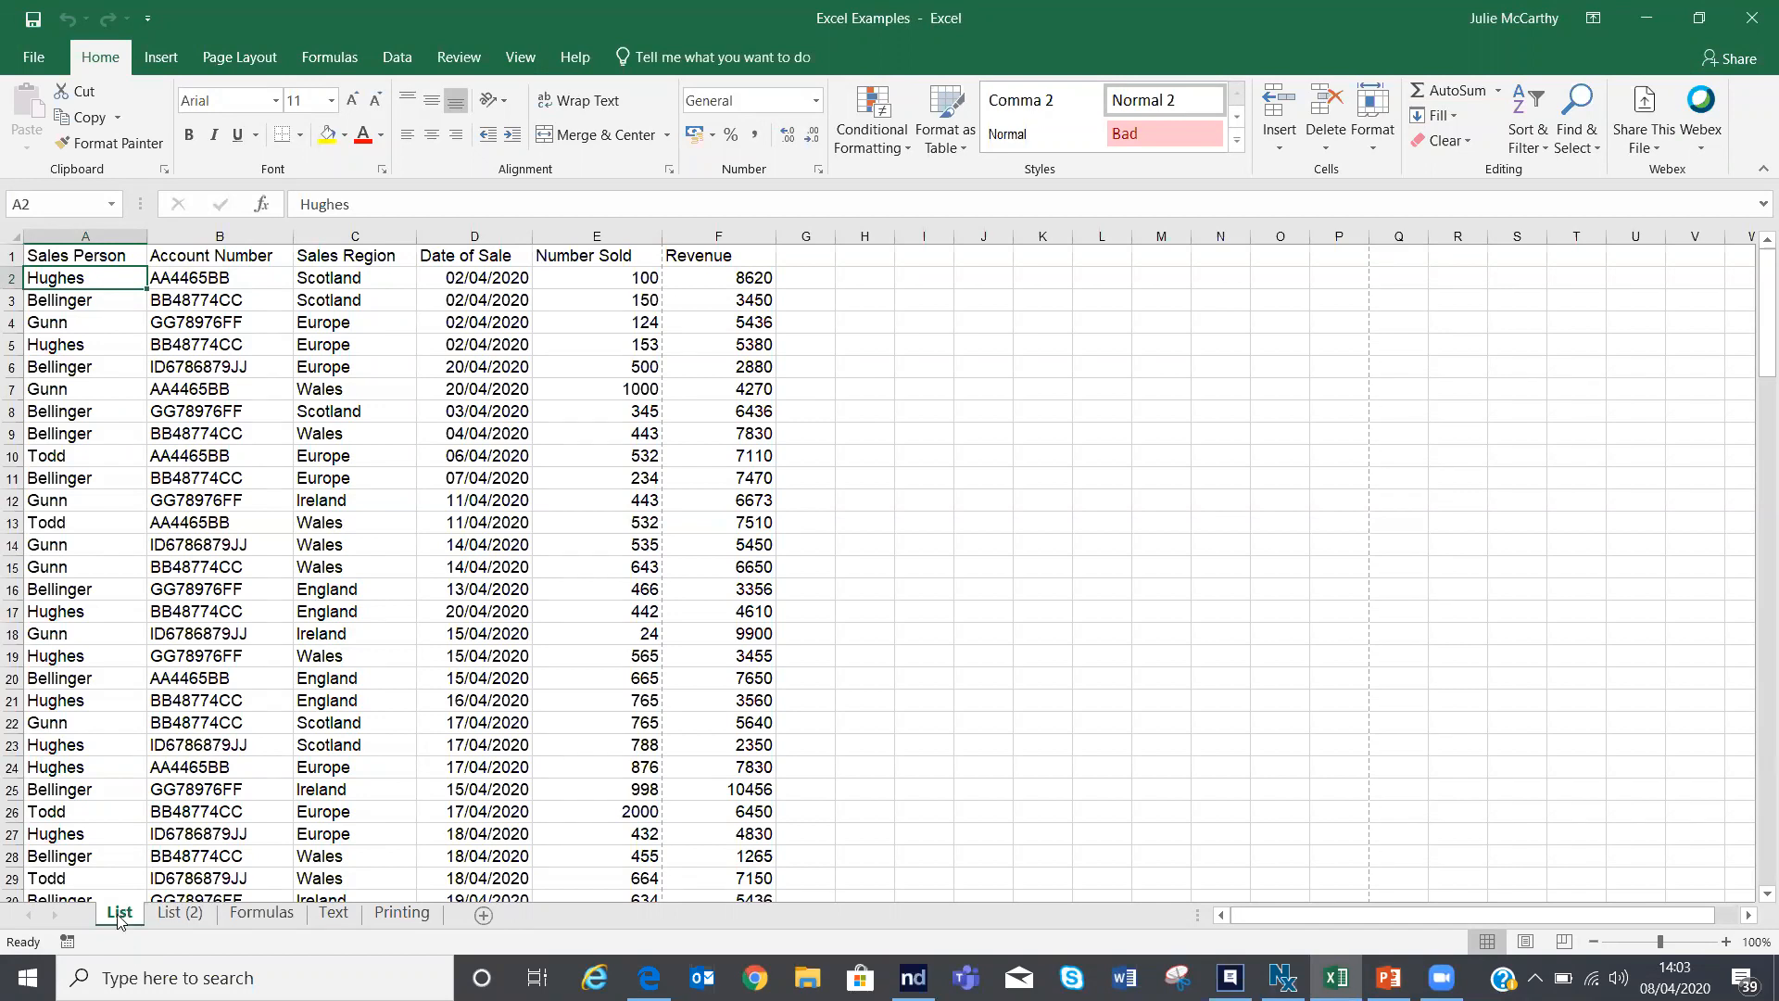
Step: Make the column headings in A1:F1 of the List sheet bold
left_click(205, 653)
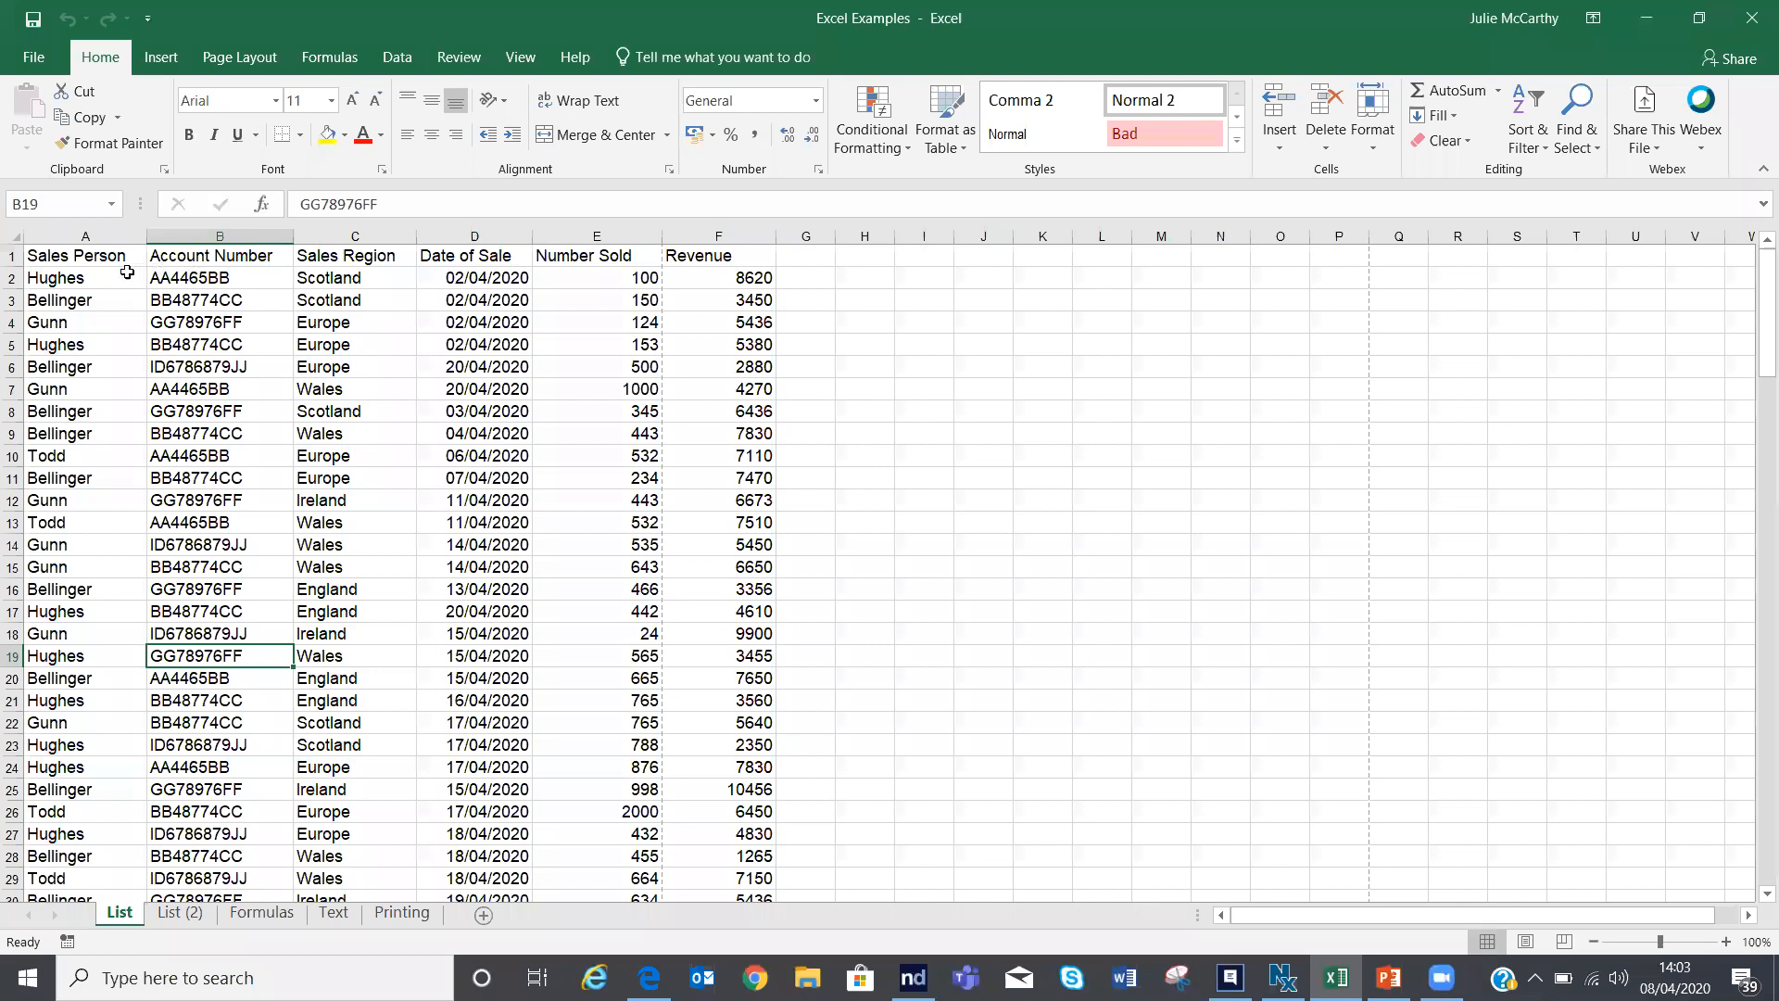
left_click_drag(55, 255, 695, 256)
left_click(189, 134)
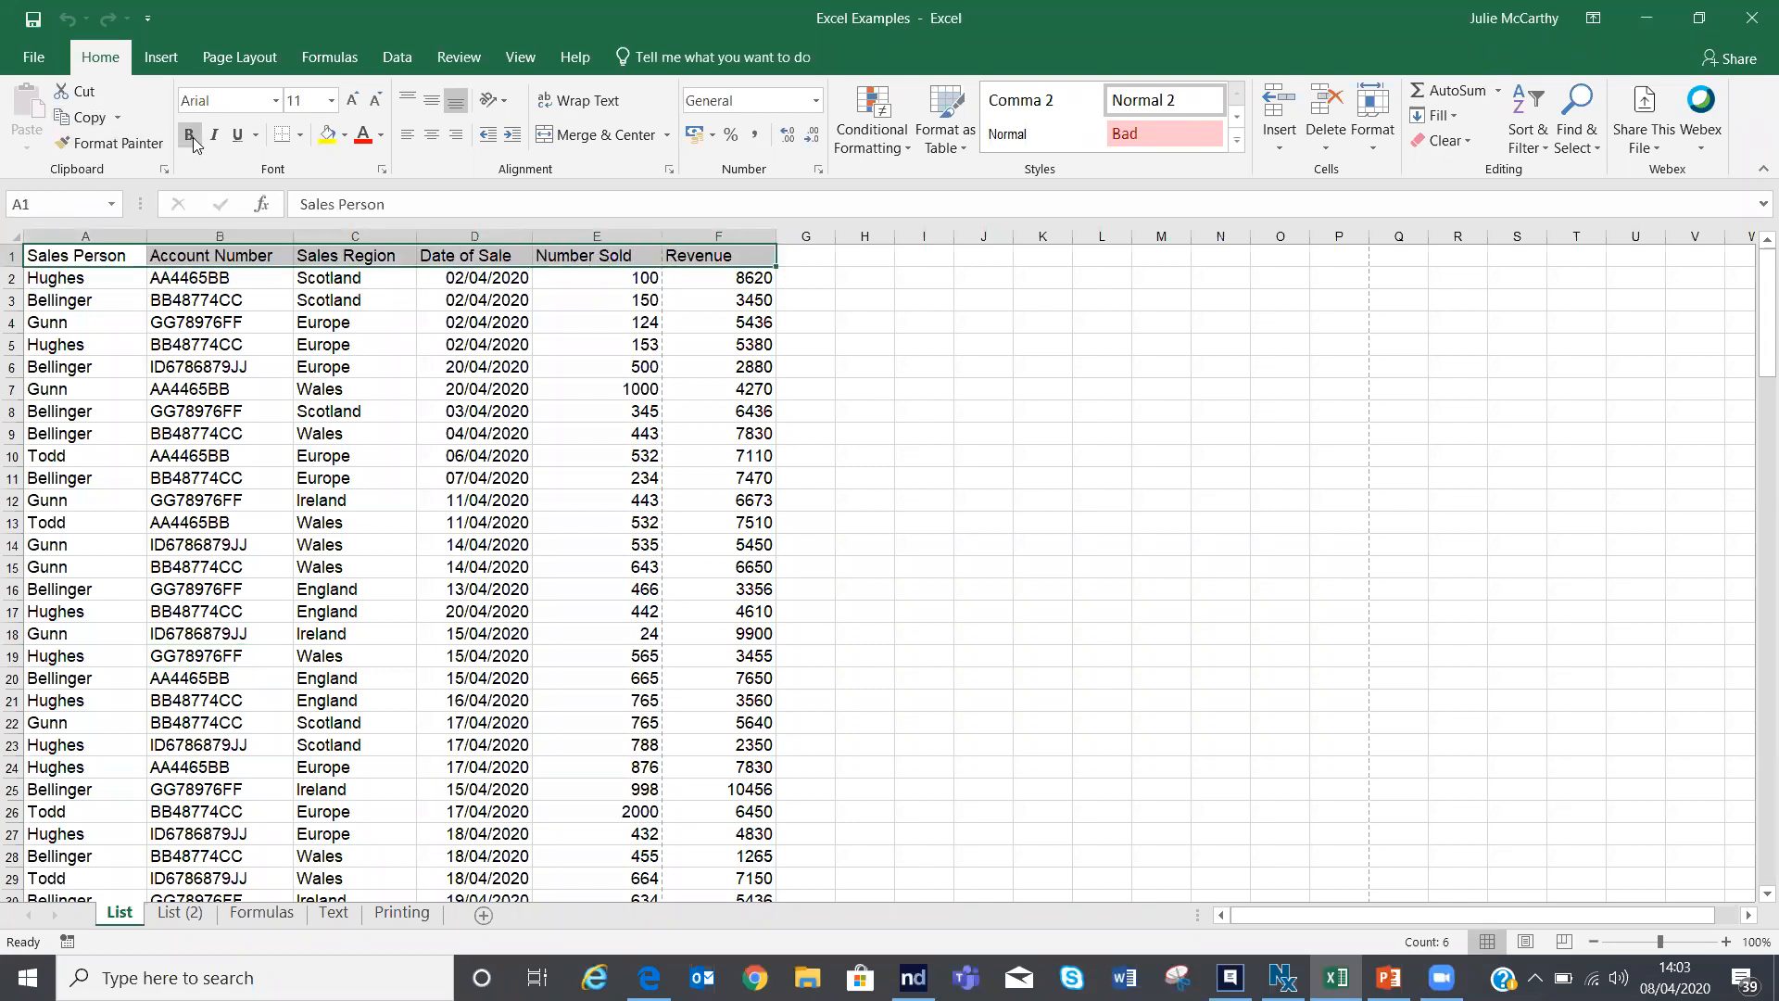
left_click(320, 457)
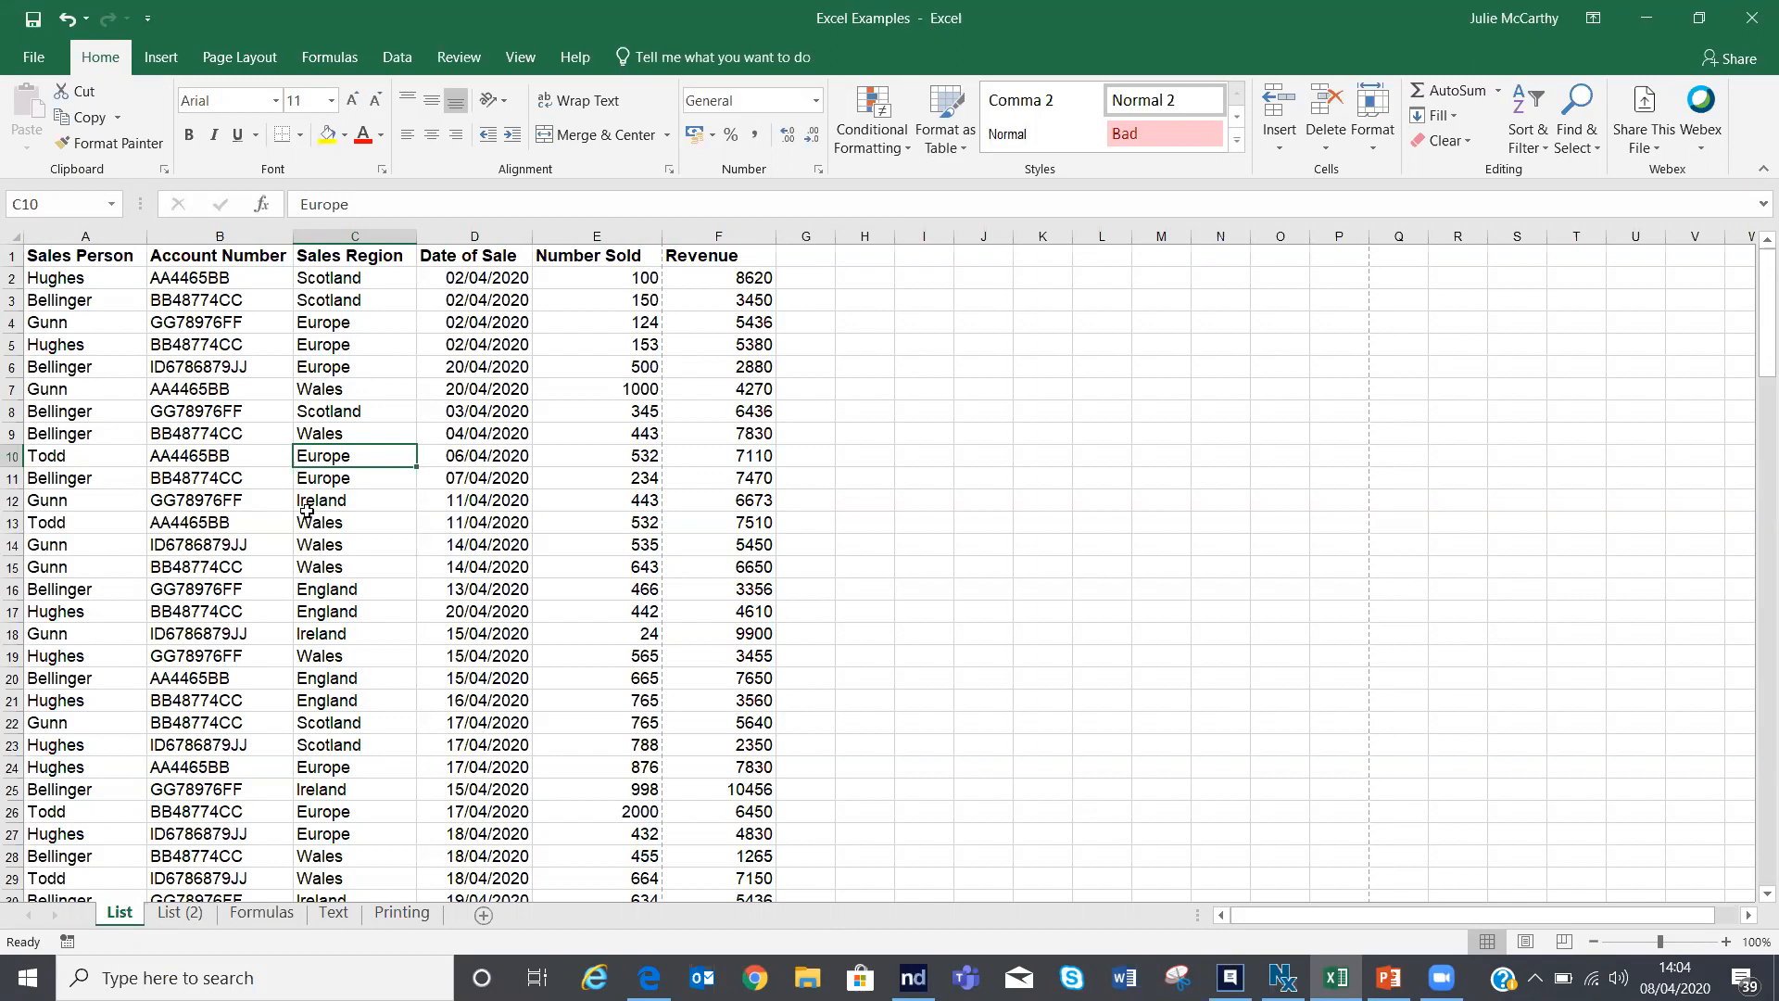
Step: Format the sales data in A1:F143 as a table with headers, using the blue Table Style Medium 9
left_click(219, 493)
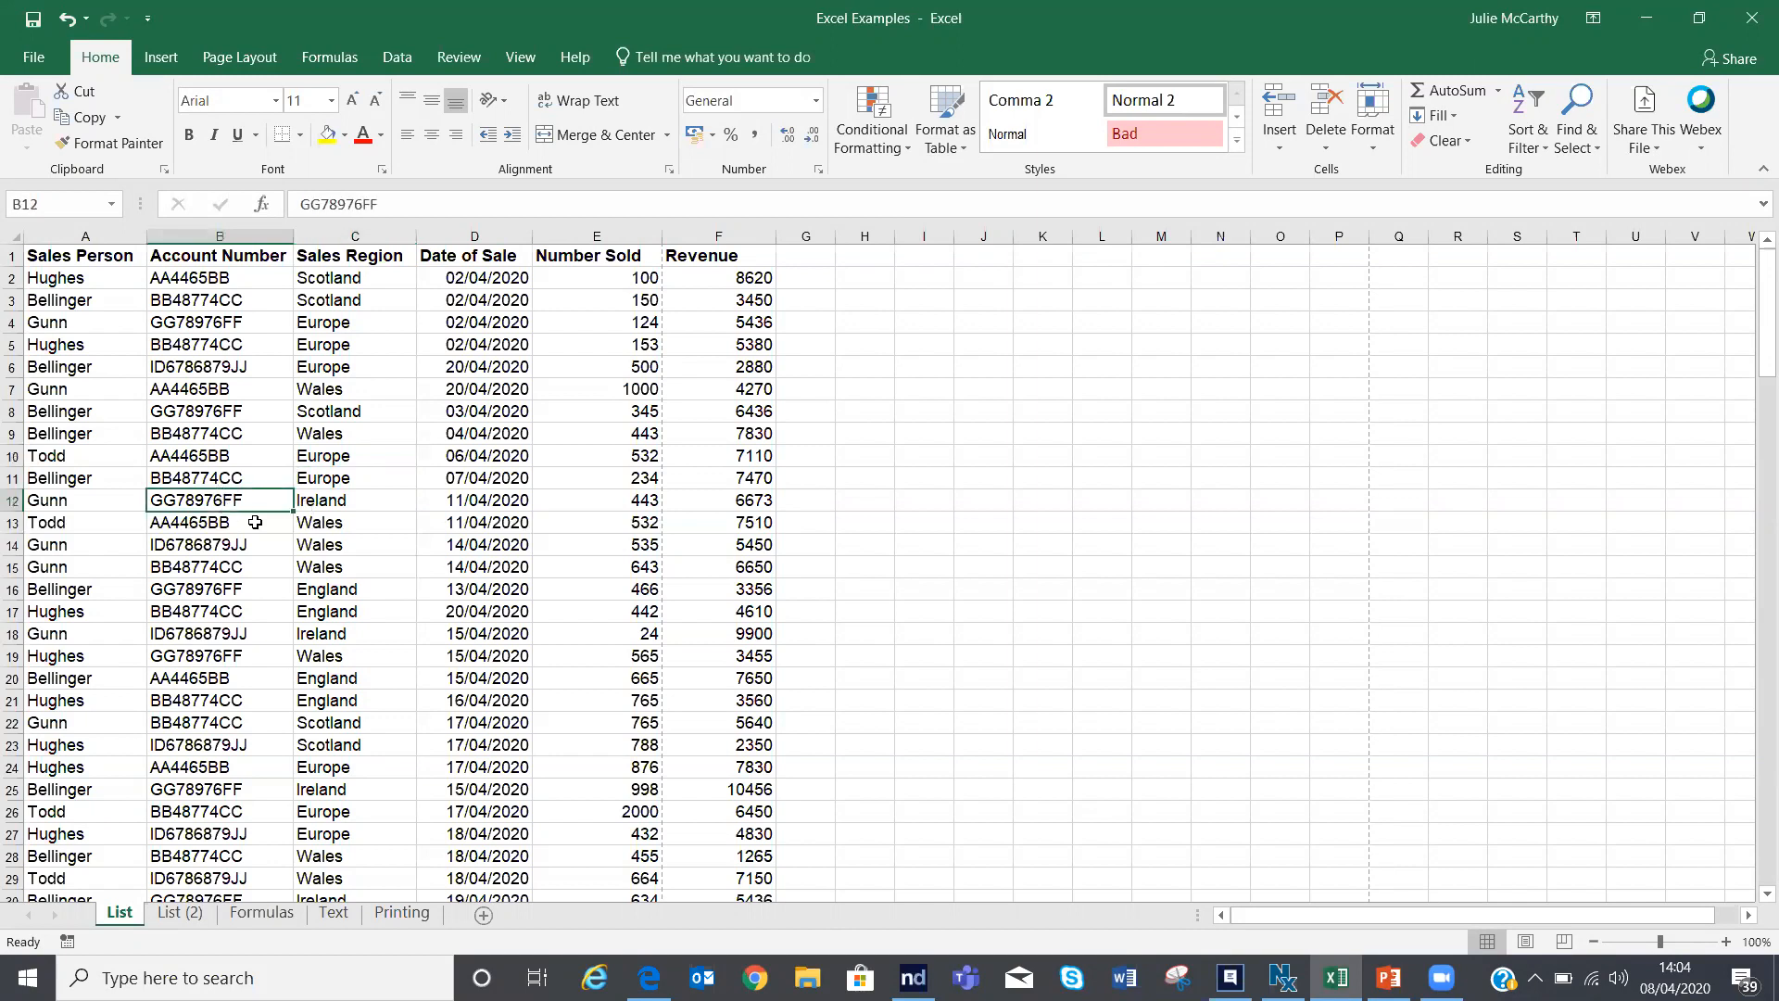
left_click(952, 149)
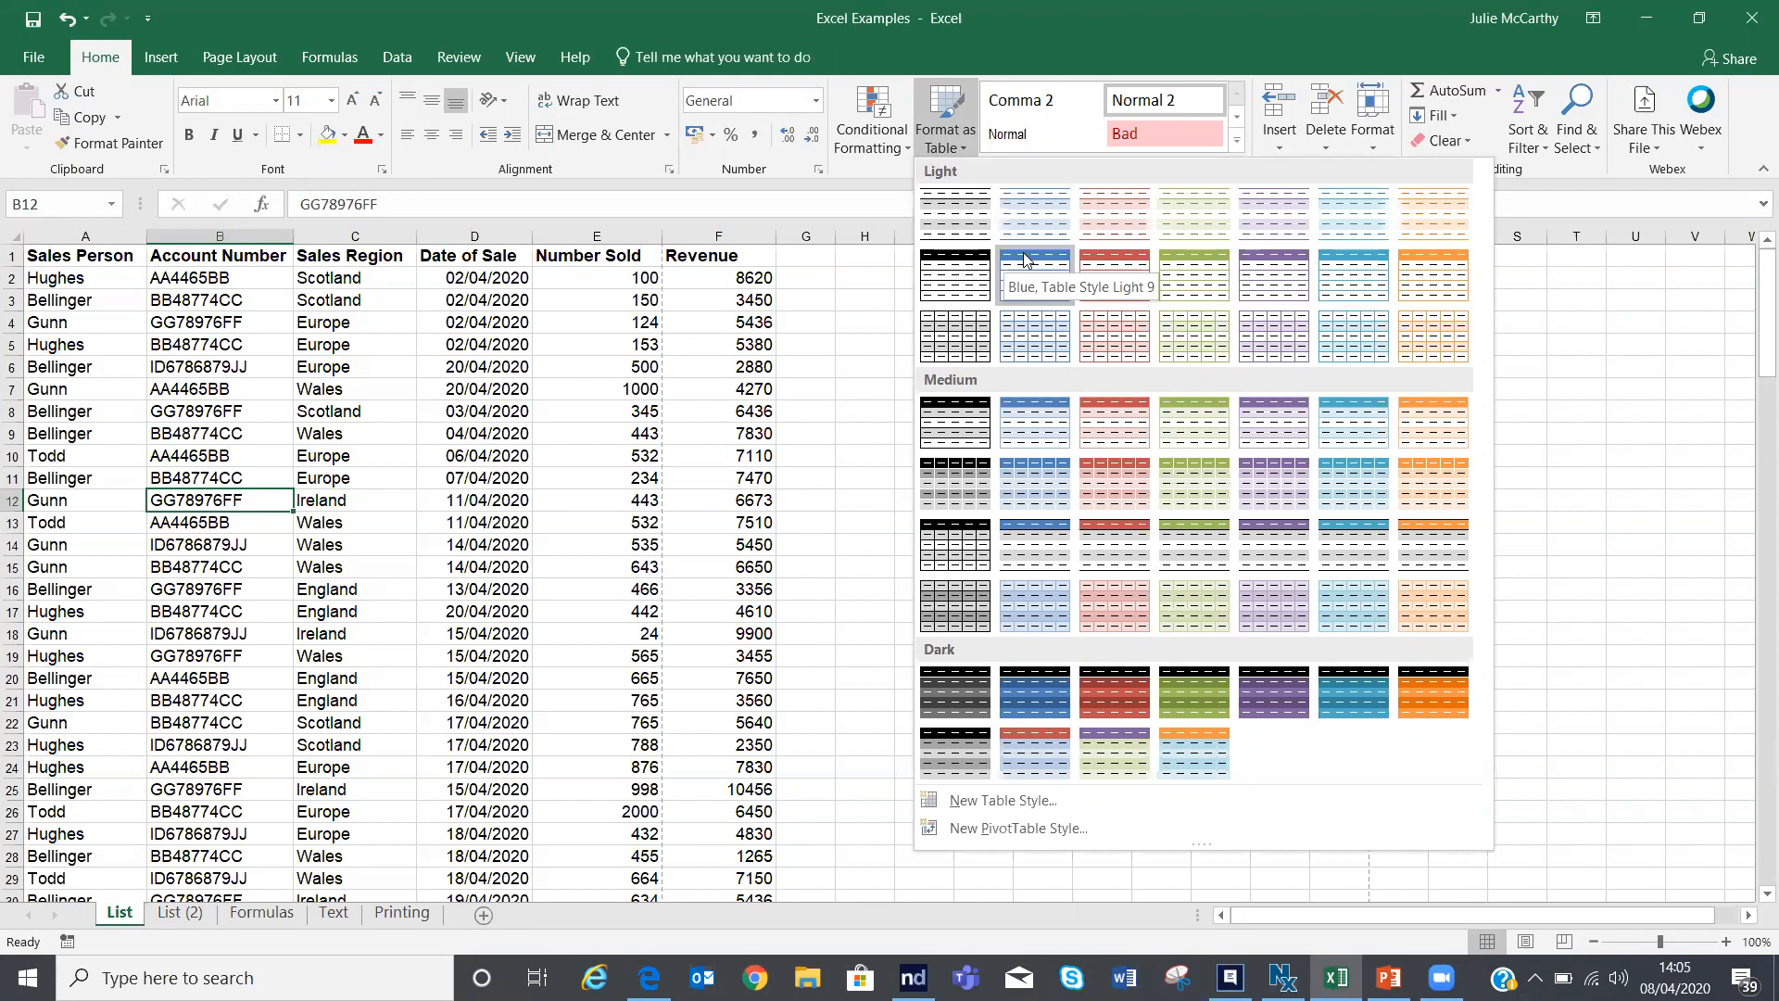
left_click(1023, 497)
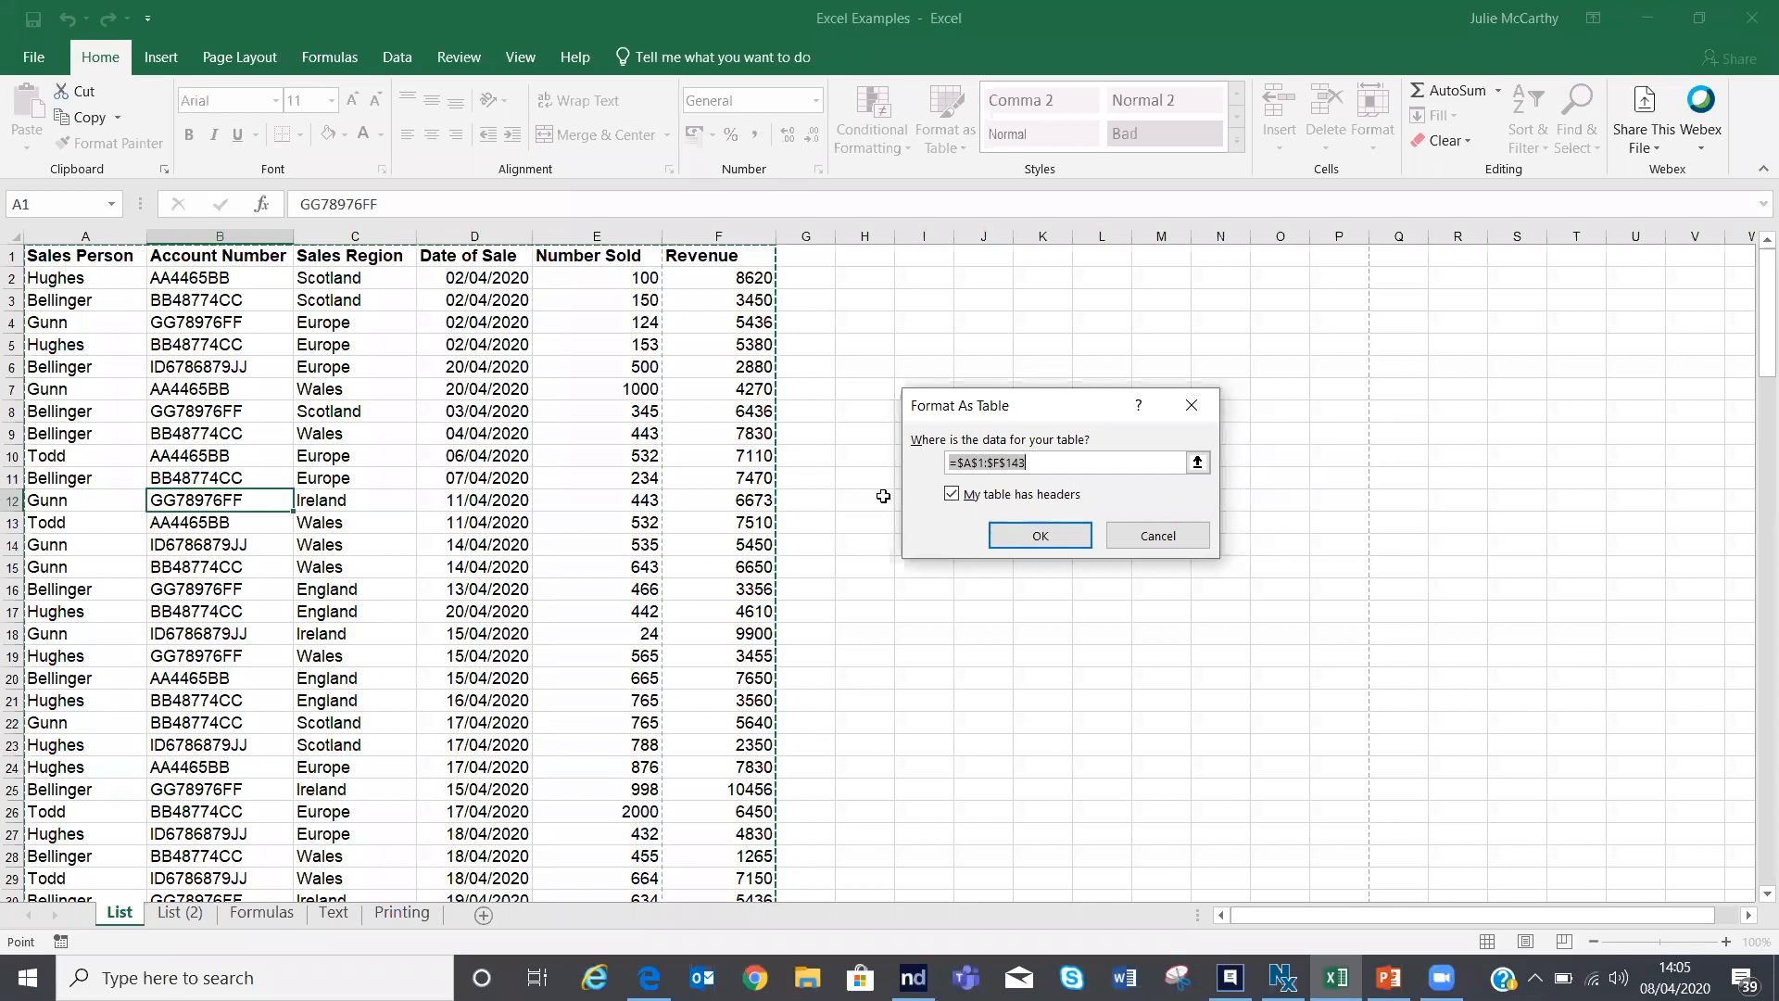
left_click(1036, 535)
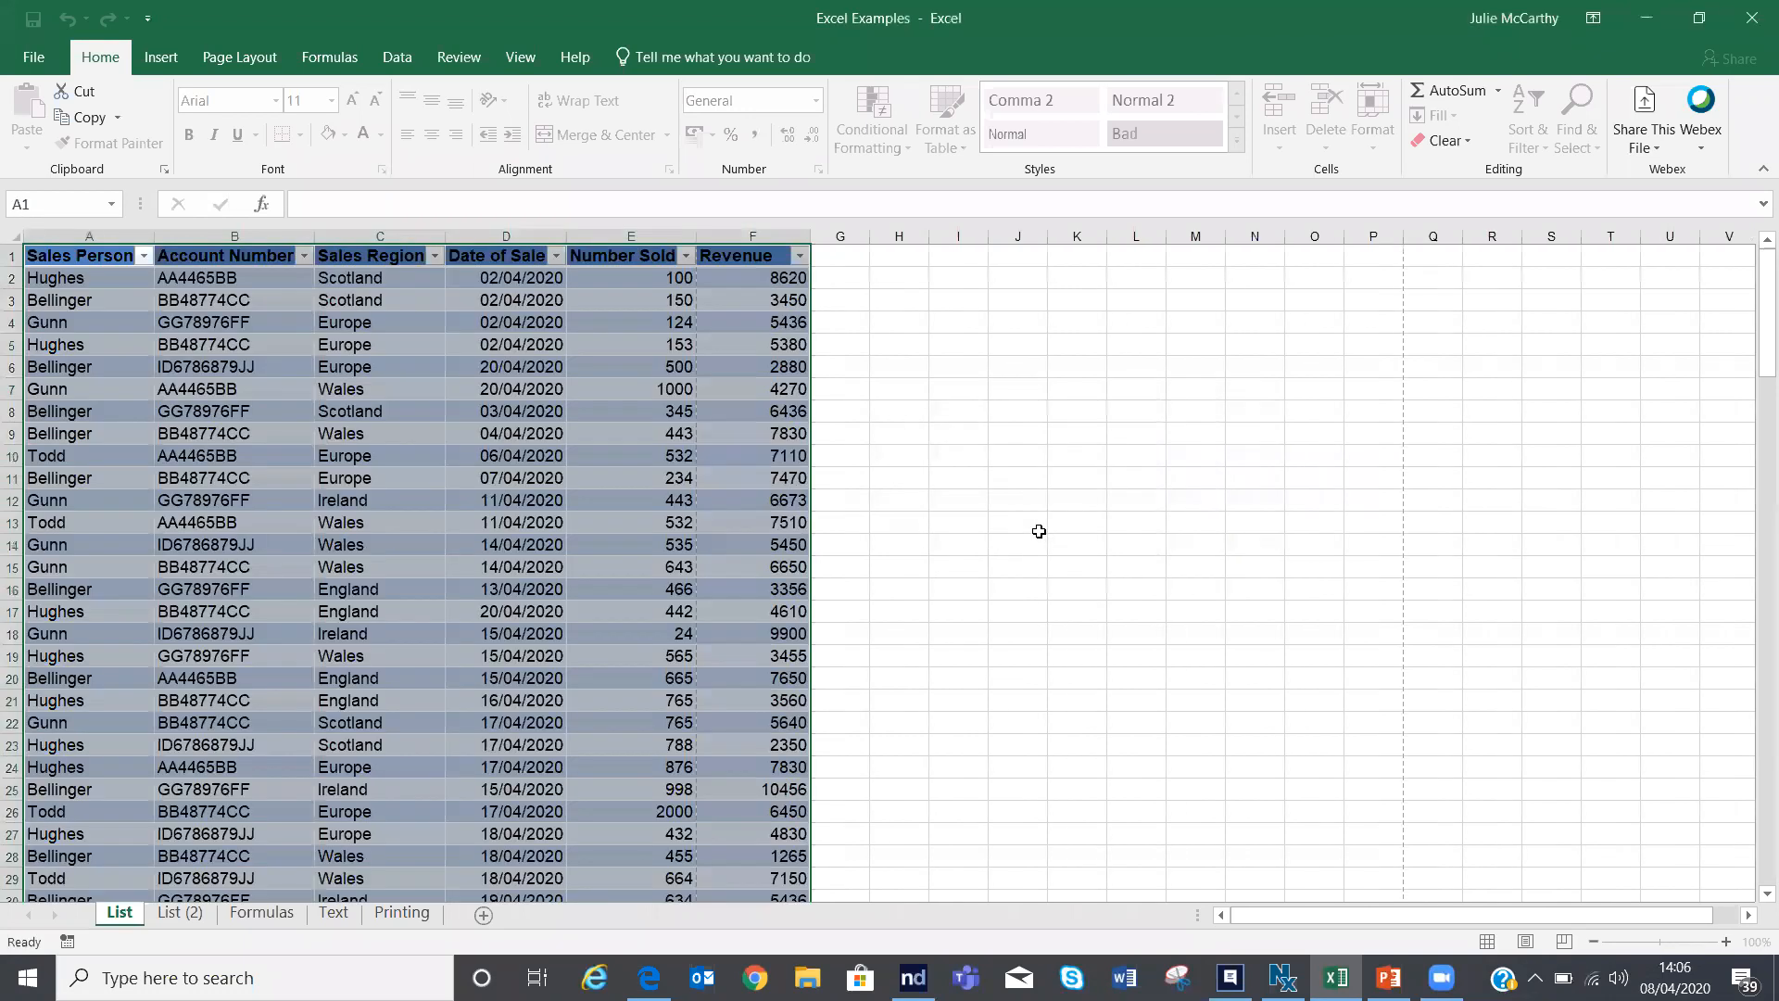
Step: Change the sales table's style to the aqua Table Style Light 13
left_click(644, 543)
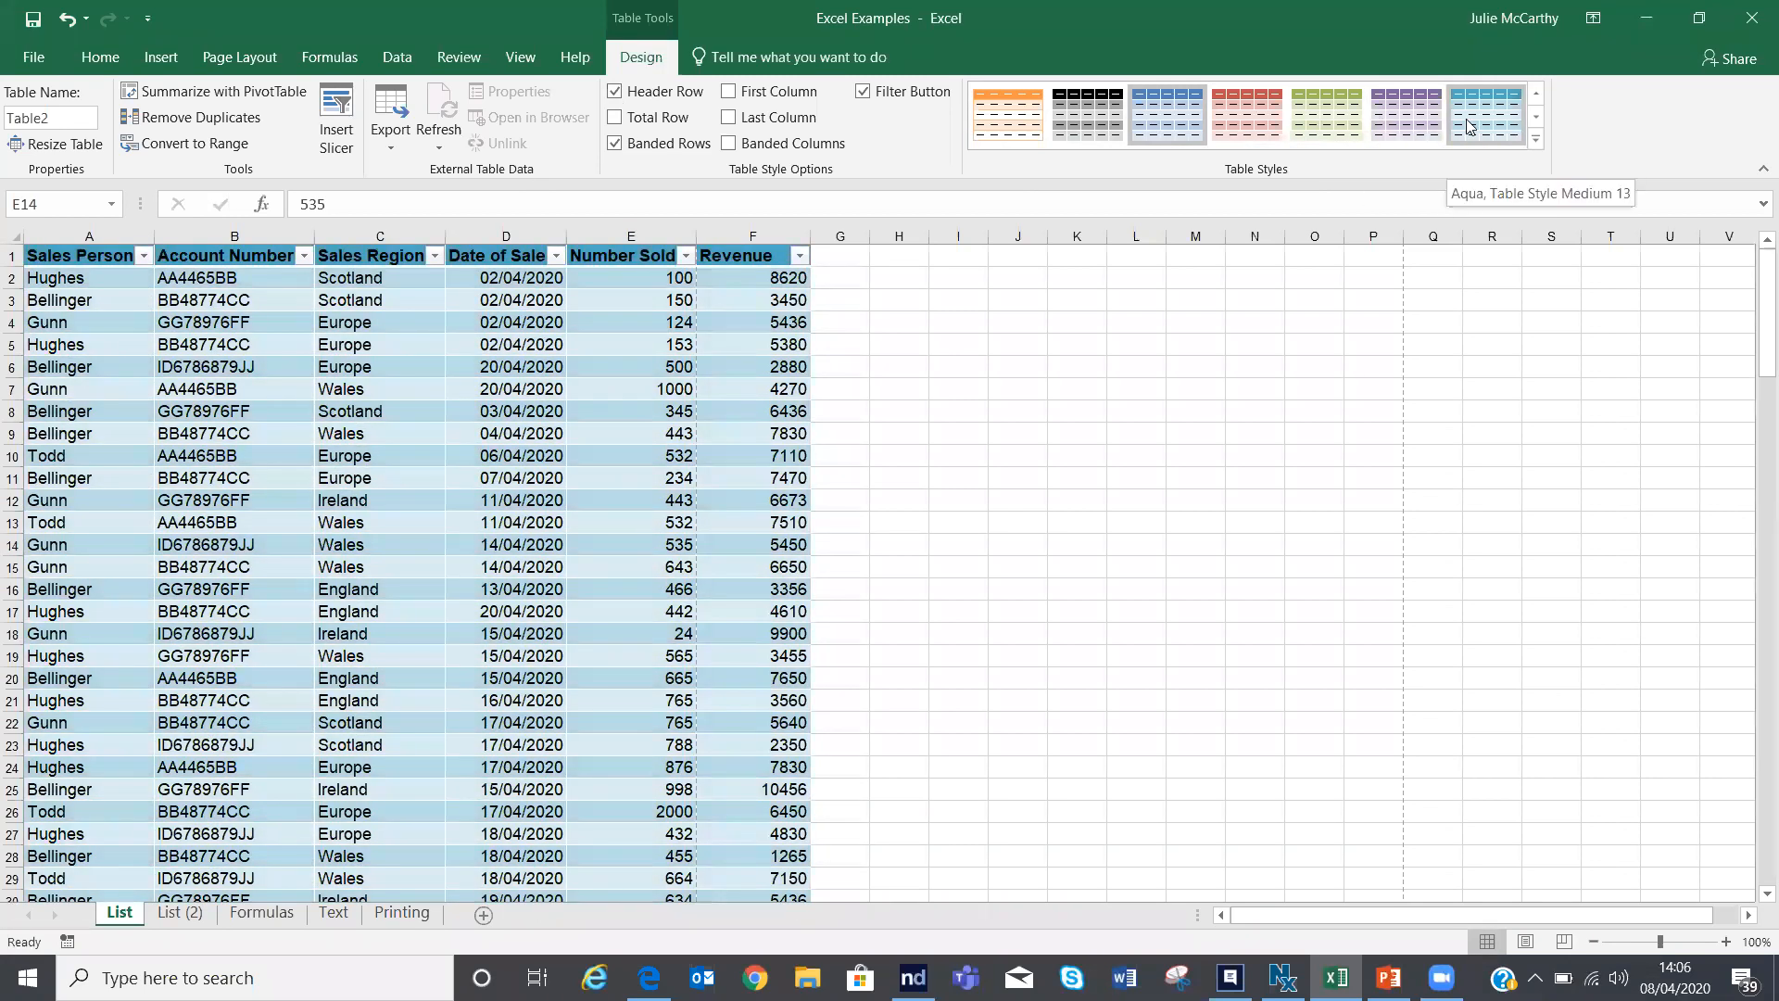
left_click(1535, 144)
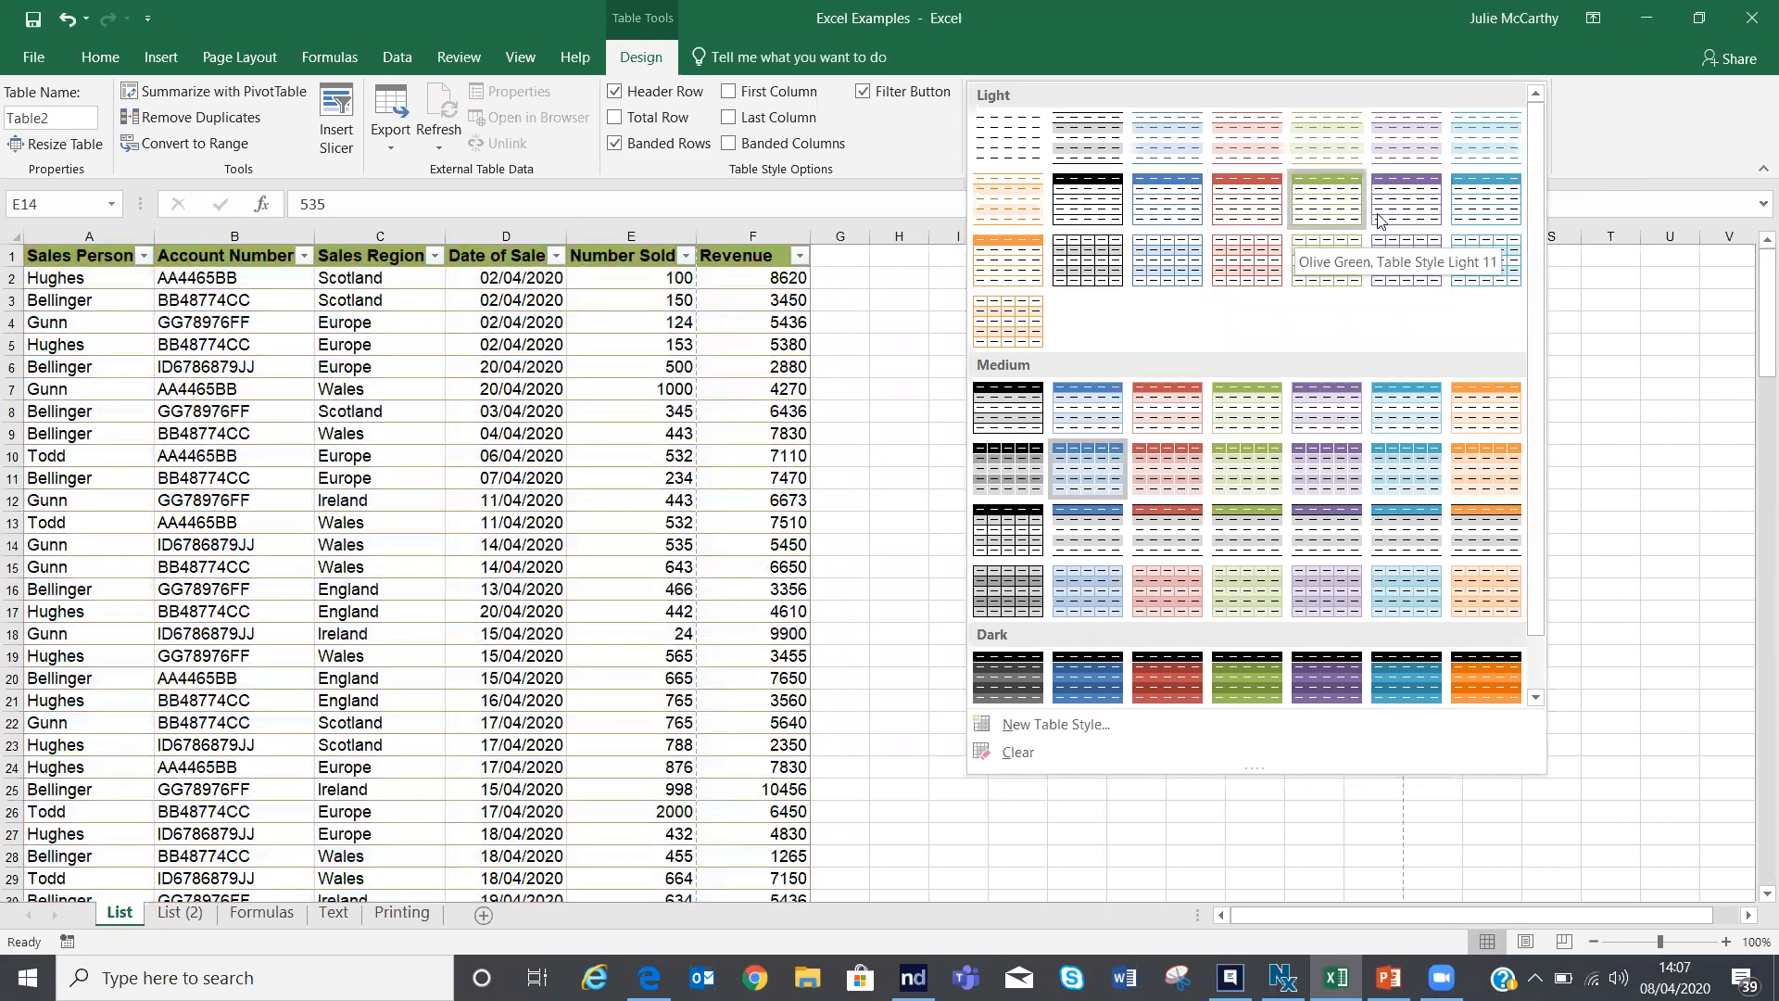
left_click(1502, 216)
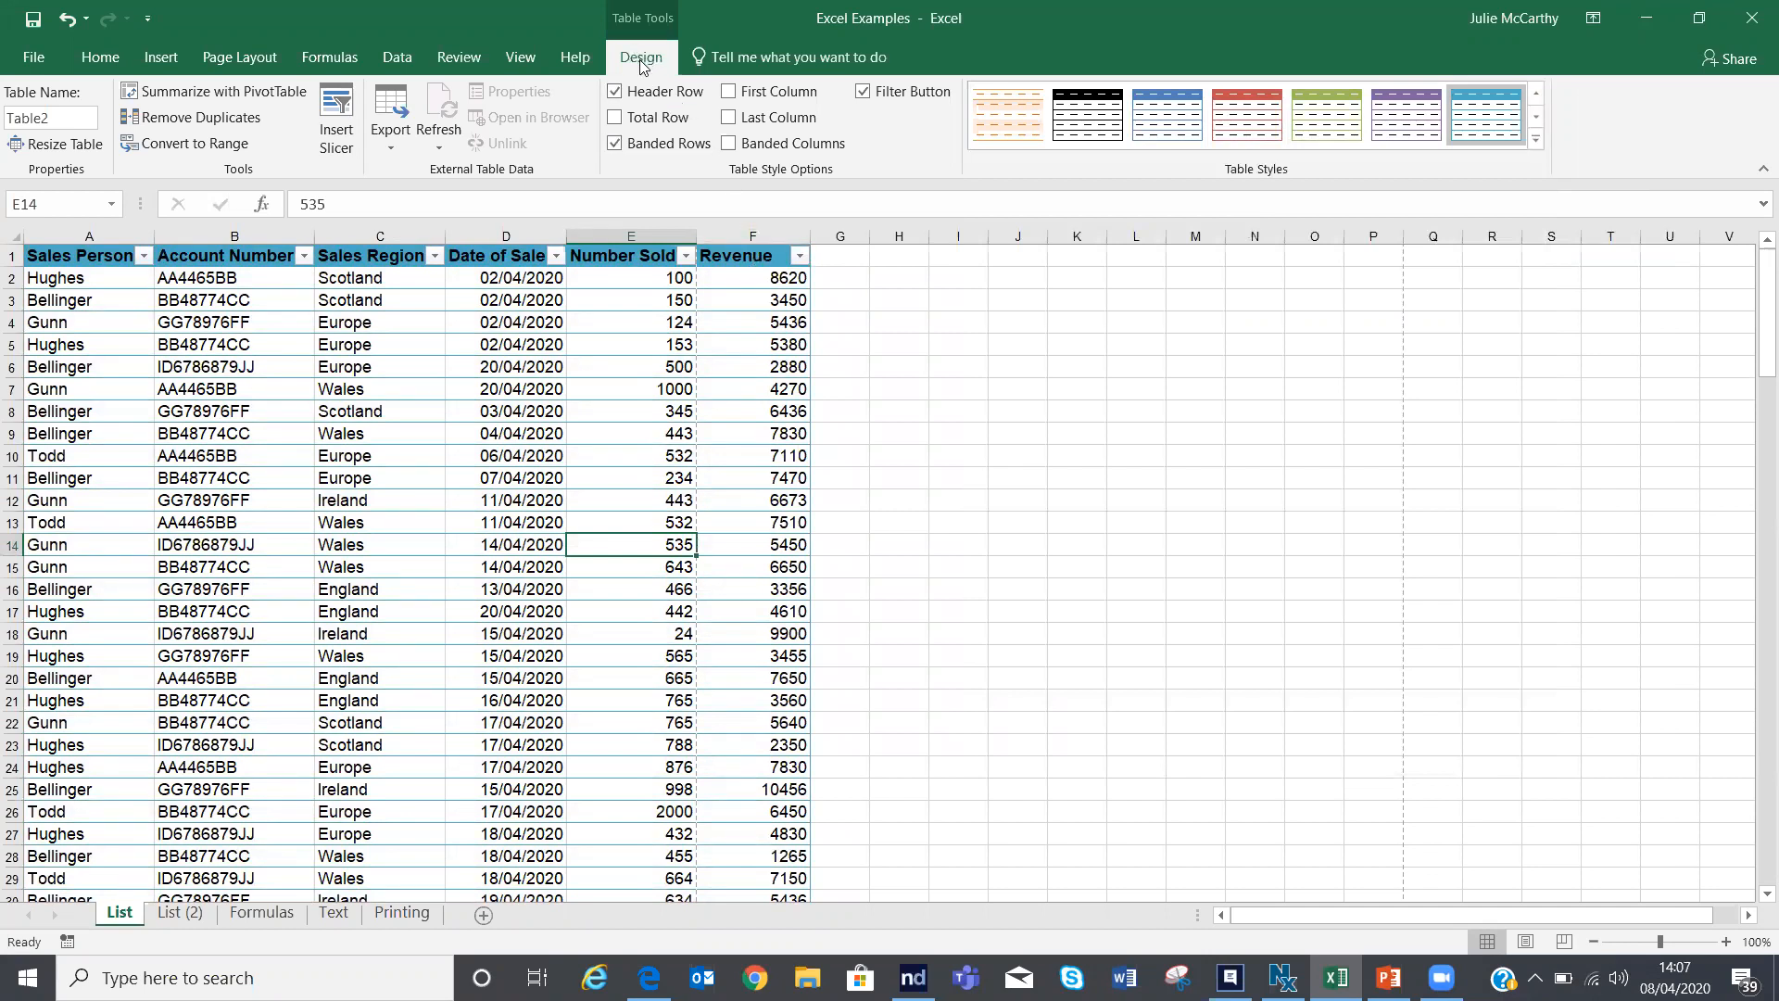
Step: Turn the sales table's header row off and back on
left_click(1169, 393)
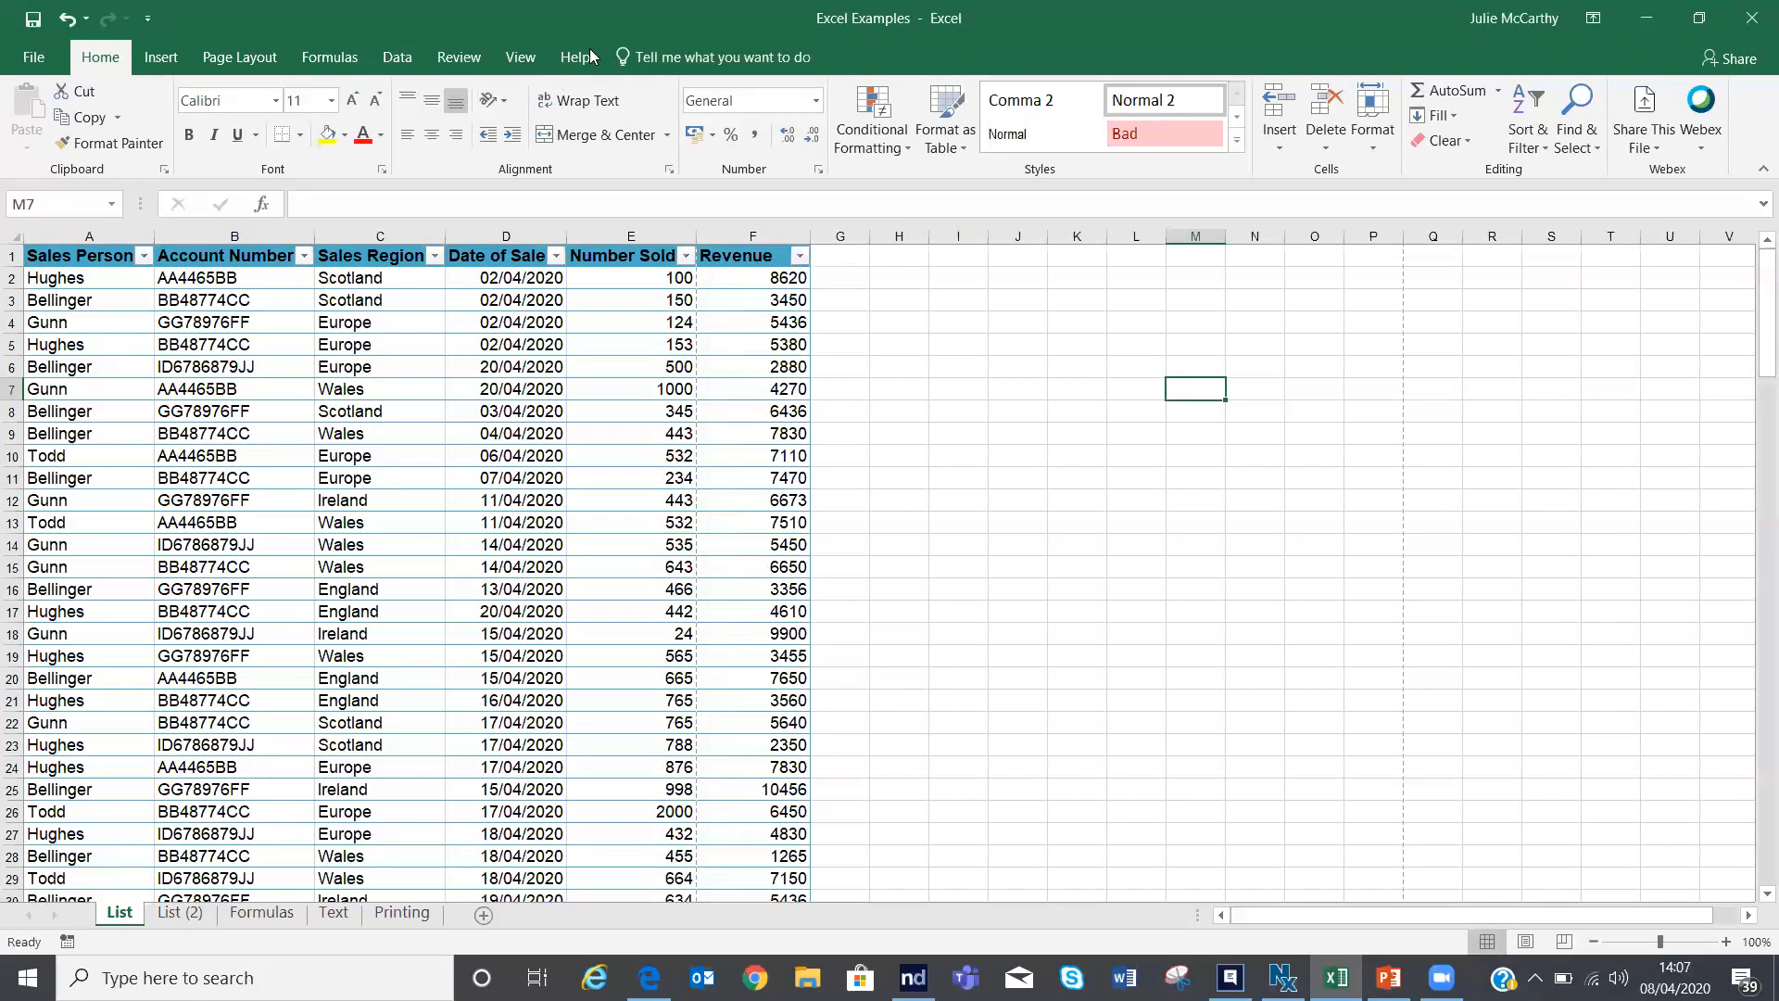
left_click(505, 389)
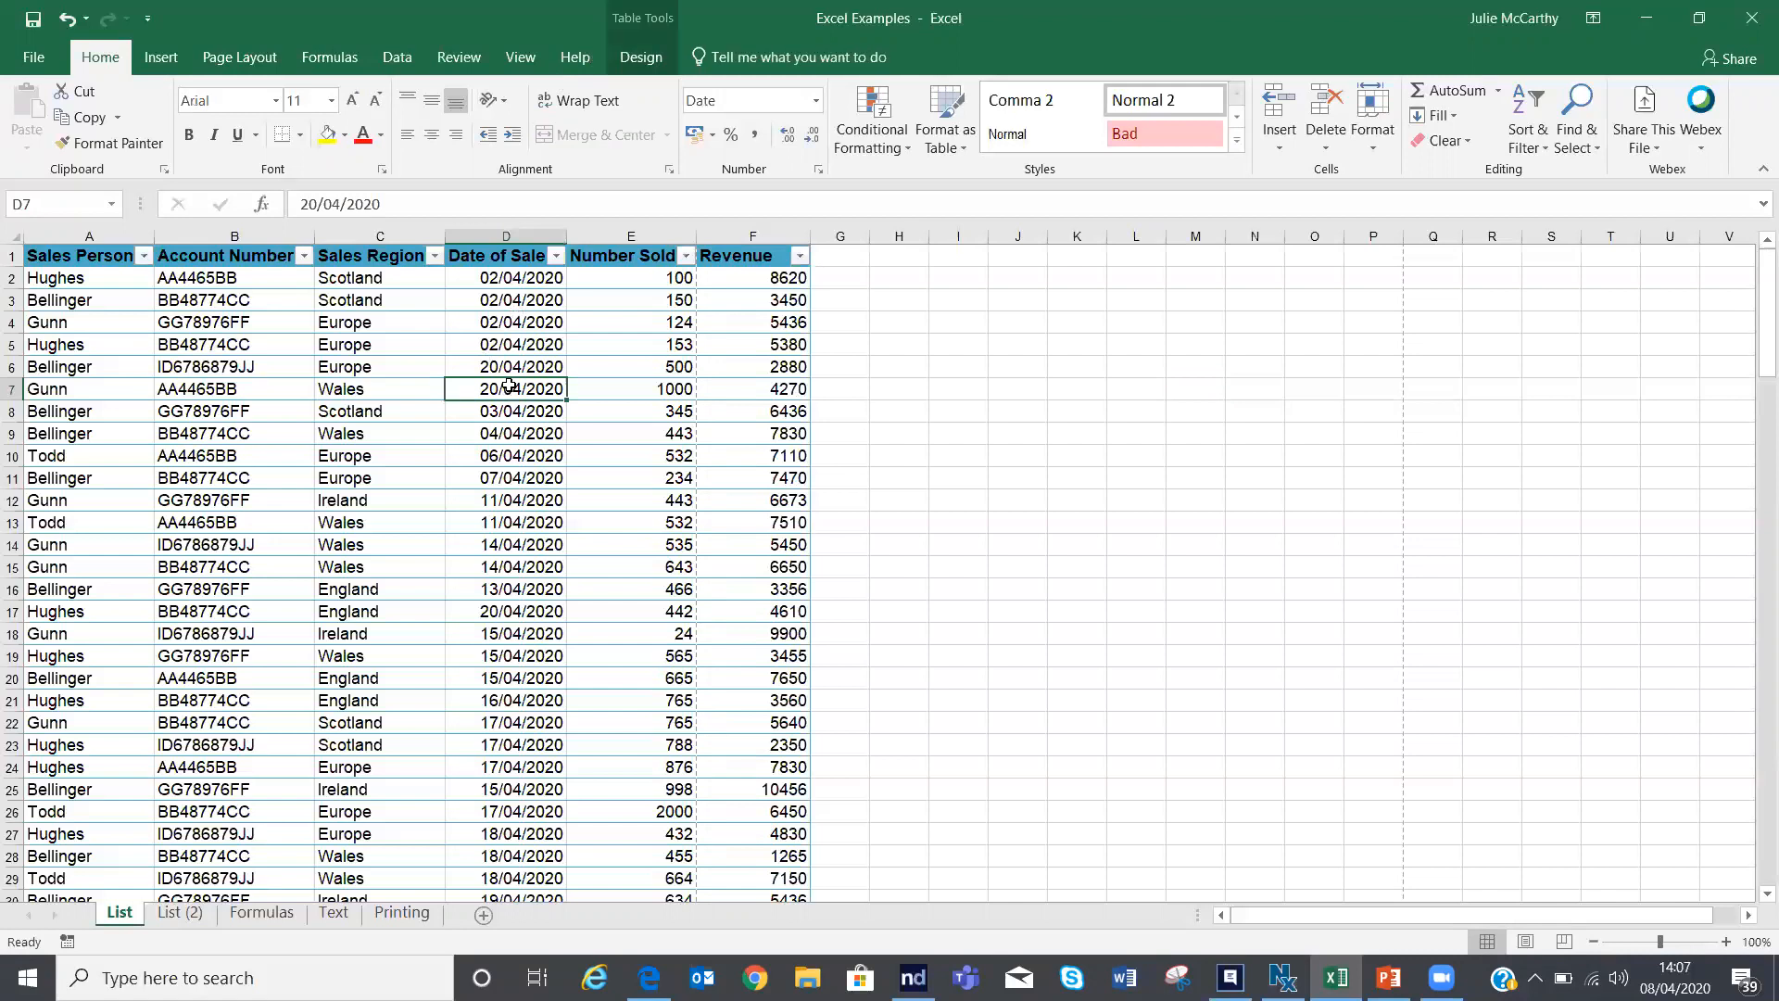
left_click(642, 57)
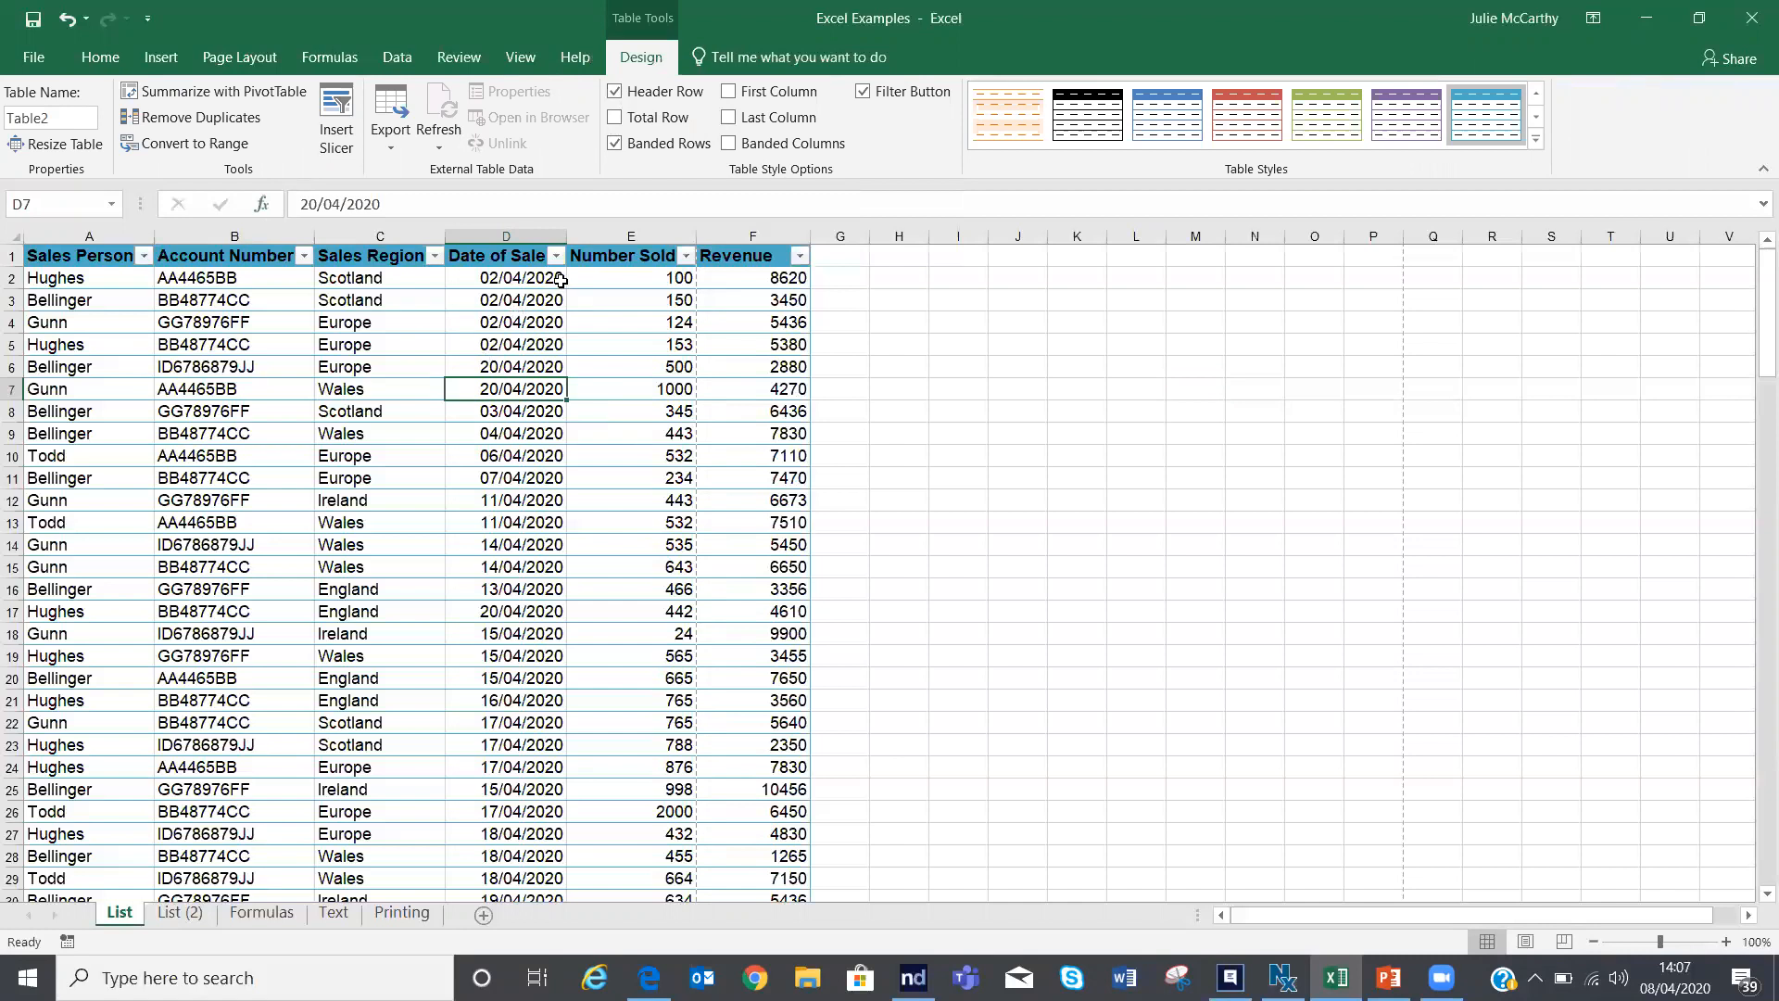
left_click(614, 93)
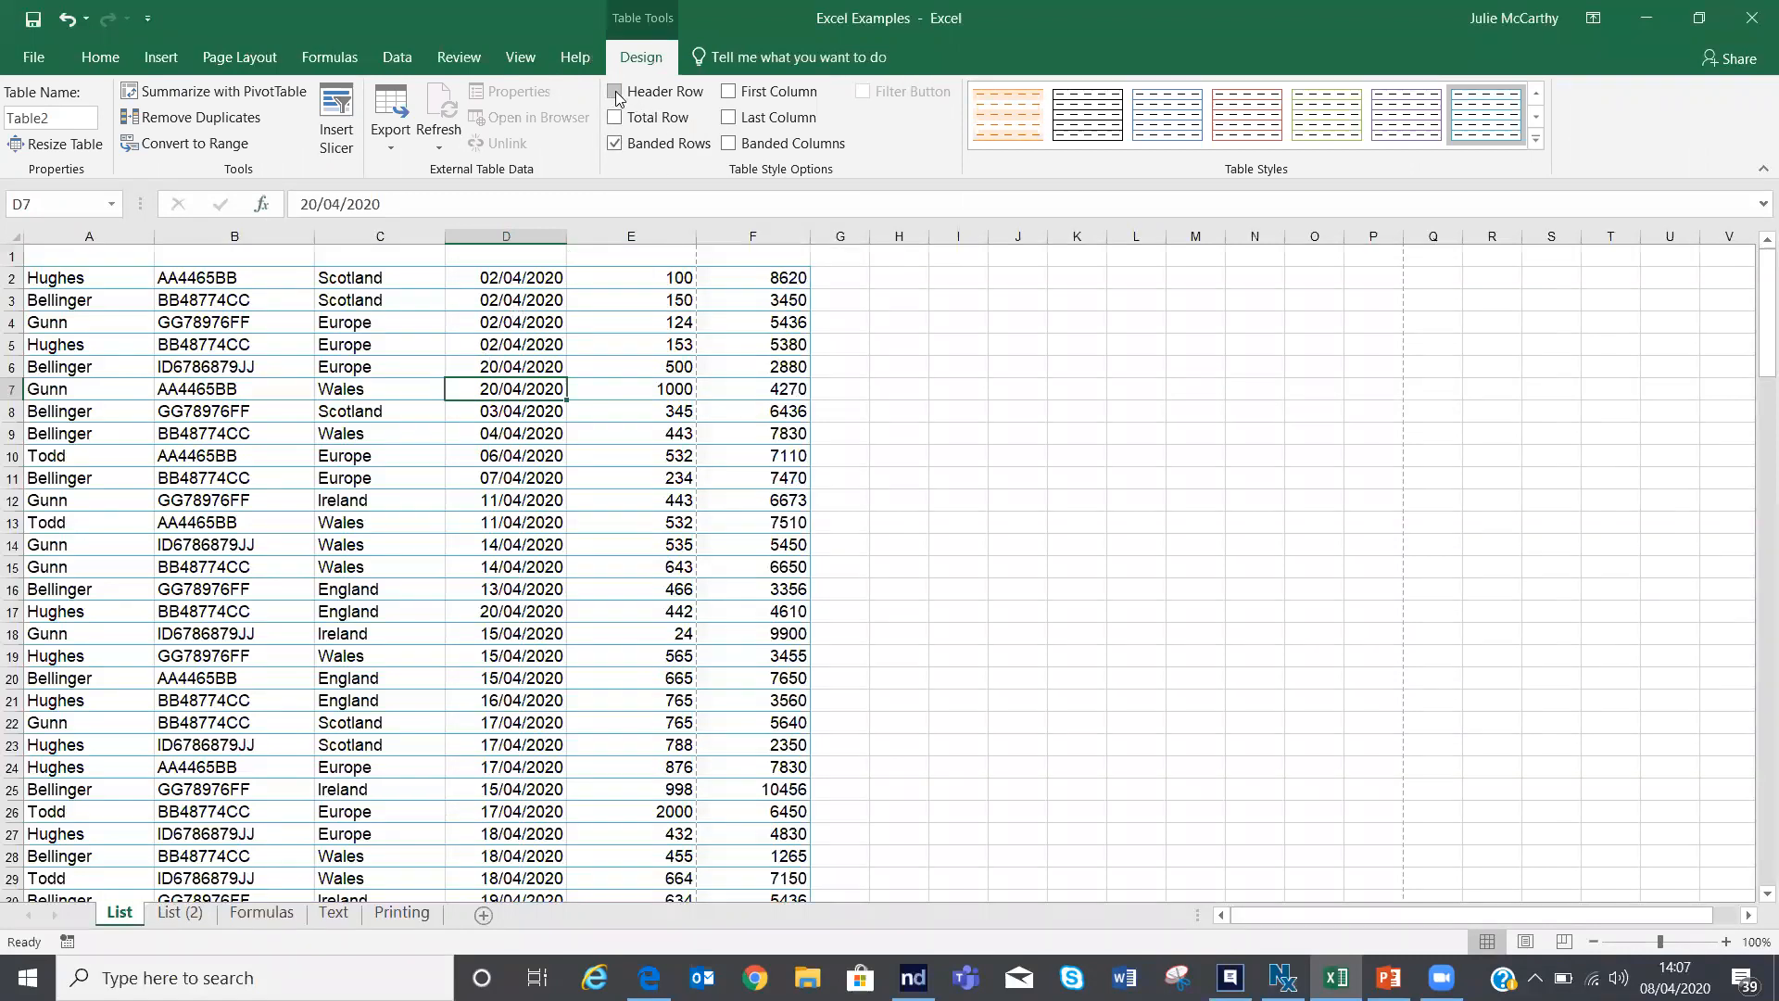
left_click(613, 93)
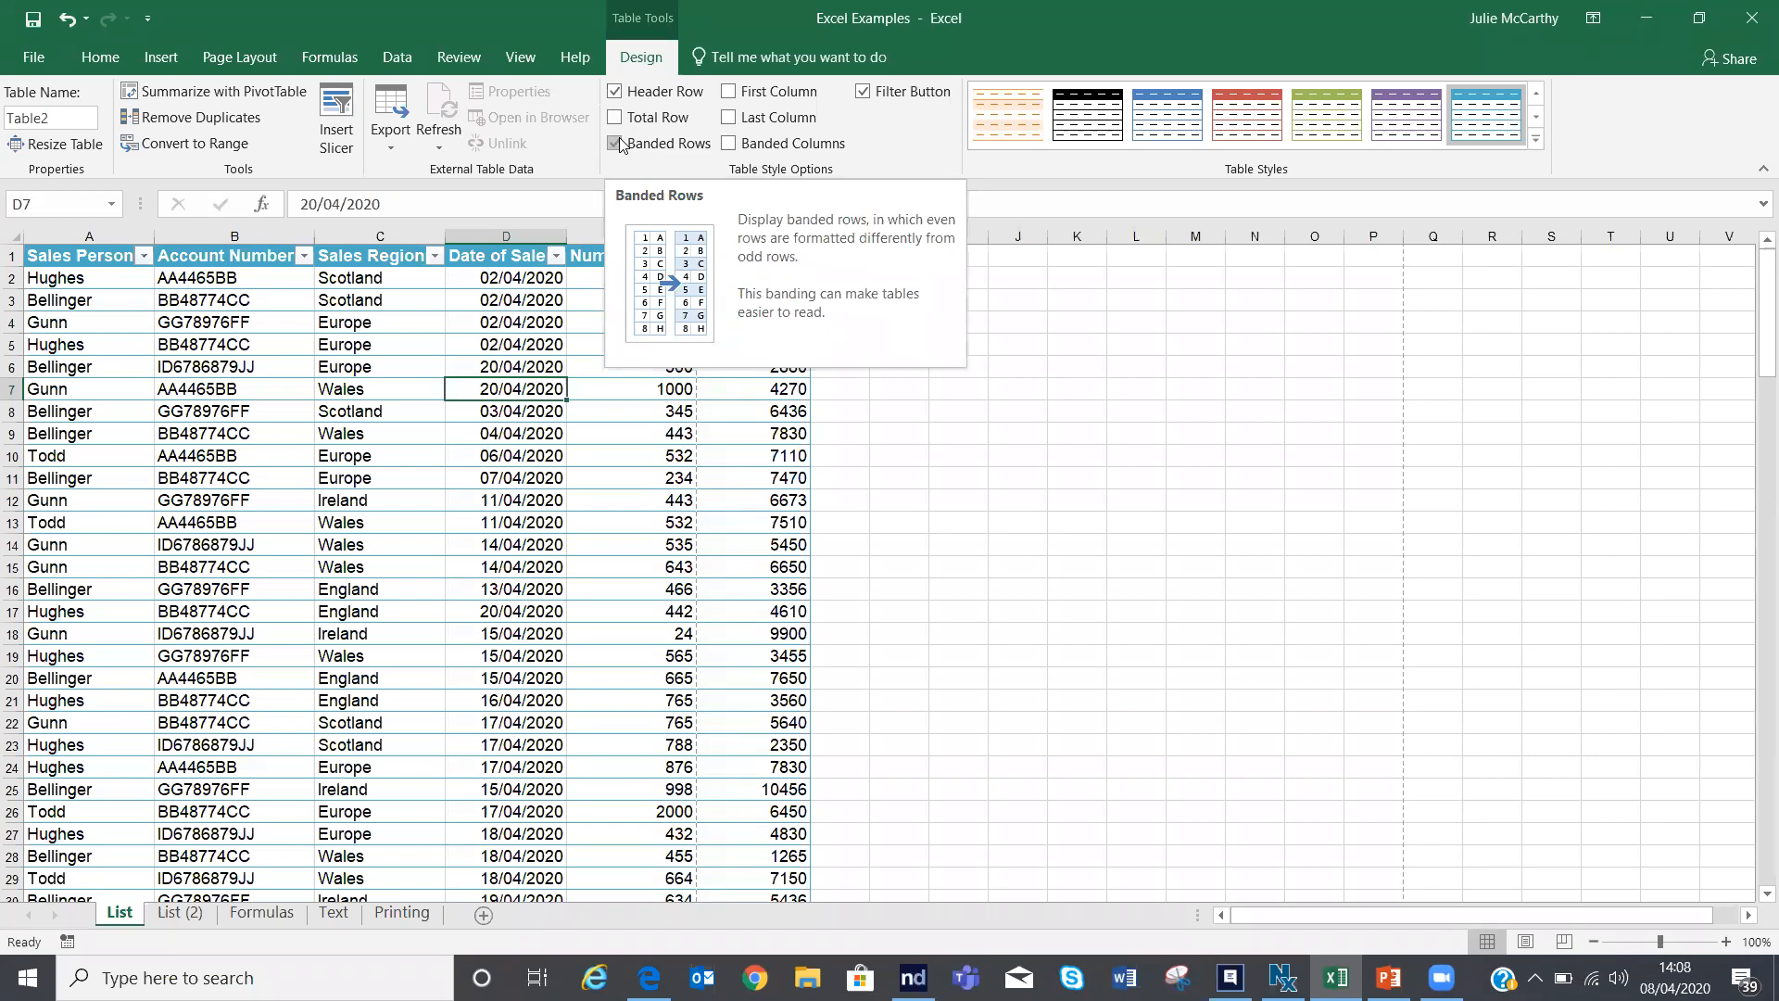
Step: Switch the table's last column emphasis on and off, and hide and restore its filter buttons
left_click(726, 119)
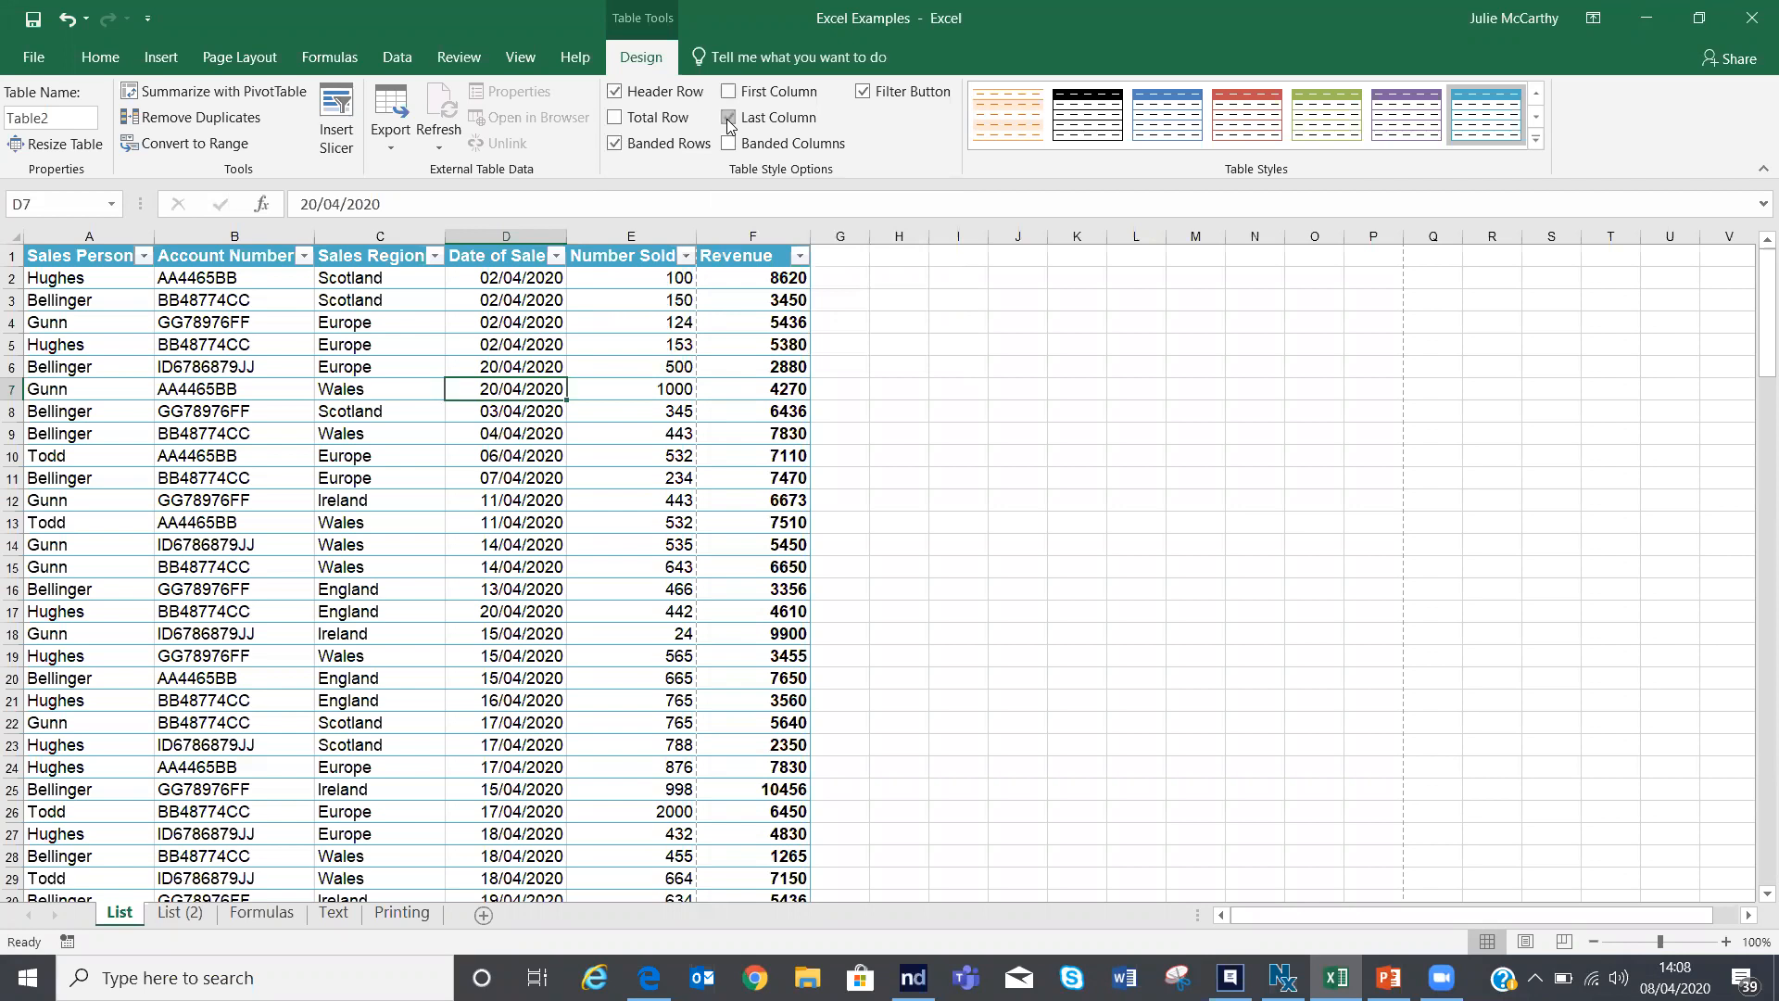
left_click(726, 119)
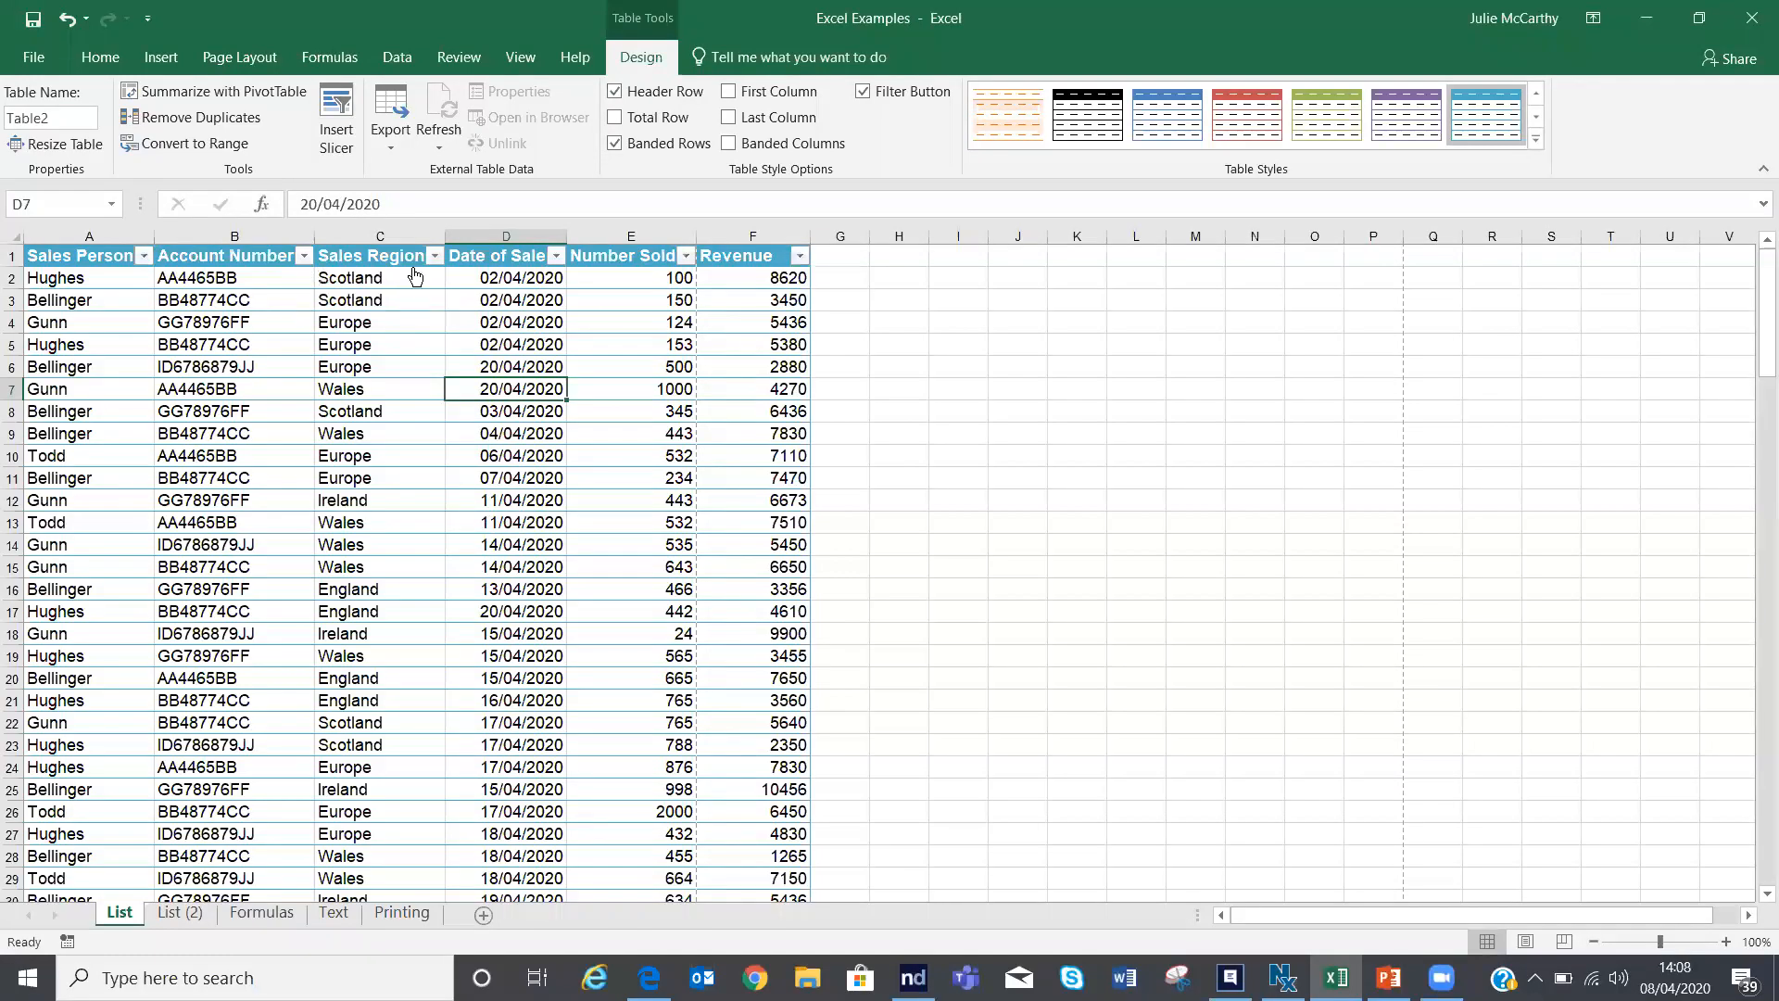
left_click(864, 92)
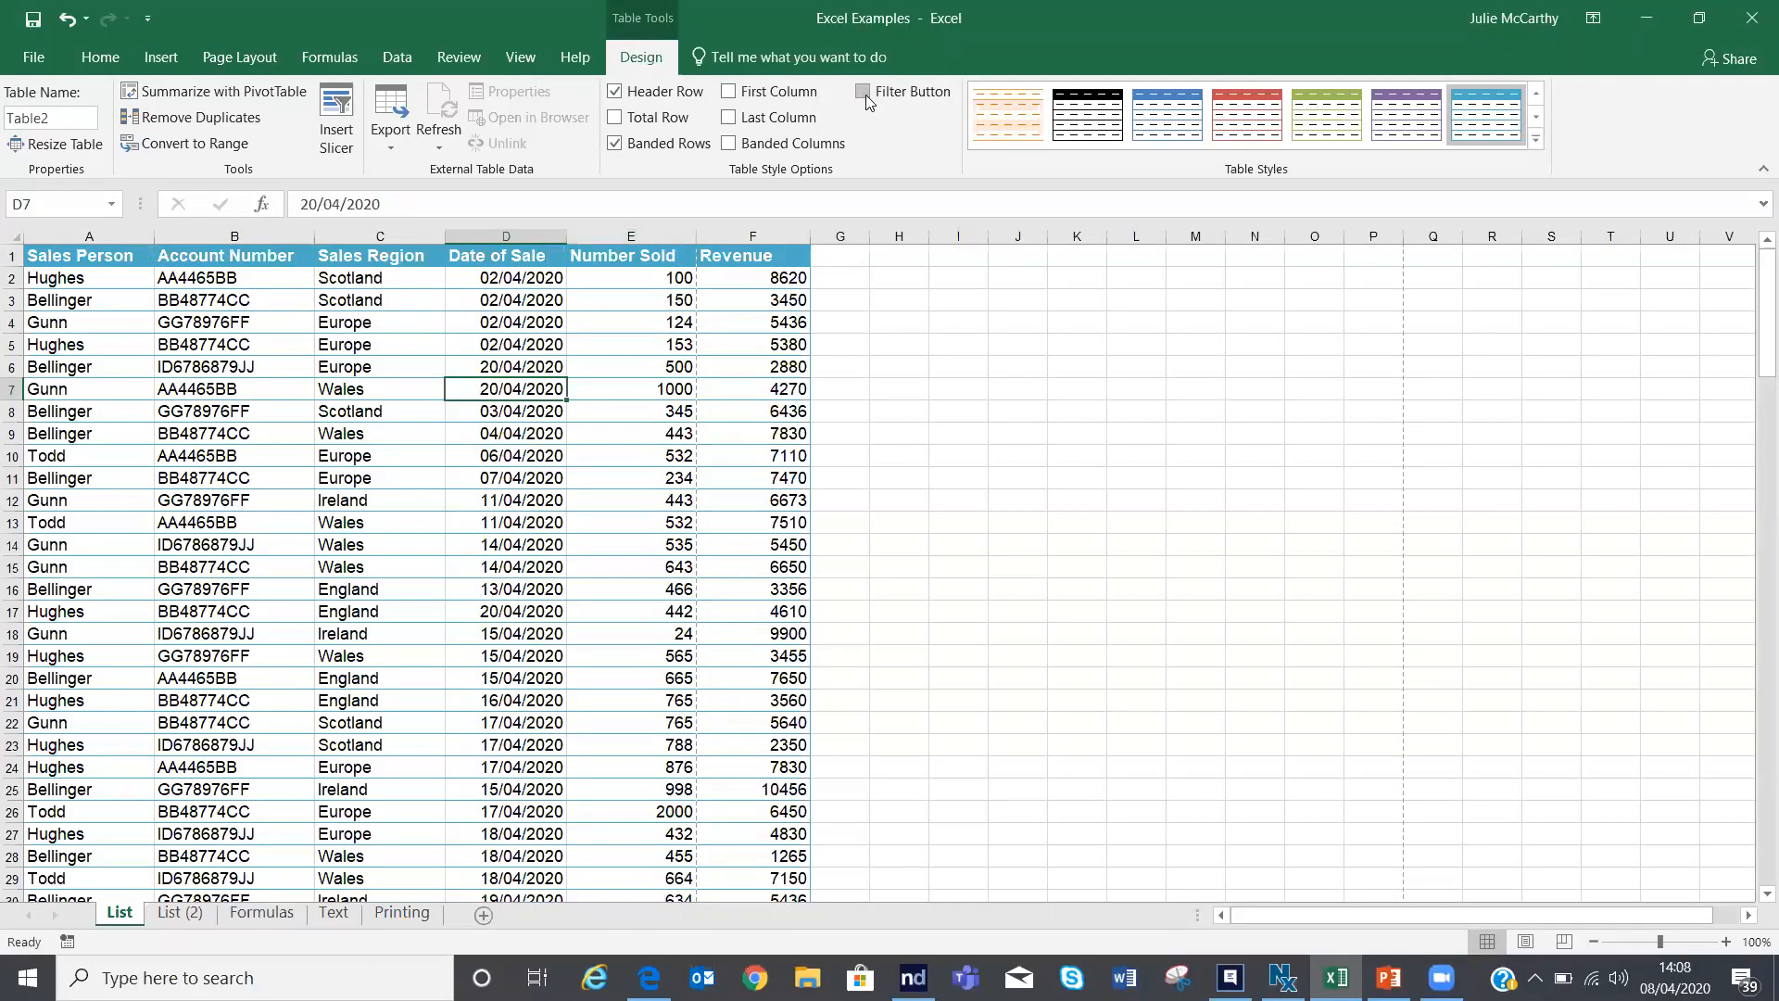
left_click(864, 92)
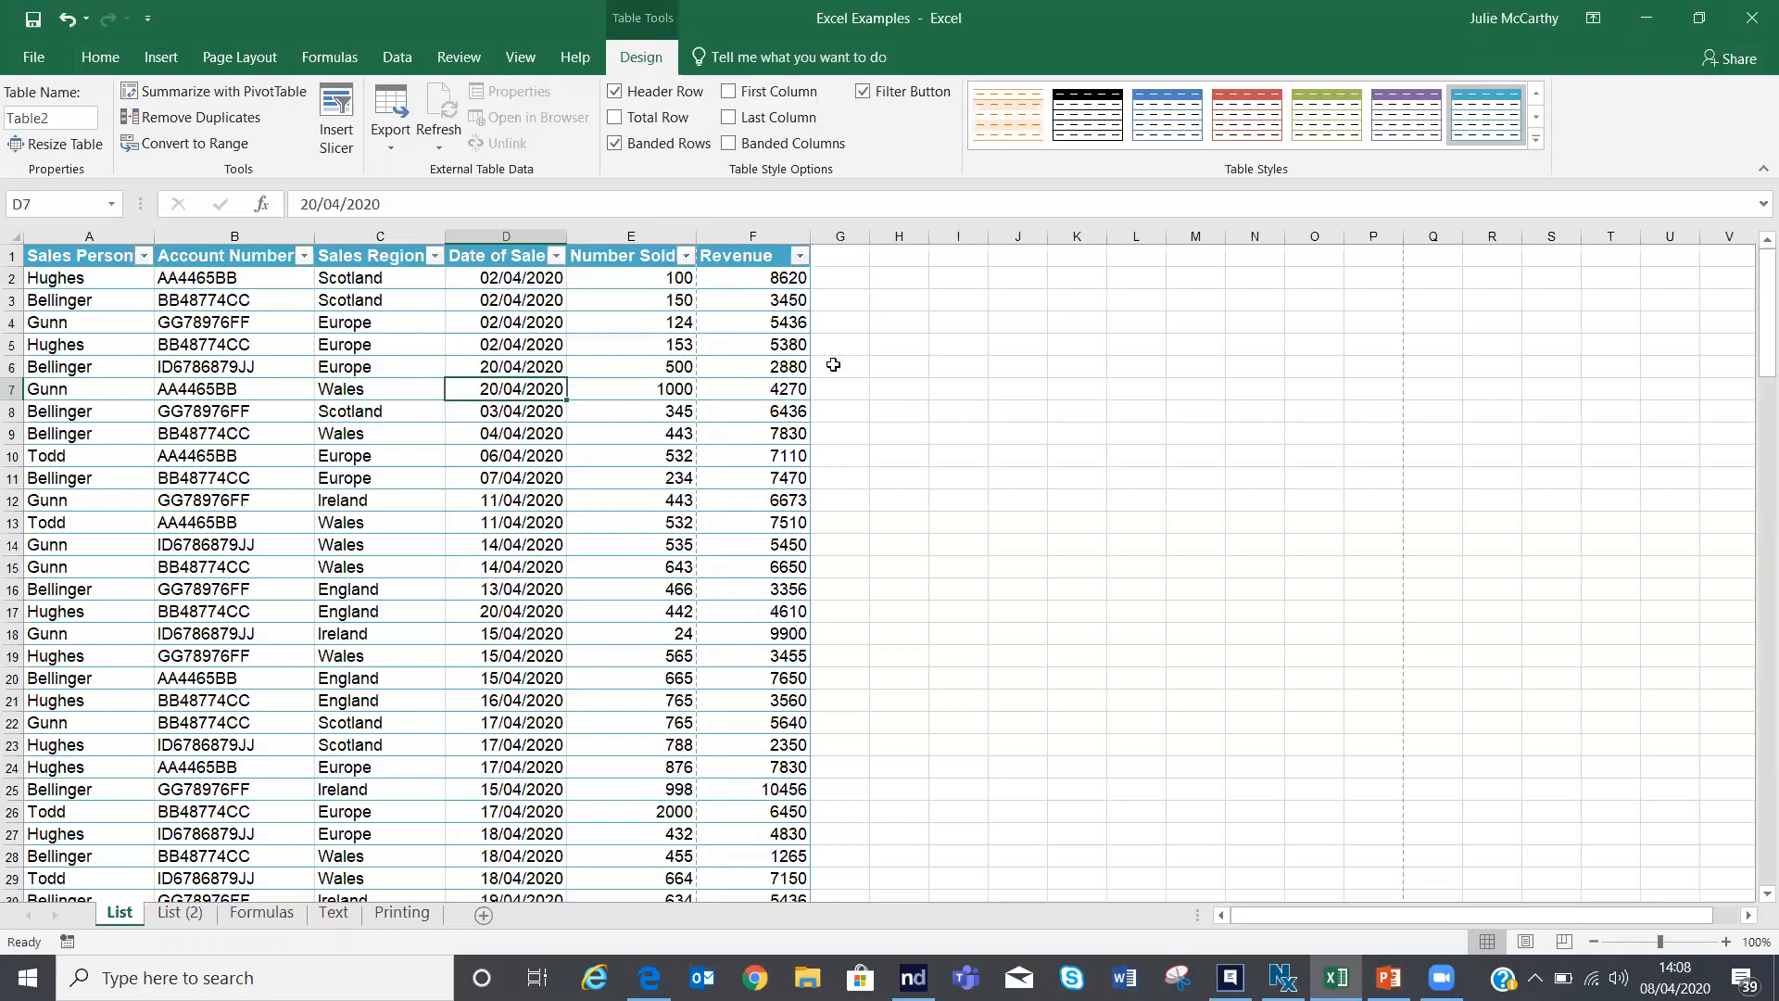
Step: Add a total row to the sales table and summarise the Revenue column with Count Numbers
left_click(613, 119)
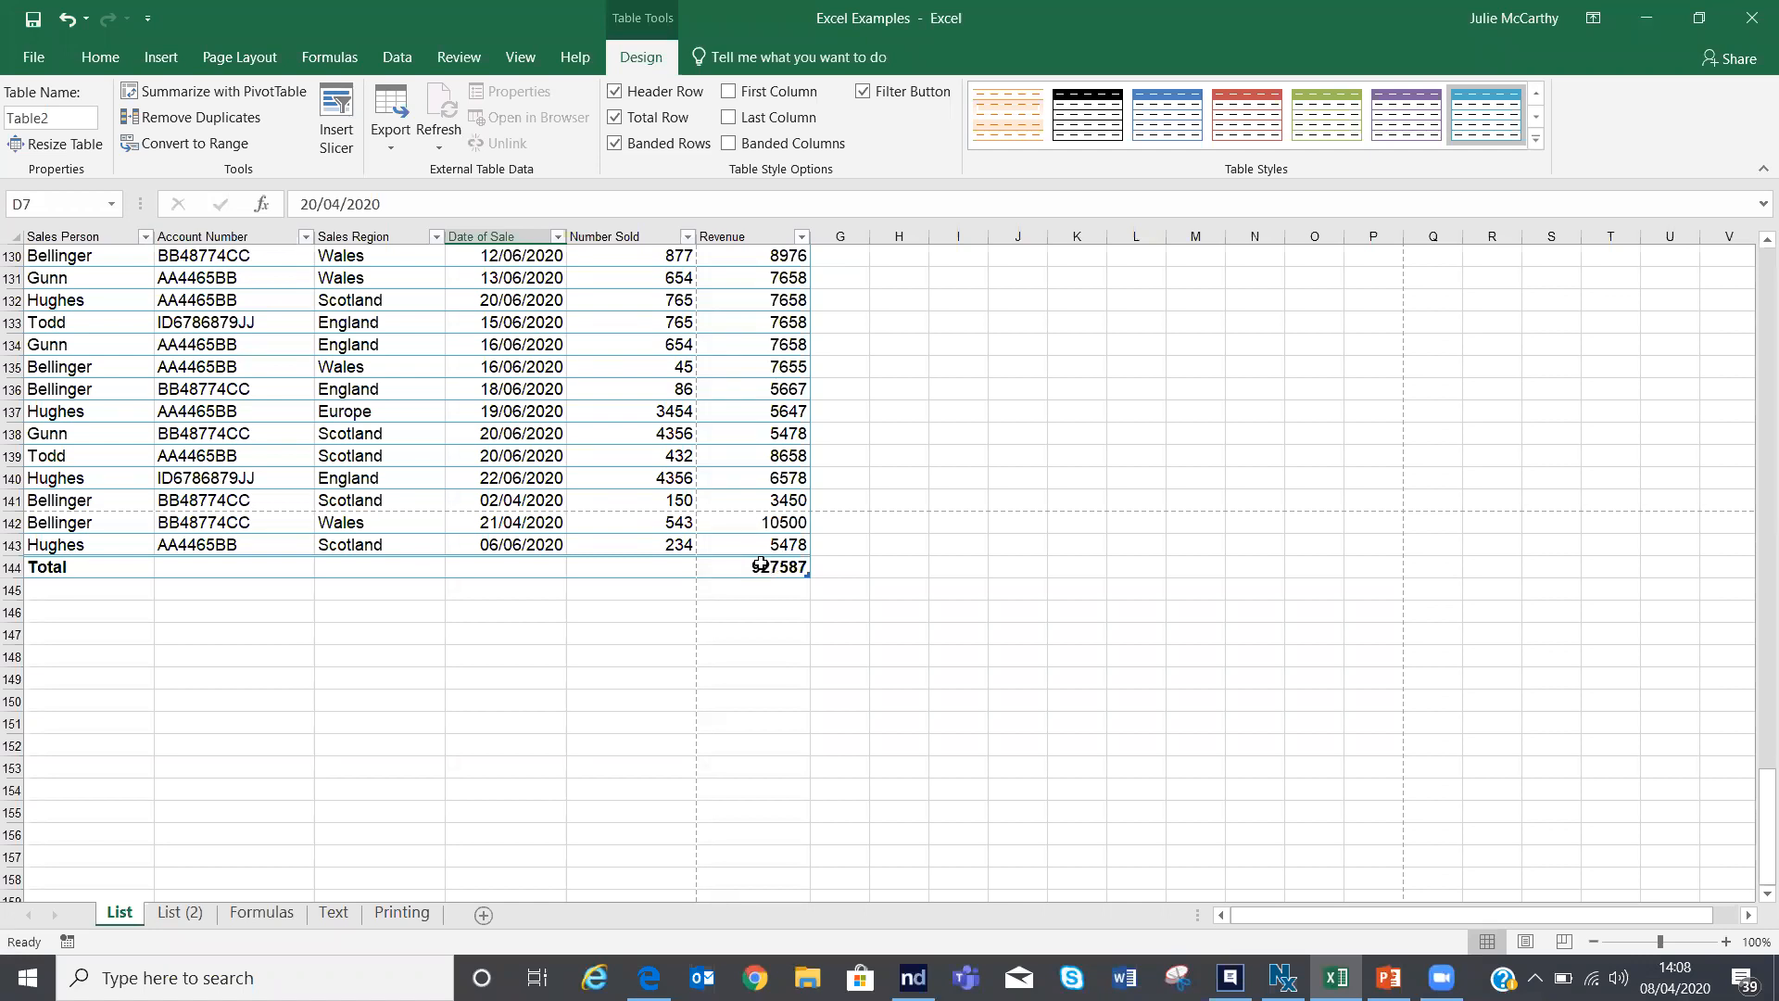
left_click(764, 574)
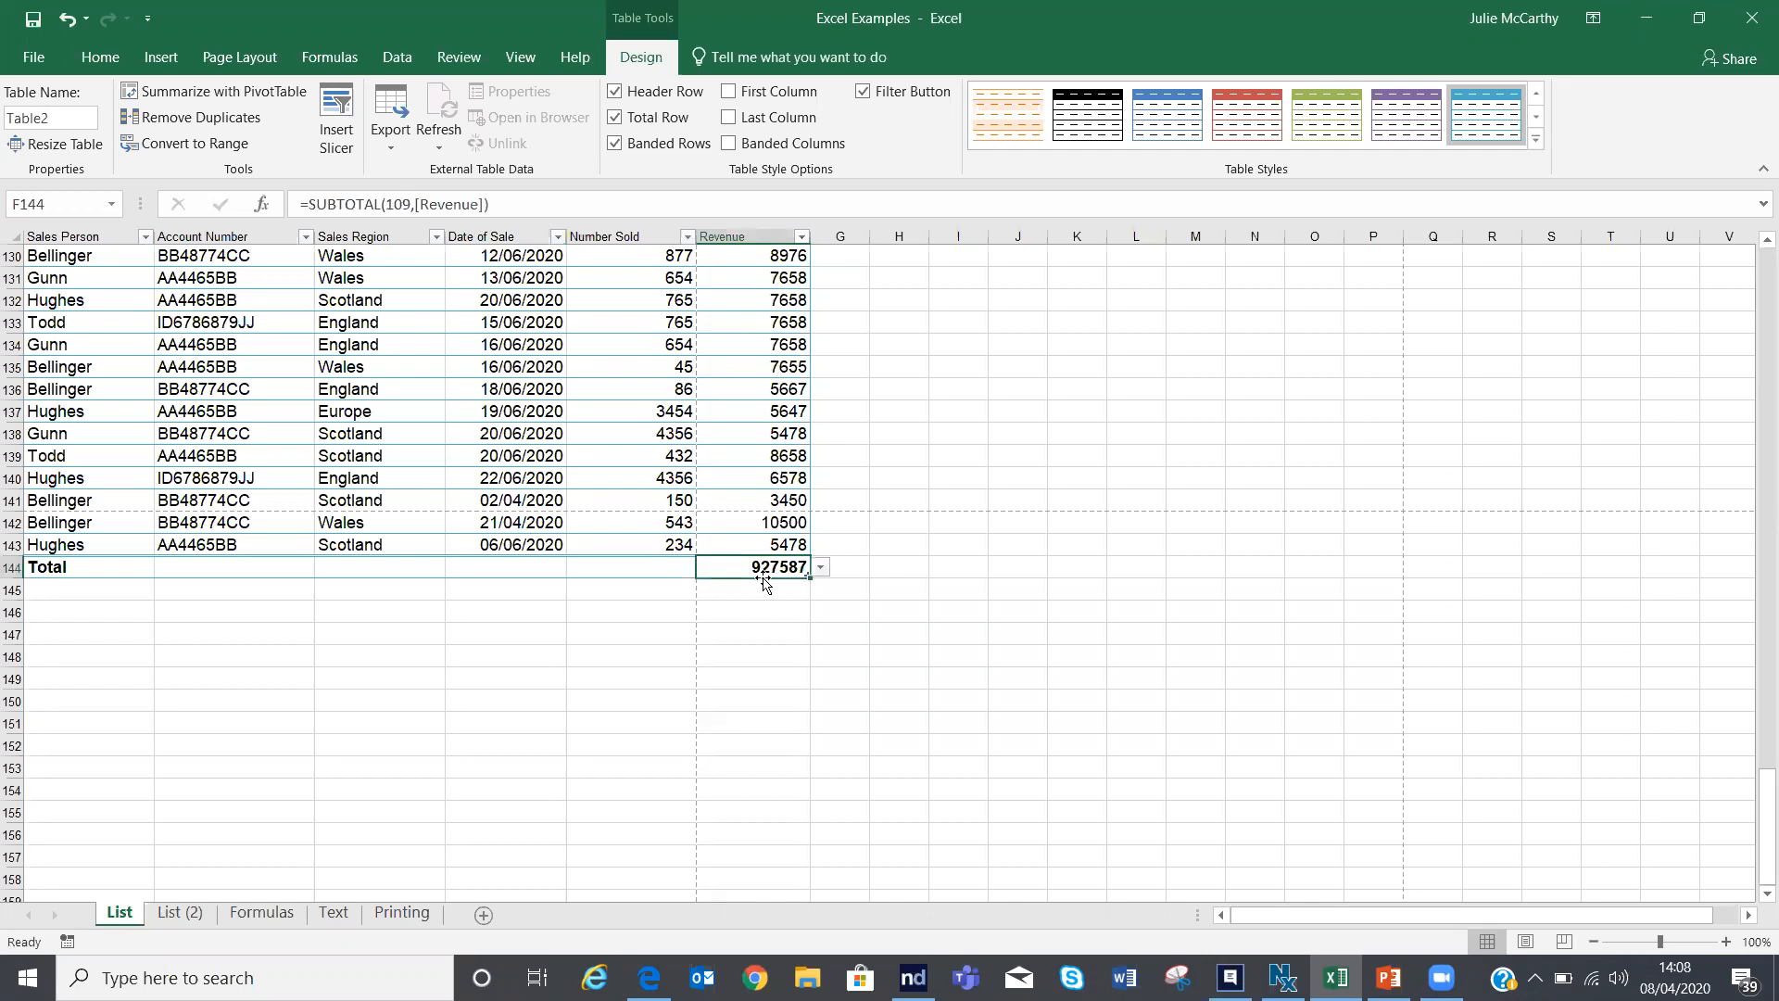
left_click(820, 571)
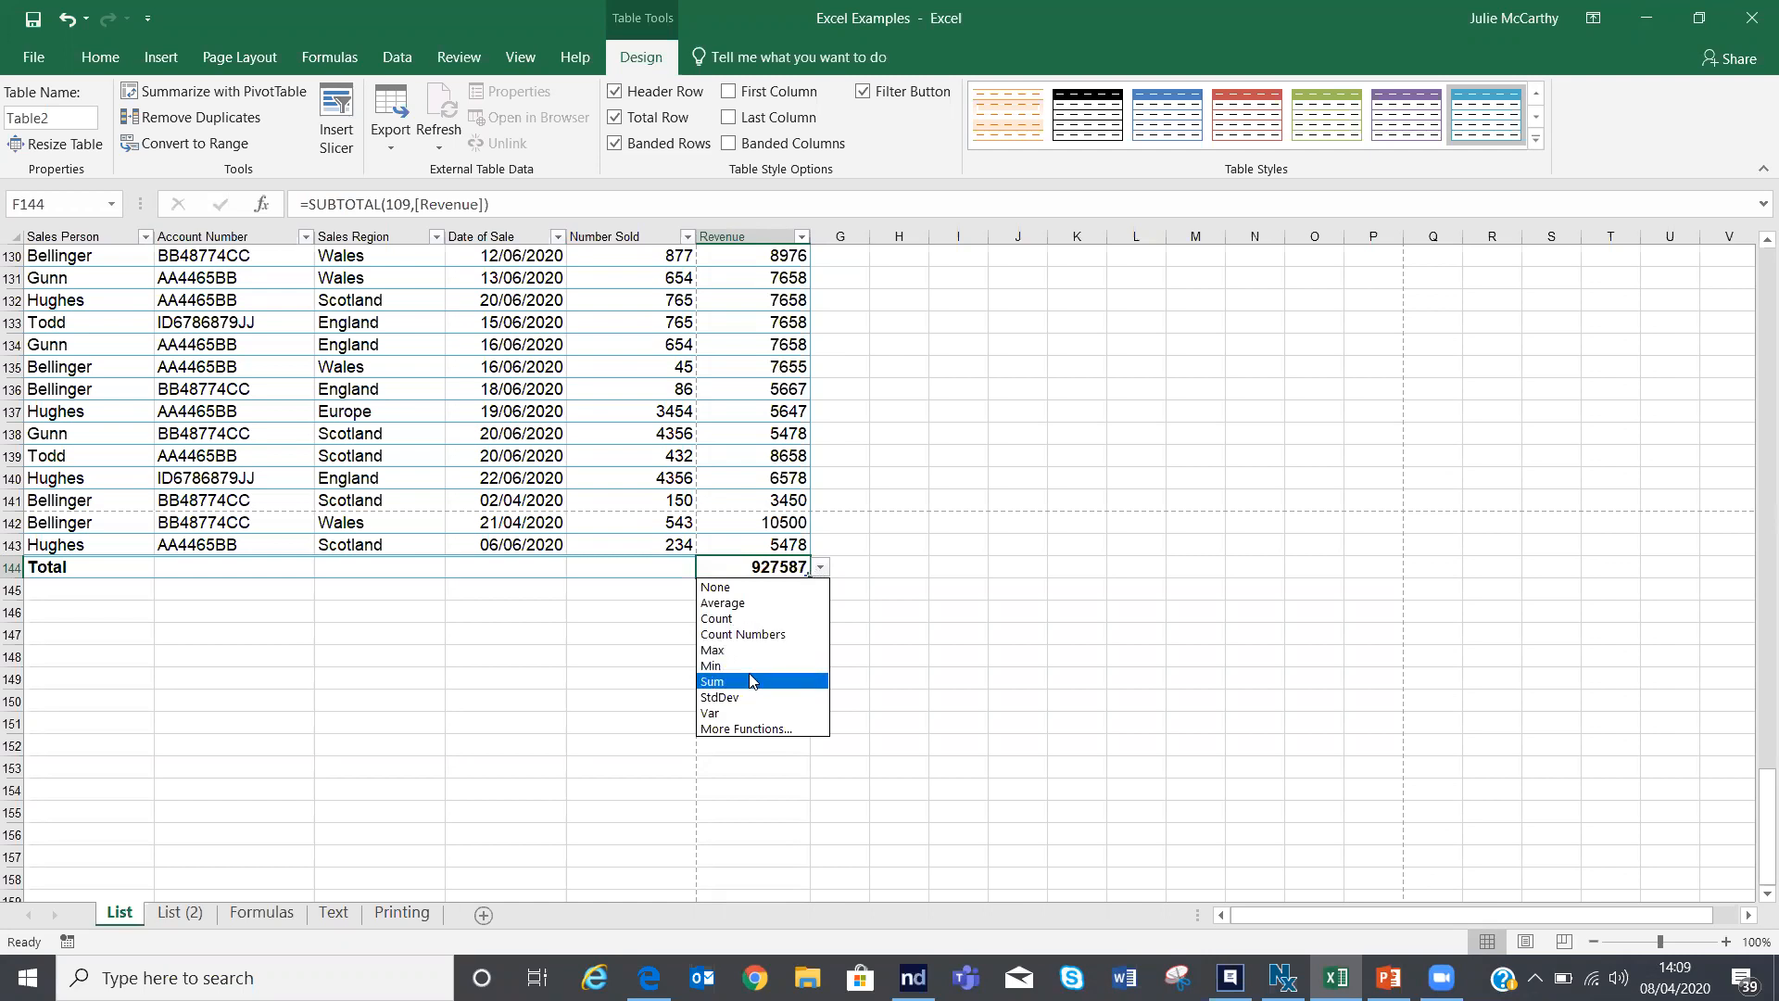
left_click(753, 635)
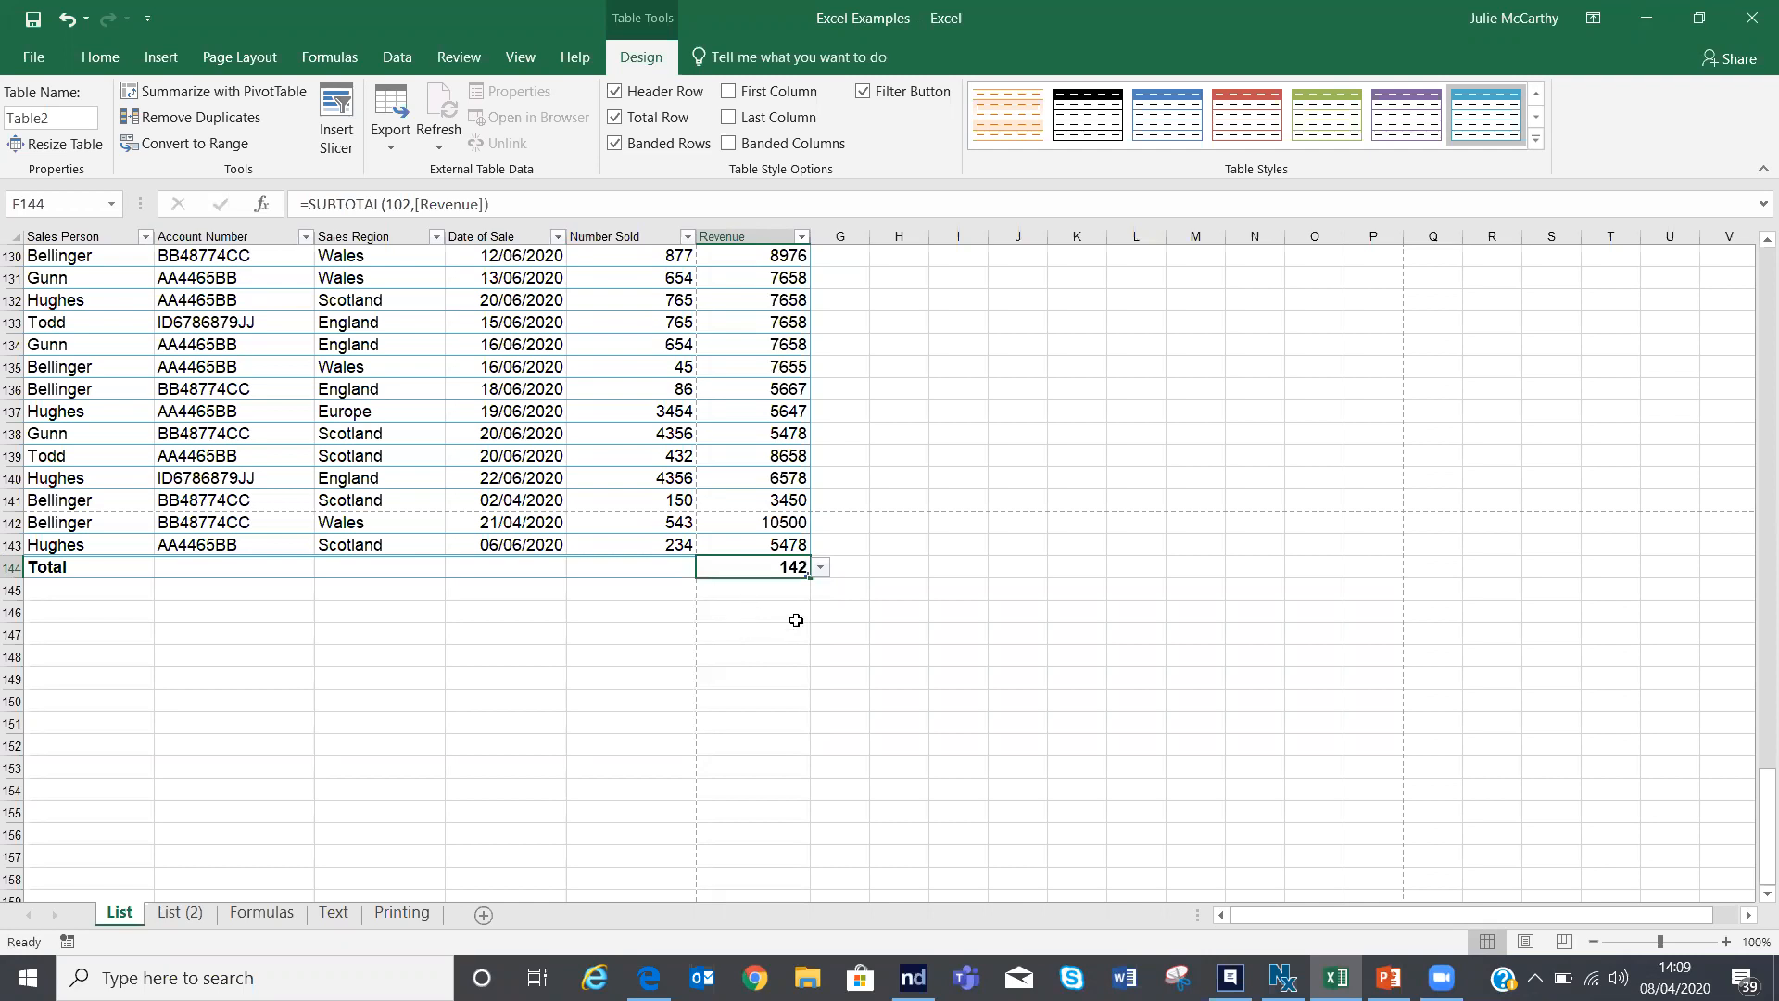
Step: Try Average and Max for the Revenue total in F144, finishing with the Sum function
left_click(817, 570)
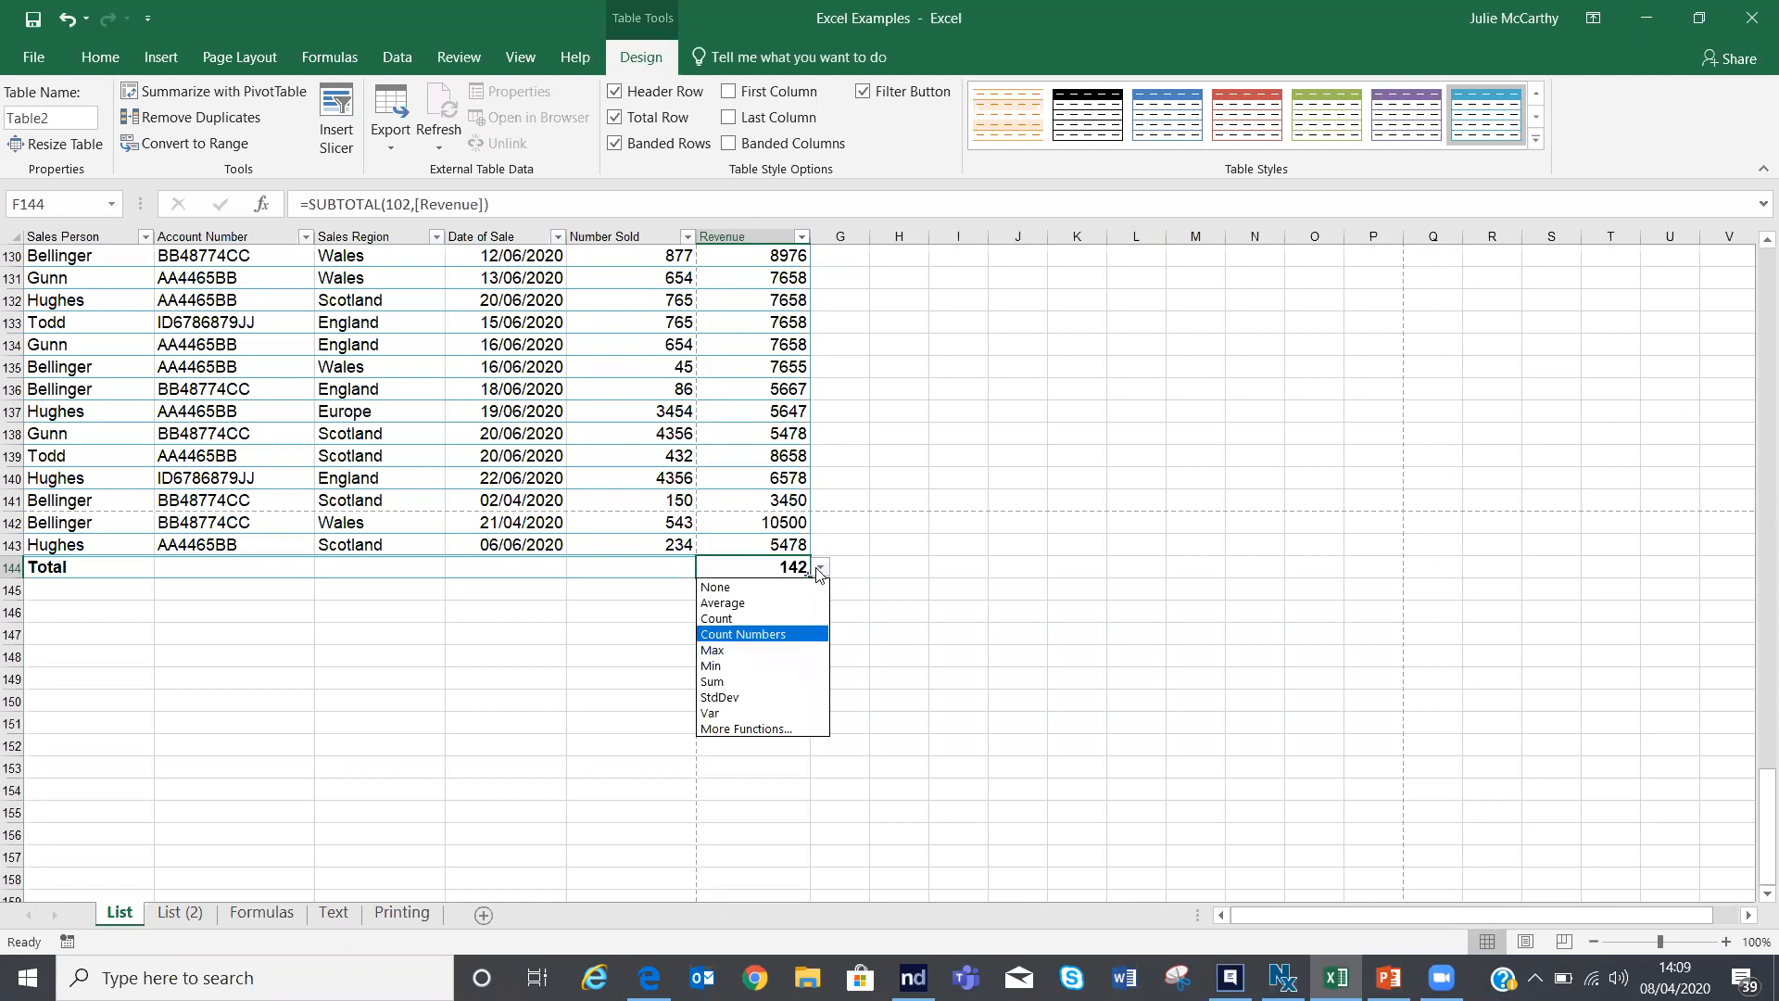
left_click(755, 603)
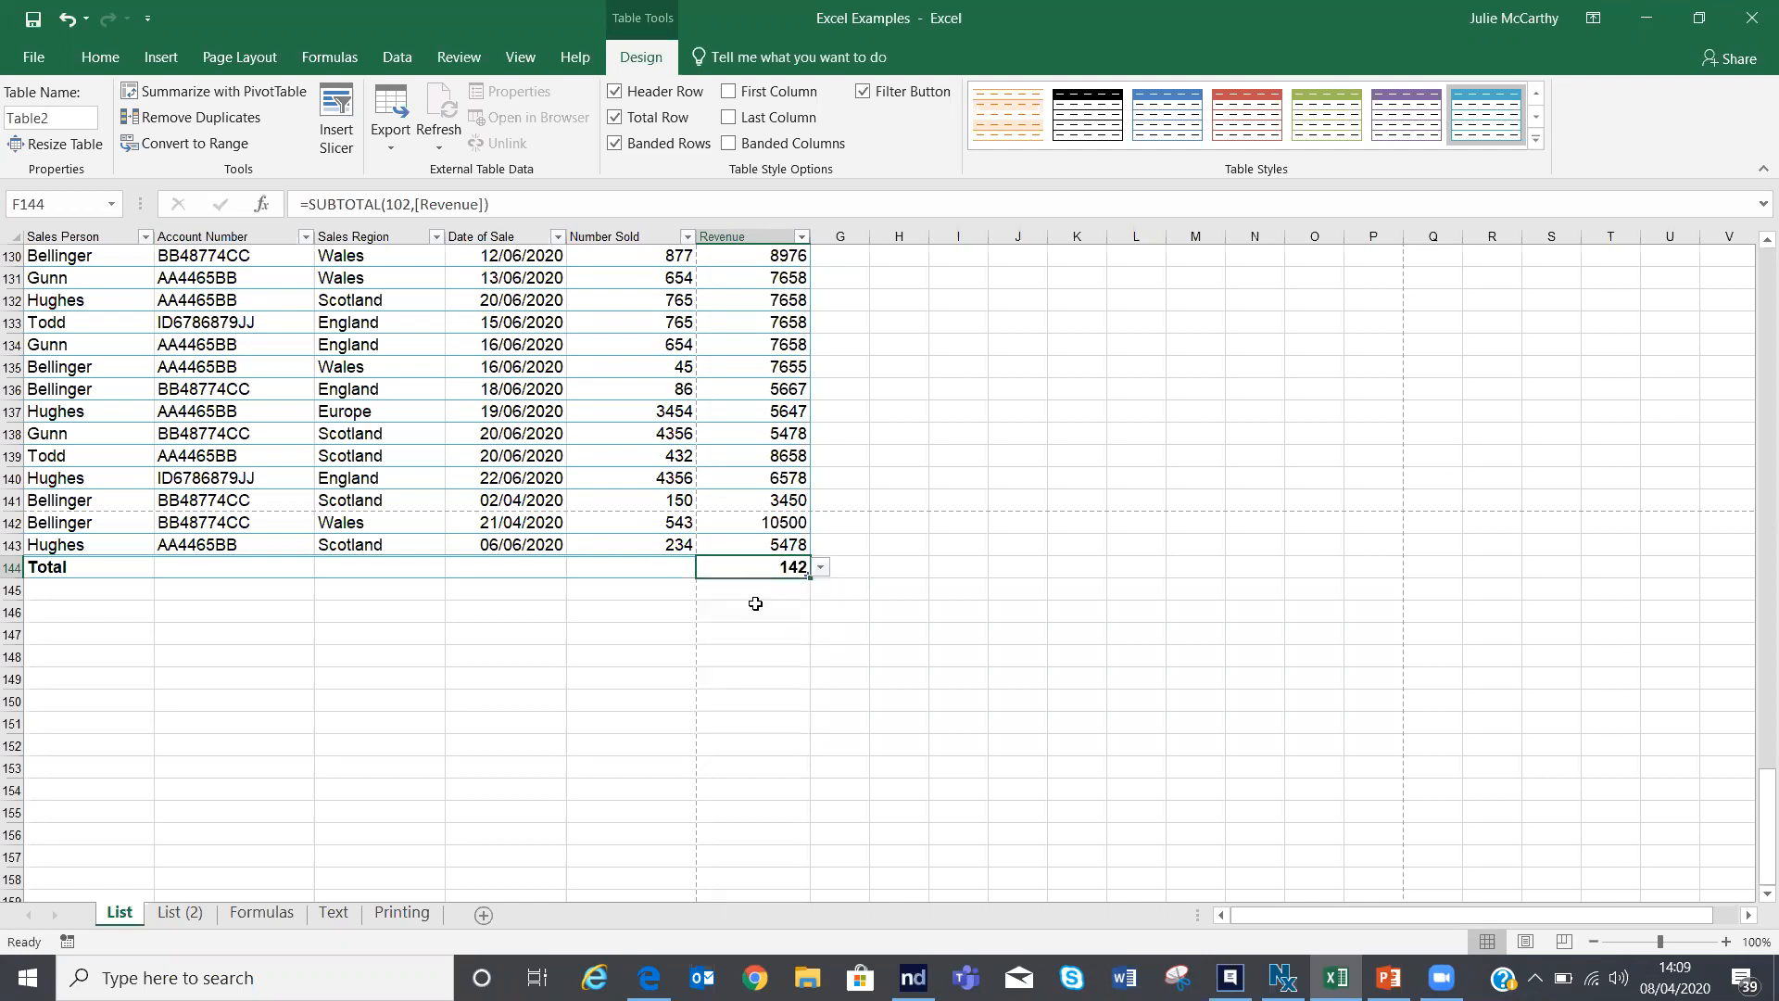
left_click(821, 567)
left_click(779, 650)
left_click(821, 567)
left_click(753, 686)
Step: Set the total row cell of the Number Sold column to the Count function
left_click(638, 568)
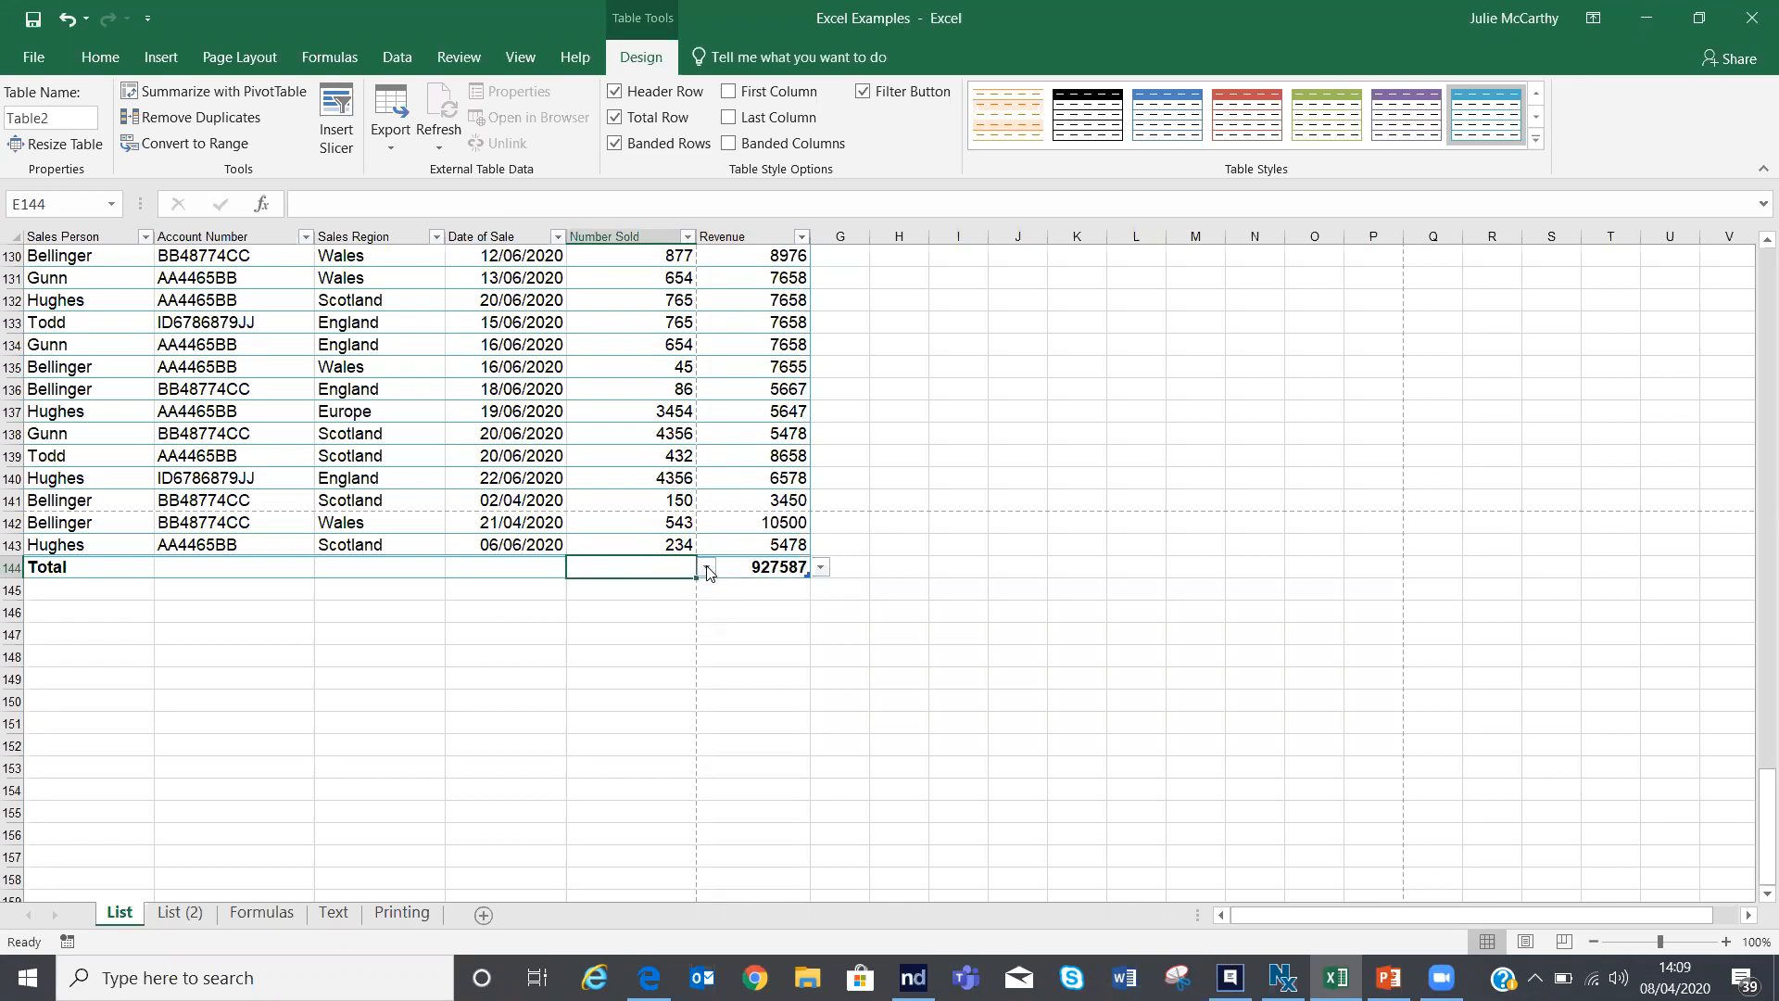
left_click(707, 568)
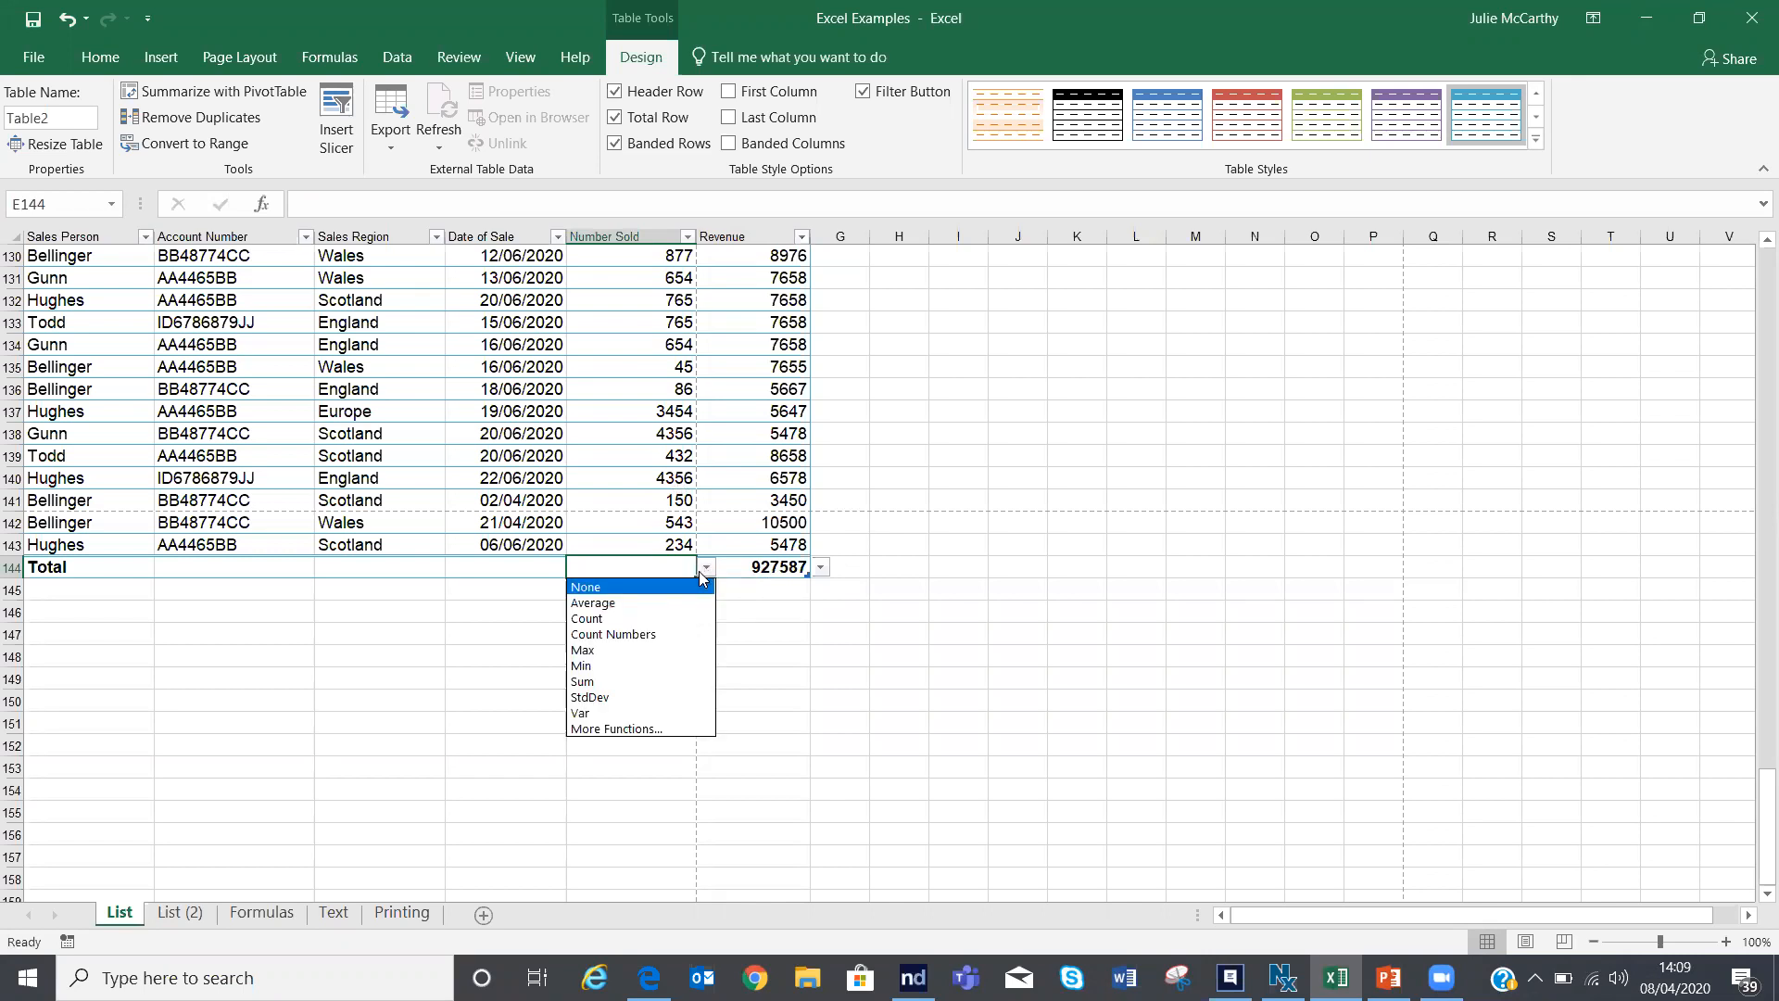
left_click(646, 619)
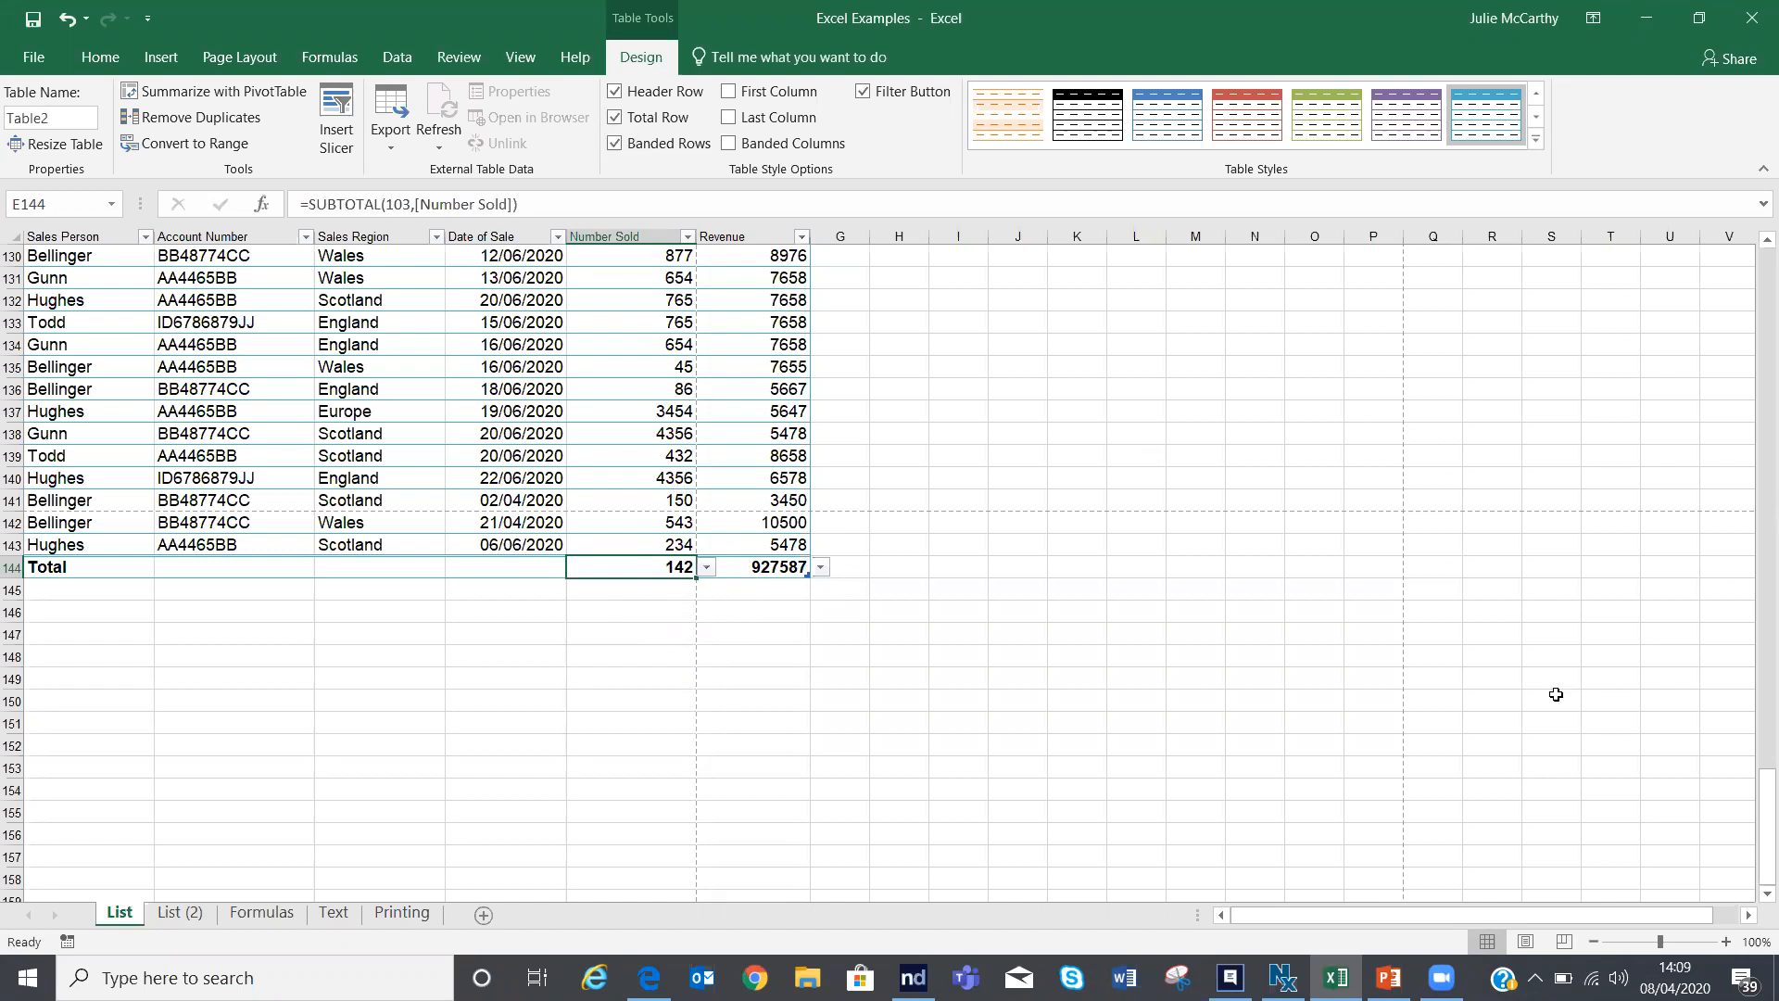
Step: Filter the Sales Region column so that only the Europe rows are displayed
left_click_drag(1751, 813, 797, 278)
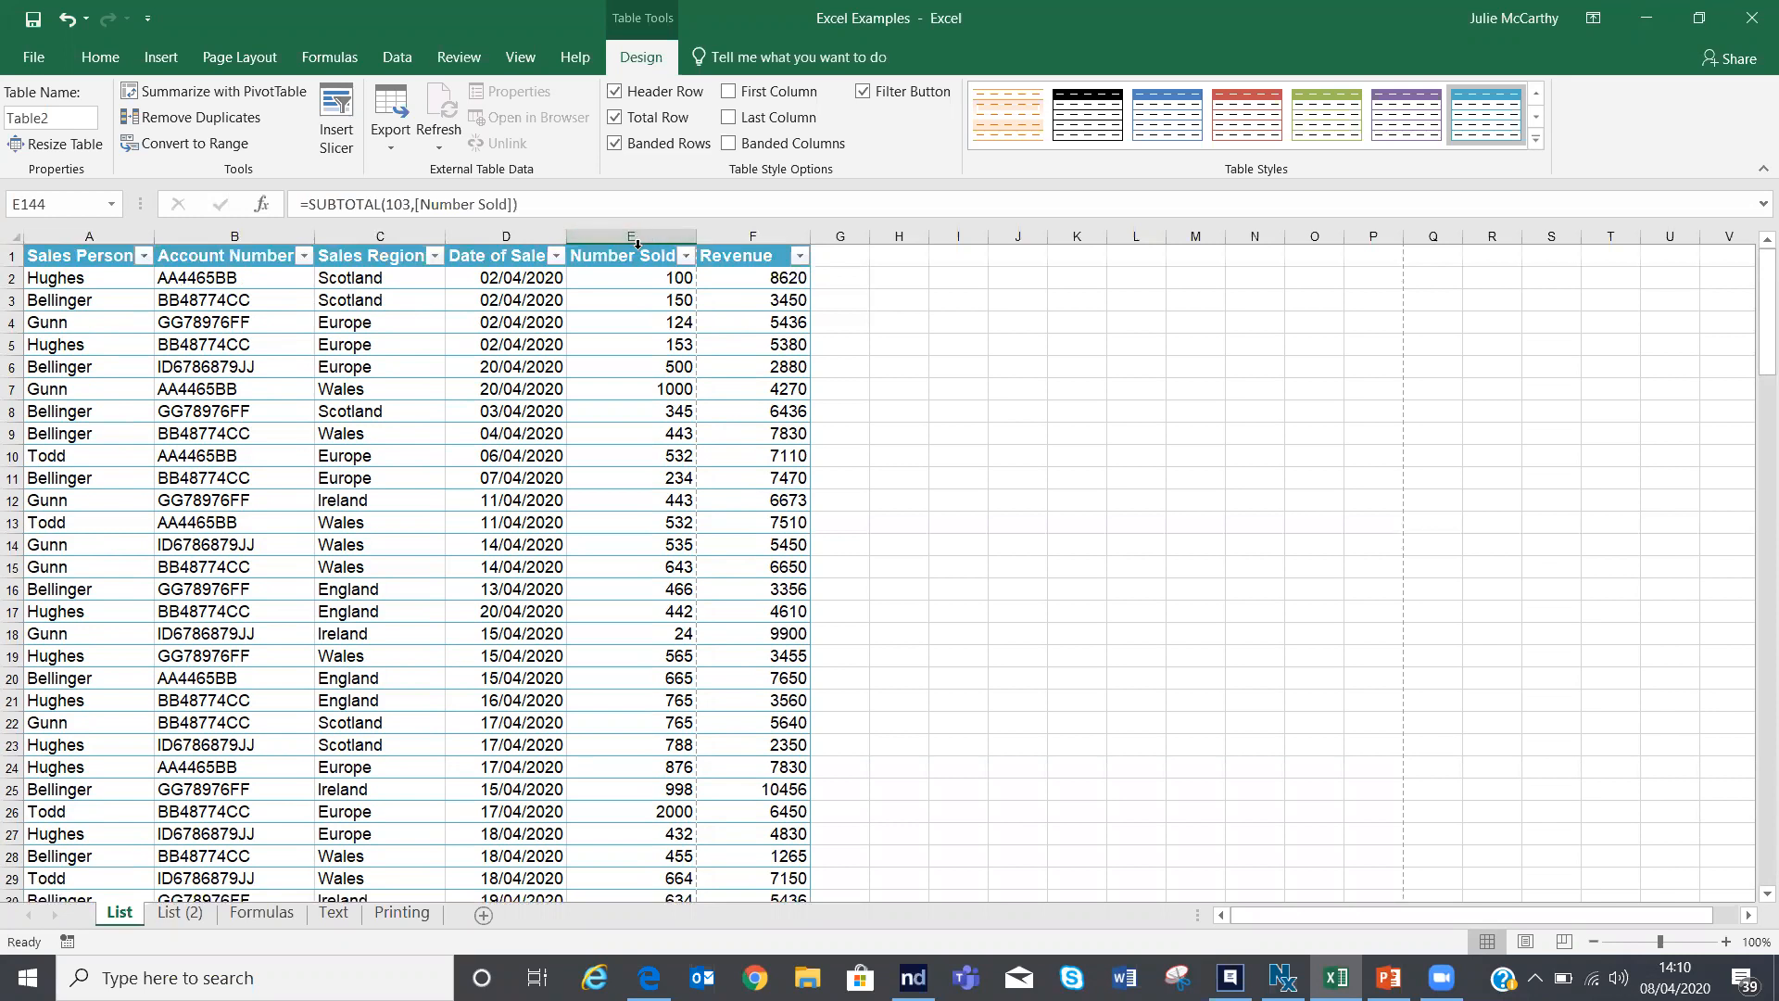
left_click(435, 258)
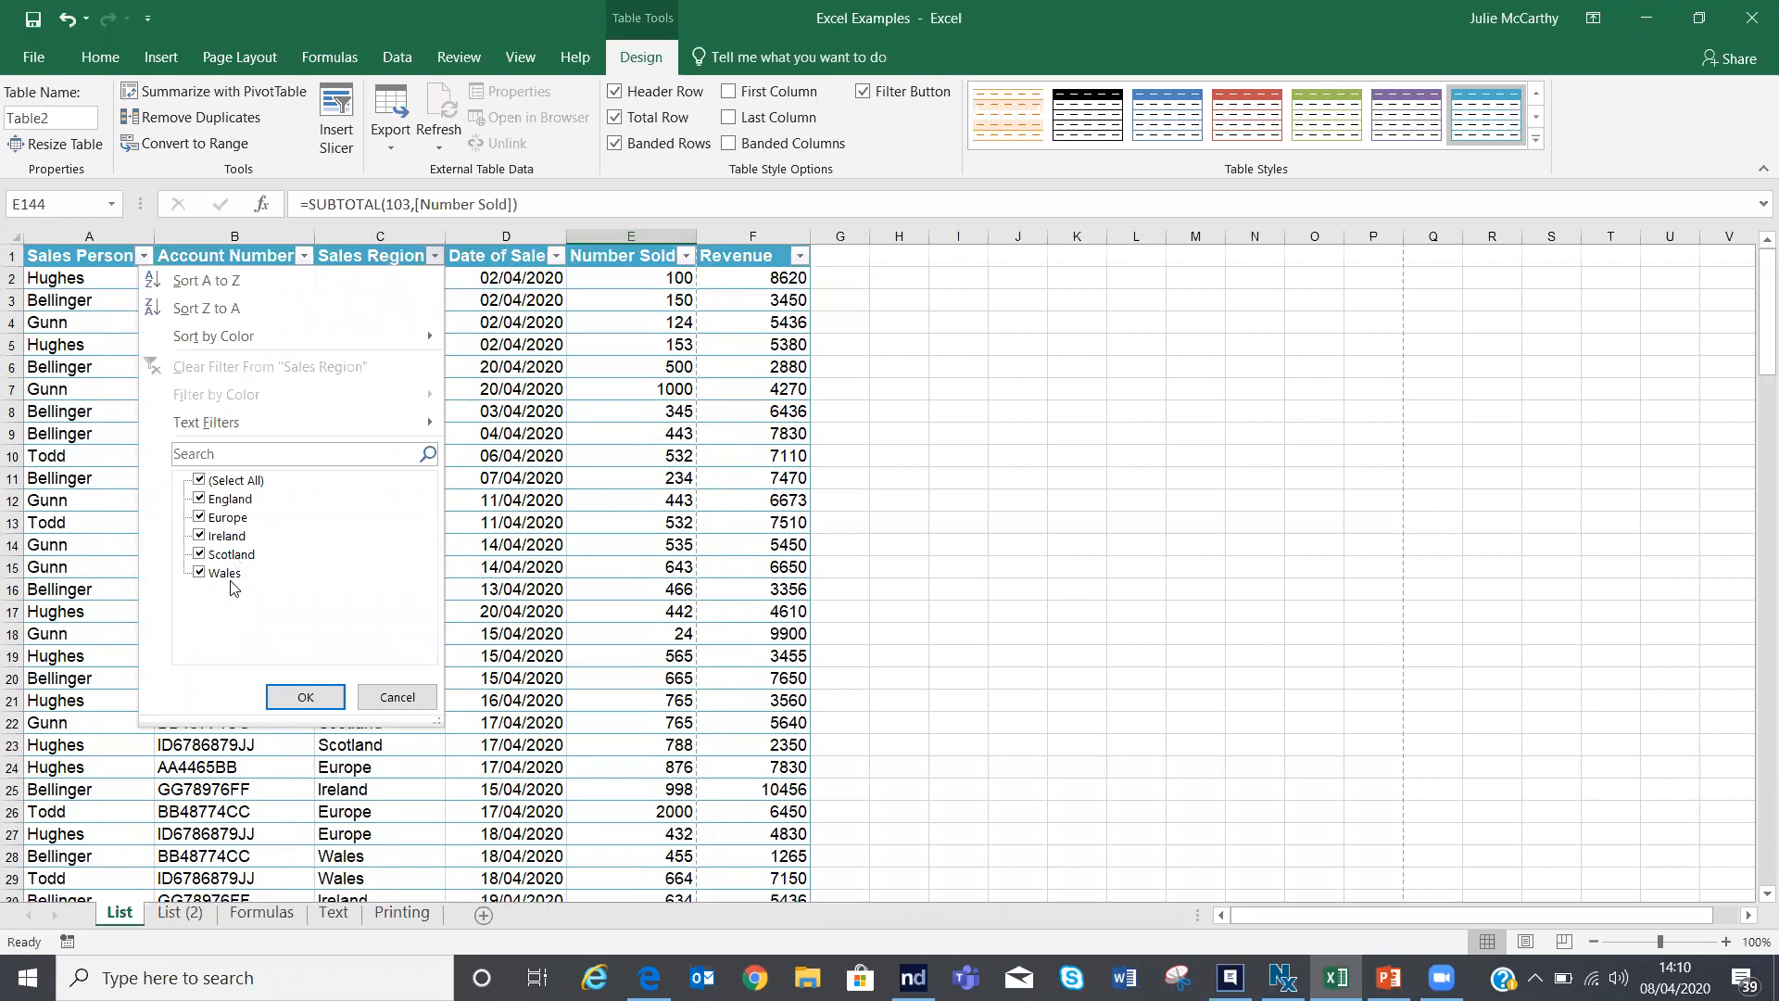
left_click(200, 480)
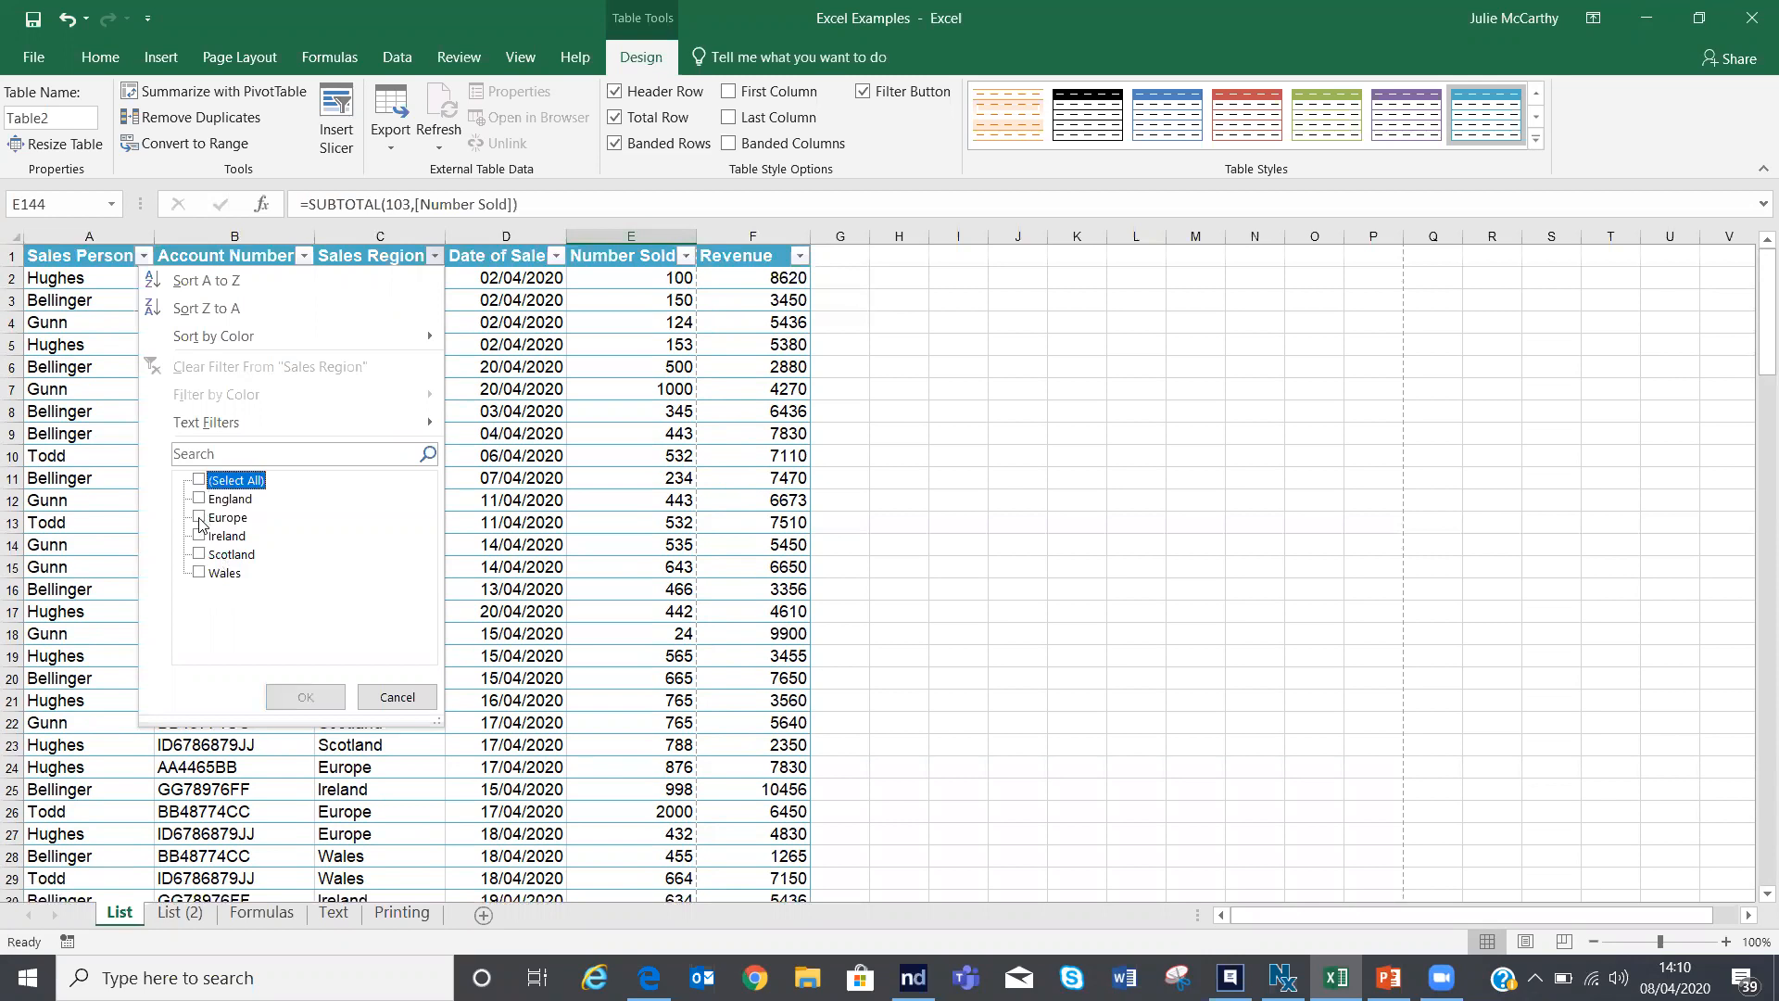
left_click(199, 517)
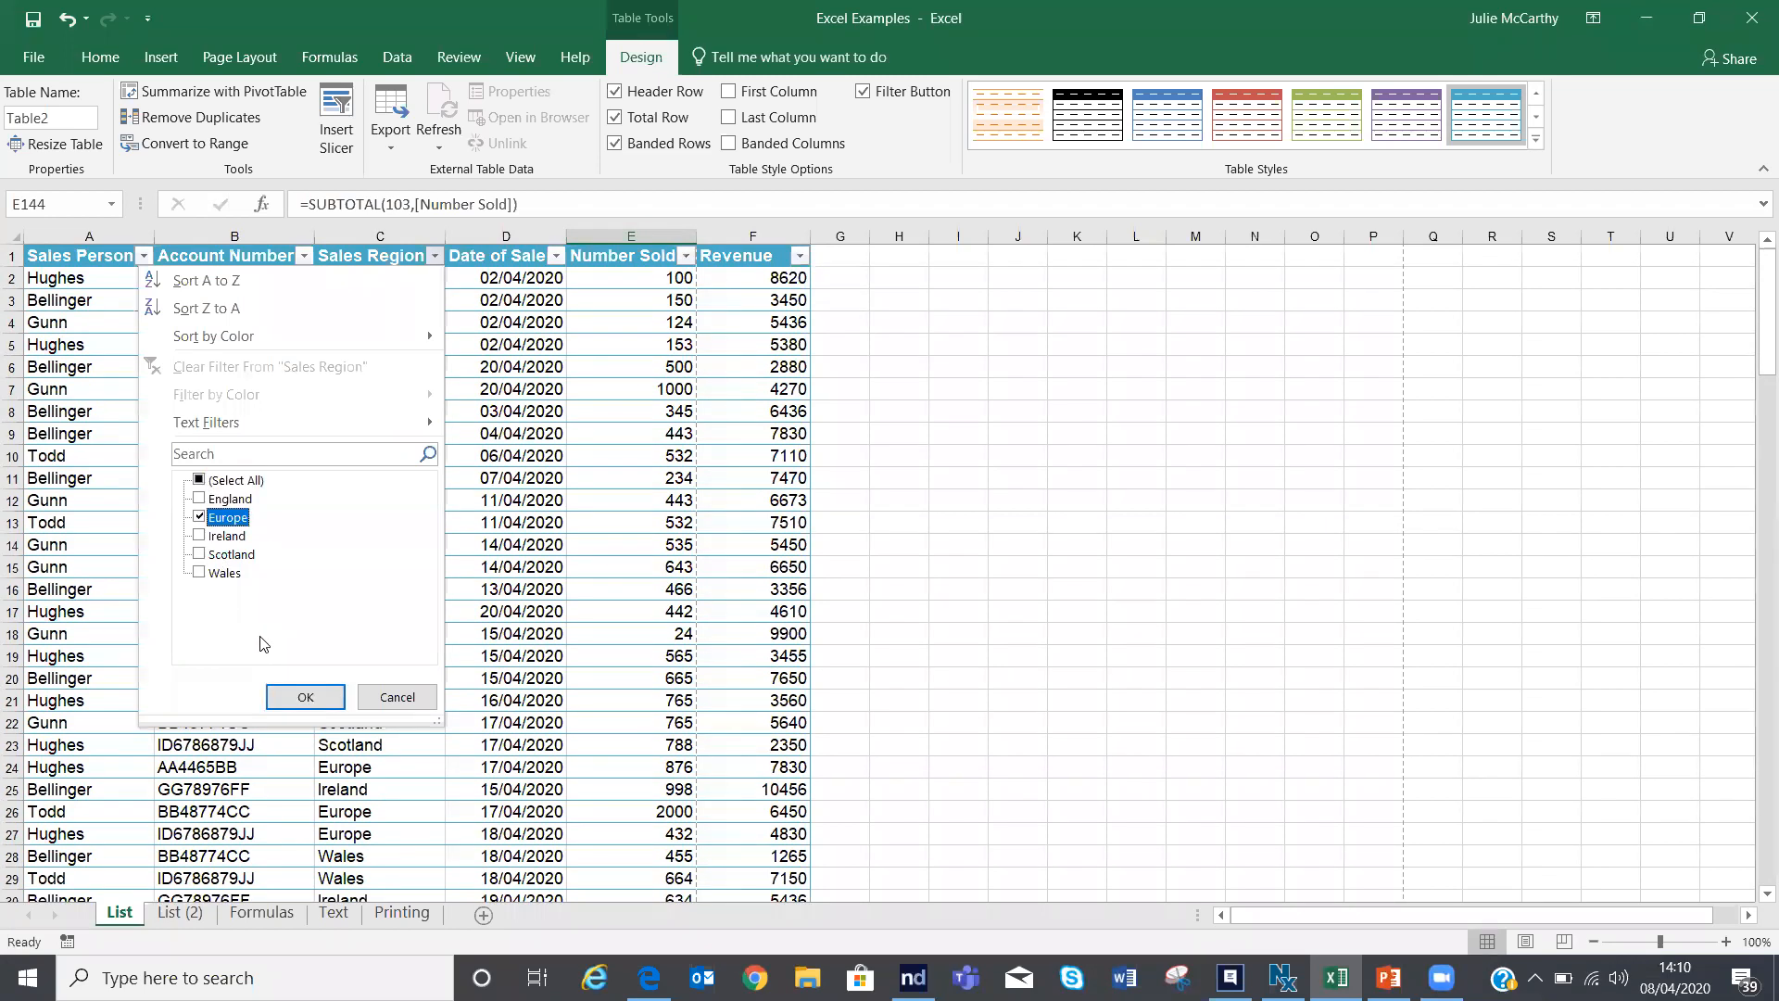
left_click(297, 700)
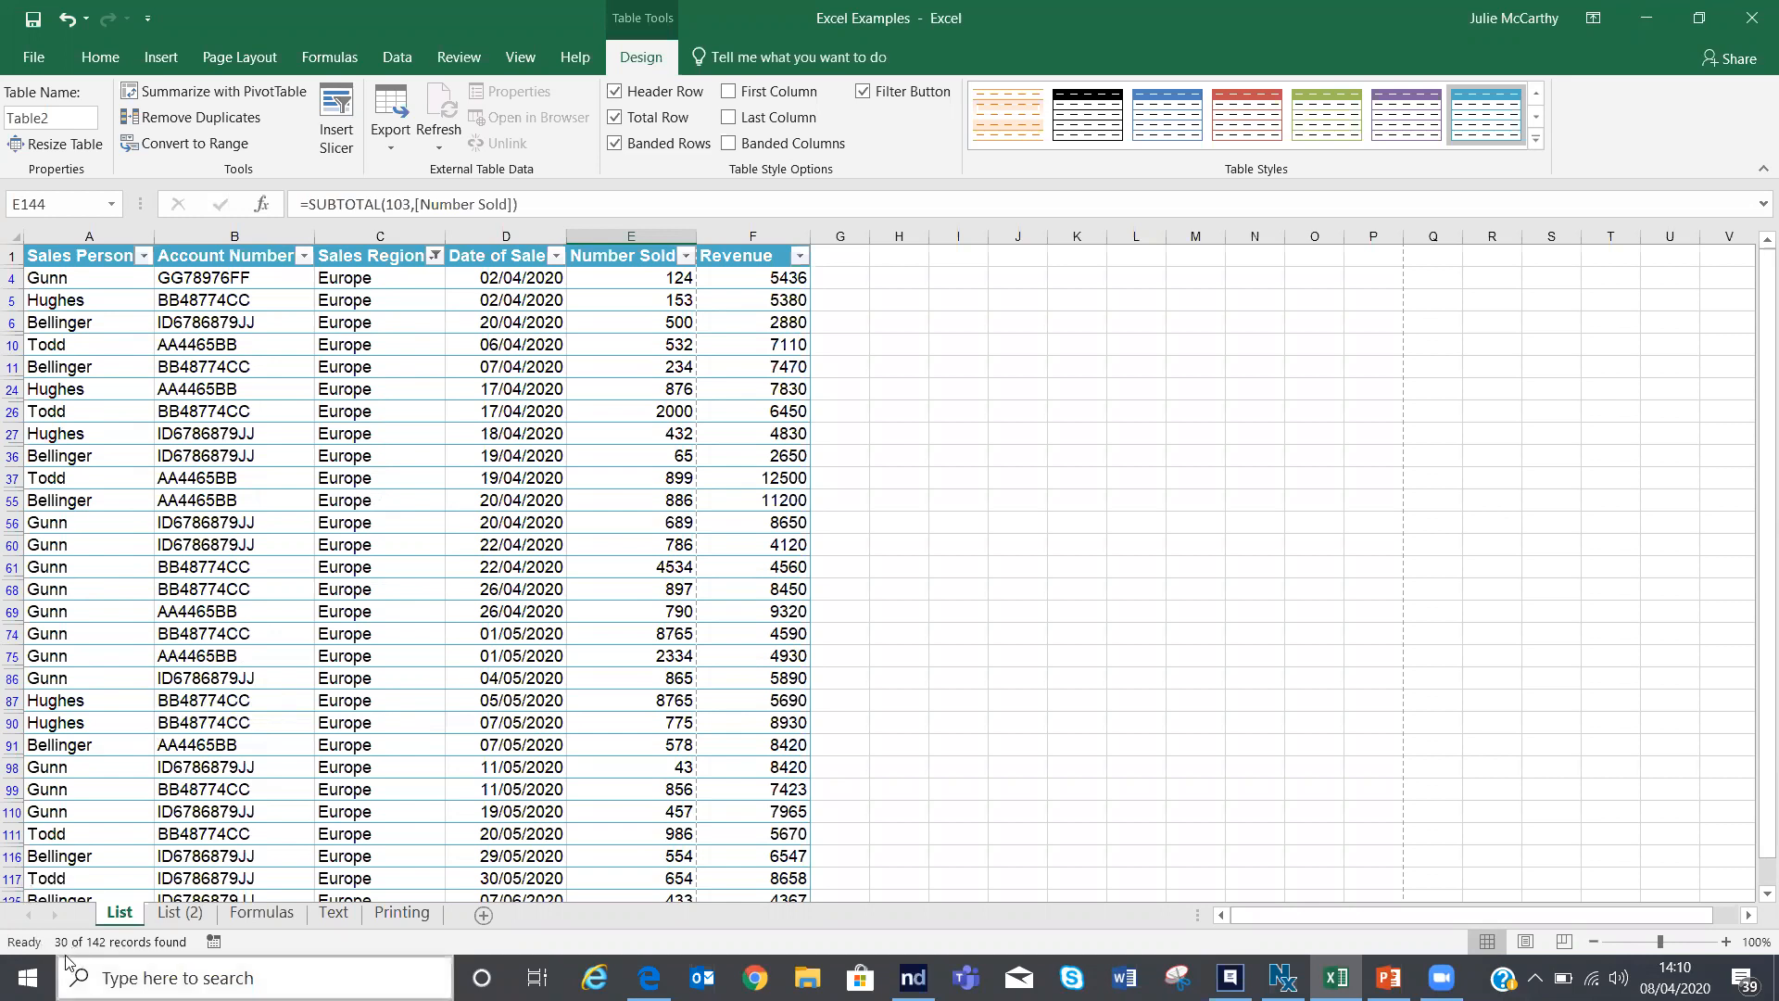
mouse_move(84, 958)
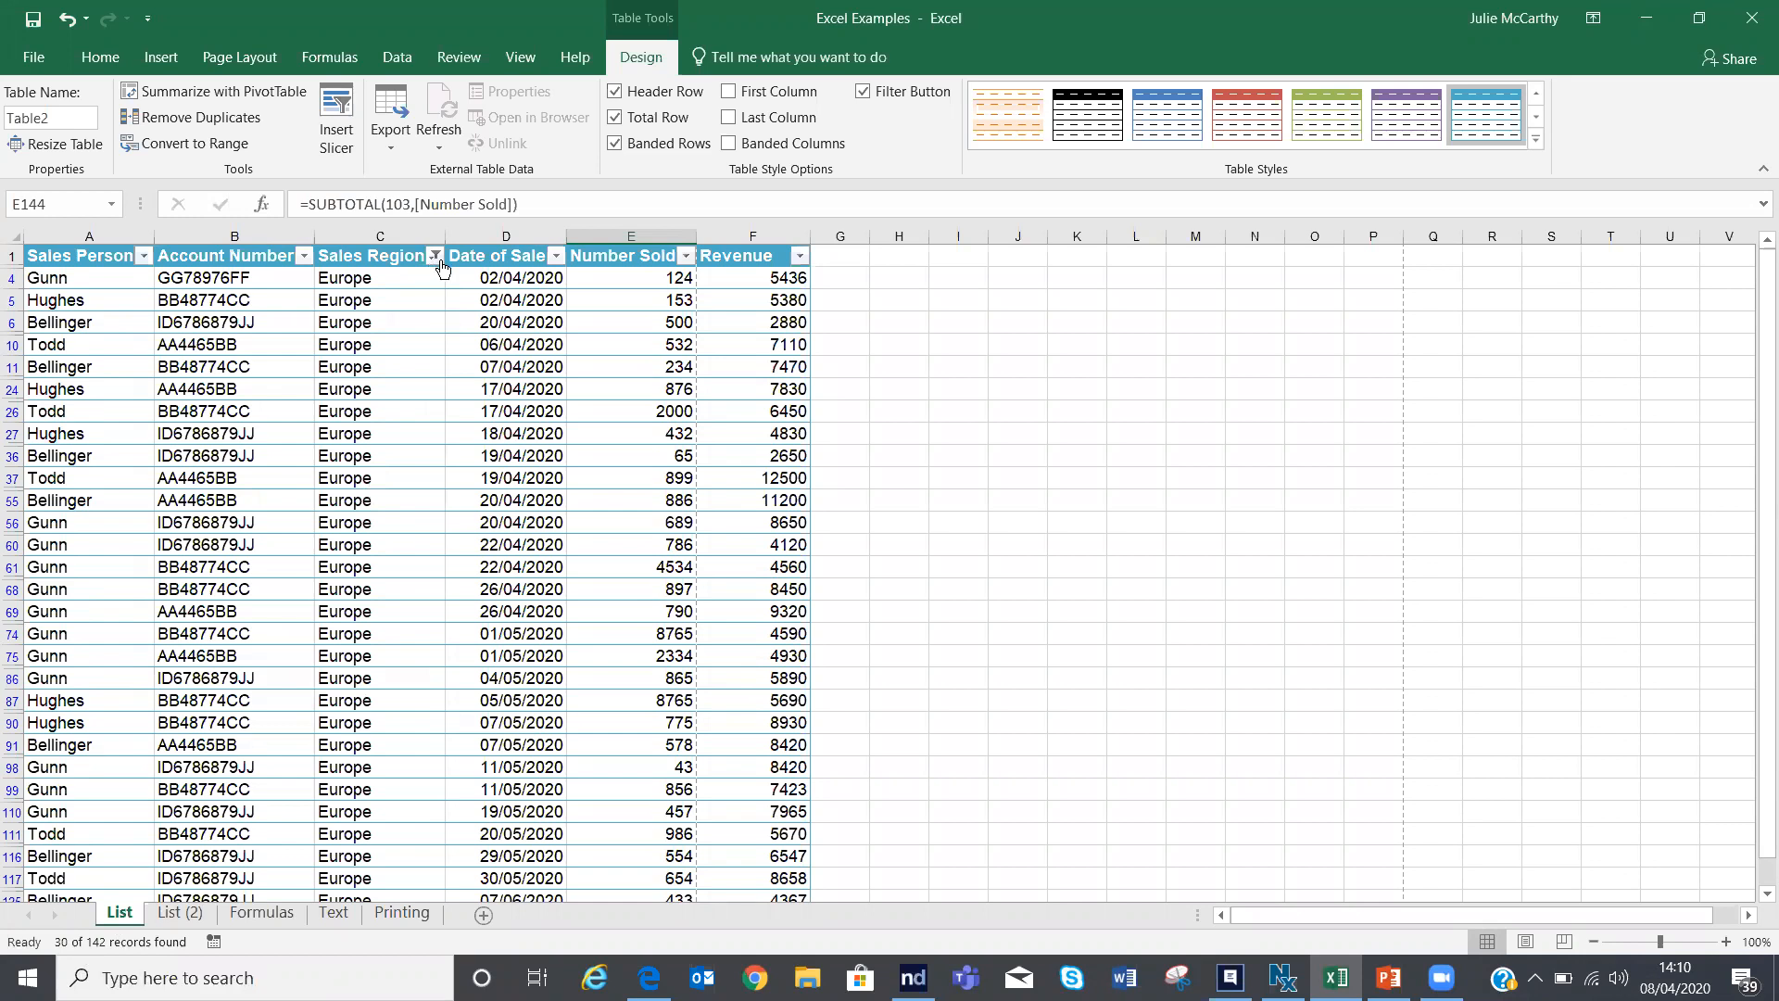
mouse_move(433, 264)
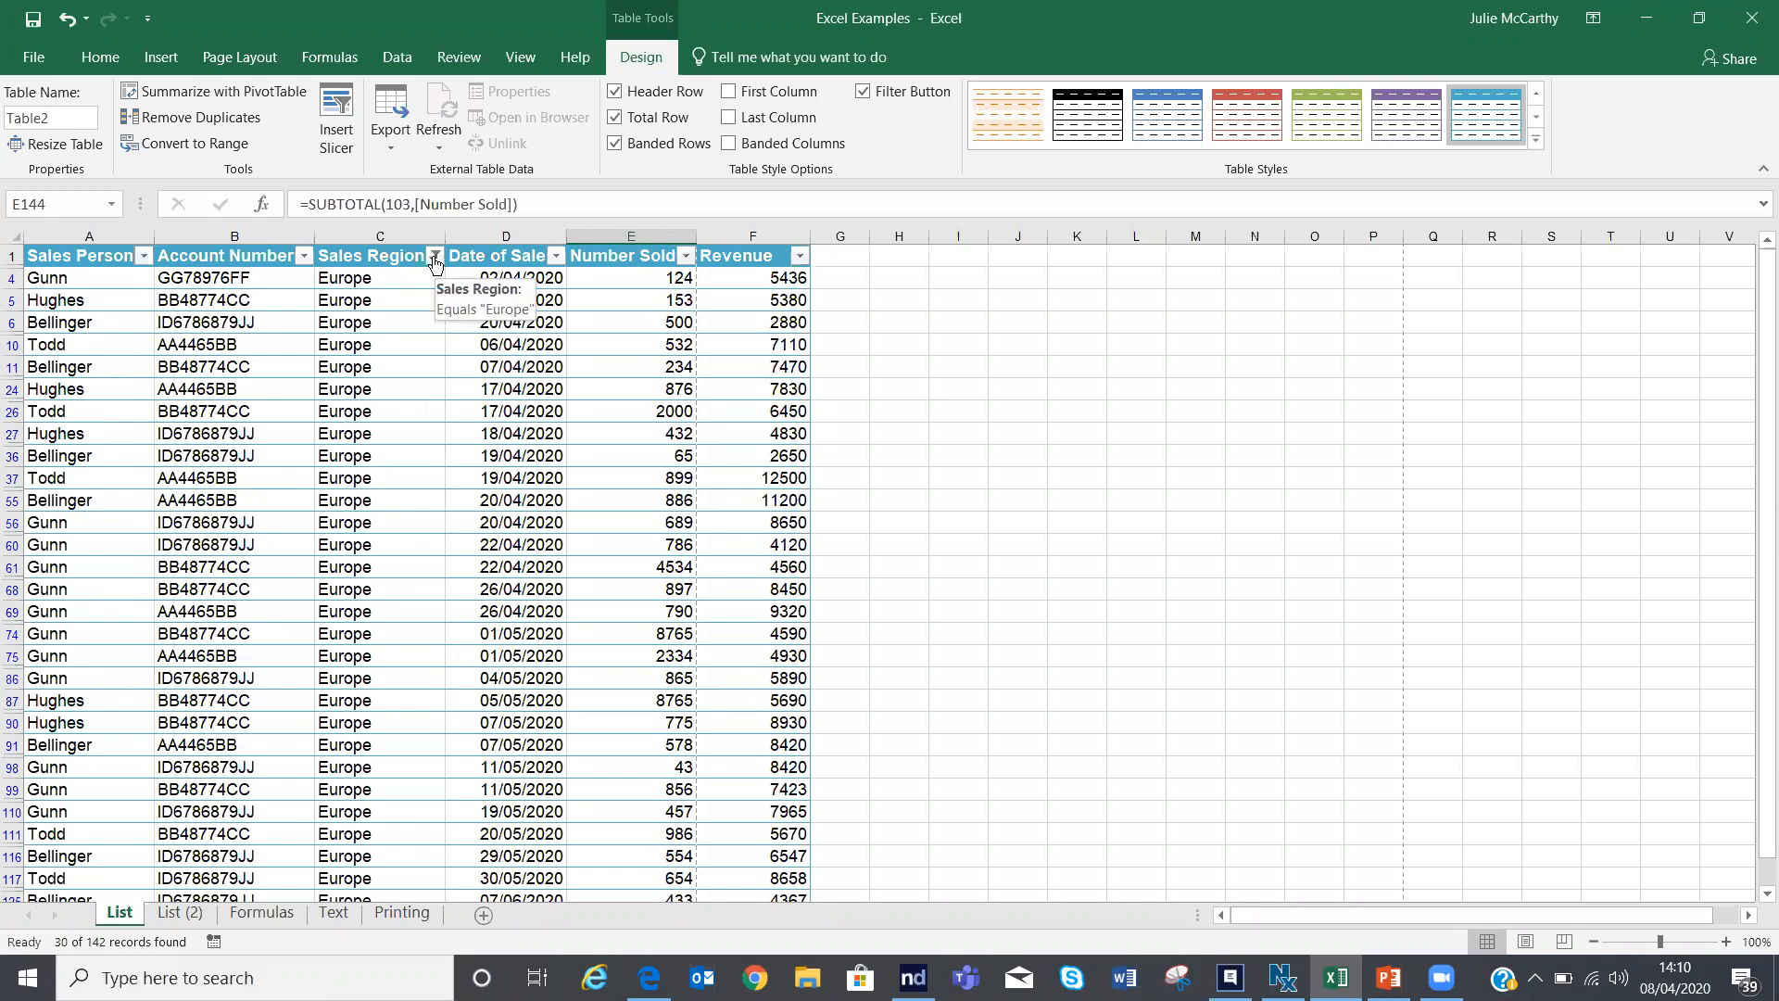
Step: Reselect all regions in the Sales Region filter so that the whole sales table is displayed
left_click(434, 260)
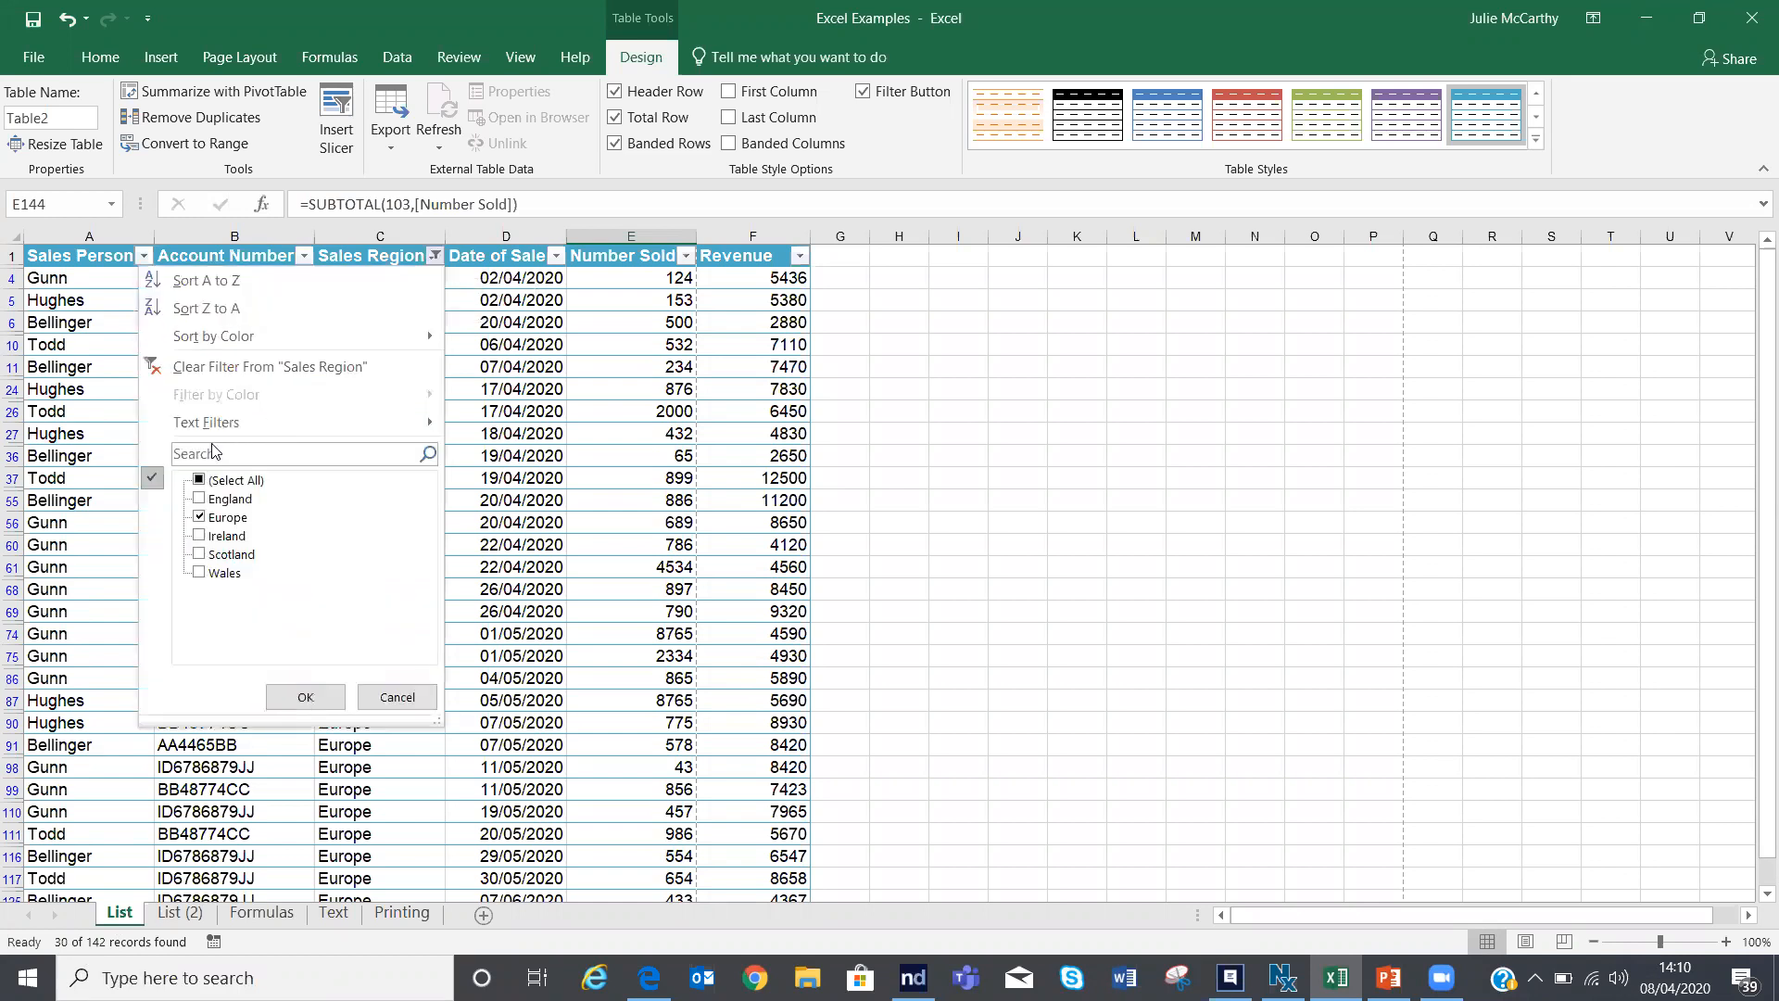
left_click(198, 480)
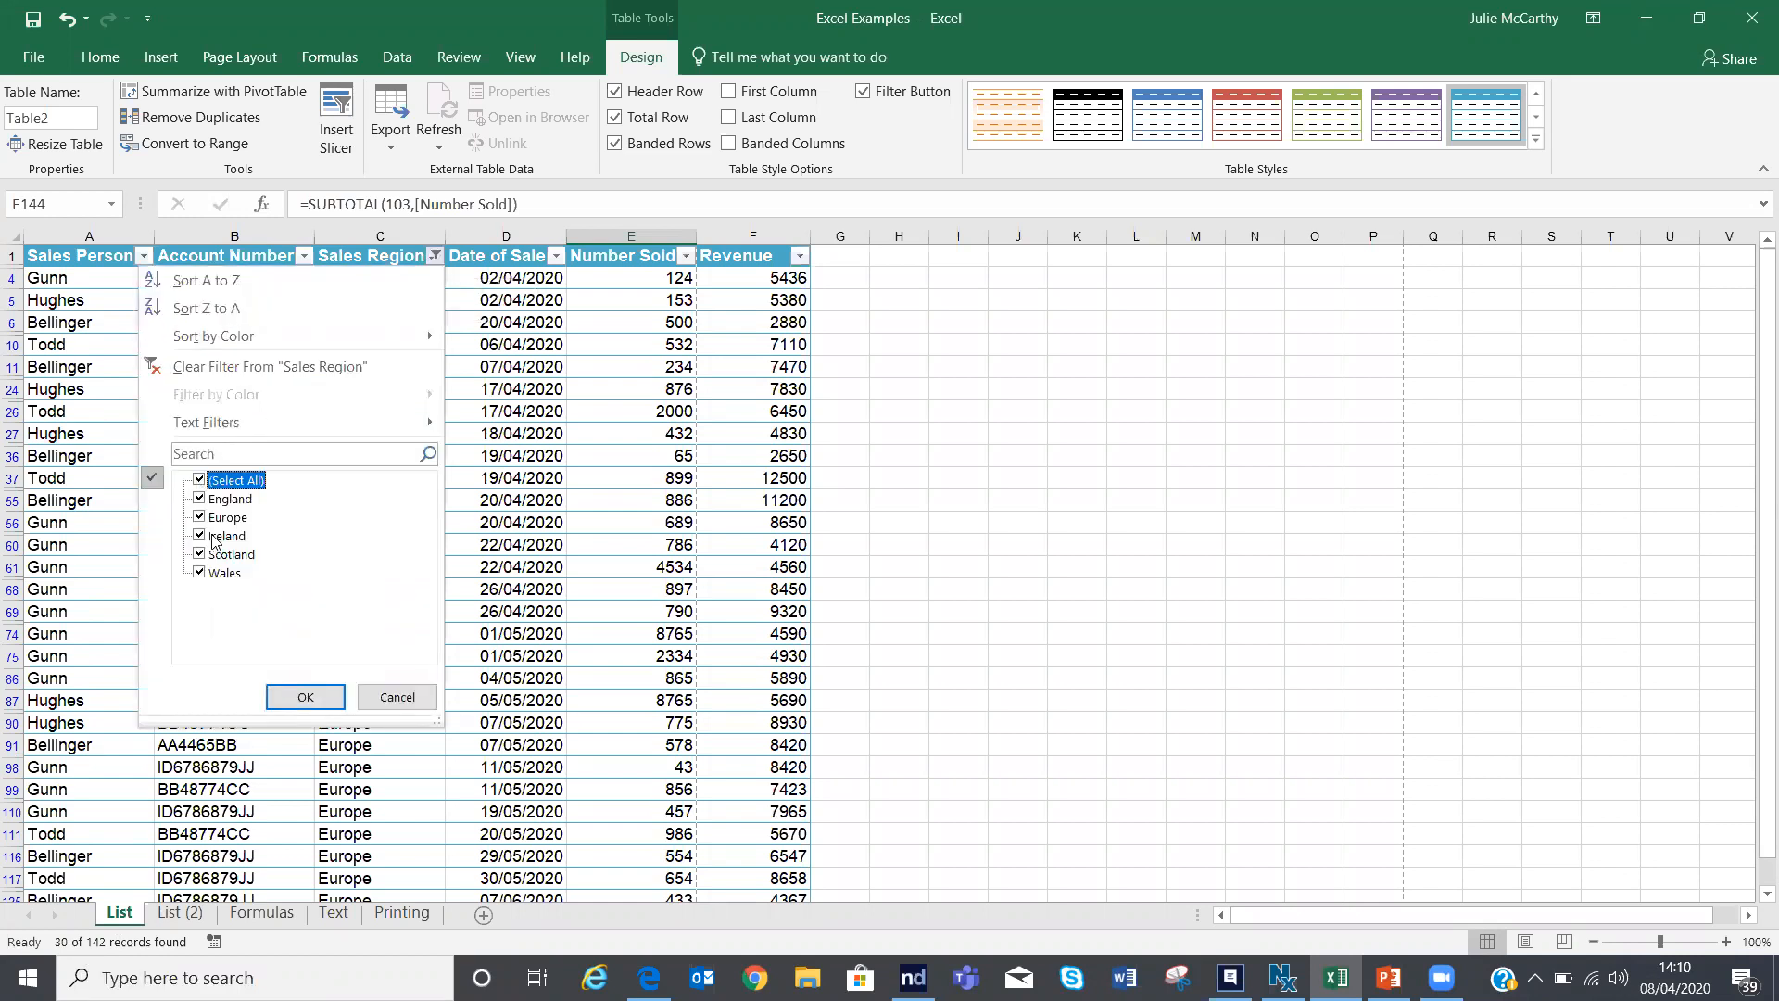
left_click(305, 697)
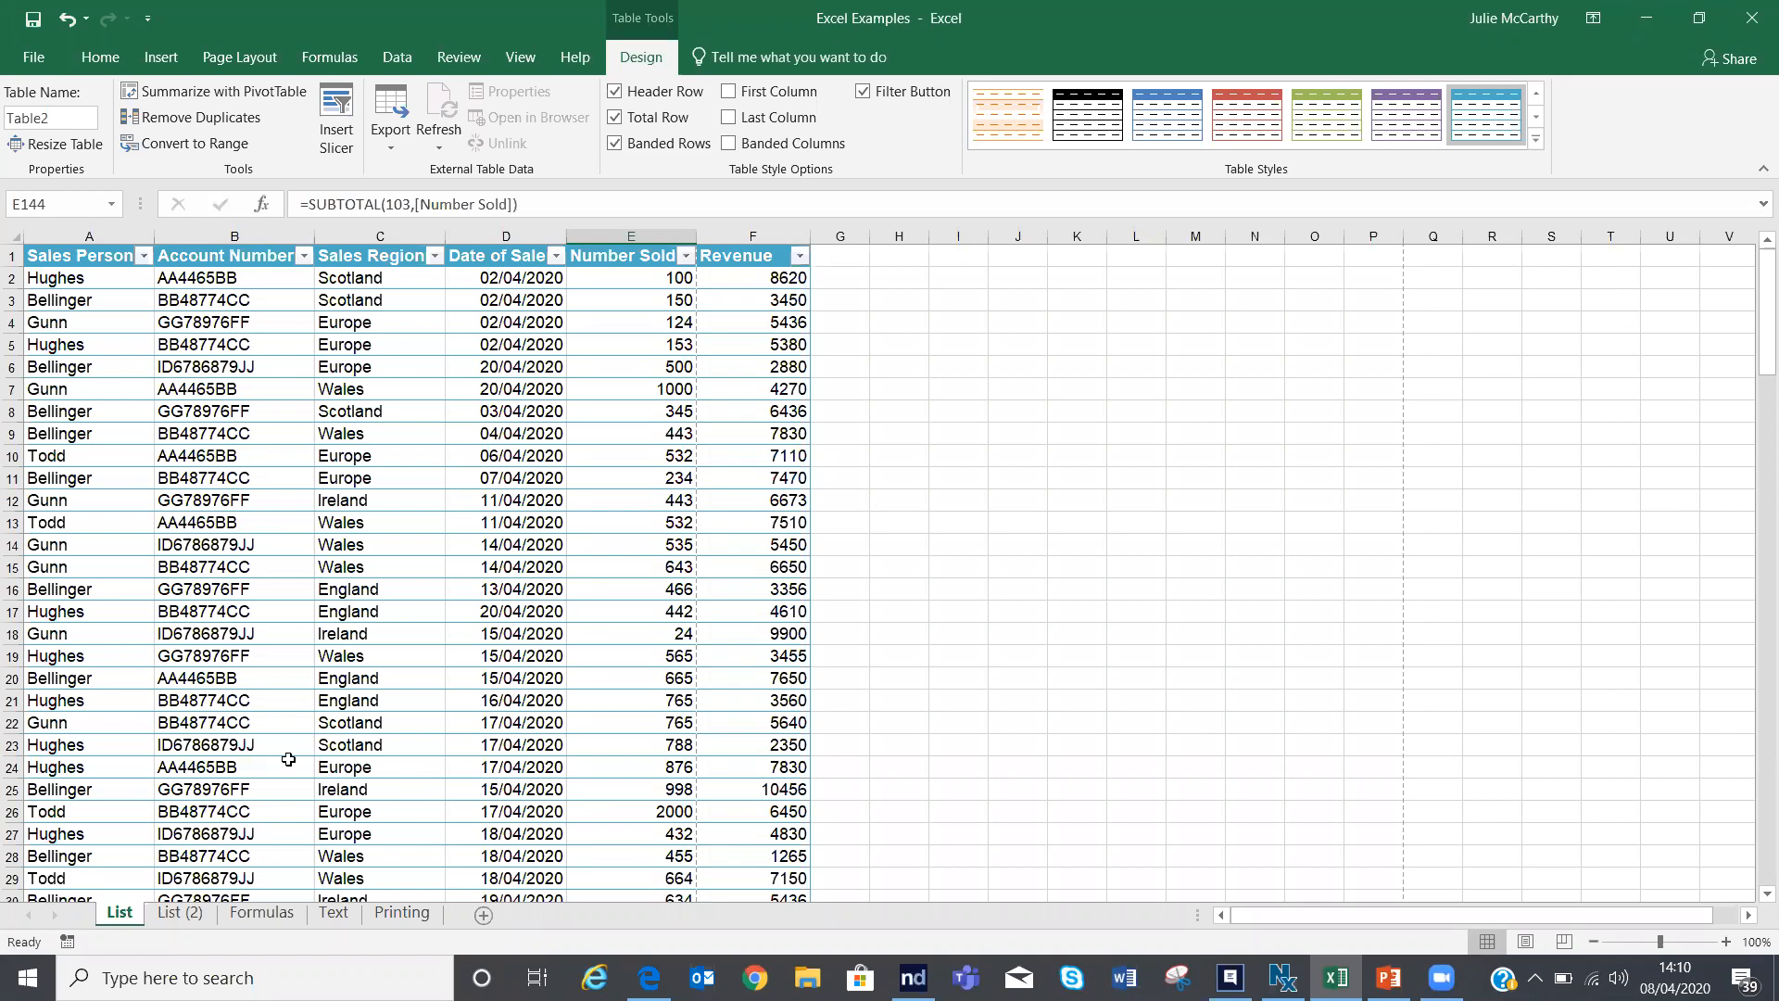
Step: Filter the table to the last-listed sales person's rows in the Europe sales region
left_click(144, 257)
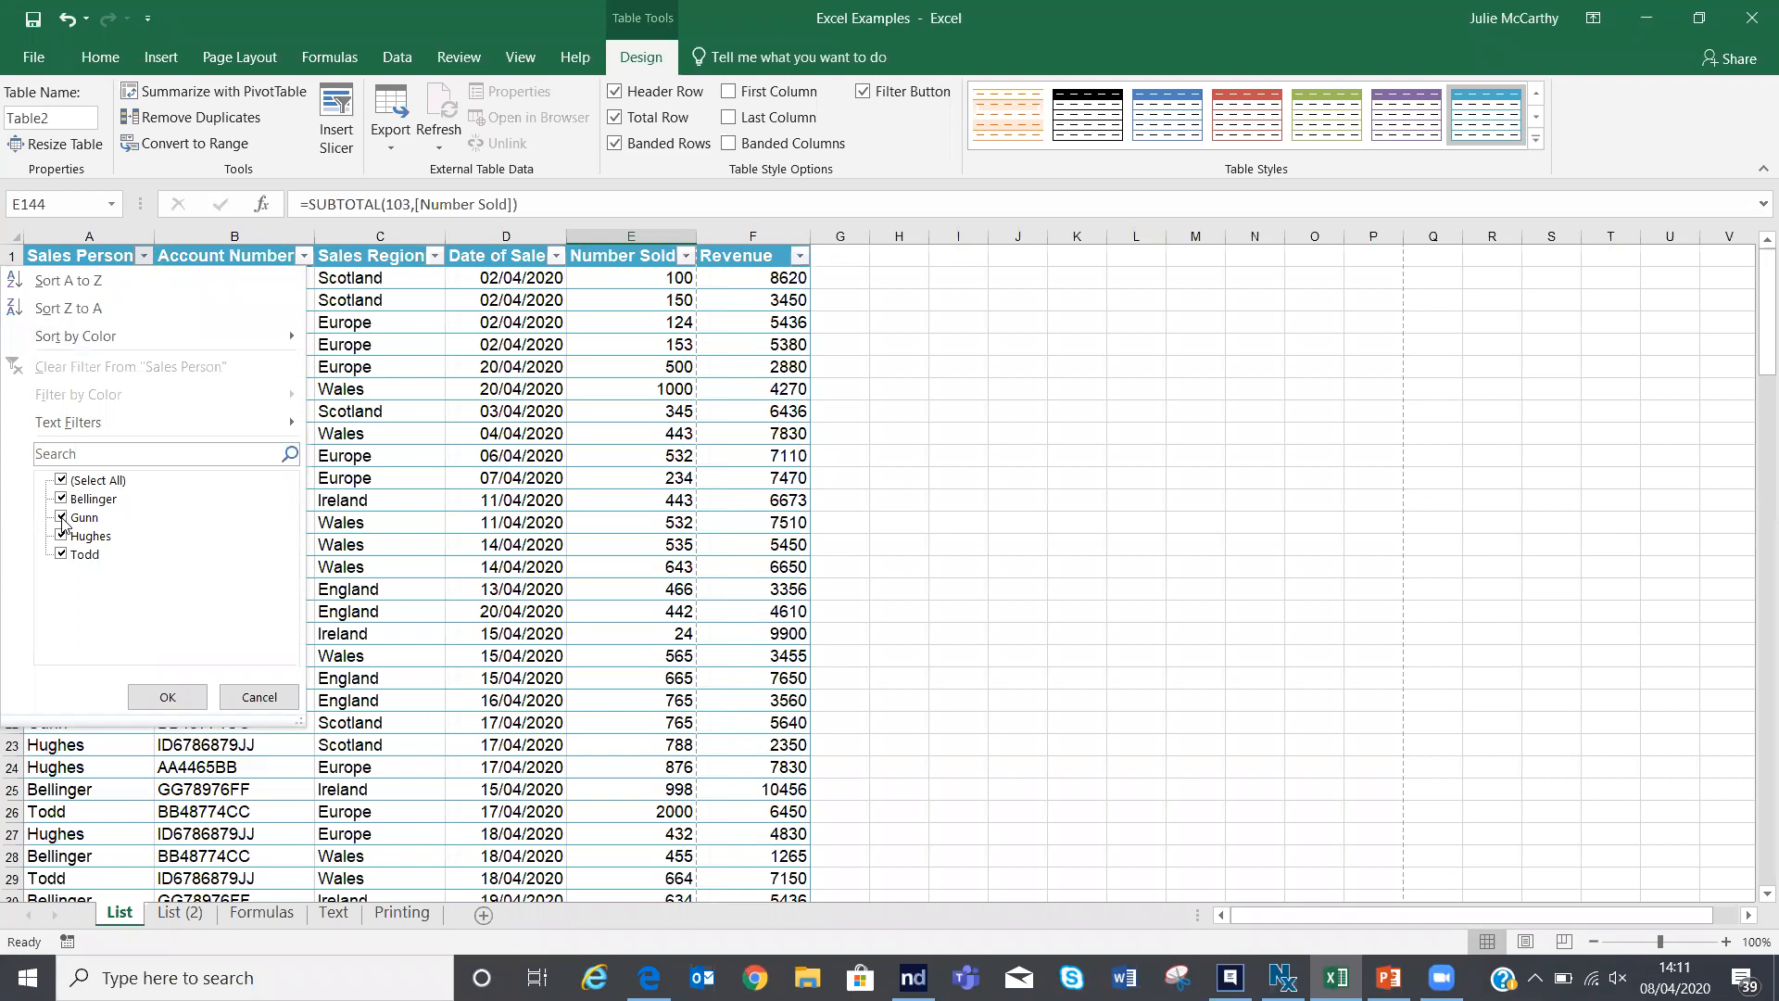
left_click(62, 482)
left_click(81, 554)
left_click(167, 697)
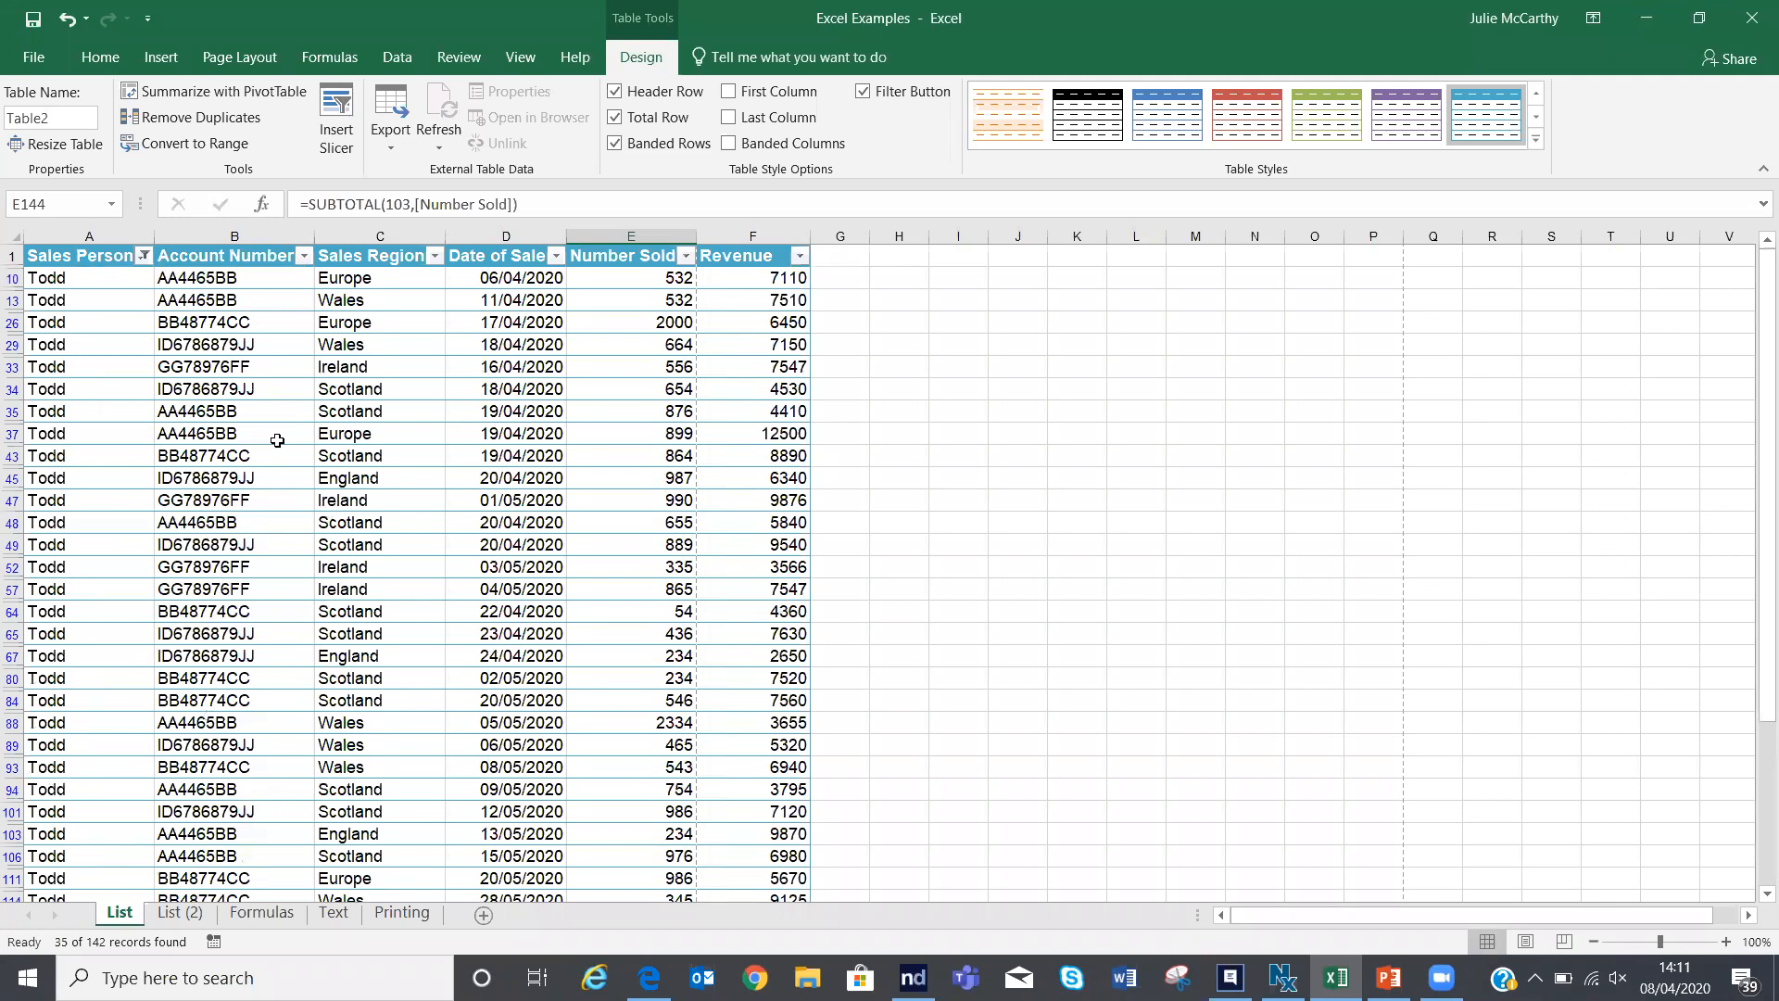
left_click(433, 259)
left_click(200, 480)
left_click(199, 517)
left_click(305, 696)
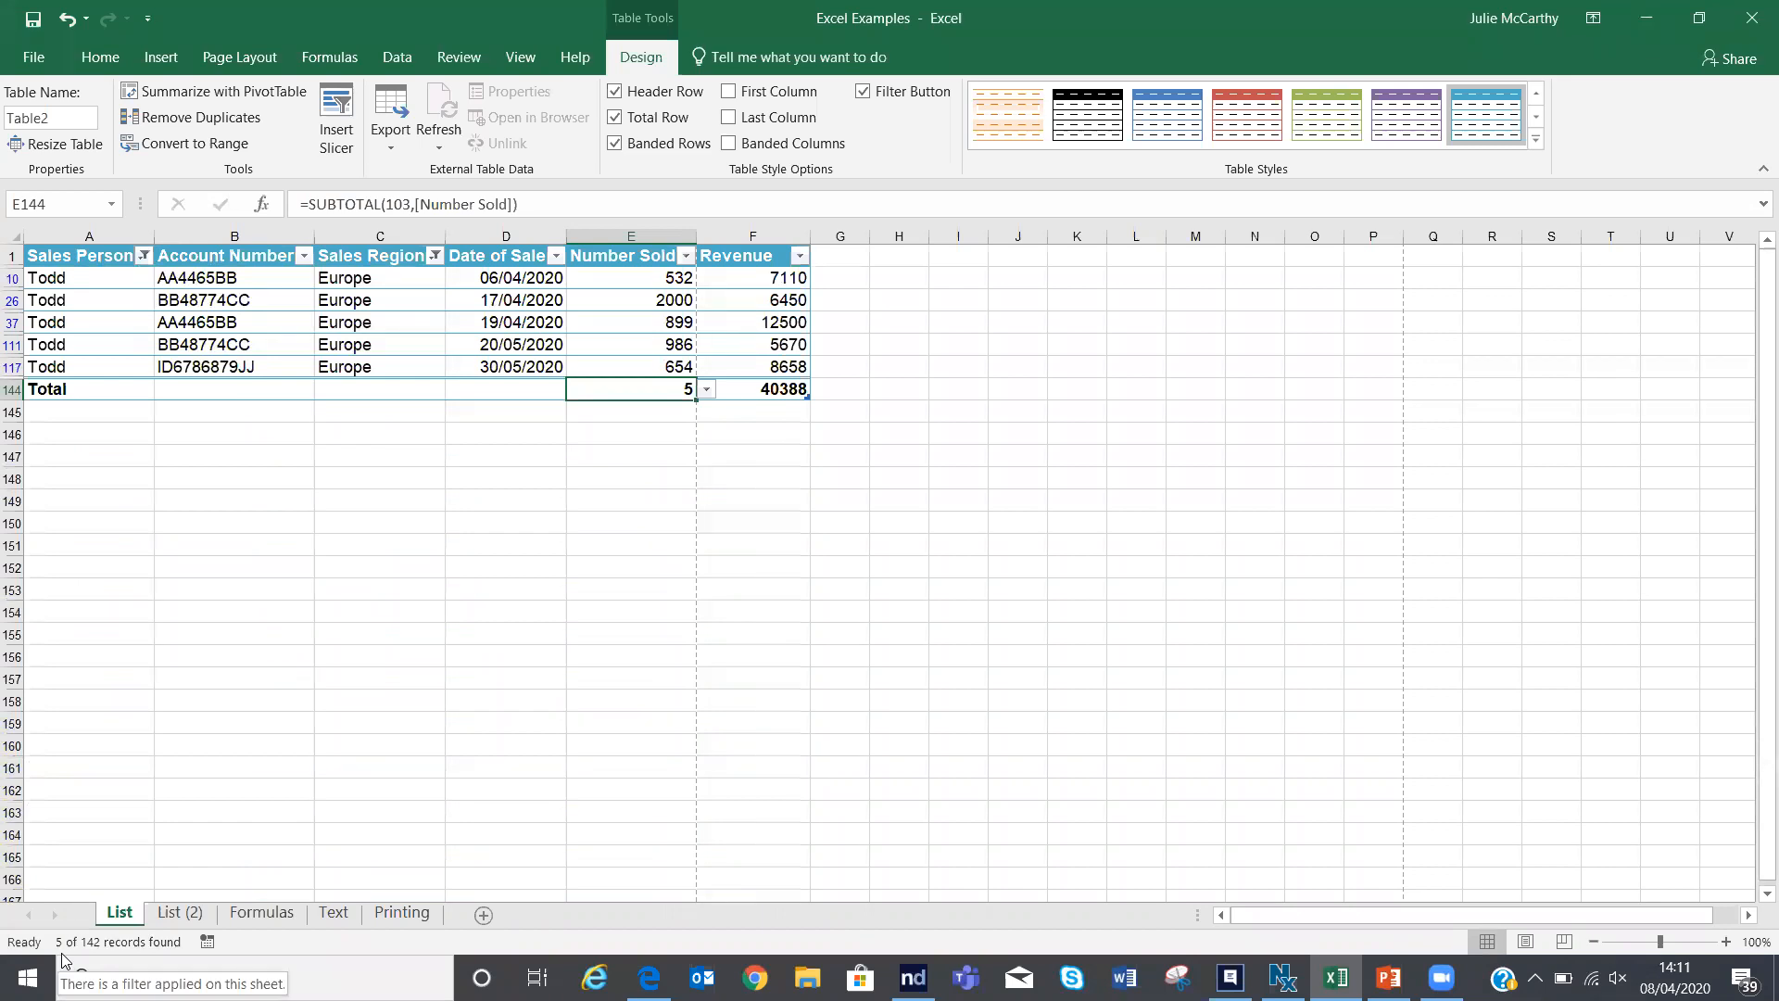
Step: Reselect all values in the Sales Region and Sales Person filters to display every record
left_click(434, 256)
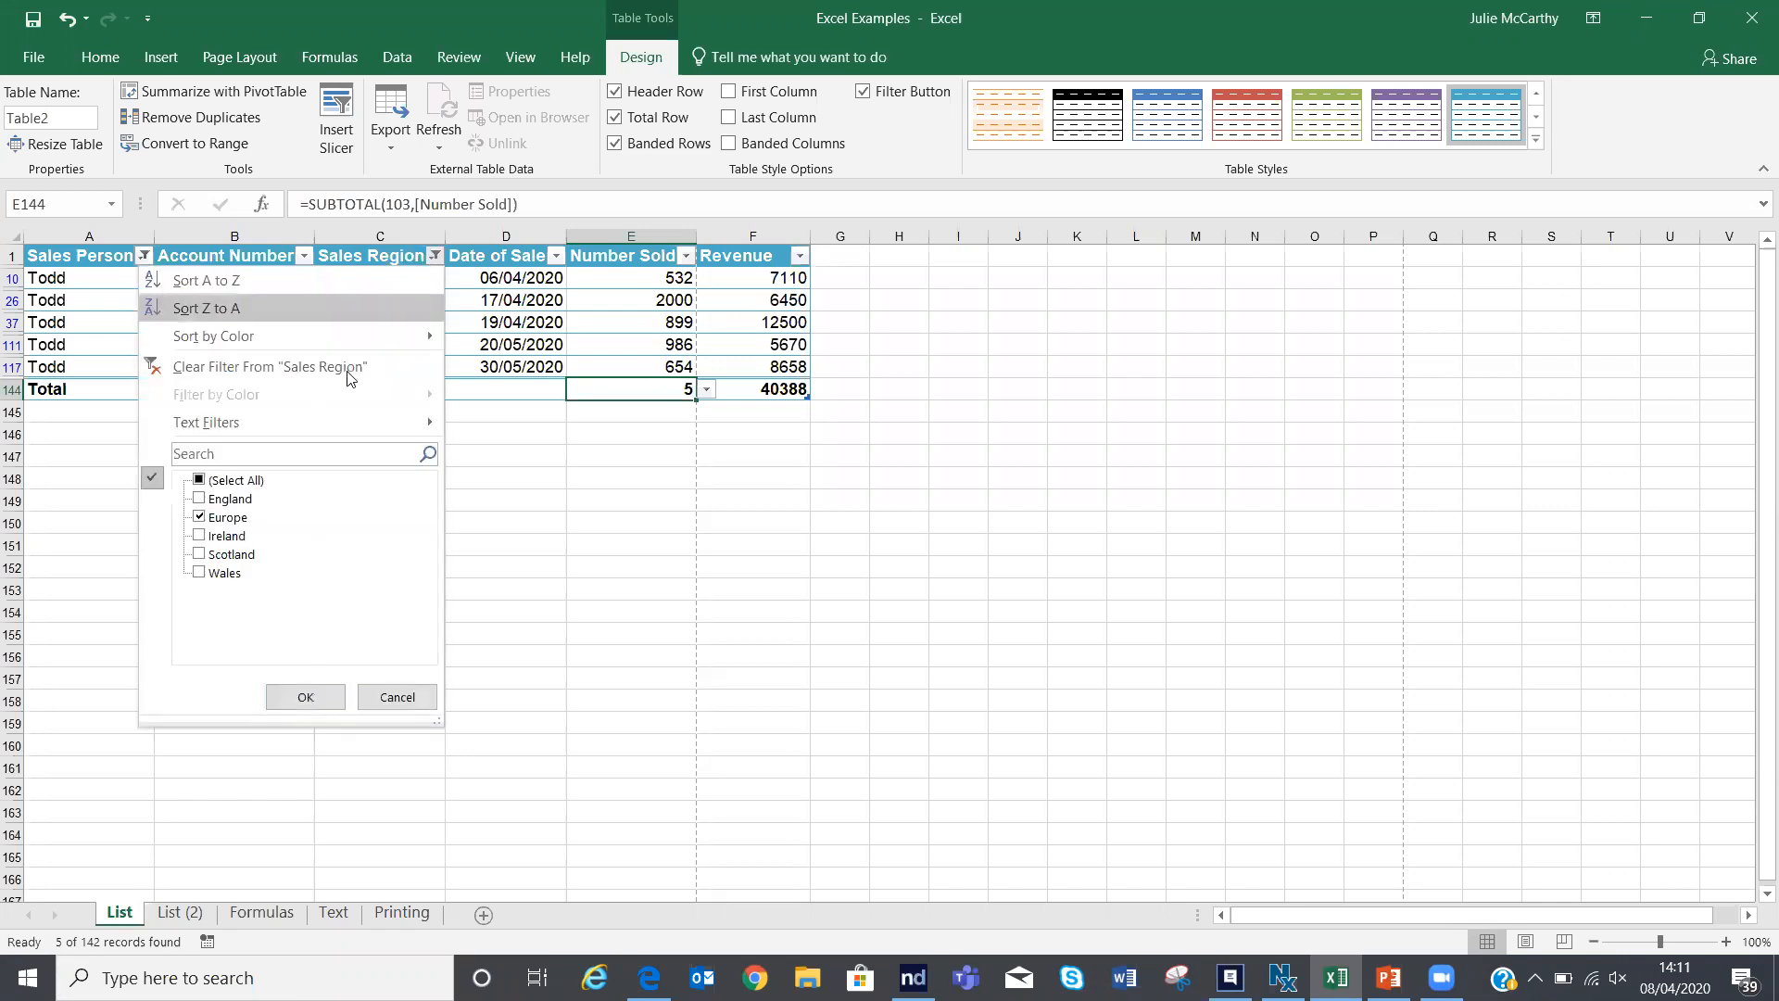
left_click(208, 481)
left_click(305, 697)
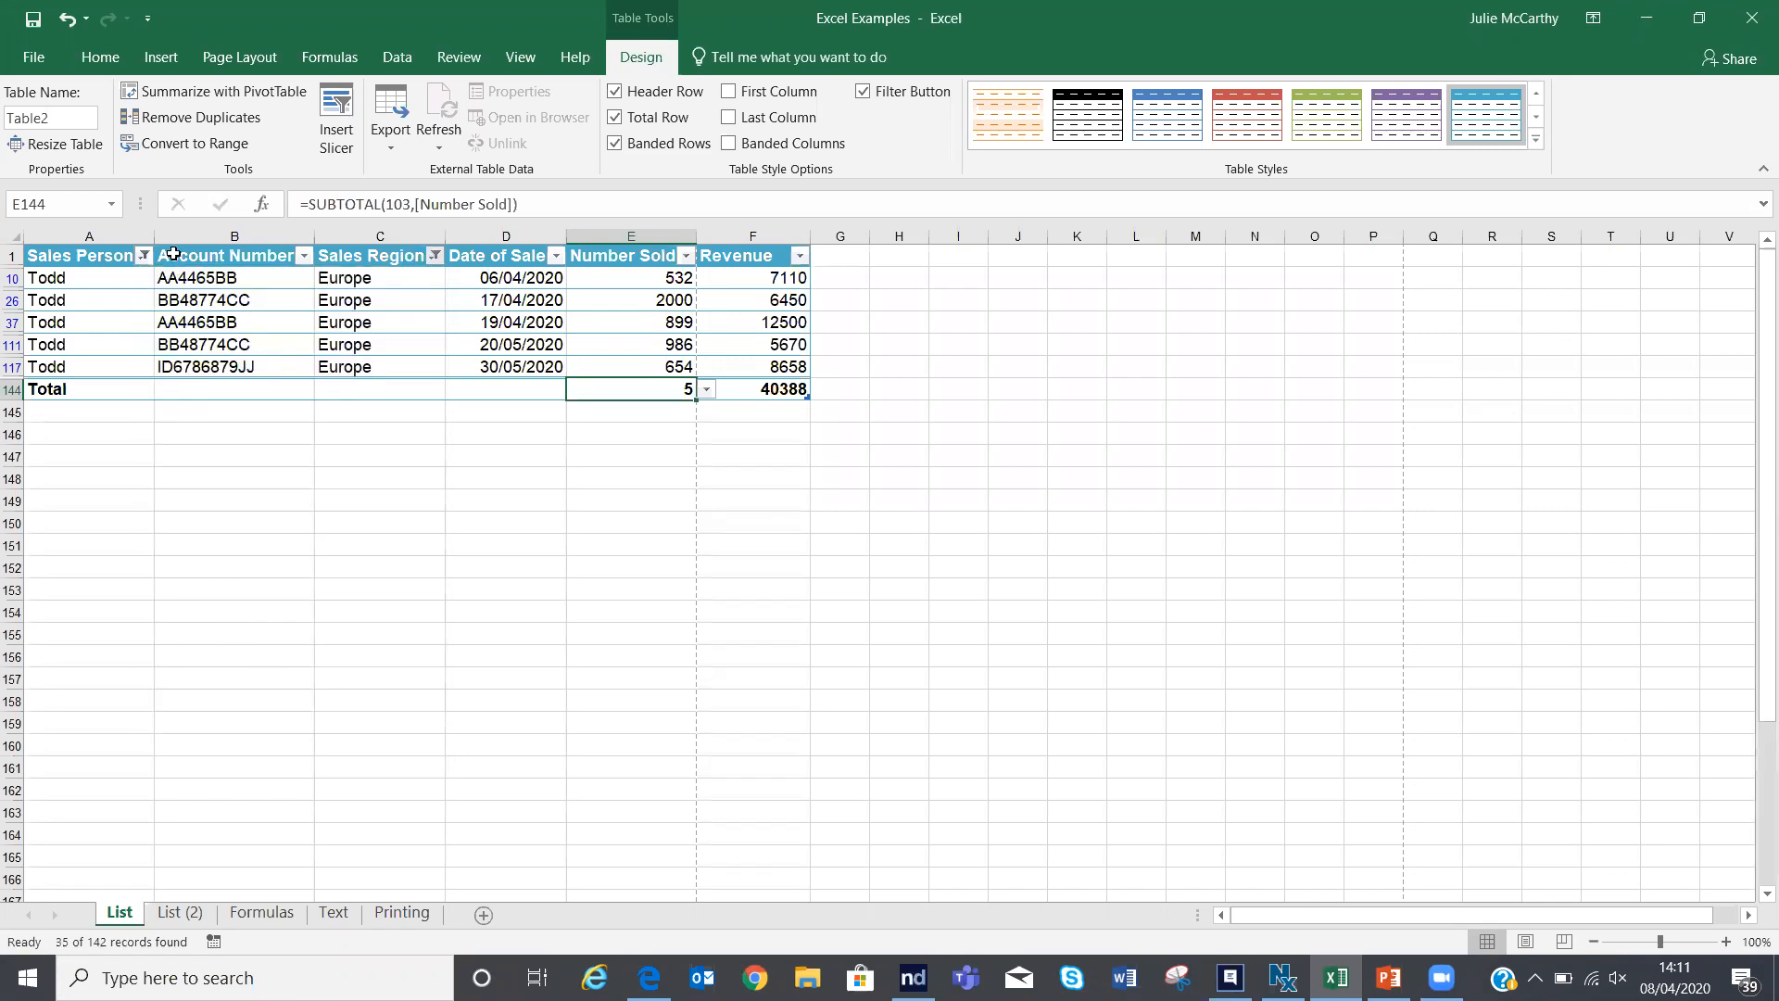
left_click(144, 255)
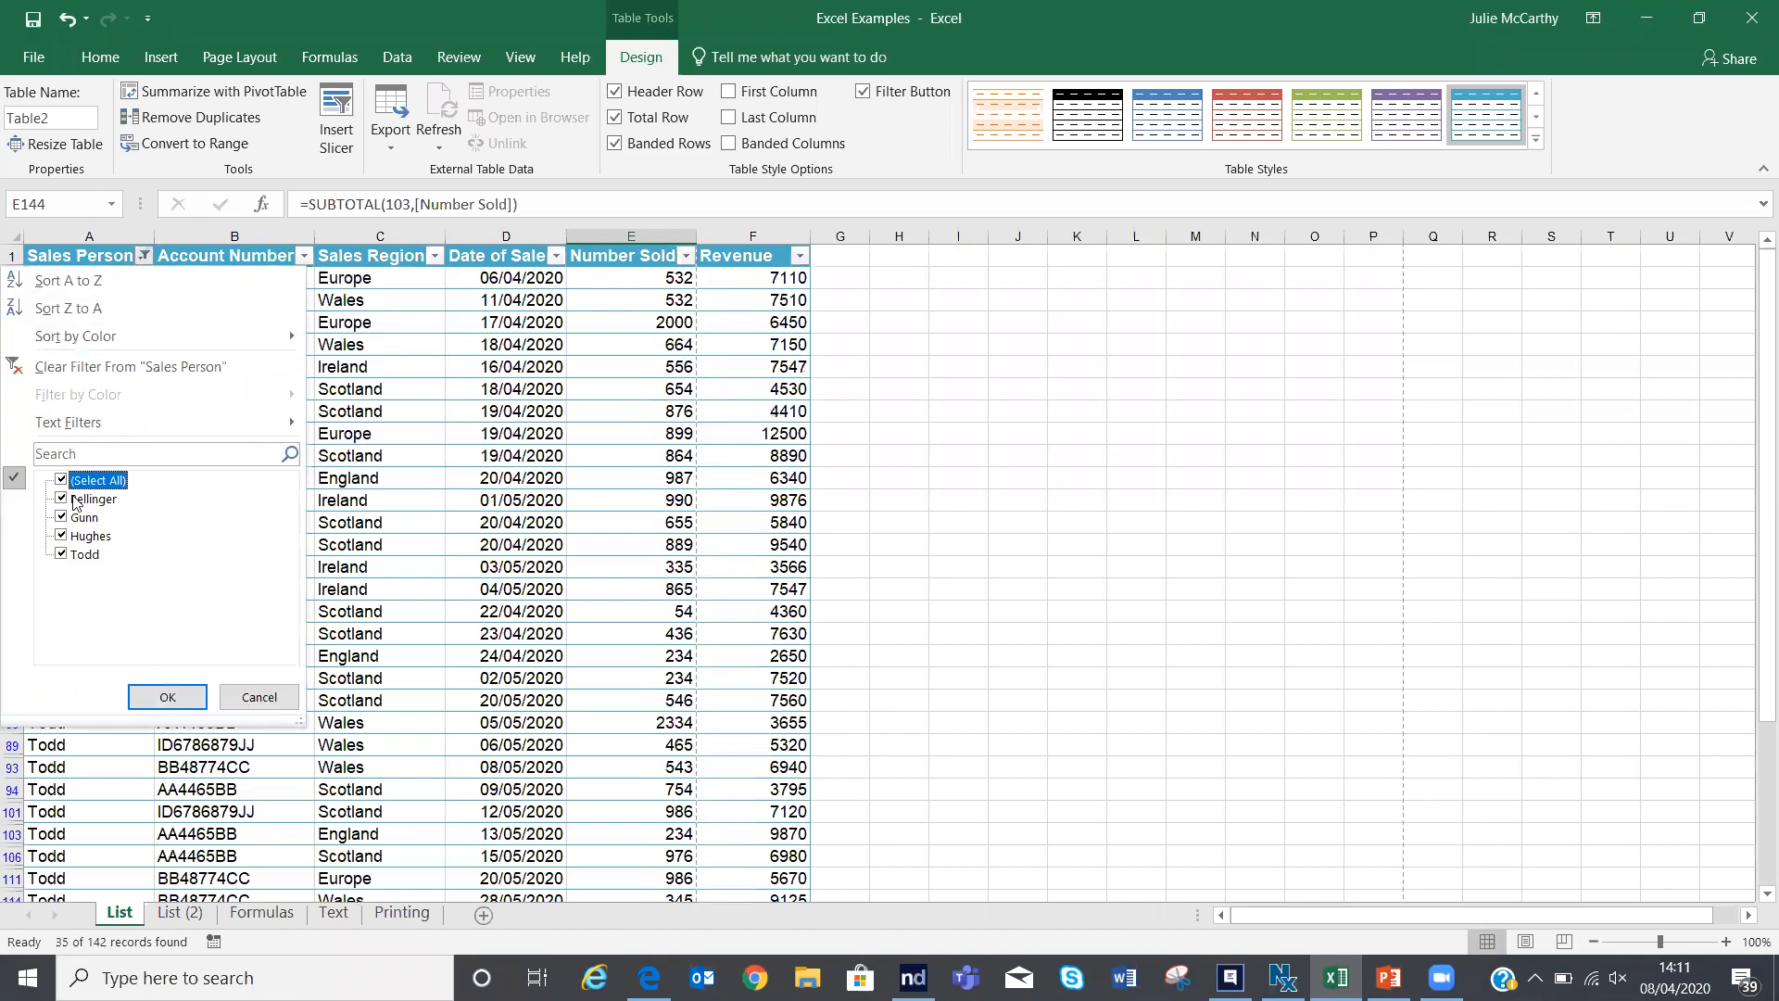
left_click(167, 697)
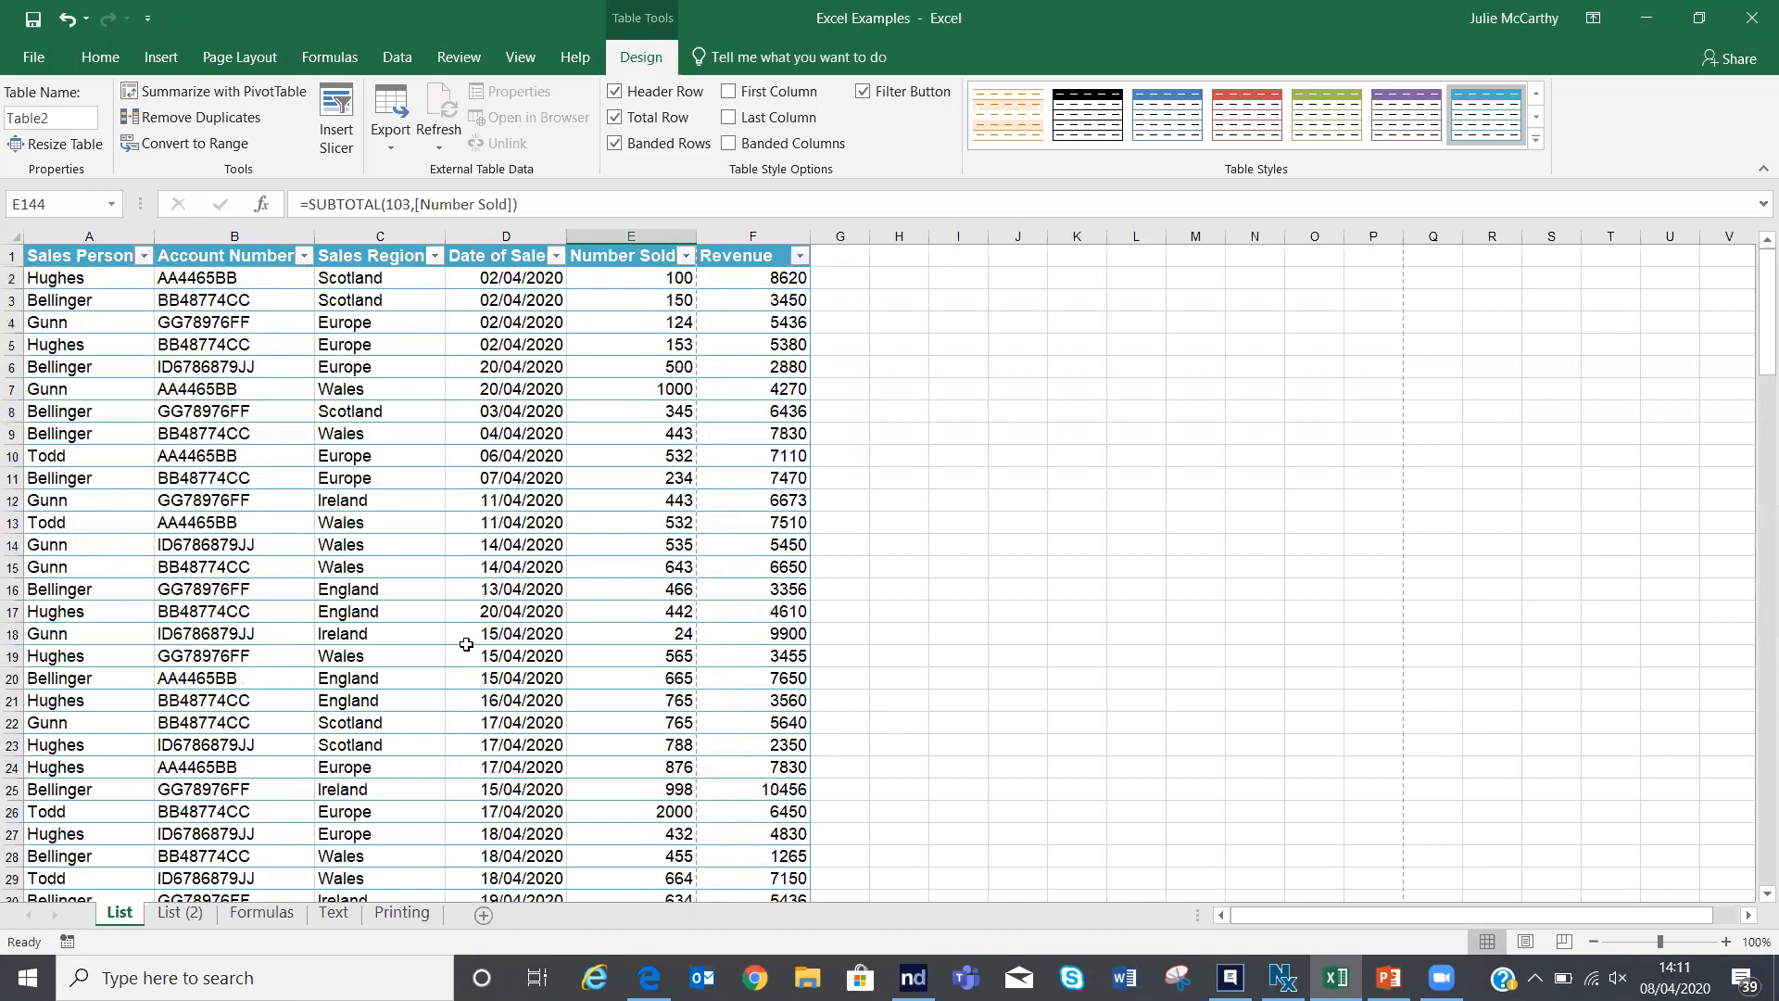
Step: Sort the table by Sales Region from A to Z and re-sort it by Number Sold from smallest to largest
left_click(435, 257)
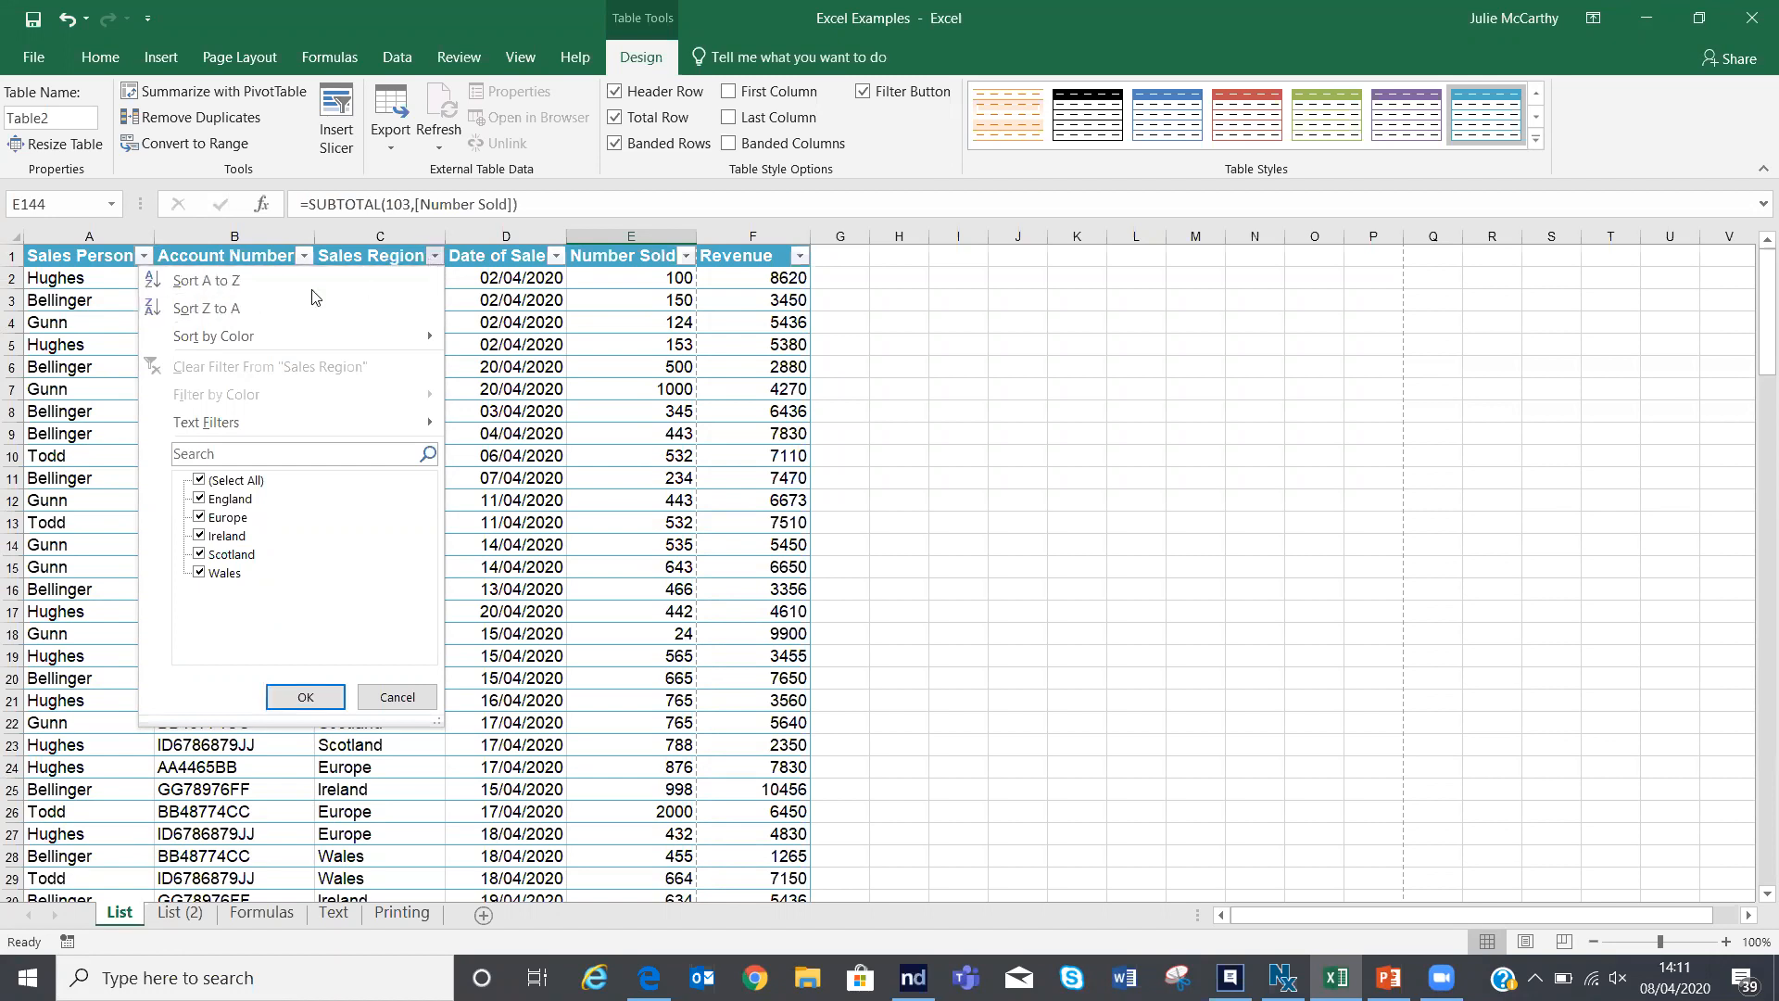
left_click(242, 282)
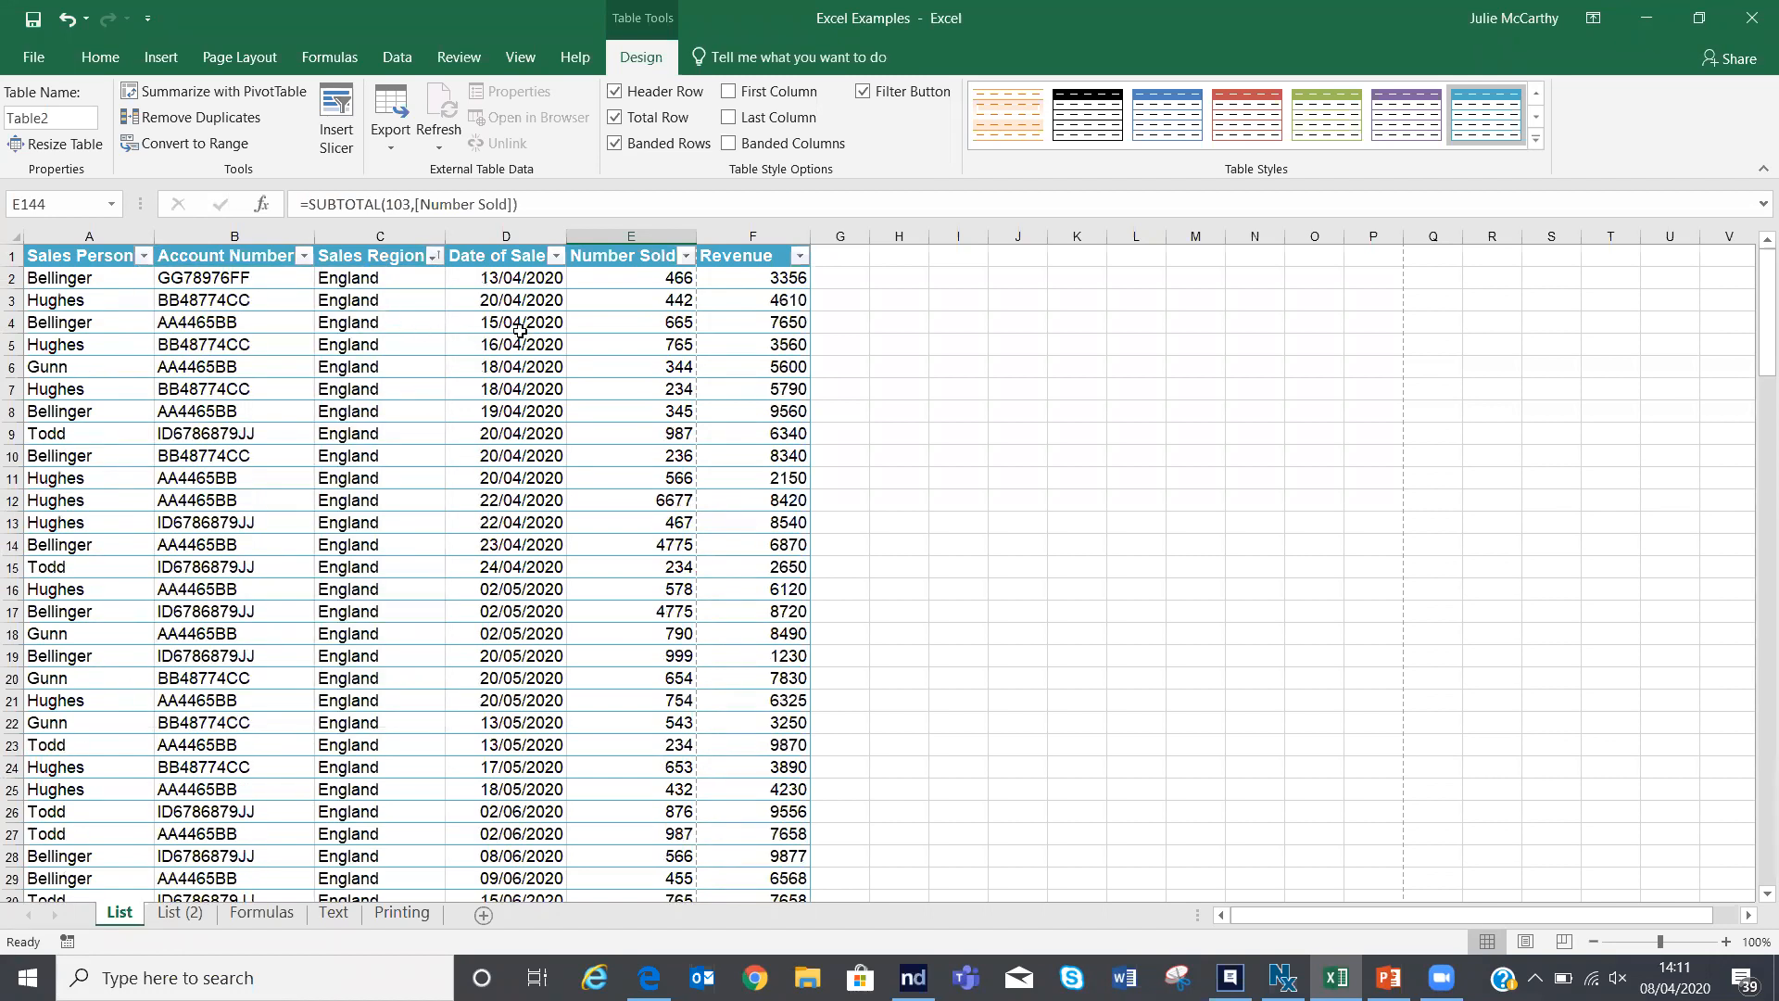
left_click(687, 261)
left_click(665, 279)
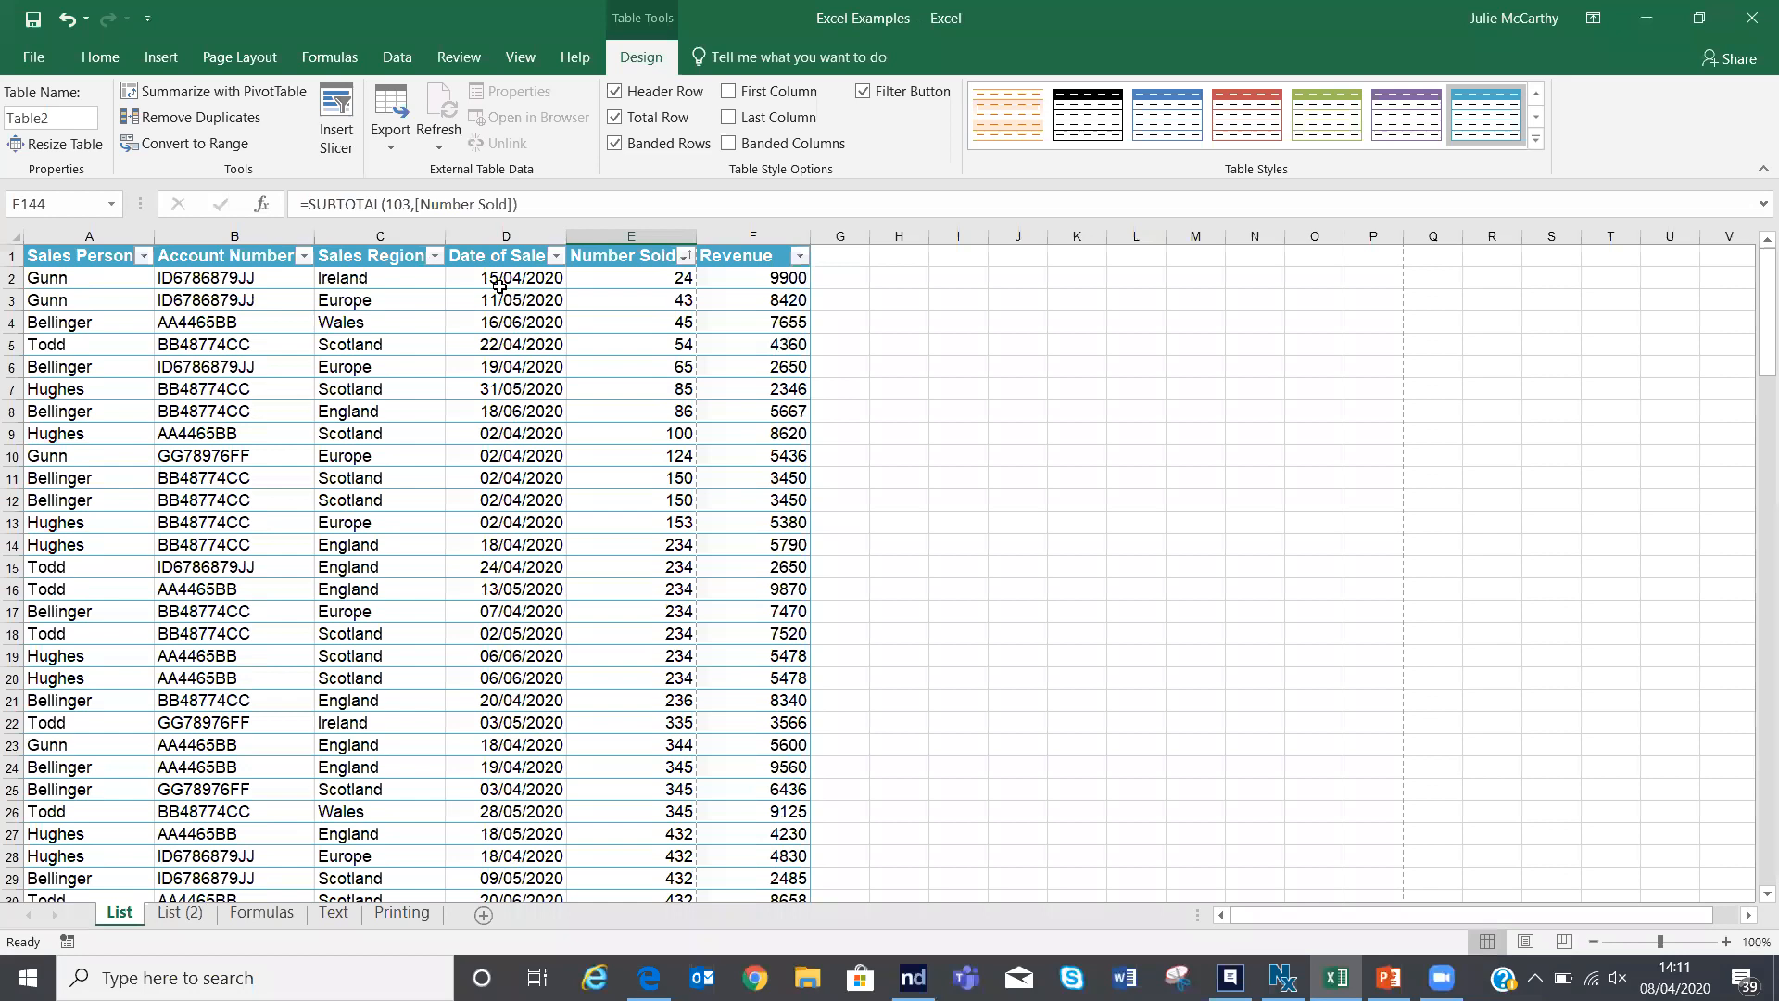
left_click(261, 279)
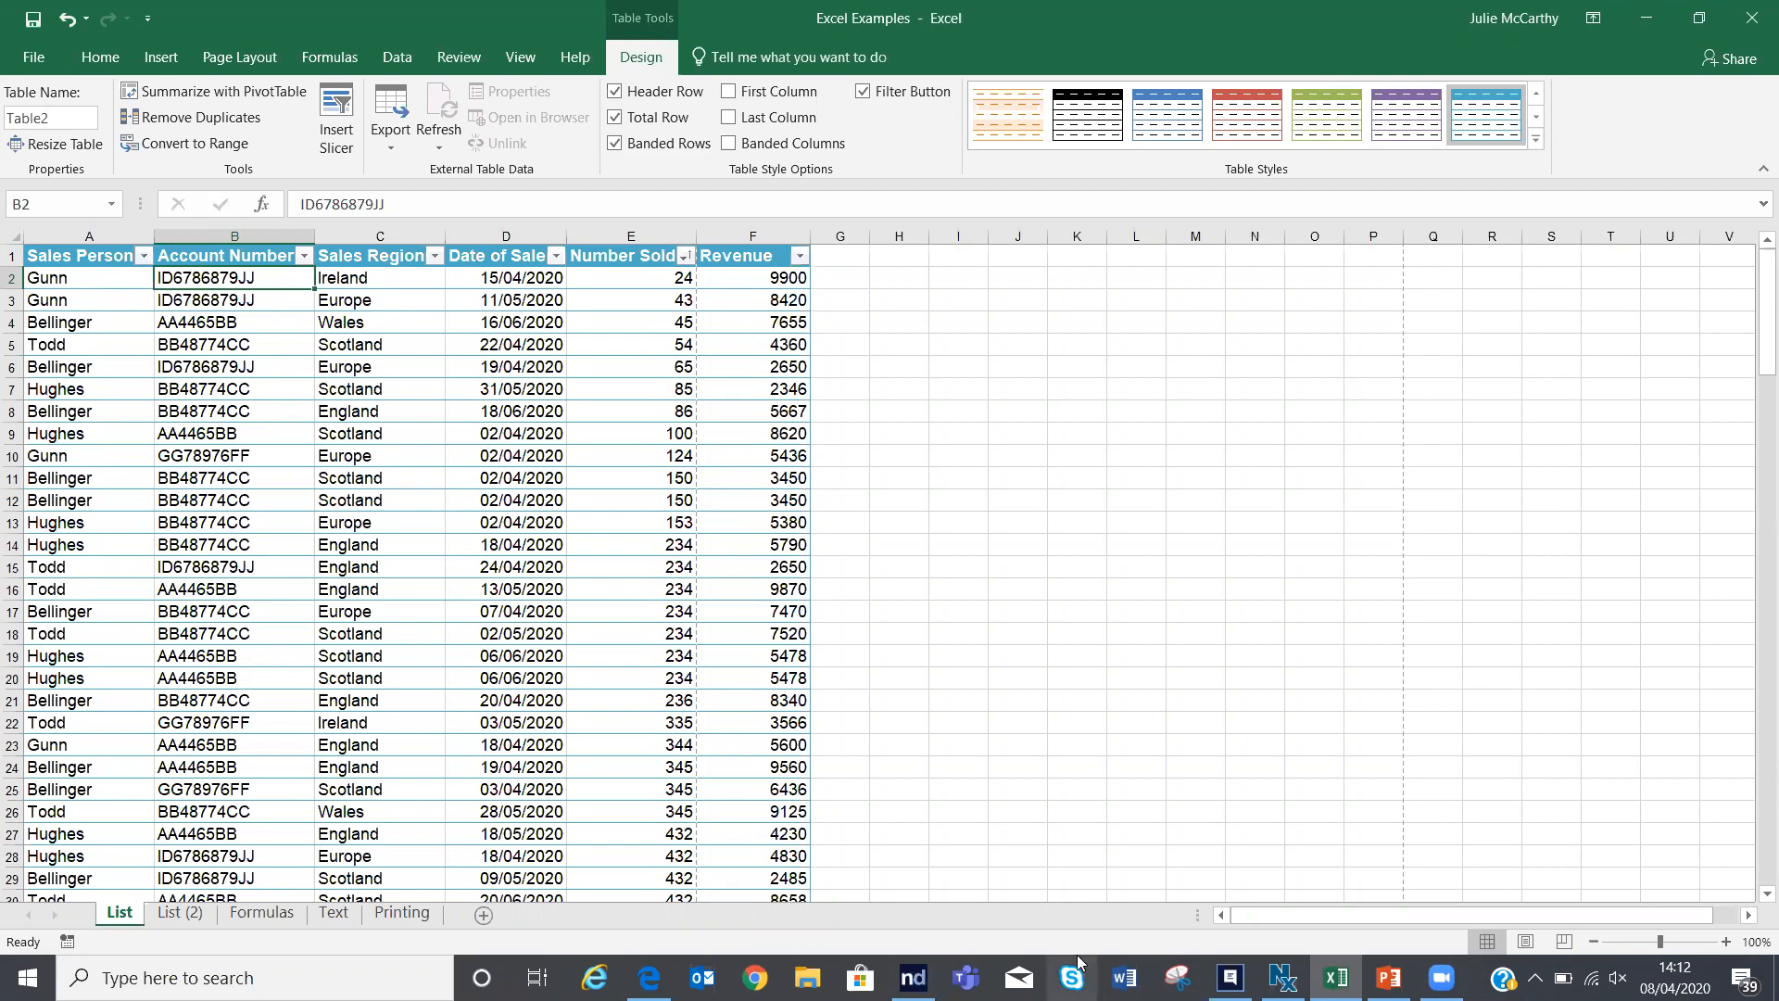
left_click(409, 318)
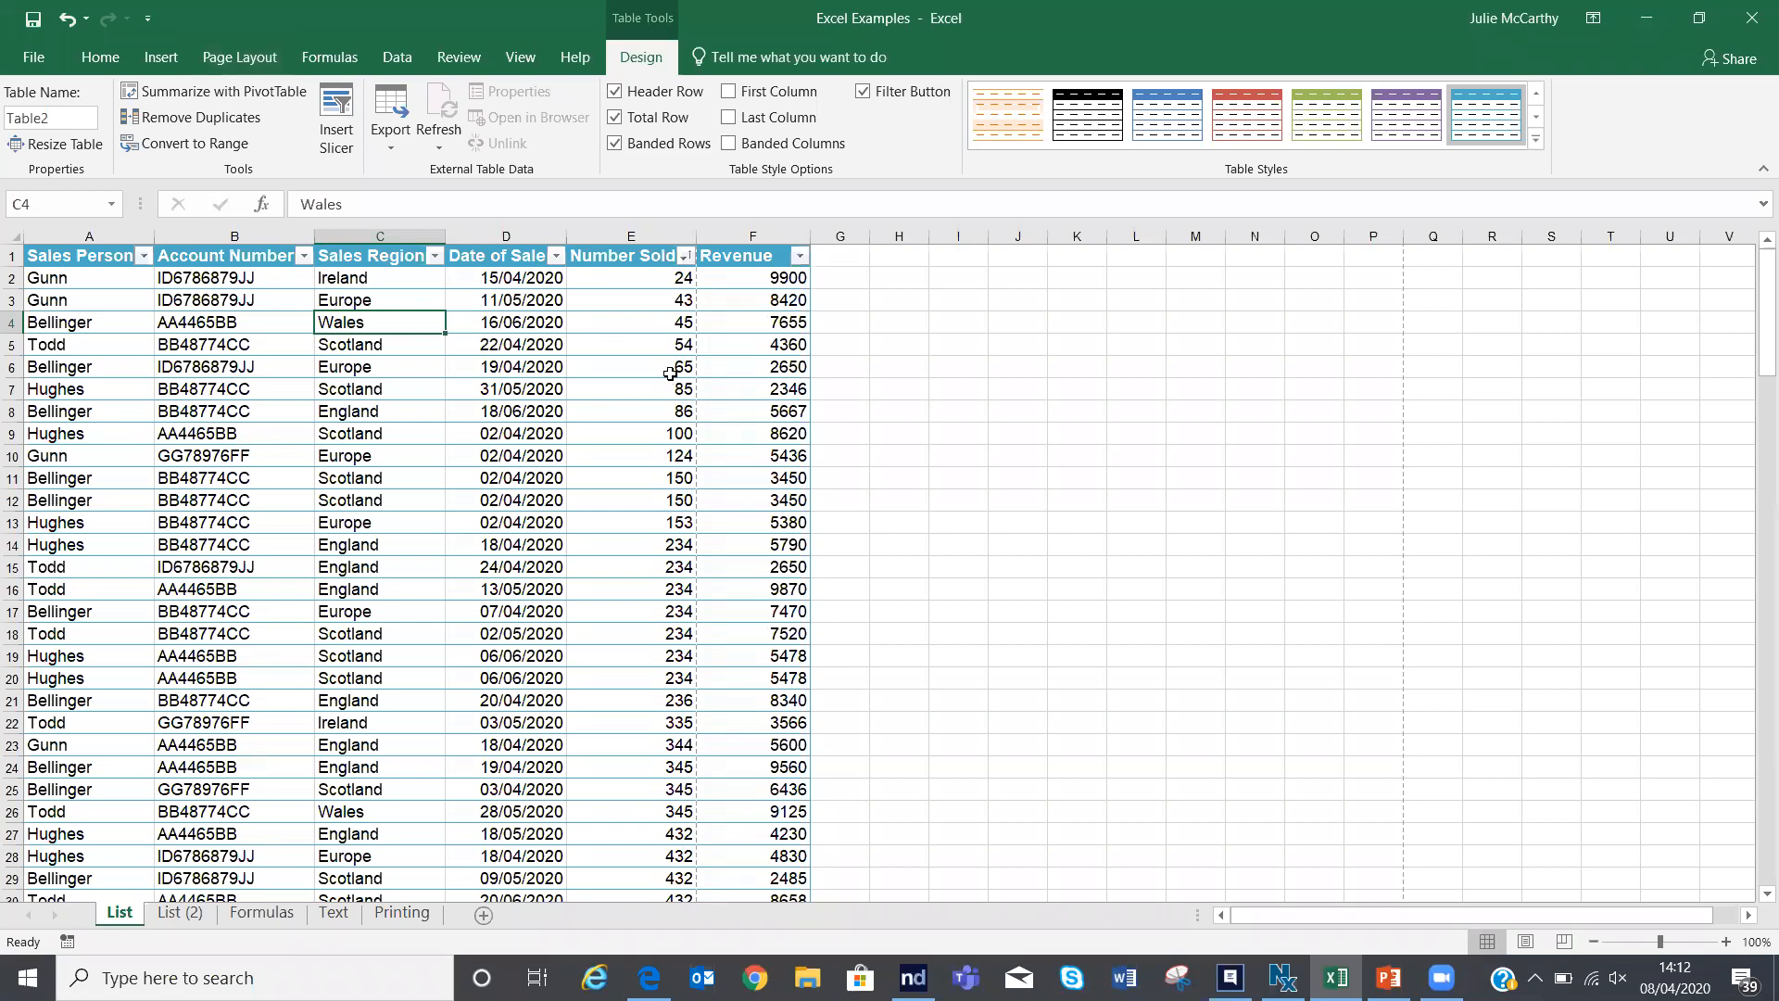
left_click(536, 492)
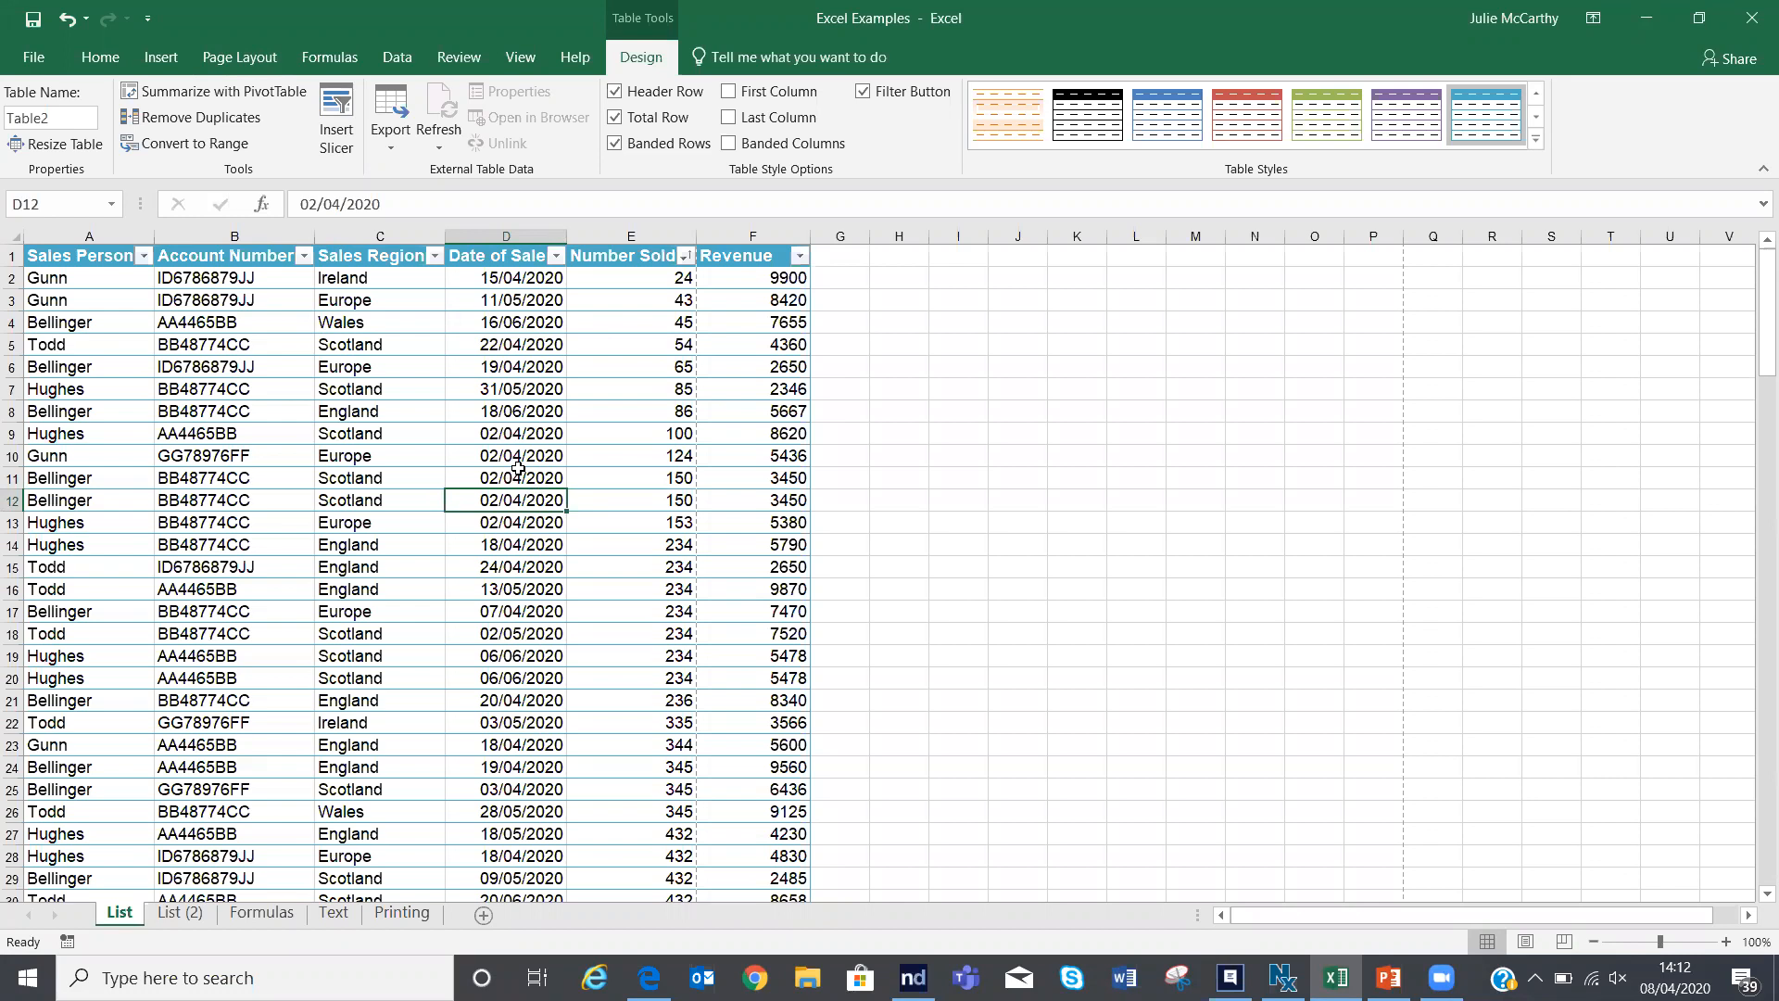
left_click(744, 527)
left_click(479, 461)
left_click(507, 500)
left_click(264, 655)
left_click(244, 611)
left_click(242, 567)
left_click(243, 544)
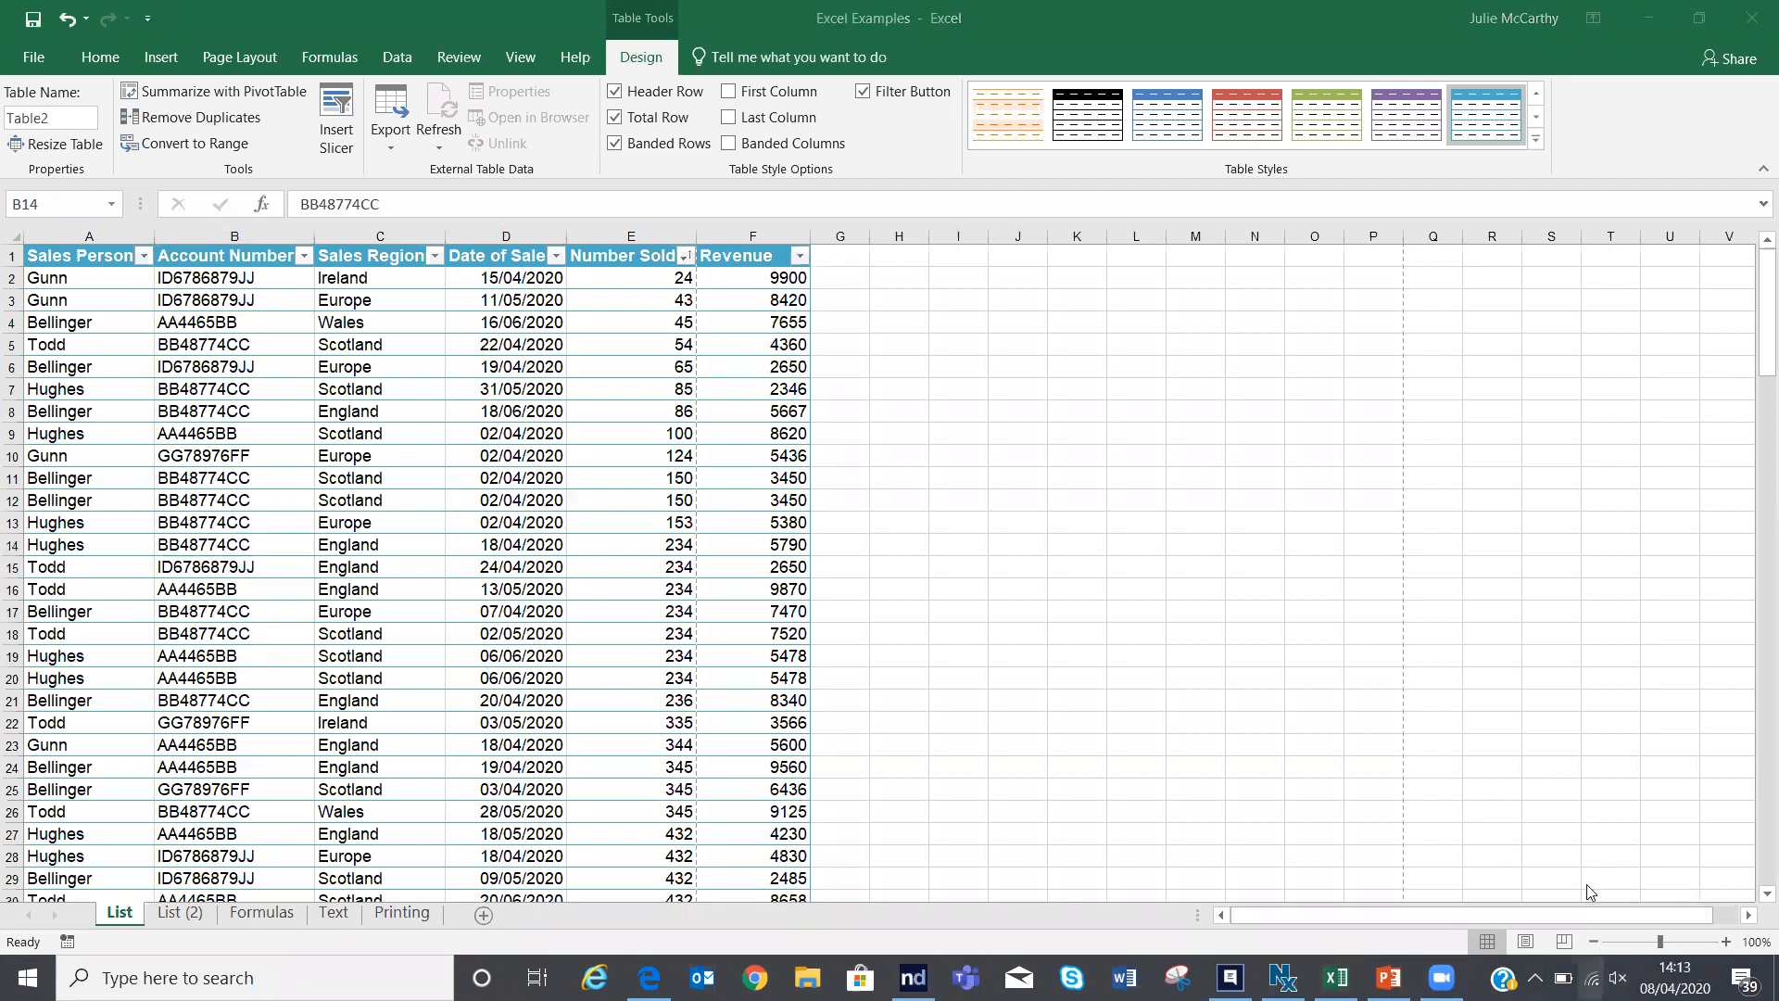
Step: Set the computer's speaker volume to 74 and return to the worksheet
left_click(1618, 978)
left_click_drag(1630, 924, 1635, 927)
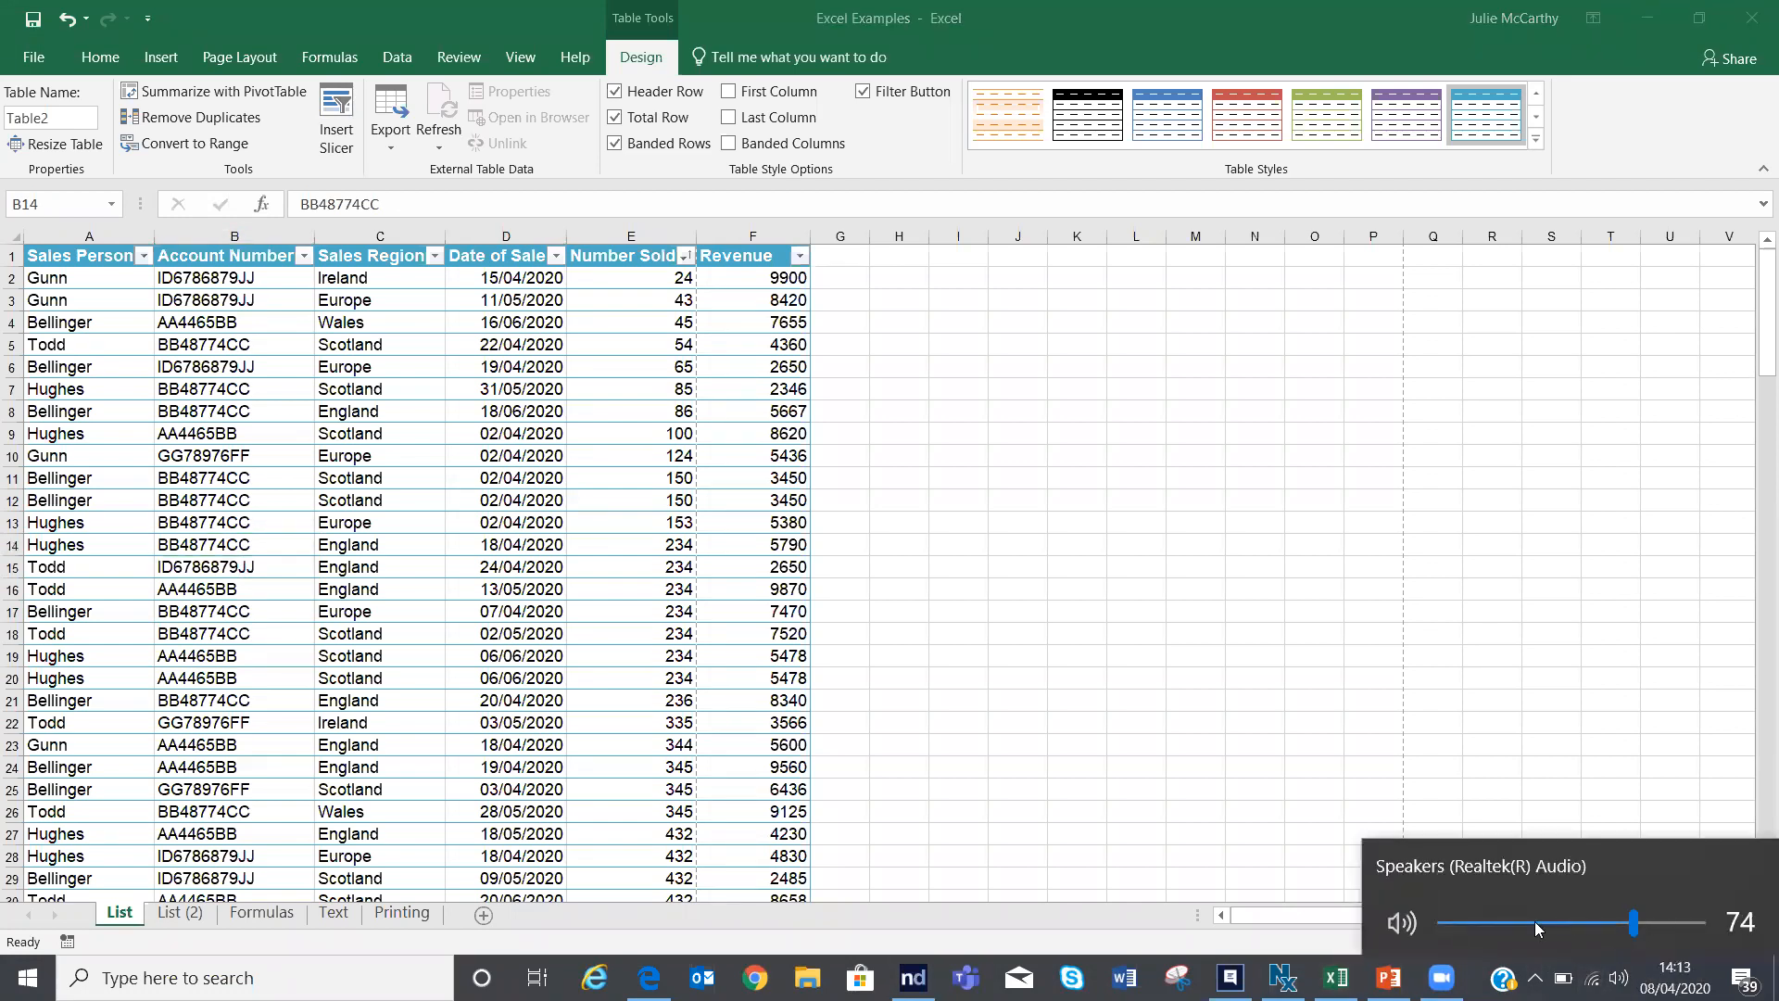
left_click(630, 553)
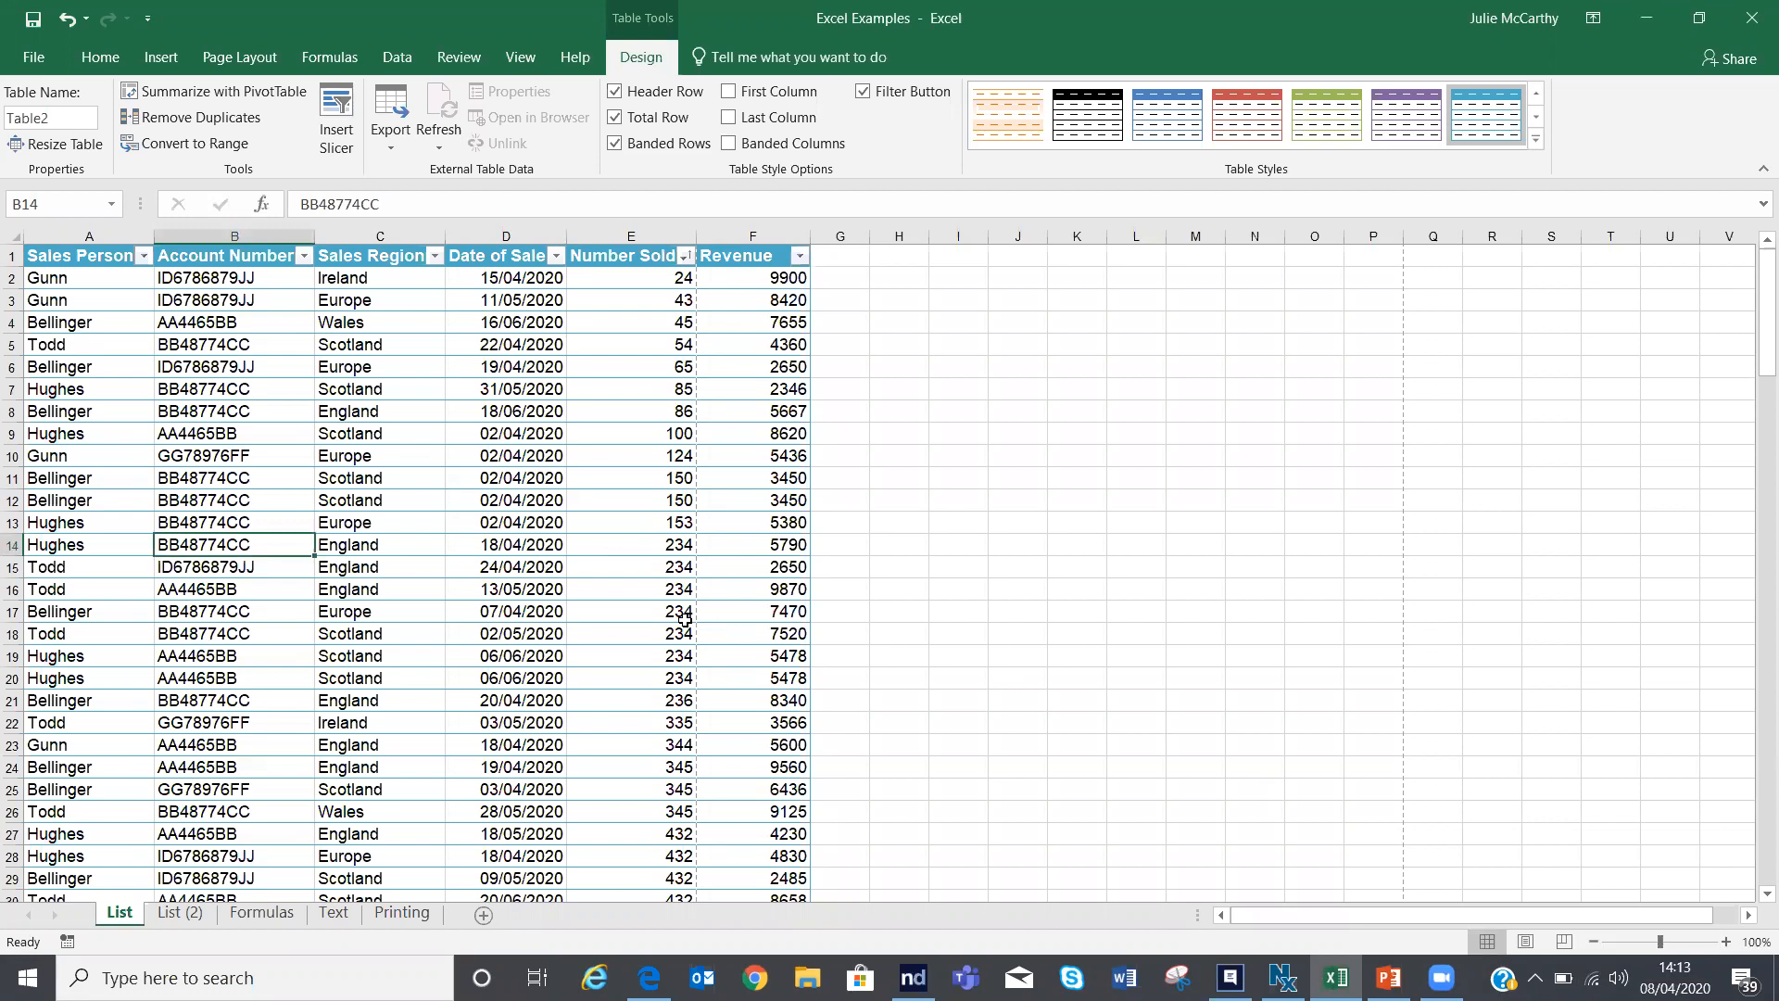
left_click(639, 572)
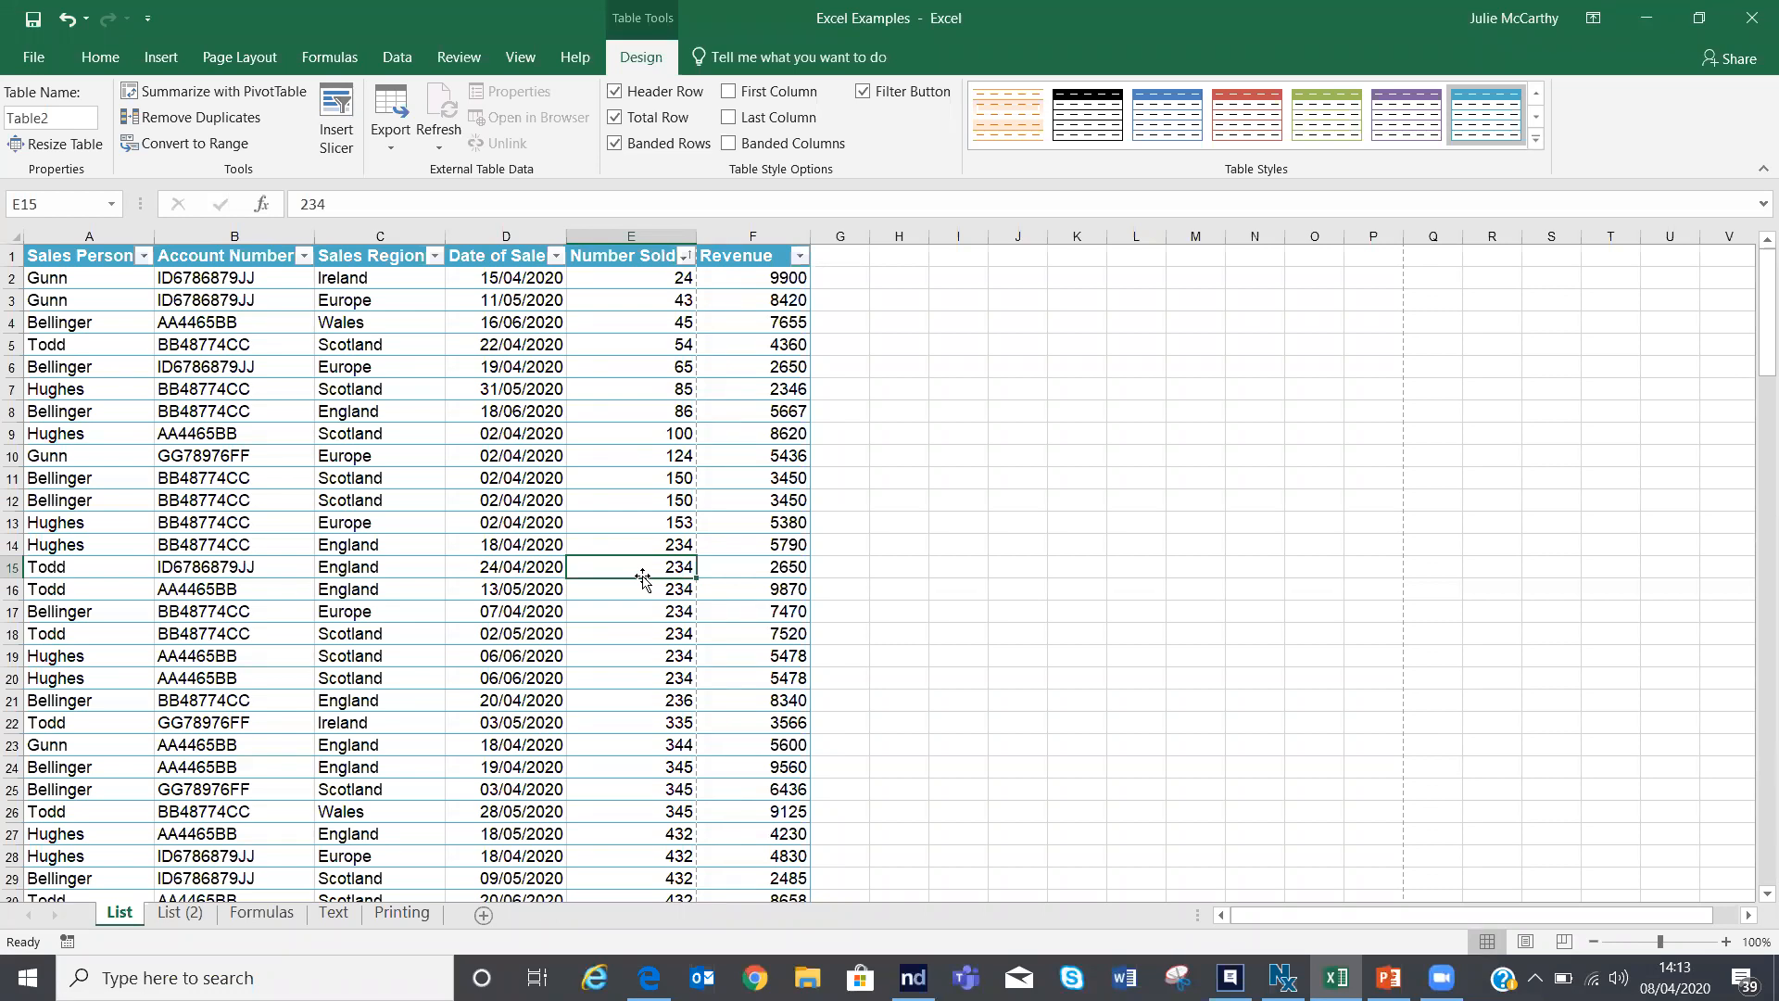
left_click(324, 380)
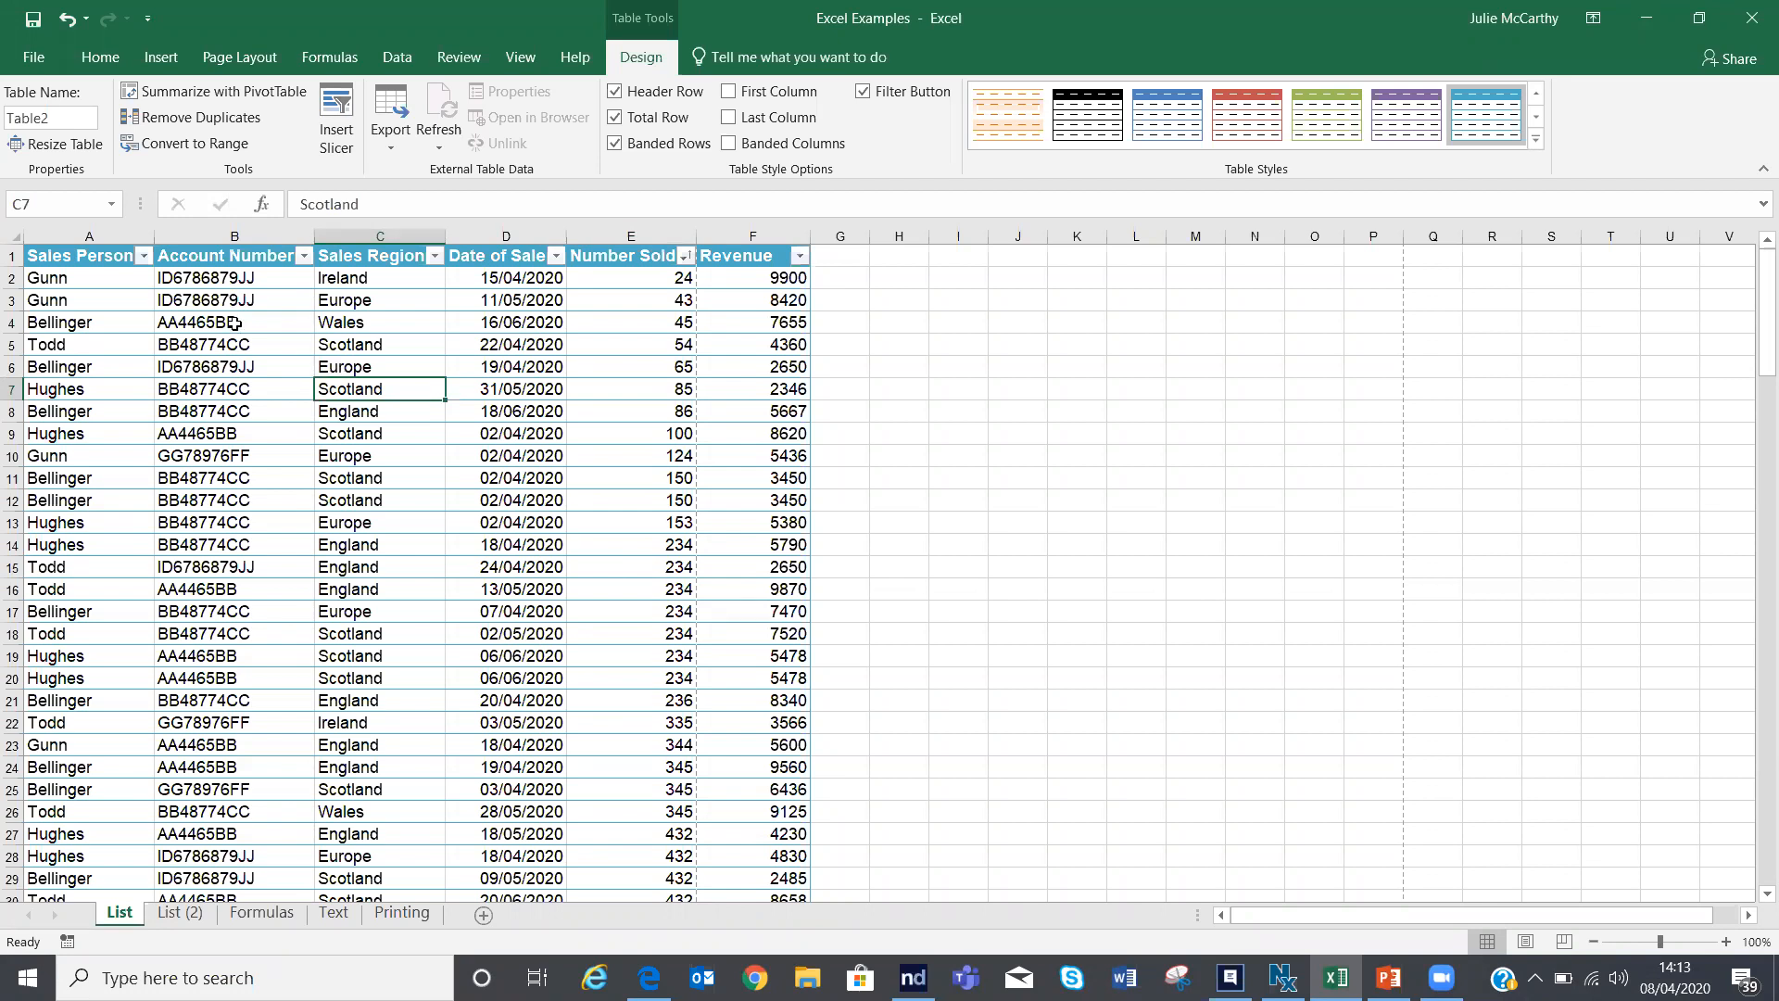
left_click(220, 454)
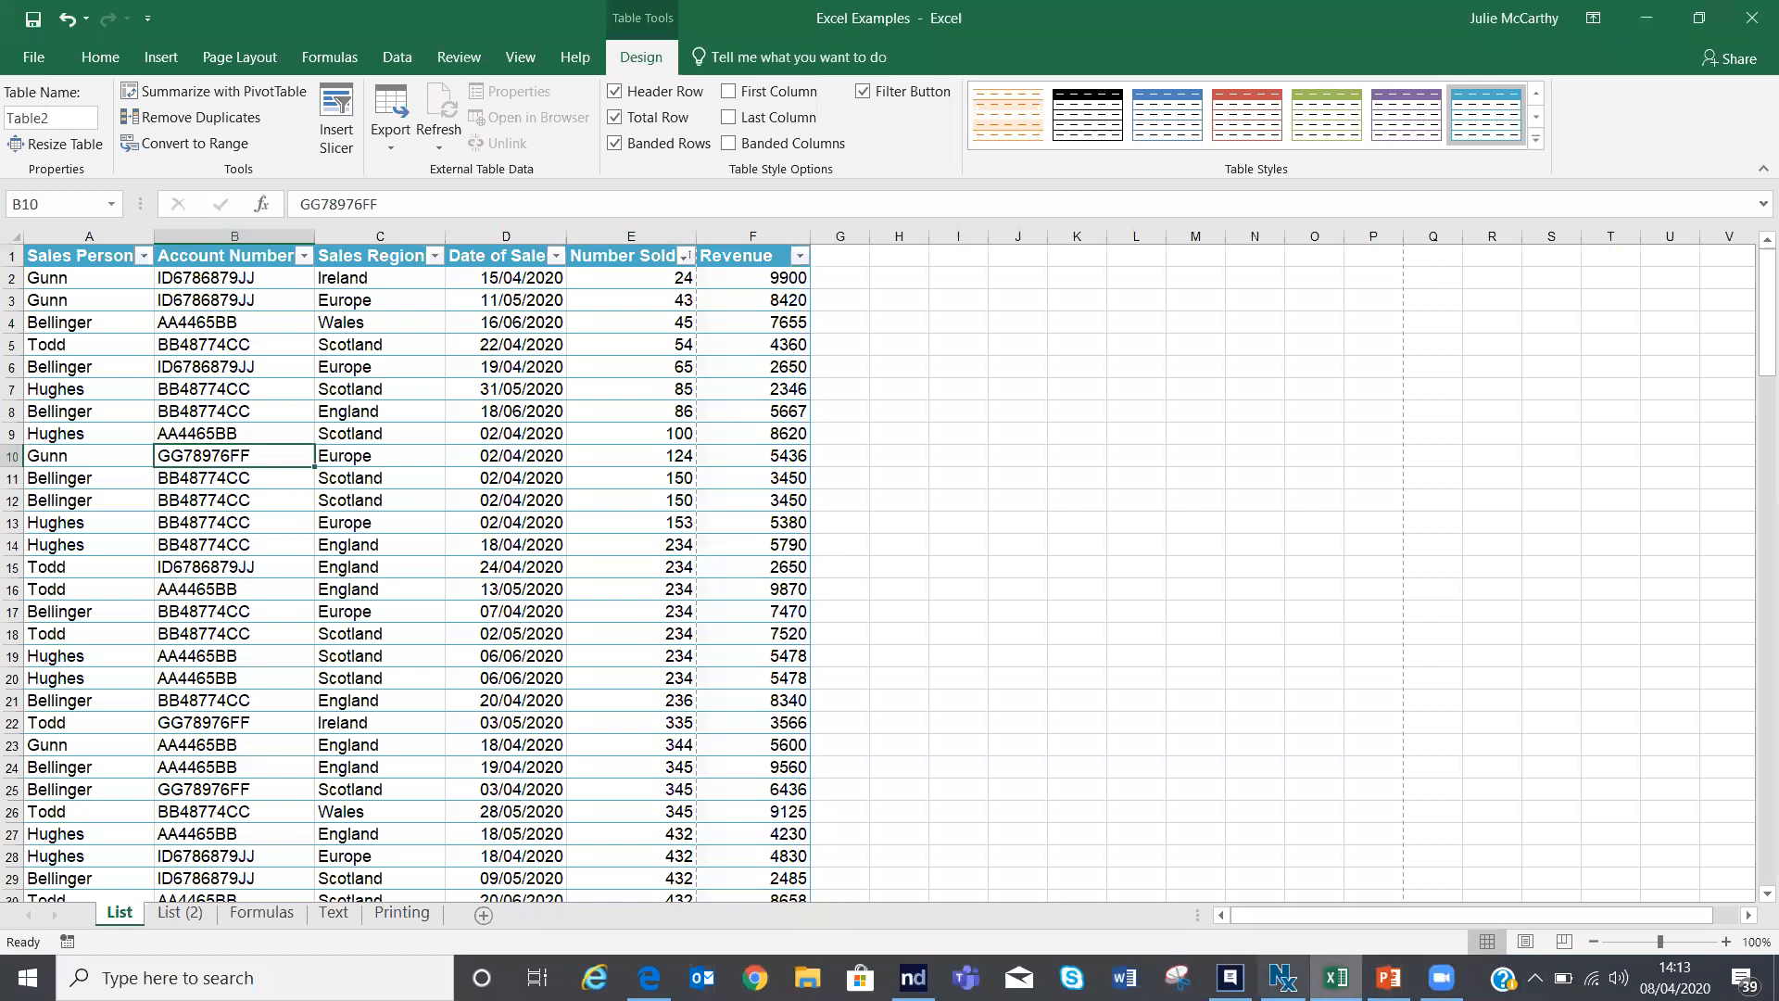
left_click(1441, 977)
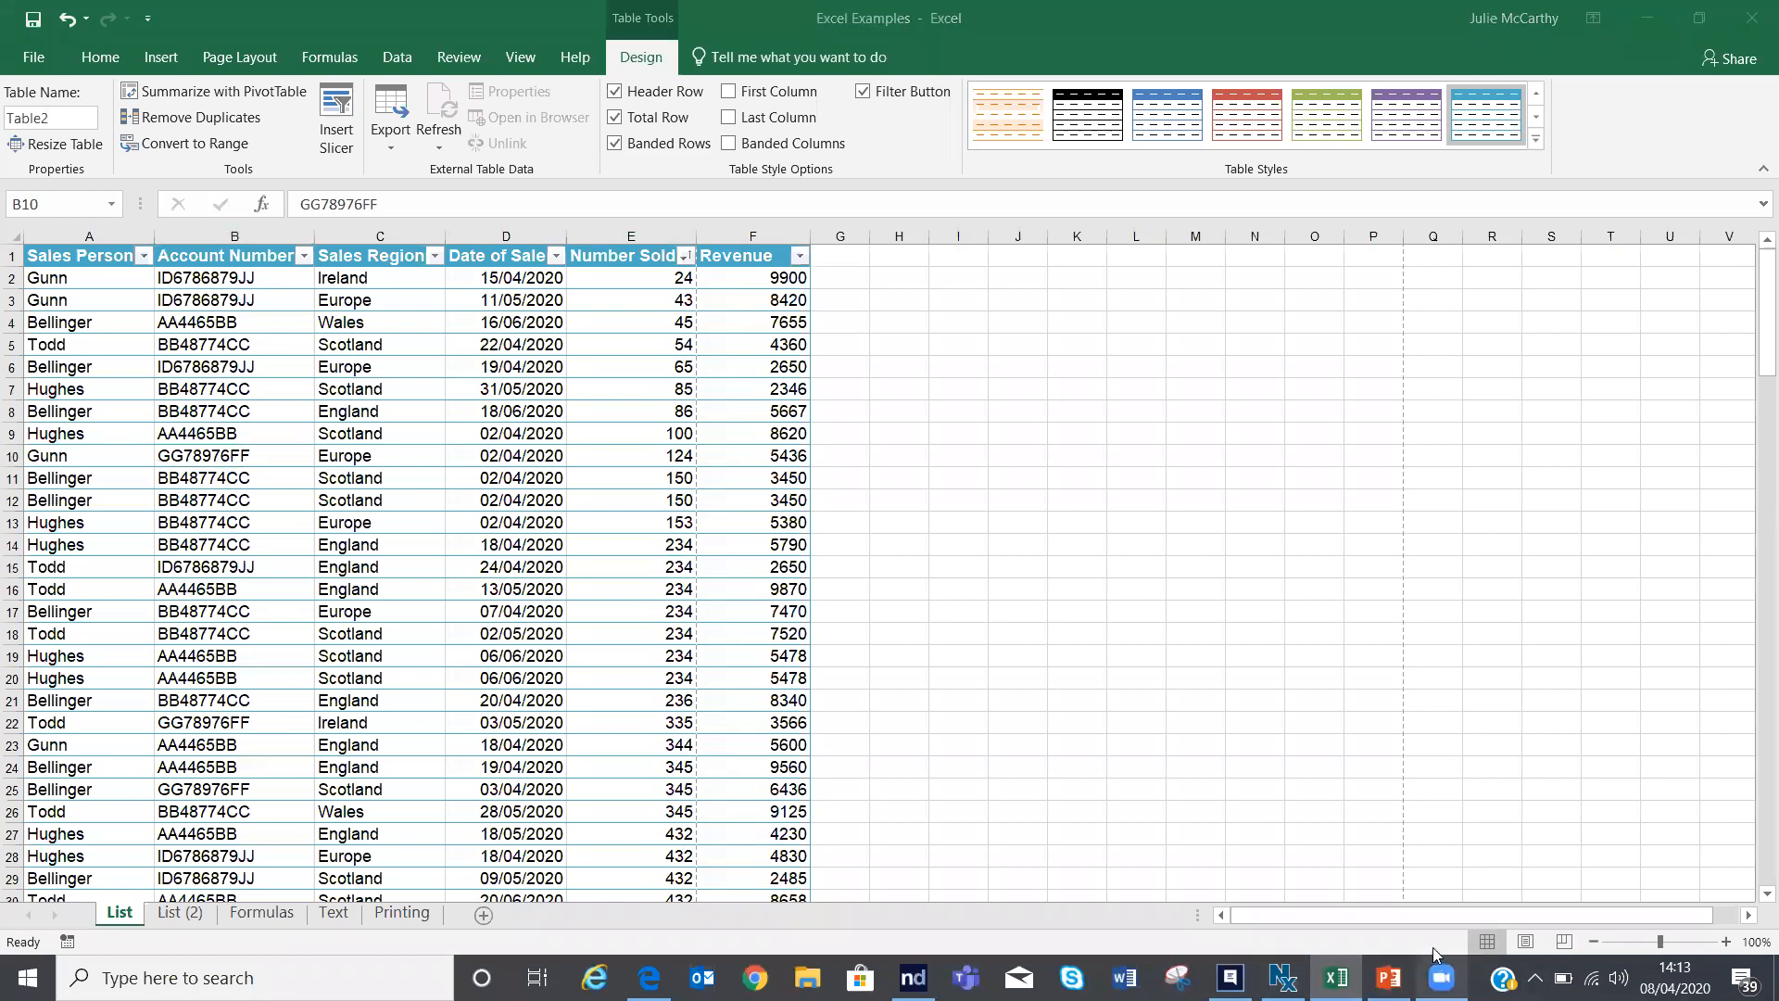
left_click(523, 658)
left_click(498, 635)
left_click(513, 697)
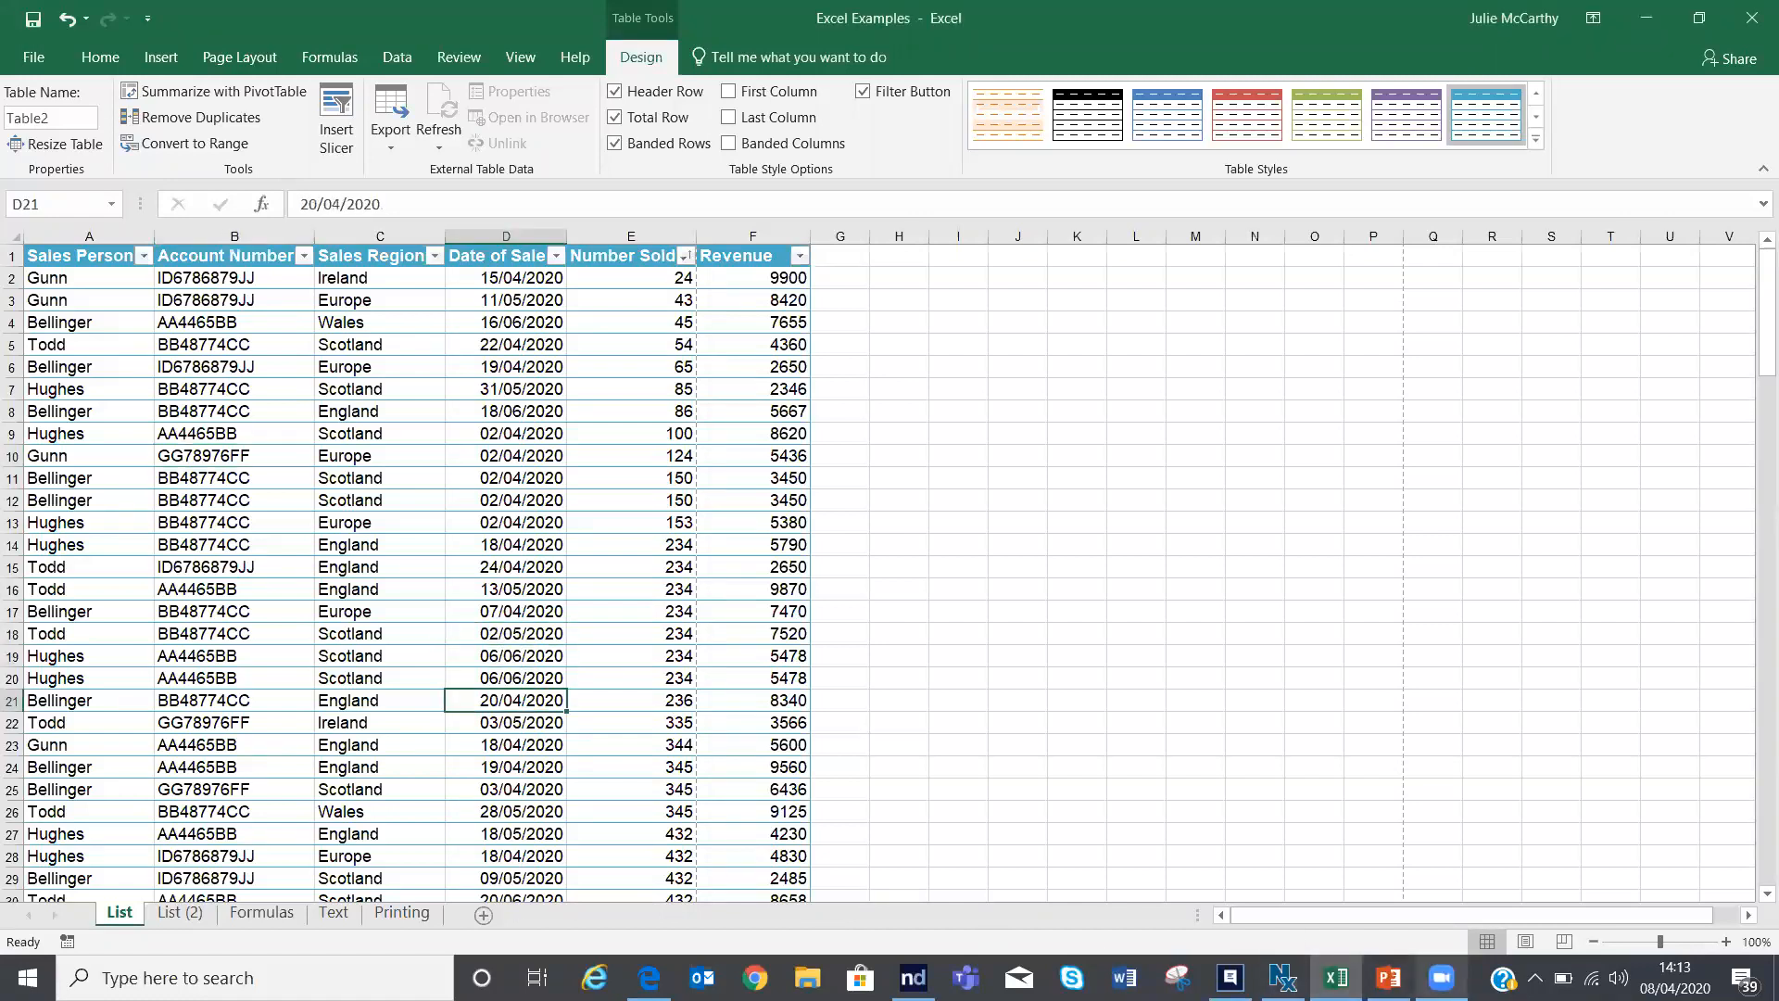
left_click(1441, 977)
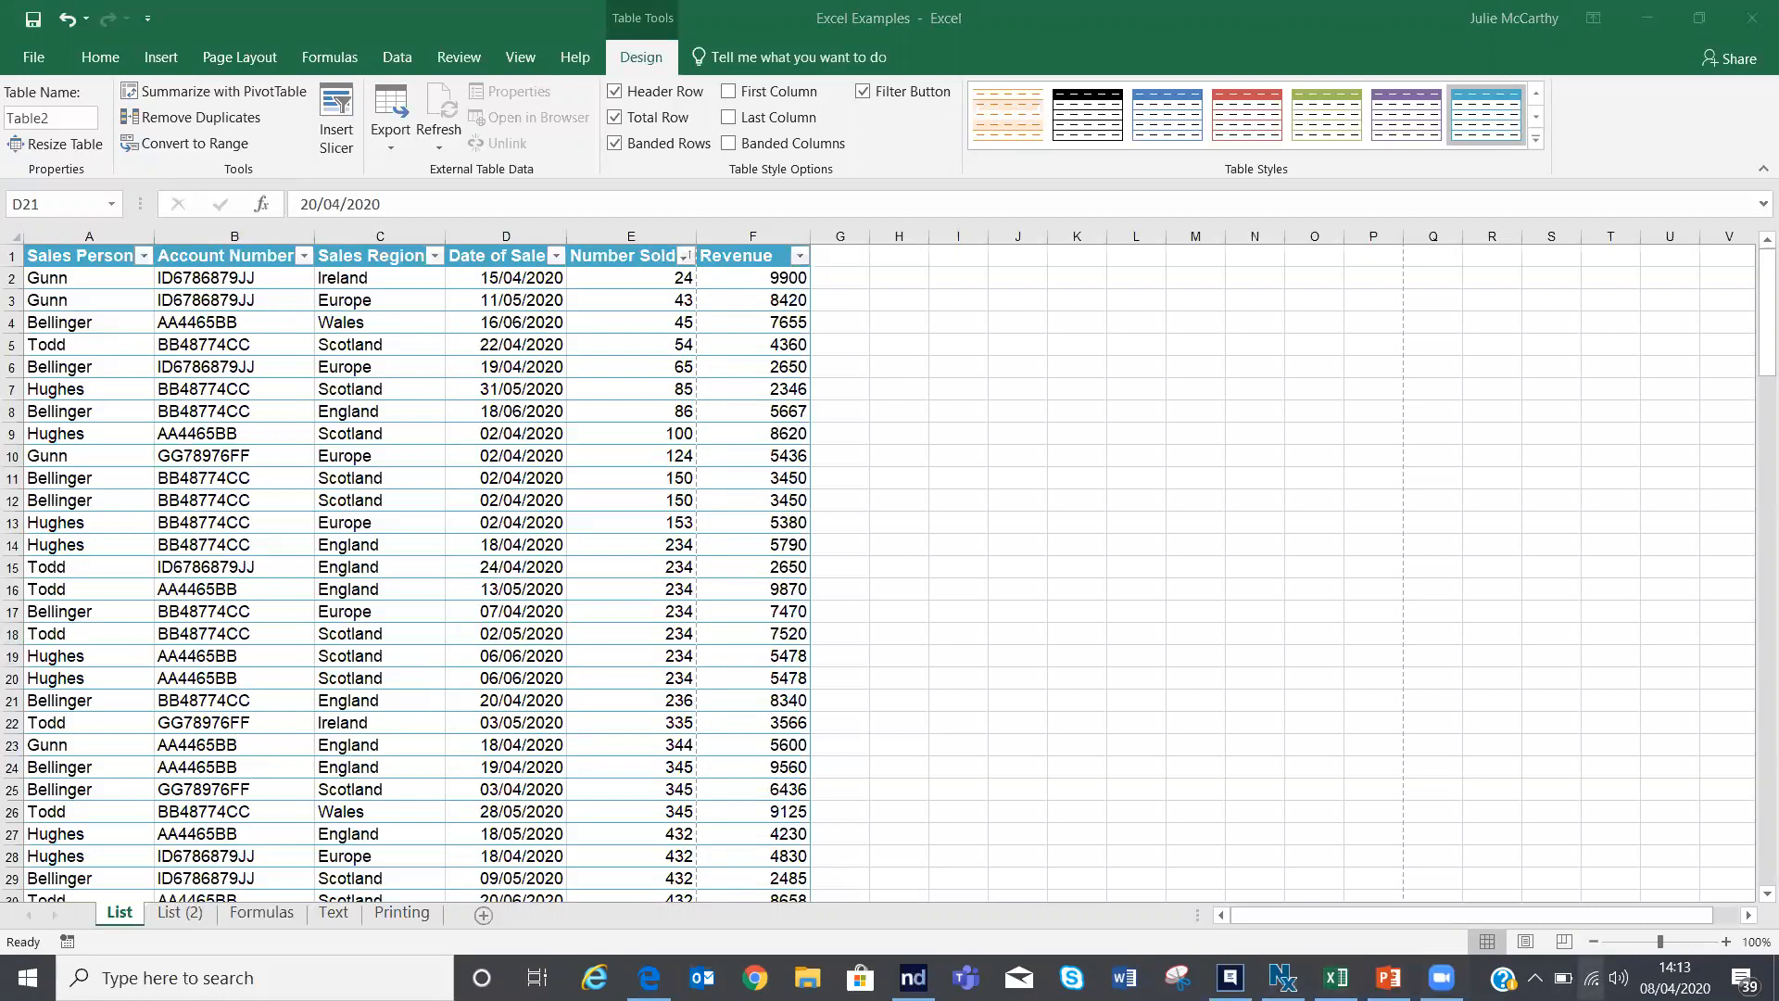
Step: Switch the Wi-Fi connection to the secured EXT2 extender network and return to the worksheet
left_click(1592, 977)
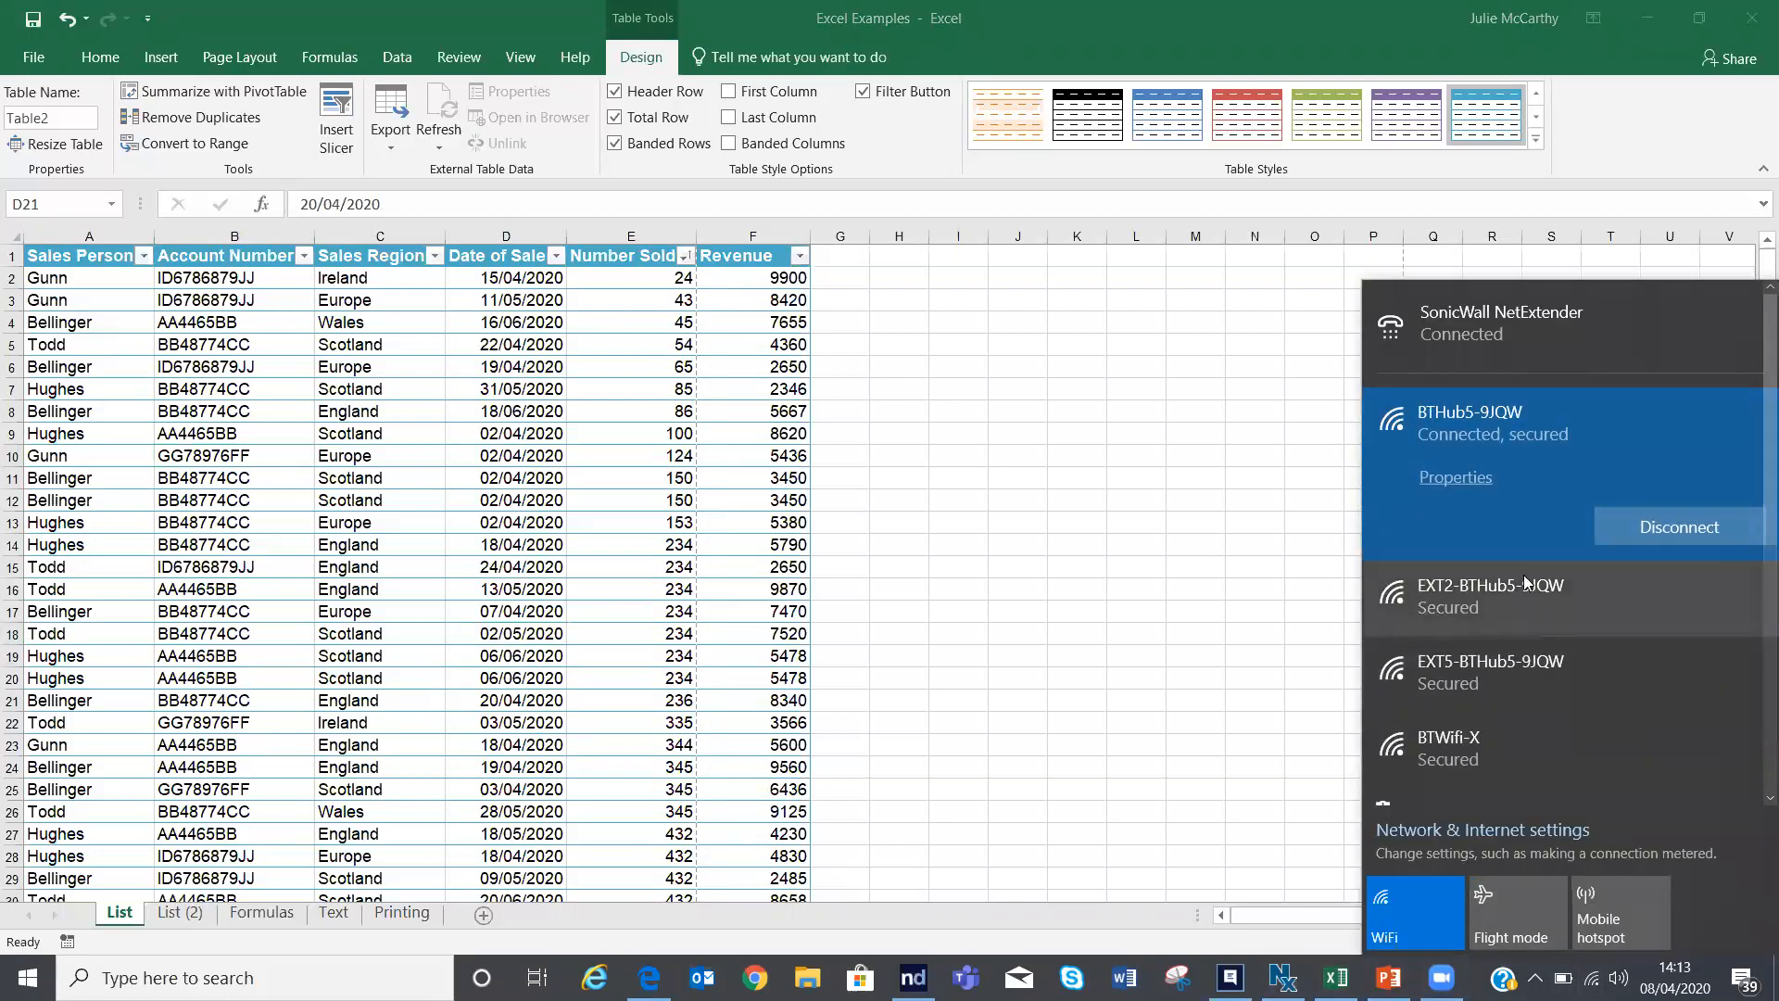
left_click(1508, 608)
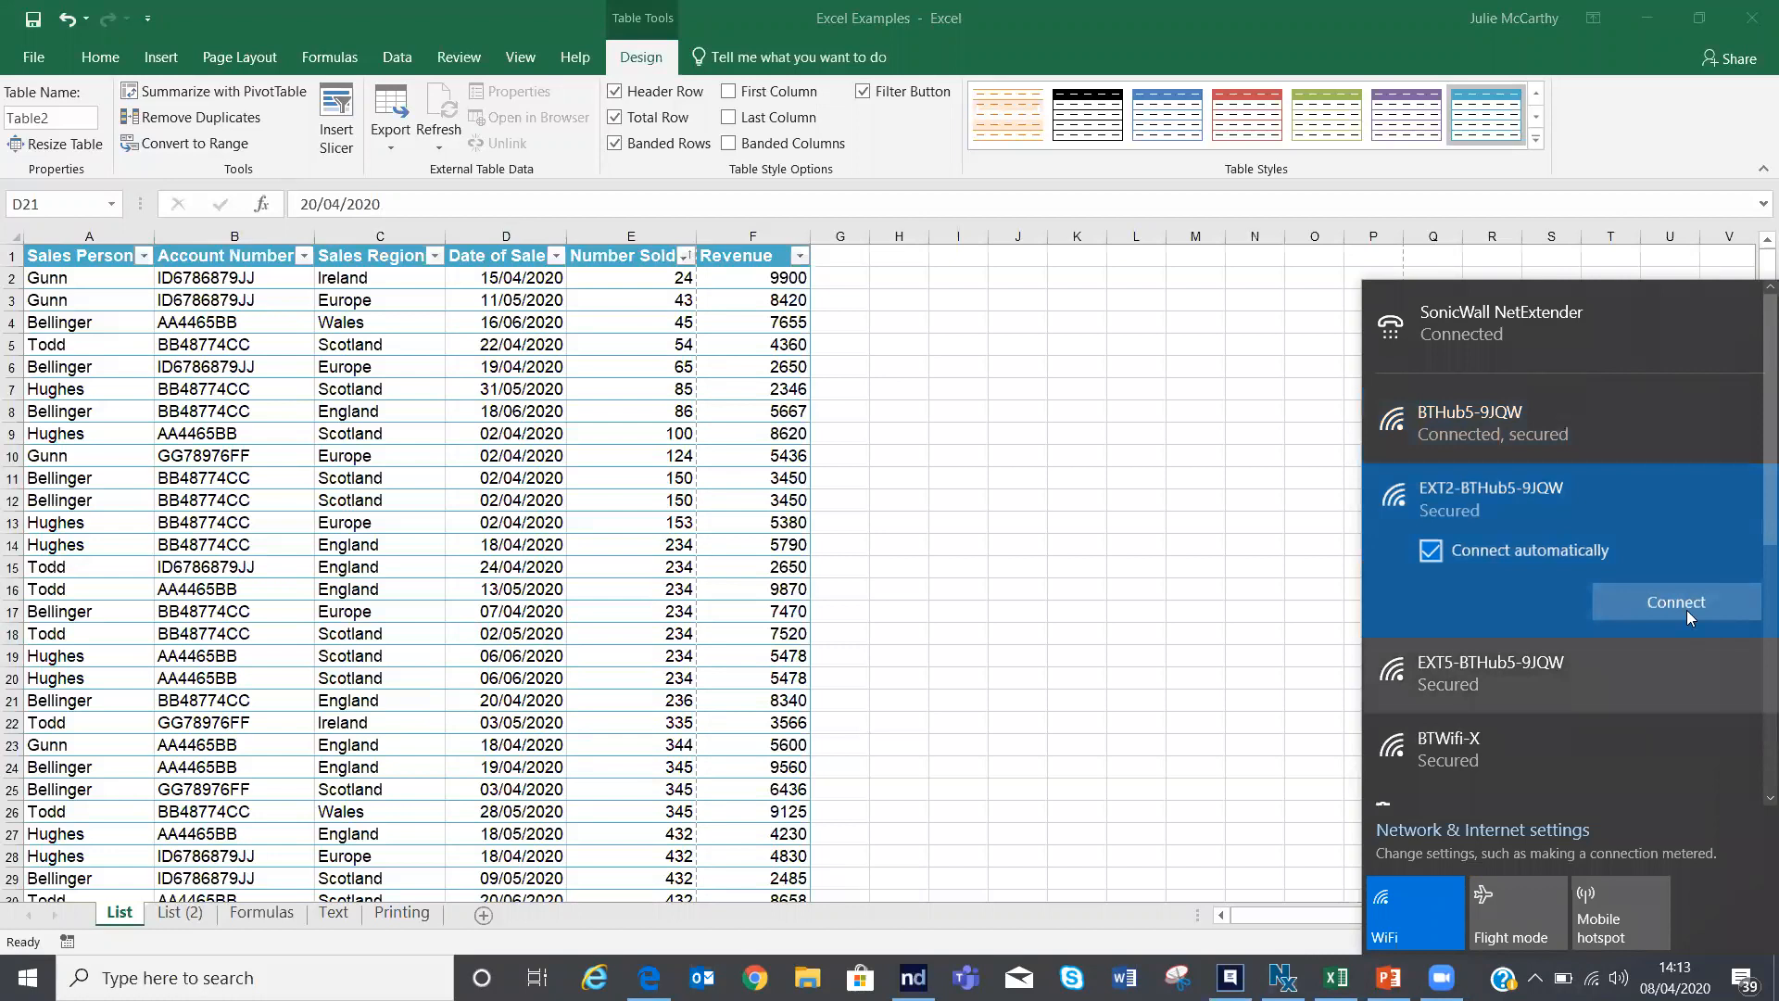
left_click(1637, 590)
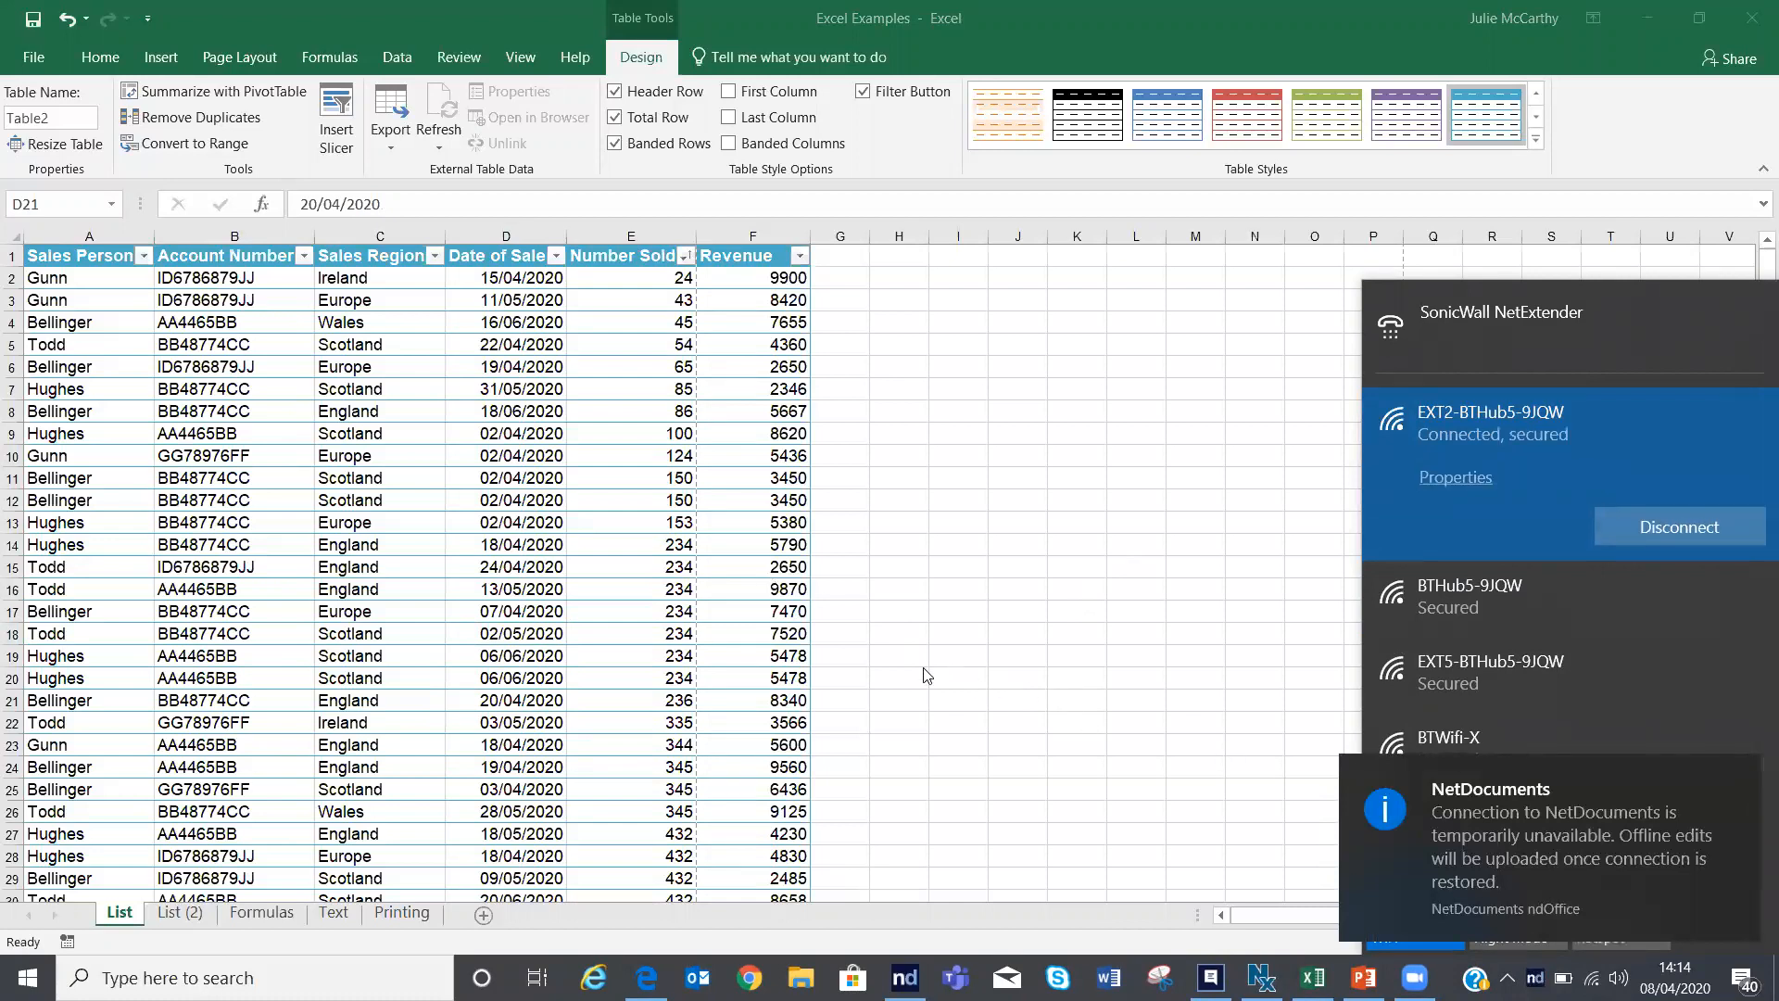
left_click(790, 654)
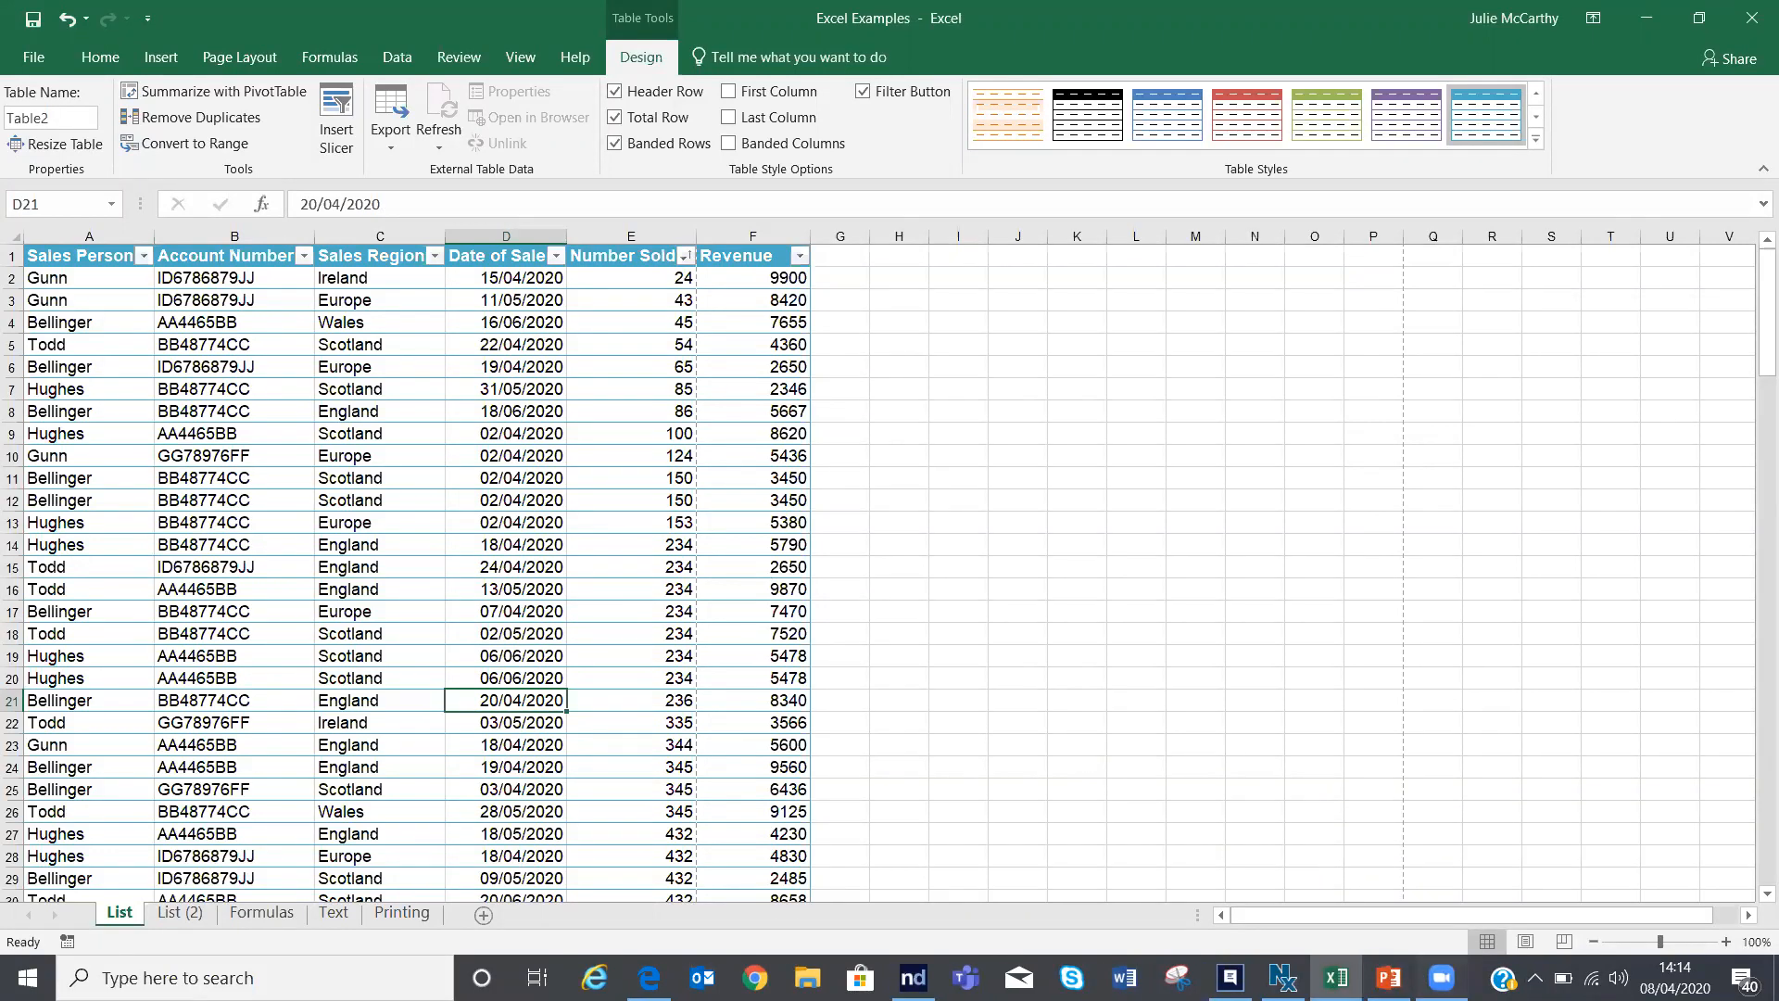
Step: Switch to PowerPoint to check the Topics slide, and return to the Excel sales list
left_click(1389, 977)
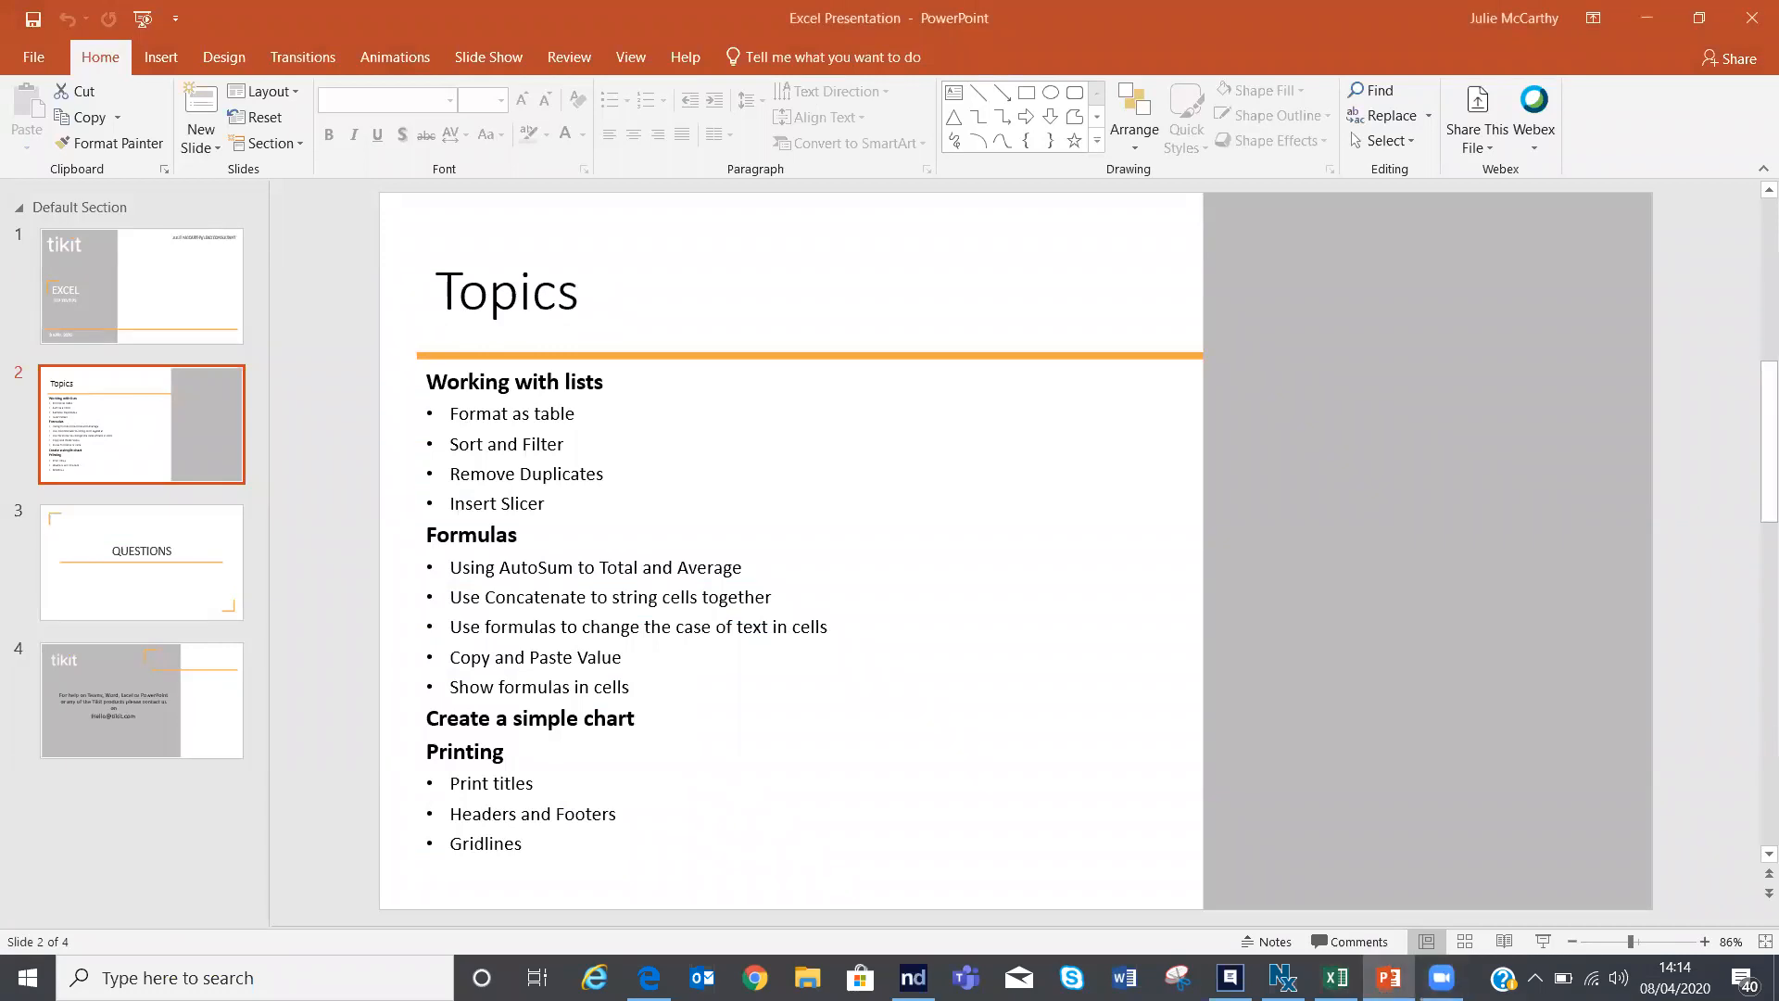
left_click(1336, 977)
left_click(902, 679)
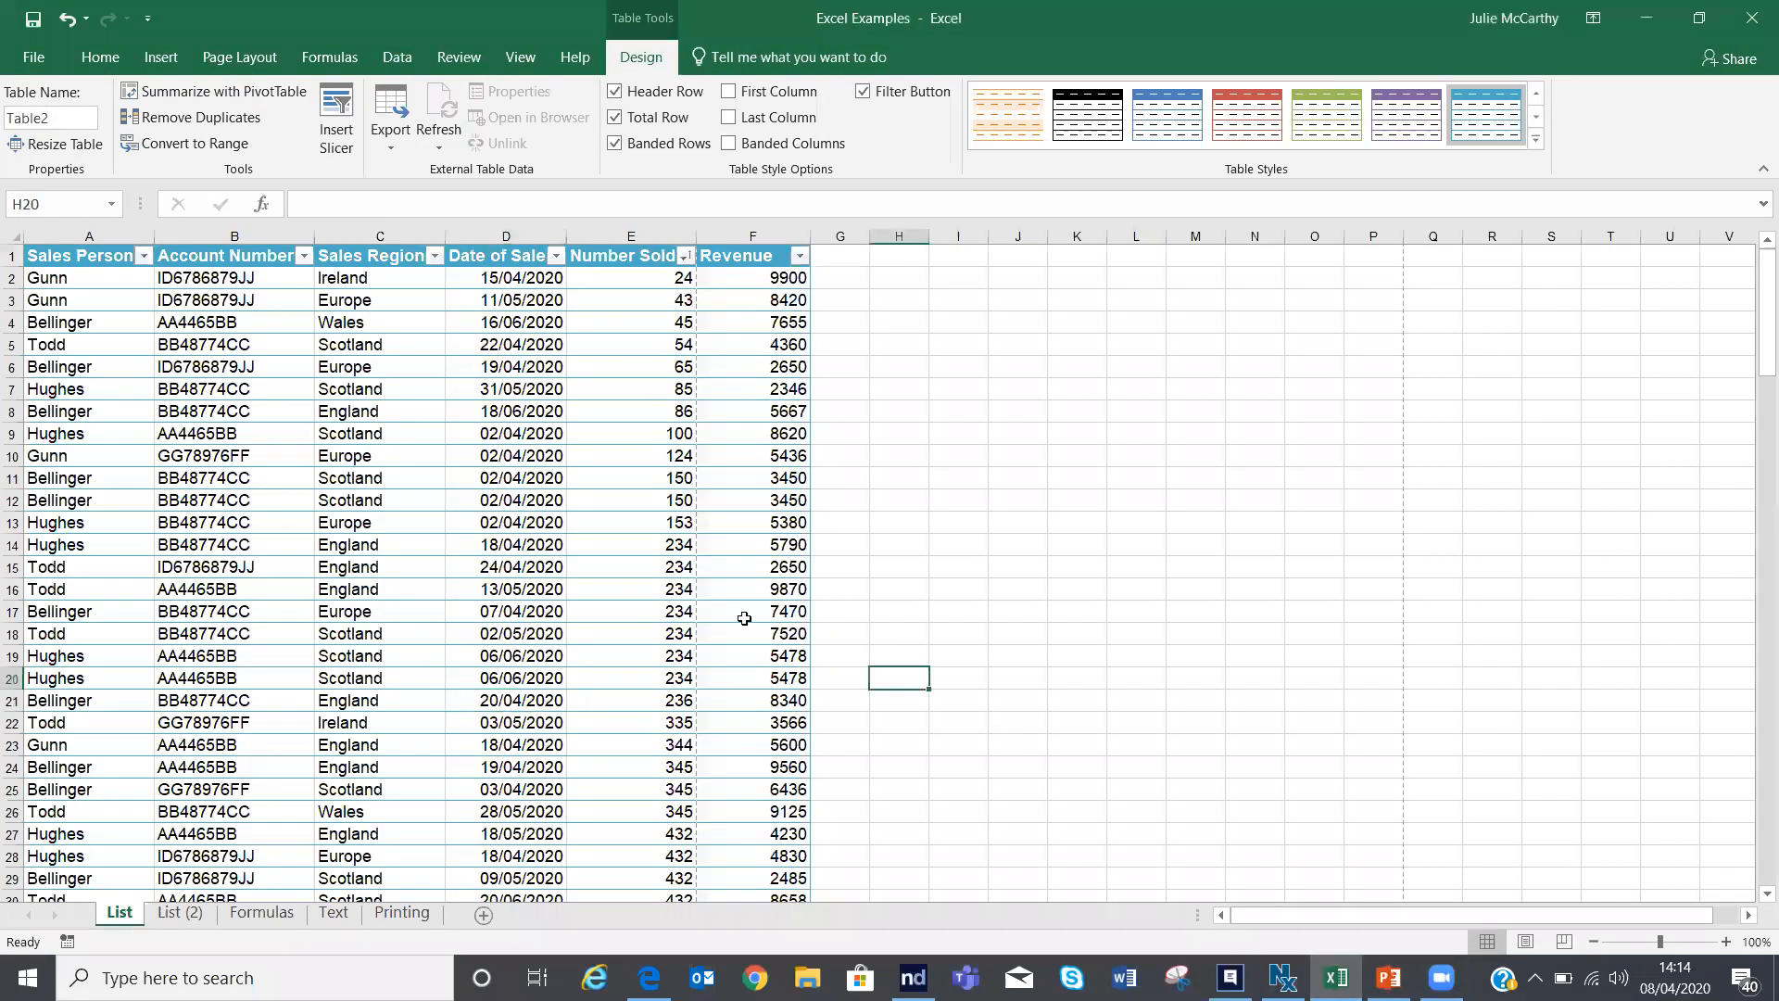
left_click(389, 523)
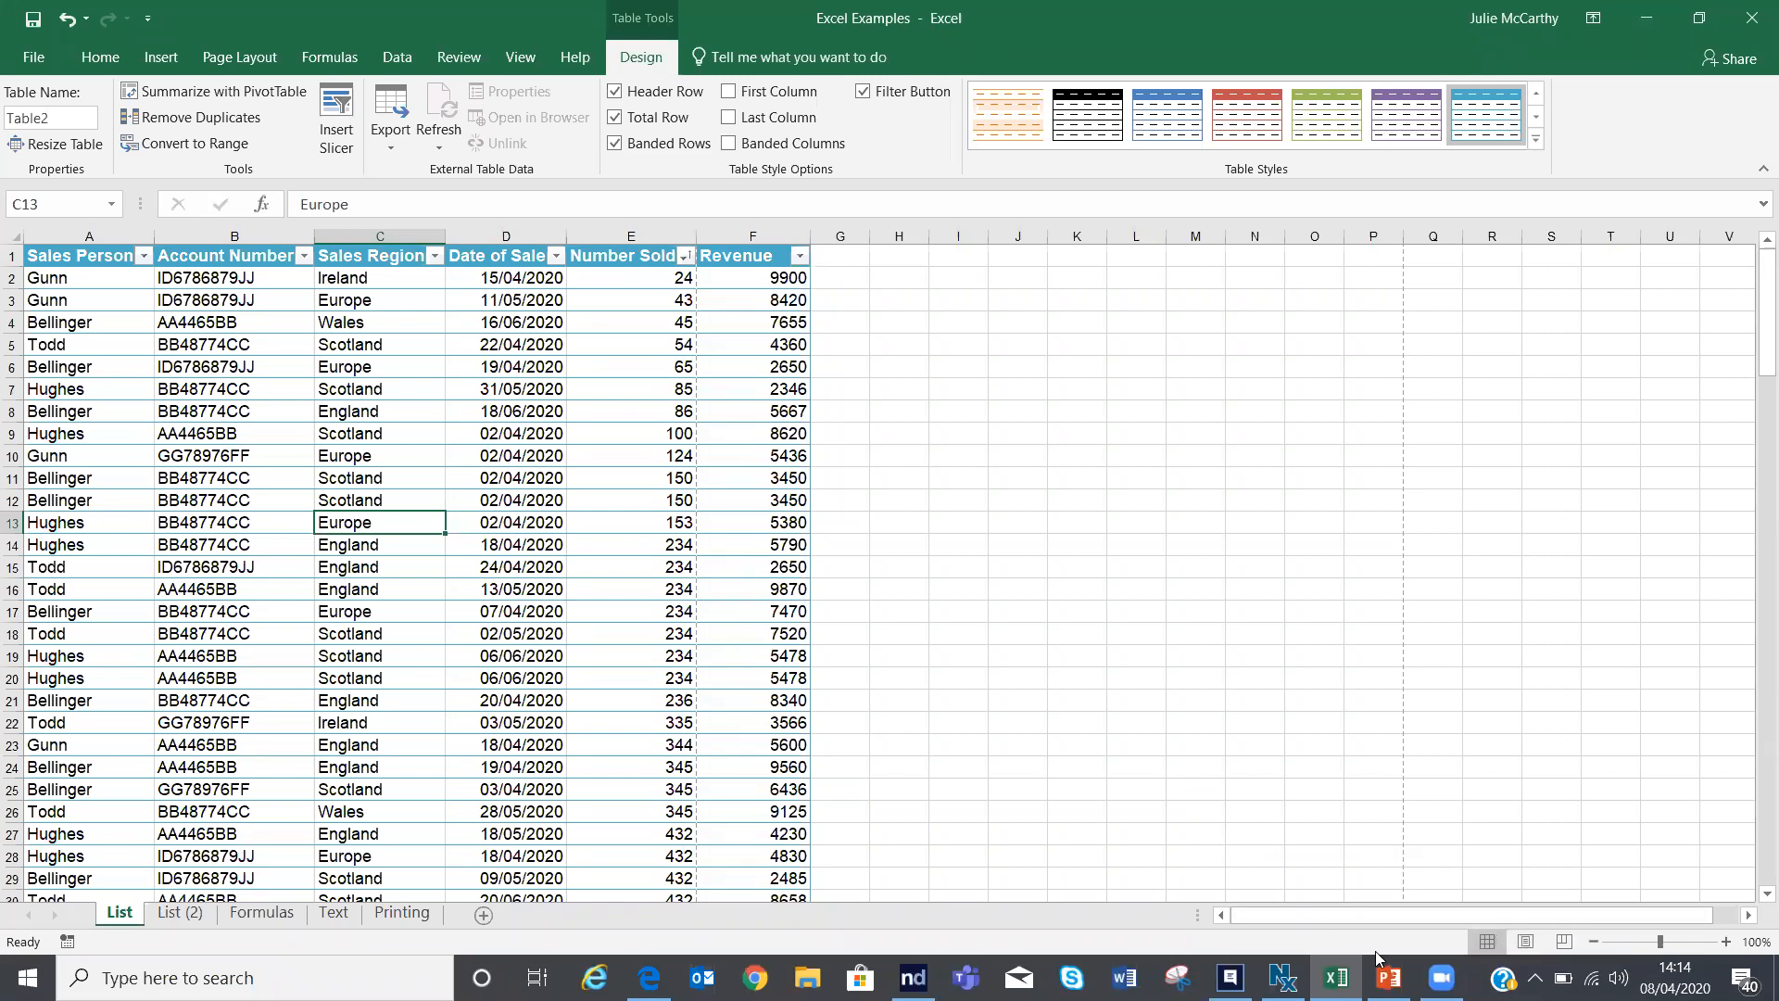
left_click(1442, 977)
right_click(1442, 978)
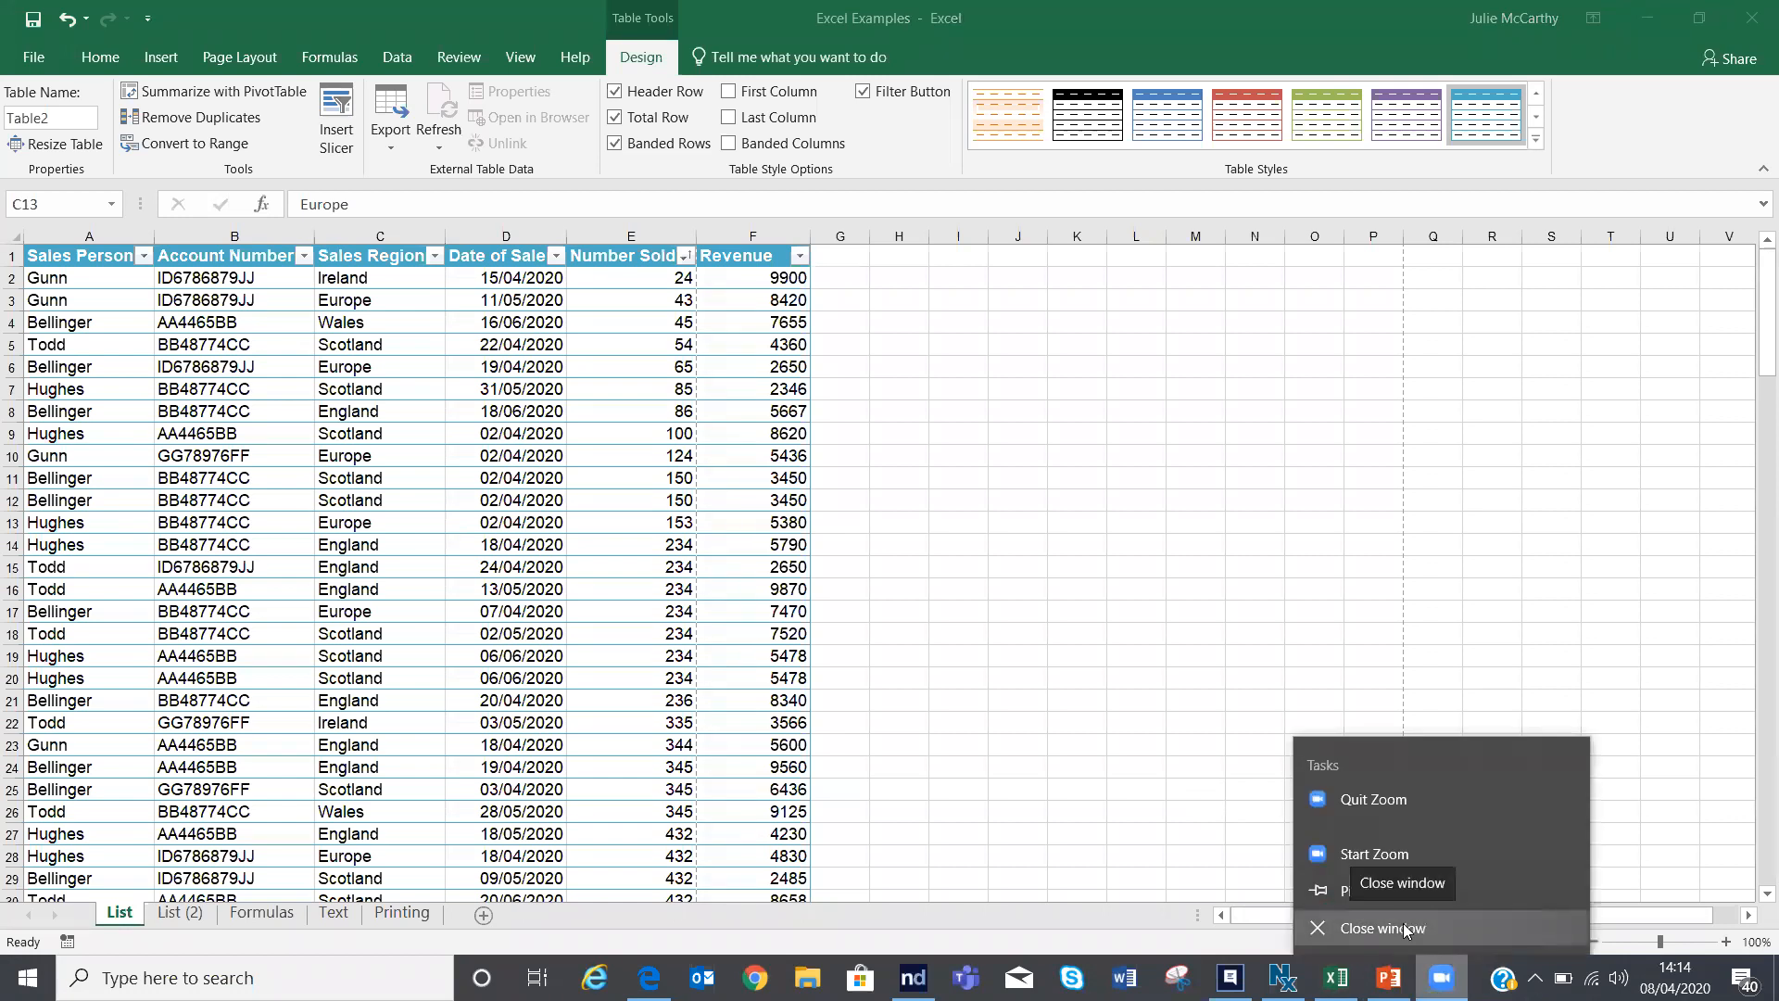
left_click(1401, 929)
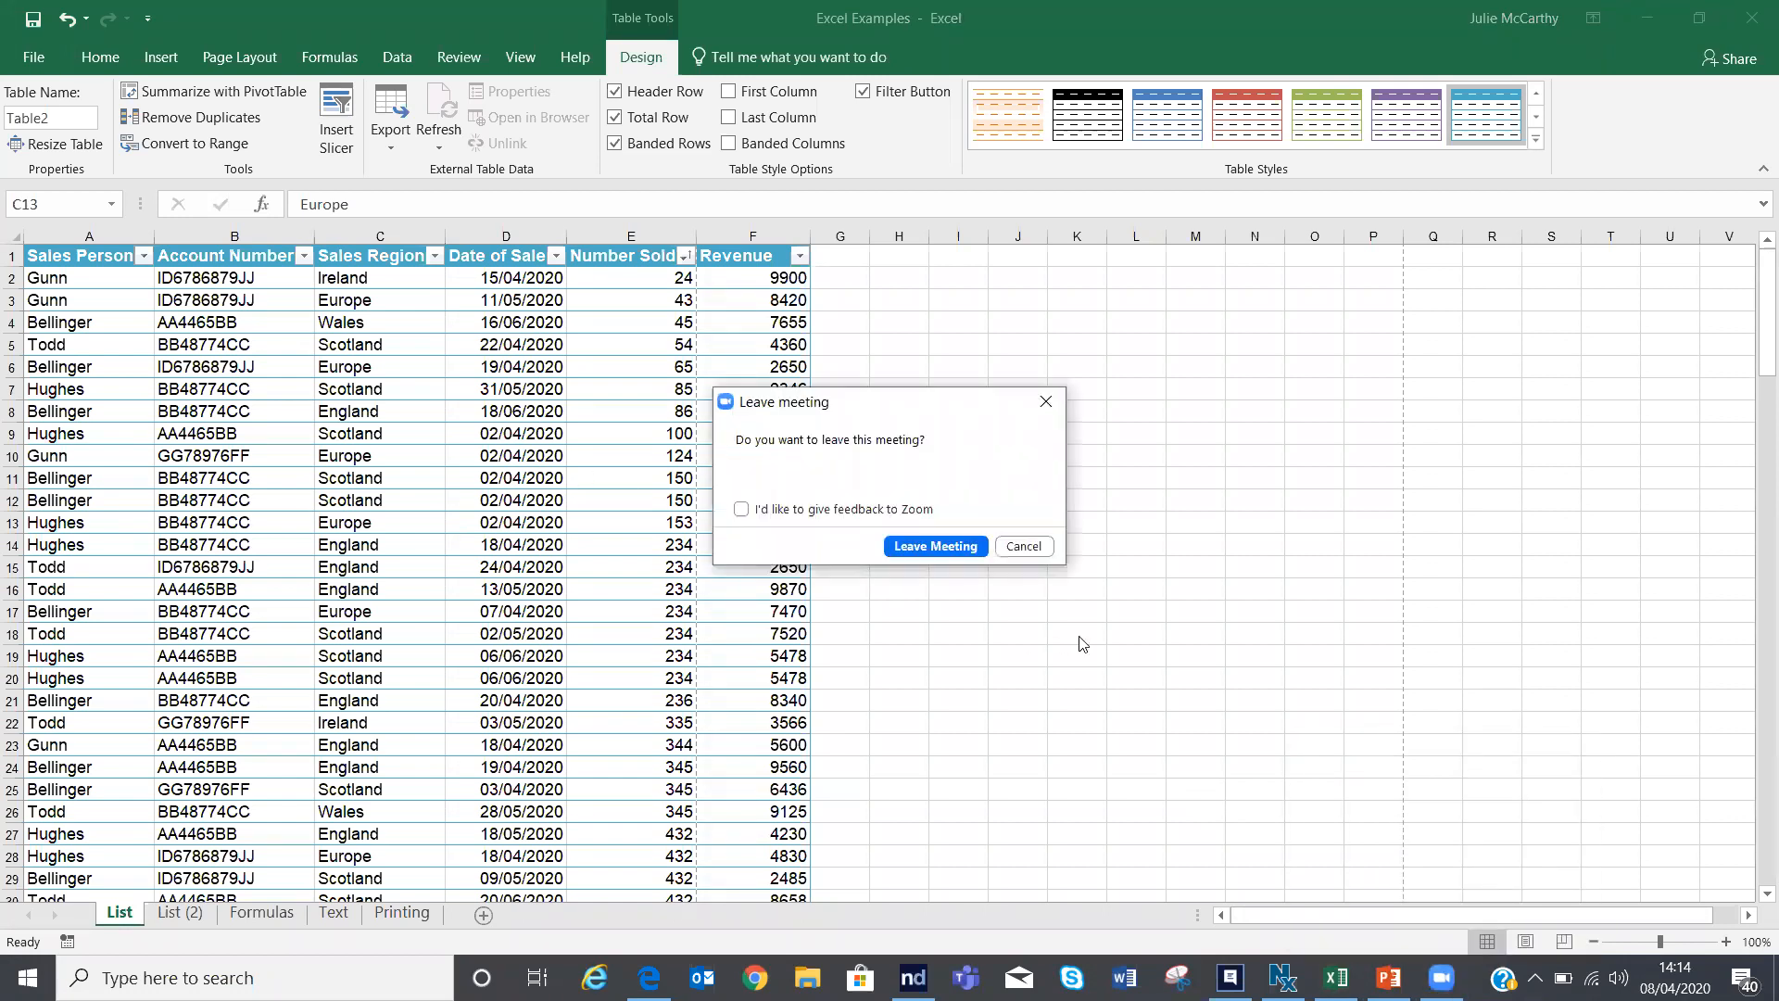
left_click(1023, 548)
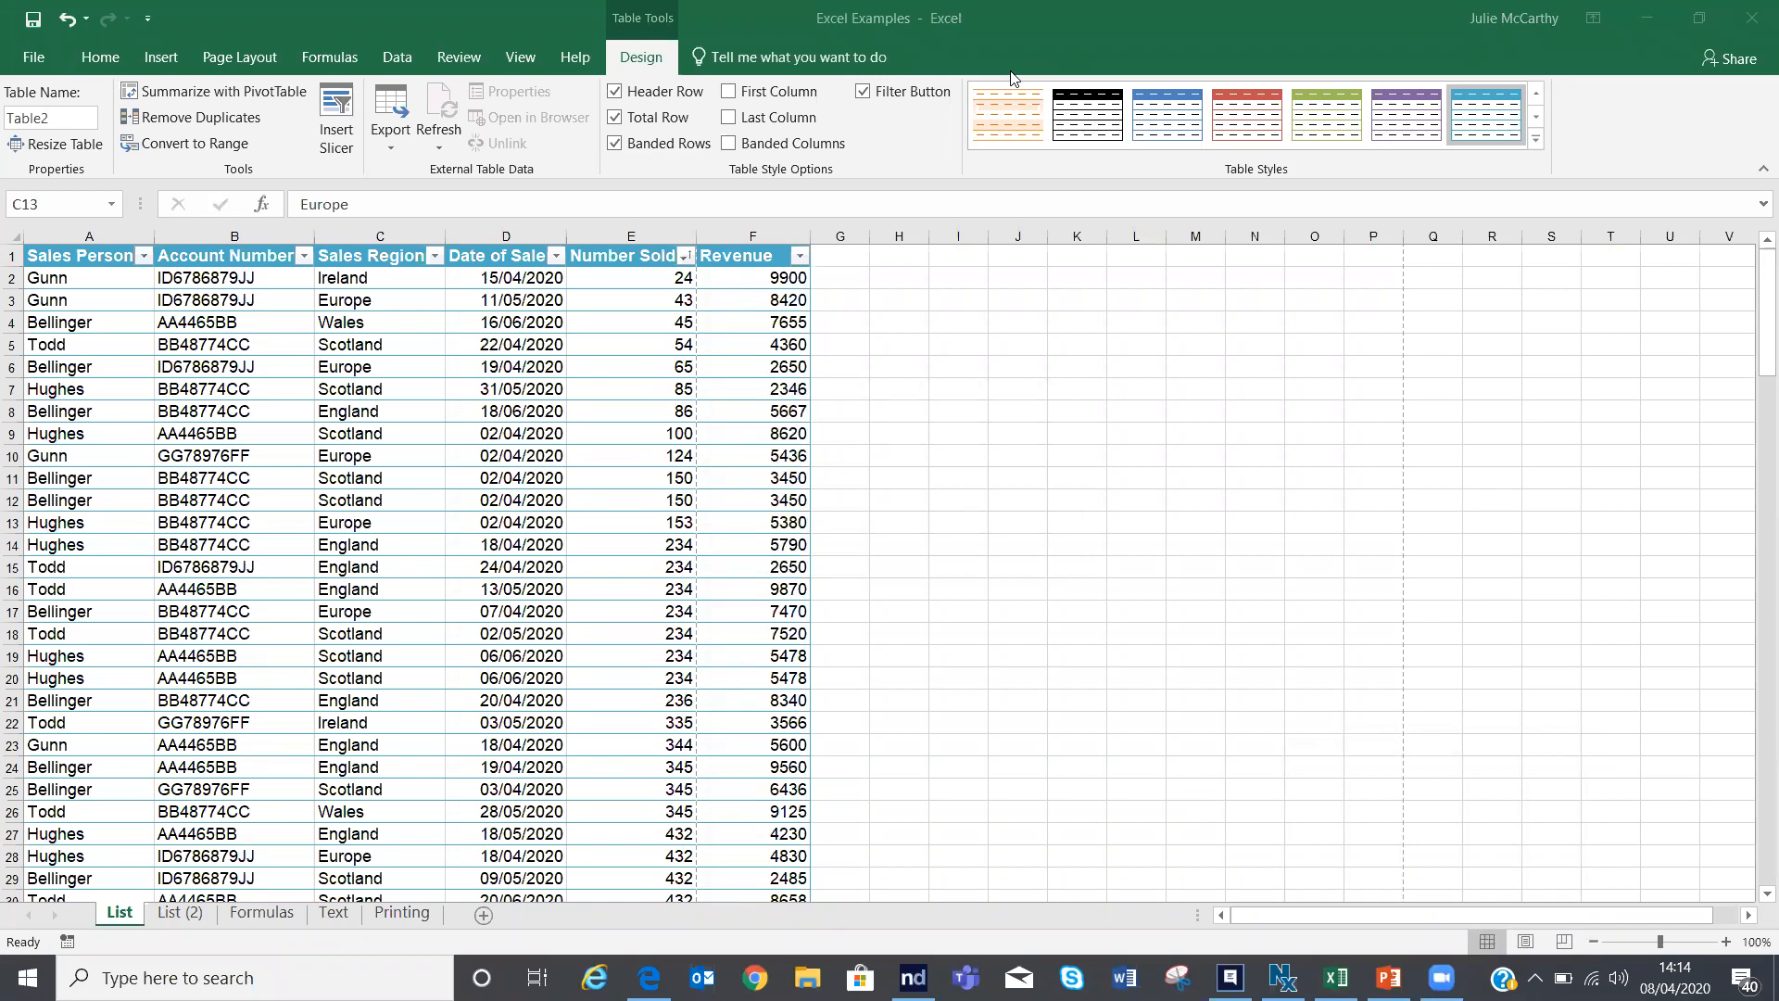
Step: Lower the computer's speaker volume to 0, raise it back up and return to the worksheet
left_click(1616, 976)
left_click_drag(1611, 926, 1341, 771)
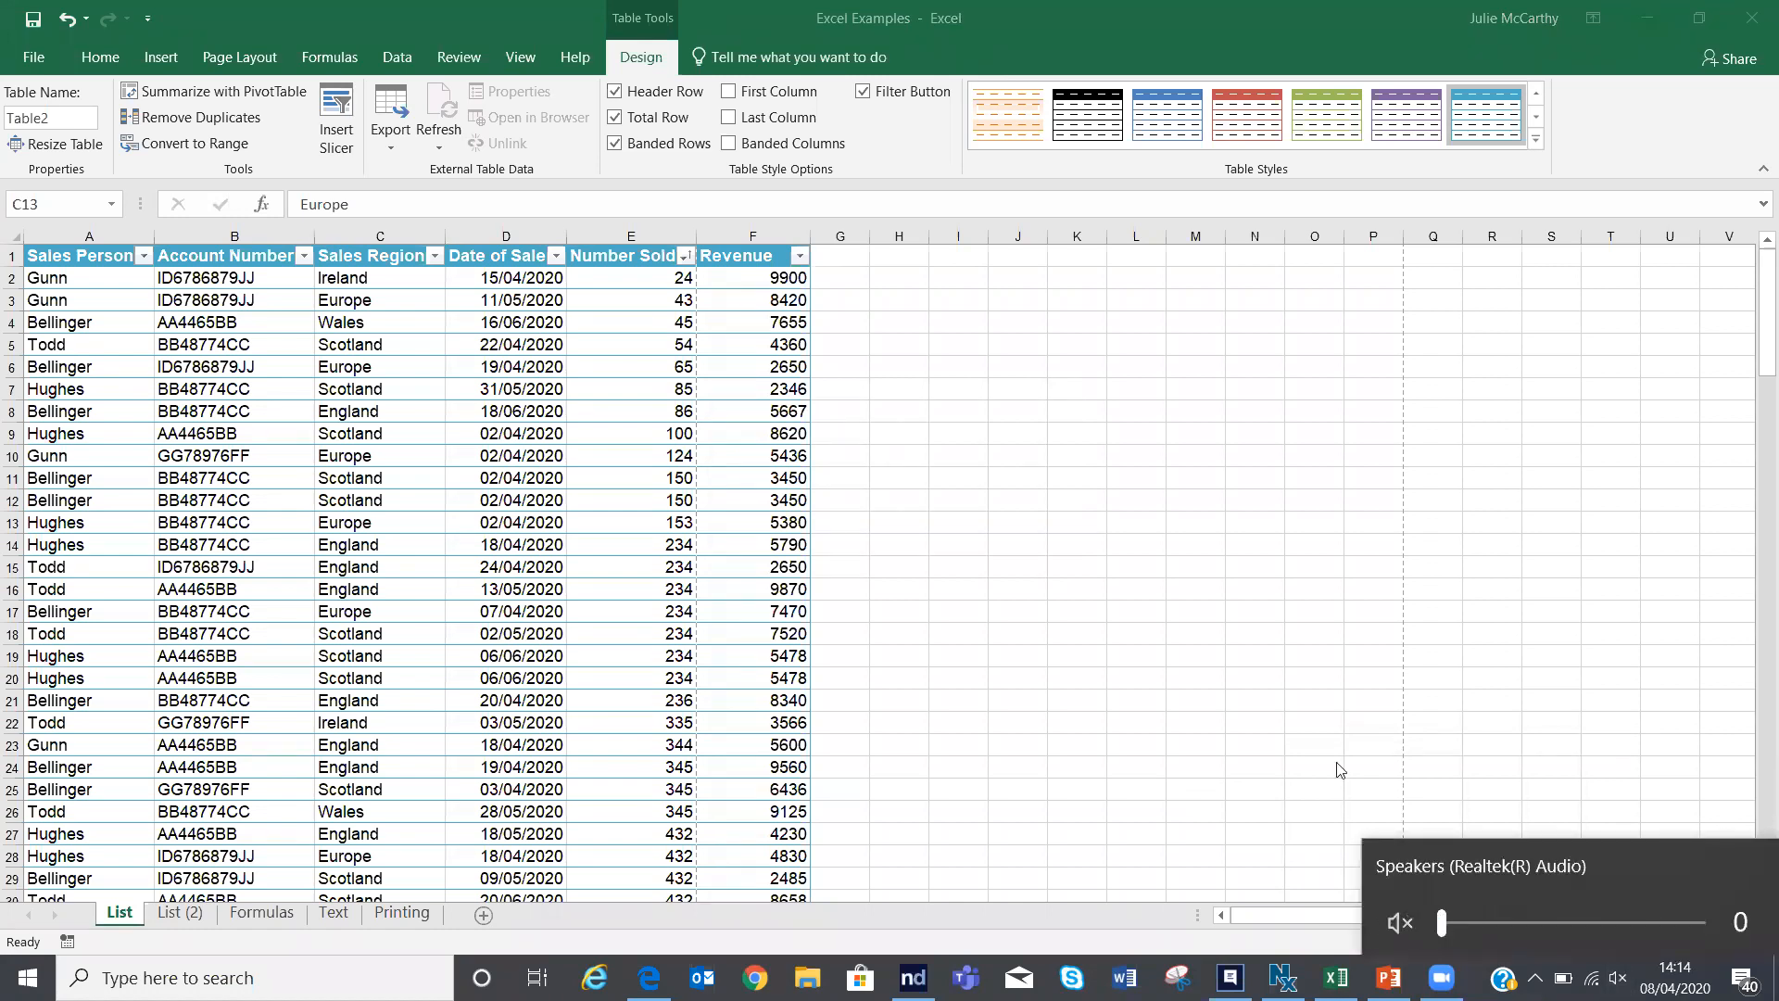
left_click(1616, 976)
left_click_drag(1444, 926, 1705, 927)
left_click(1402, 711)
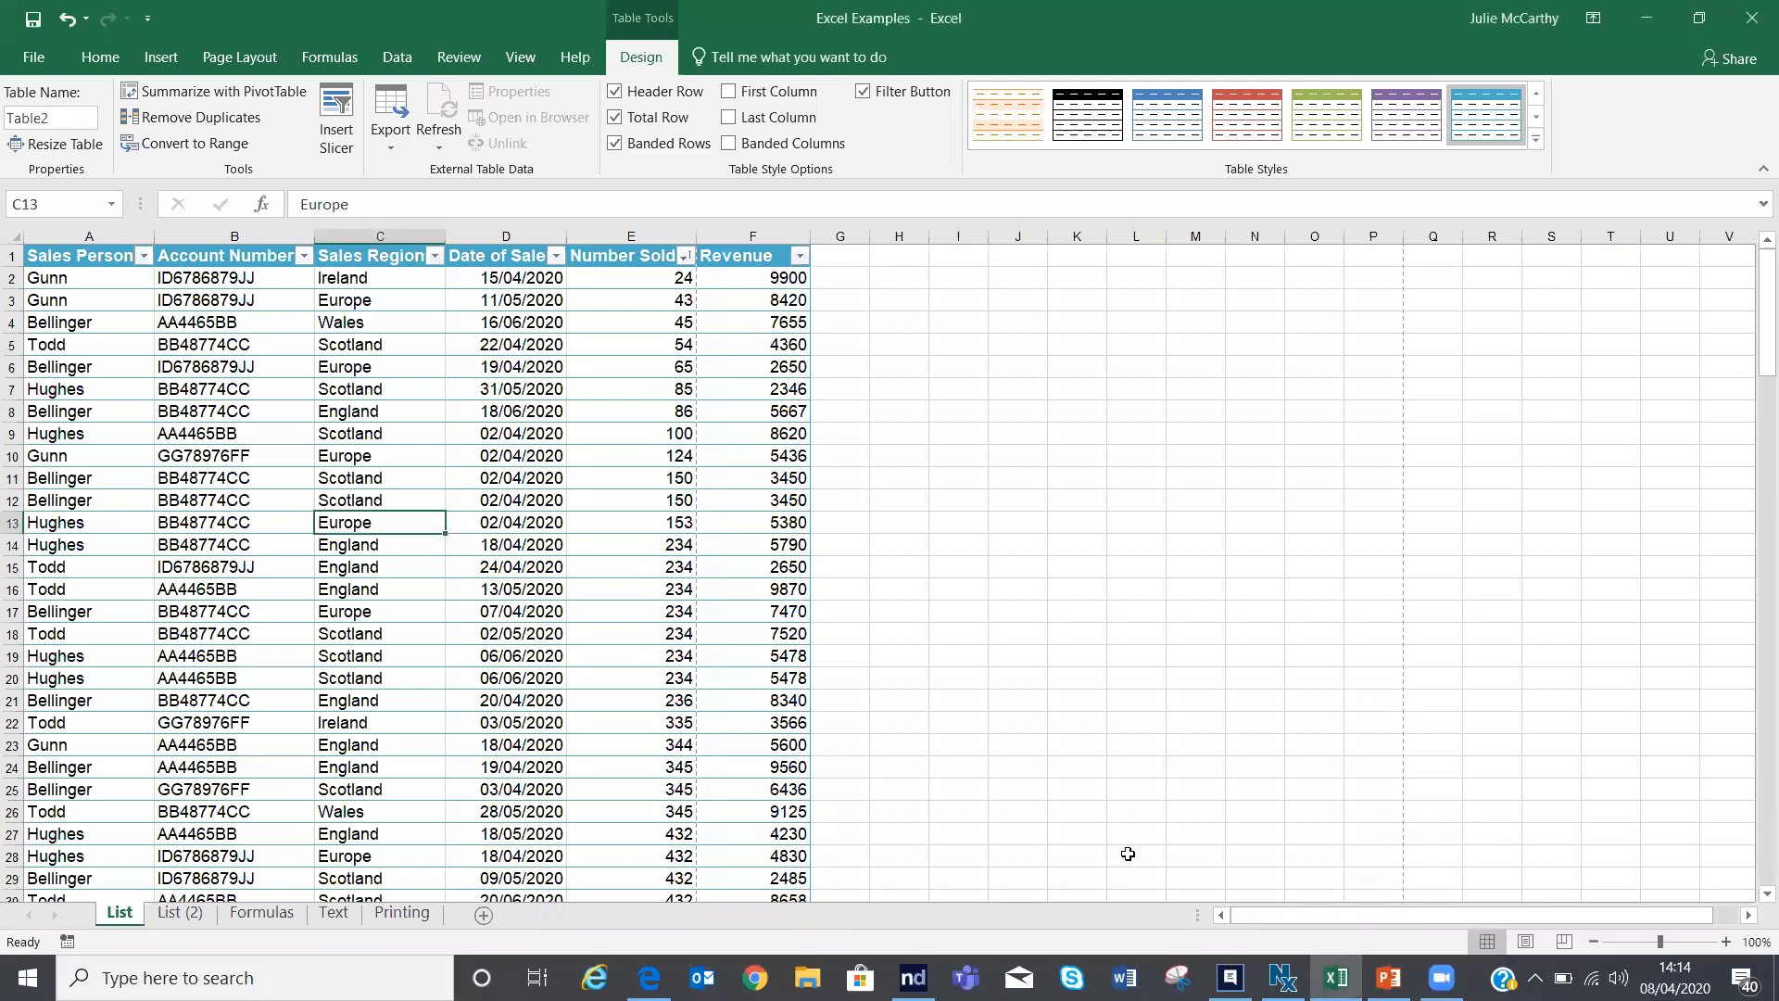
Step: Switch to the Edge browser and check its Document List and Post Attendee - Zoom pages
left_click(1441, 977)
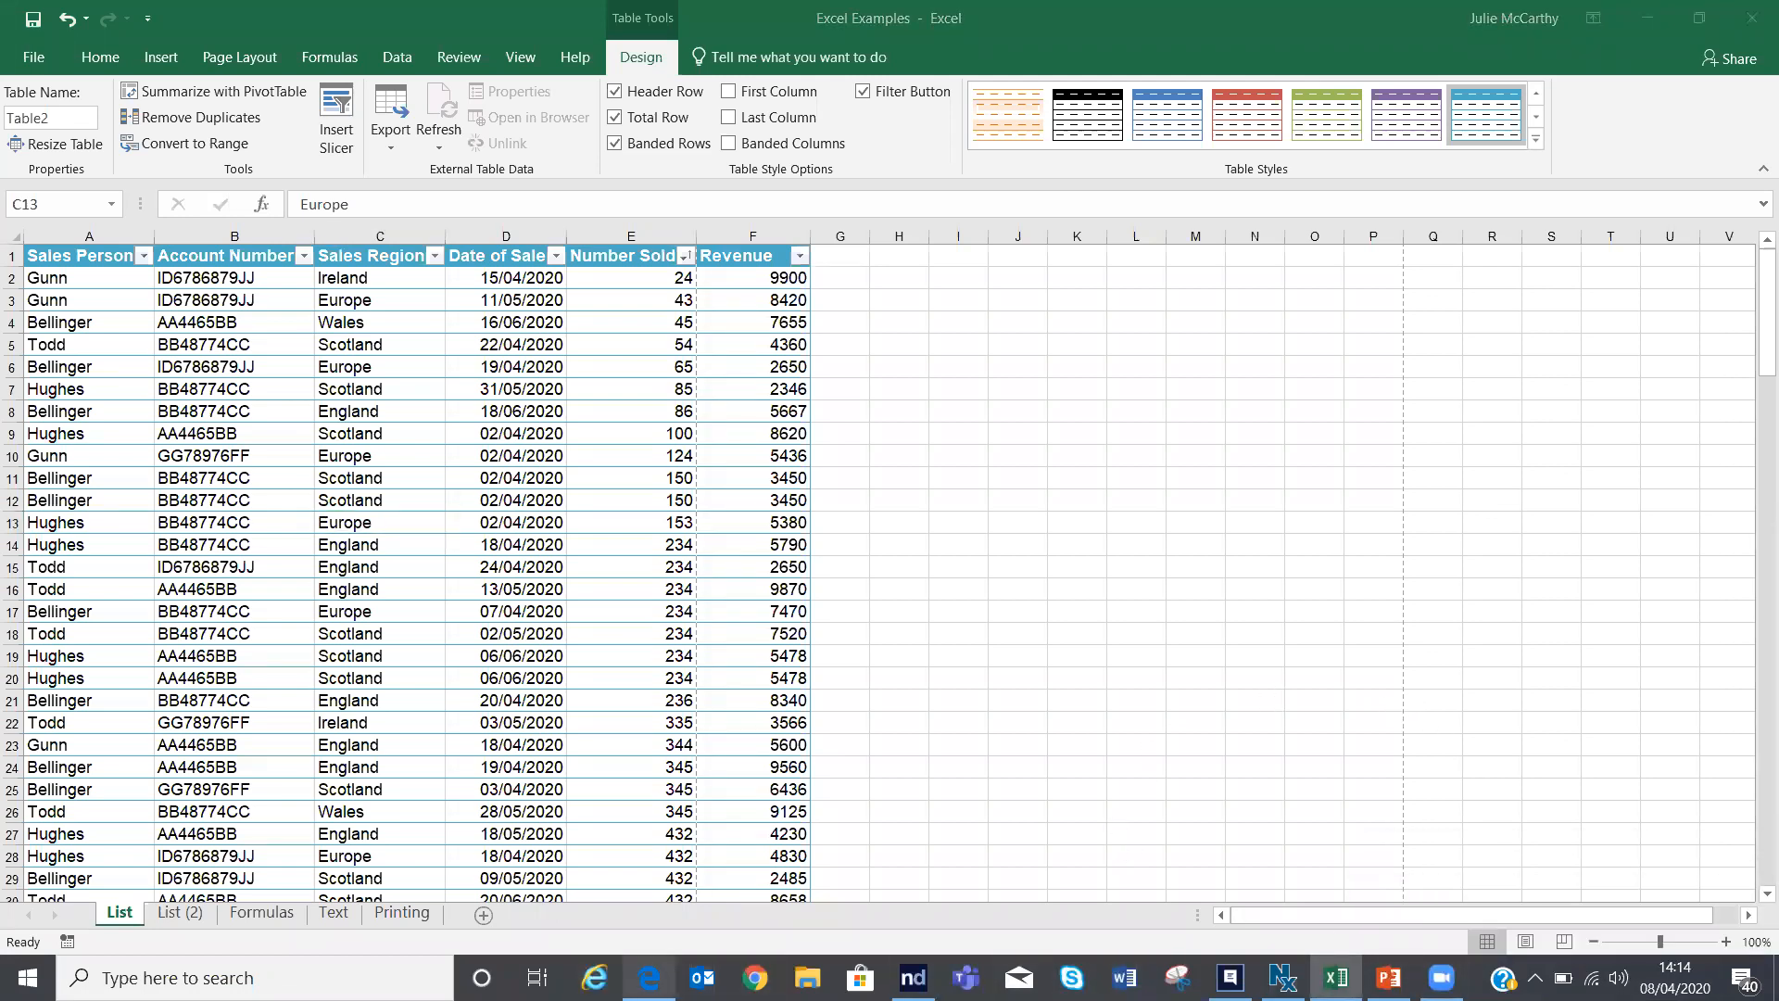
left_click(650, 978)
left_click(246, 20)
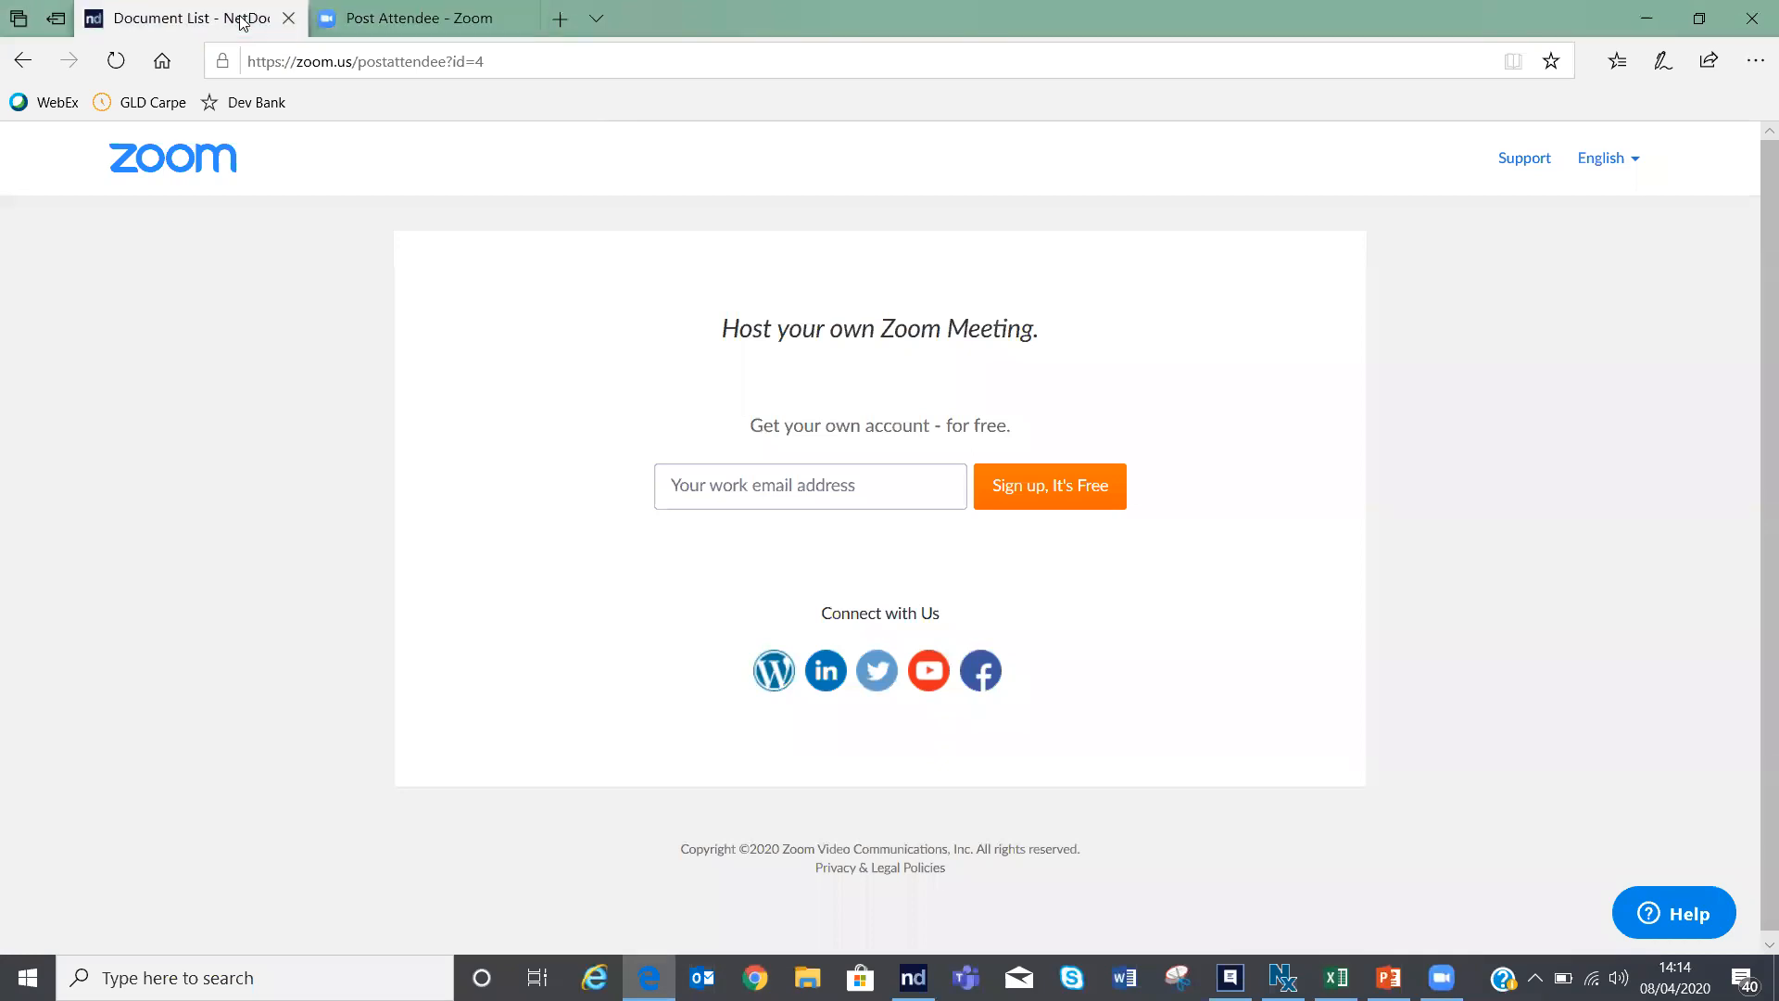
left_click(413, 26)
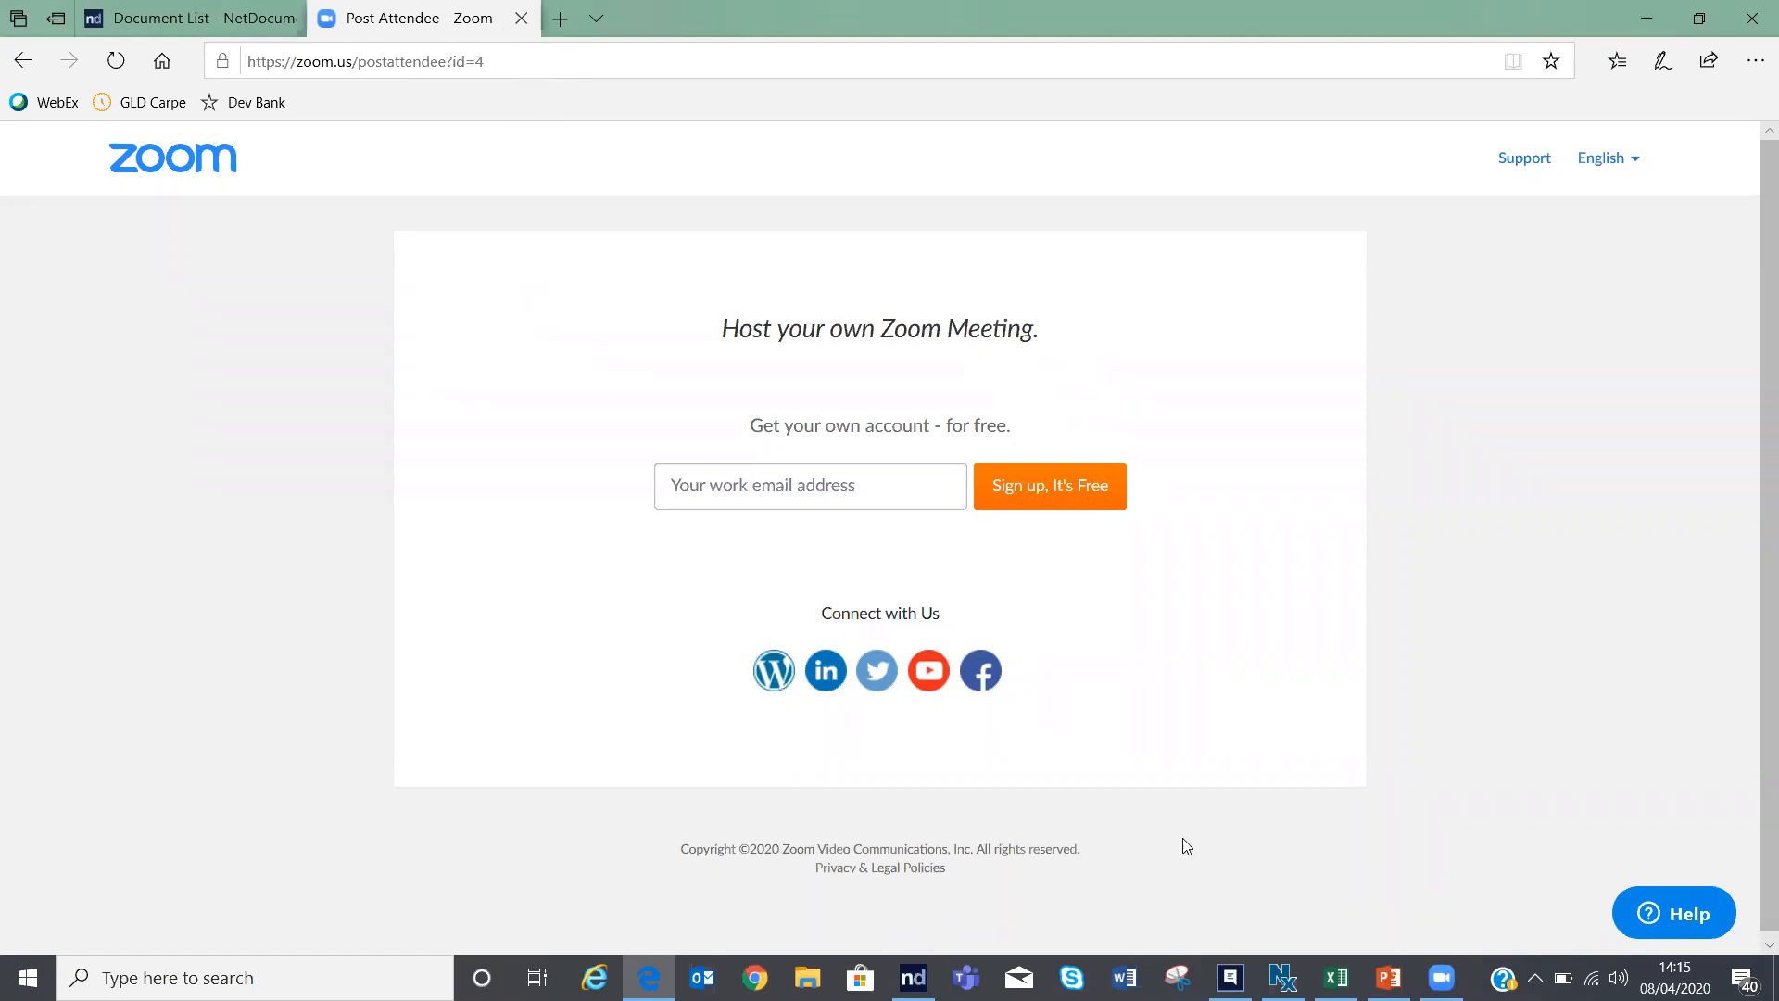
Step: Clear the stray text selection on the Zoom page and switch to the open Zoom window
left_click_drag(1179, 842, 897, 613)
left_click(1441, 978)
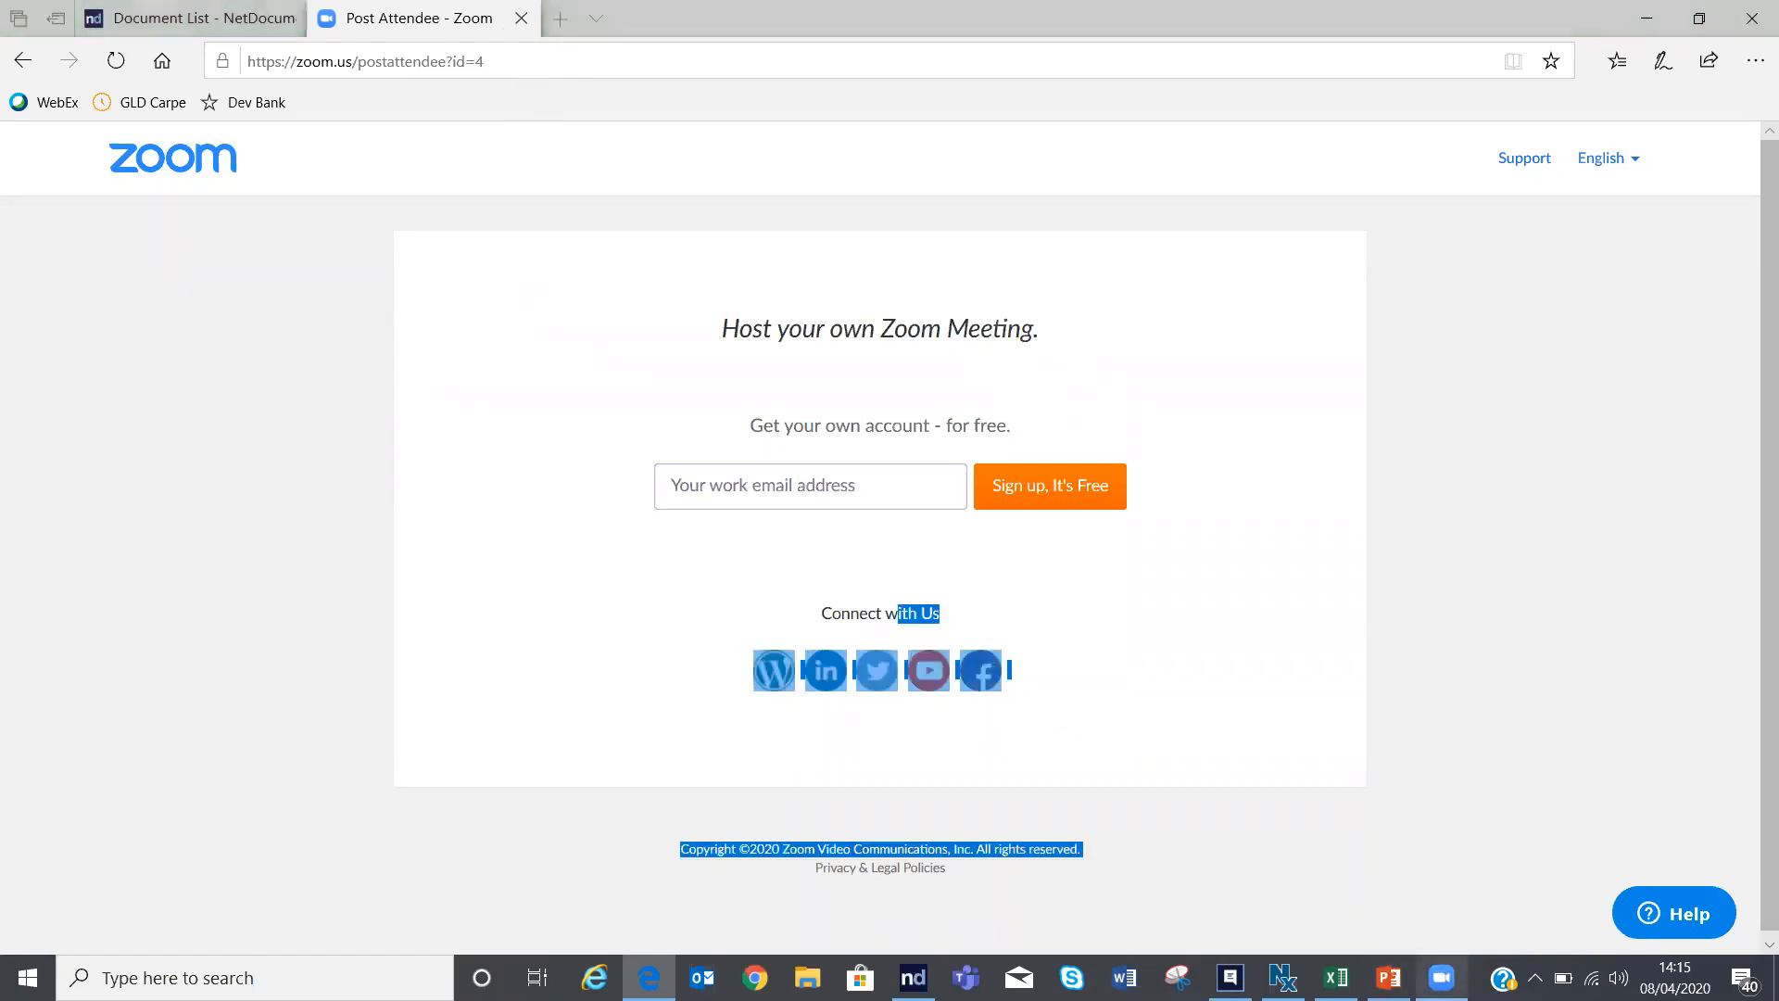
left_click(897, 782)
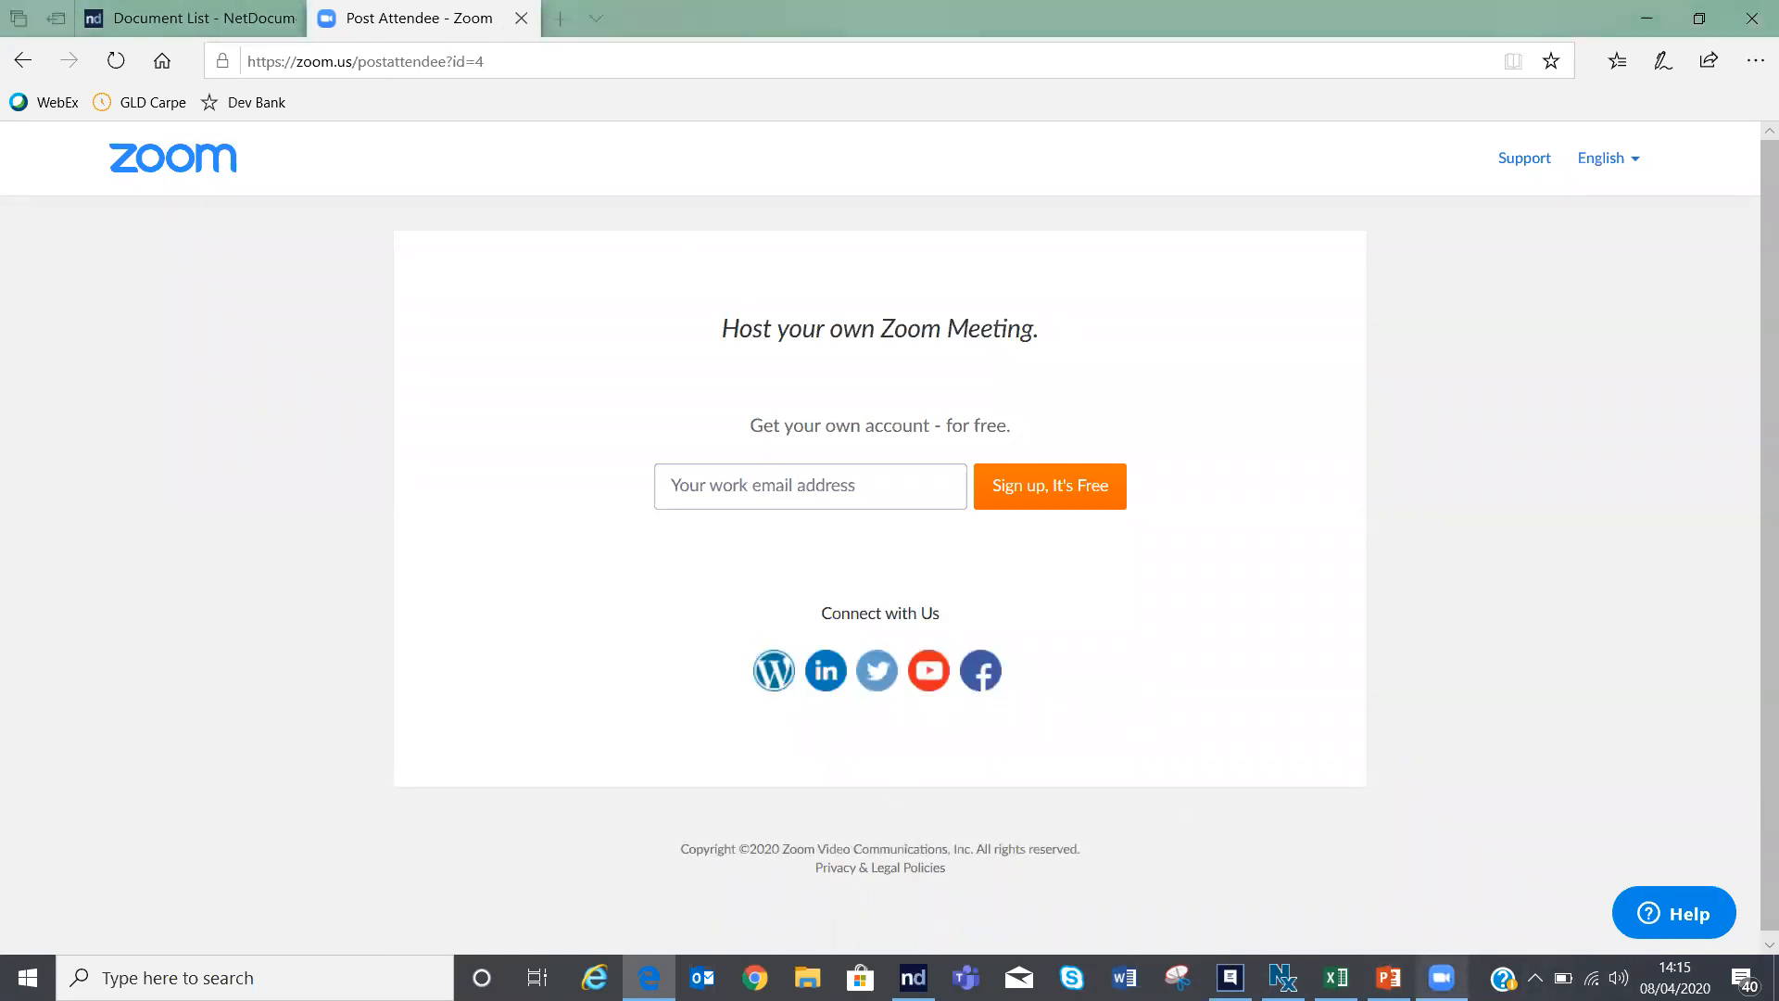
left_click(1440, 978)
right_click(1440, 977)
left_click(1401, 921)
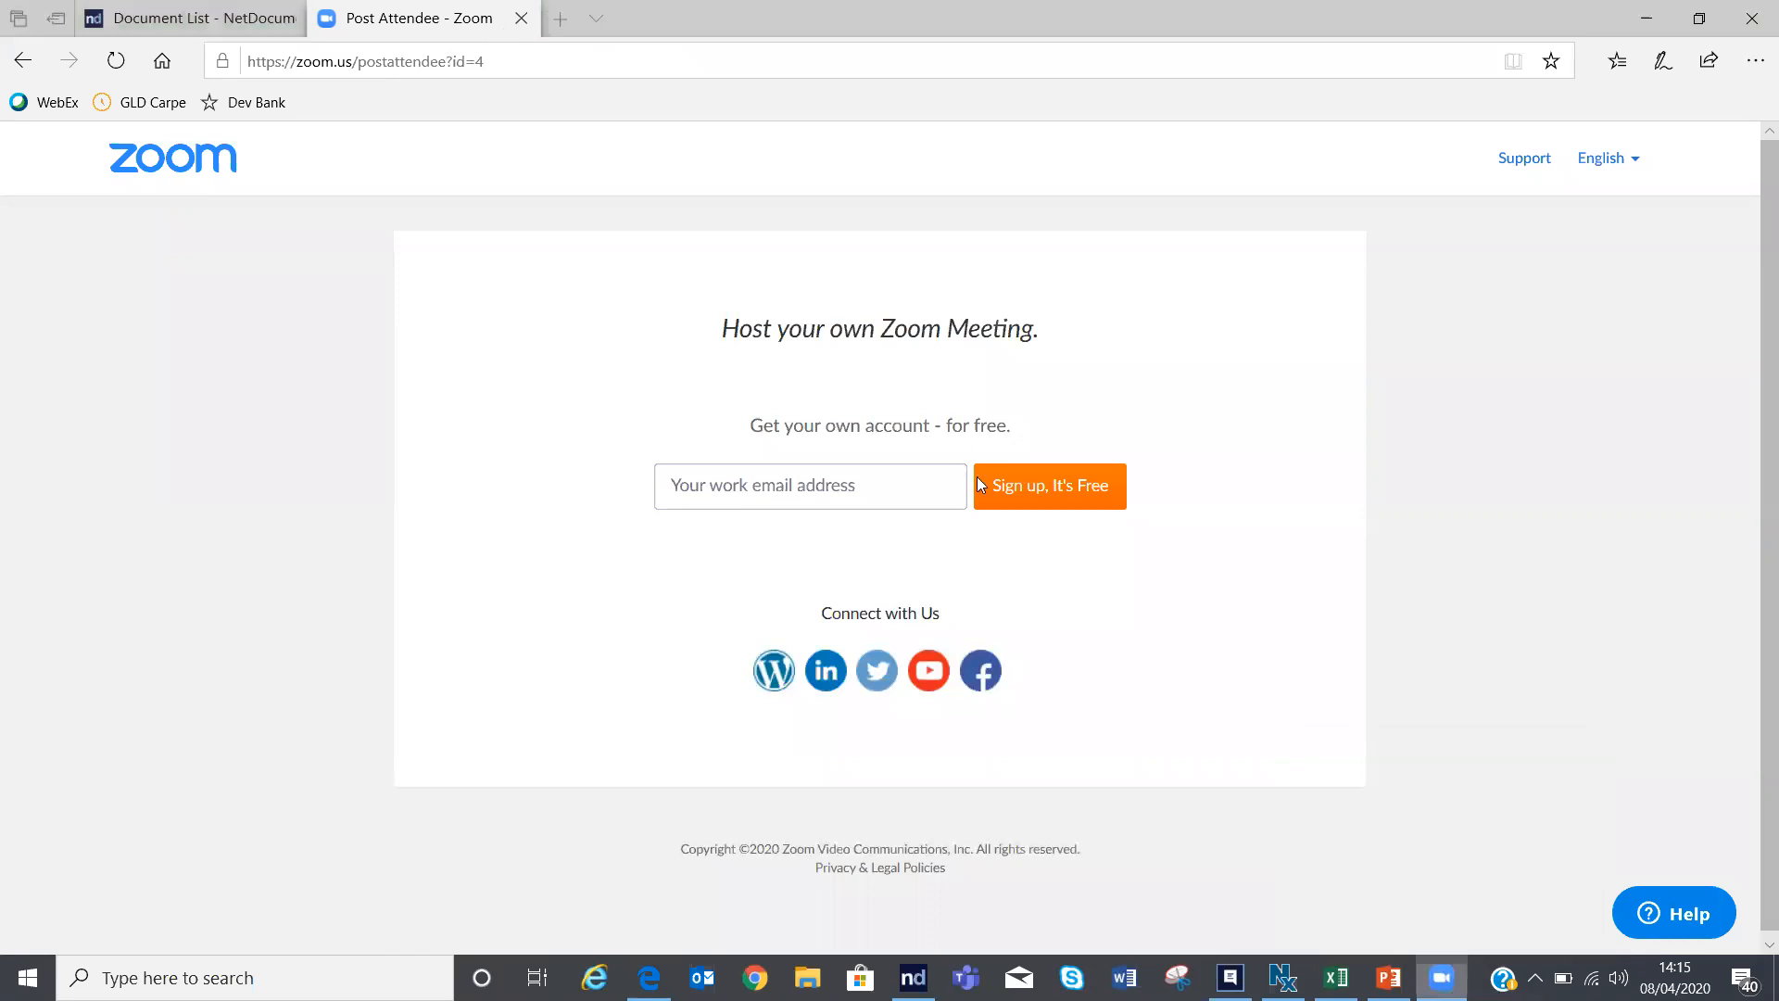
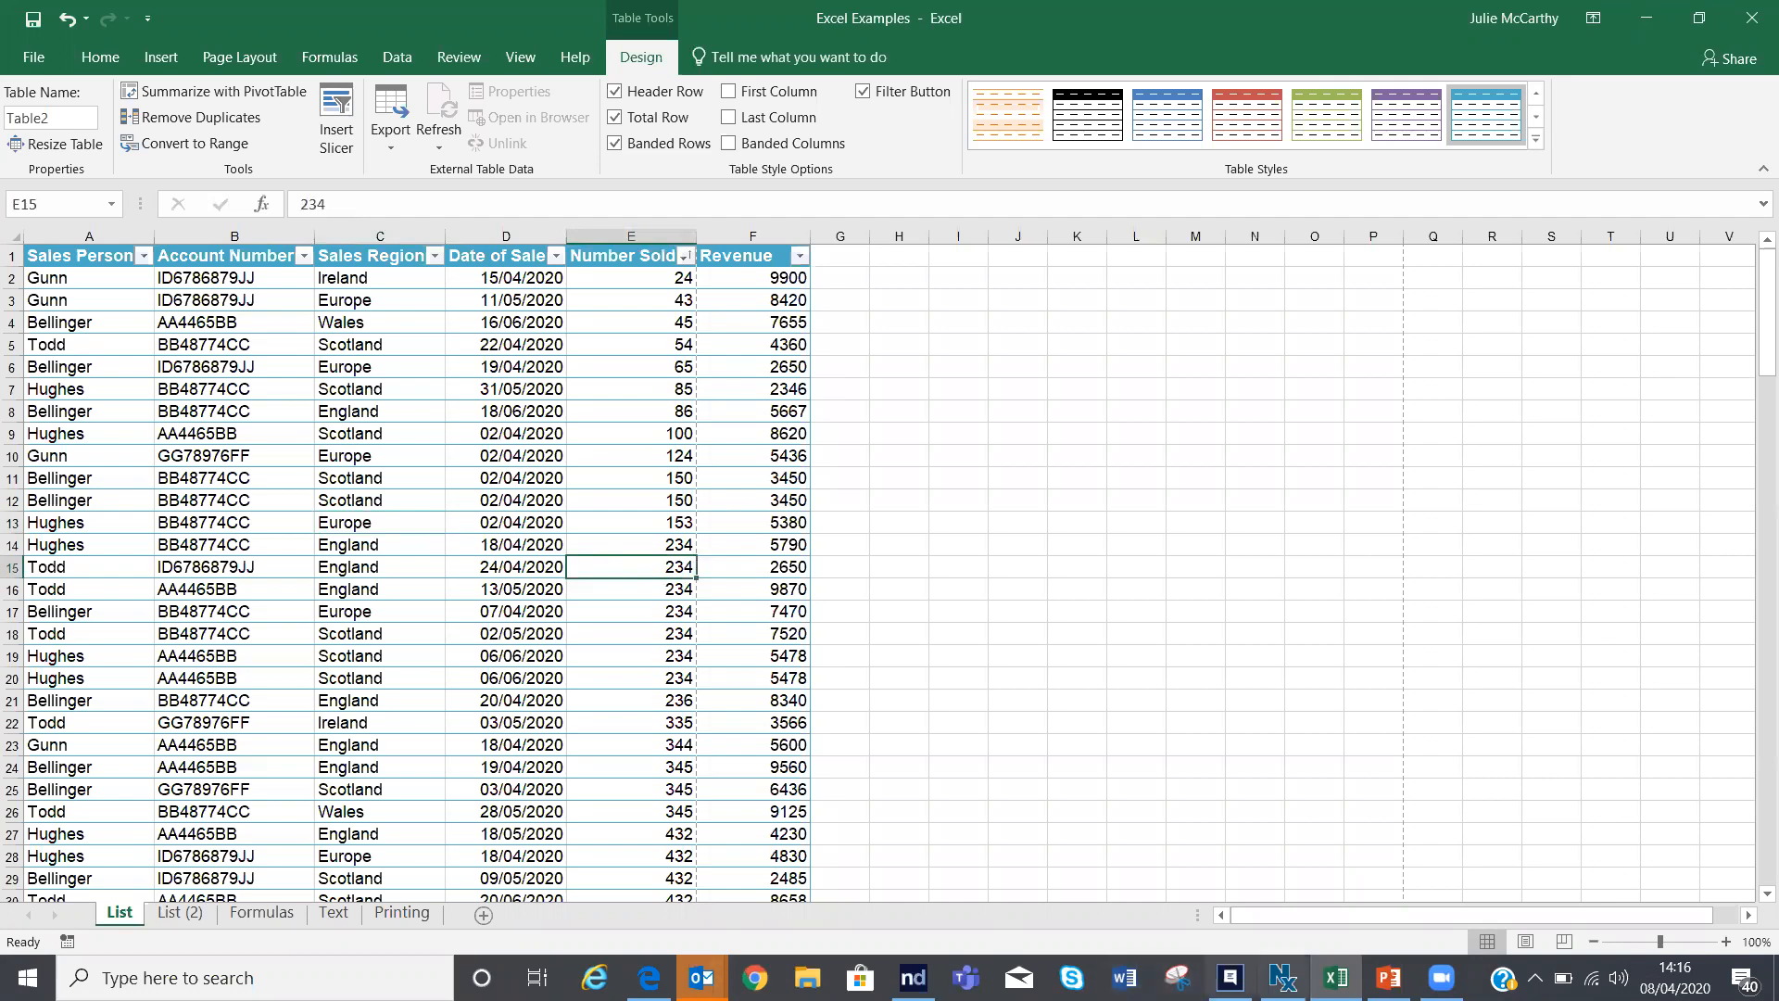
left_click(1442, 978)
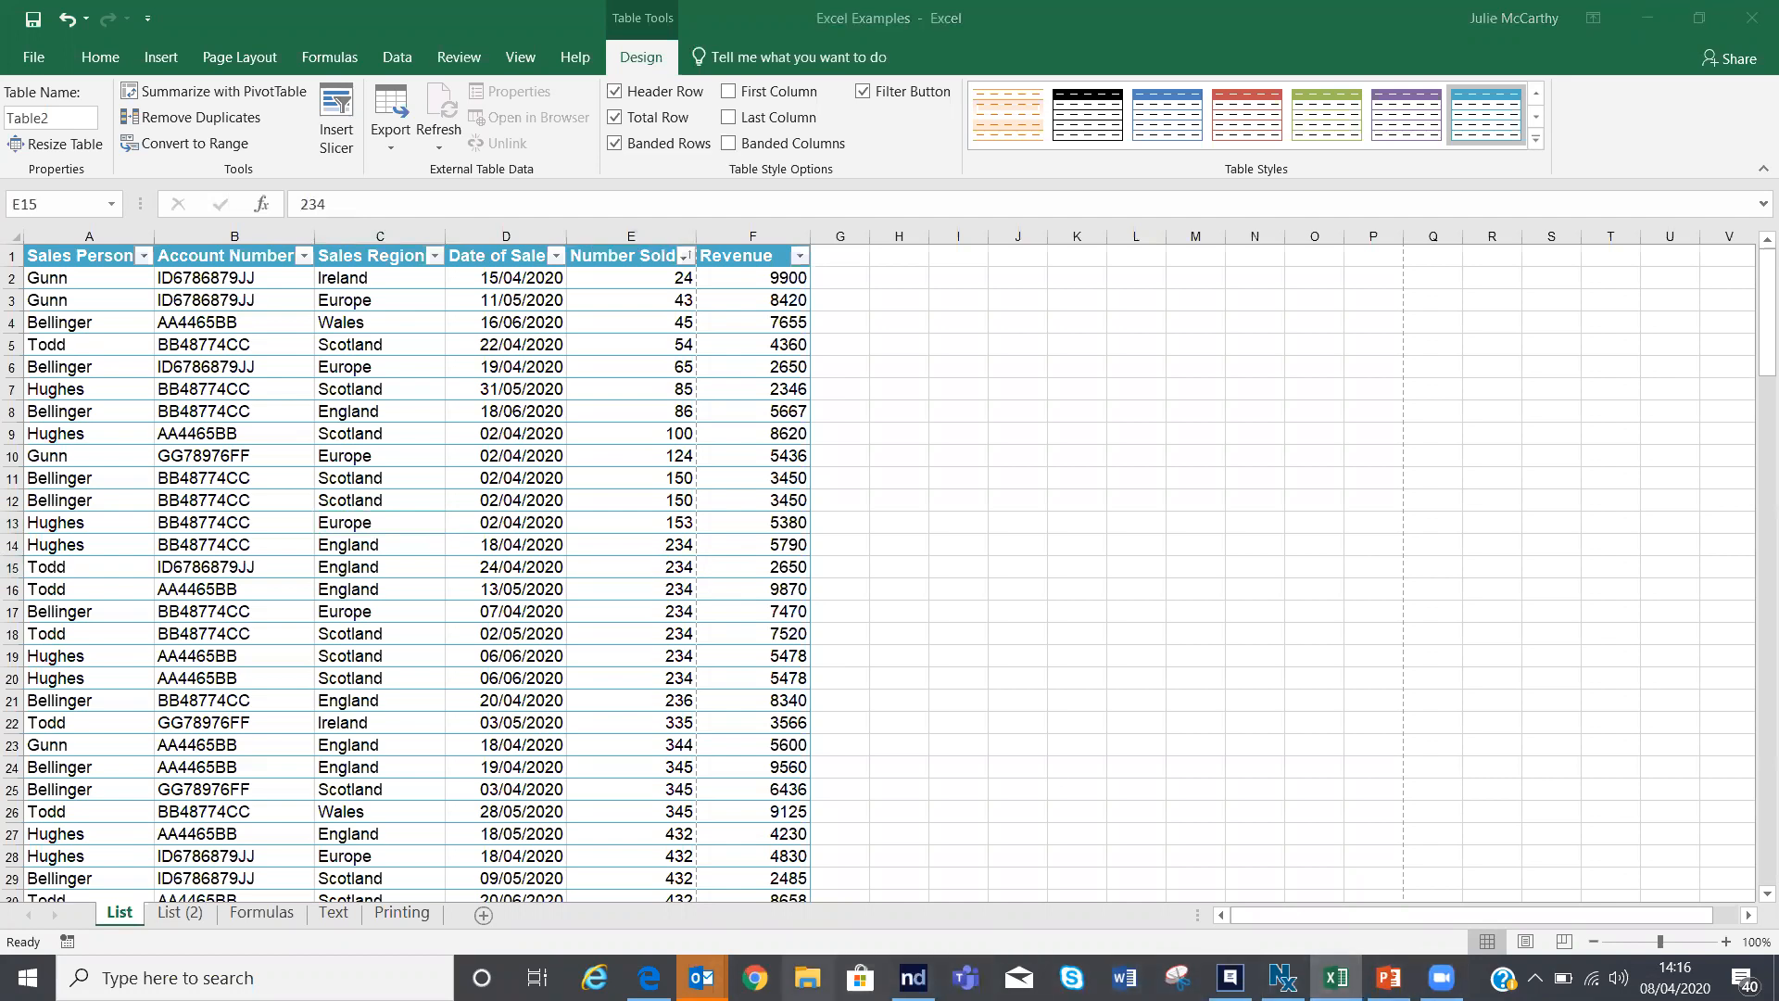
mouse_move(701, 977)
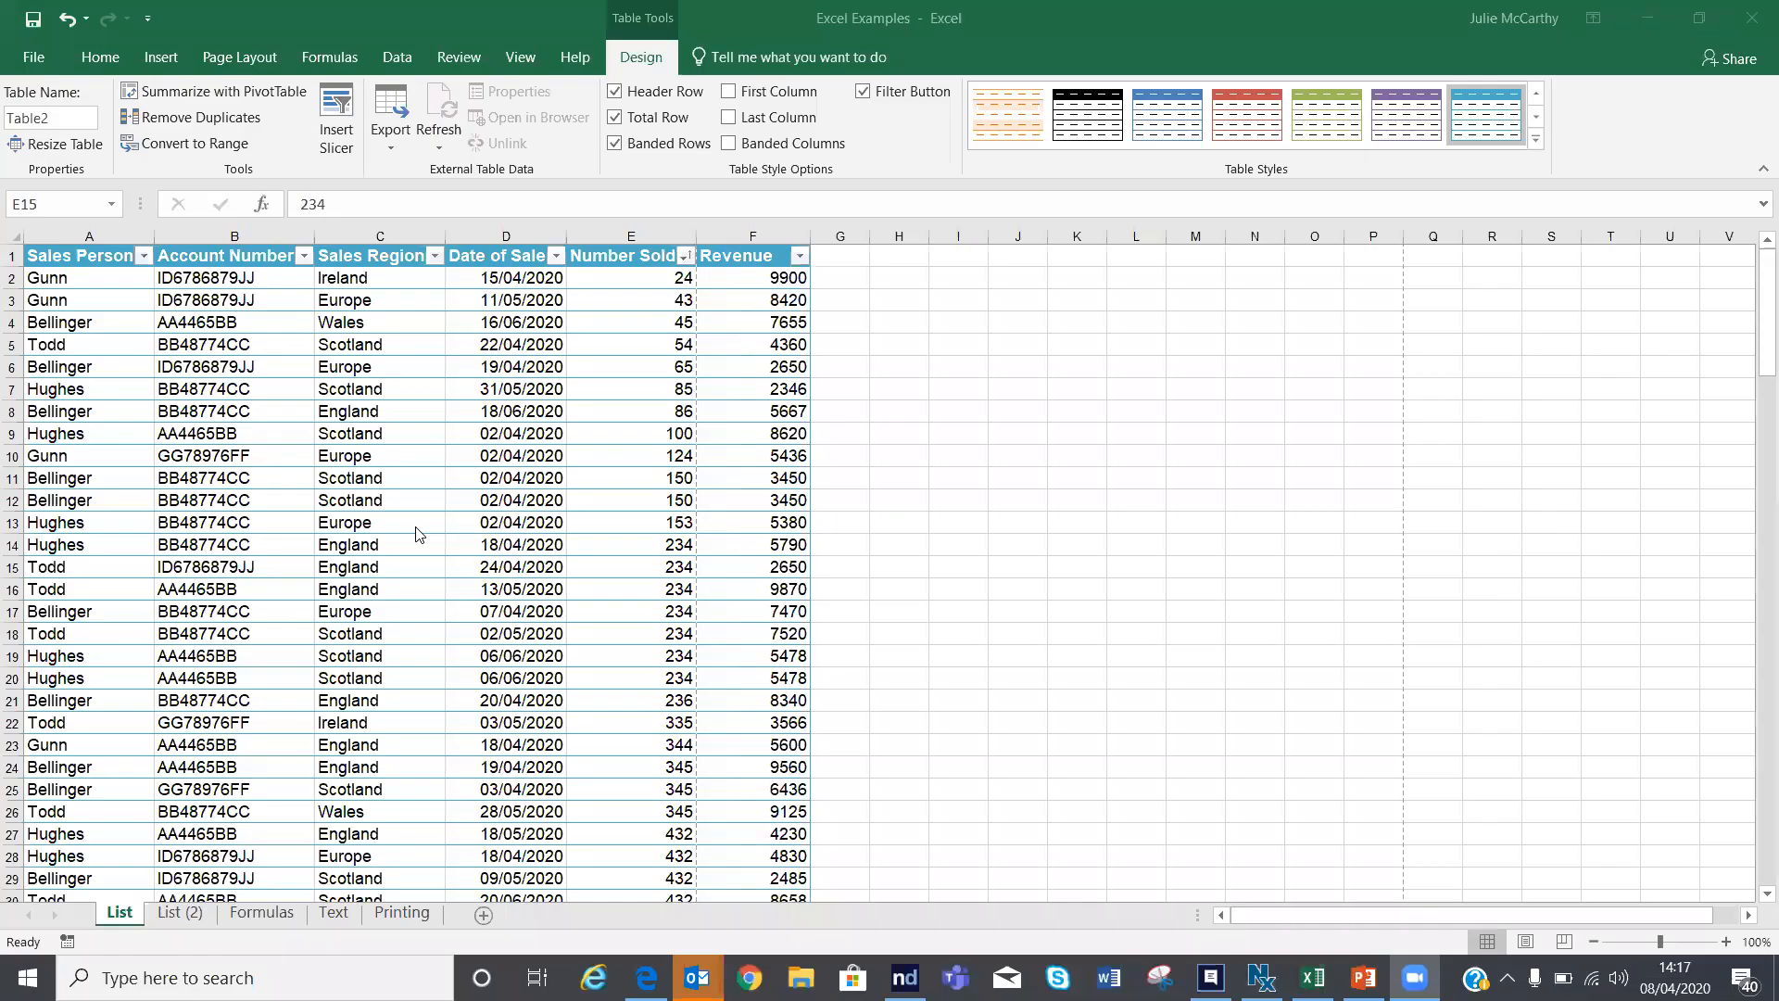
left_click(462, 598)
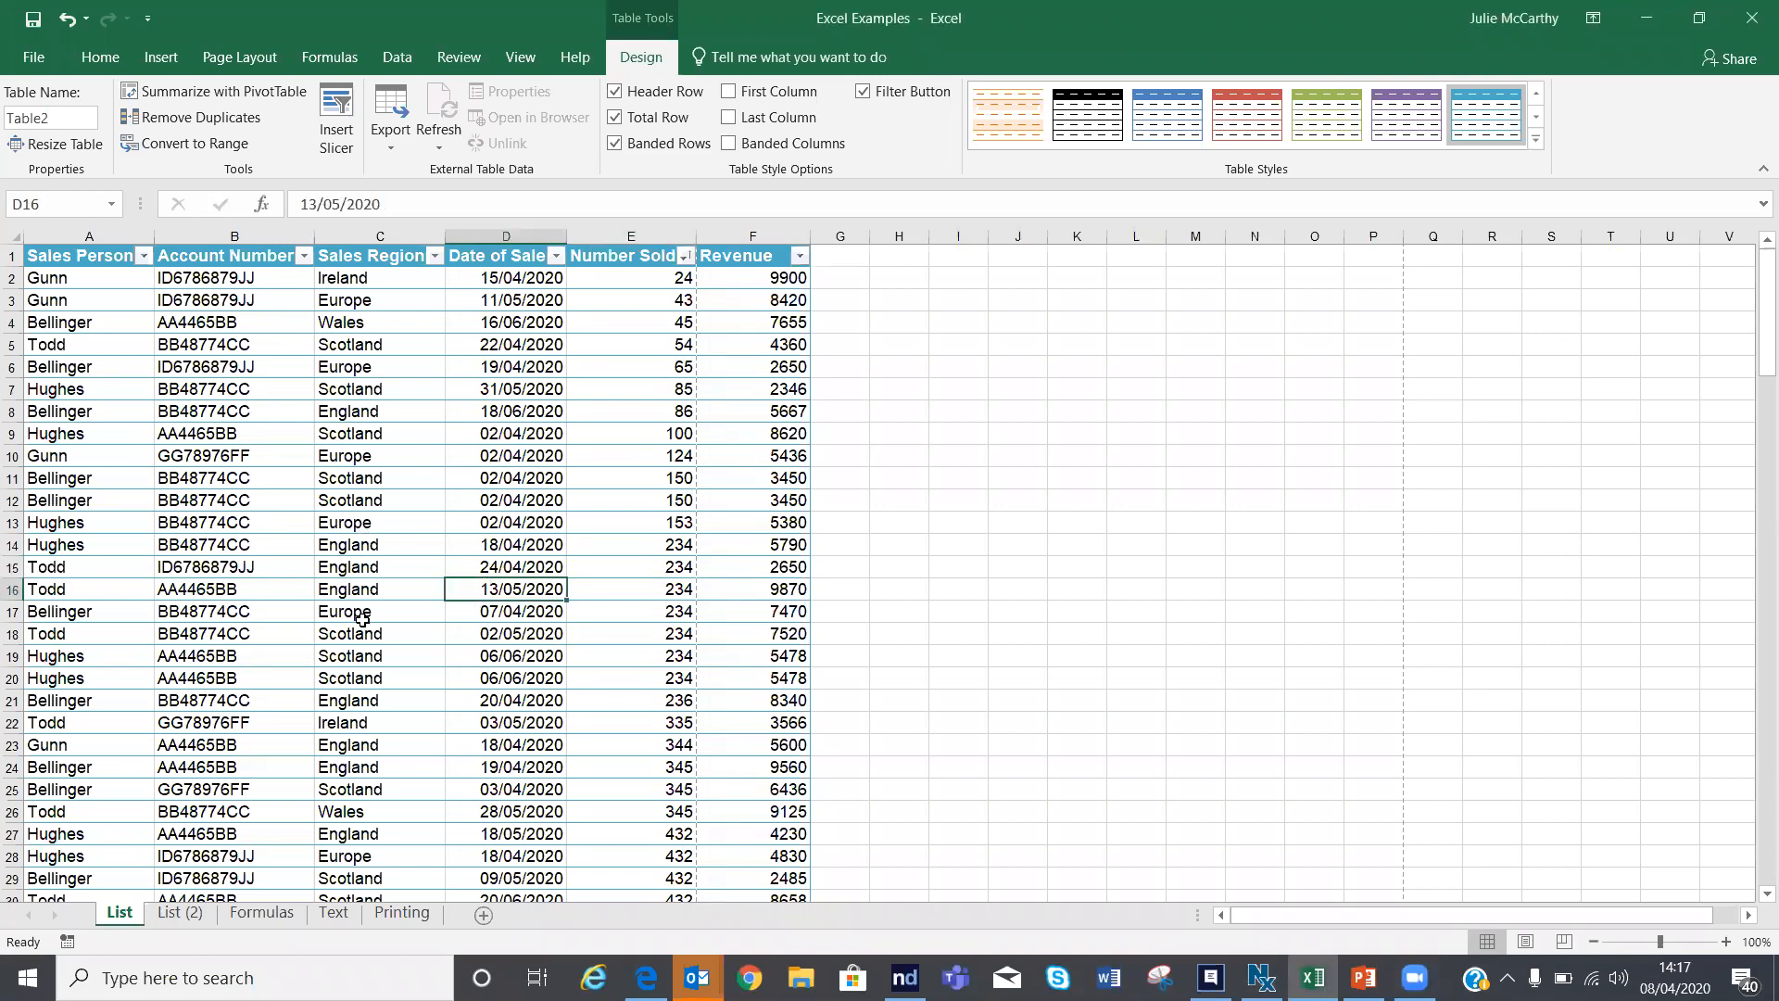
key("Left")
key("Up")
key("Up")
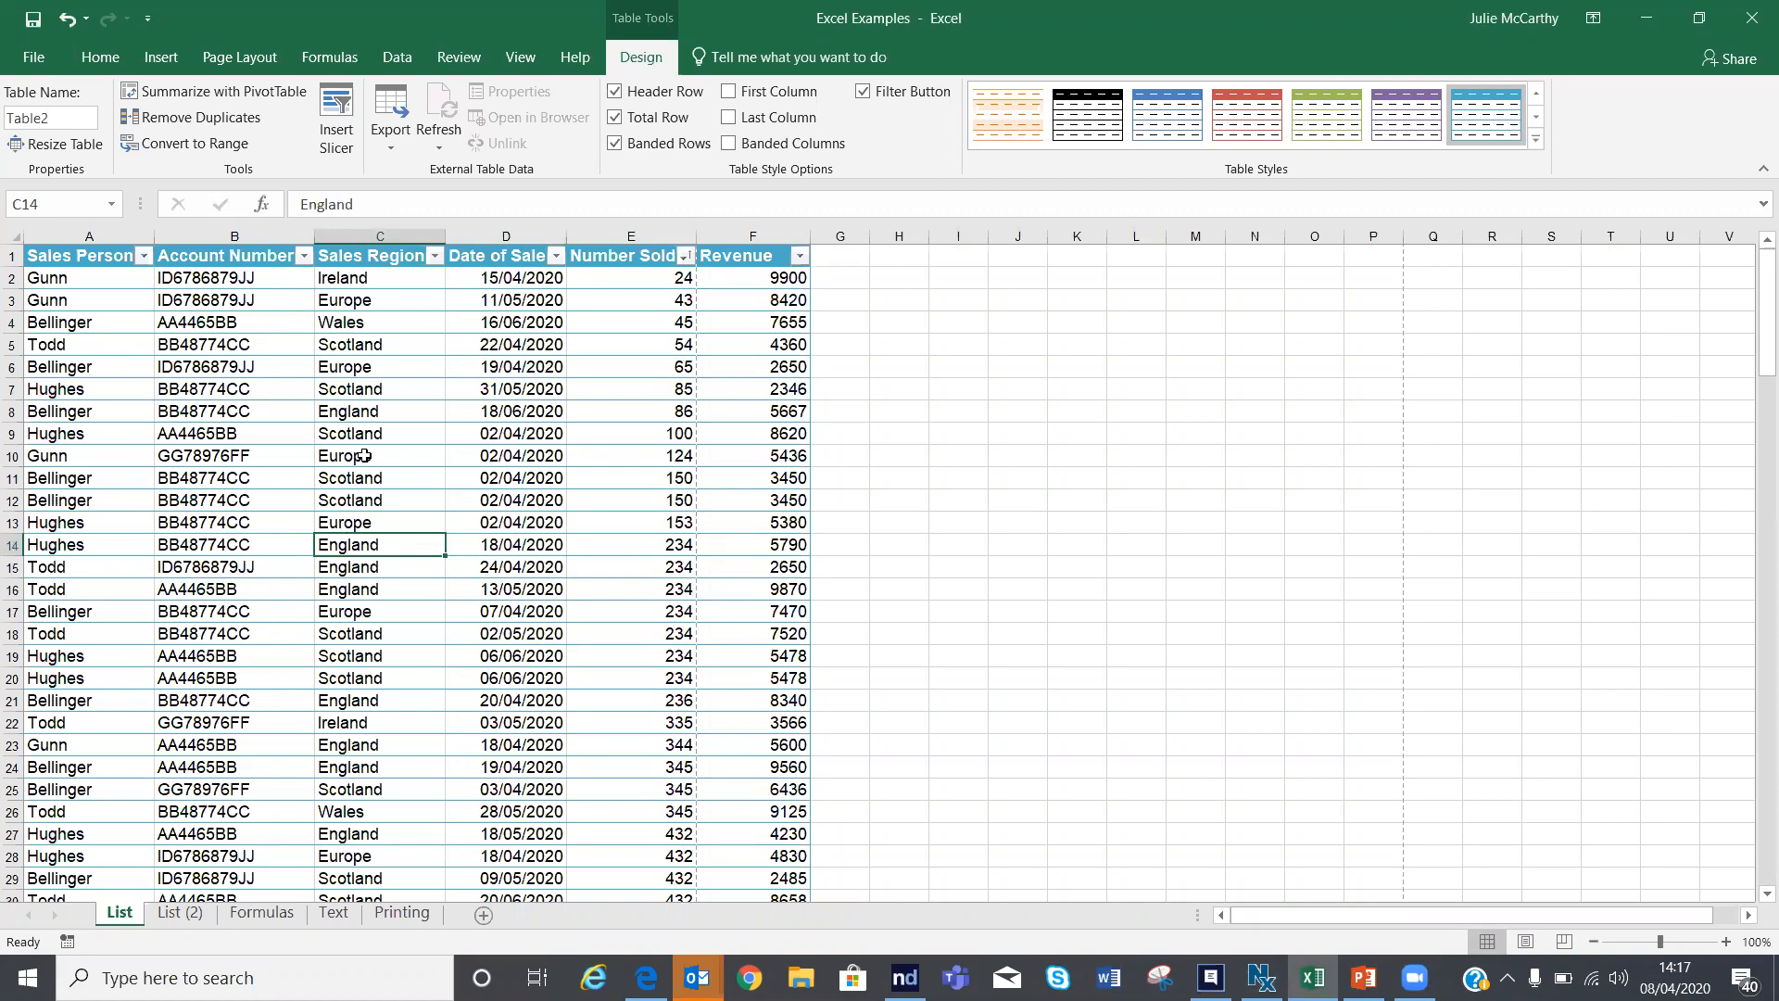
left_click(435, 256)
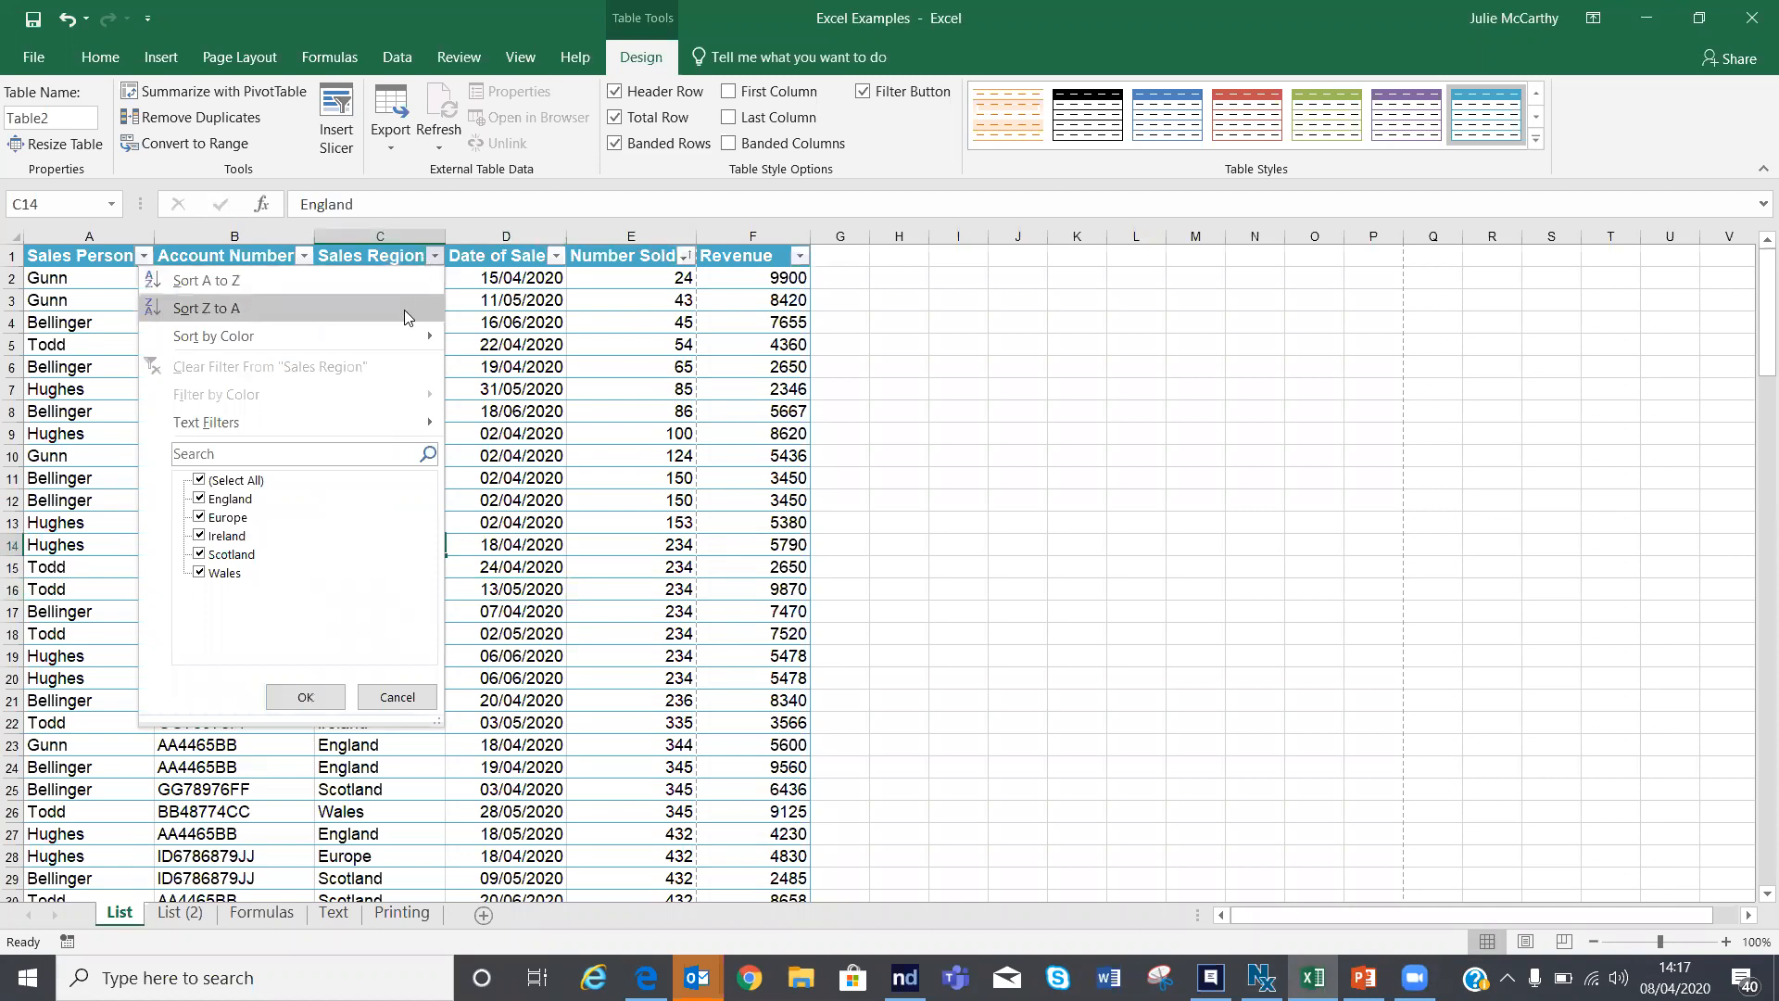
left_click(509, 344)
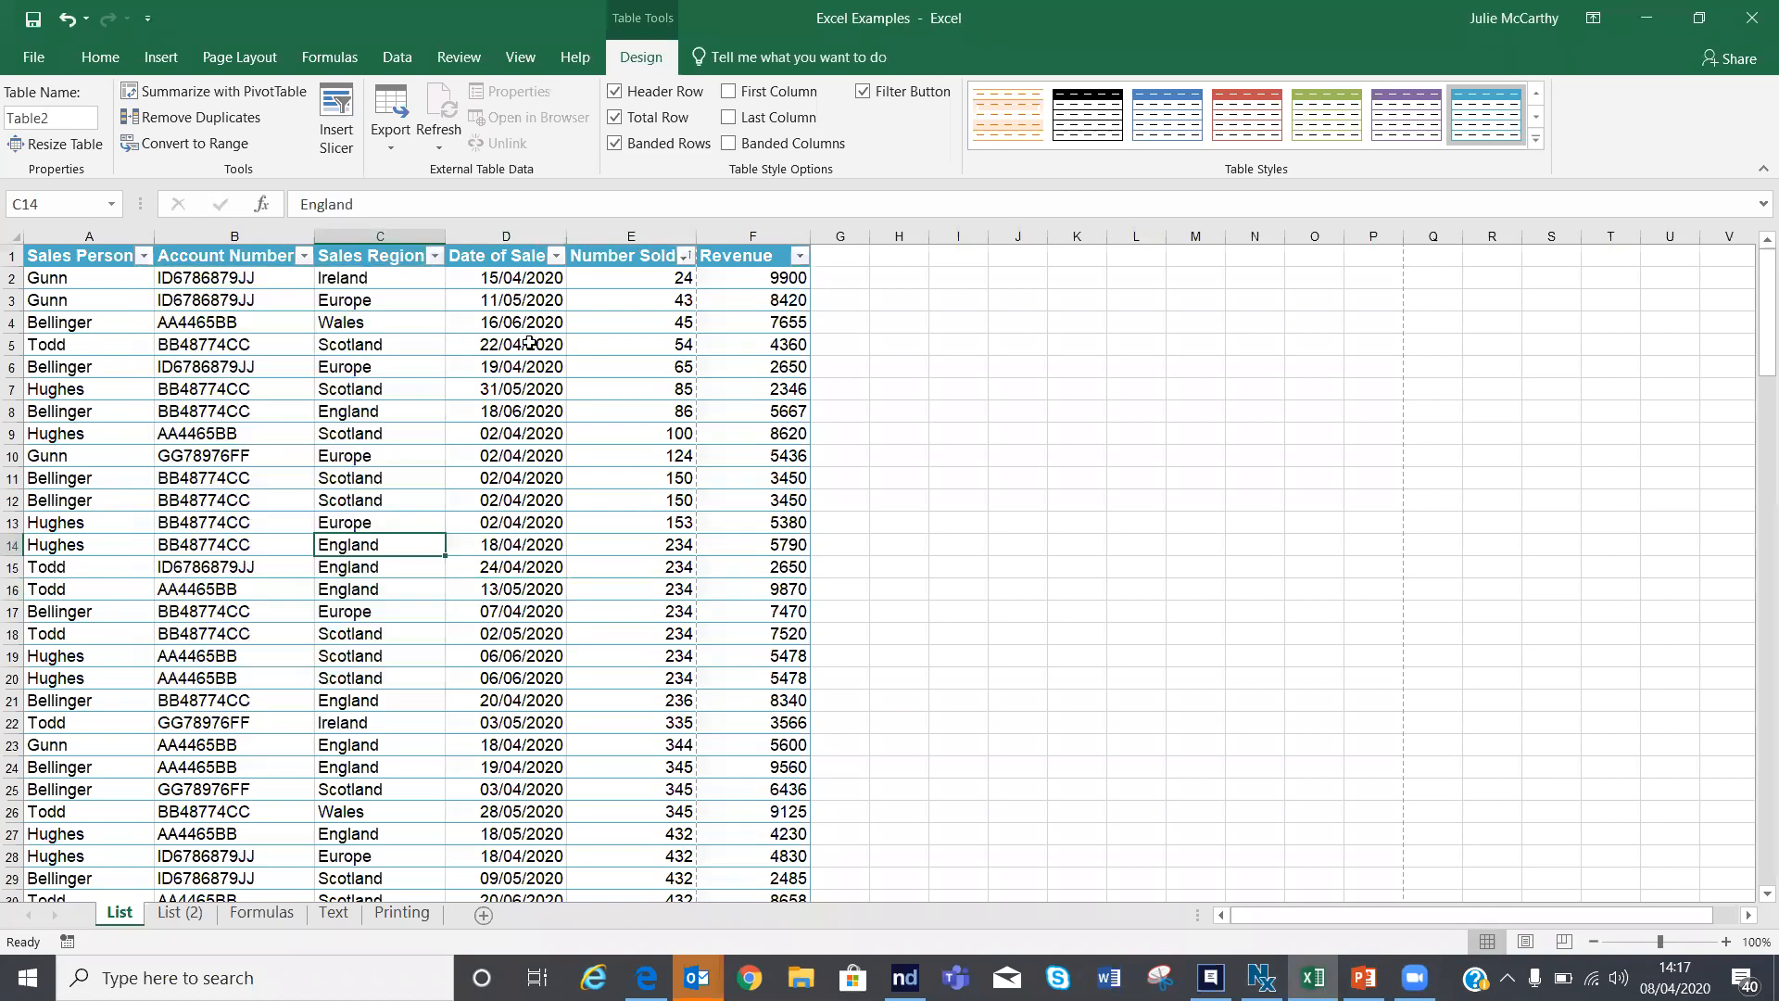
left_click(506, 390)
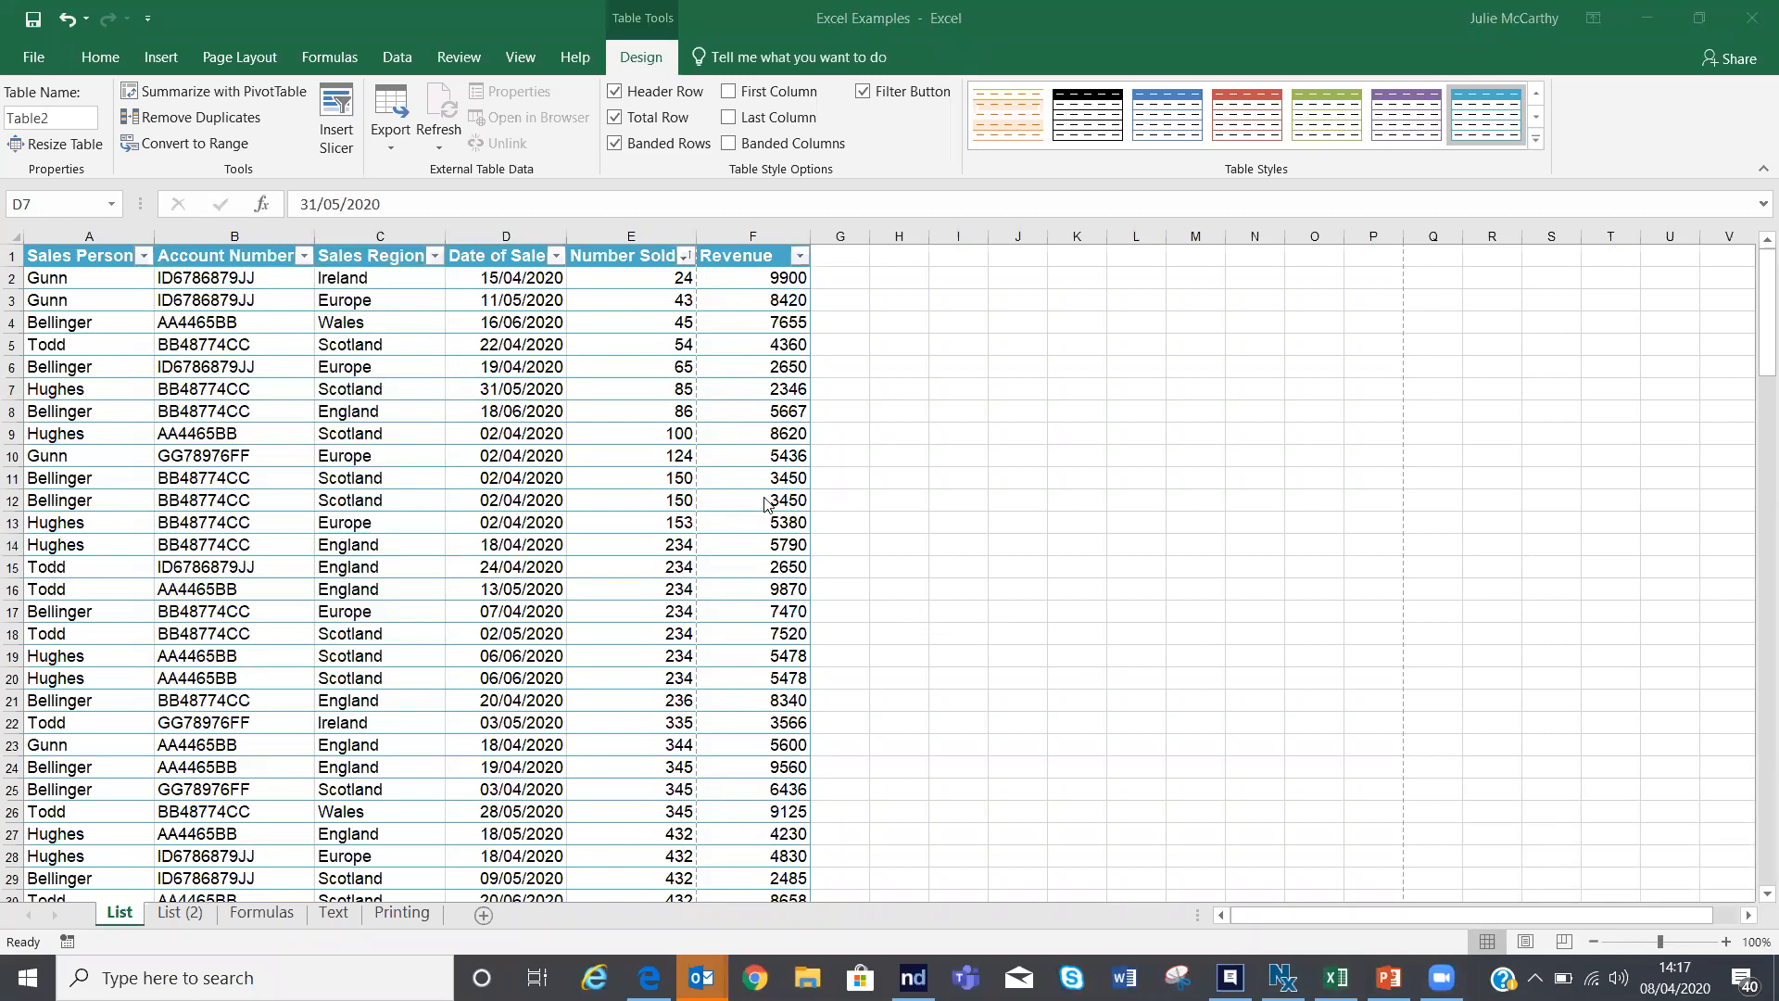
left_click(490, 383)
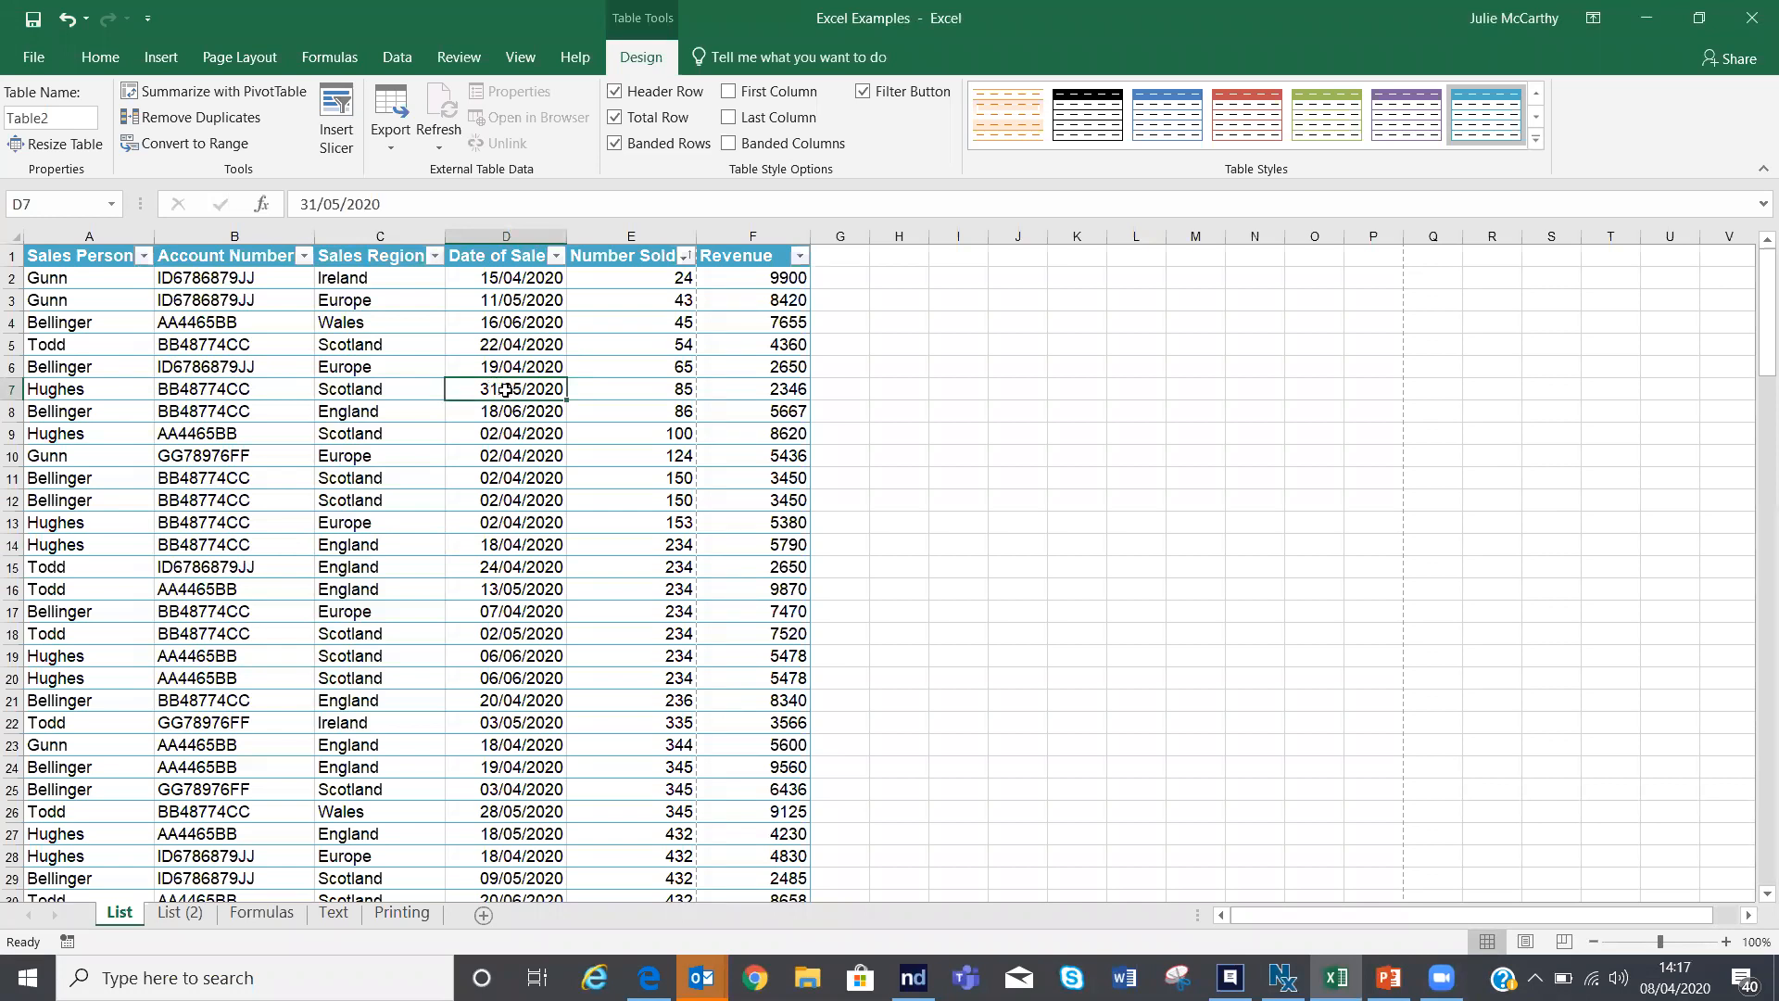
Step: Sort the table by Revenue from smallest to largest
left_click(433, 258)
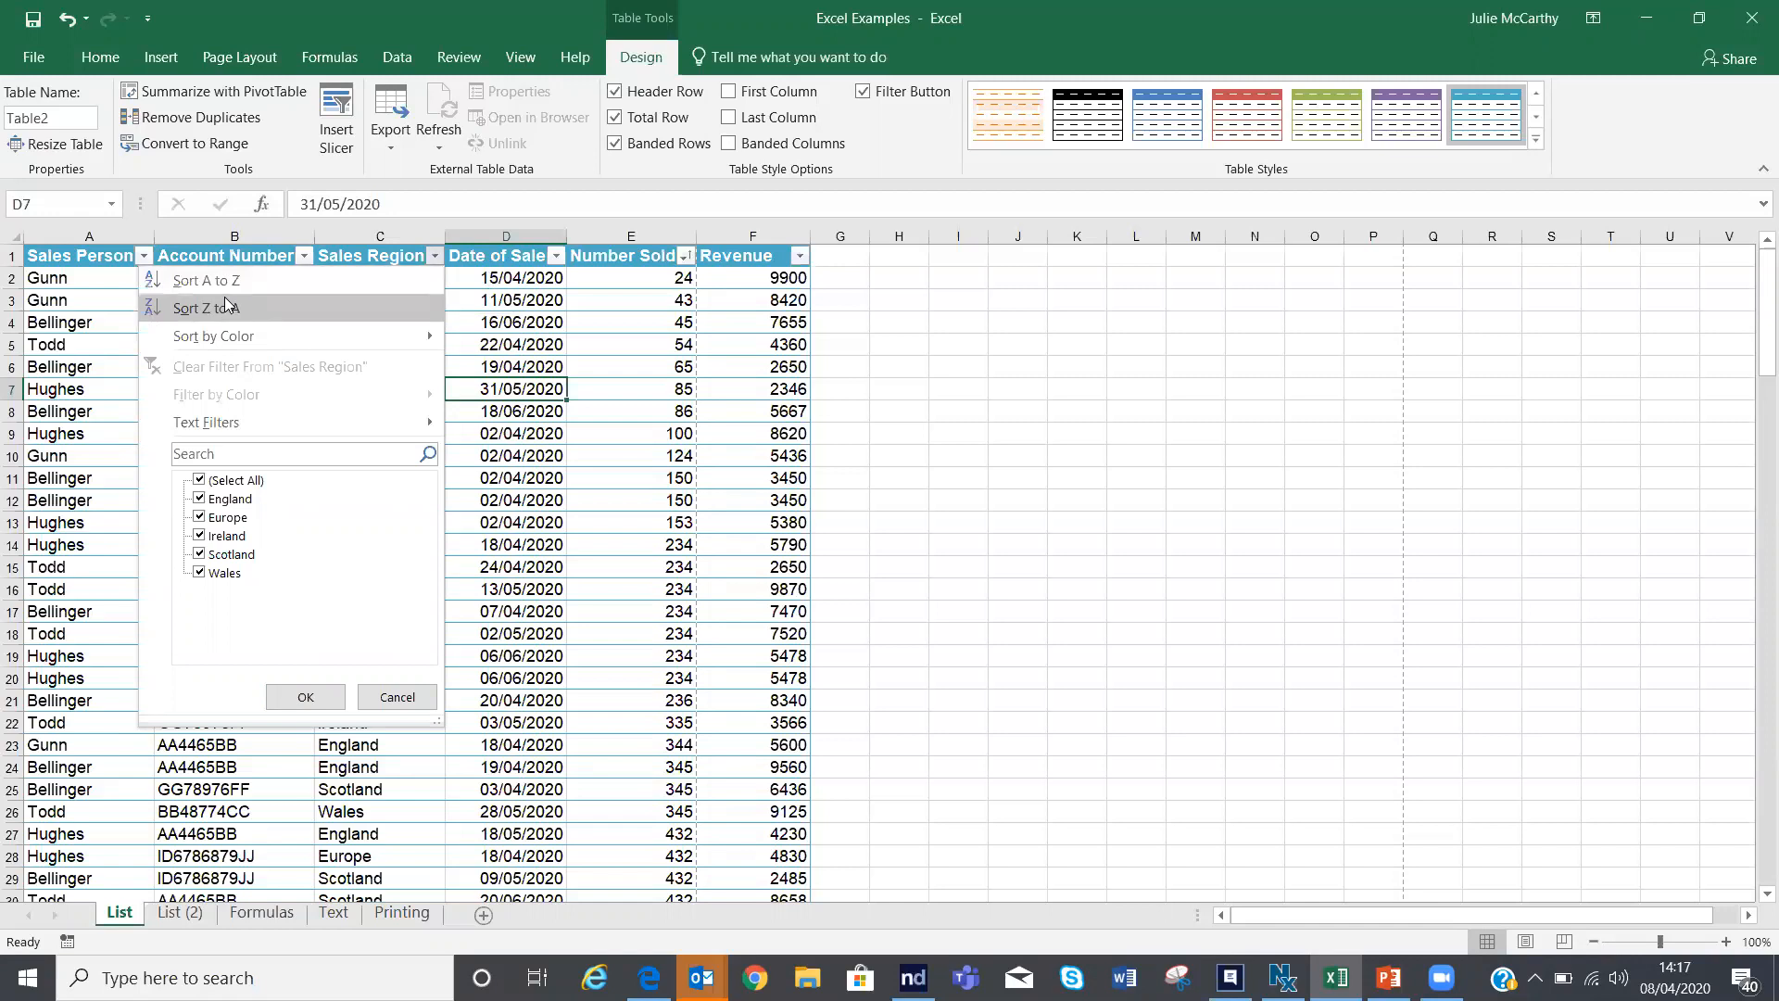
left_click(737, 281)
left_click(800, 256)
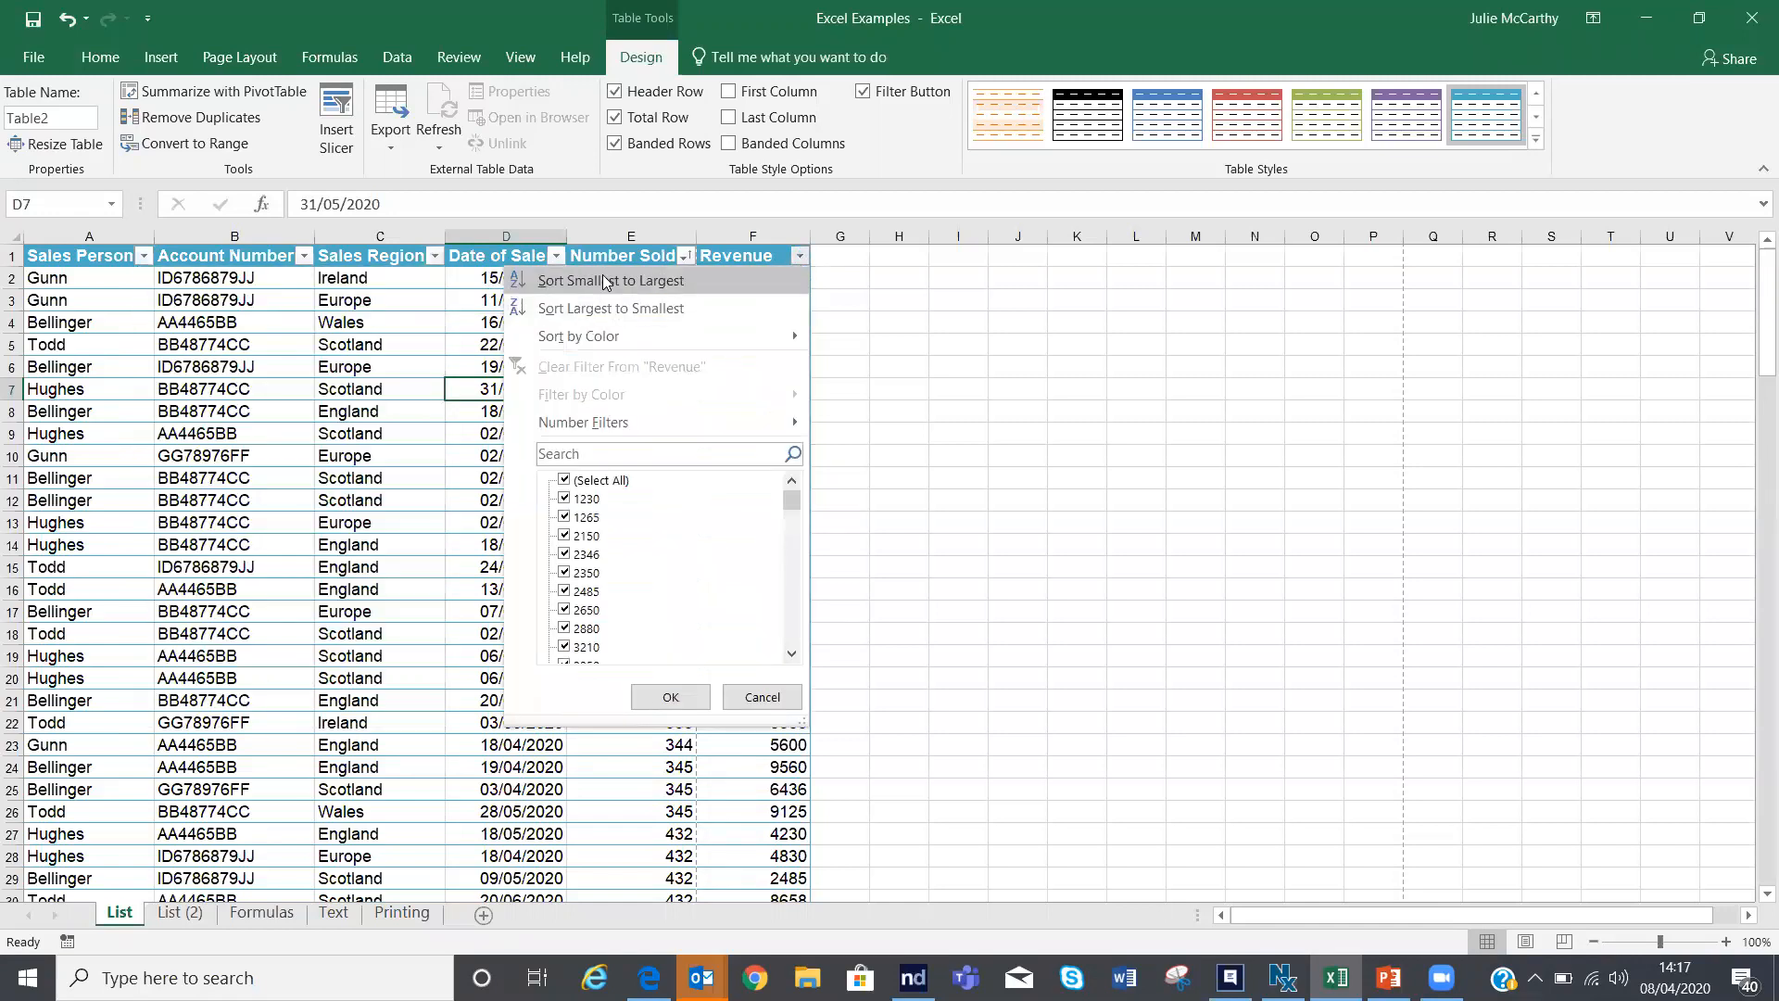
left_click(608, 284)
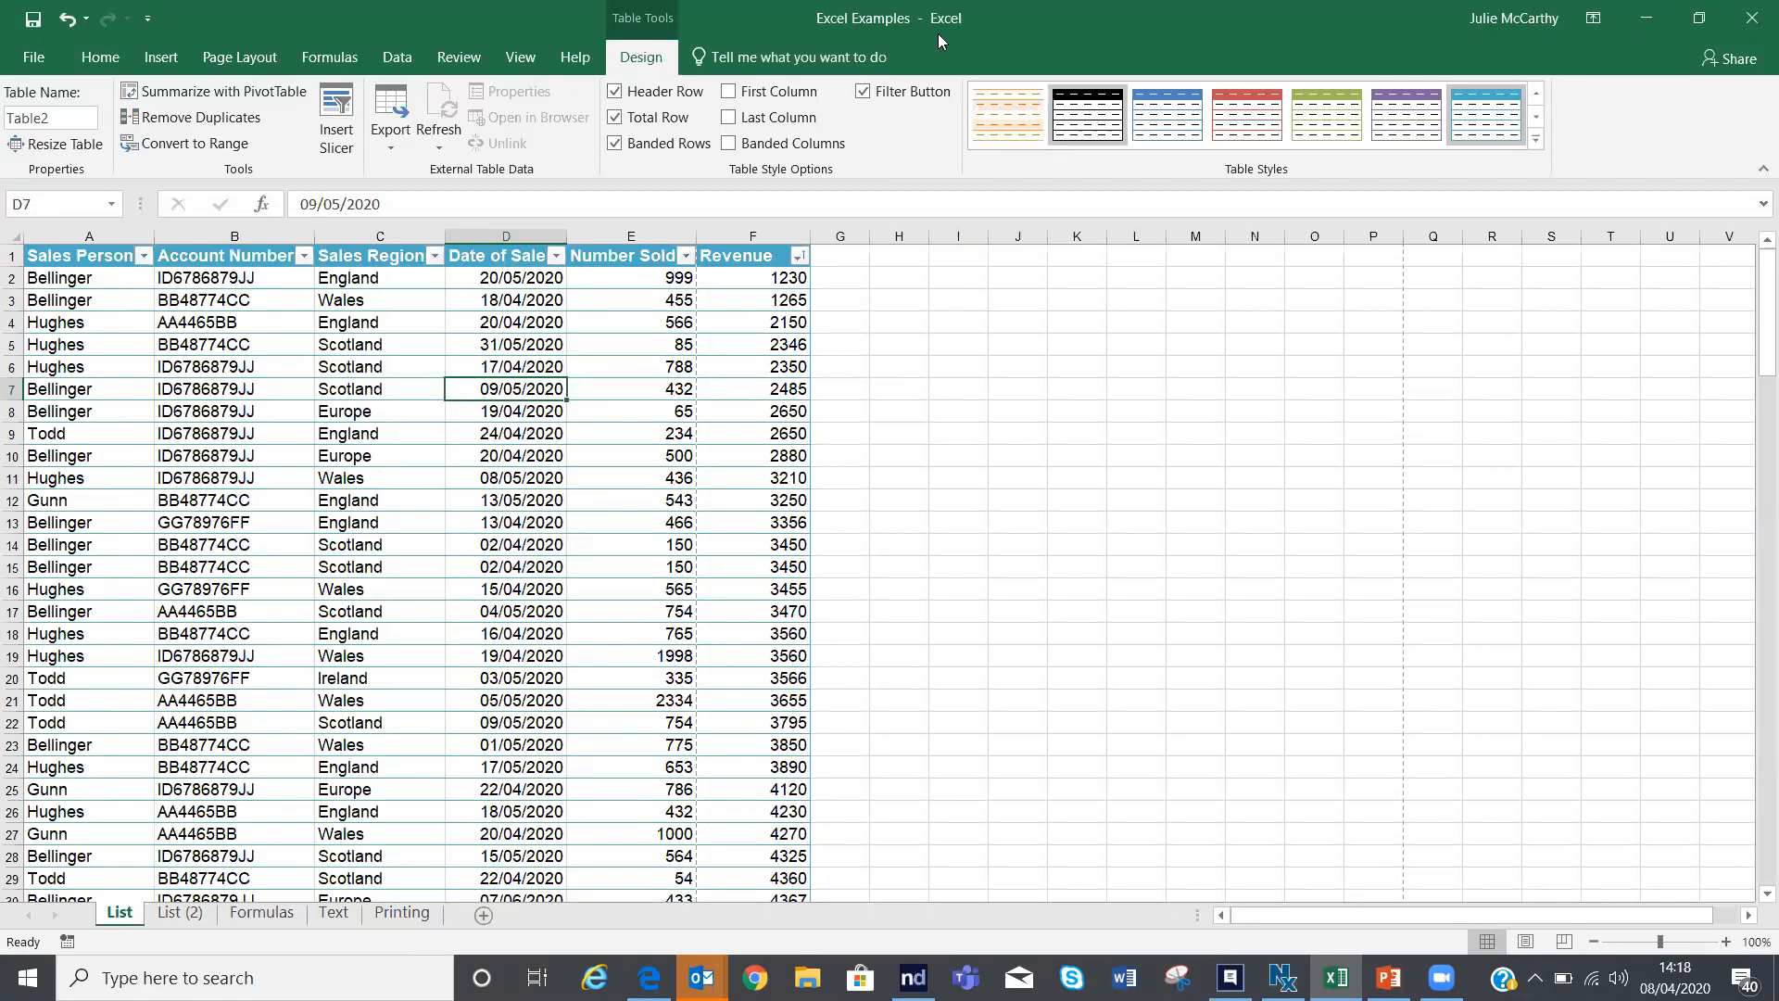
Step: Insert a Sales Region slicer, place it beside the table near its header row and filter the list to Scotland
left_click(337, 130)
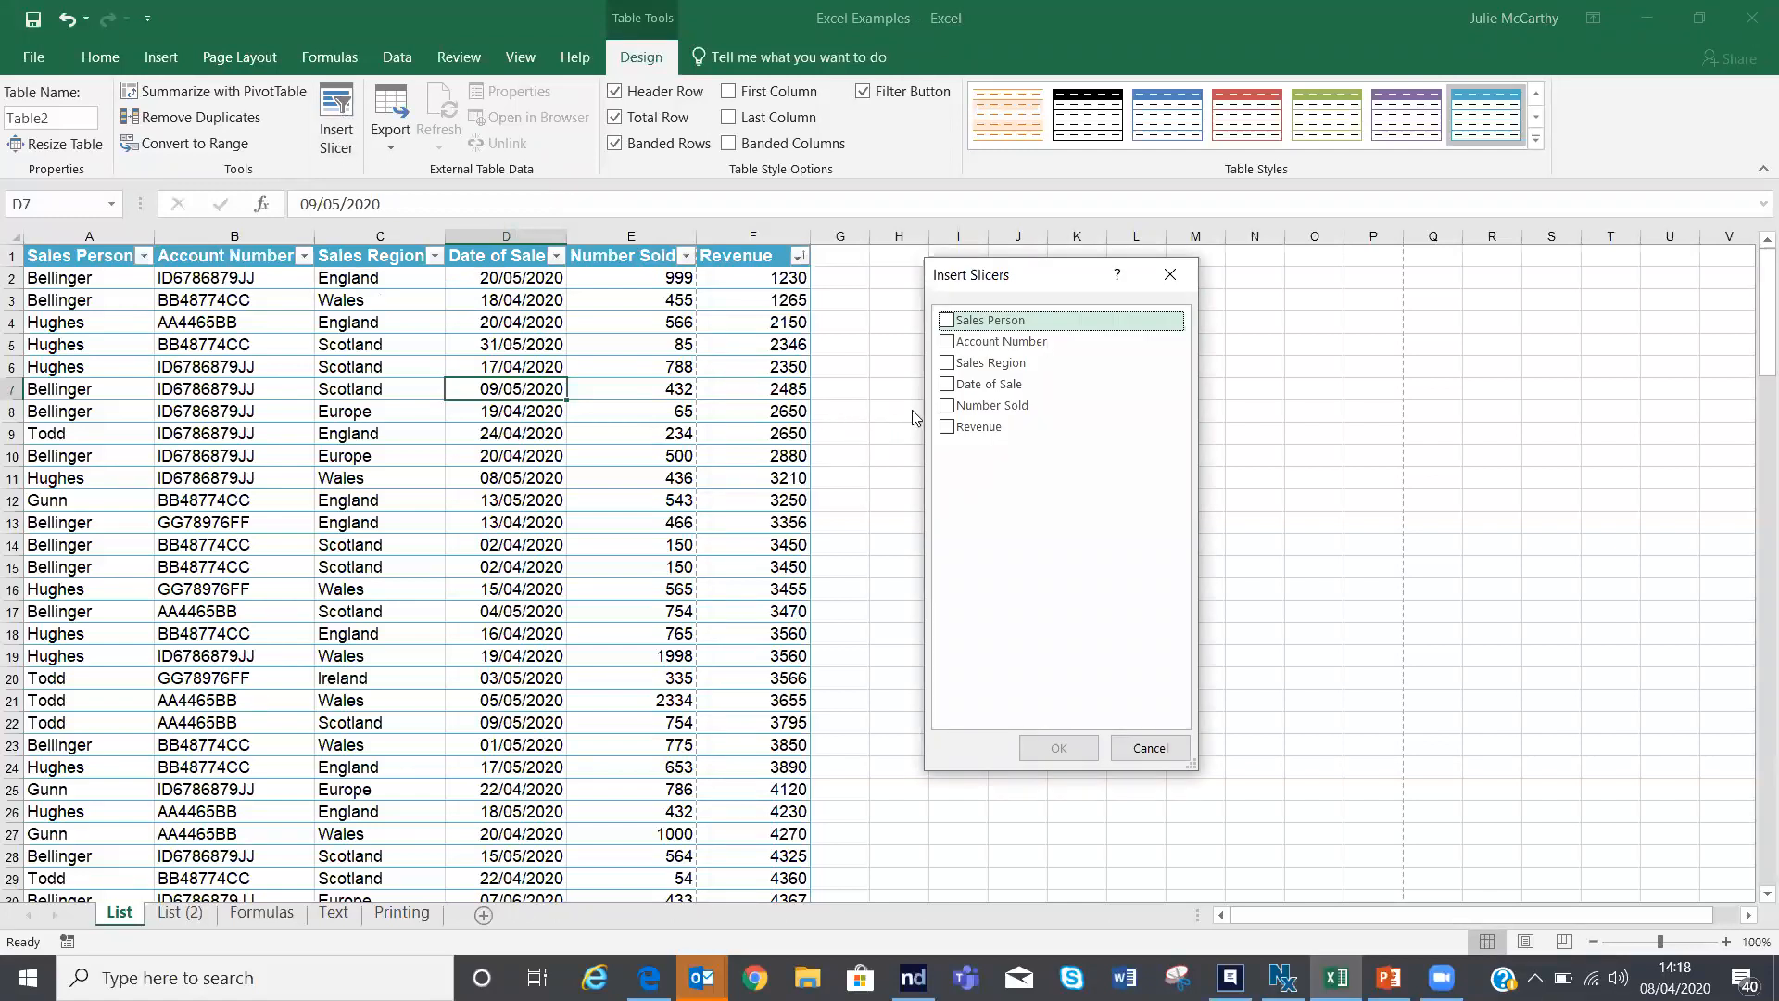
left_click(983, 363)
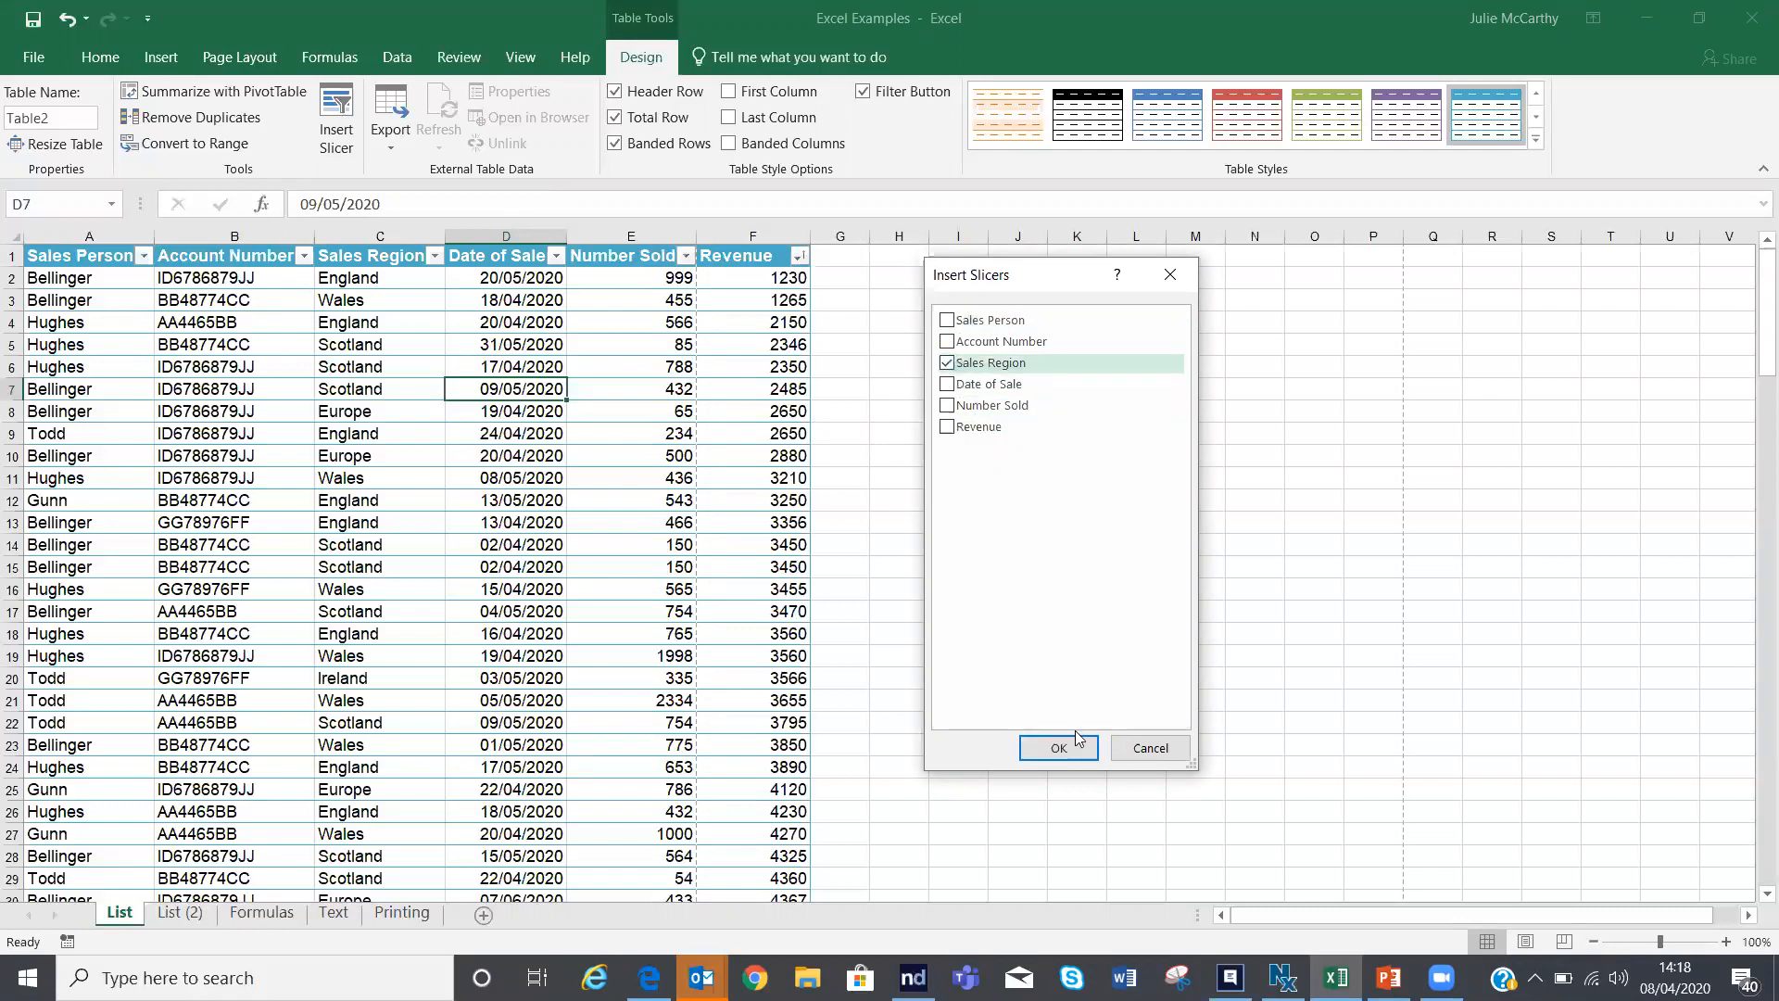
left_click(1065, 752)
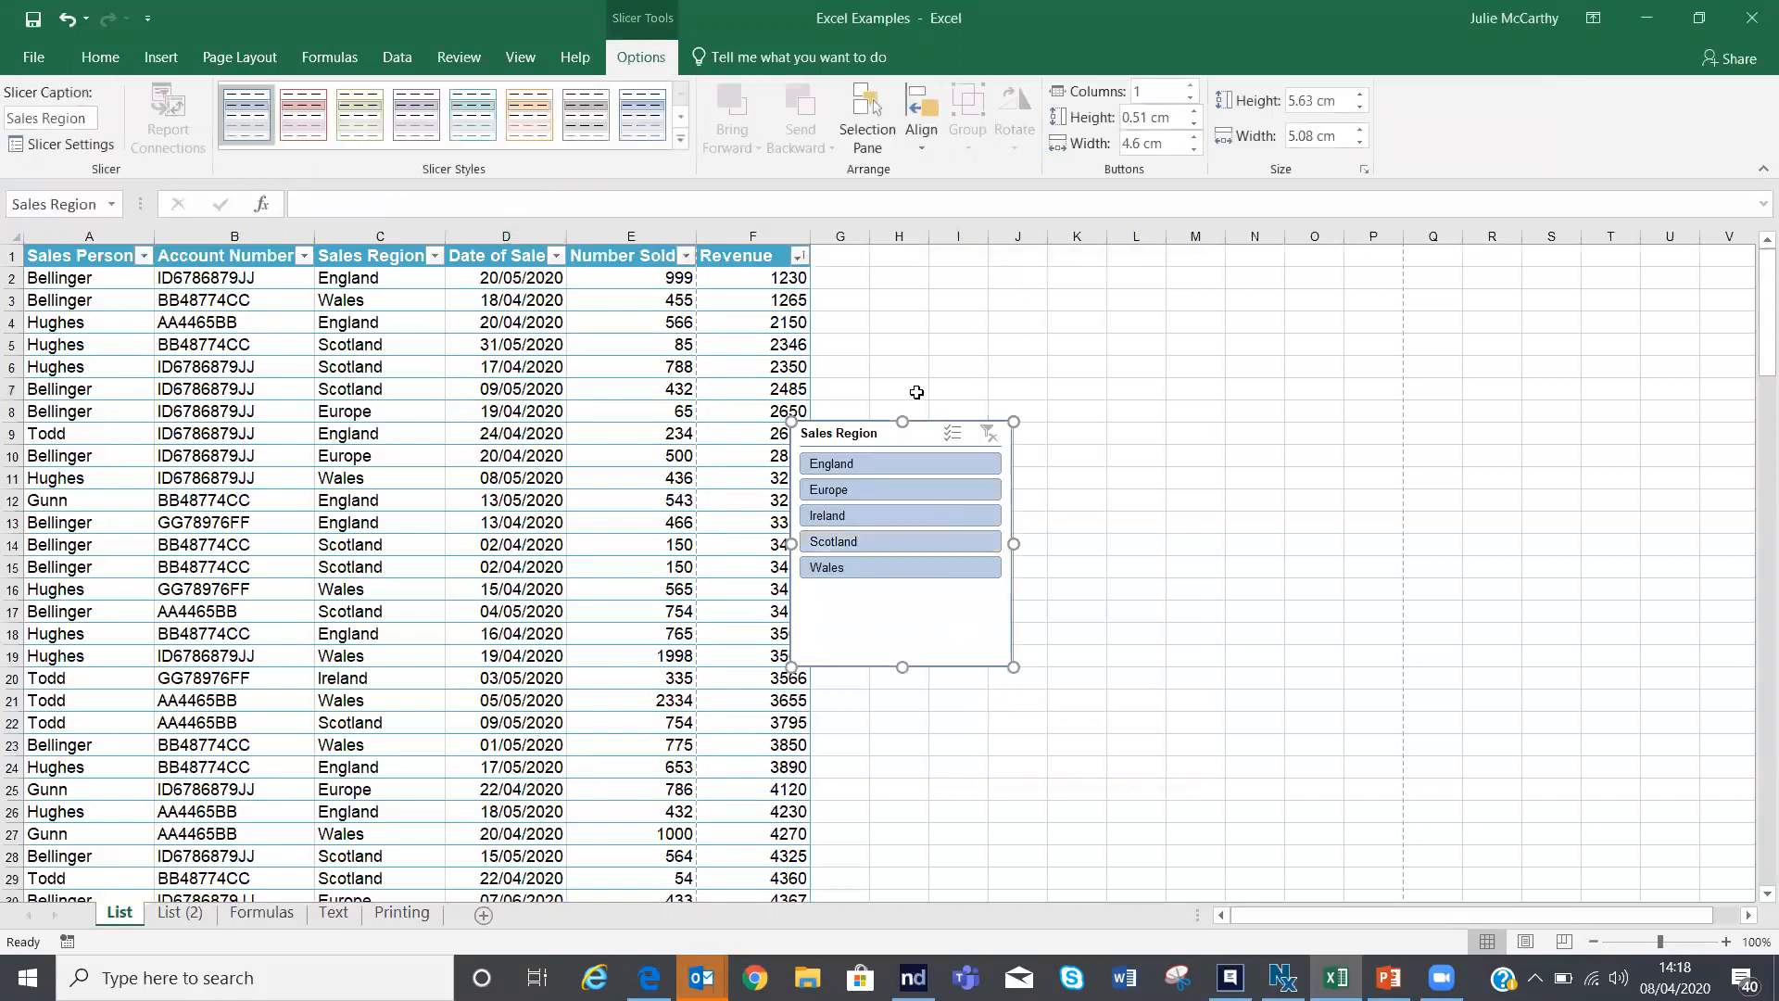
left_click_drag(847, 428, 947, 282)
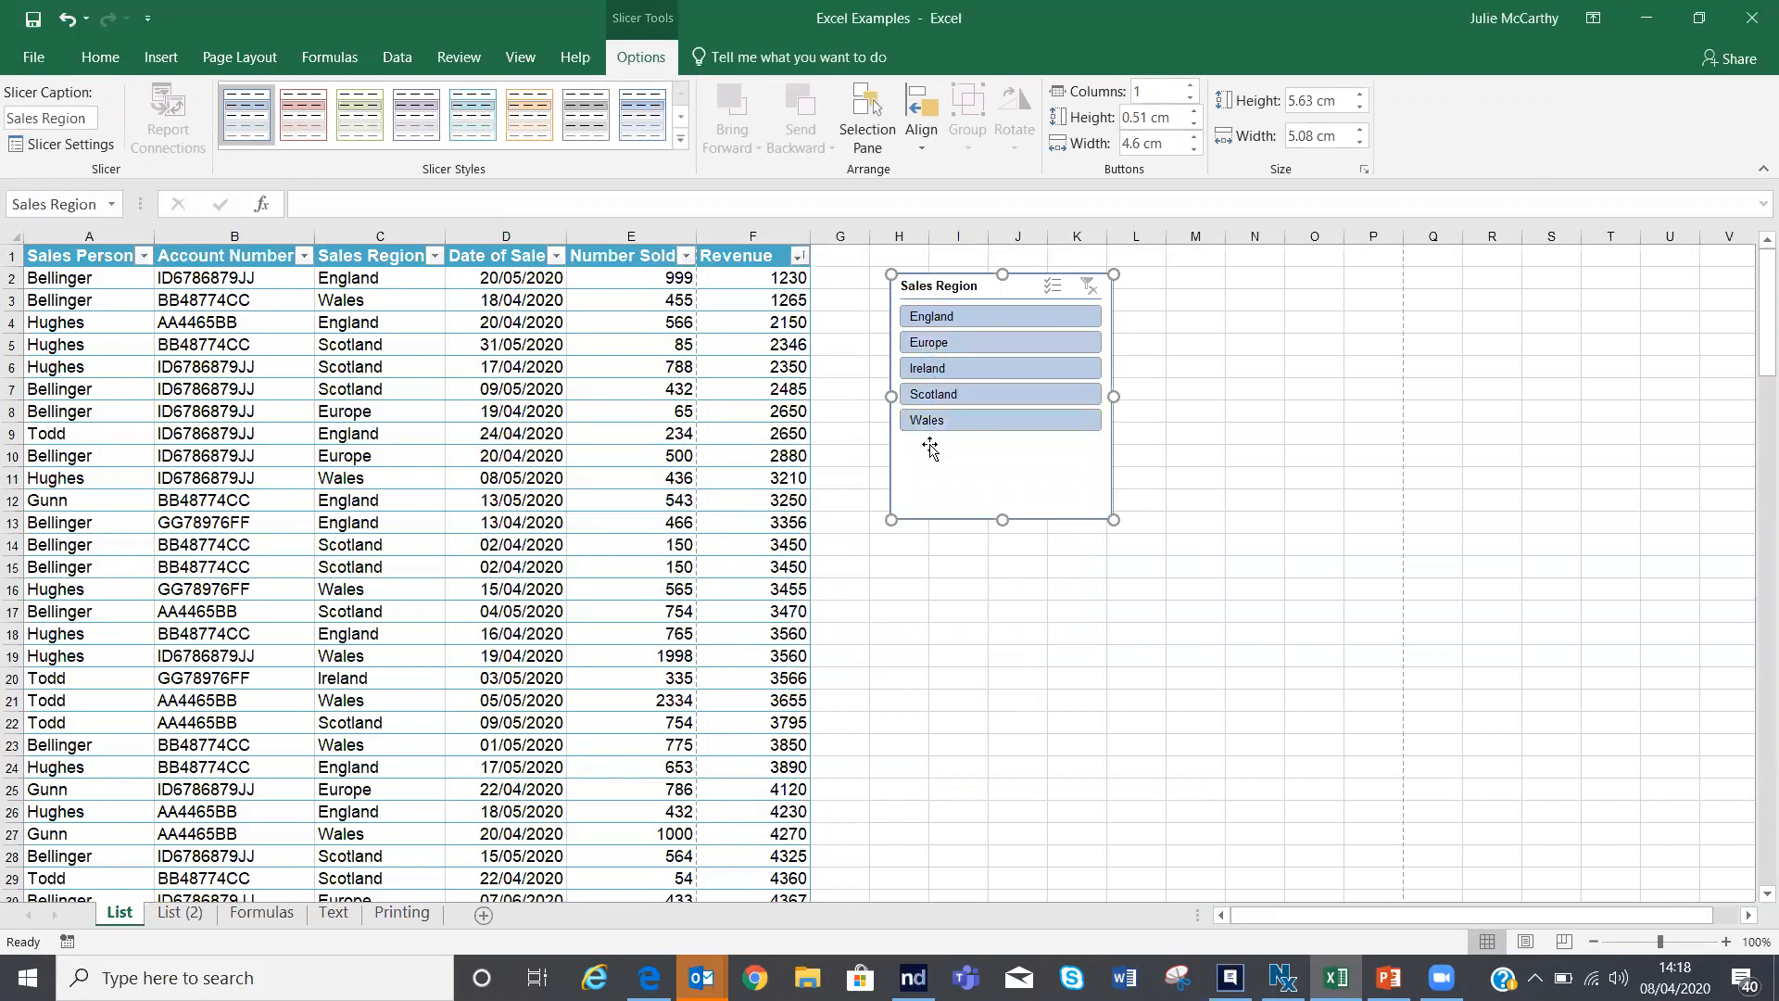
left_click(947, 393)
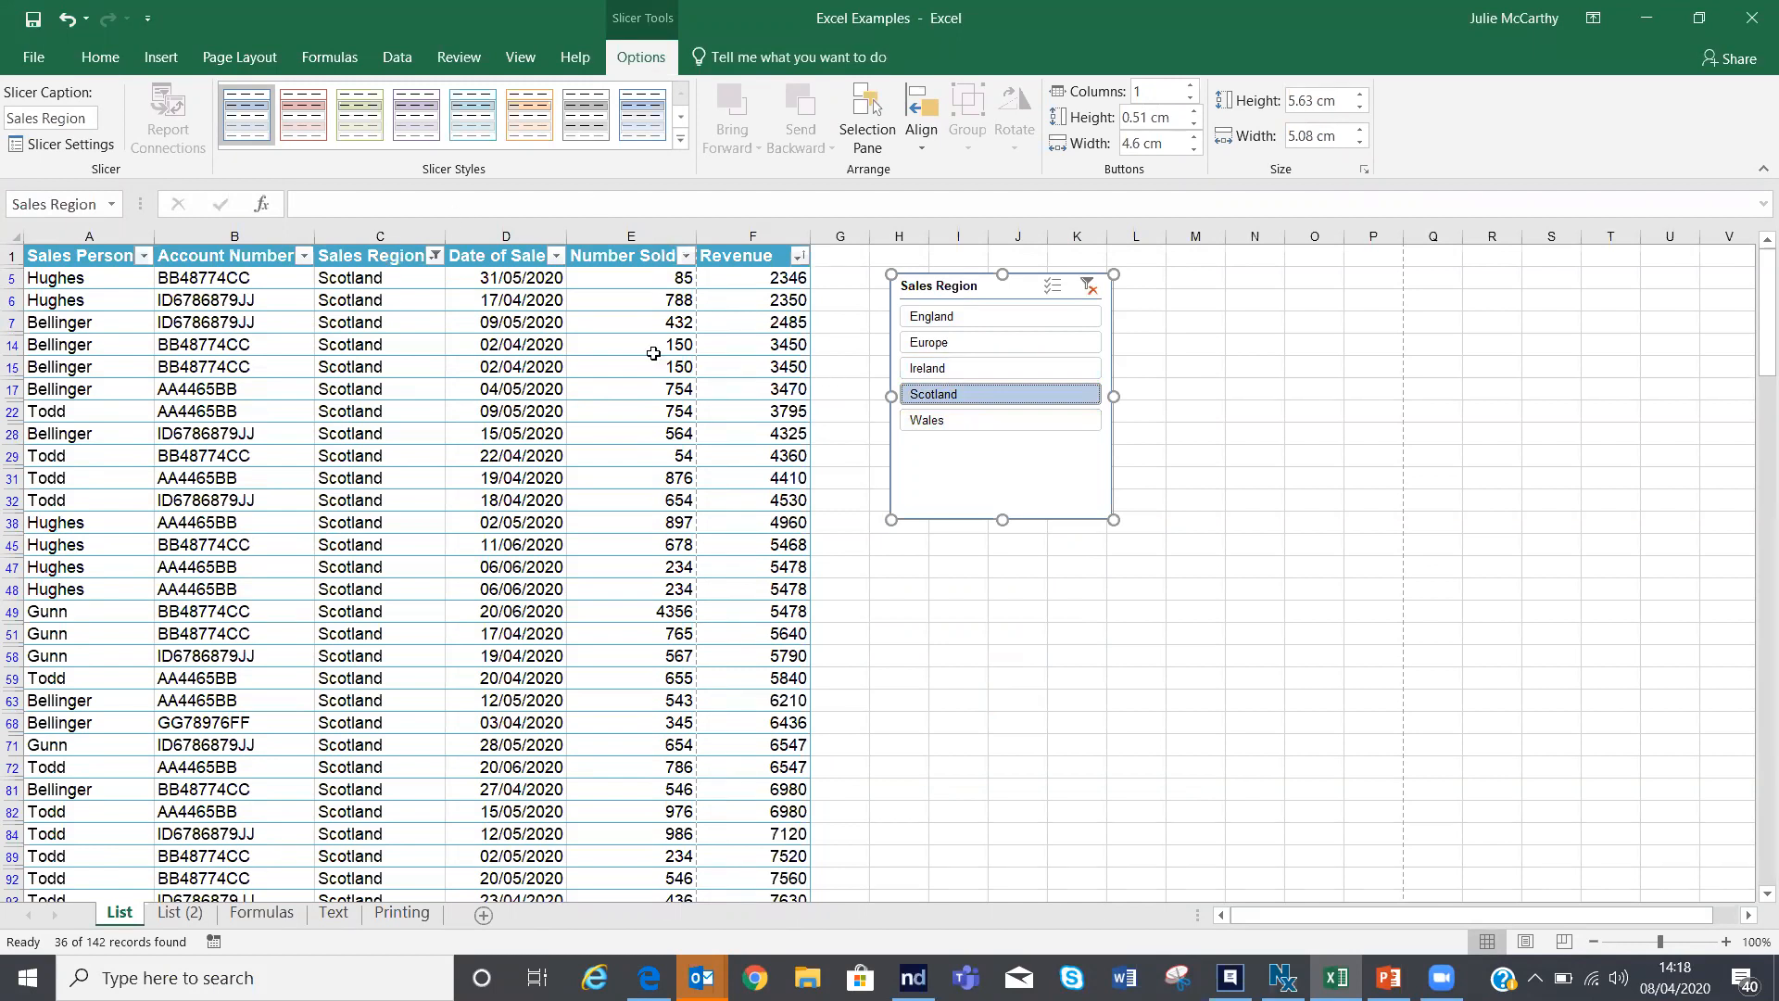
Step: Add a Sales Person slicer beside the Sales Region slicer and filter the list to the second listed sales person
left_click(547, 366)
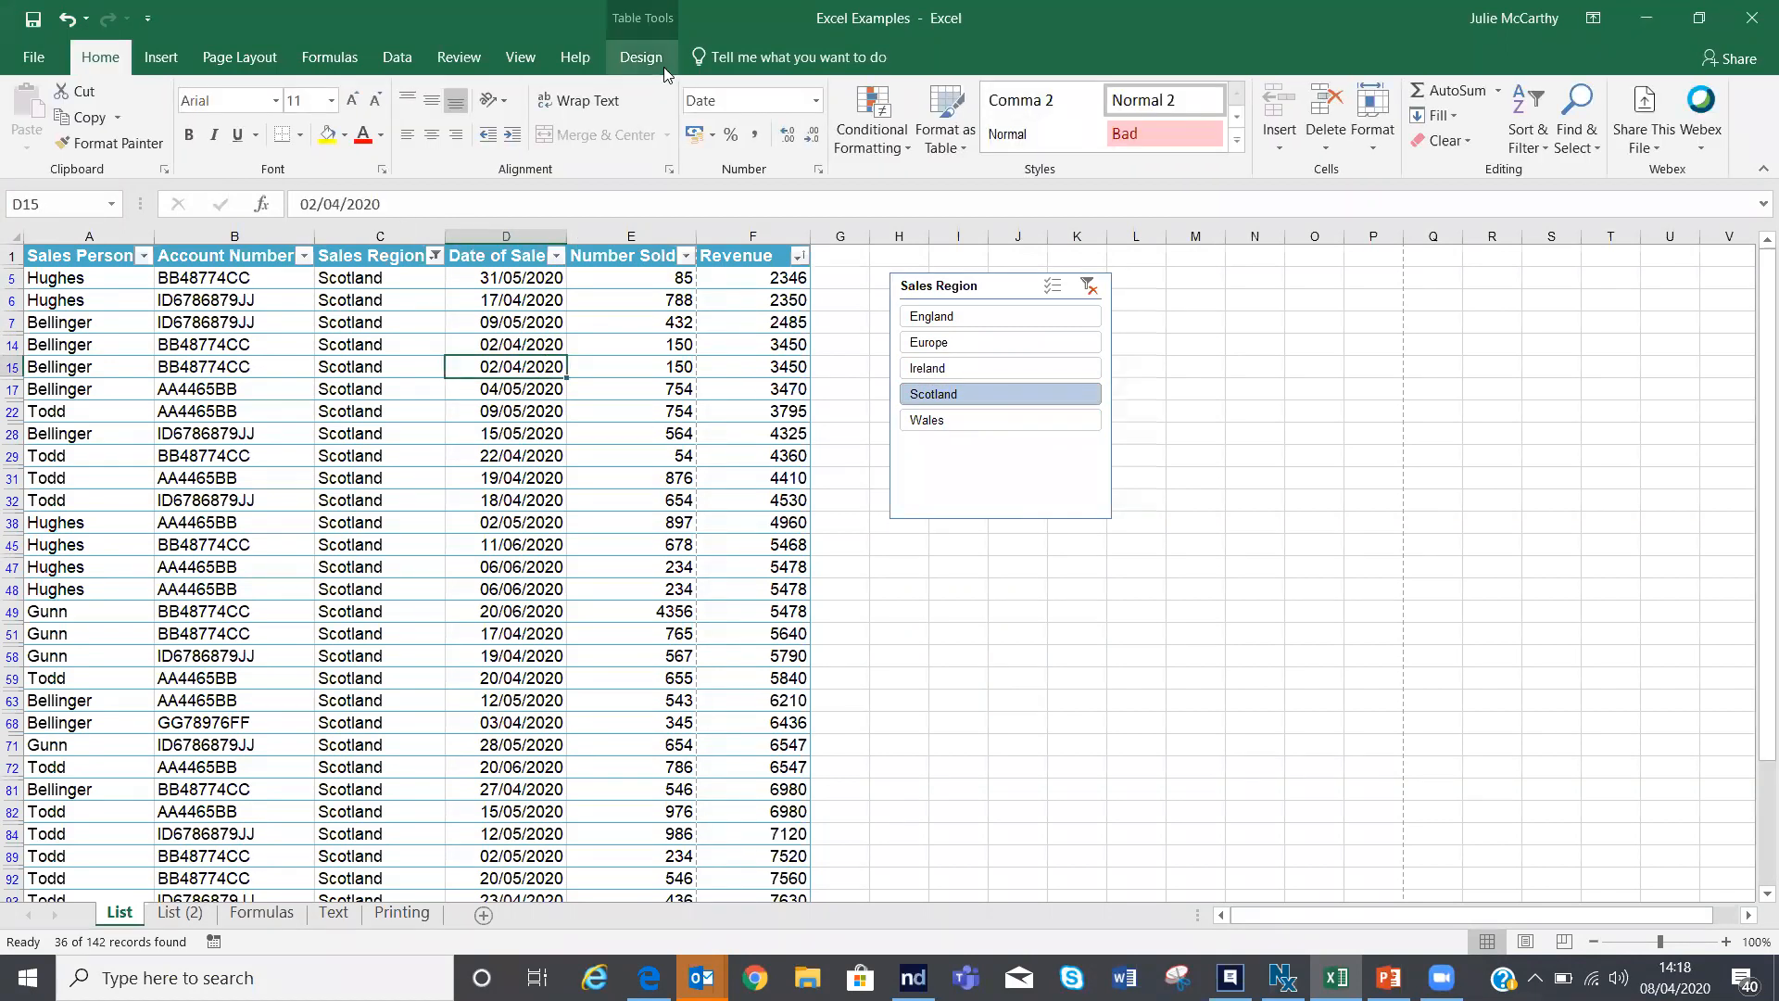
left_click(658, 59)
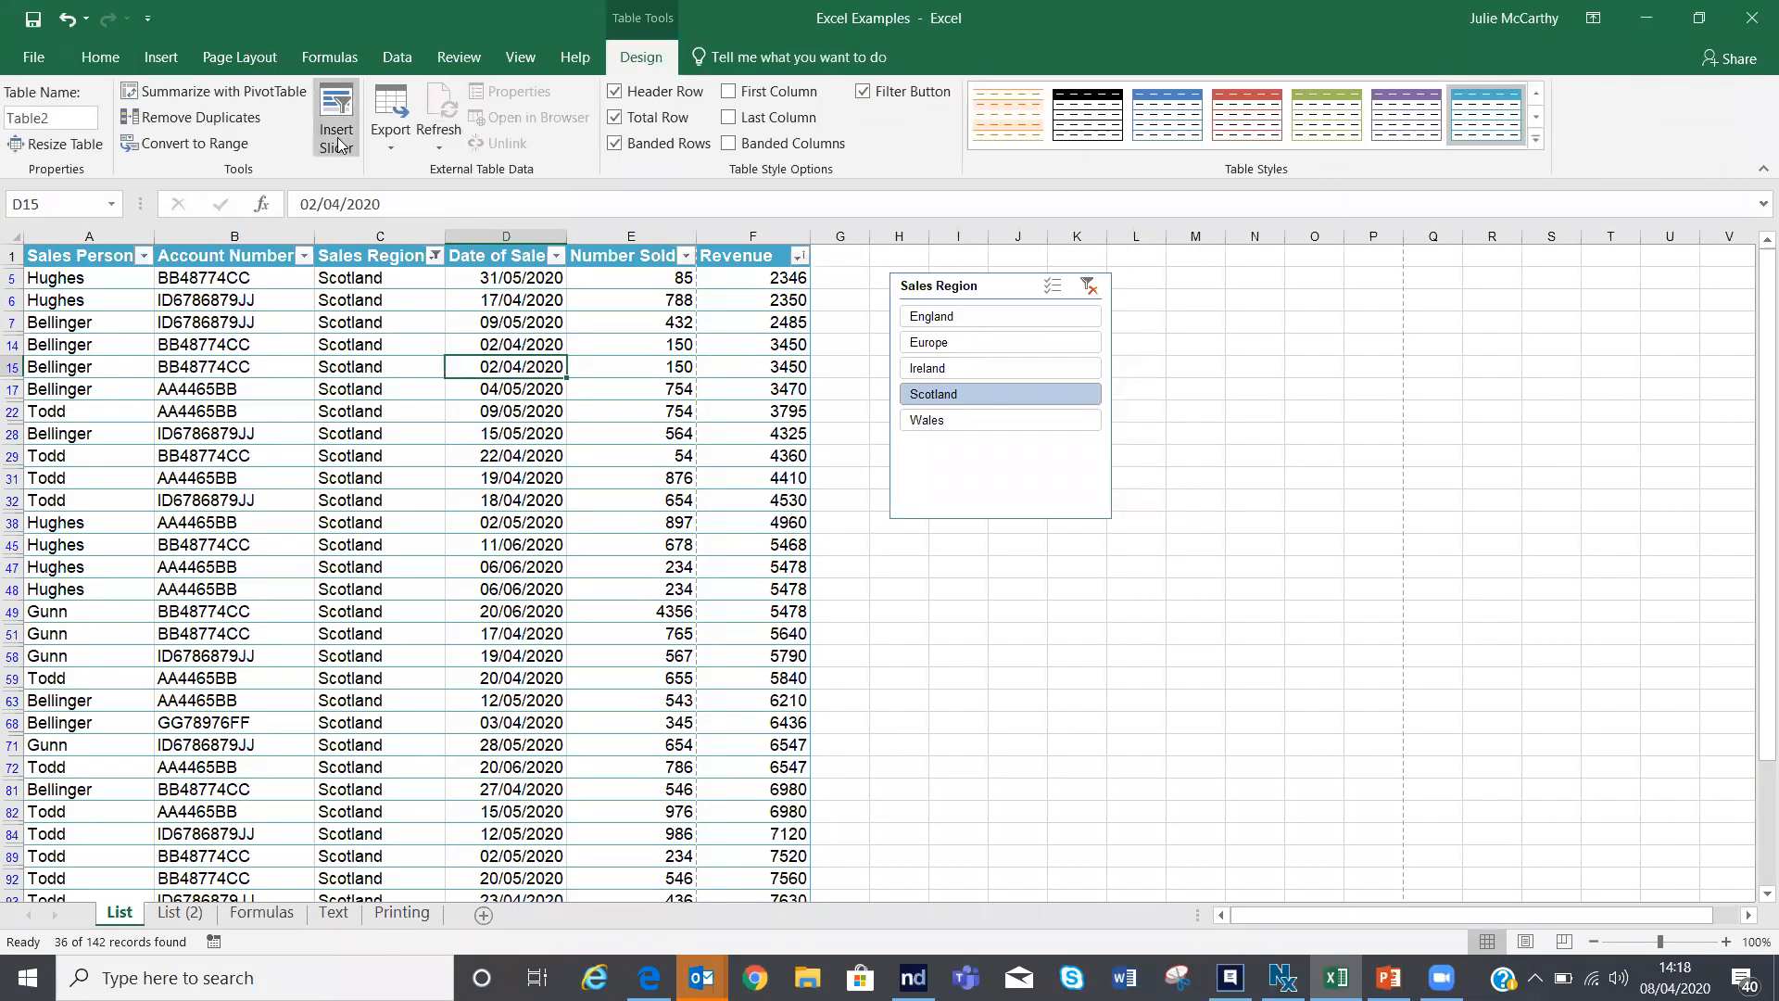
left_click(337, 139)
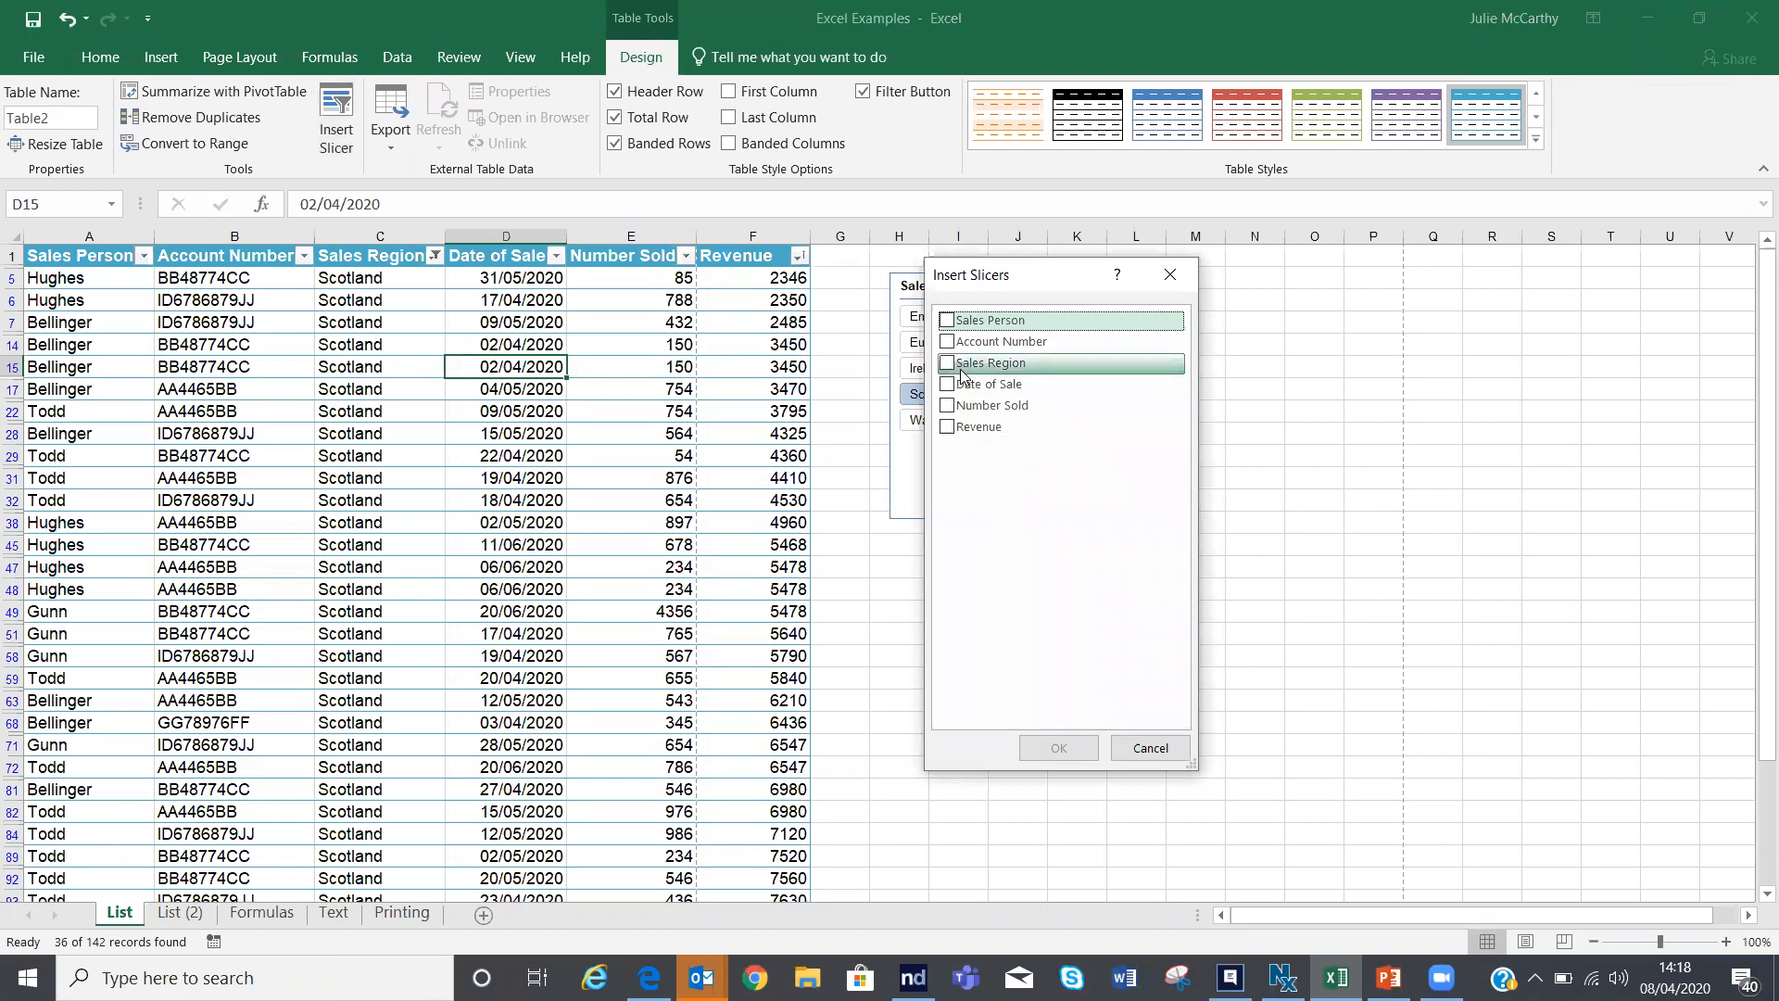
left_click(955, 322)
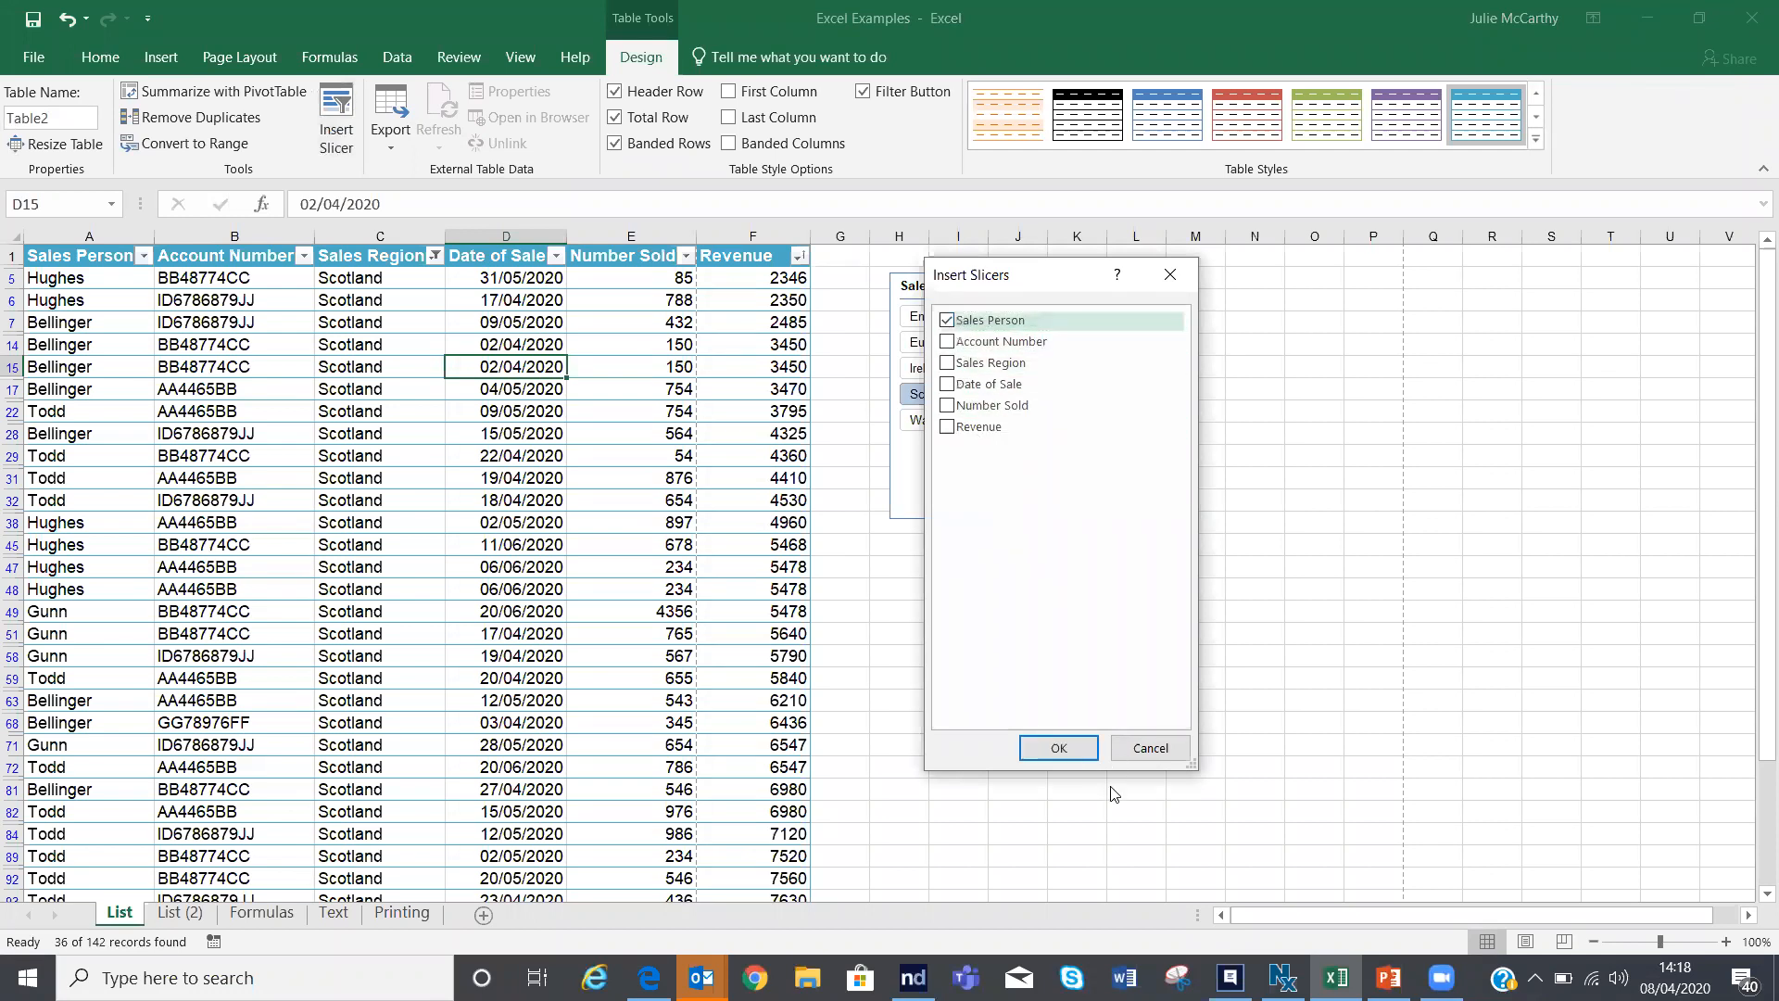
left_click(1058, 746)
left_click_drag(926, 451, 1278, 303)
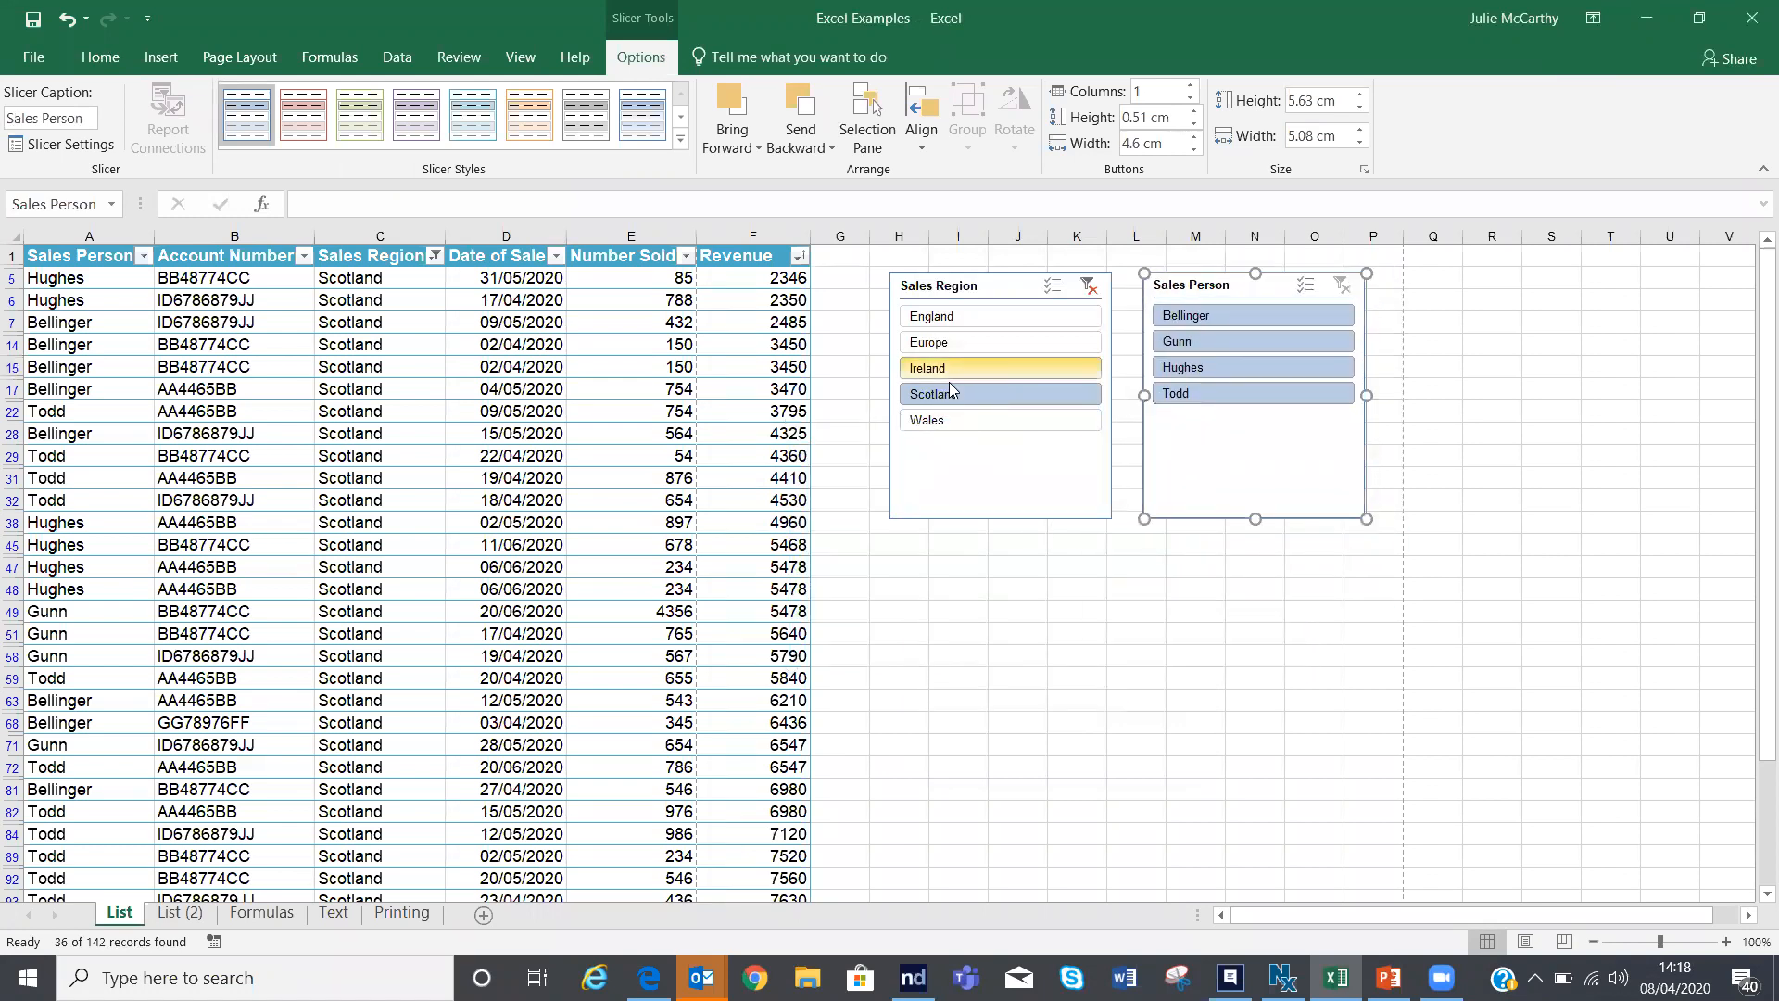
left_click(1201, 345)
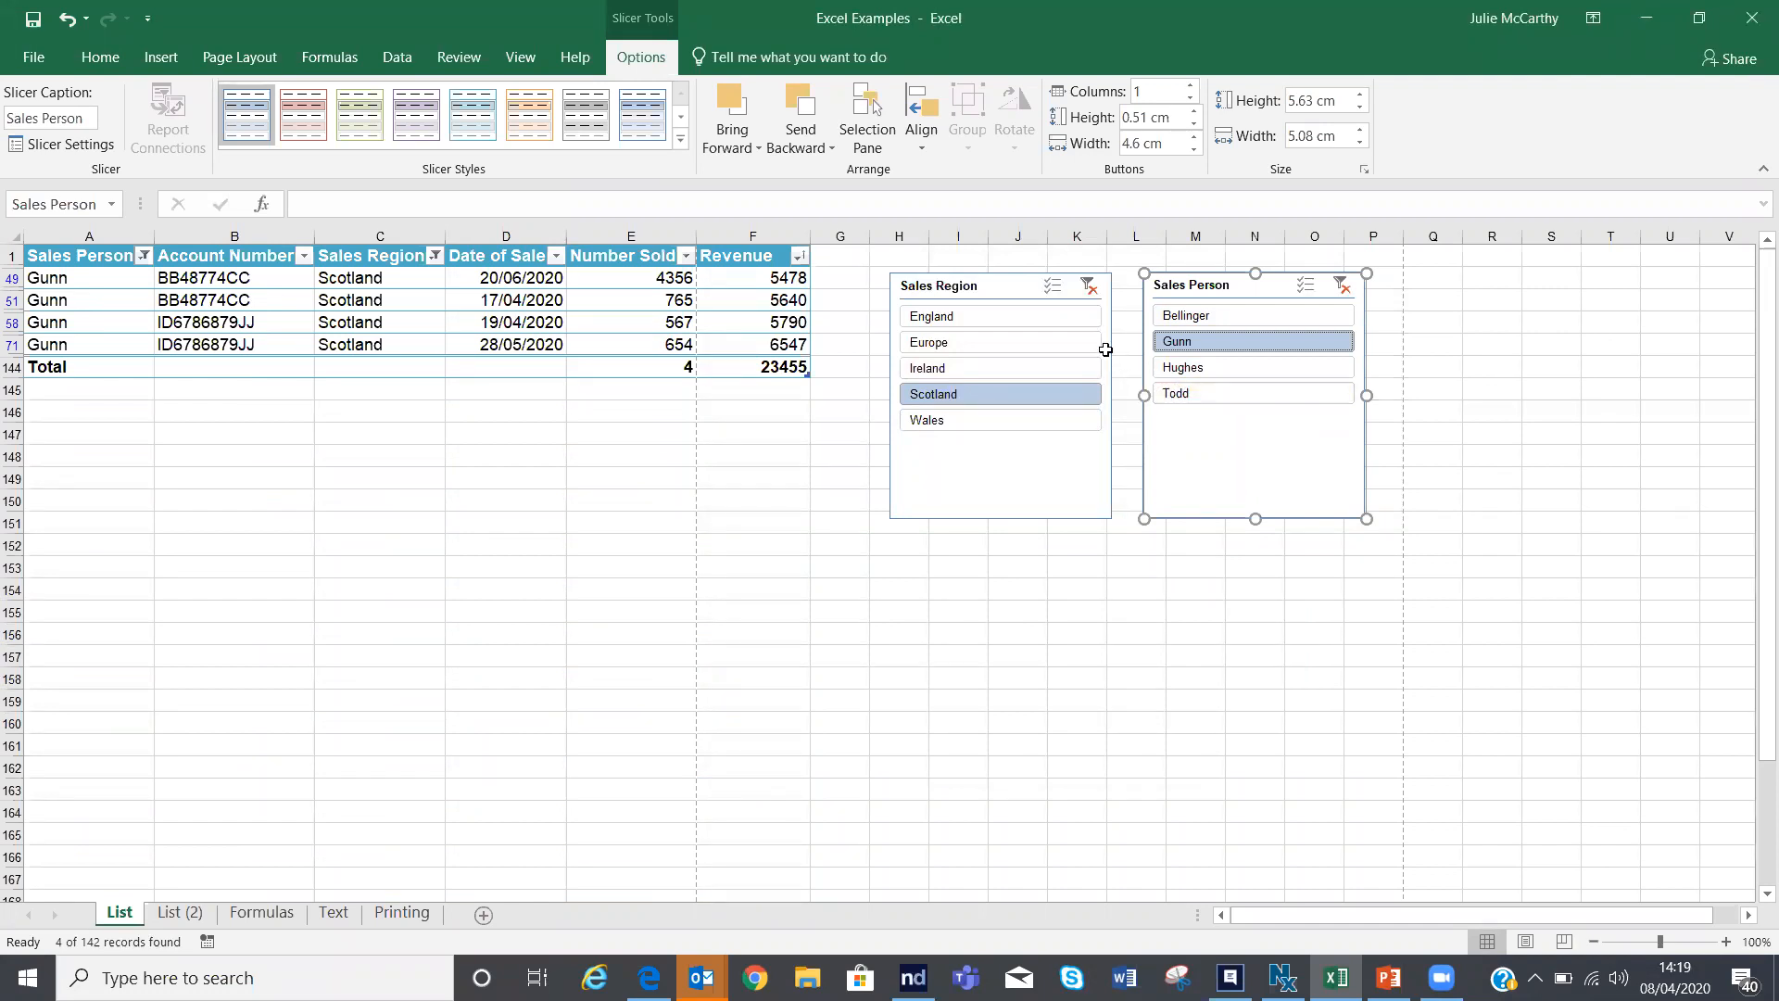
Step: Clear the filters on both slicers, delete the Sales Region slicer and bring up the table design options
left_click(1089, 289)
left_click(1343, 289)
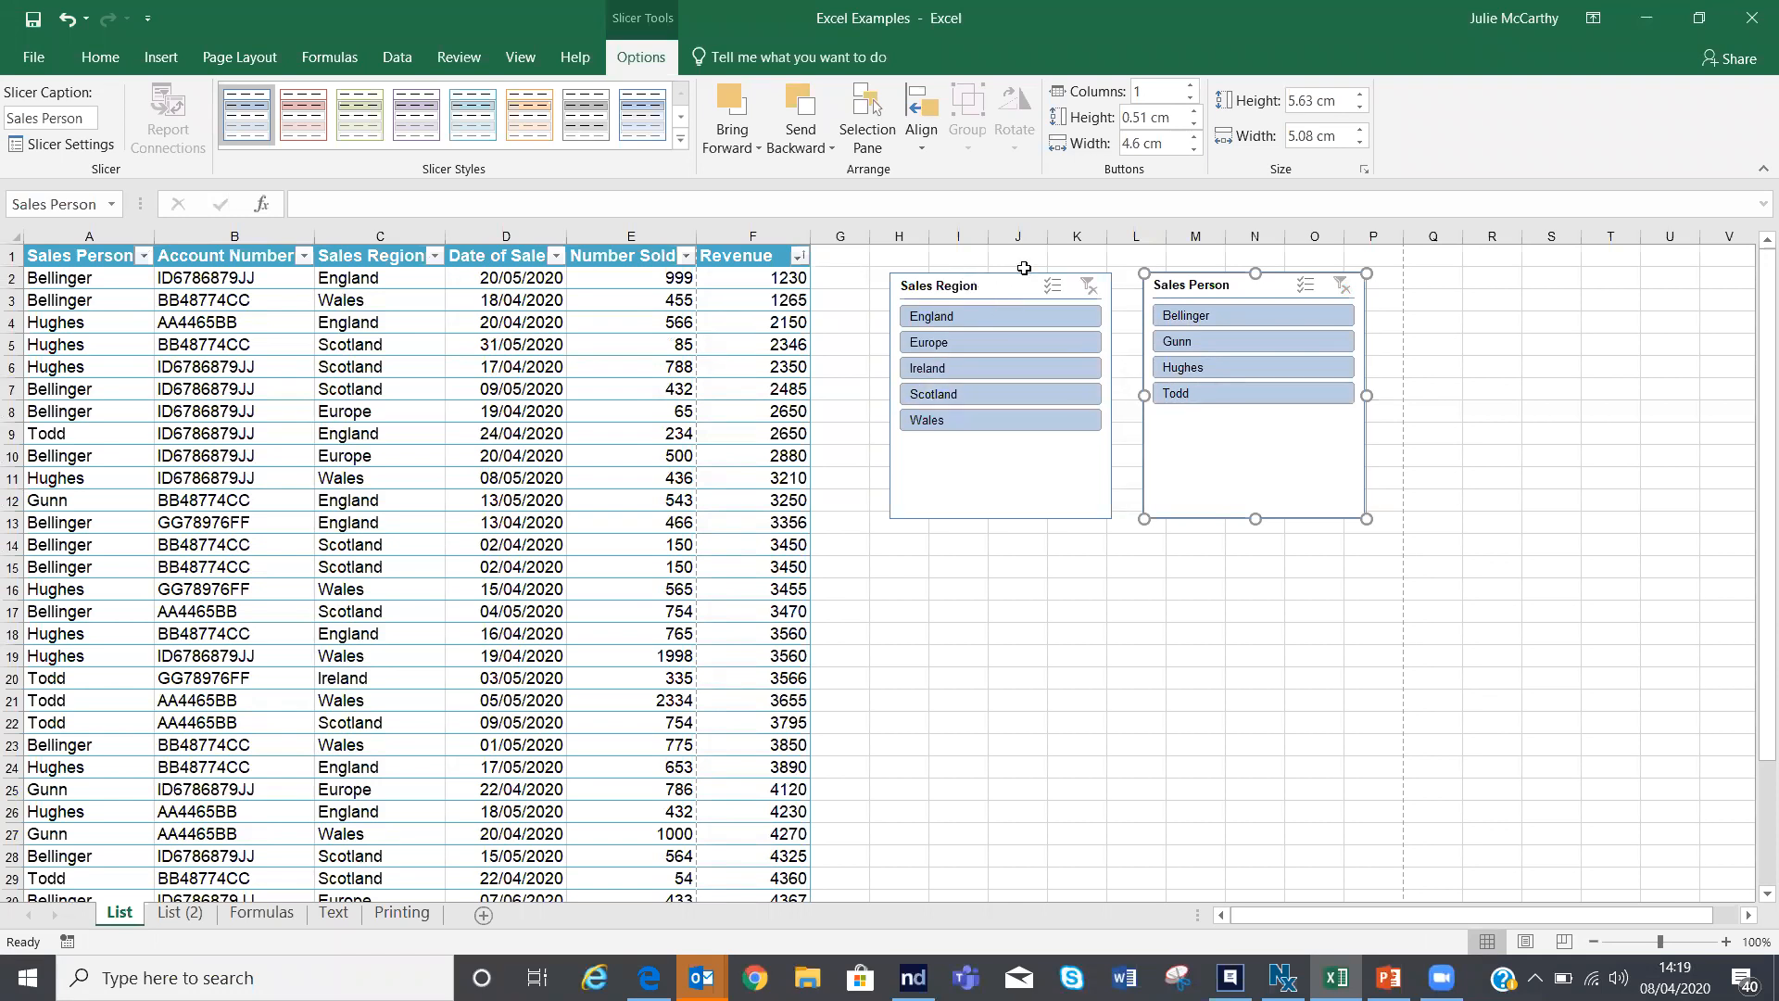
left_click(994, 275)
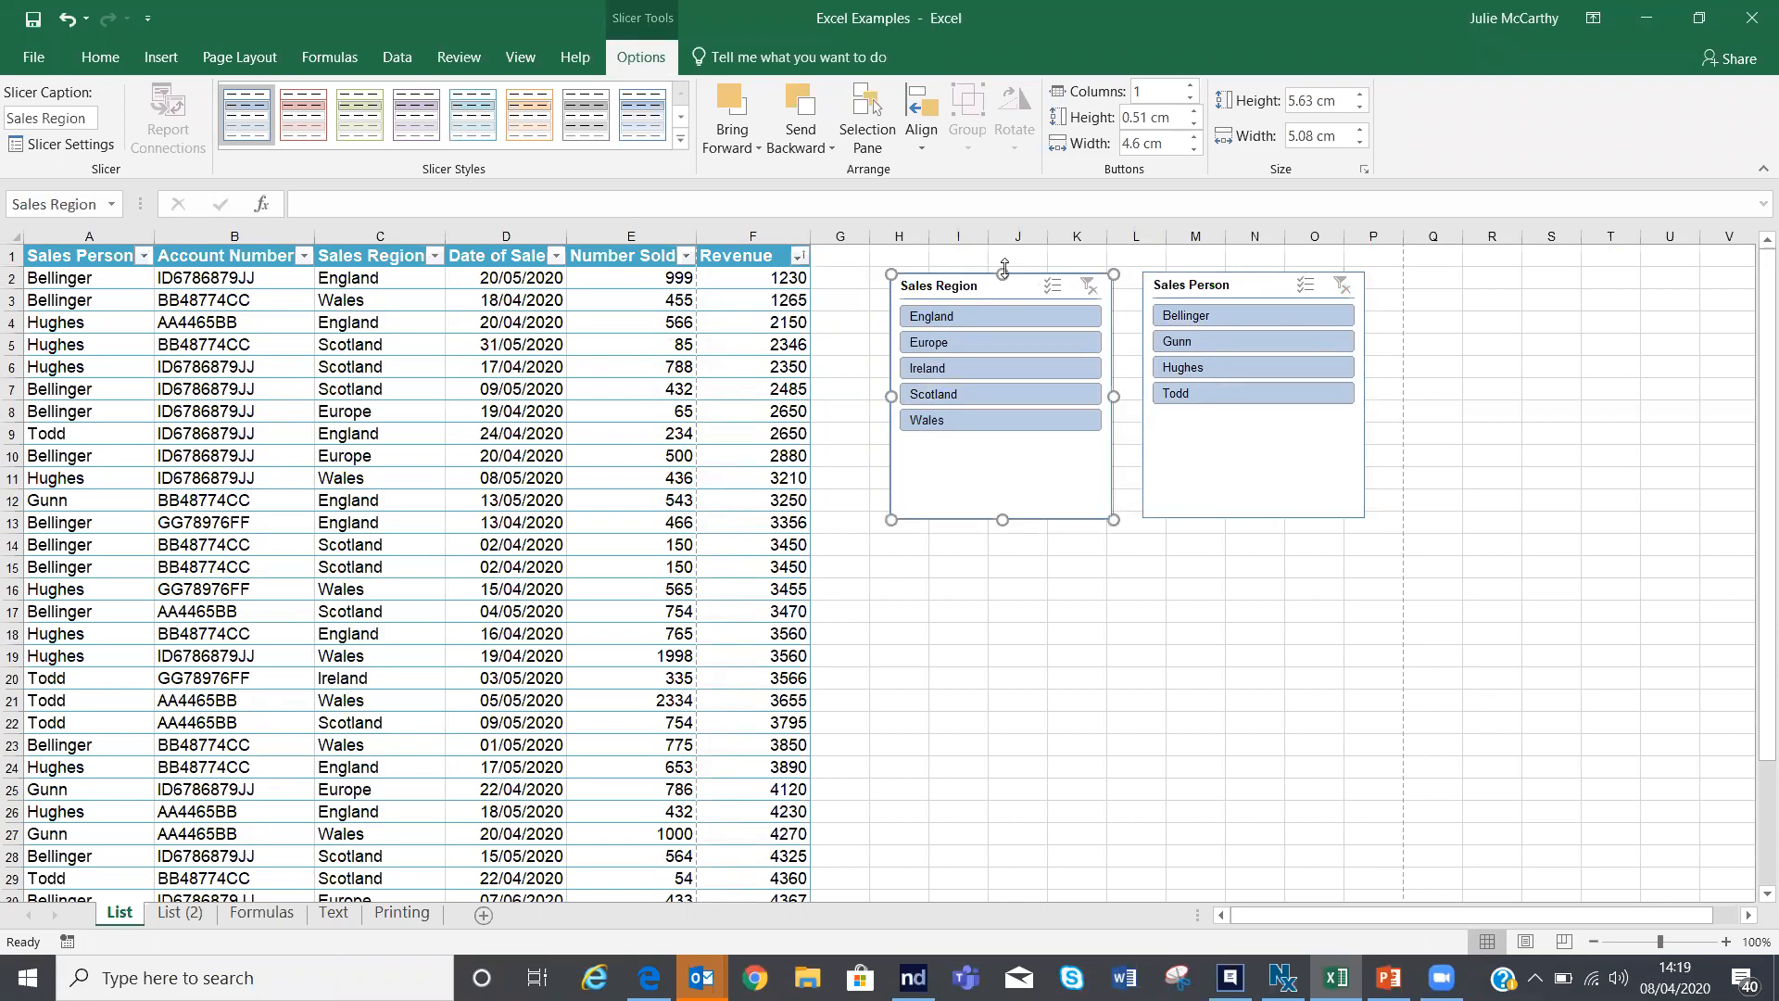
key("Delete")
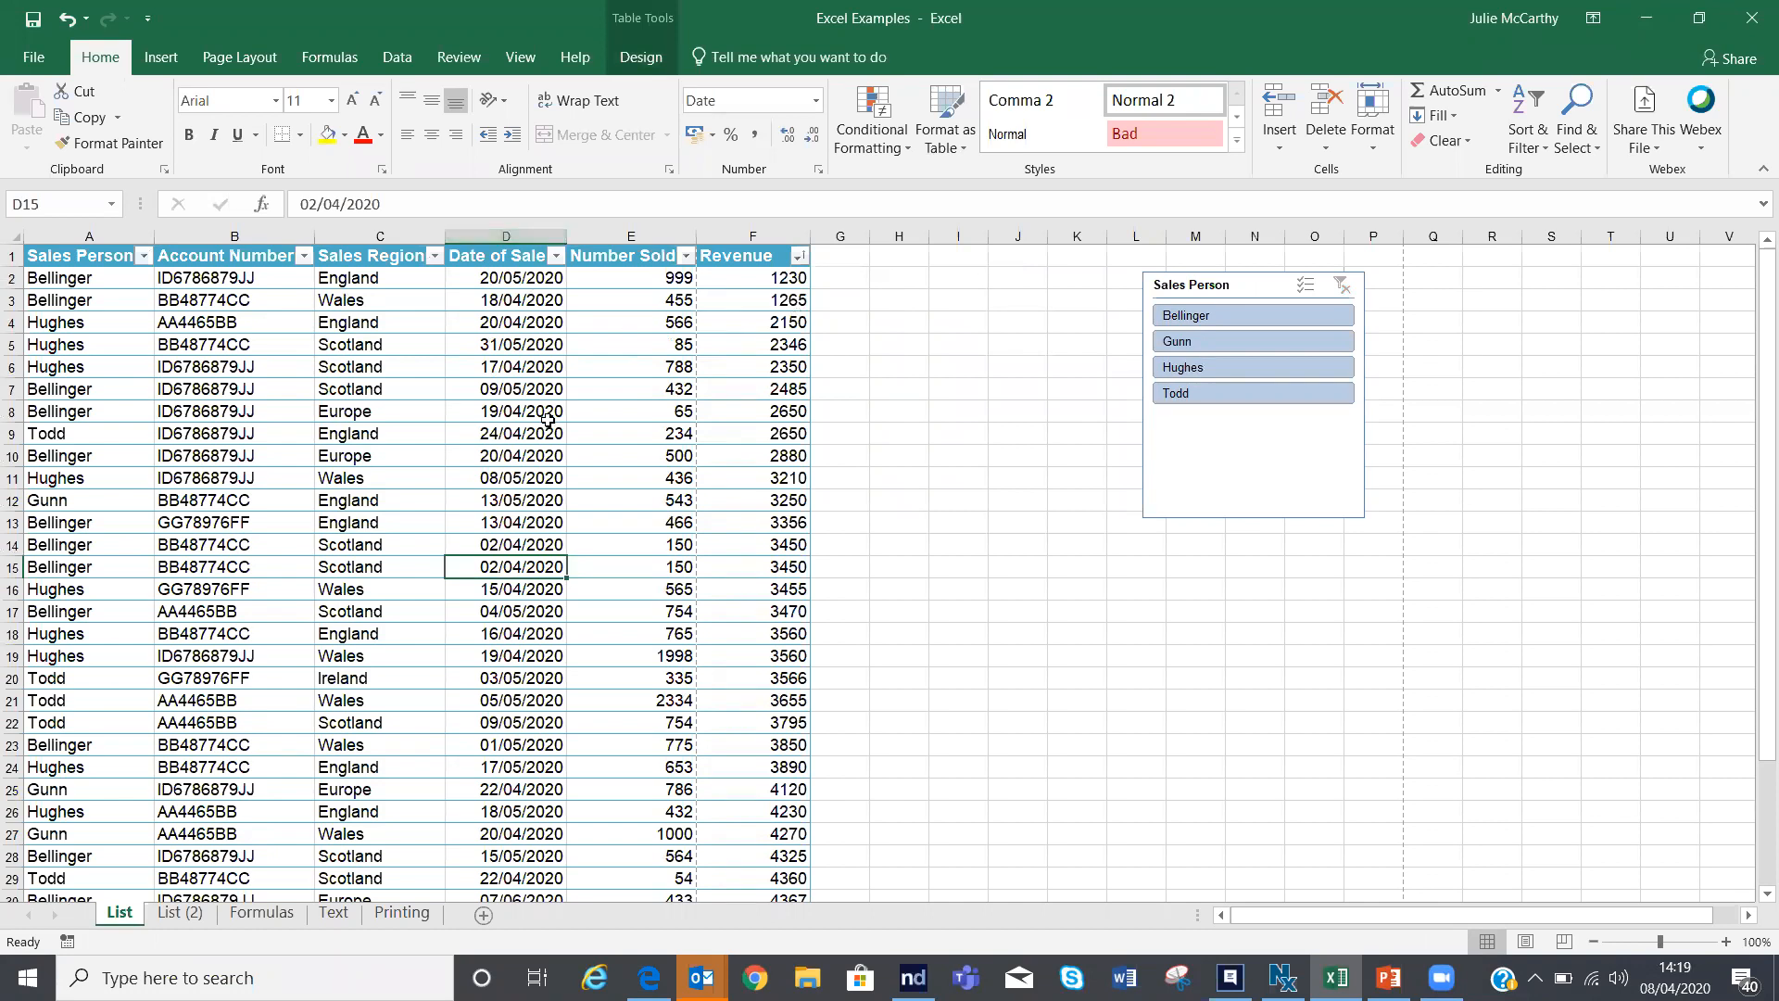
left_click(644, 58)
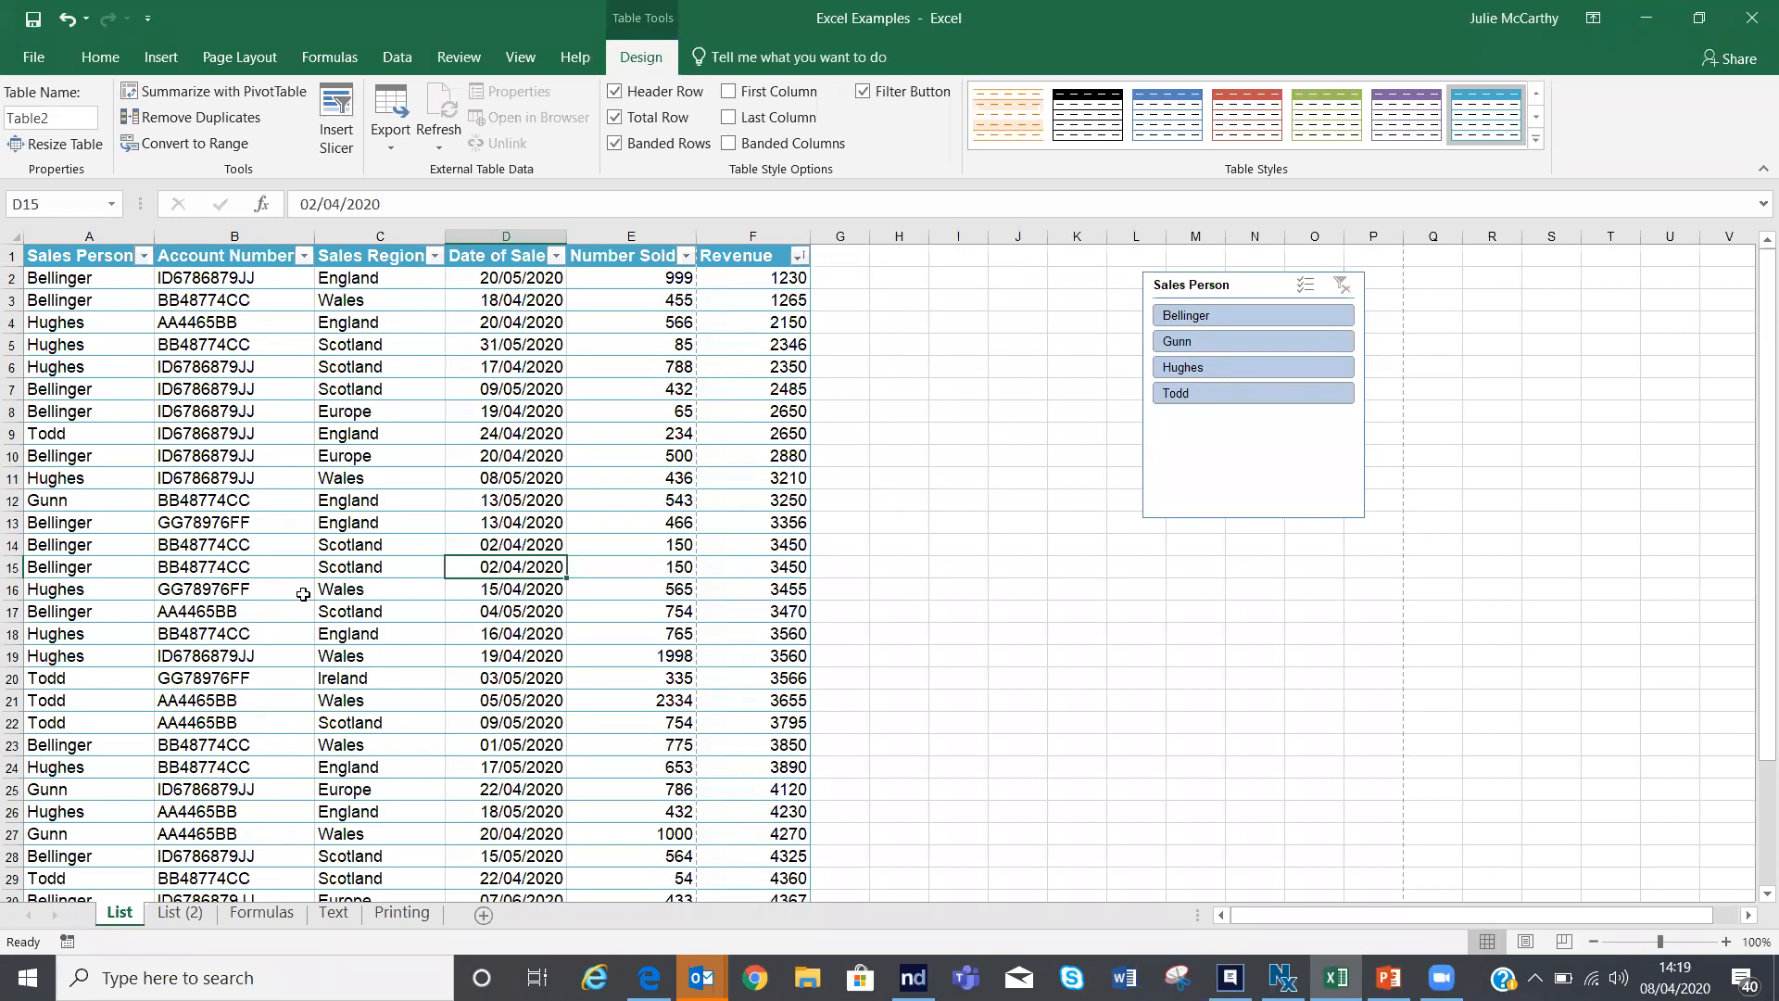
Step: Remove duplicate rows from the sales table by comparing all columns, and turn off the table's total row
left_click(242, 119)
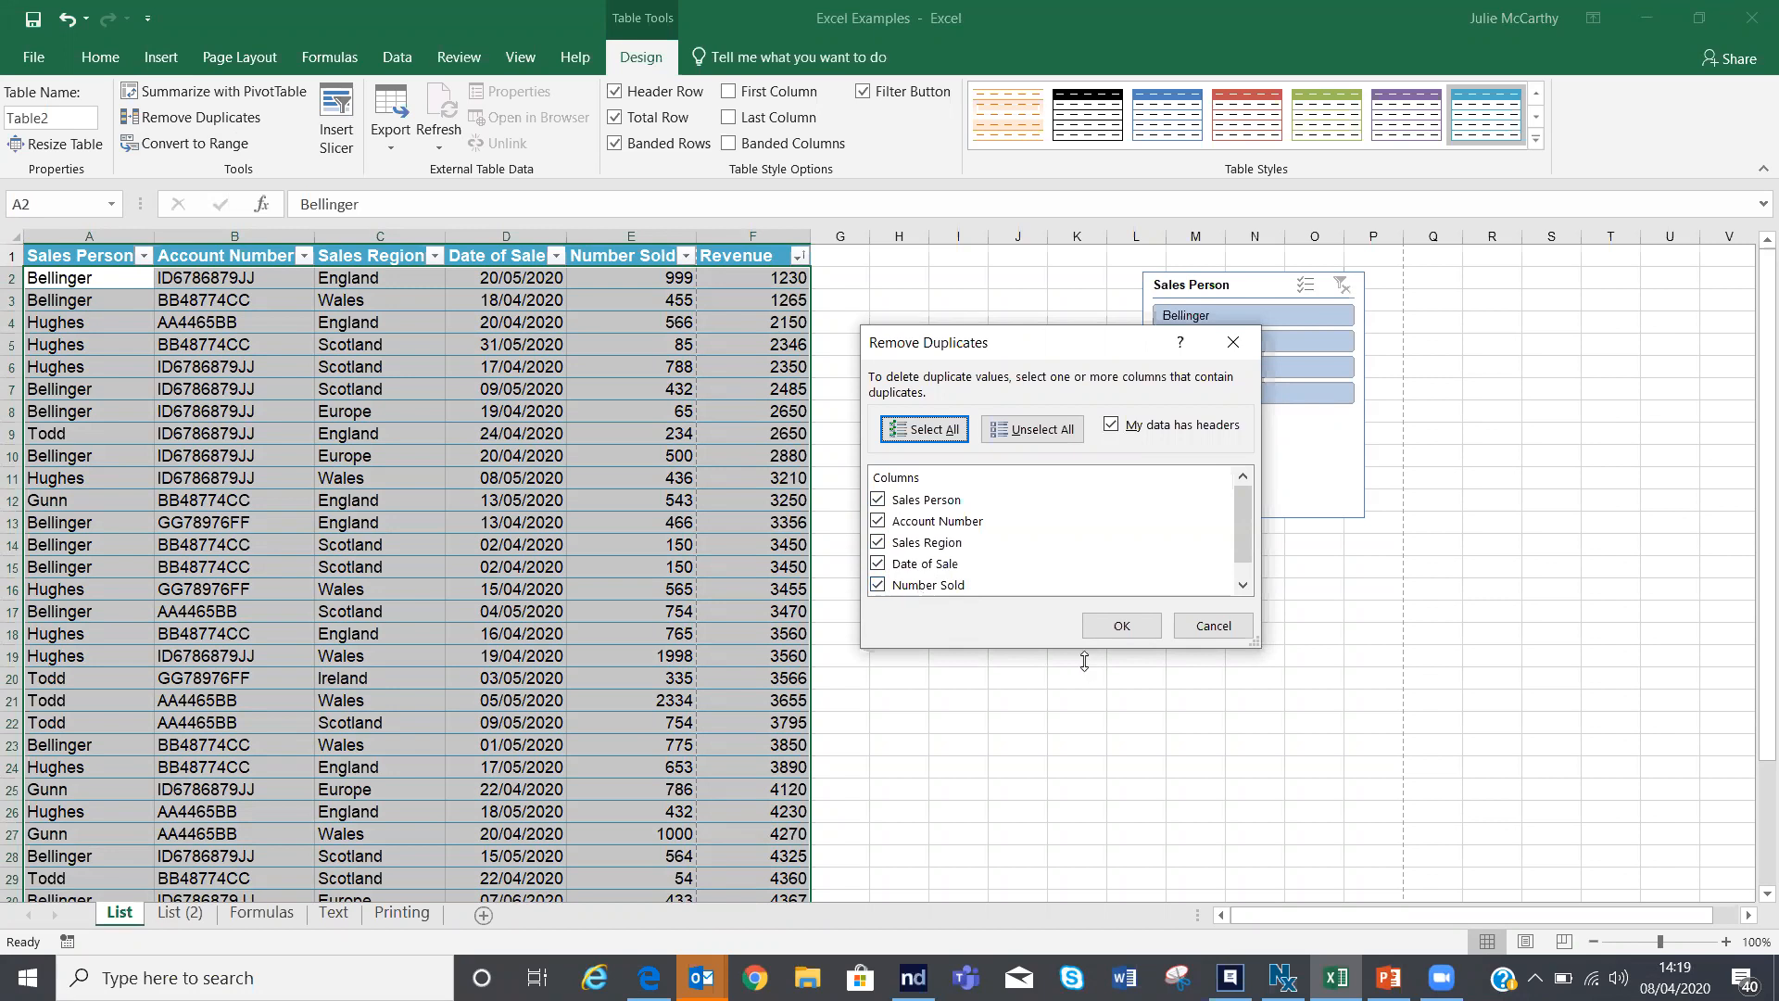
left_click(1119, 626)
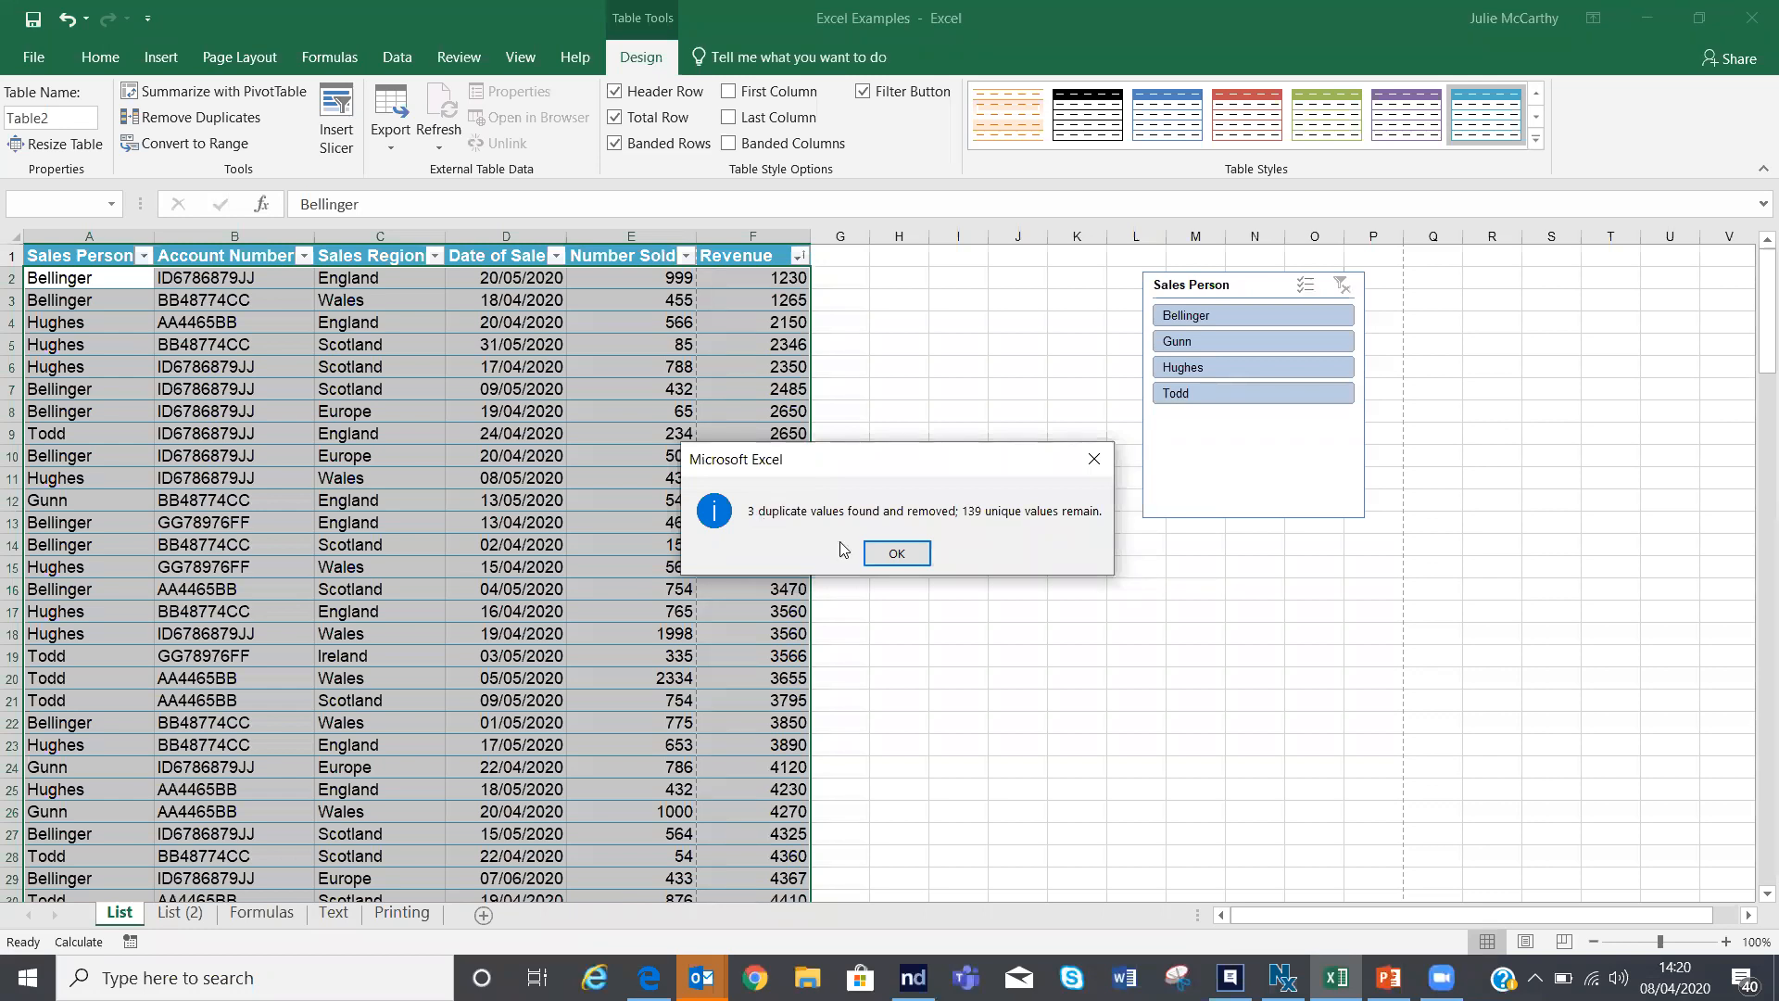
left_click(896, 556)
left_click(547, 568)
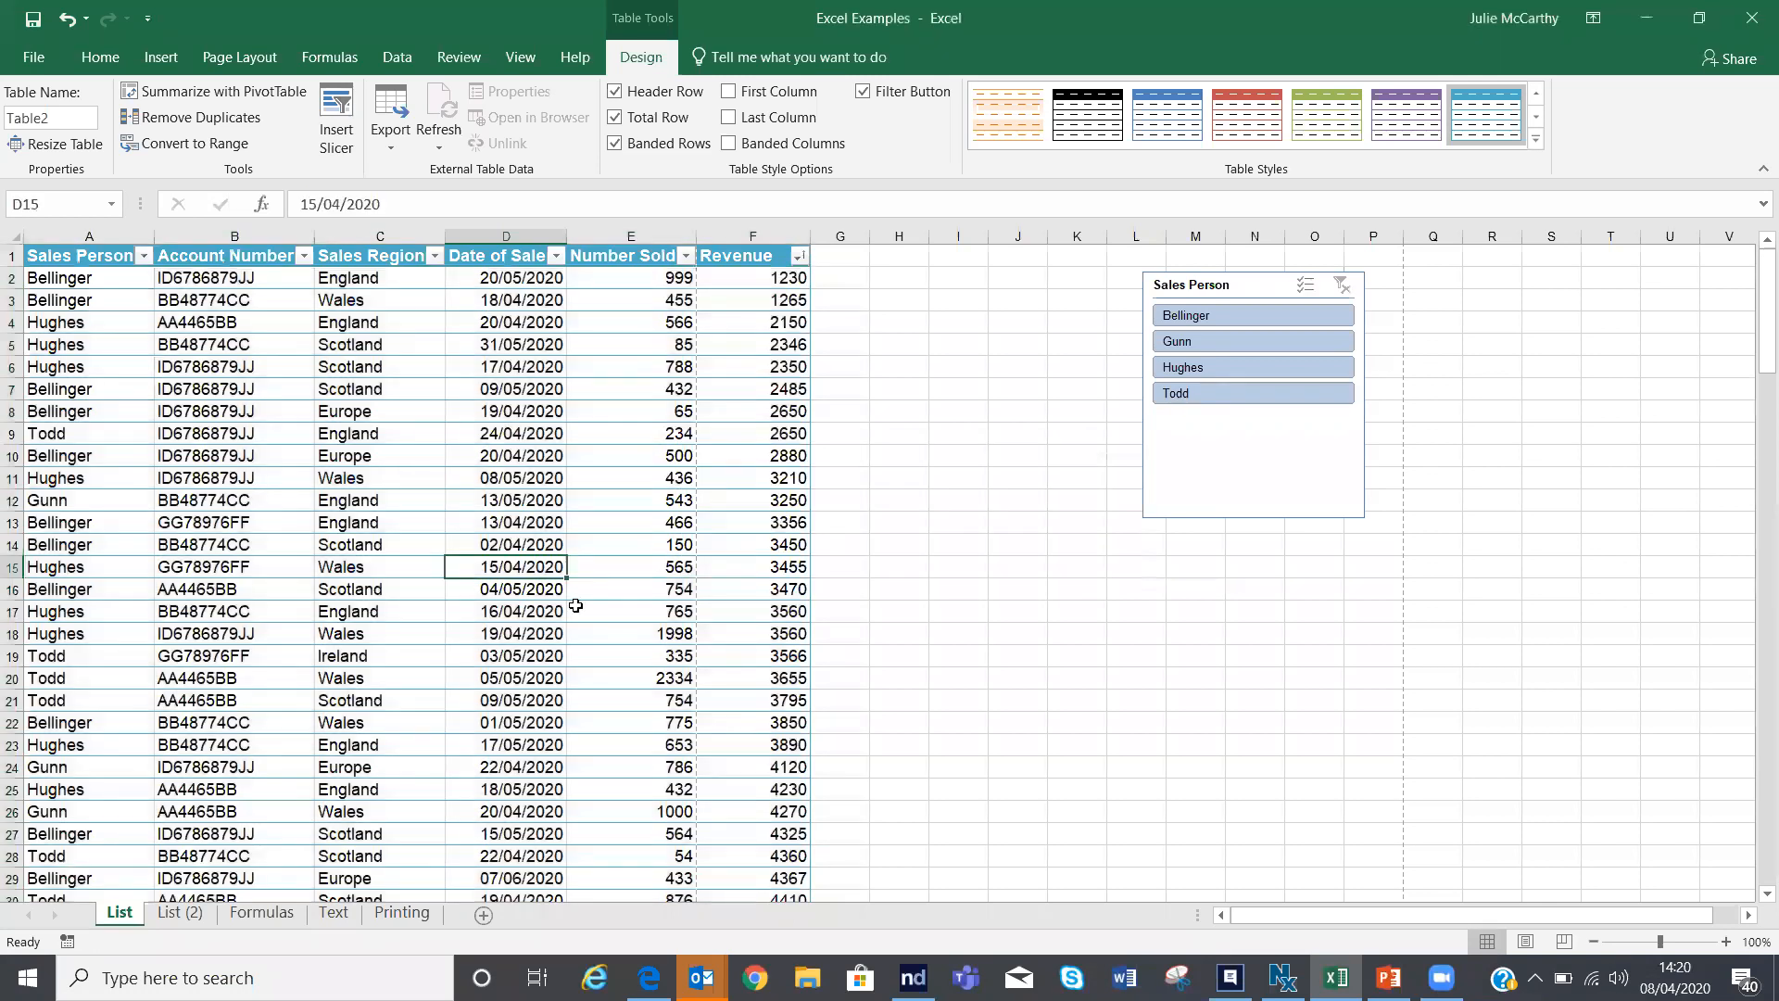
left_click(389, 452)
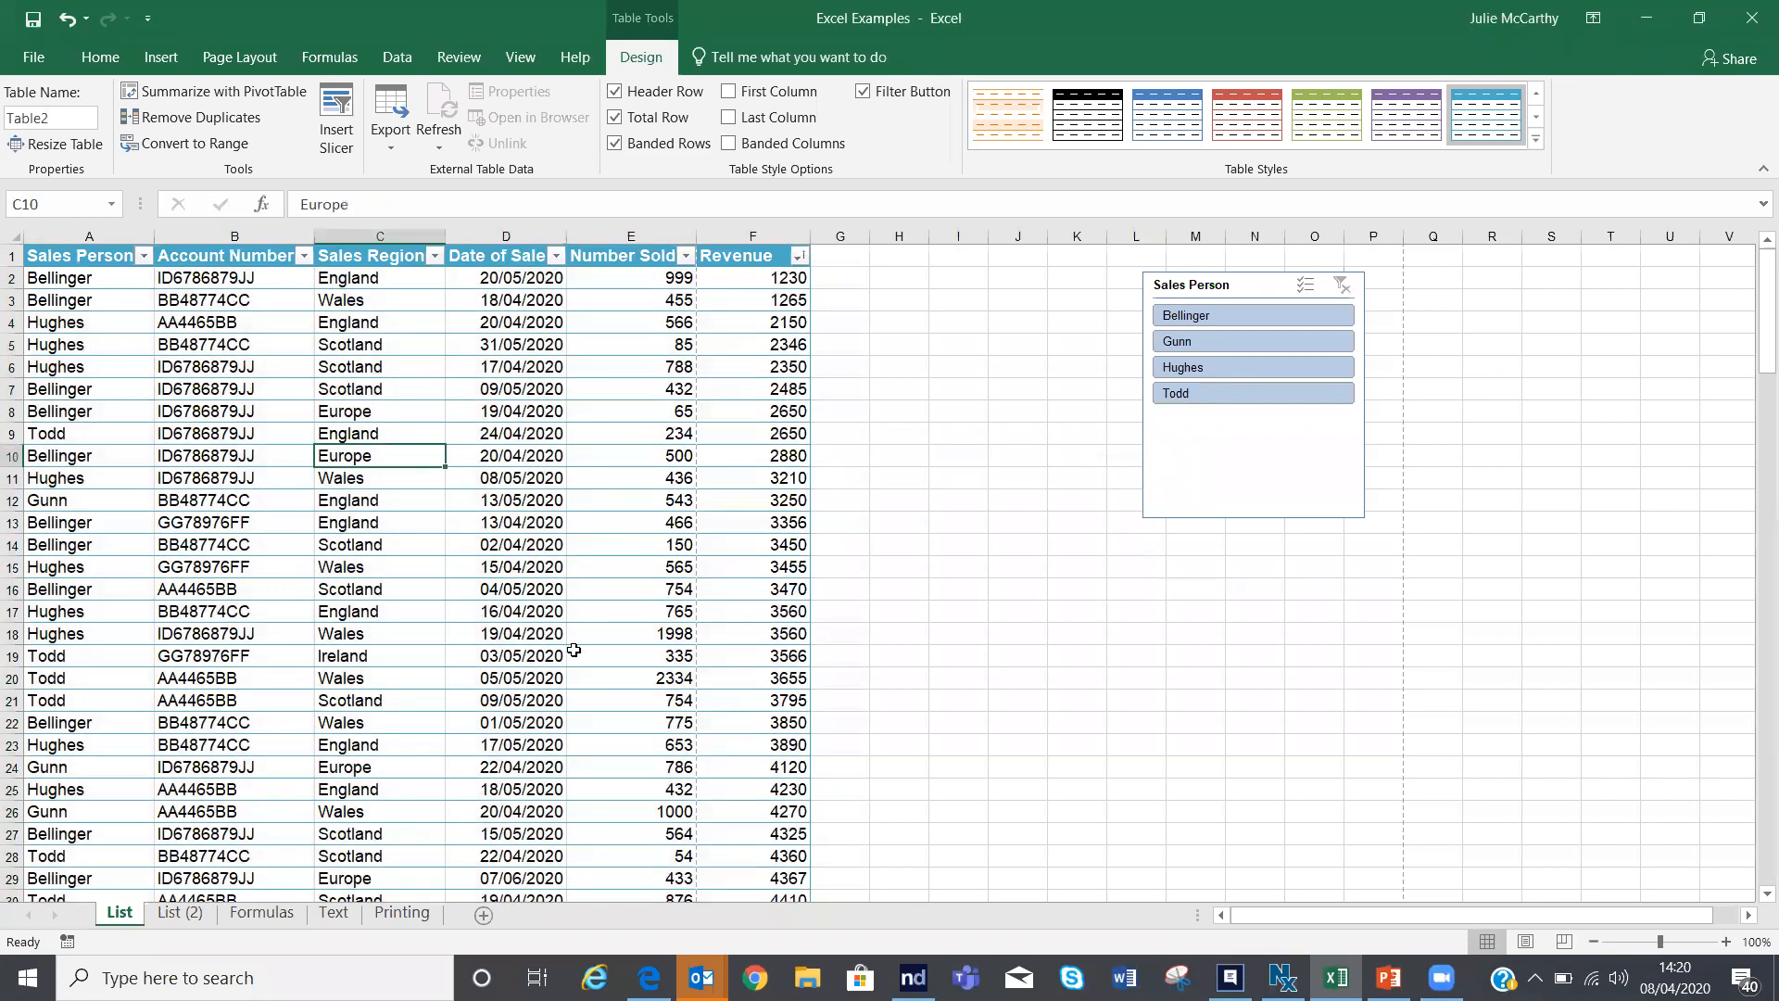
left_click(613, 117)
Step: Add a new sales person's surname in cell A141 directly below the table's last record and extend the table down to row 150
scroll(524, 737, "down", 6)
scroll(524, 736, "down", 18)
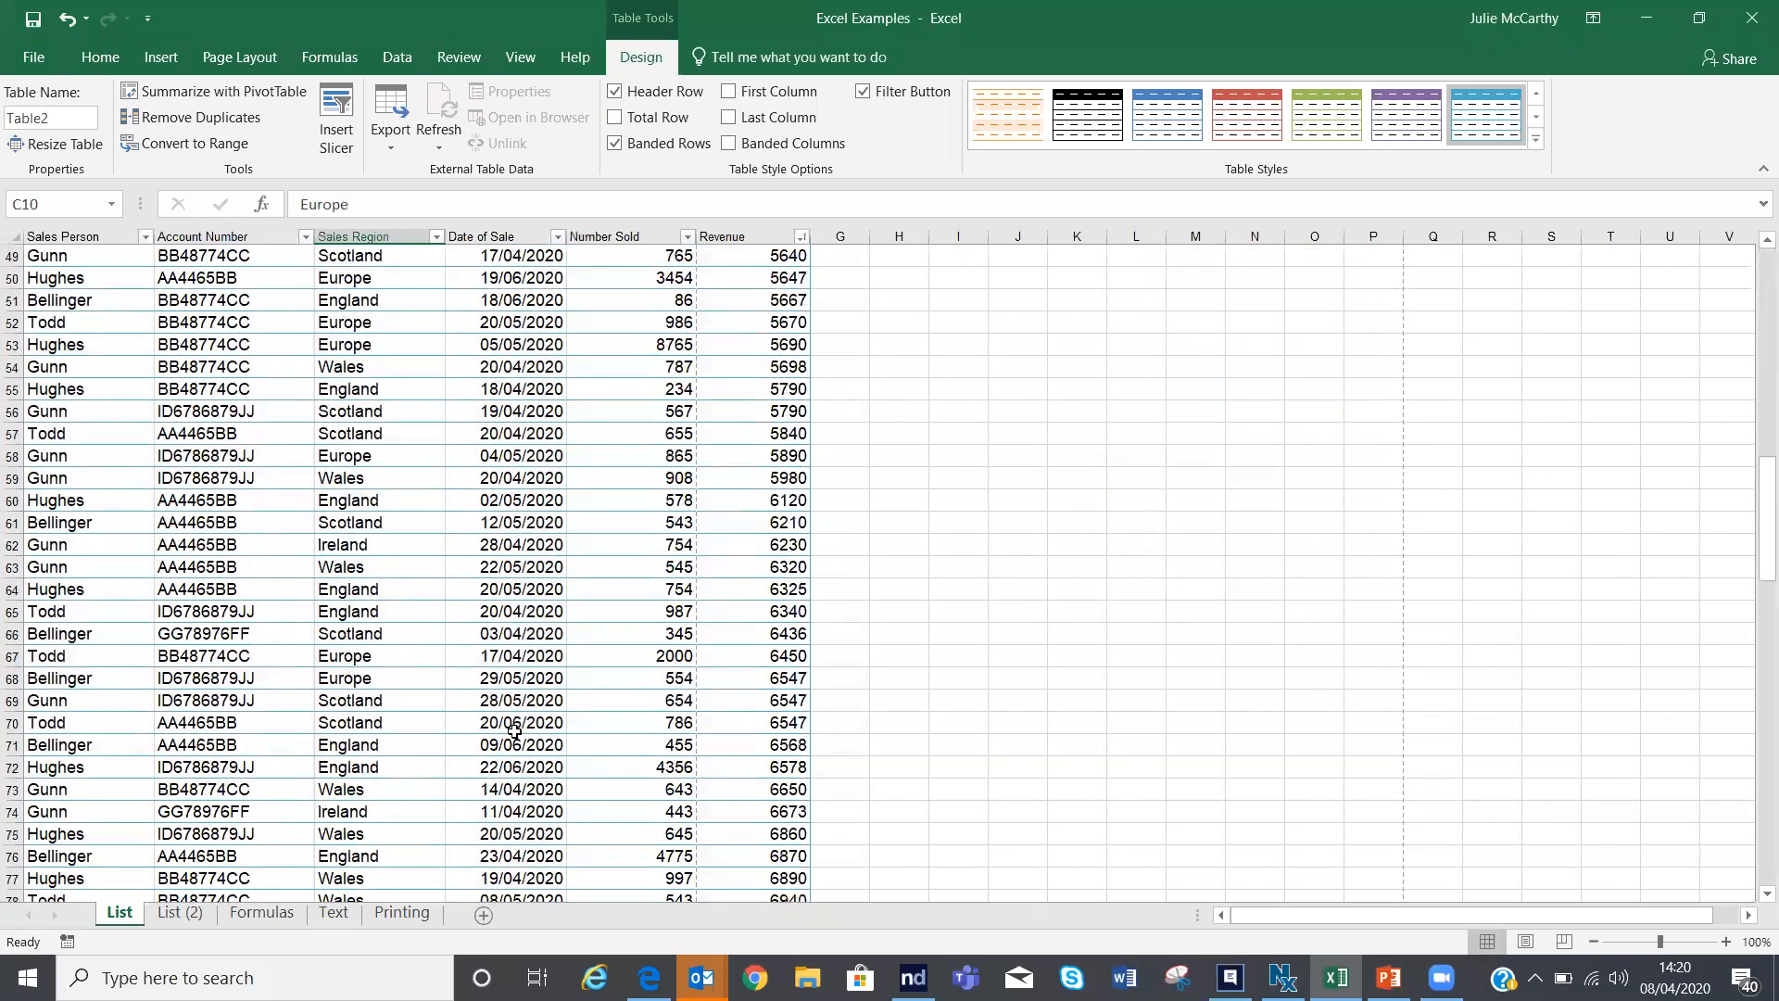
scroll(510, 729, "down", 20)
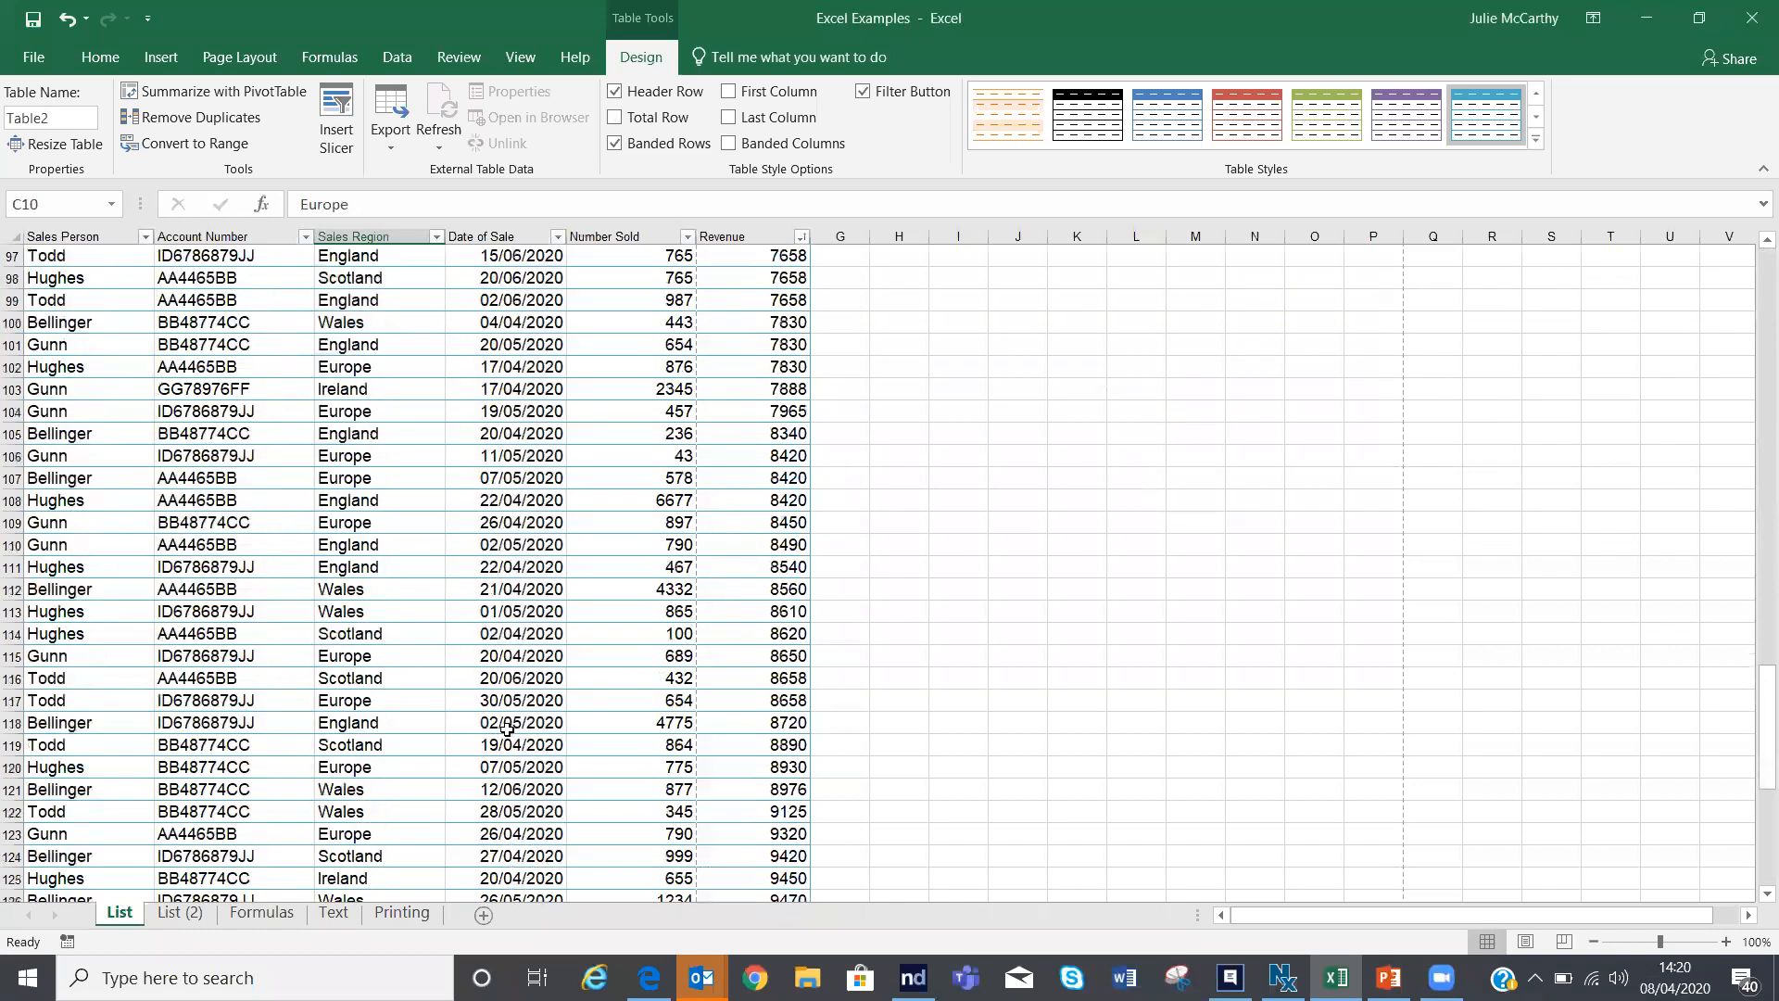
left_click(88, 439)
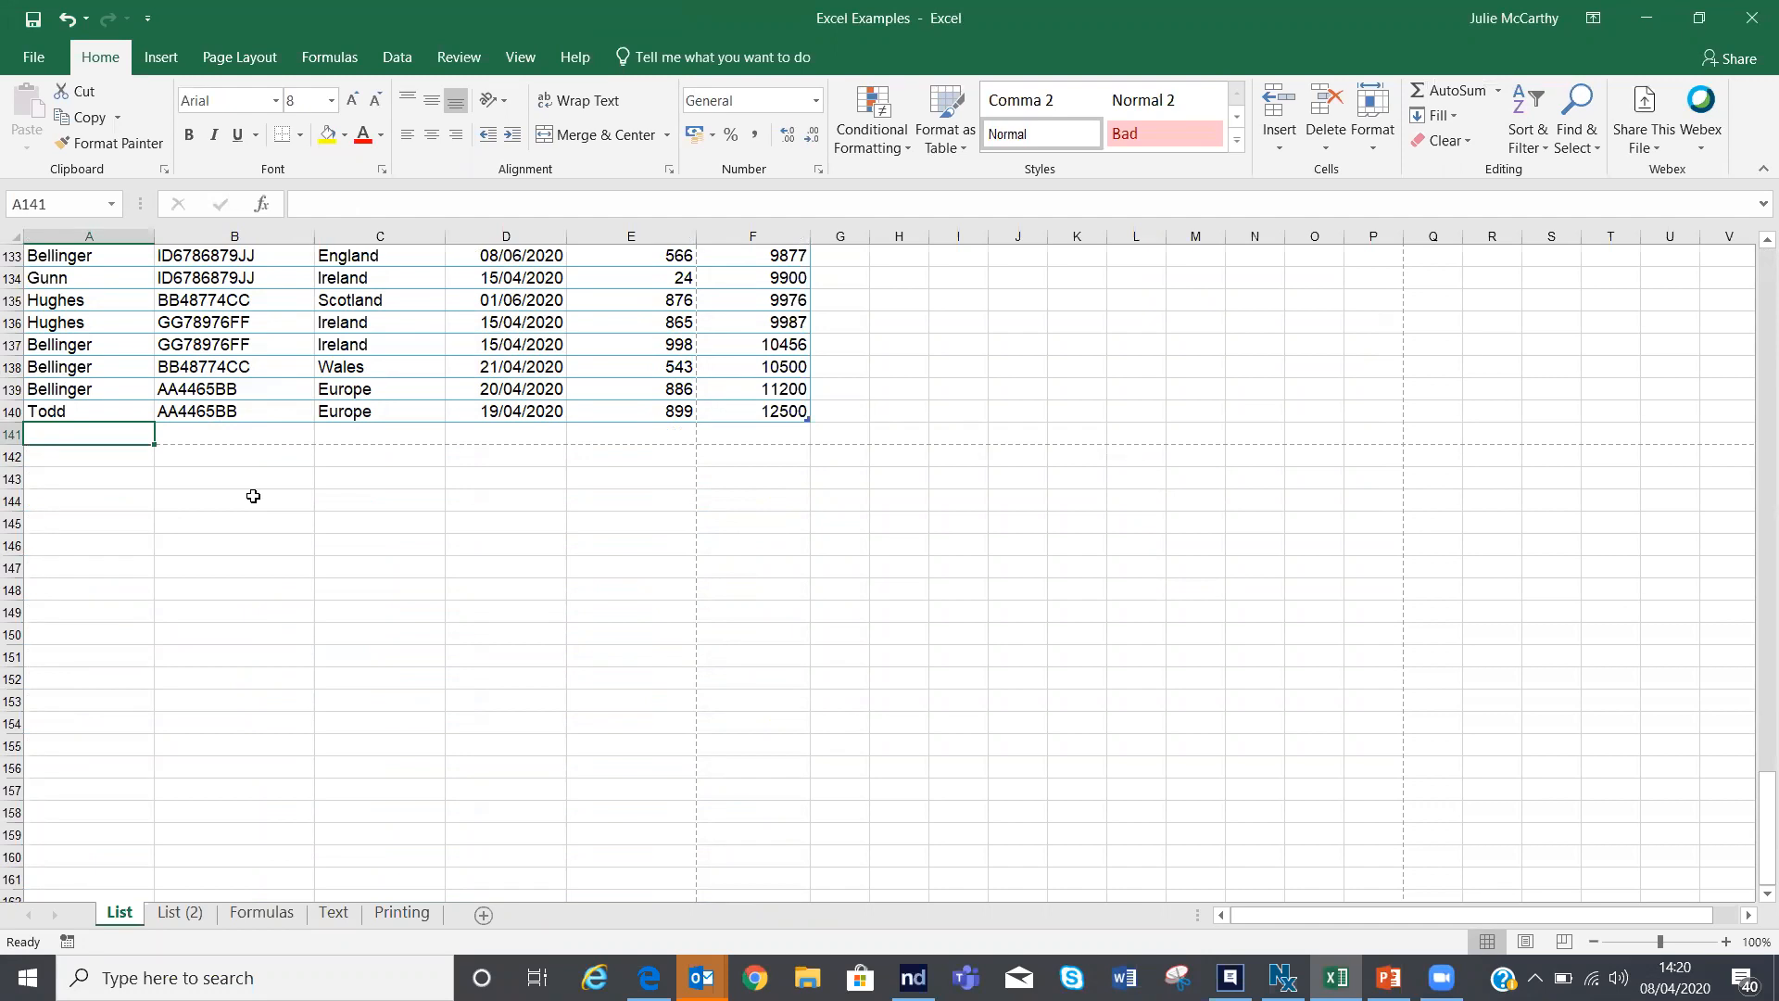
type("mcc")
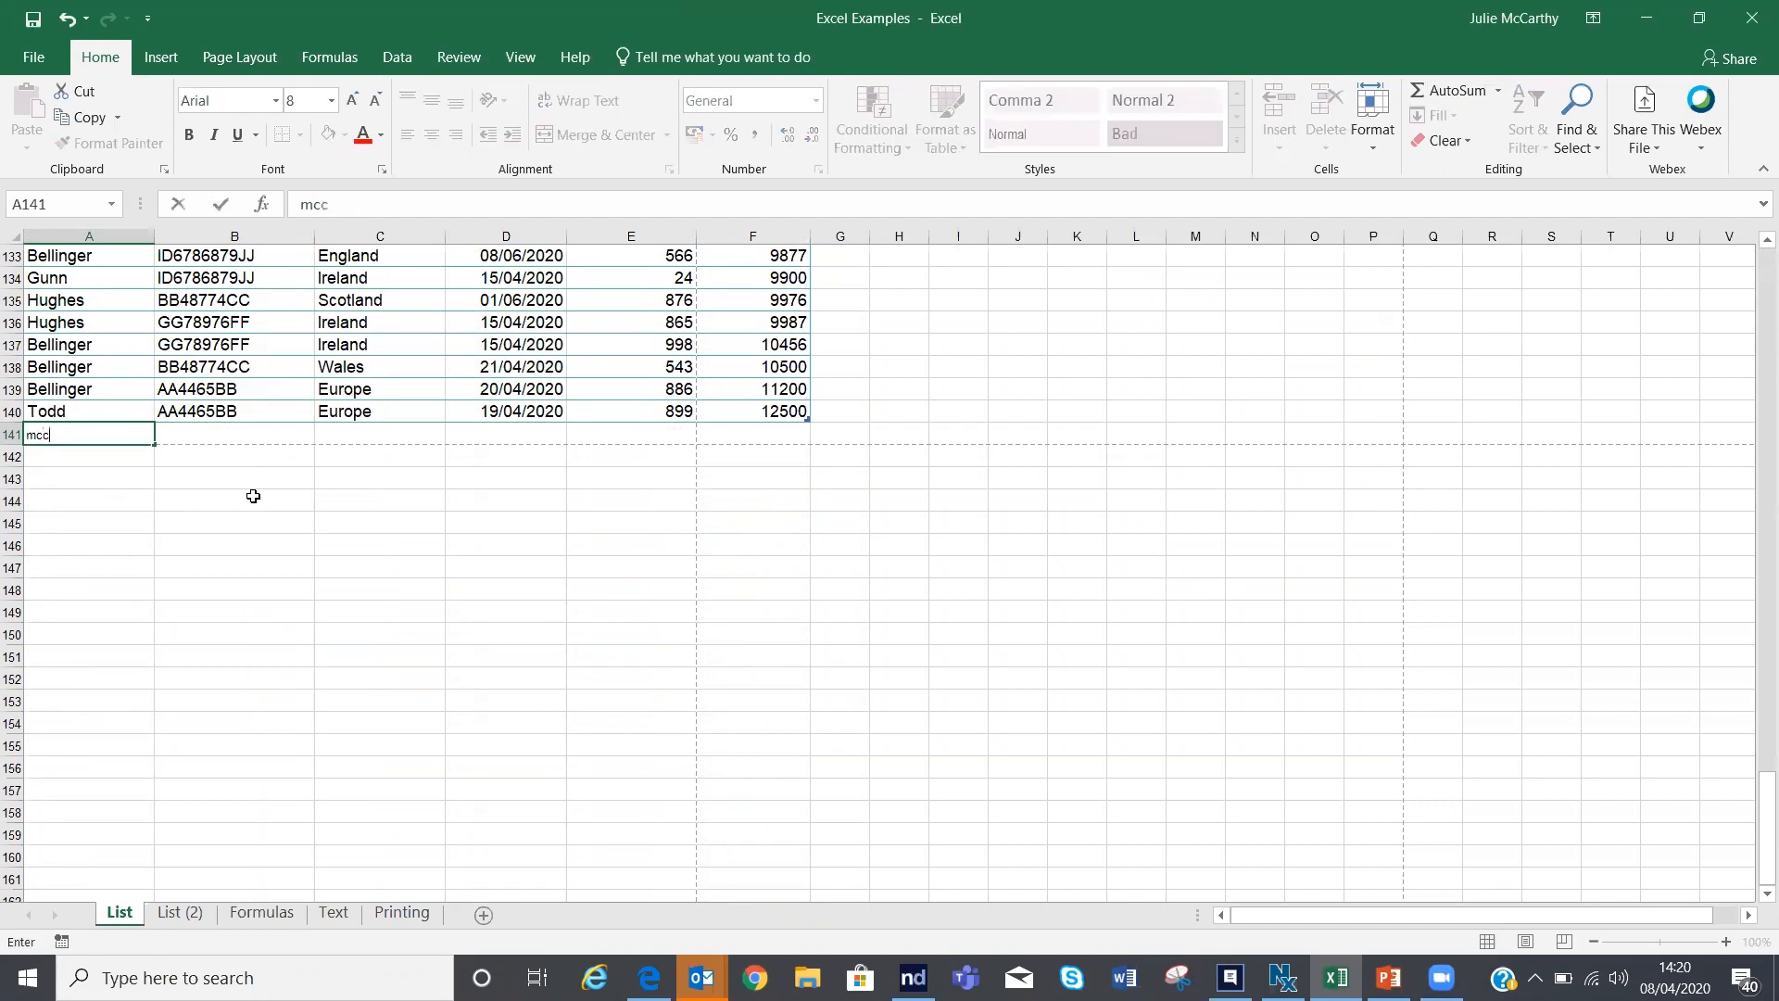
type("arthy")
key("Tab")
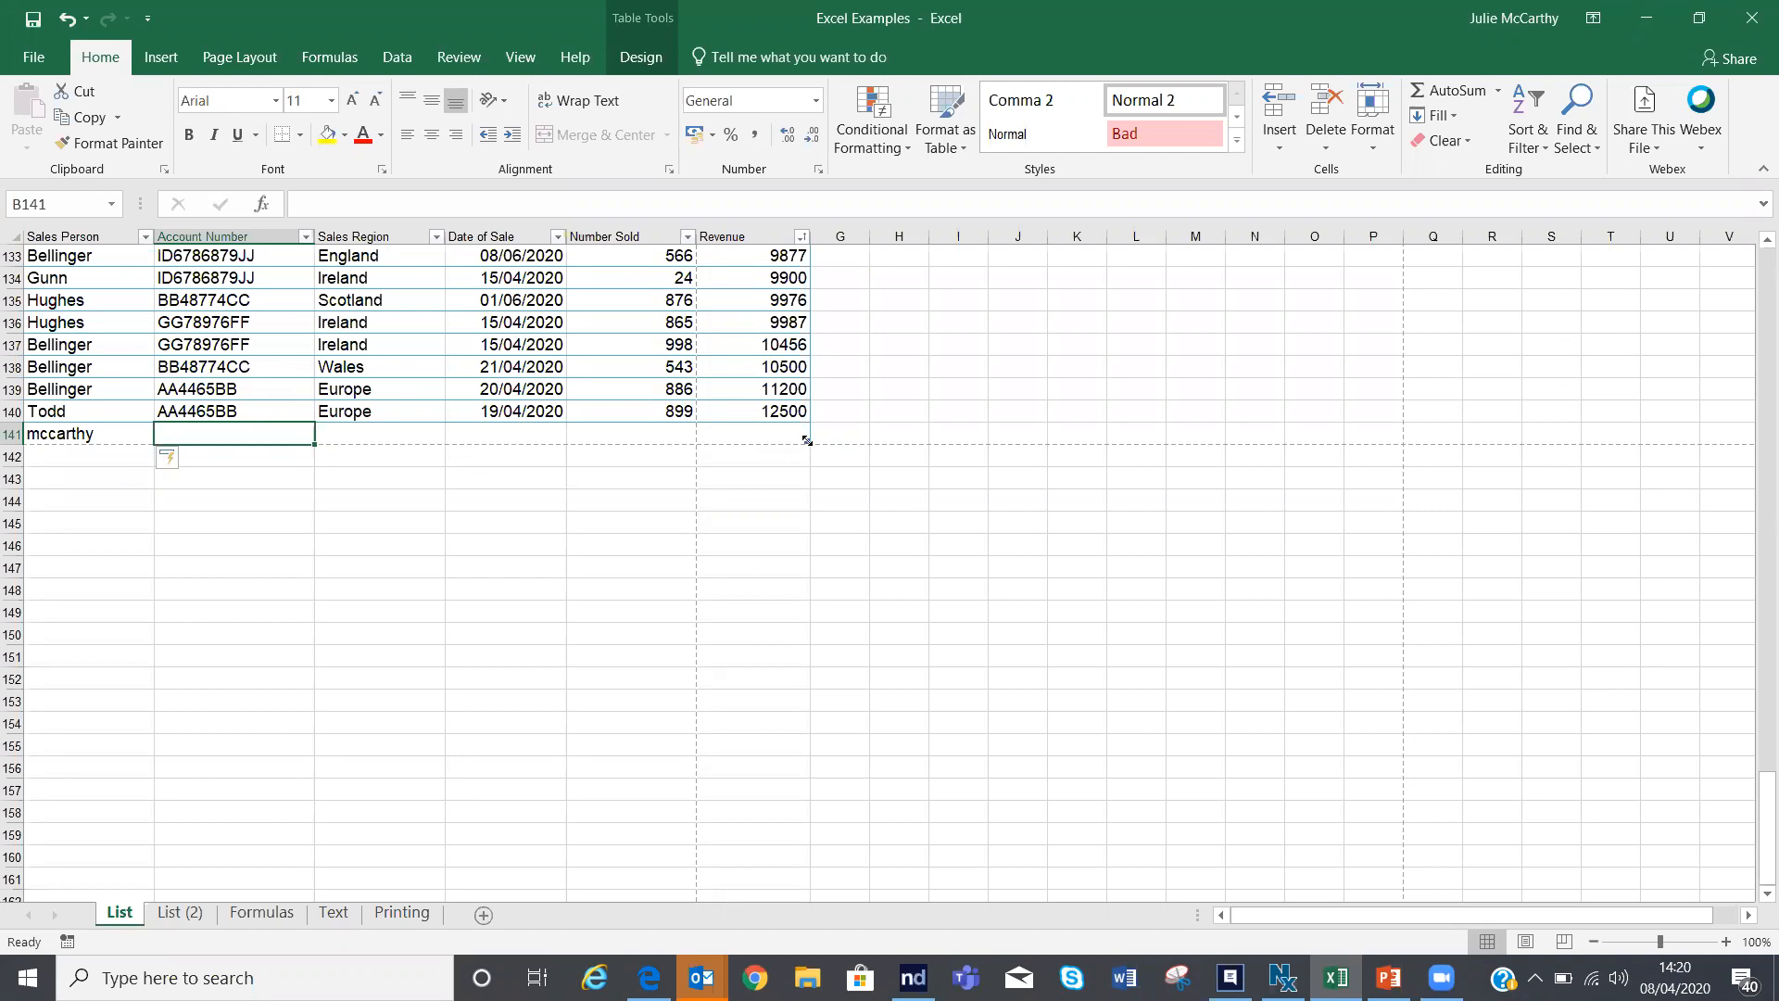
left_click_drag(804, 442, 770, 641)
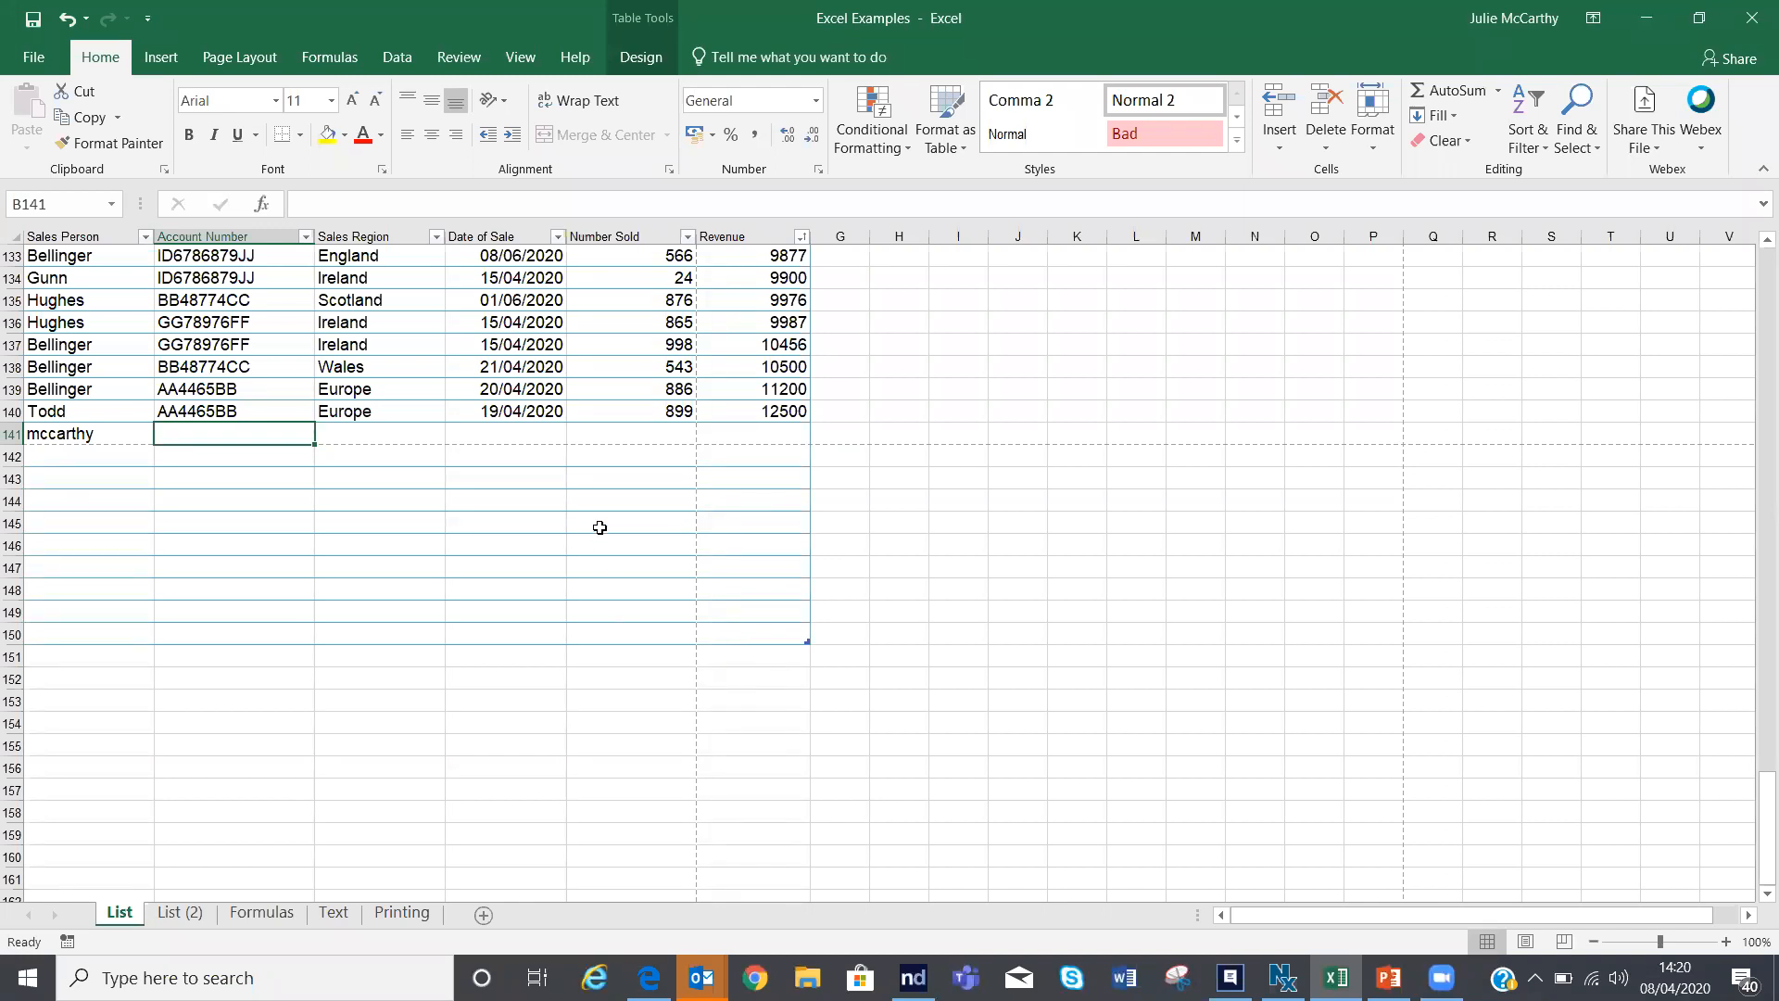
Step: Convert the sales table back to a normal range
scroll(598, 529, "up", 13)
scroll(600, 525, "up", 18)
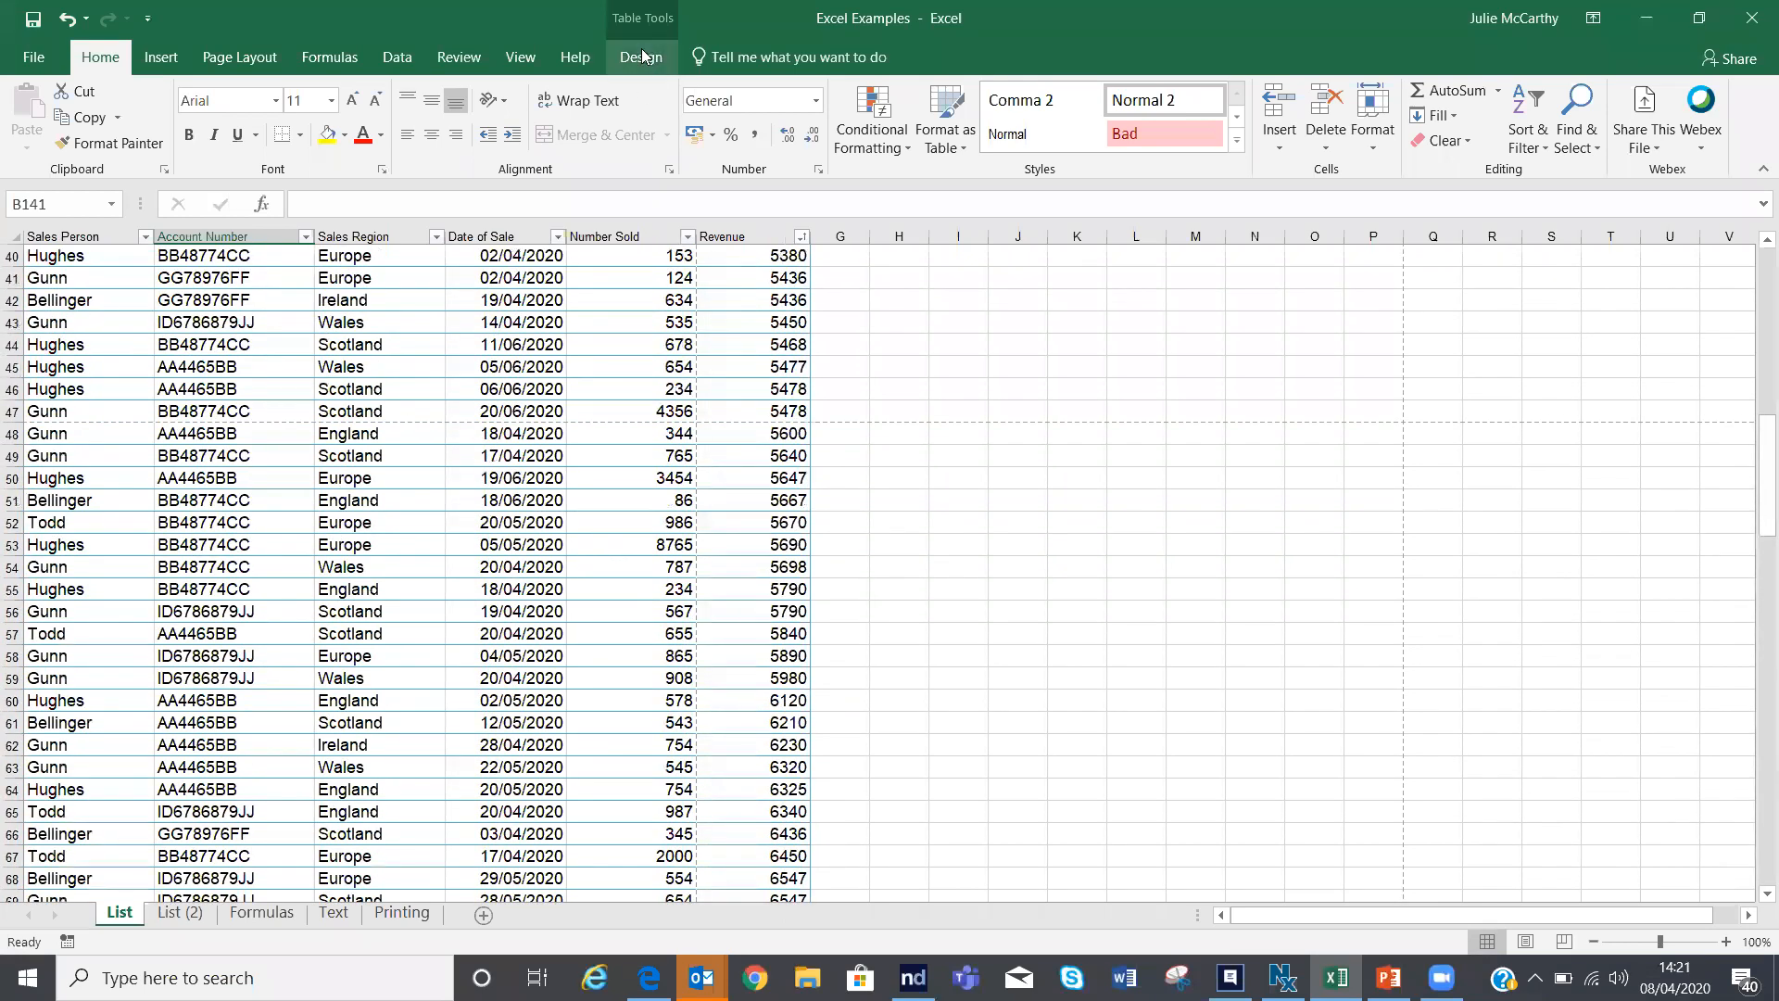
left_click(640, 57)
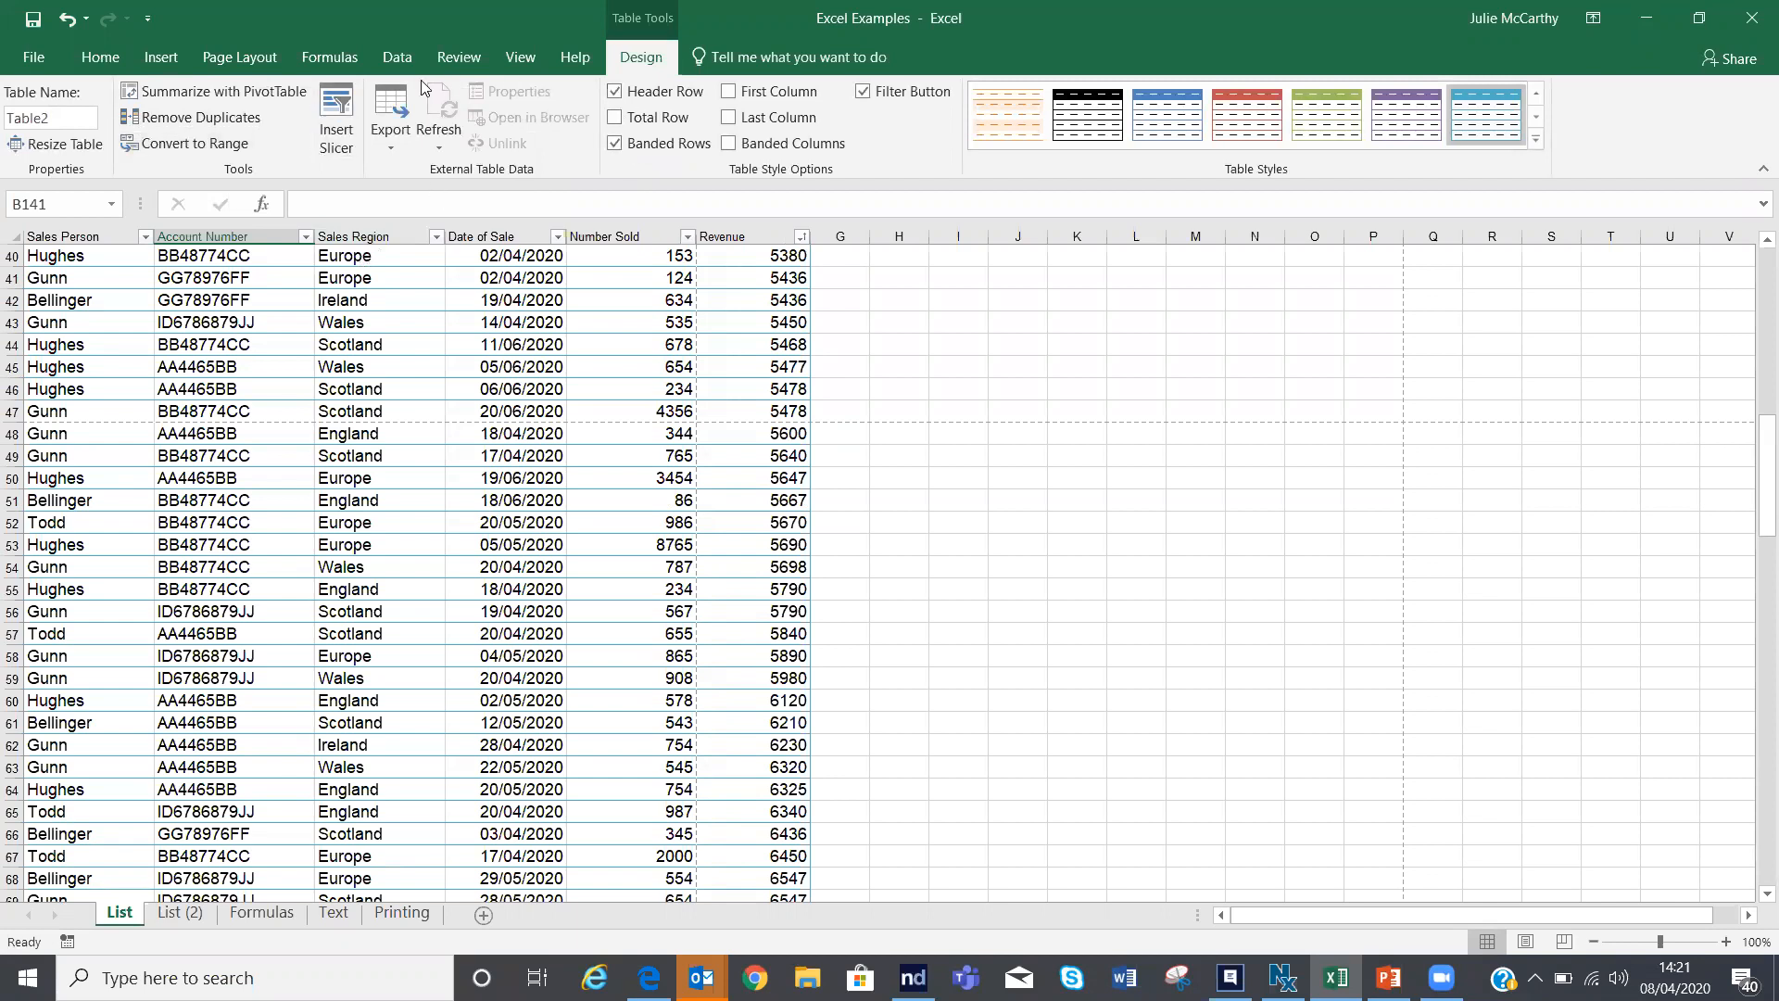
left_click(398, 433)
scroll(396, 392, "up", 10)
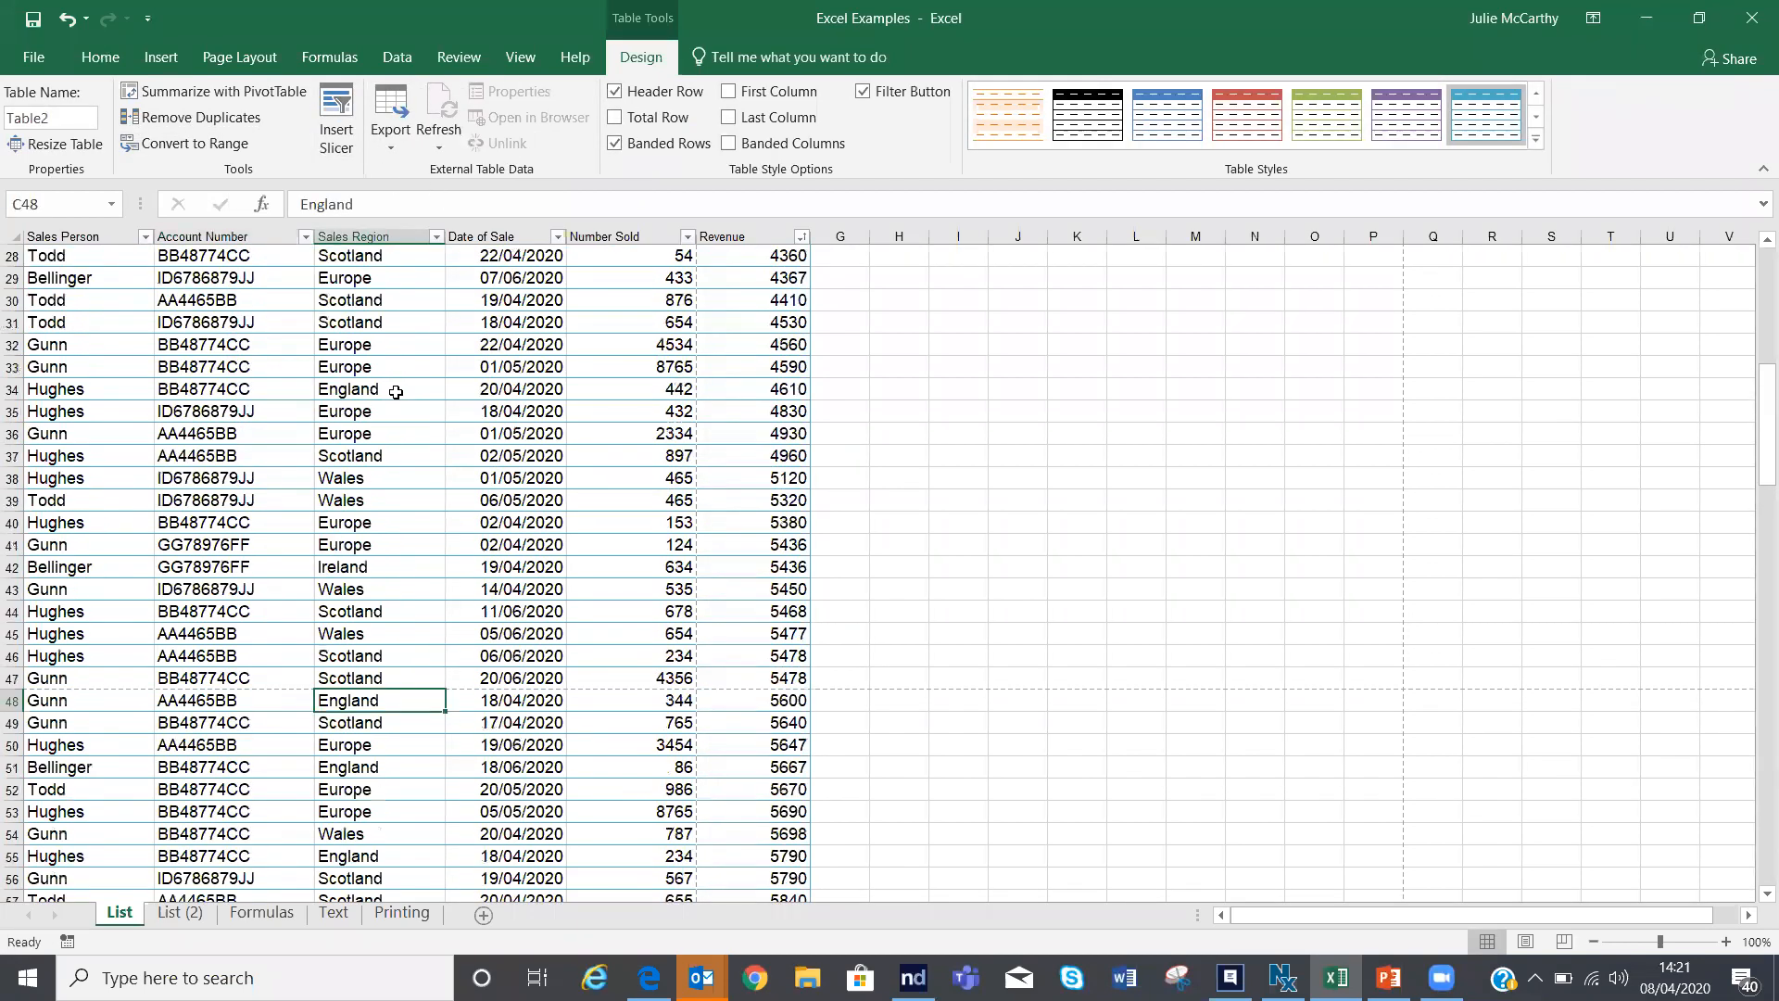
left_click(170, 144)
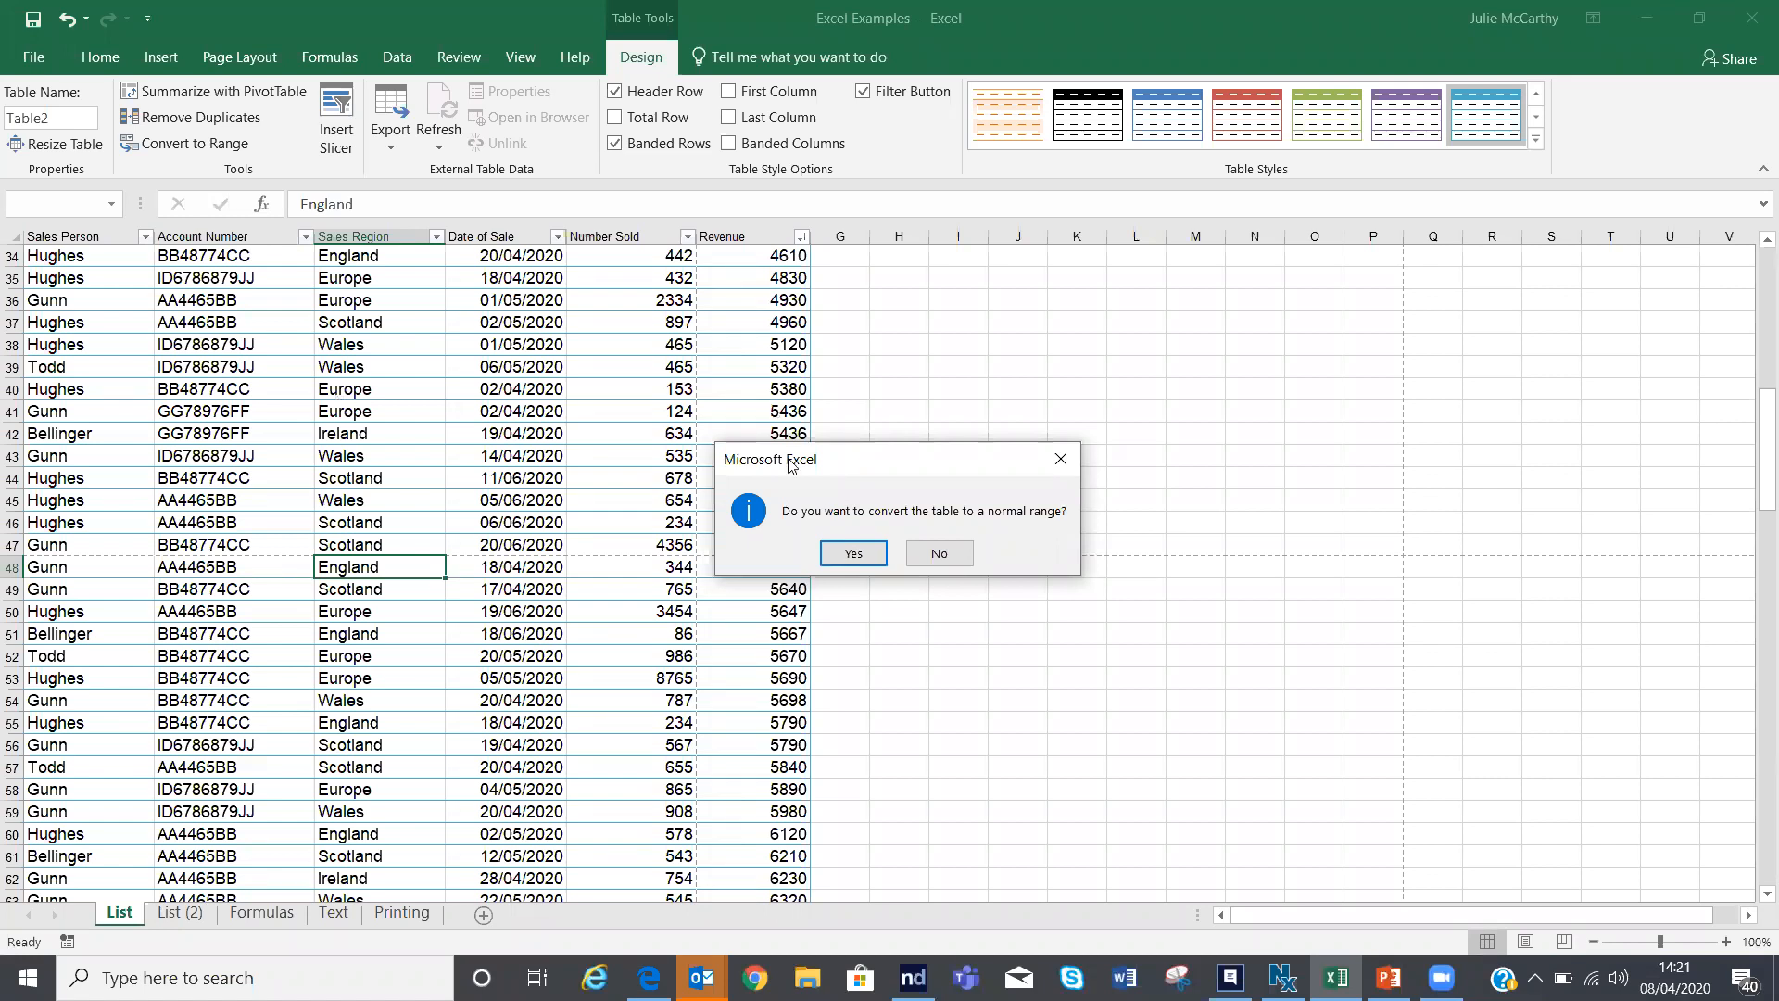
left_click(846, 555)
scroll(593, 566, "up", 11)
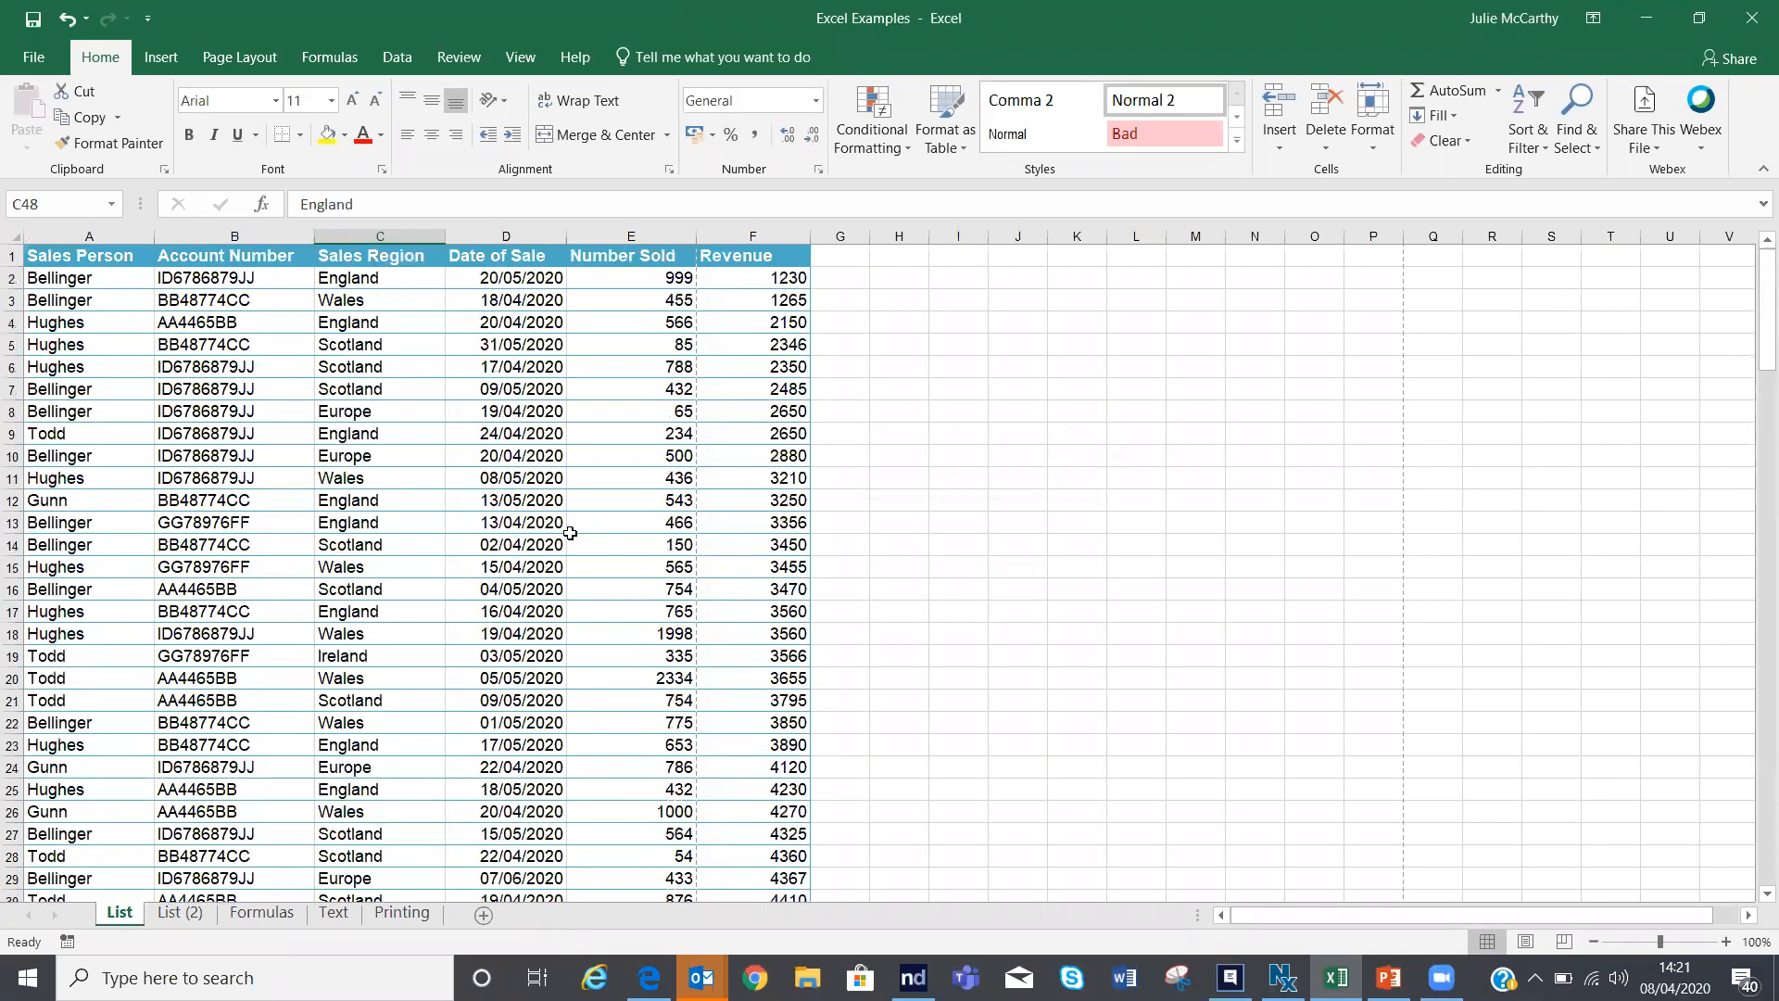
Step: Turn on filtering for the sales range's header row and view the filter choices for Sales Region
left_click(443, 476)
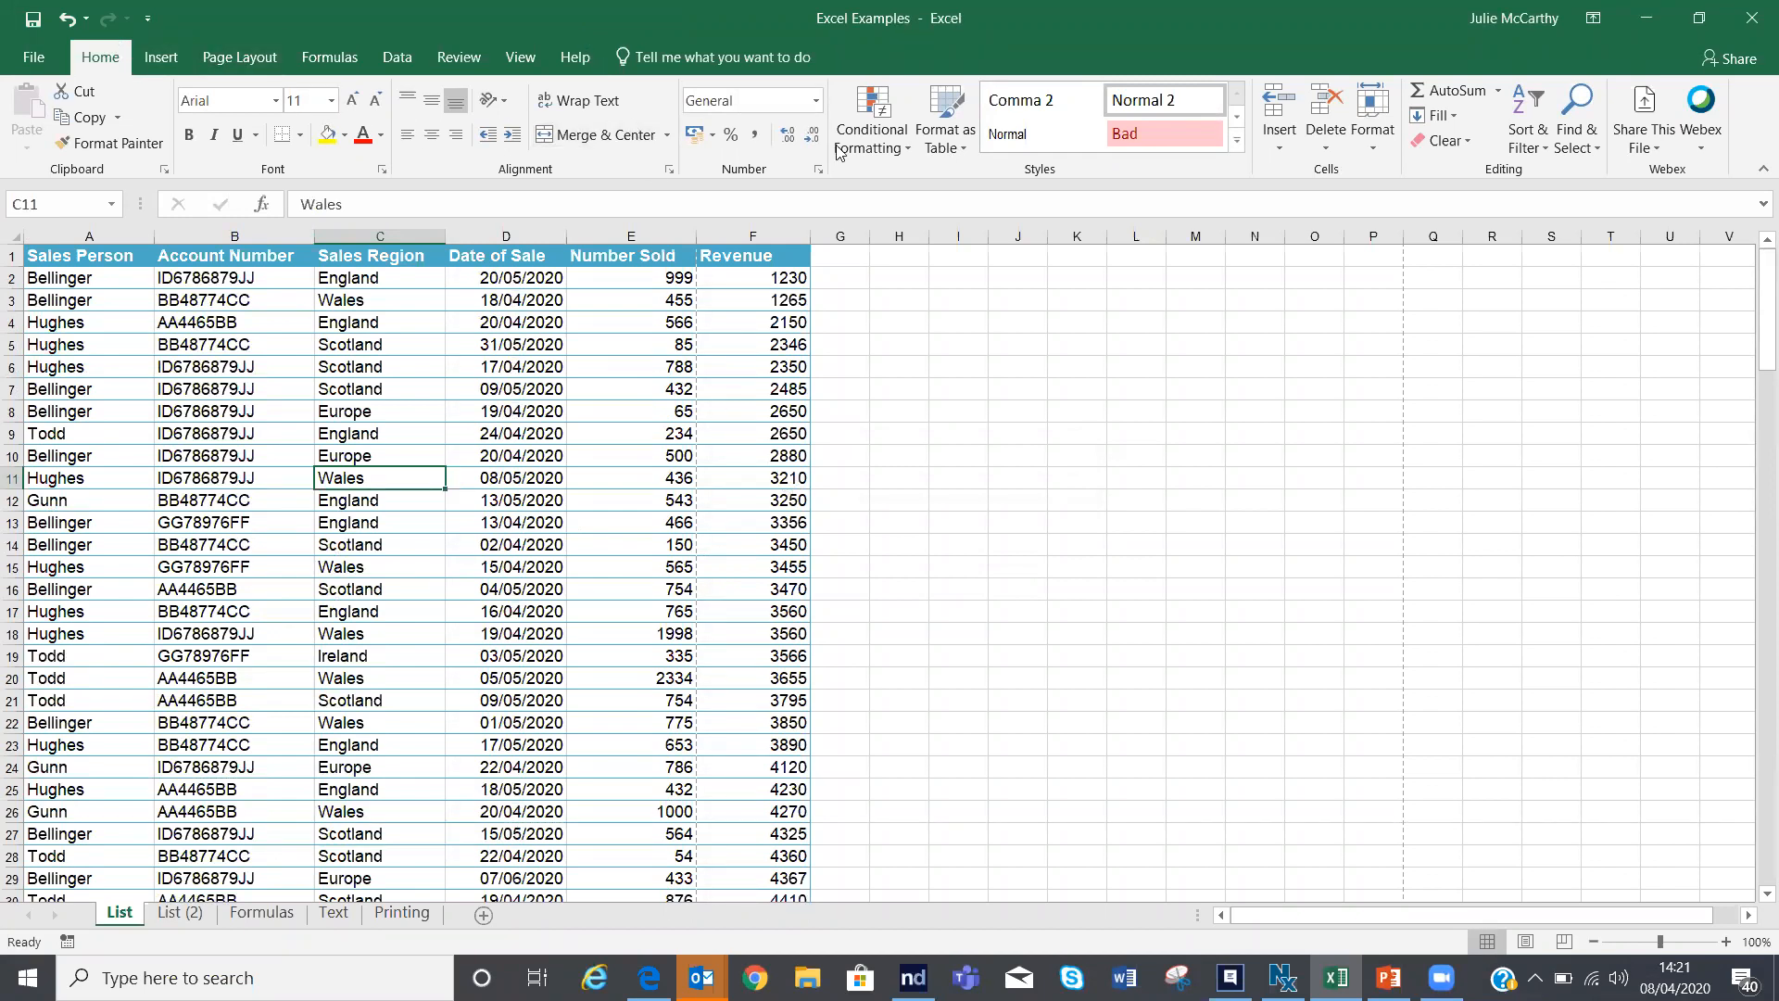
left_click(1519, 153)
left_click(1557, 250)
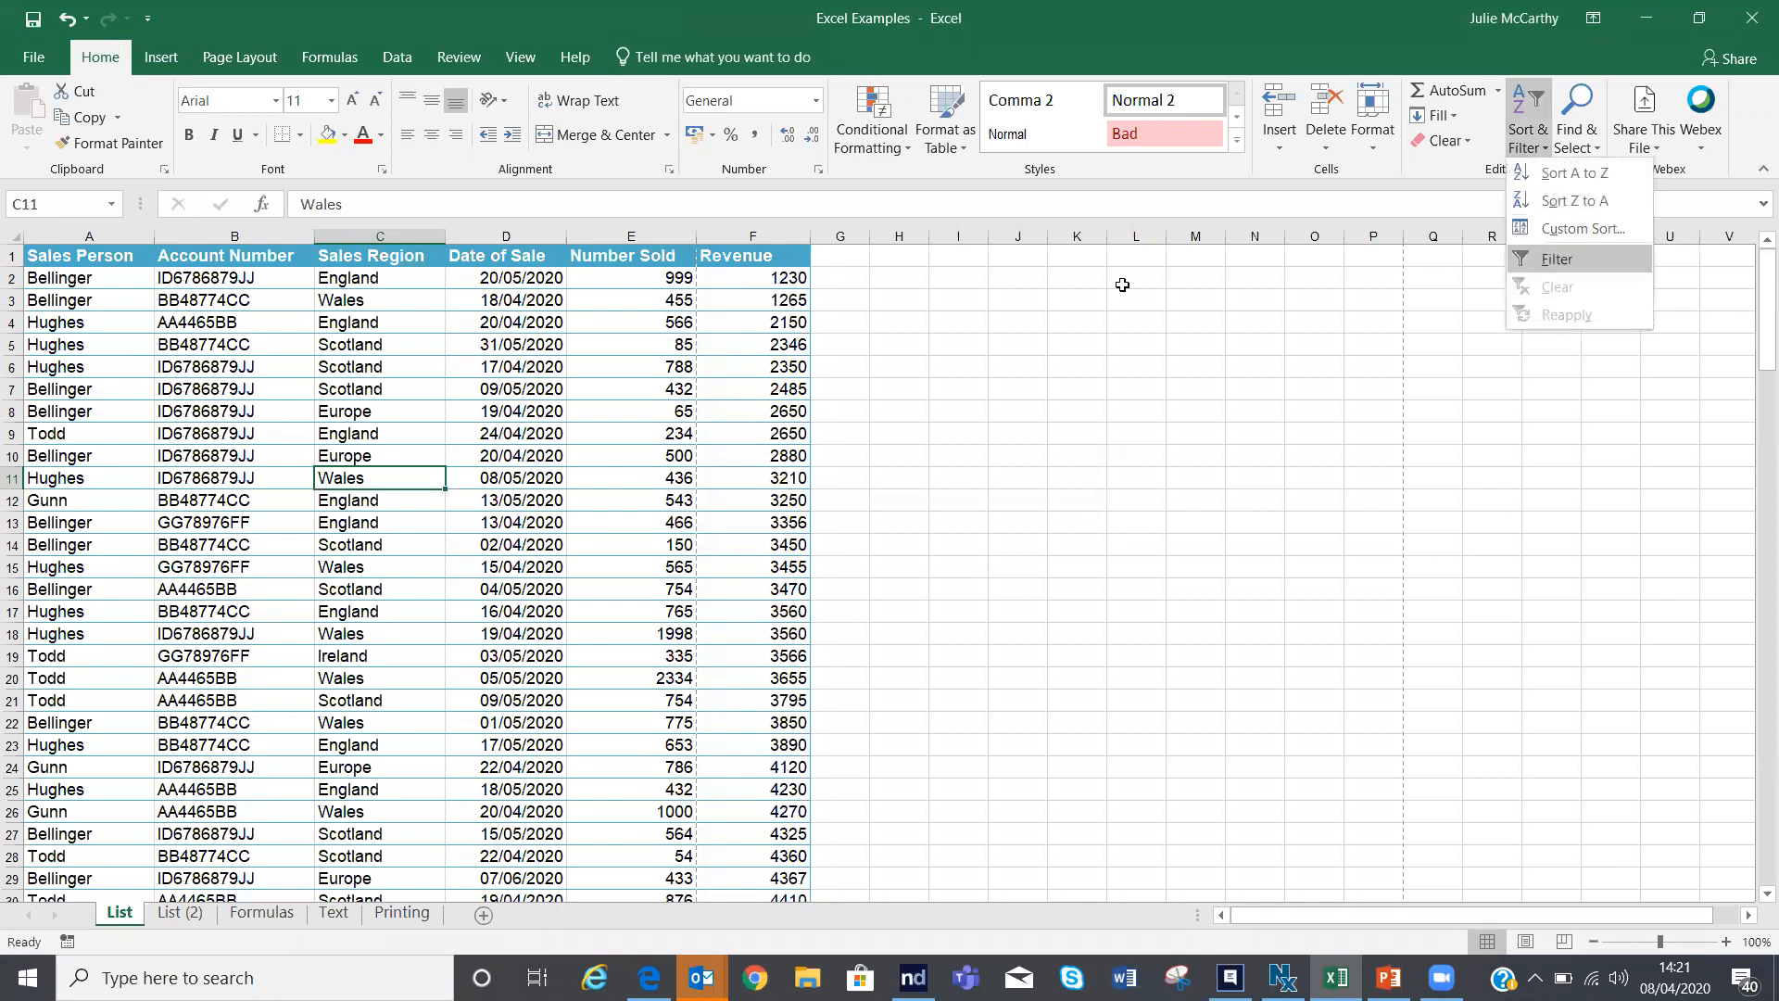
left_click(433, 256)
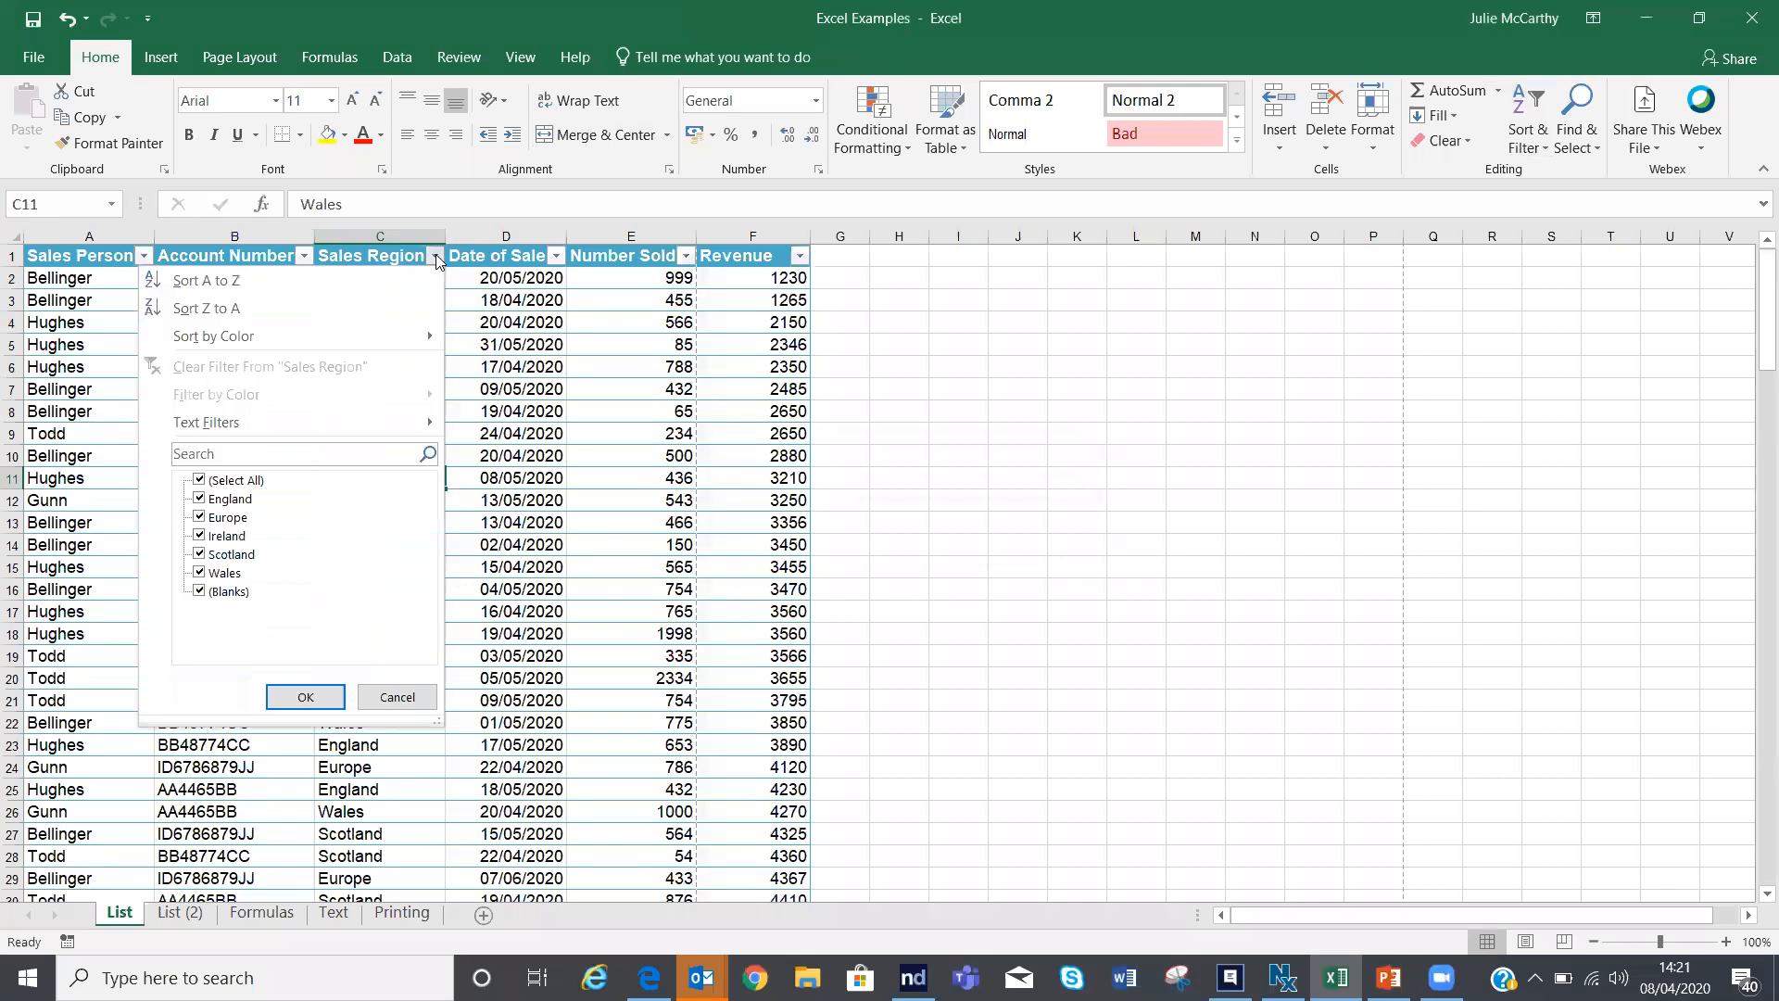
left_click(568, 313)
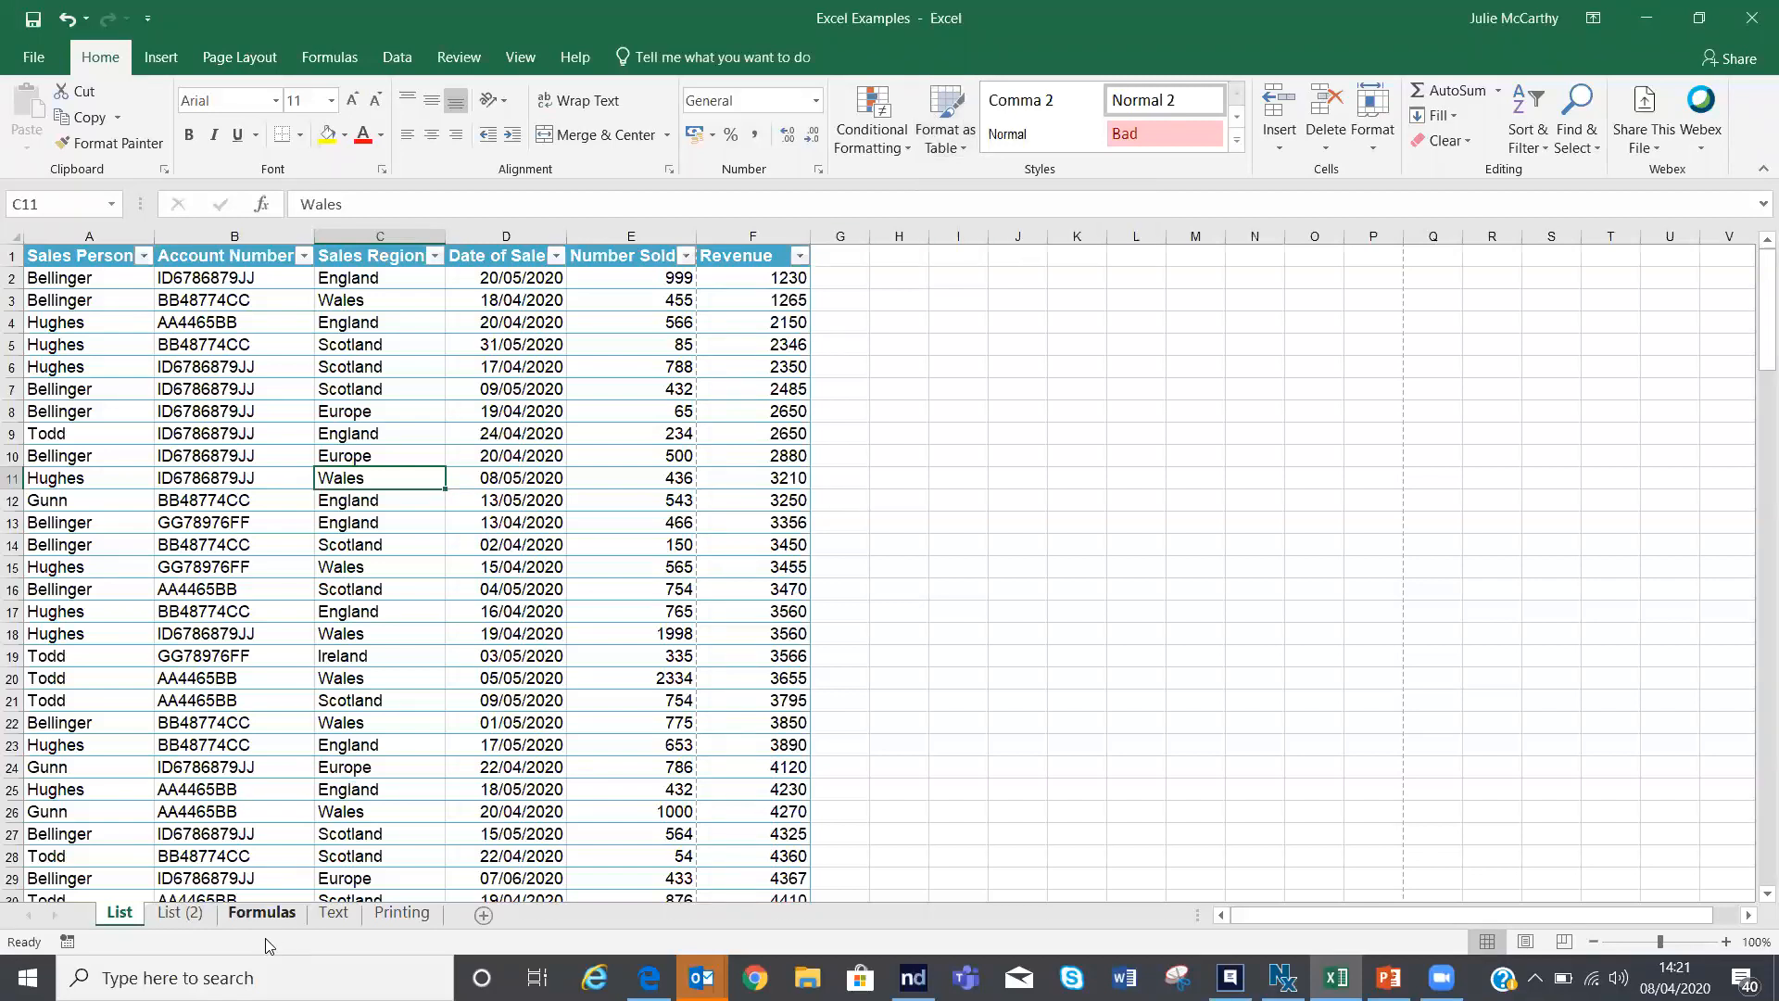
Step: Switch to the Formulas sheet and look through the functions offered by AutoSum
left_click(263, 913)
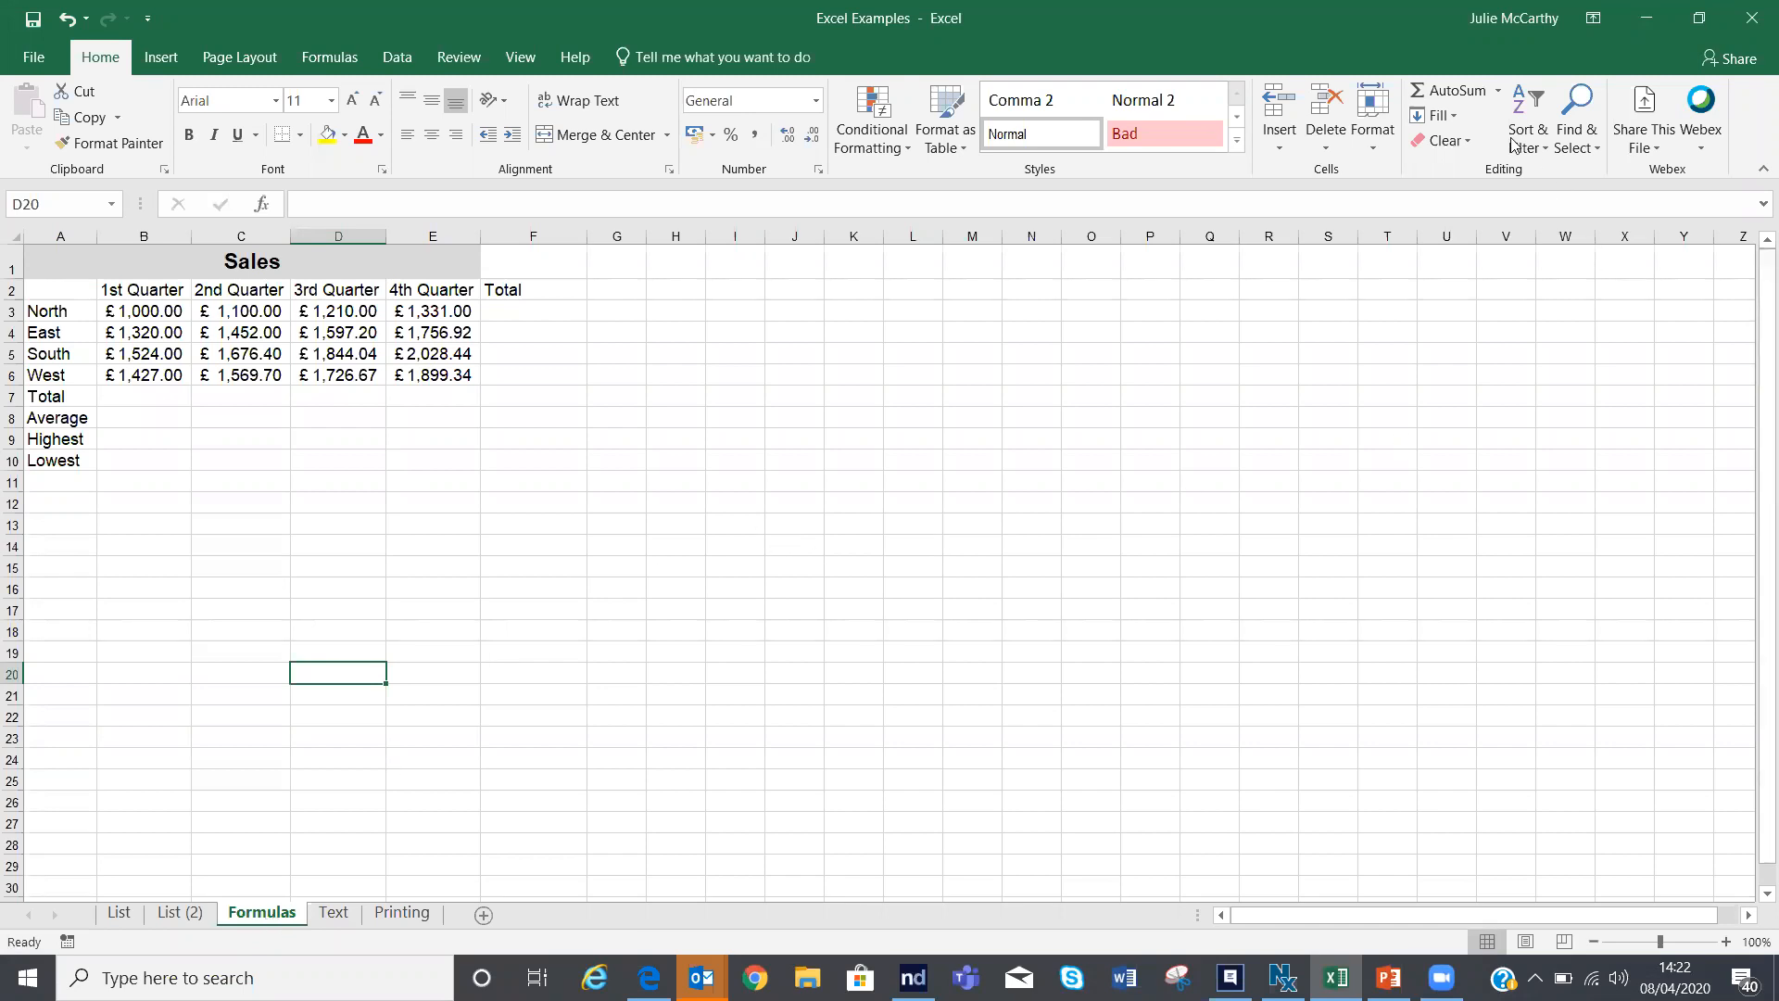
left_click(1500, 92)
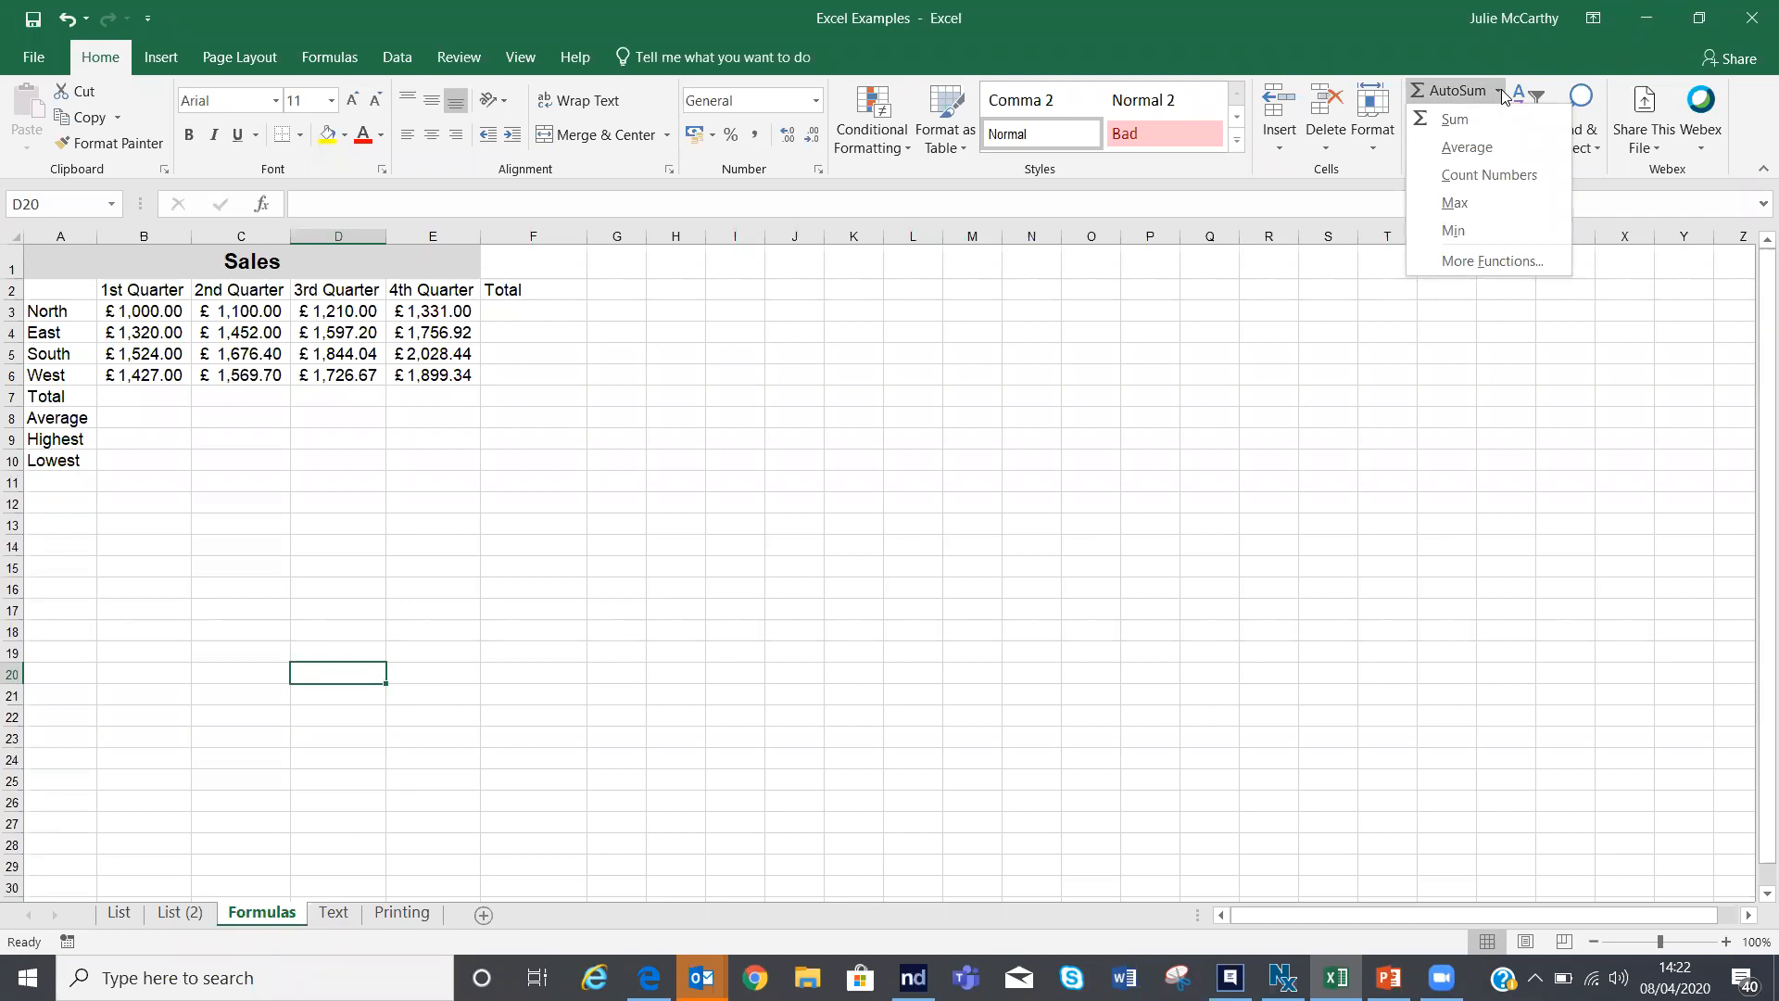
left_click(823, 444)
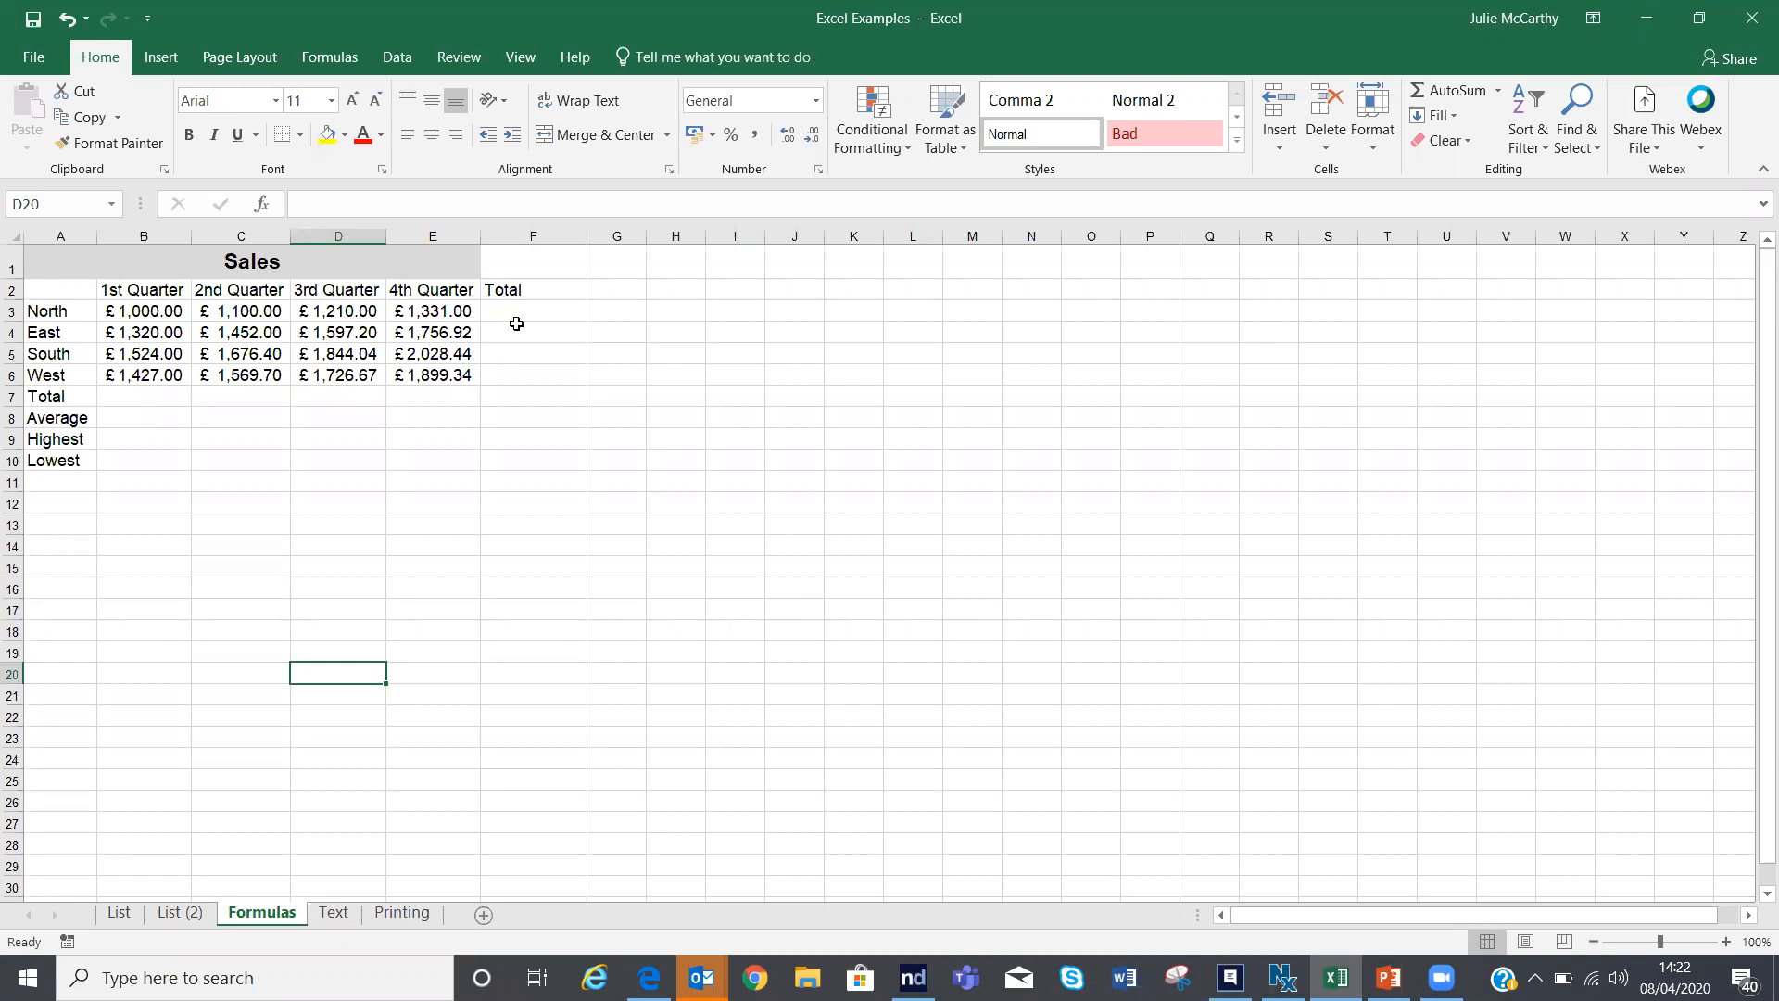
Step: Total North's four quarters in F3 with the AutoSum Sum function and fill the formula down to F6 for the other regions
left_click(130, 313)
left_click_drag(197, 308, 533, 313)
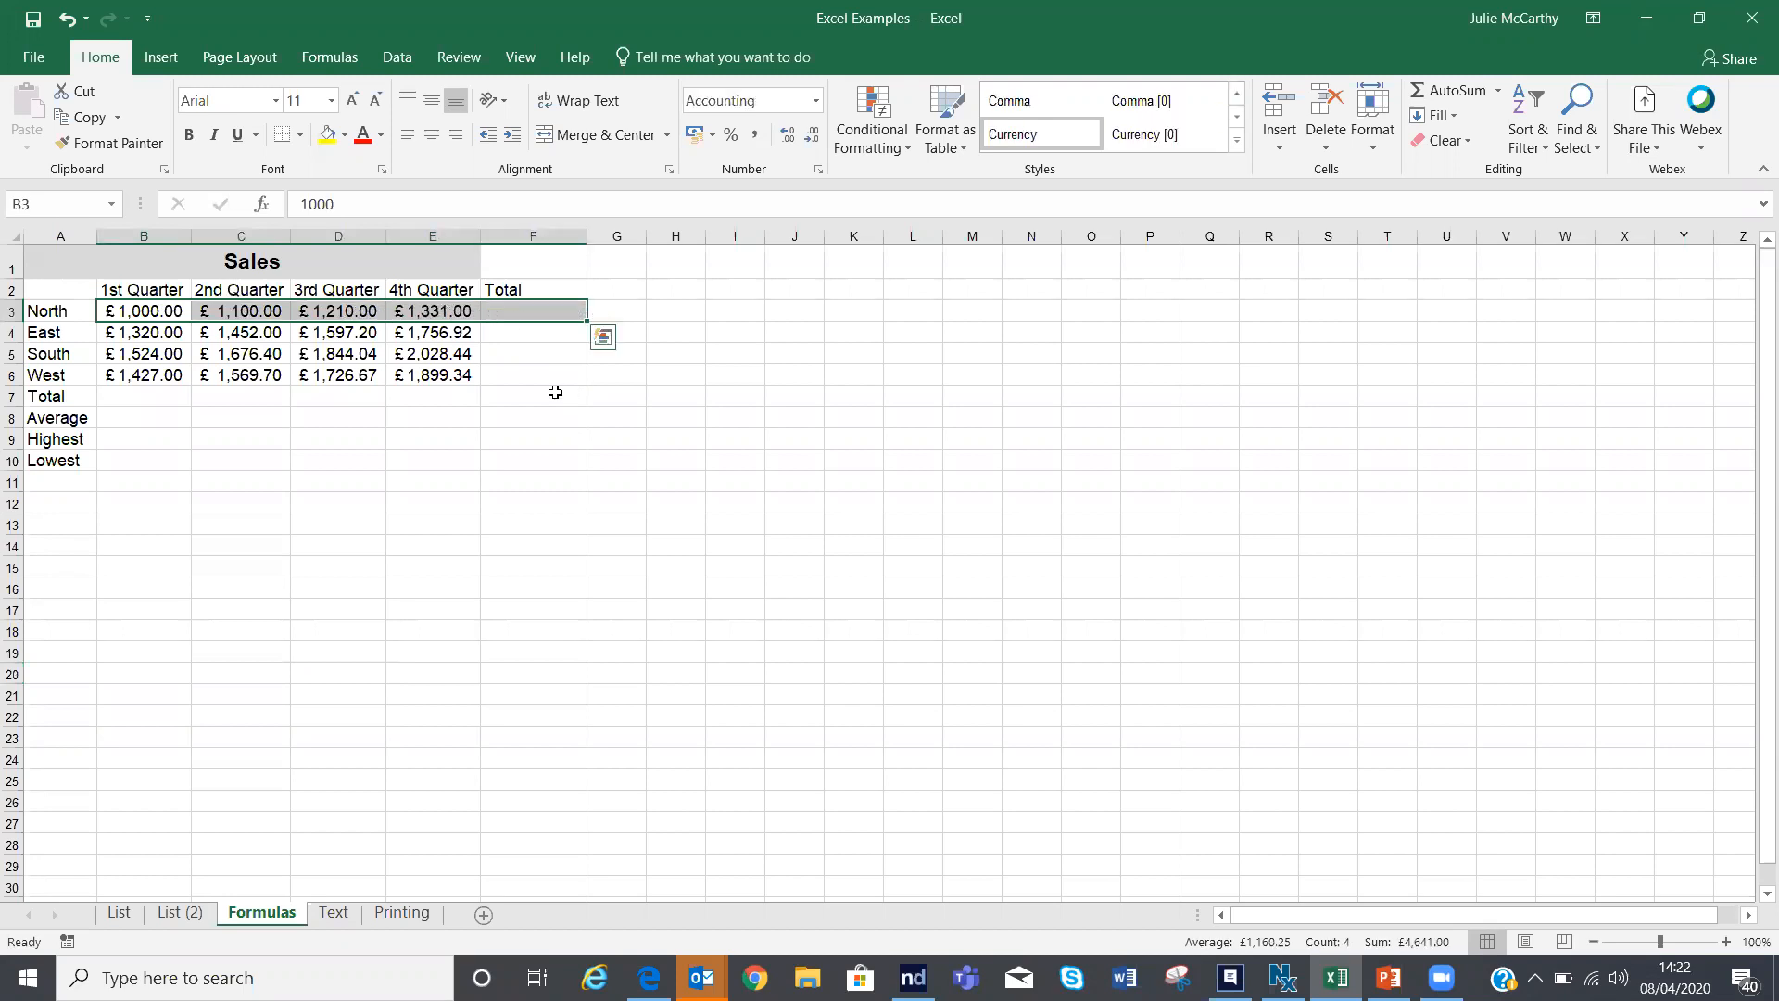
left_click(1499, 90)
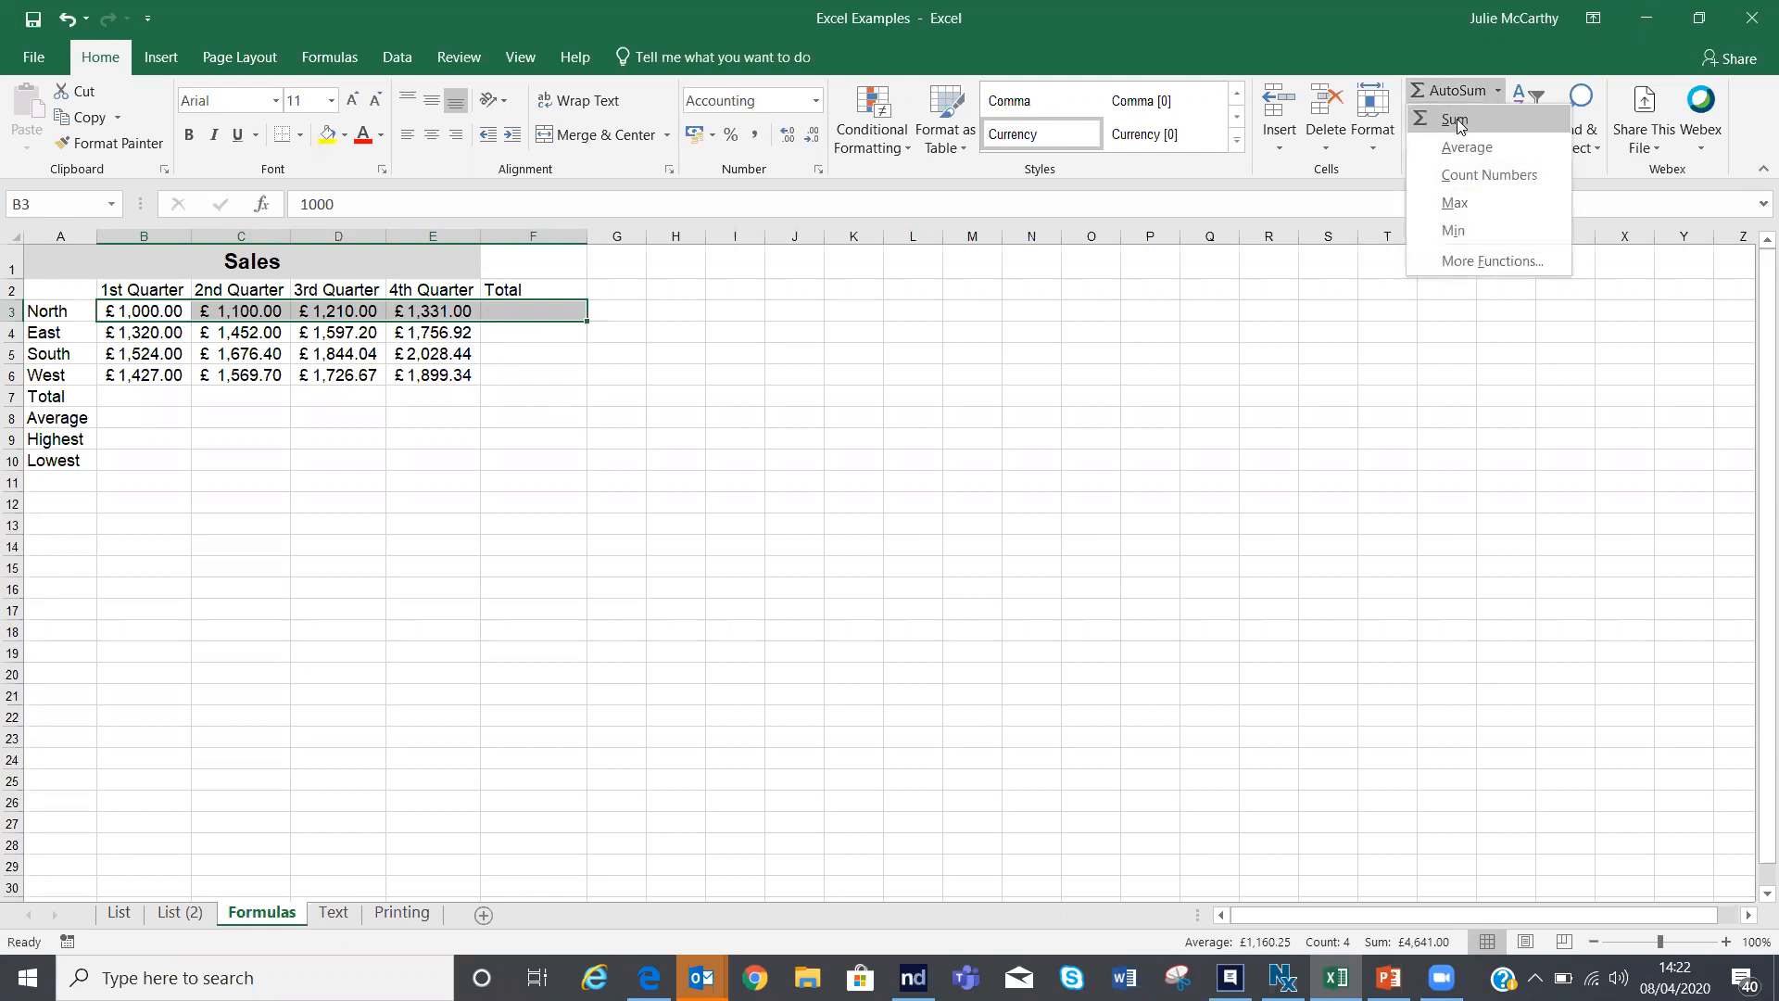
left_click(1457, 119)
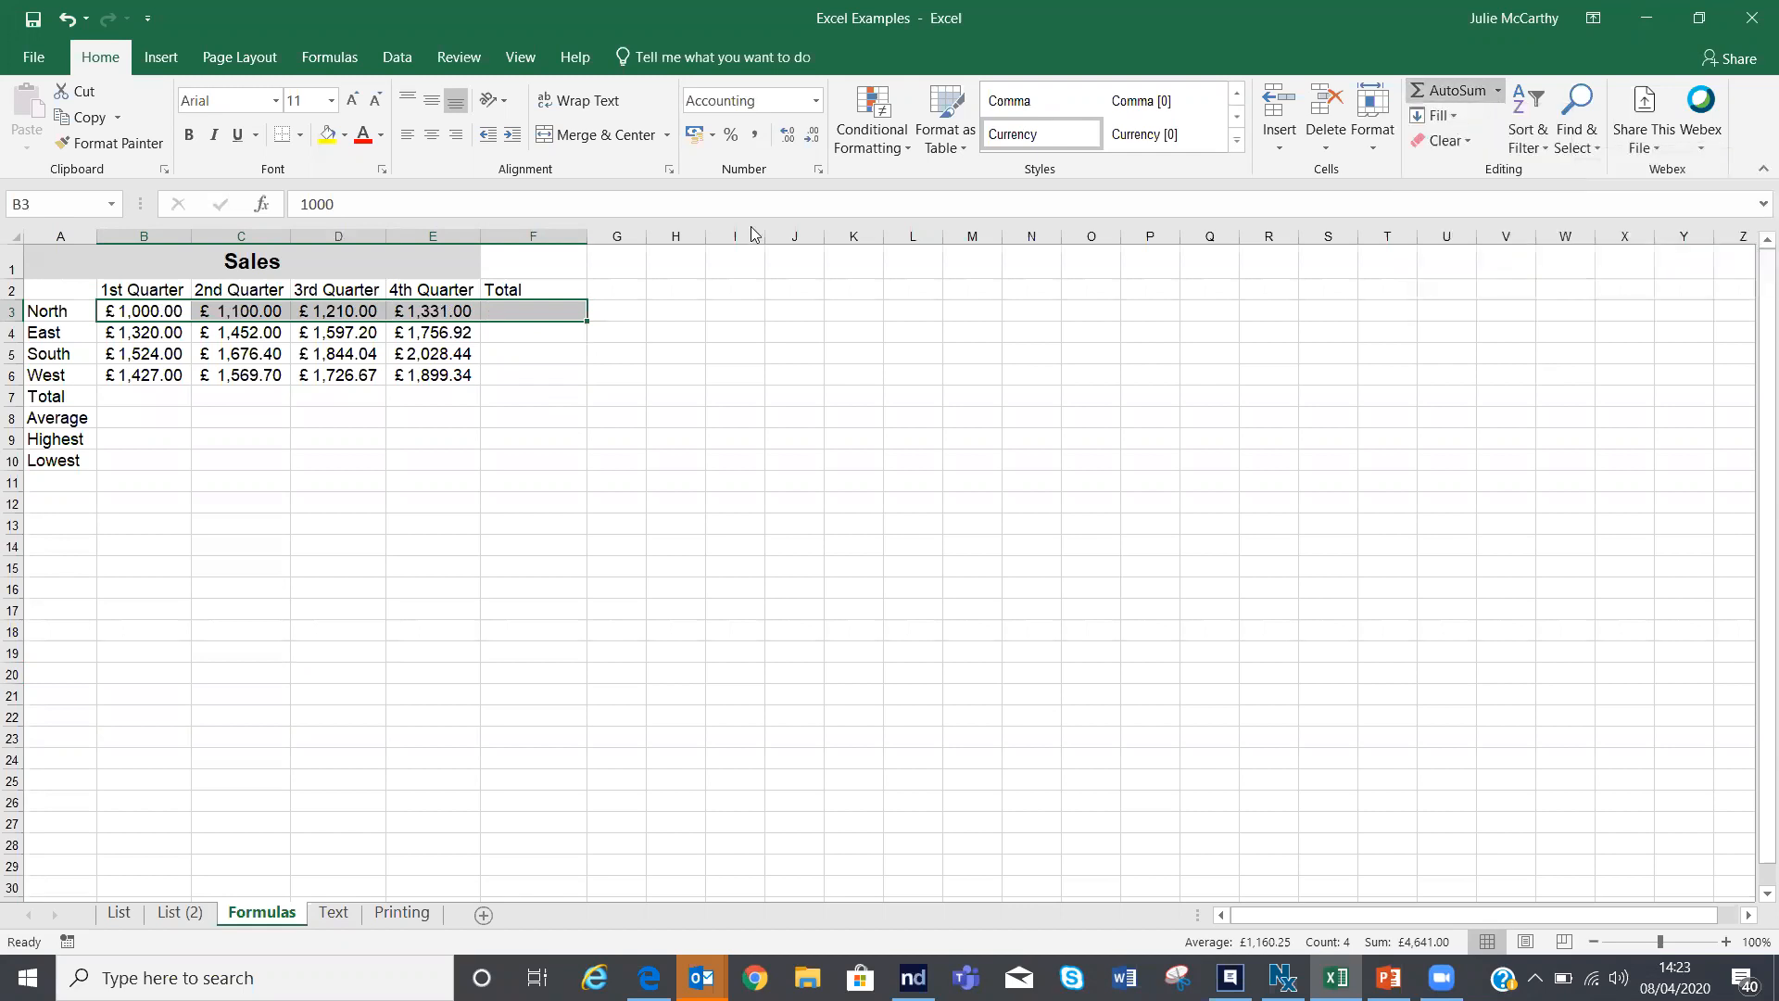
left_click(523, 314)
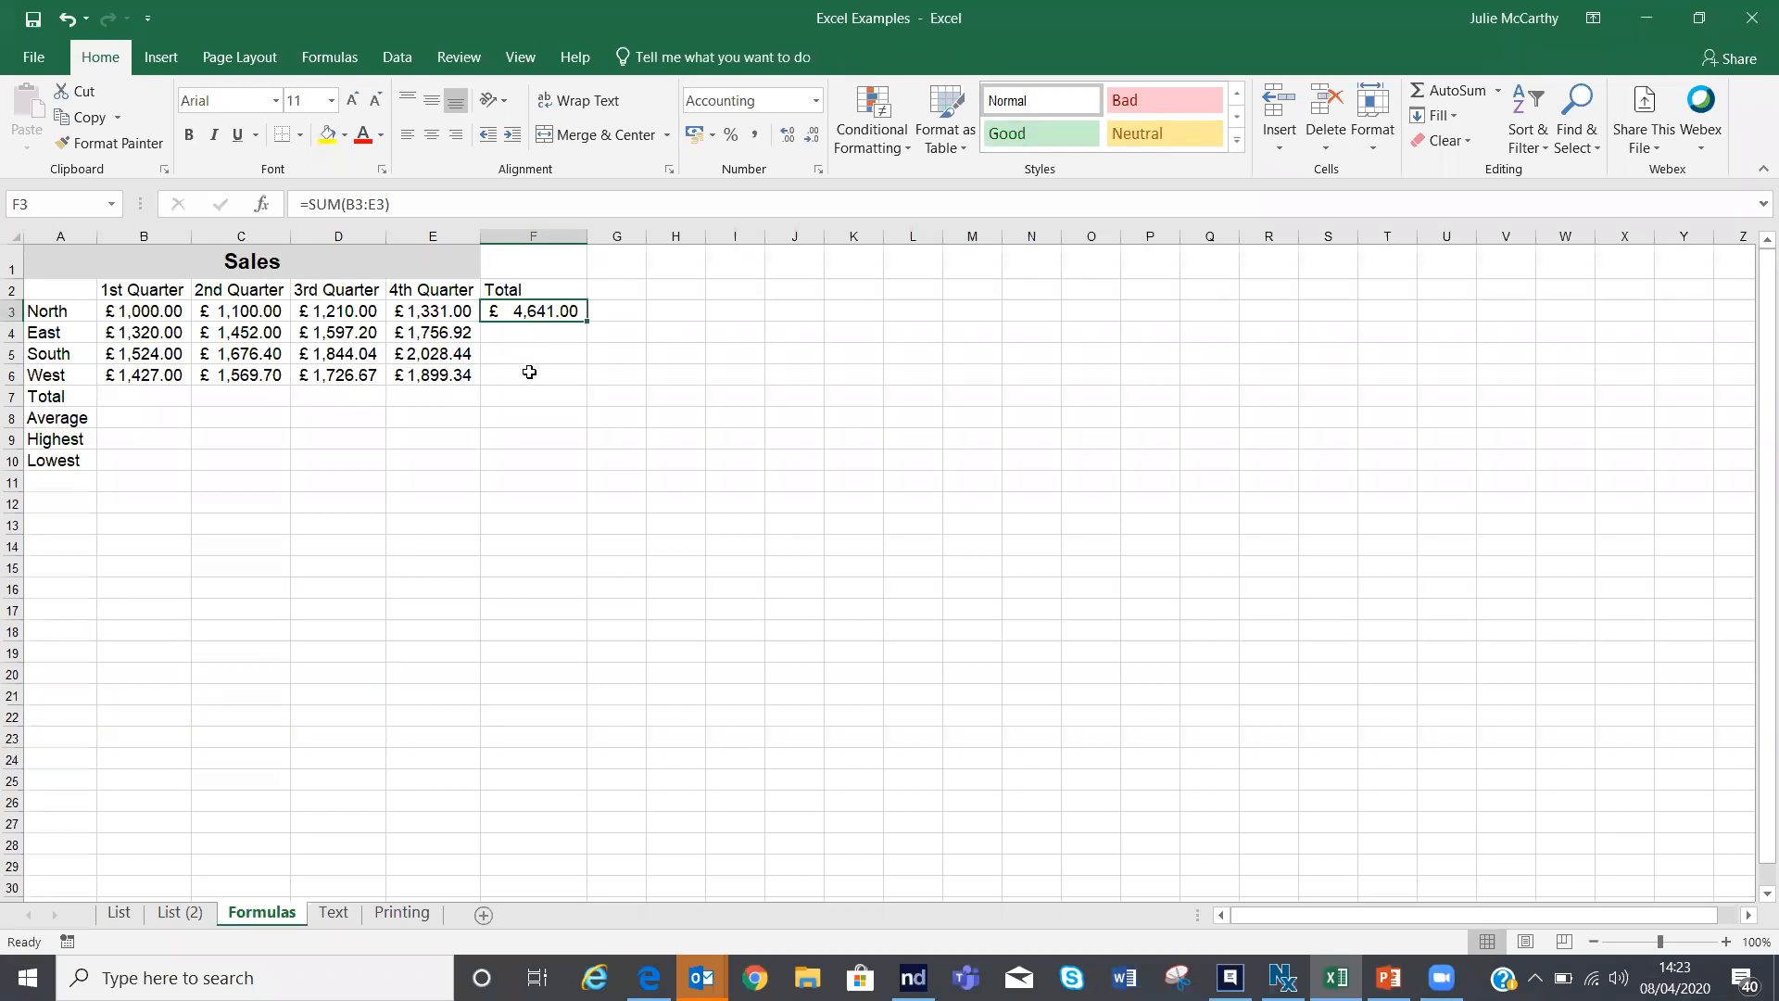
left_click_drag(587, 320, 589, 387)
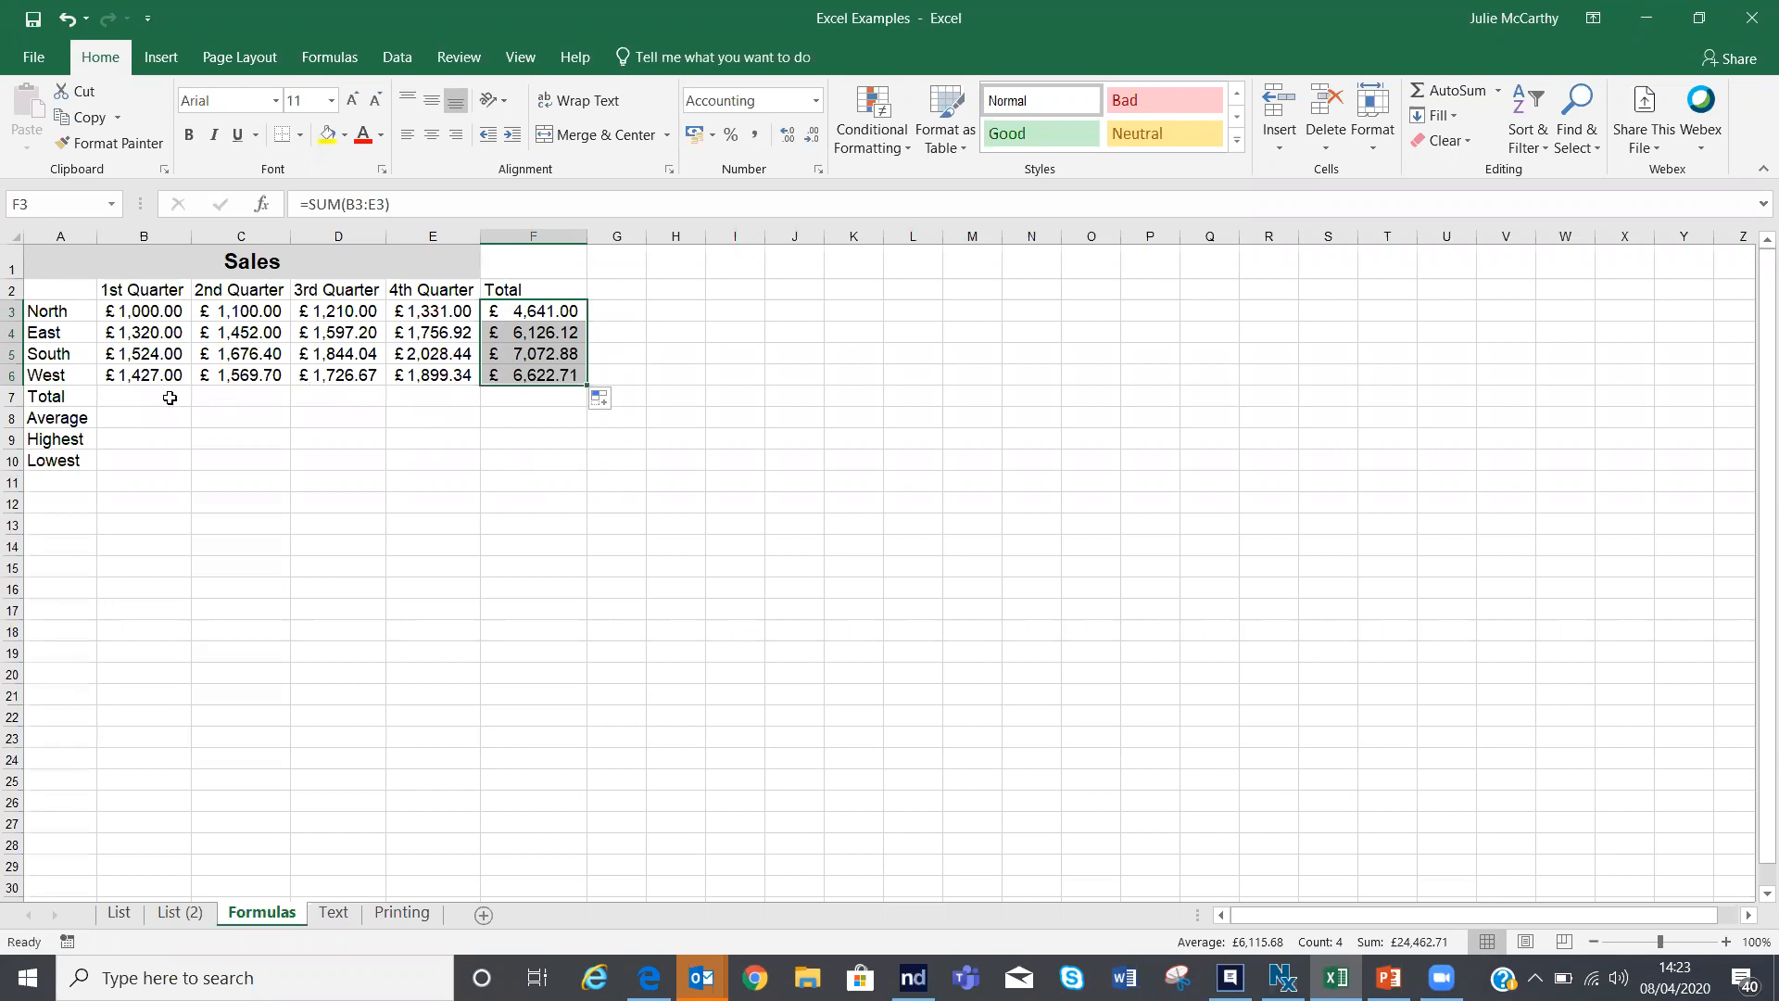
Step: Sum the 1st Quarter figures B3:B6 in B7 and fill the formula across the Total row to F7
left_click(130, 395)
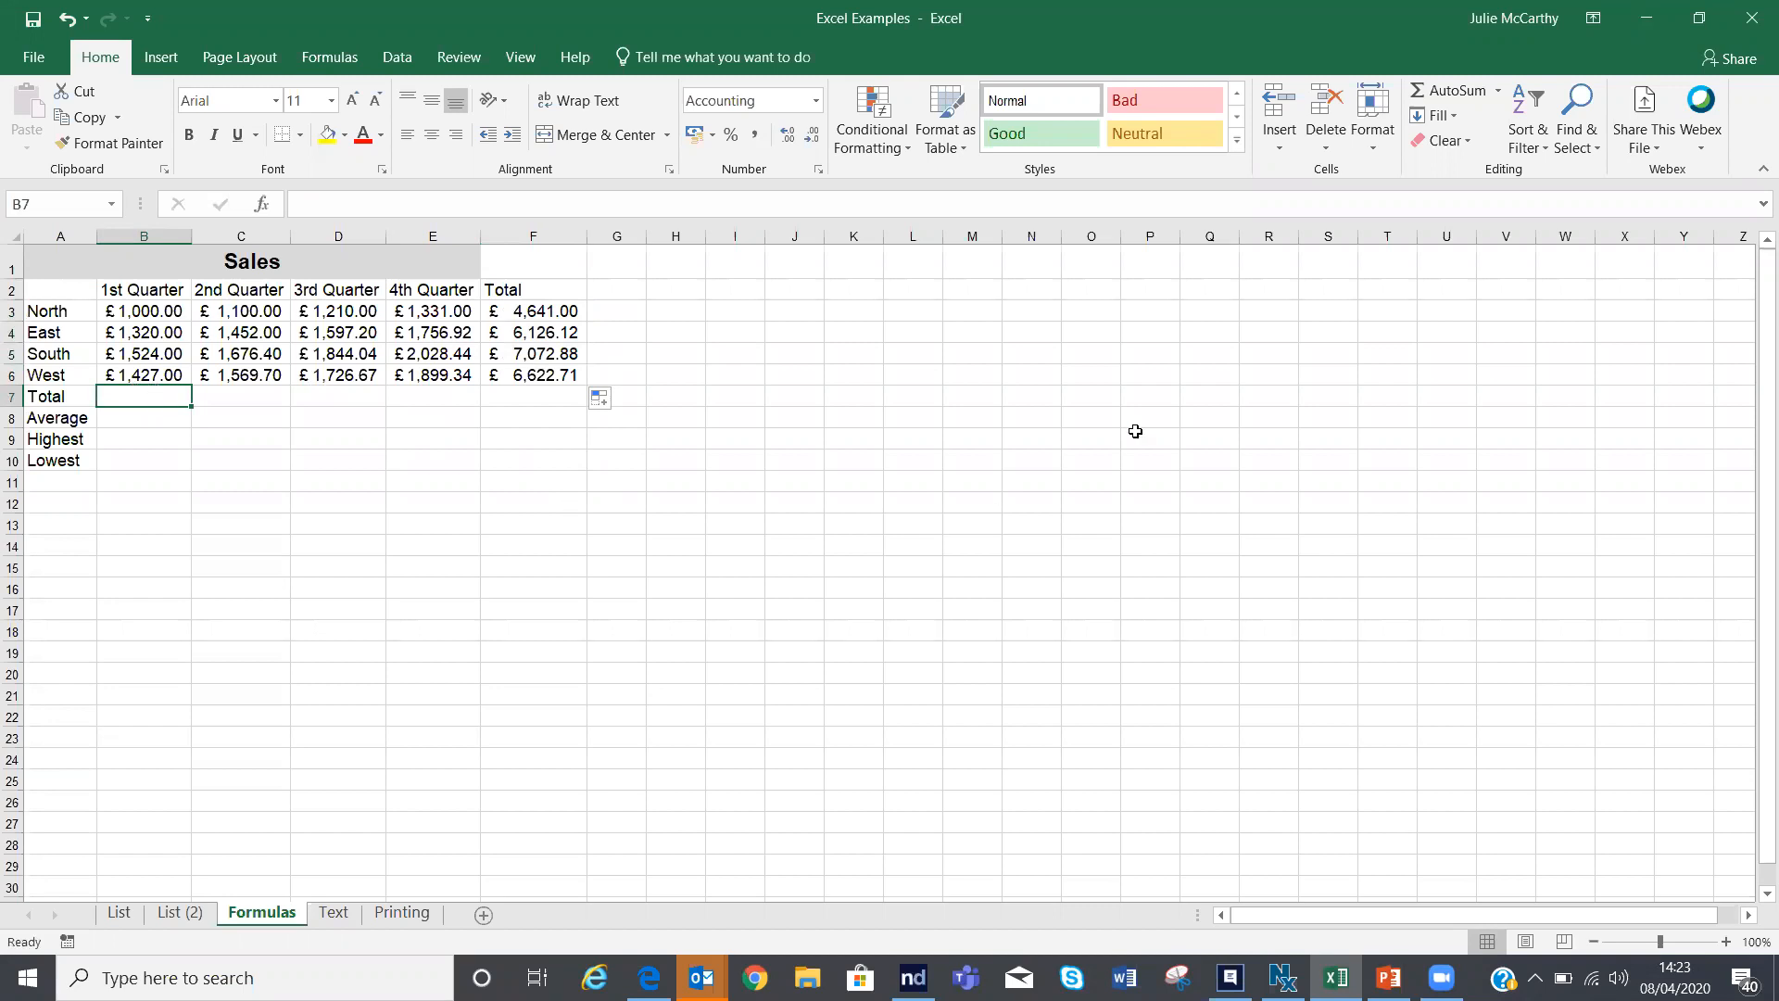
left_click(1498, 91)
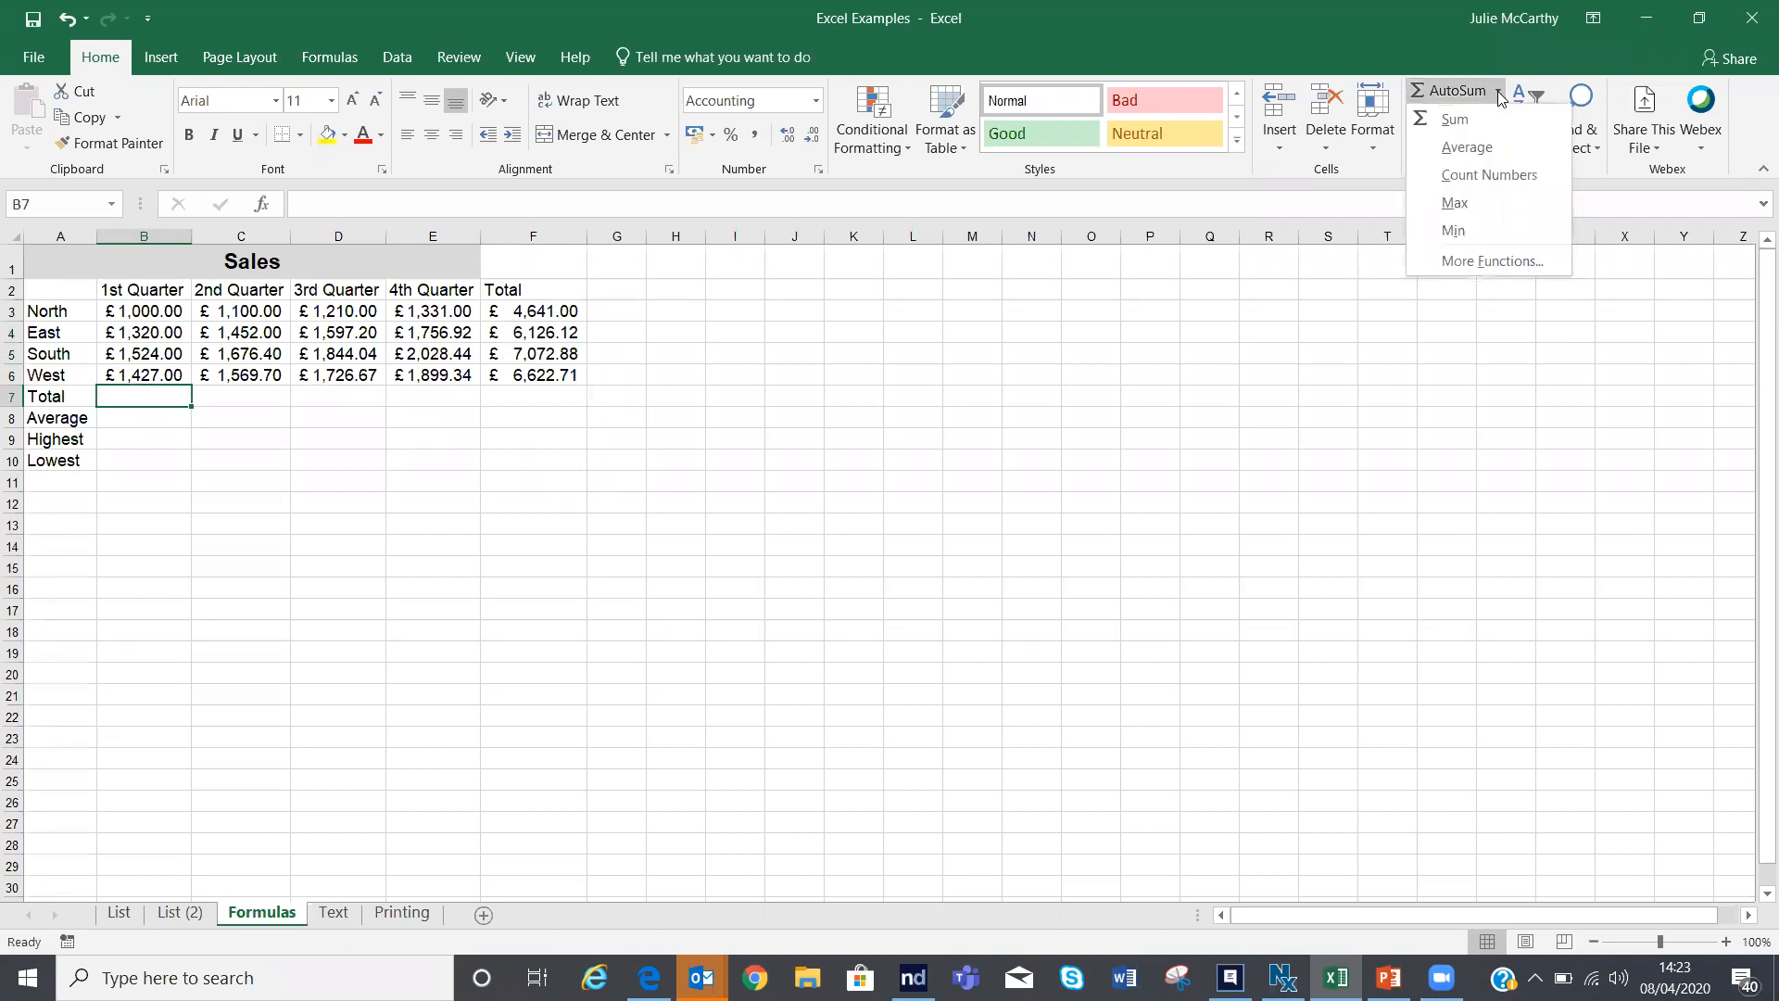
left_click(1455, 120)
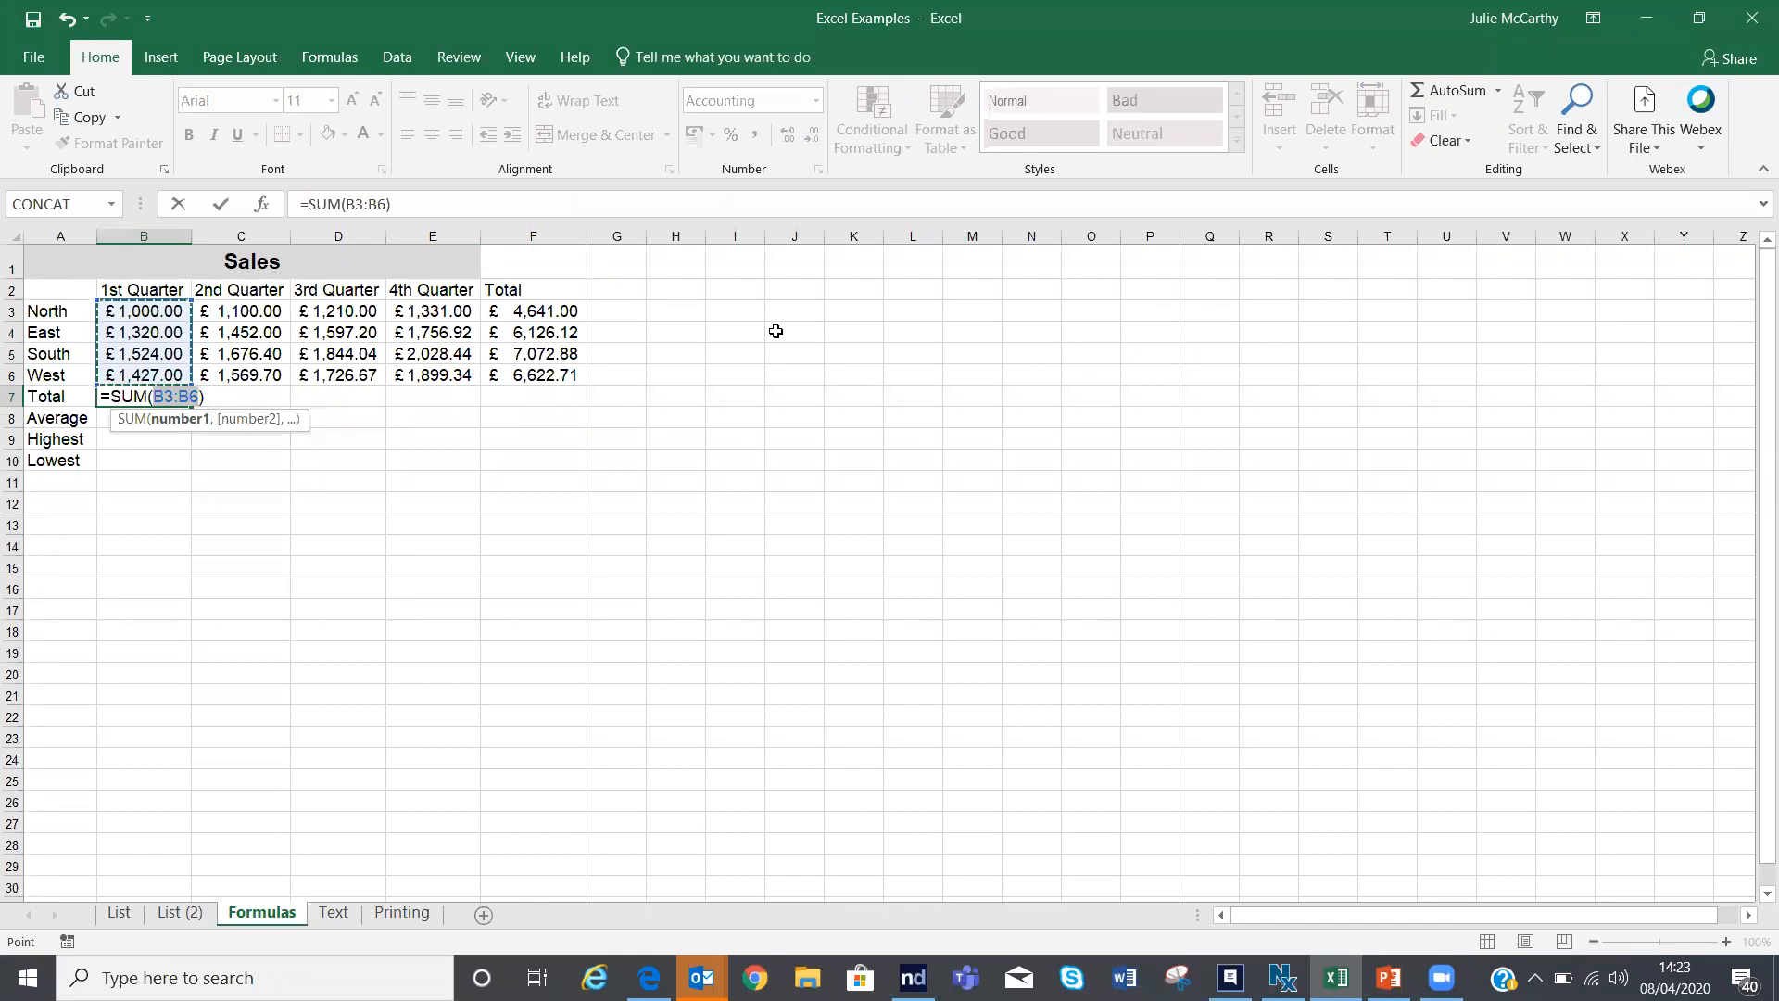
key("Return")
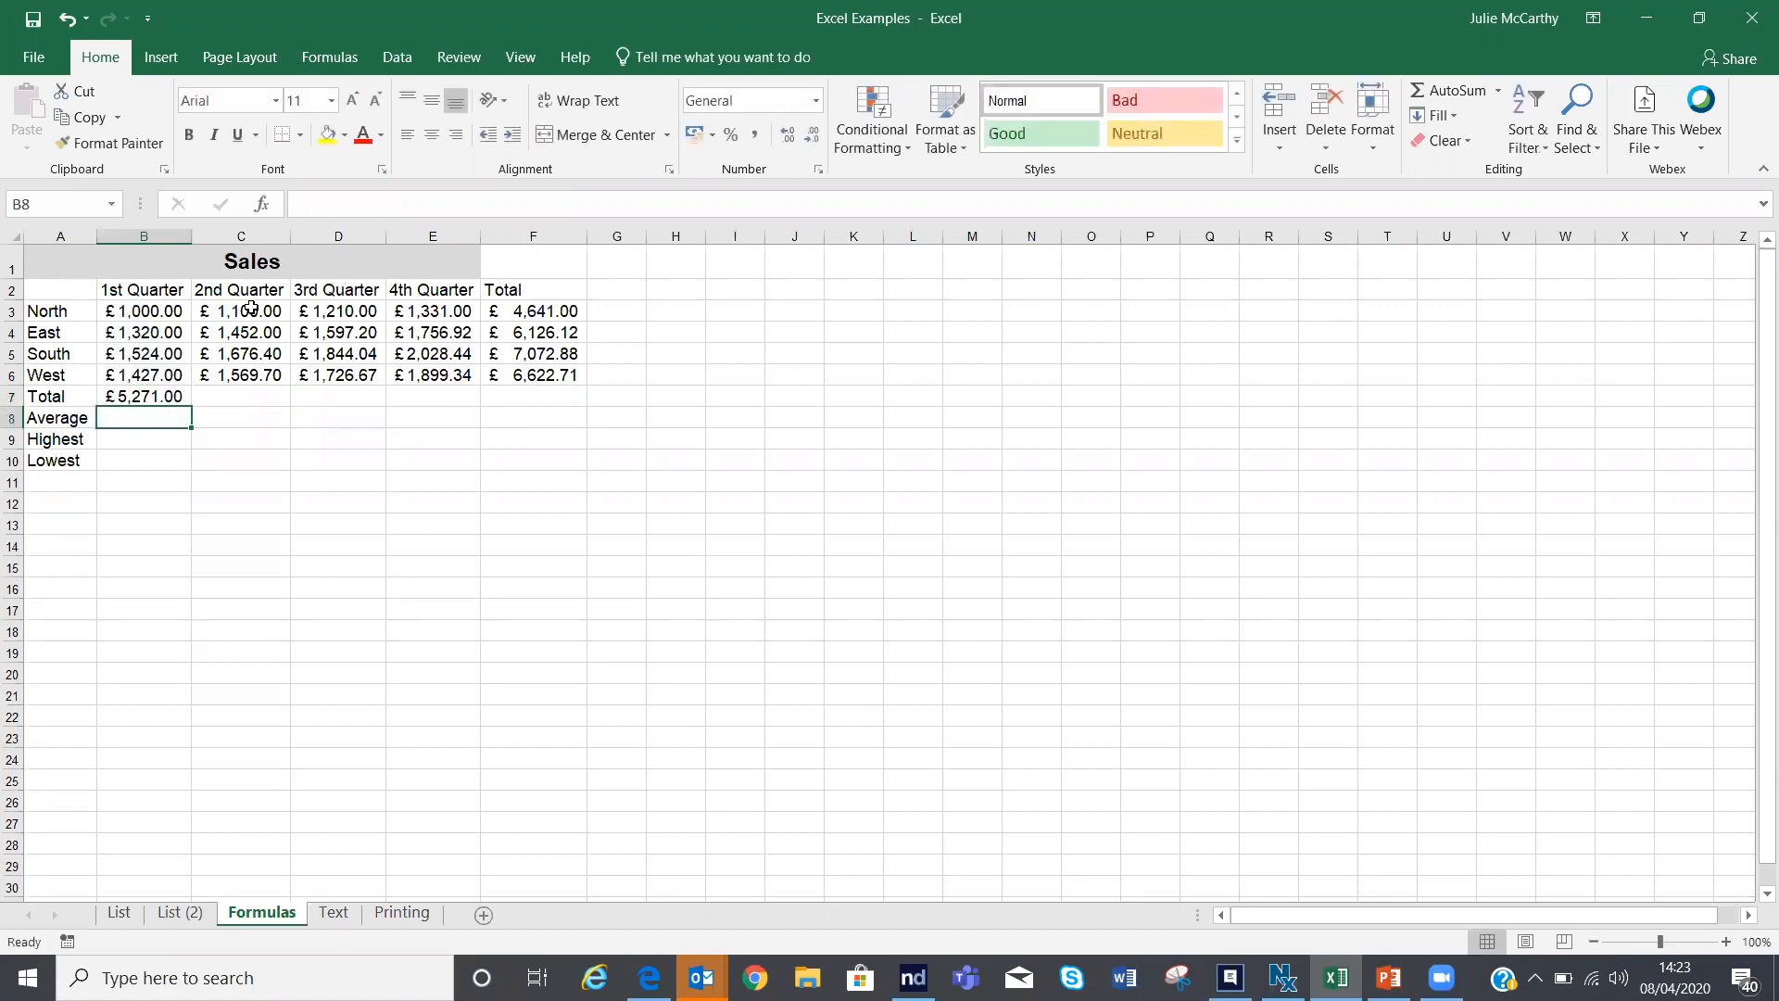
left_click(125, 396)
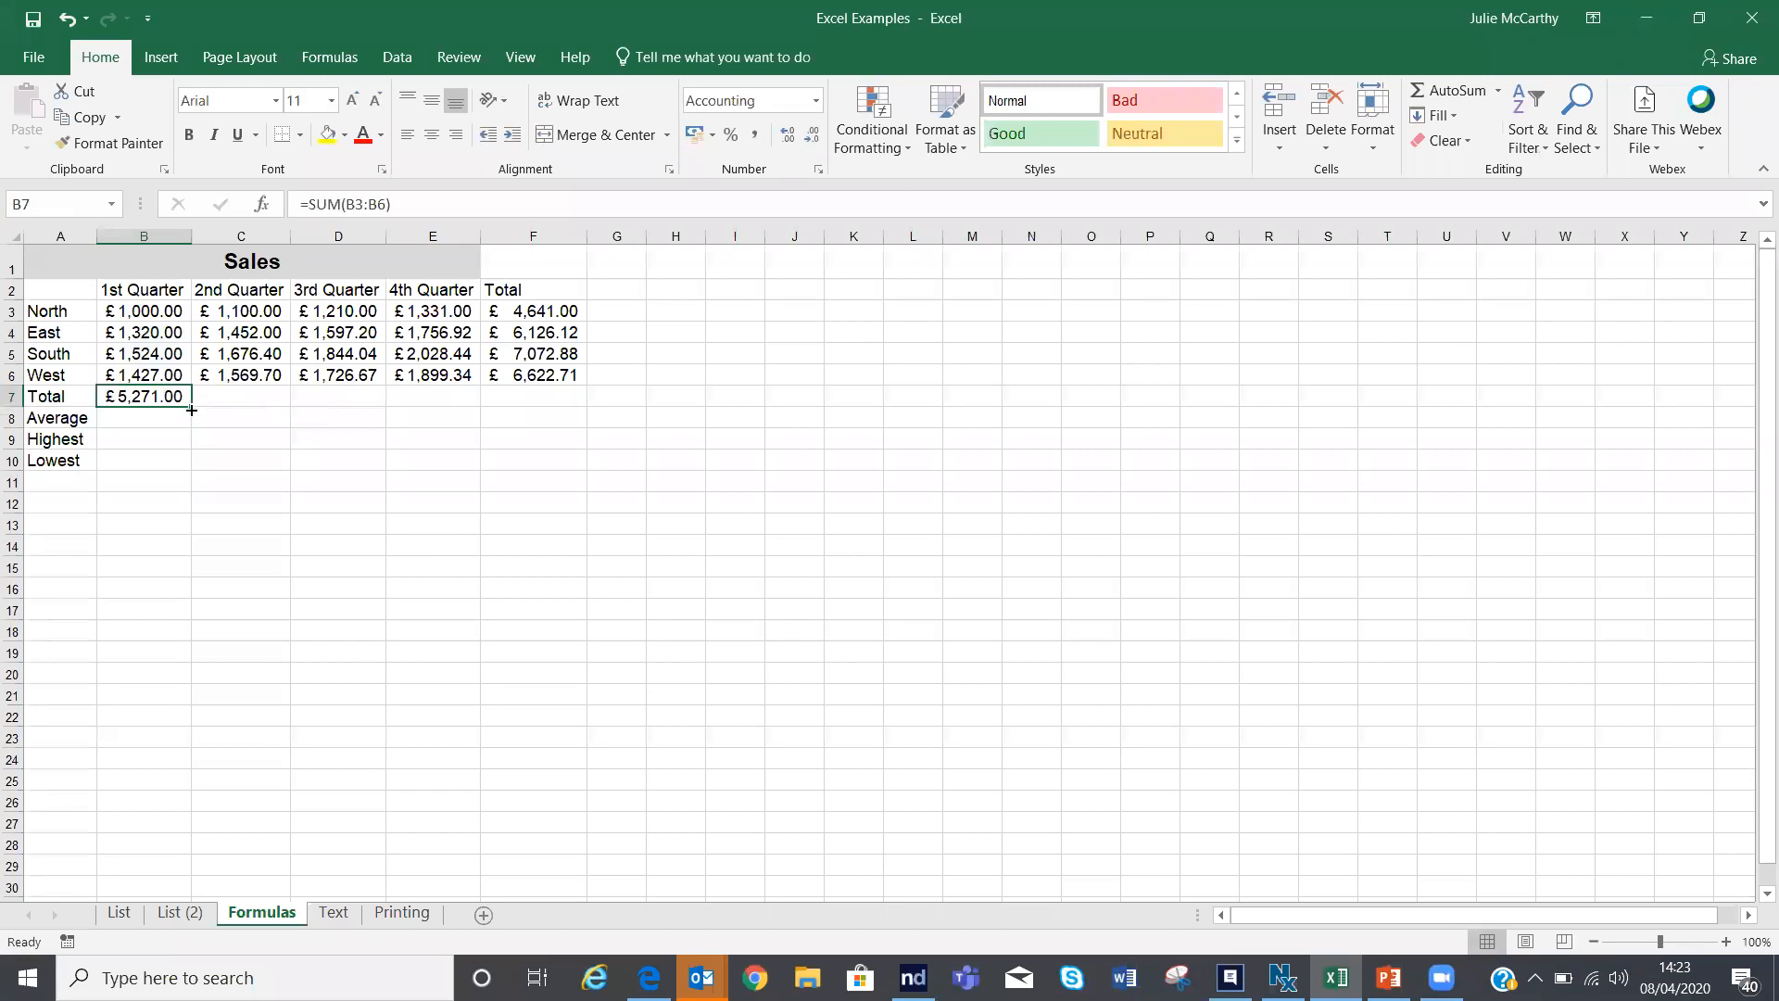
left_click_drag(191, 410, 547, 401)
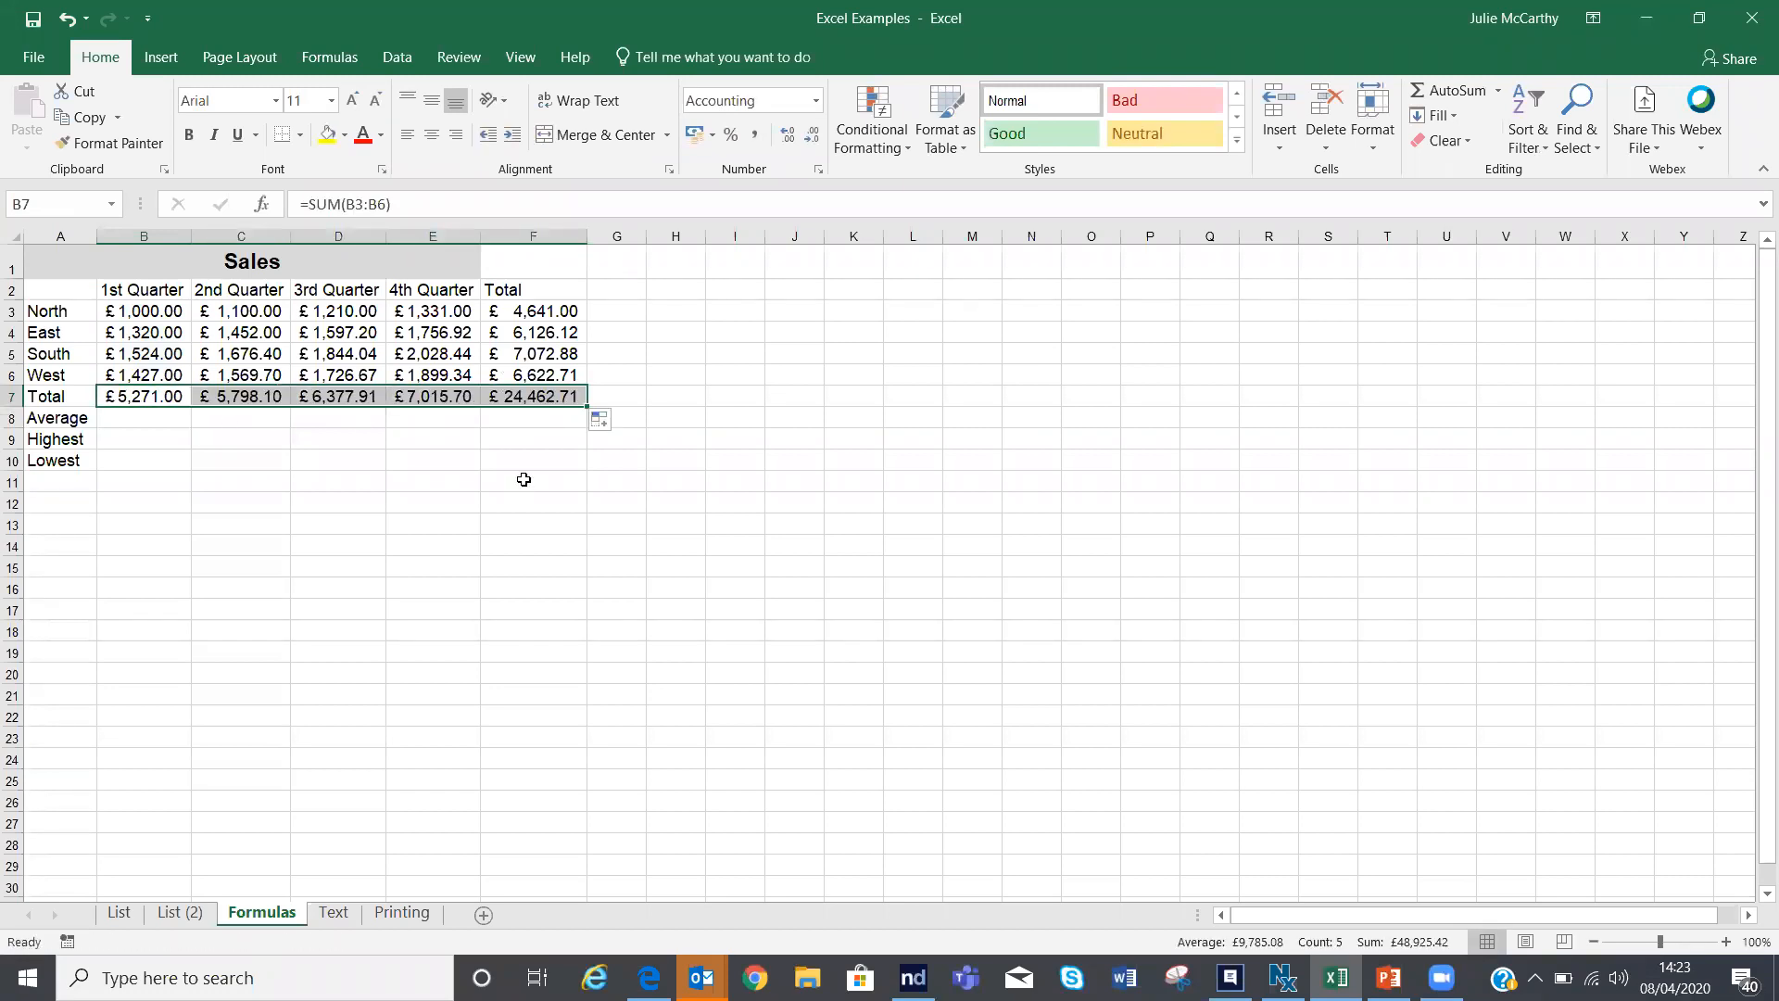
left_click(607, 456)
Step: Clear all the totals from the Total column F3:F7 and the Total row B7:E7
left_click_drag(557, 311, 543, 405)
key("Delete")
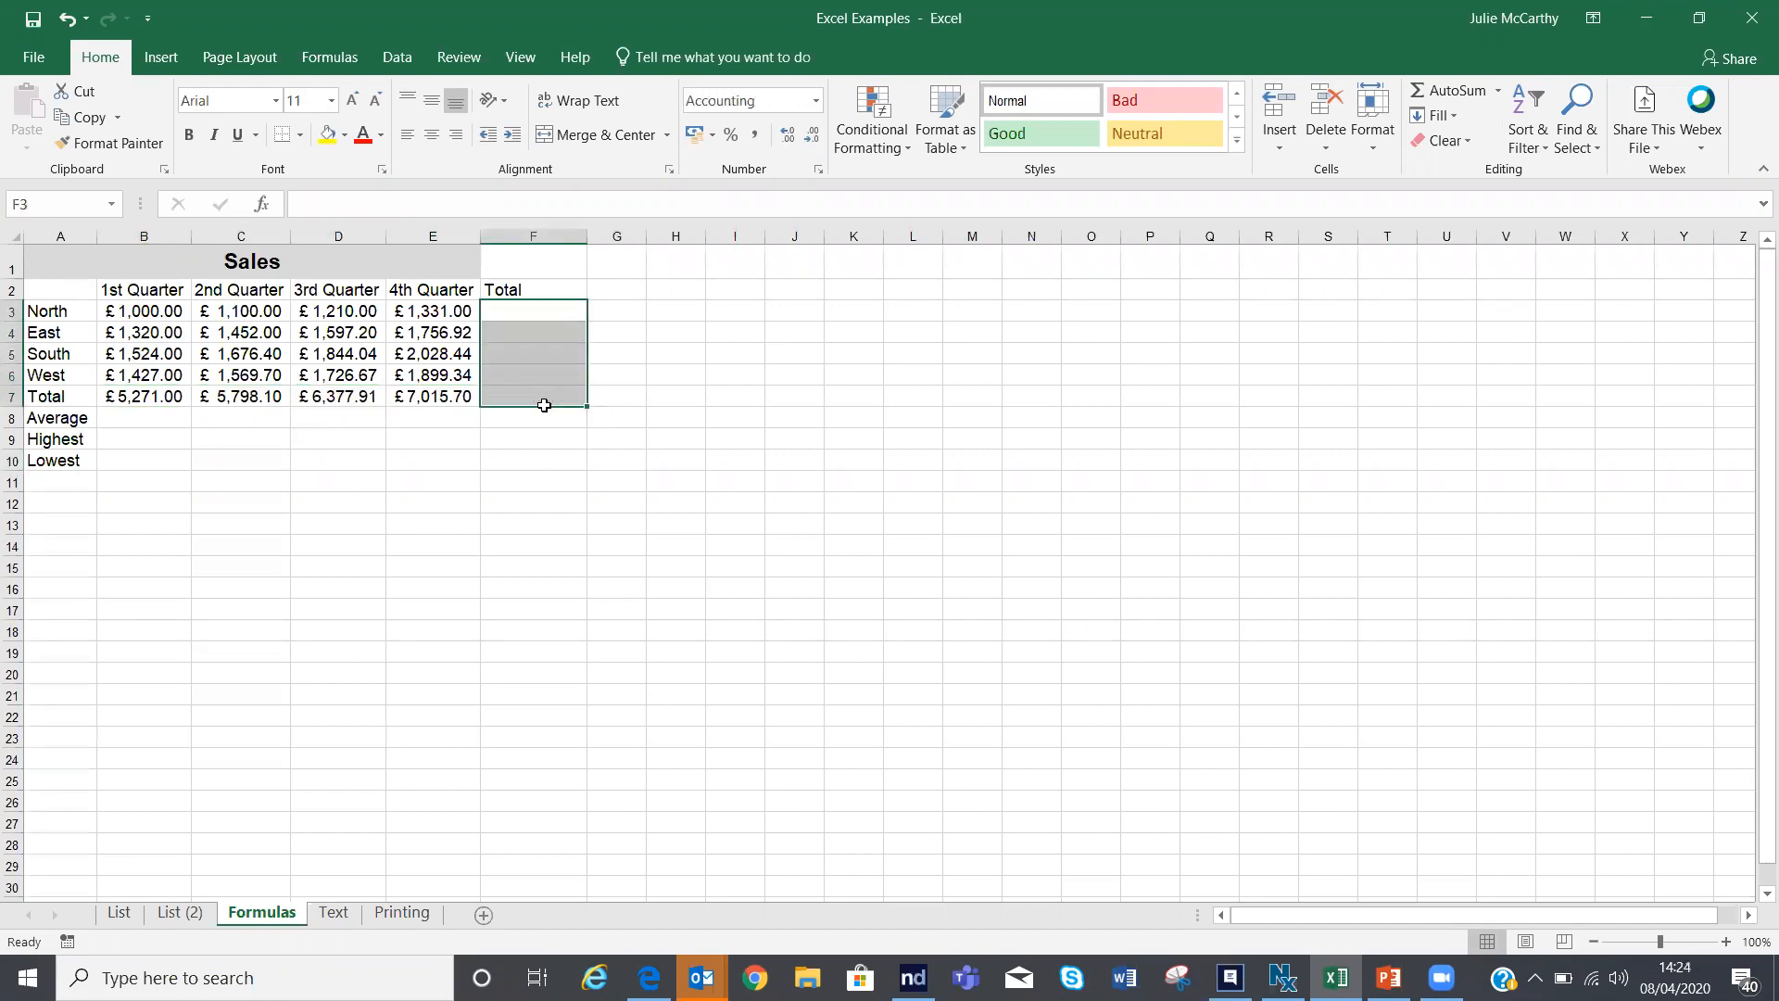
left_click_drag(110, 396, 432, 396)
key("Delete")
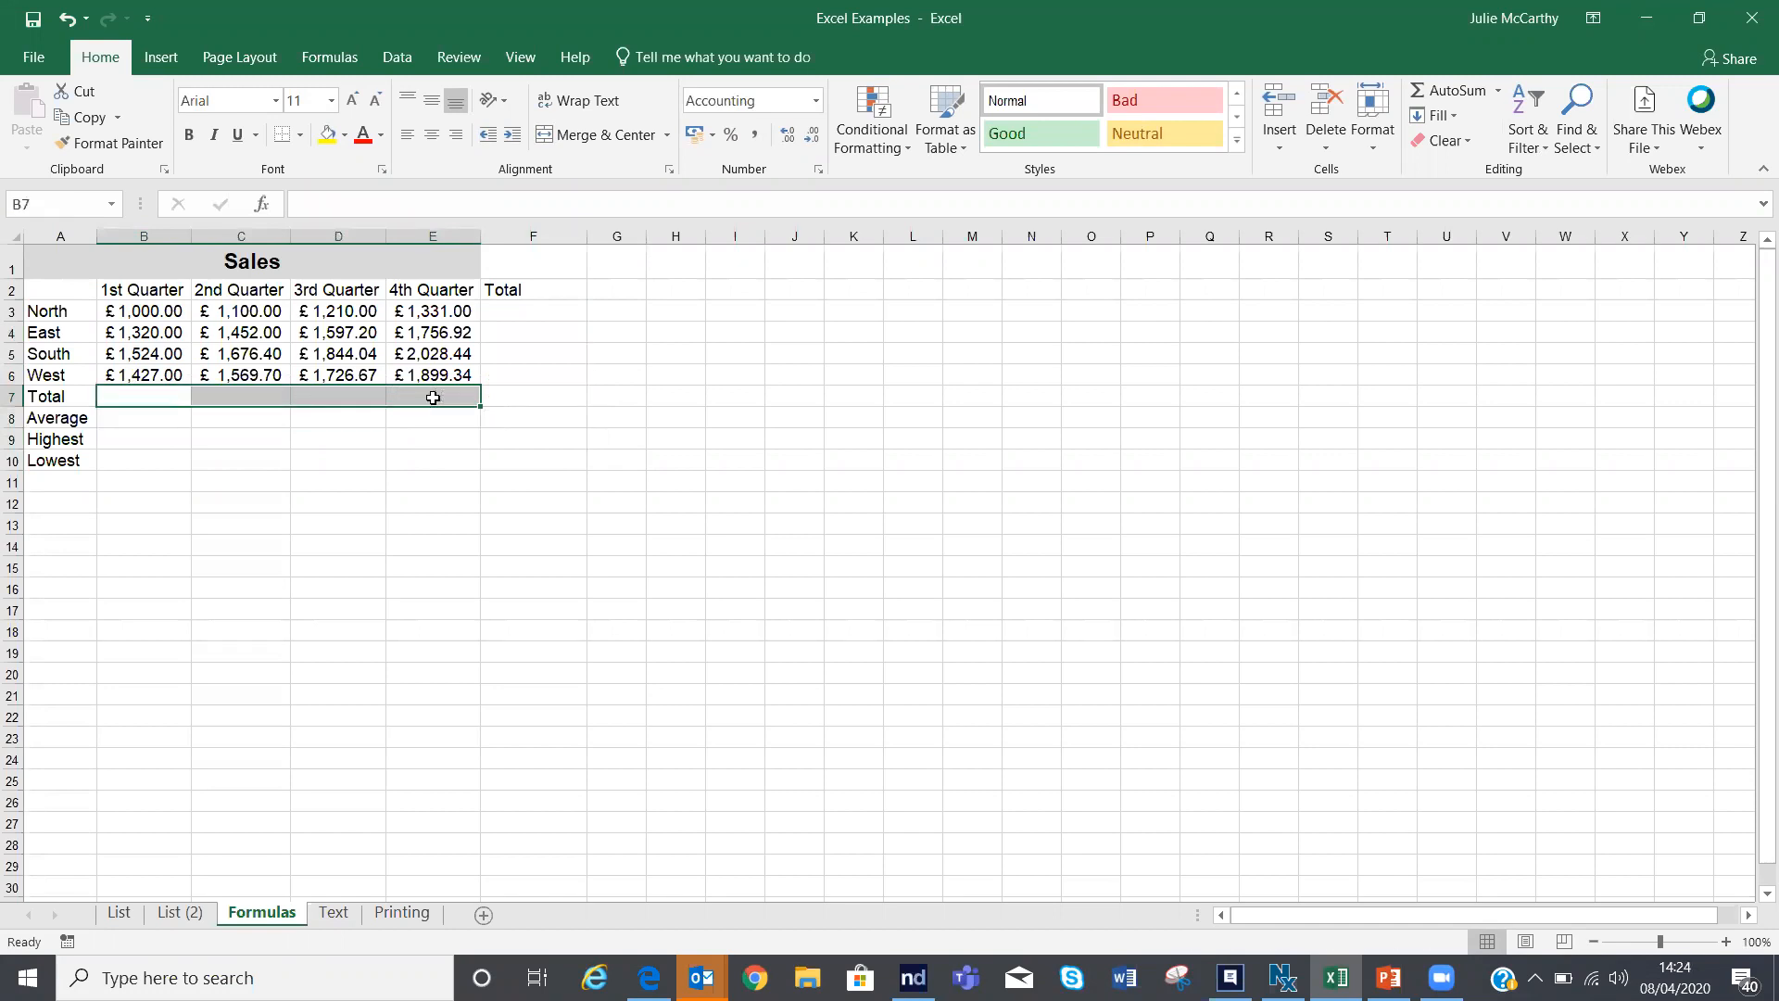
left_click(433, 460)
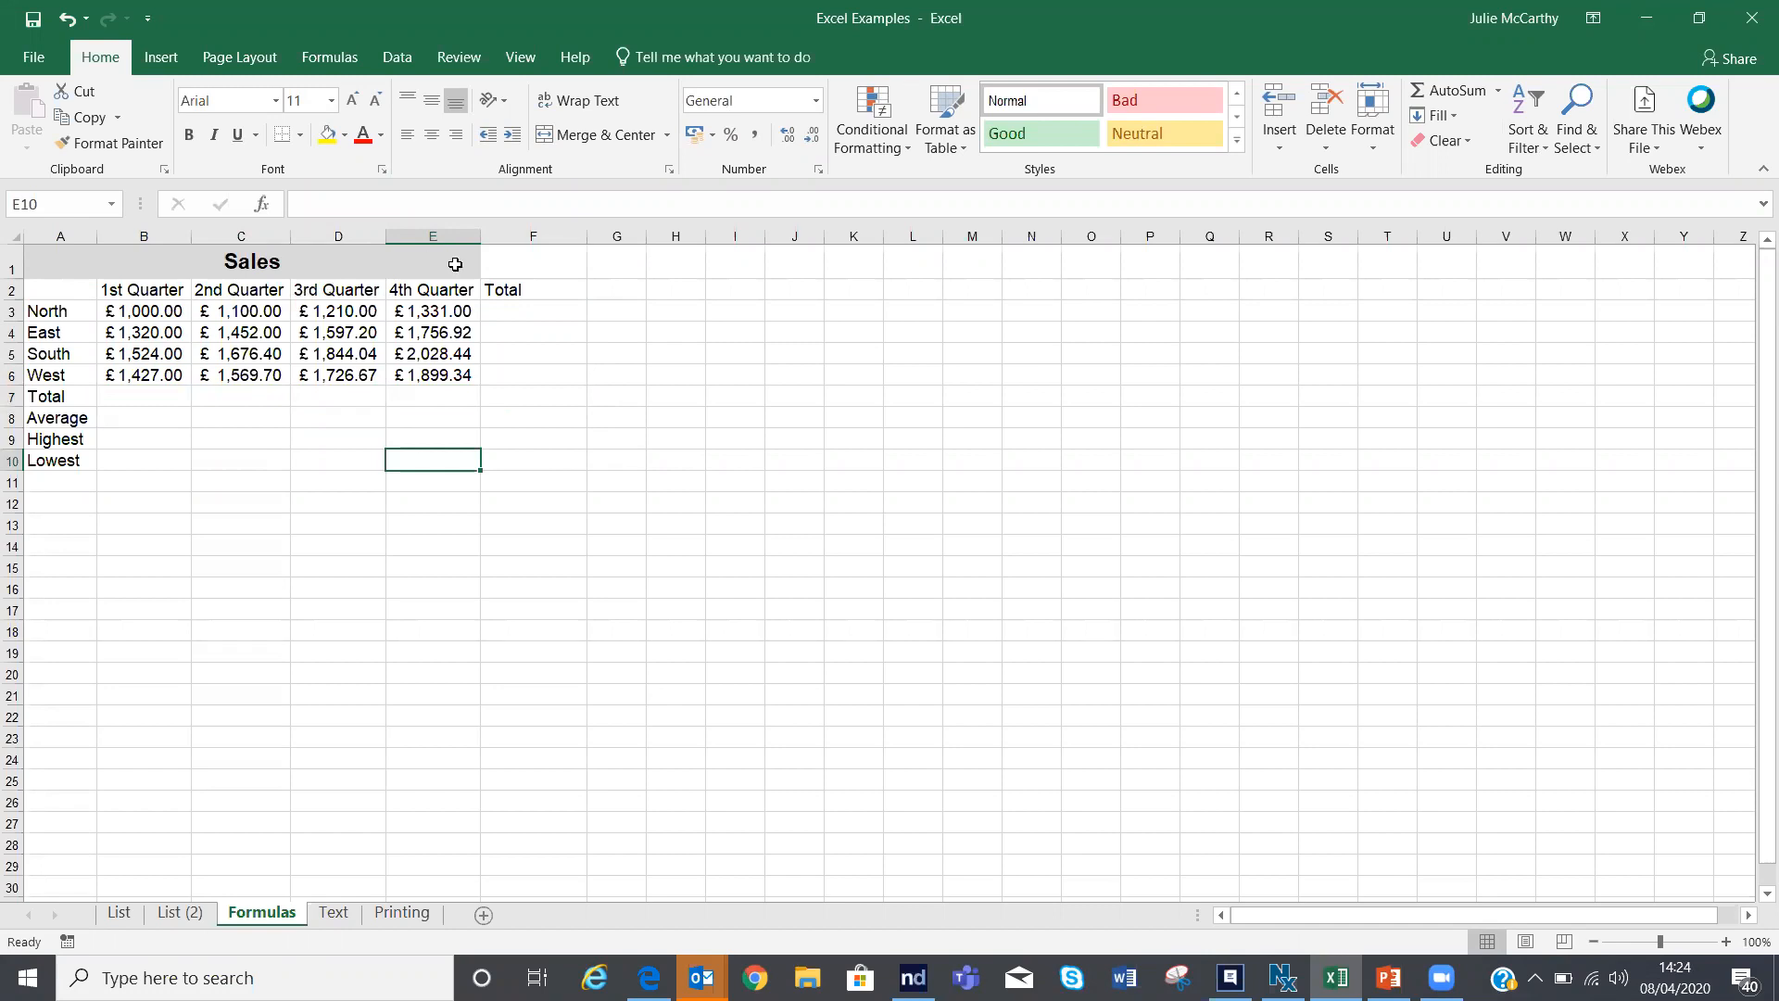
left_click(538, 313)
left_click_drag(537, 340, 535, 374)
left_click_drag(122, 397, 520, 401)
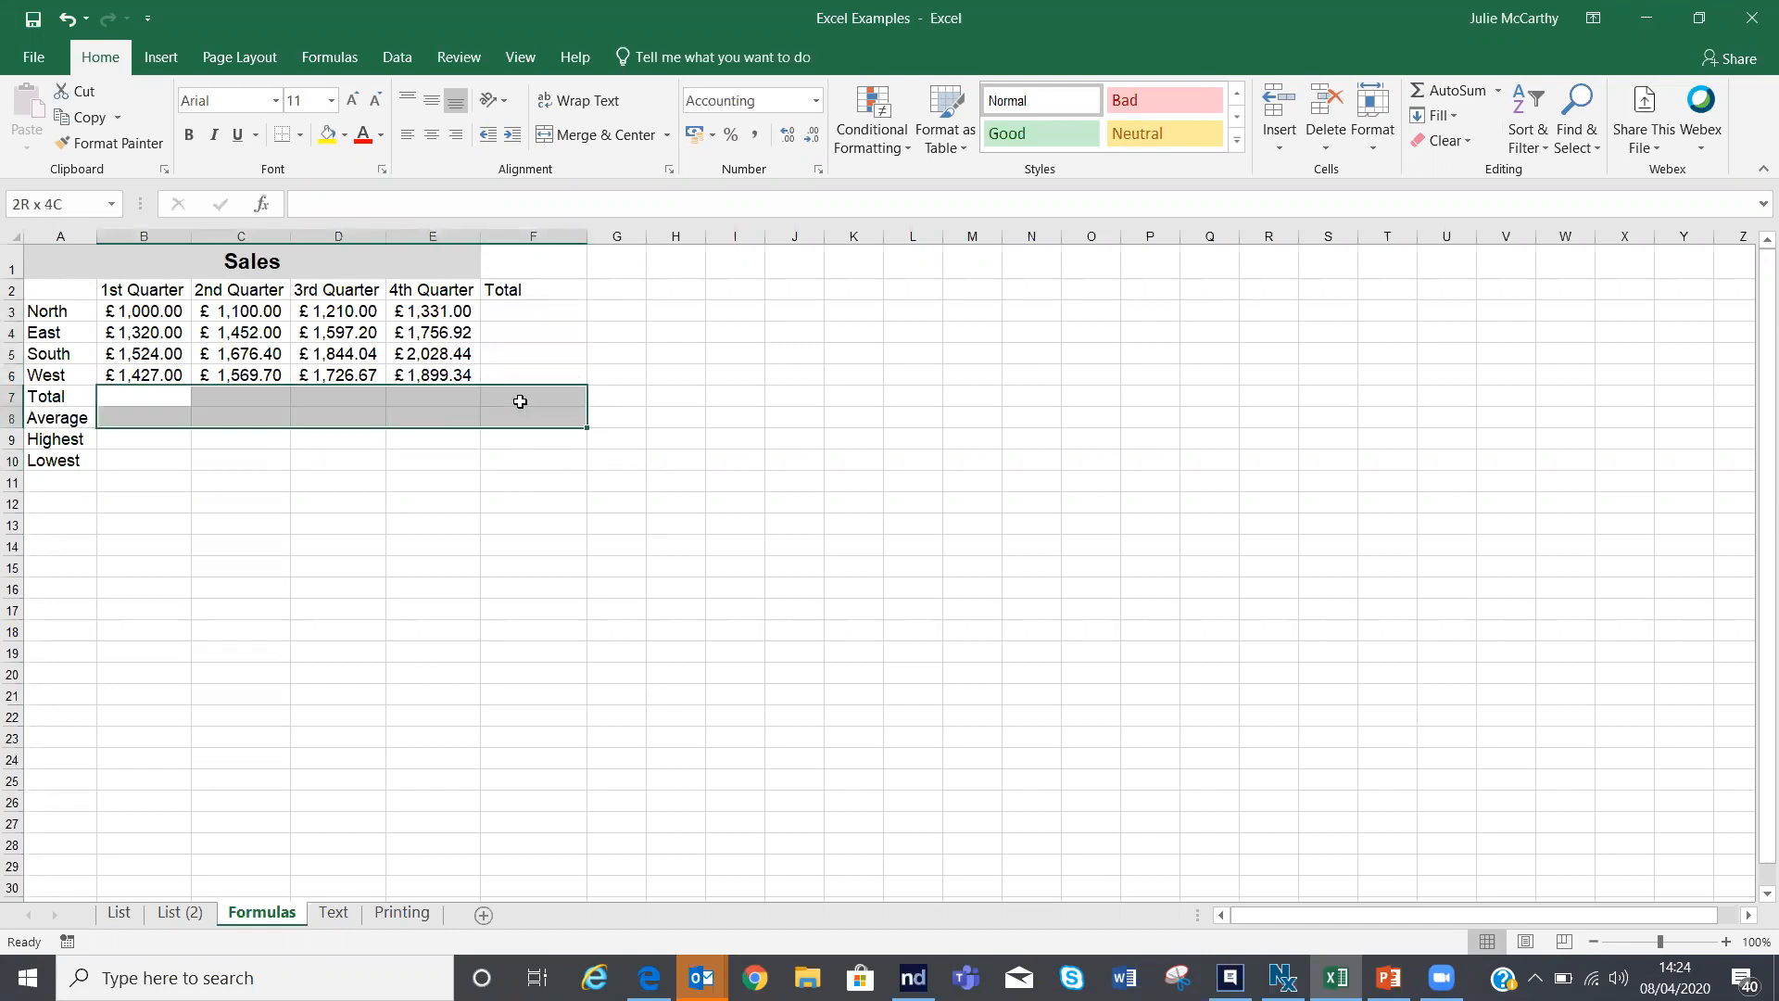
left_click(362, 520)
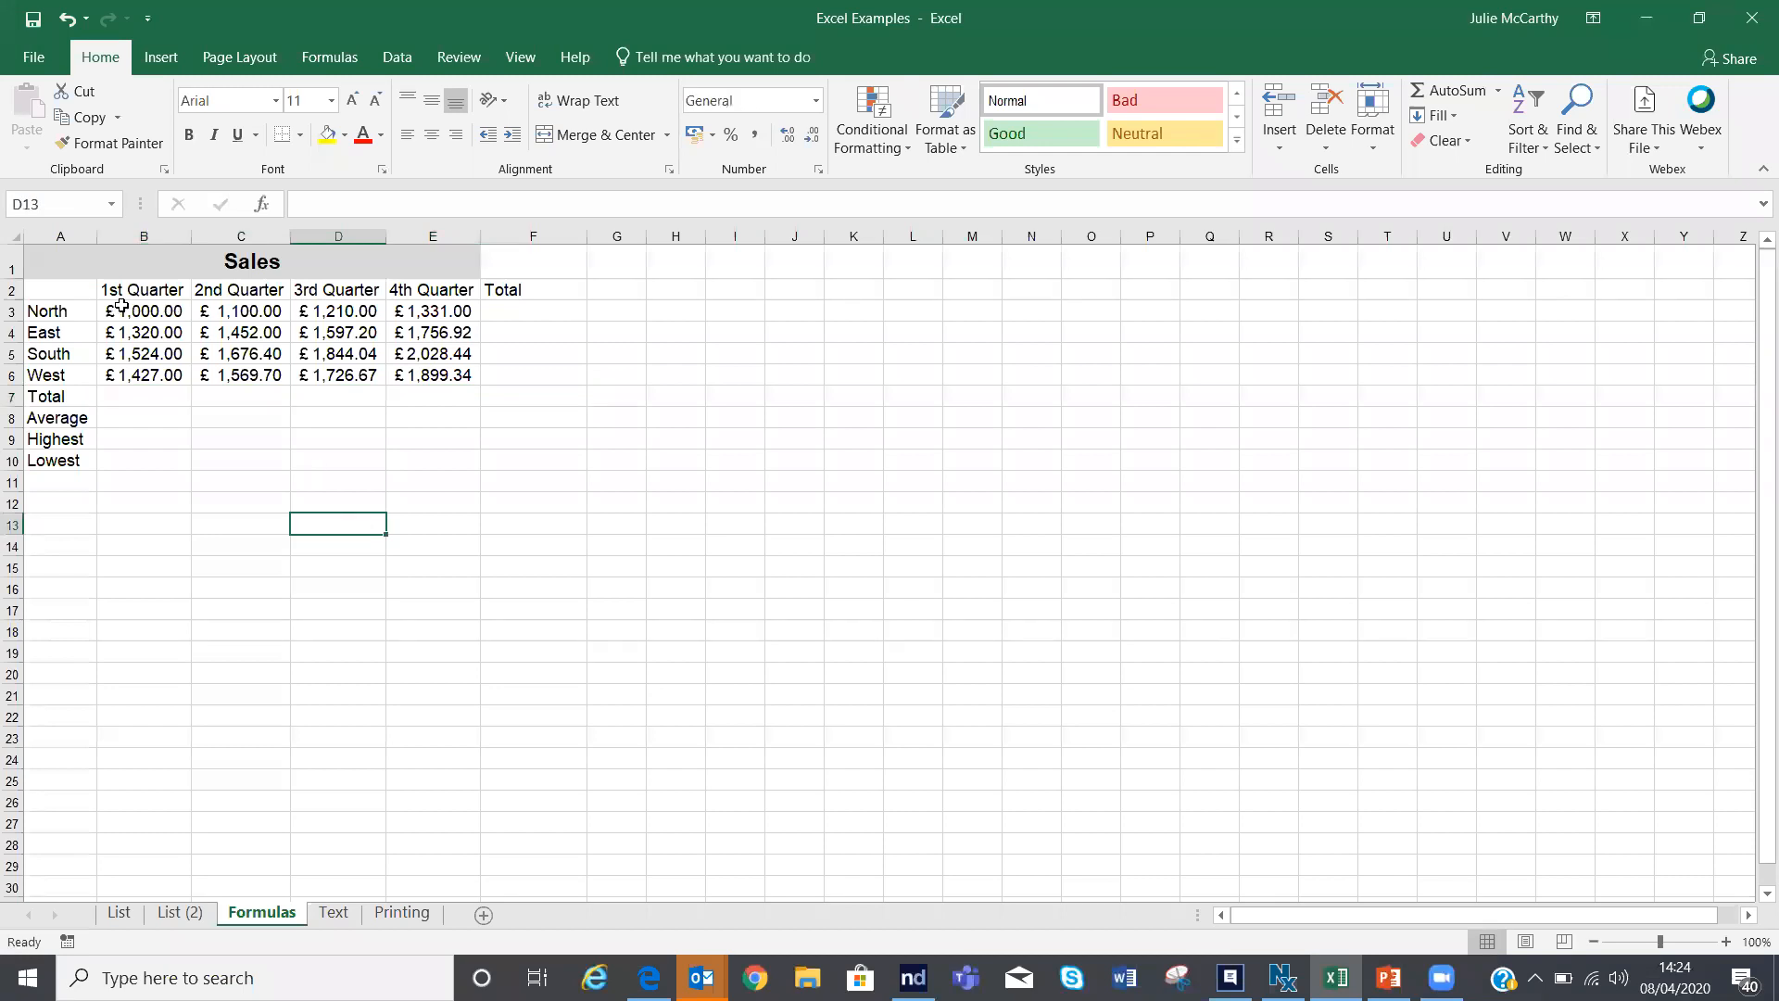
Step: Total every region and quarter at once by applying the AutoSum Sum function to the range B3:F7, and check the resulting formulas
left_click_drag(123, 306, 412, 356)
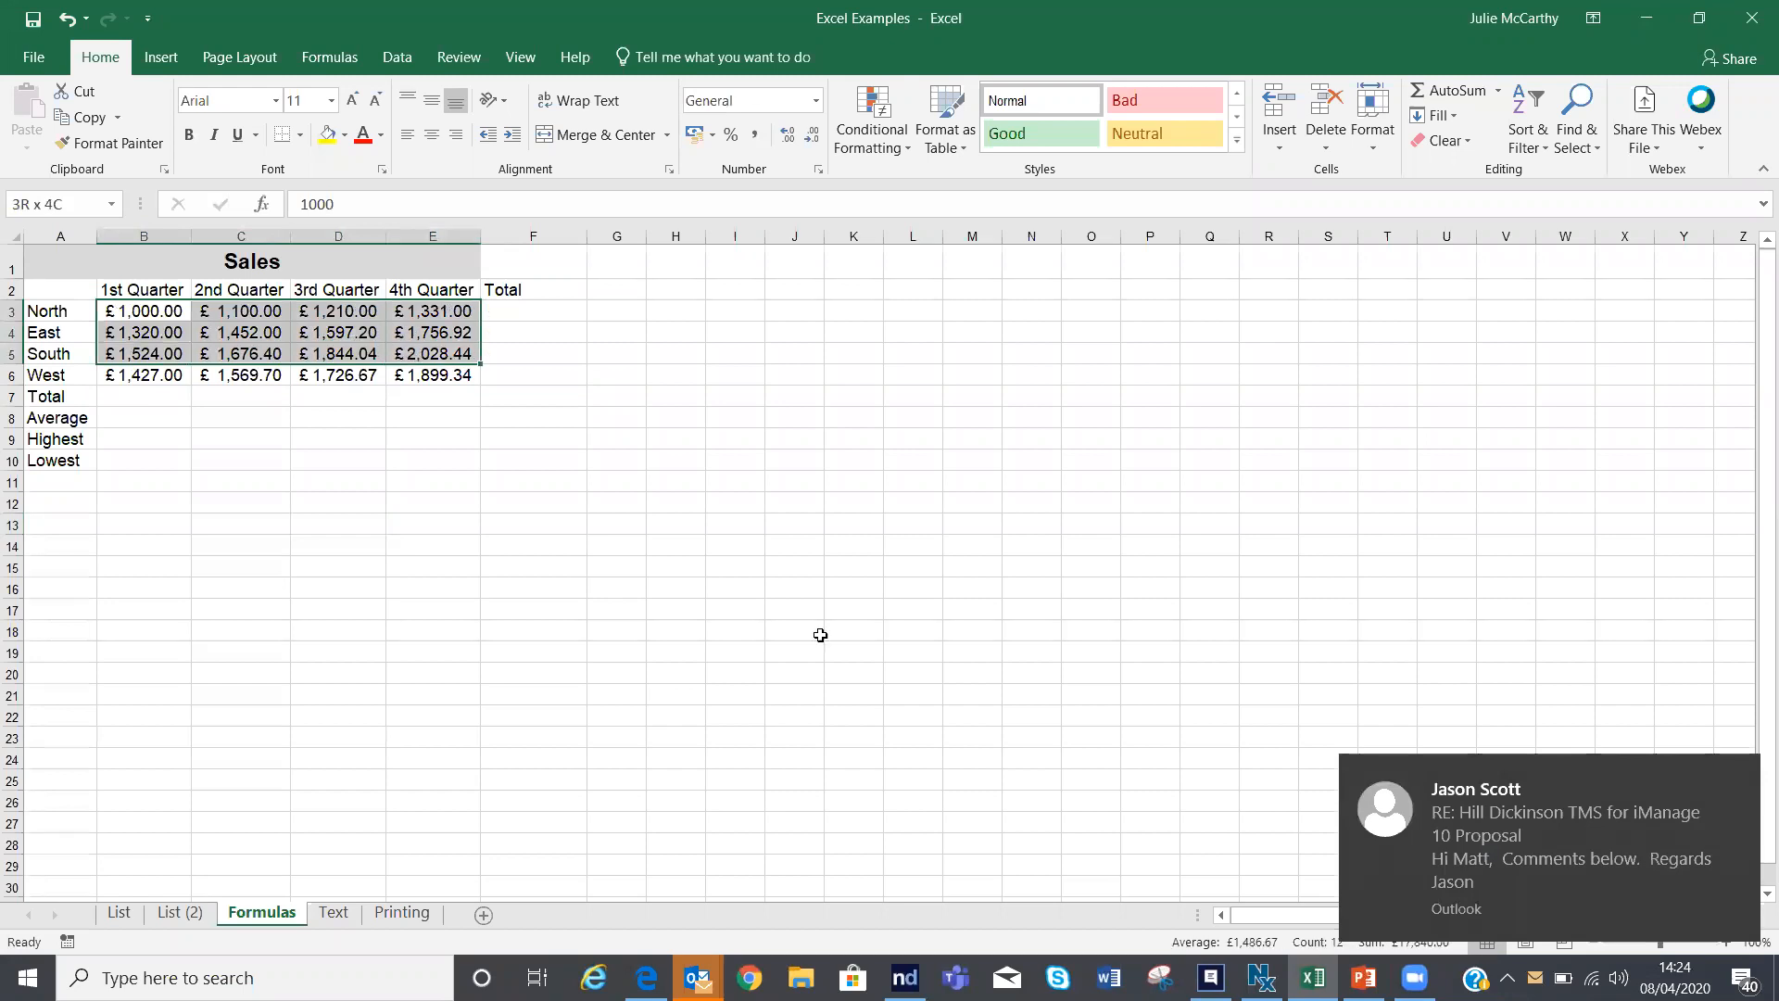
left_click(1738, 776)
left_click(254, 439)
left_click_drag(129, 306, 551, 398)
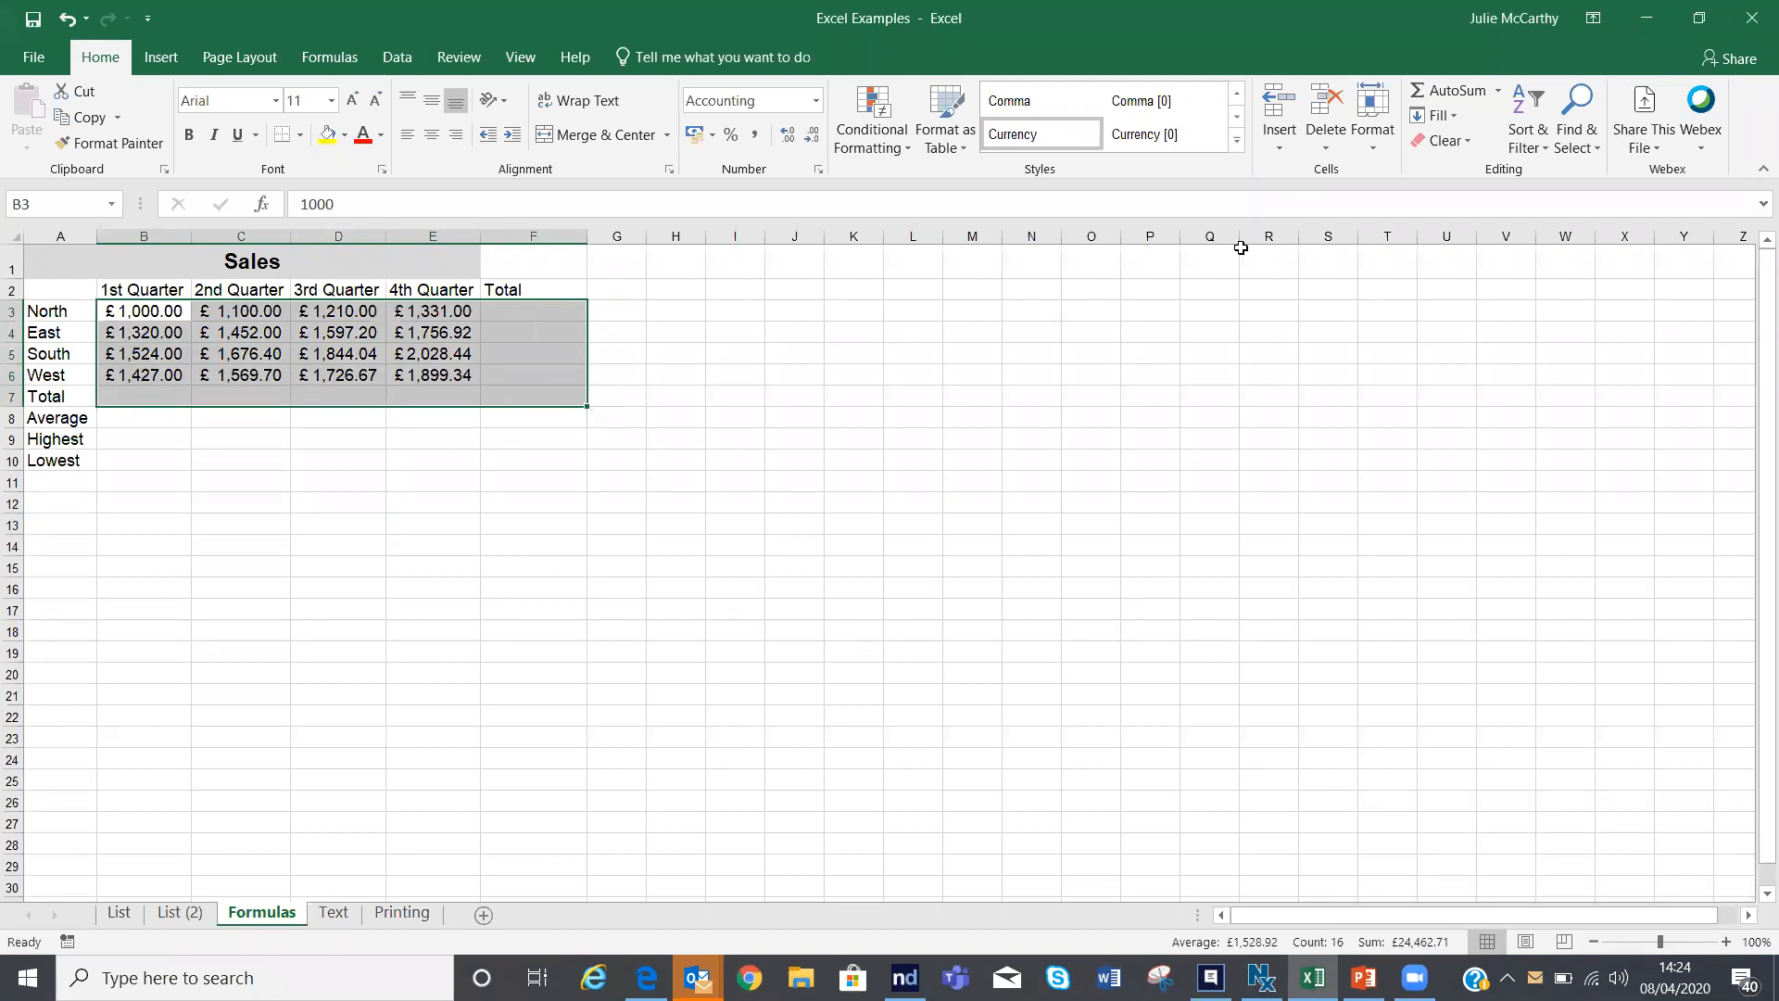
left_click(1498, 92)
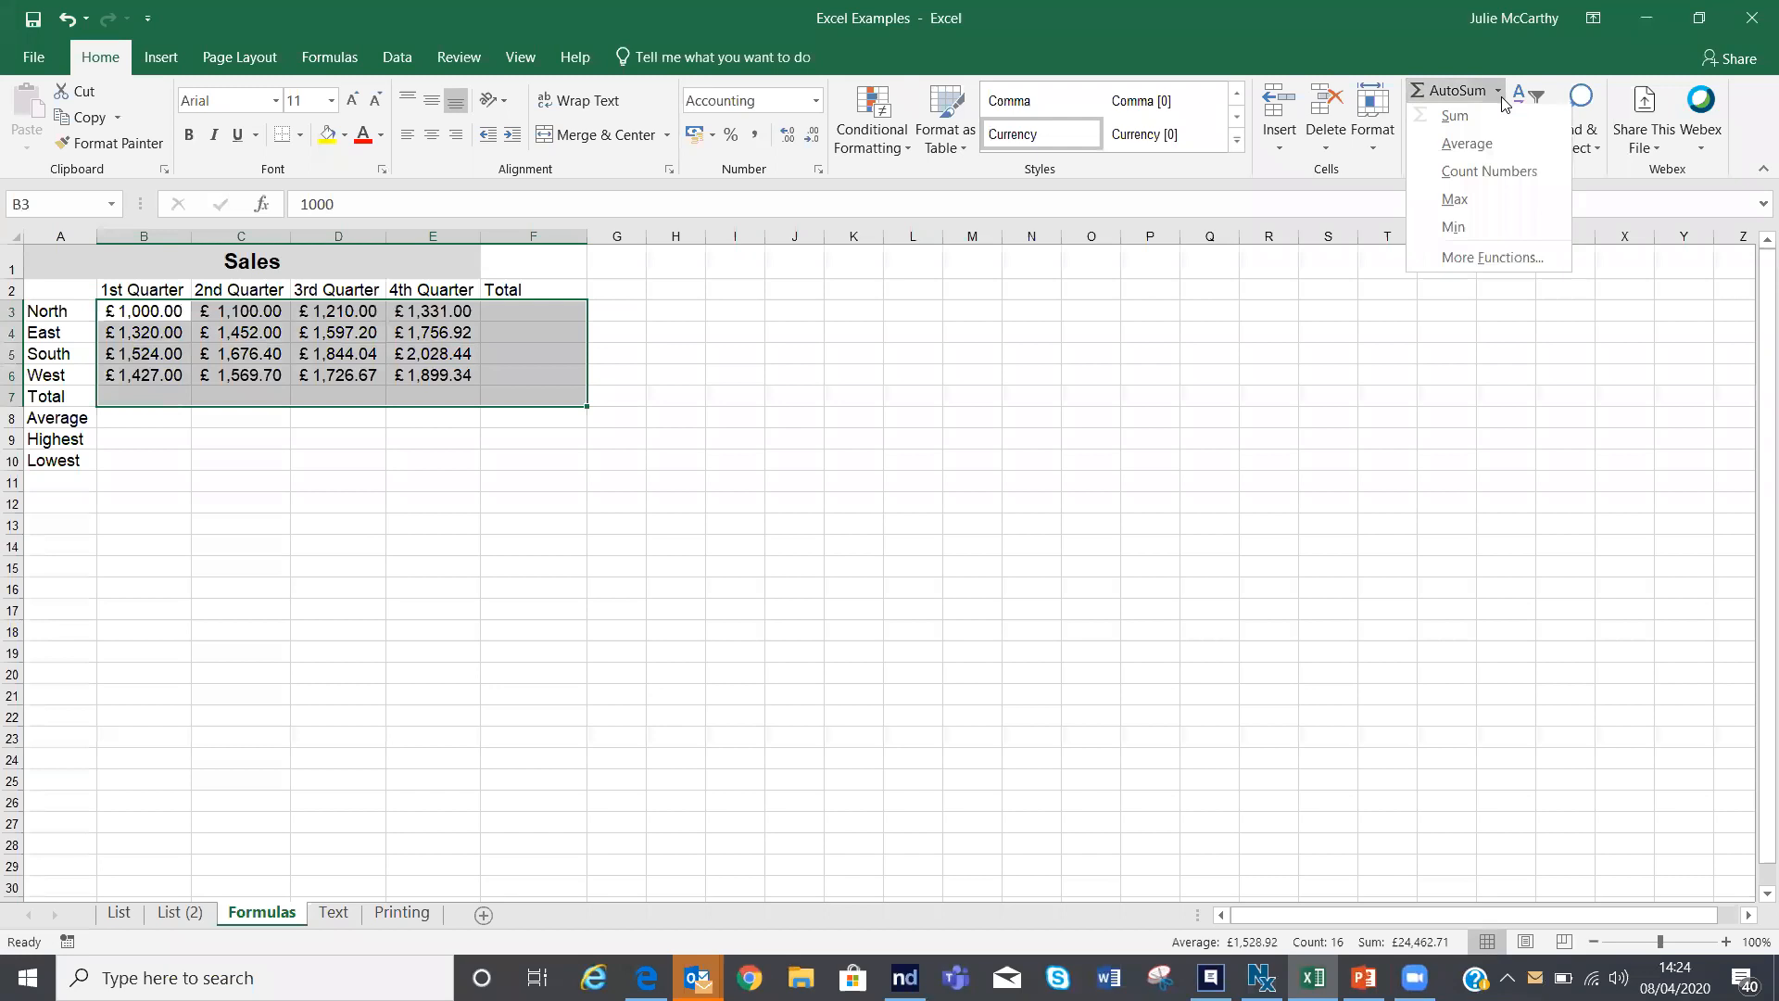
left_click(1490, 123)
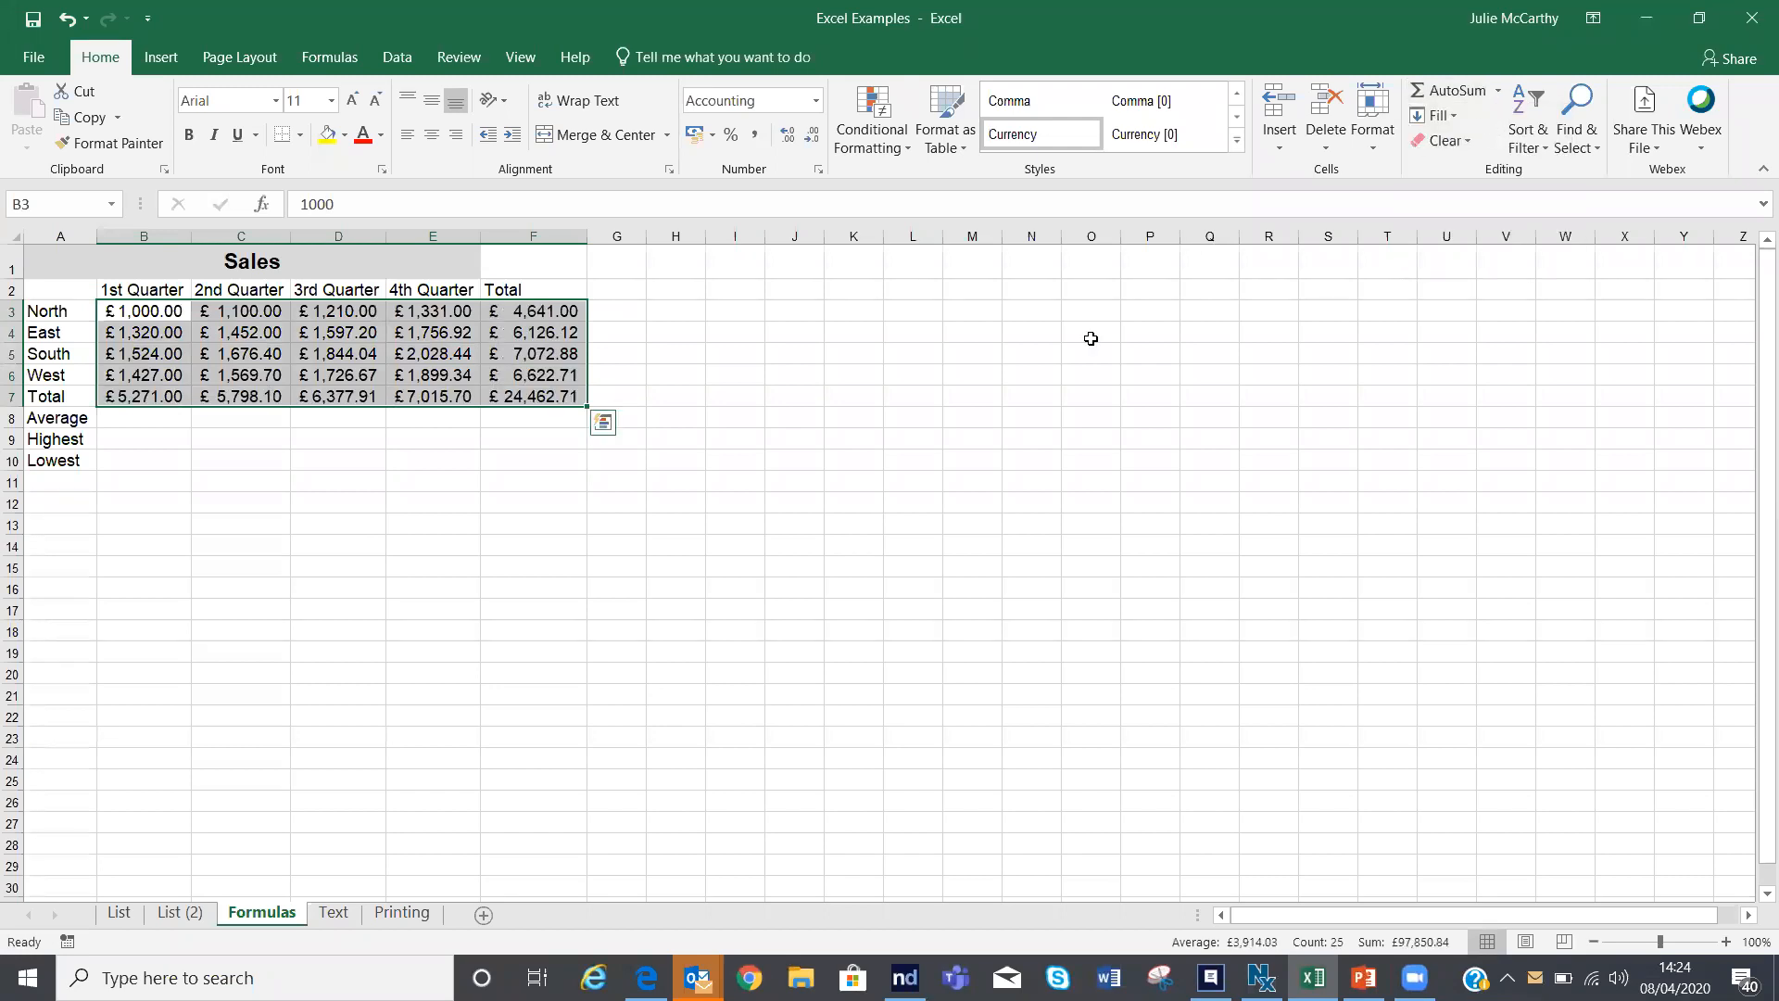
left_click(700, 498)
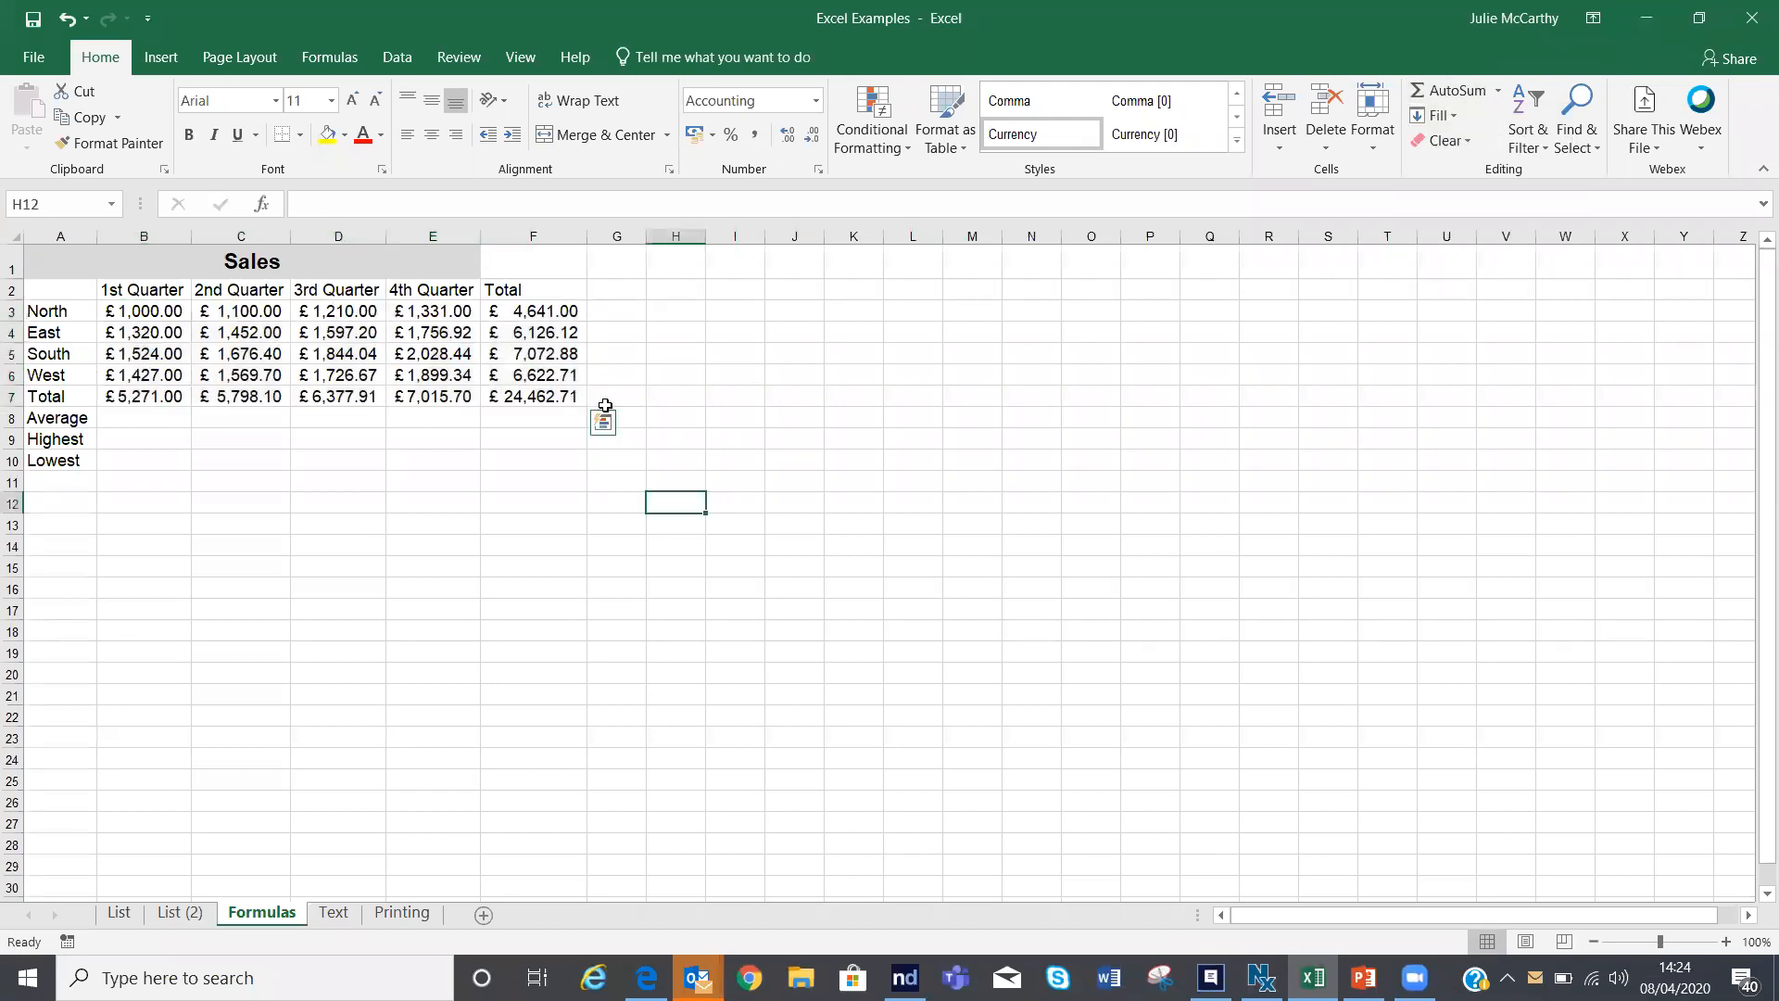
left_click(546, 330)
left_click(519, 309)
left_click(499, 376)
left_click(146, 394)
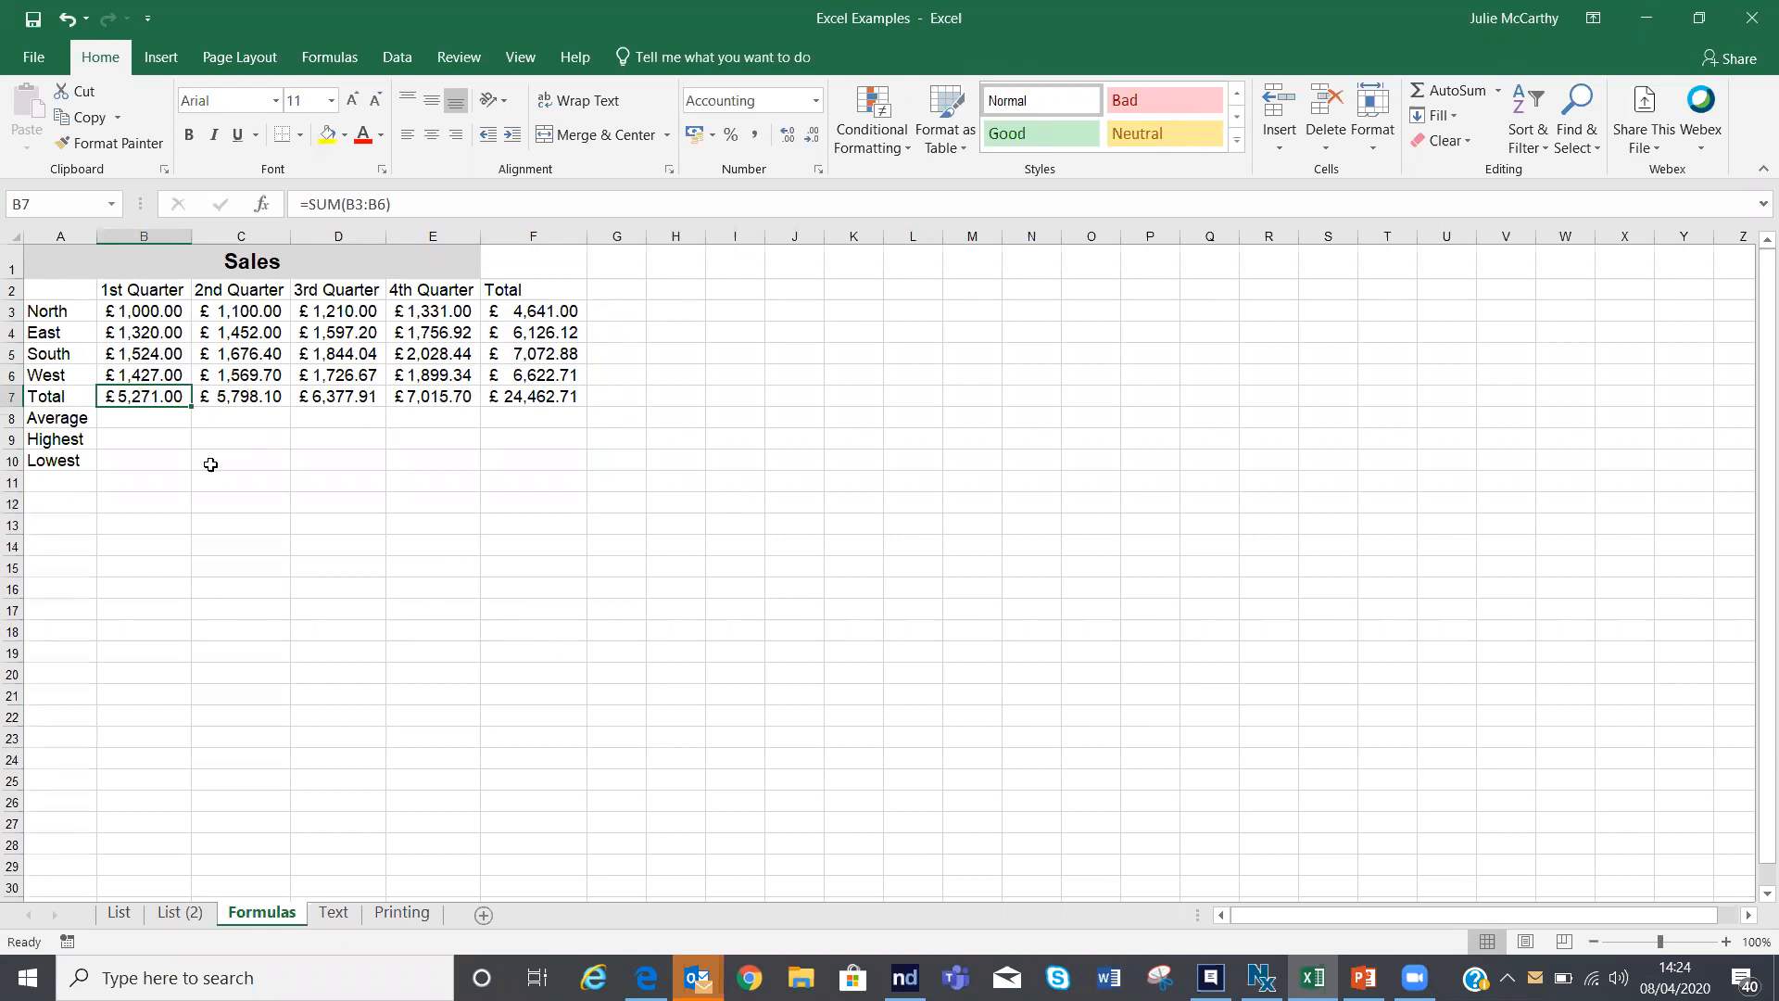
Step: Average the 1st Quarter figures B3:B6 in B8 with the AutoSum Average function and fill the formula across to E8
left_click(124, 424)
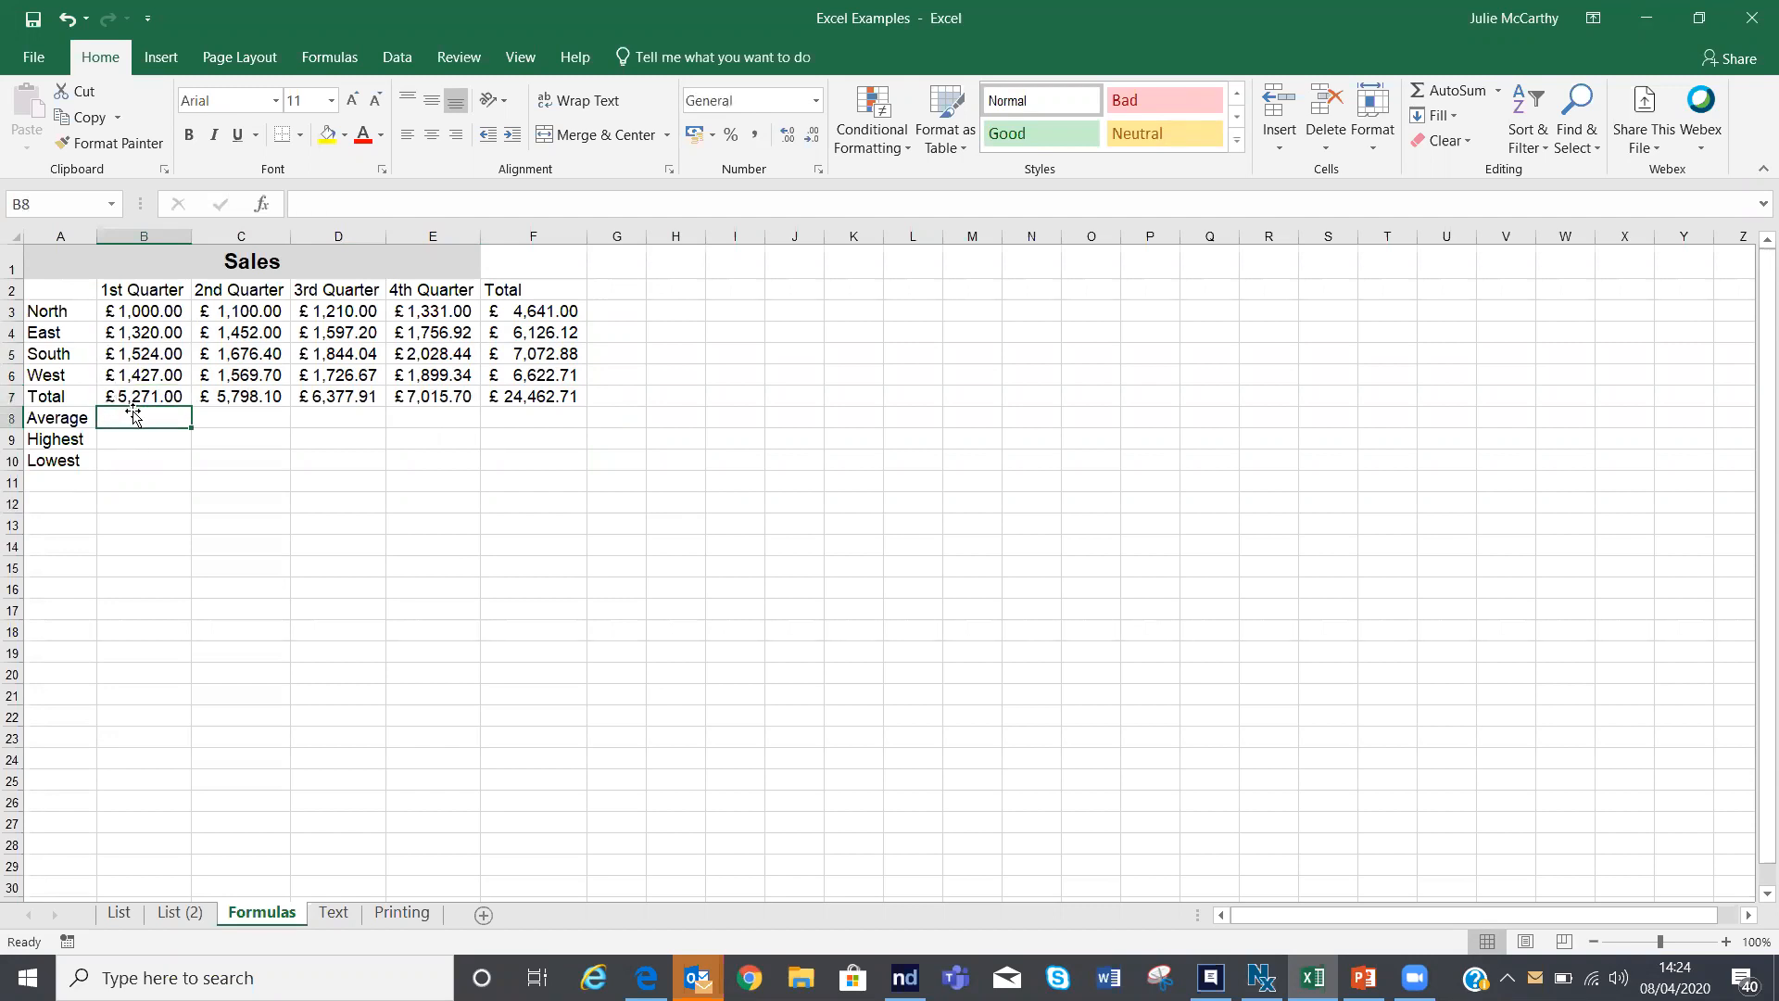
left_click(1497, 90)
left_click(1467, 147)
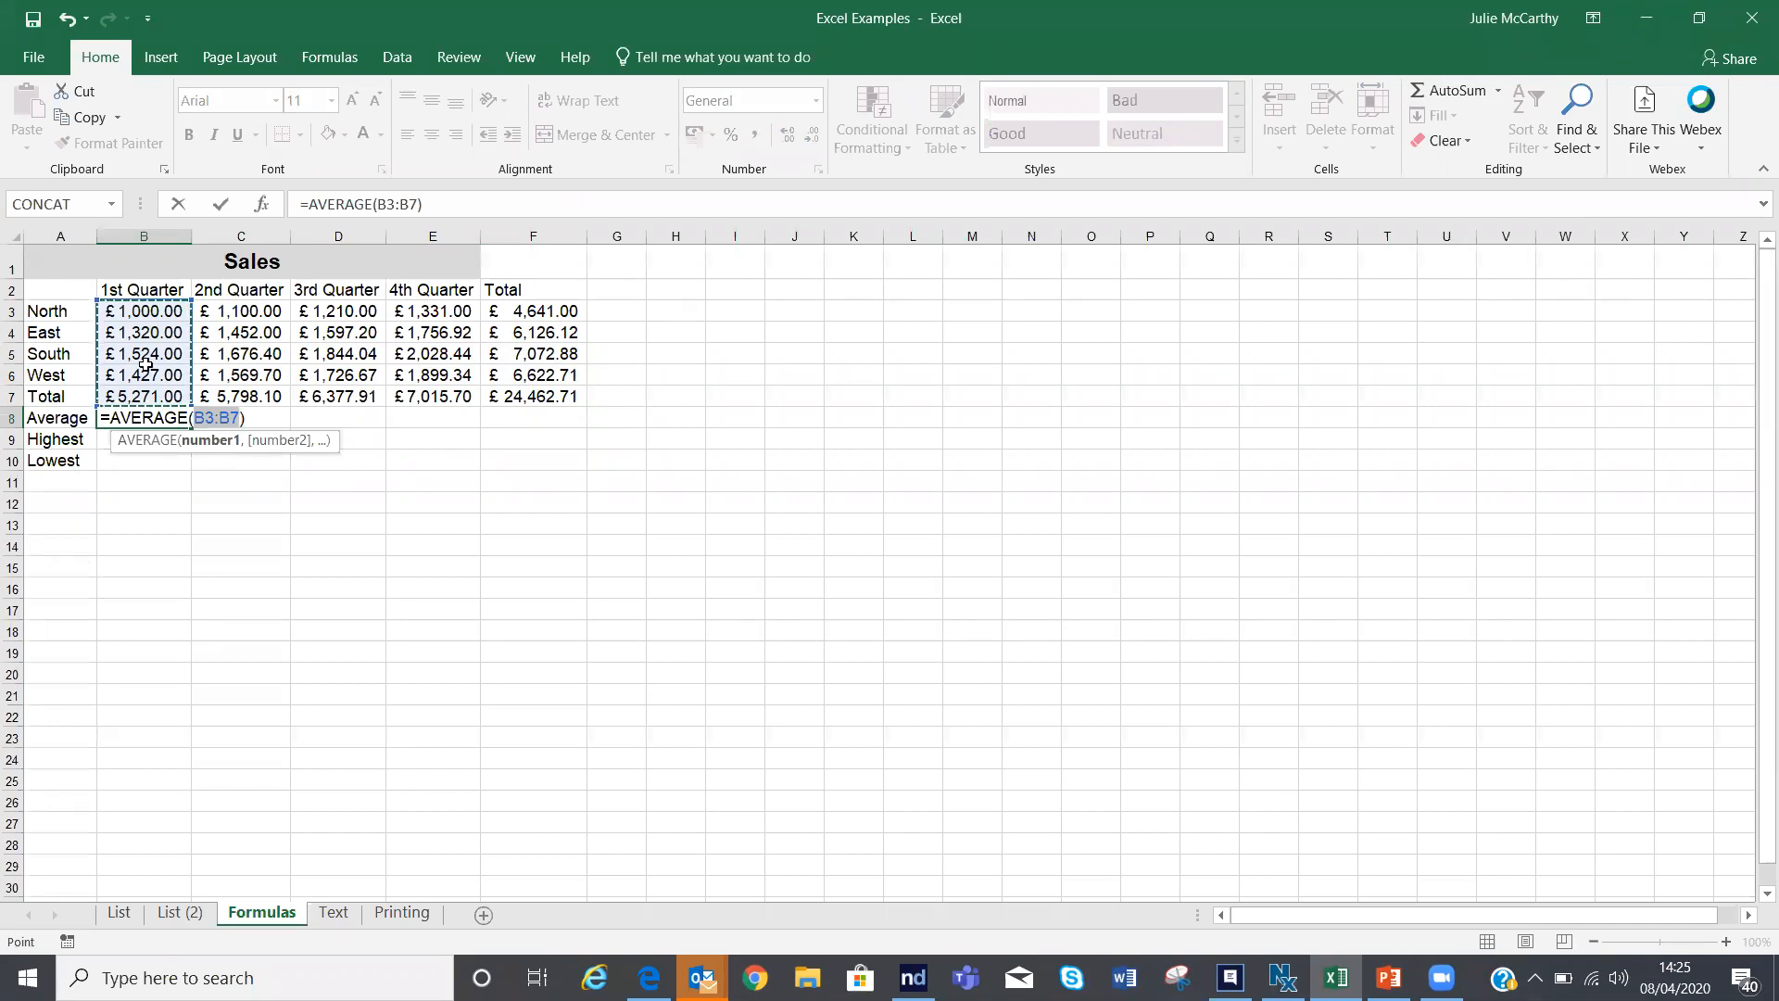
left_click_drag(147, 308, 131, 370)
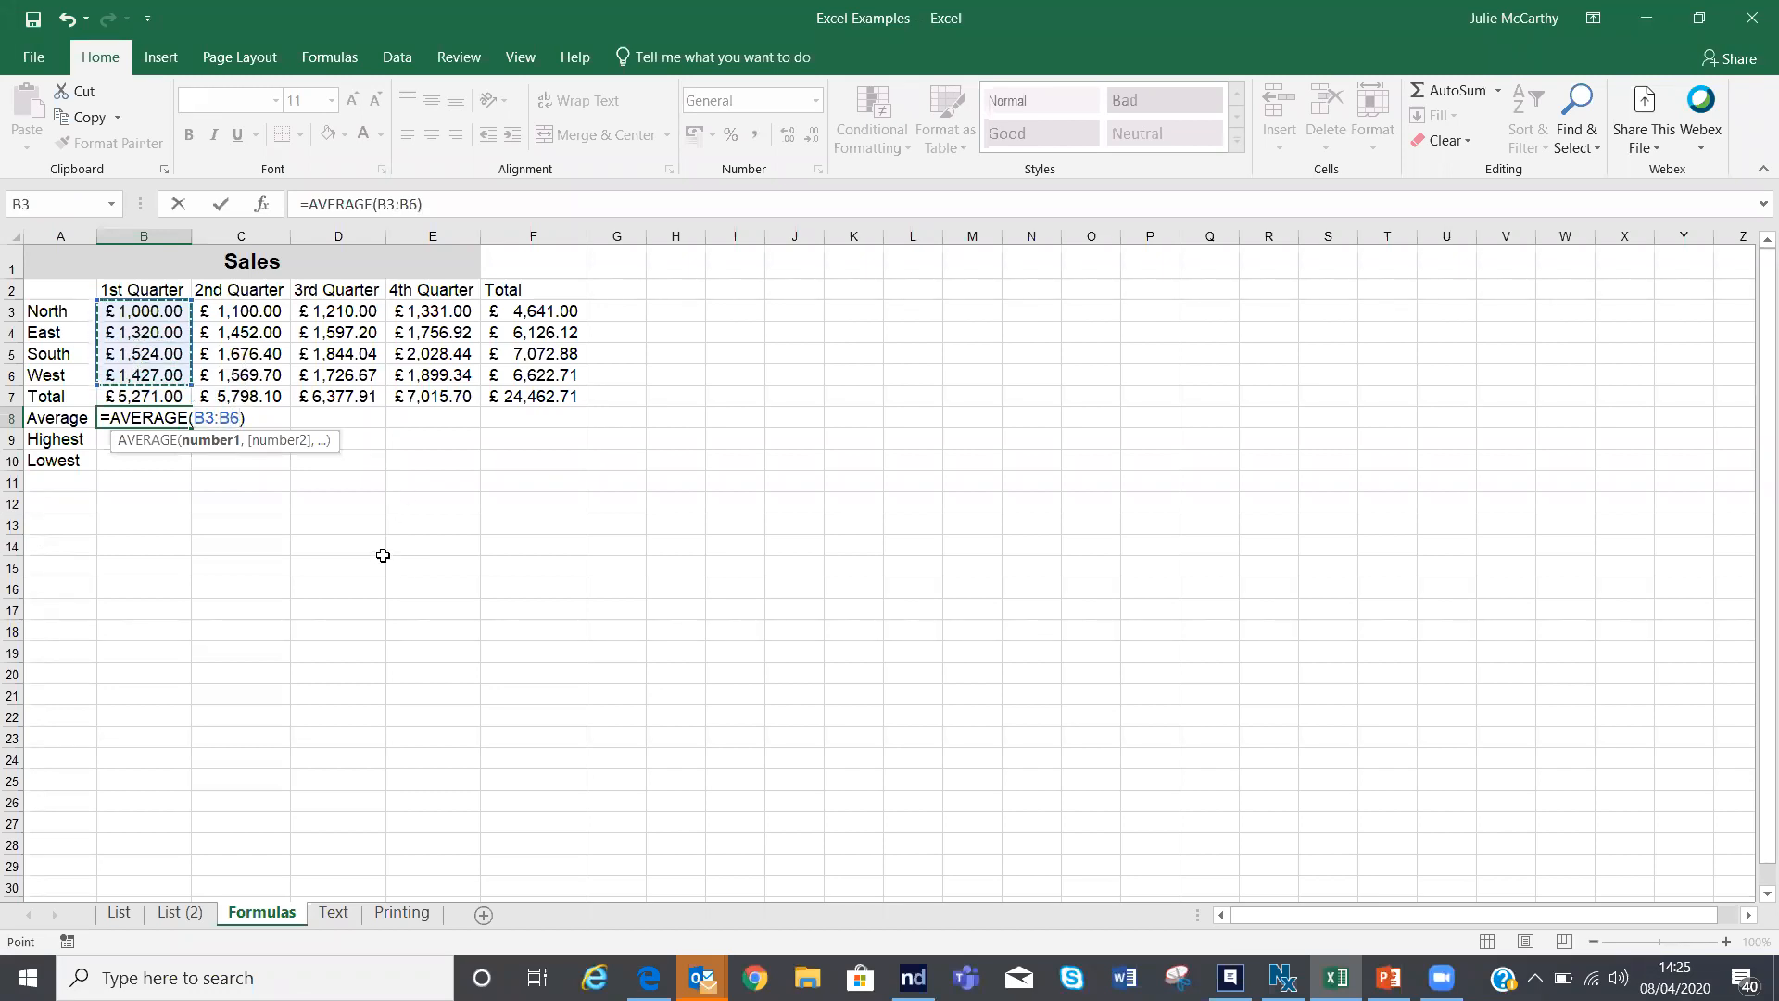
key("Return")
left_click(172, 417)
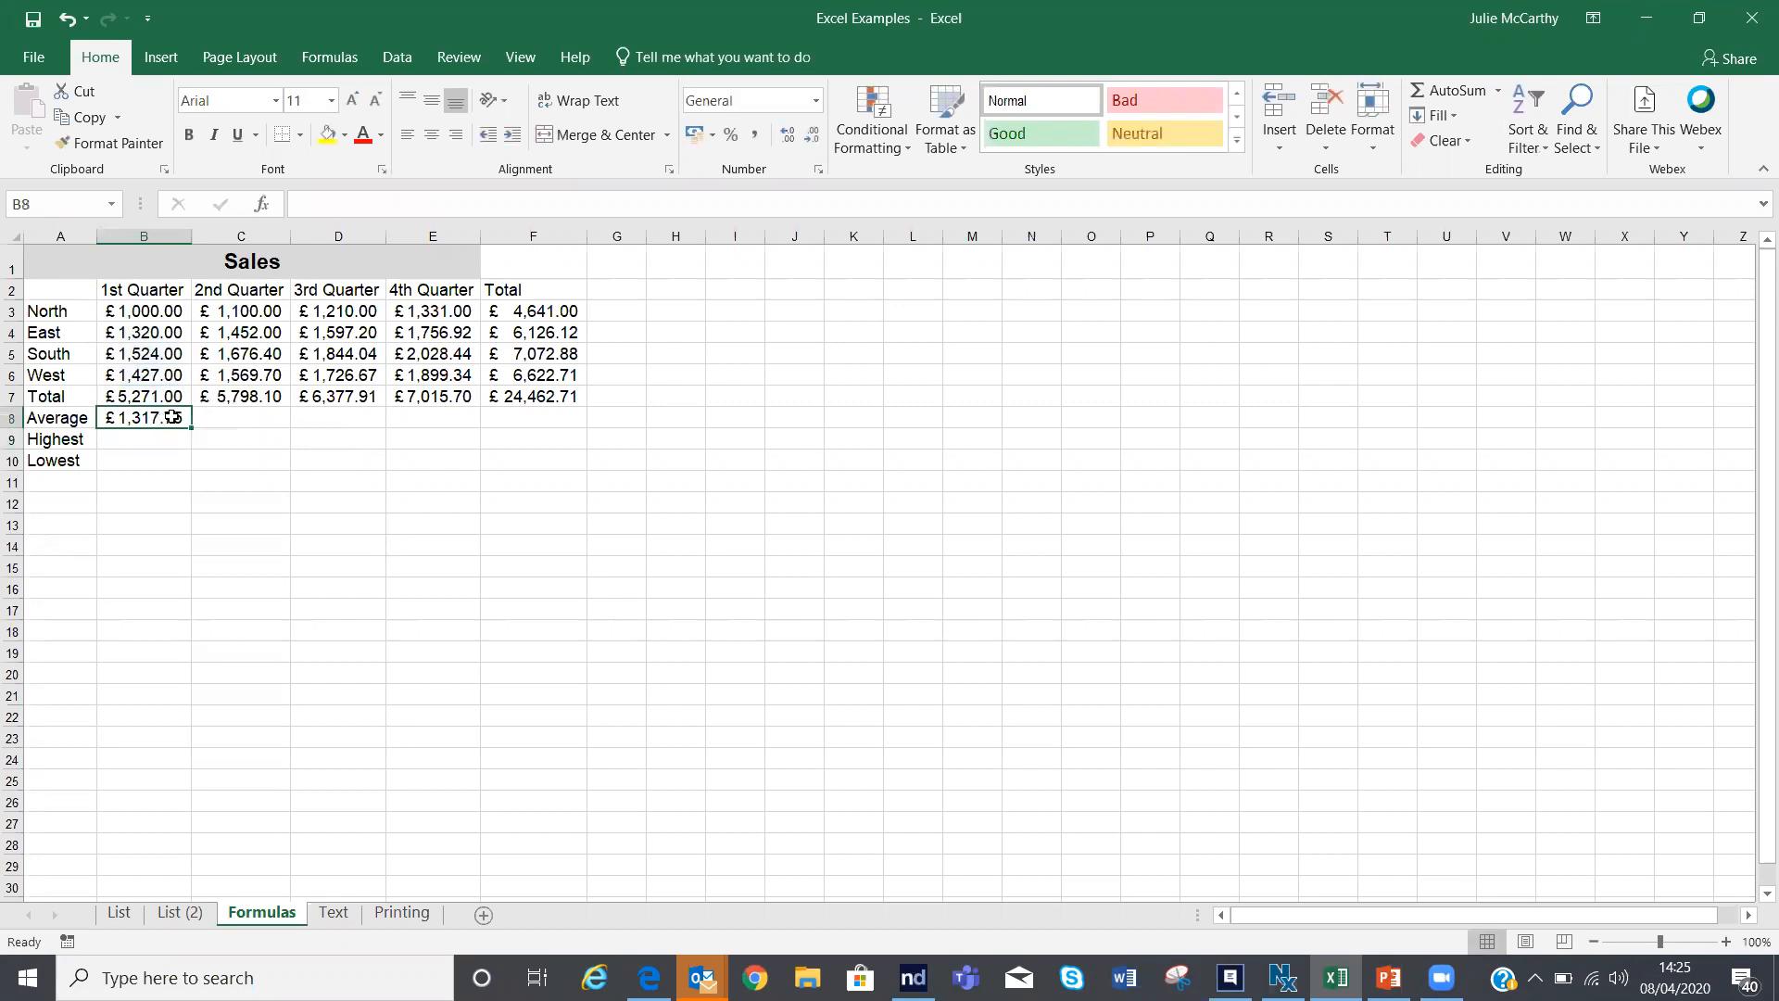
left_click_drag(201, 428, 481, 429)
Step: Find the highest 1st Quarter figure of B3:B6 in B9 with the AutoSum Max function and fill the formula across to E9
left_click(134, 437)
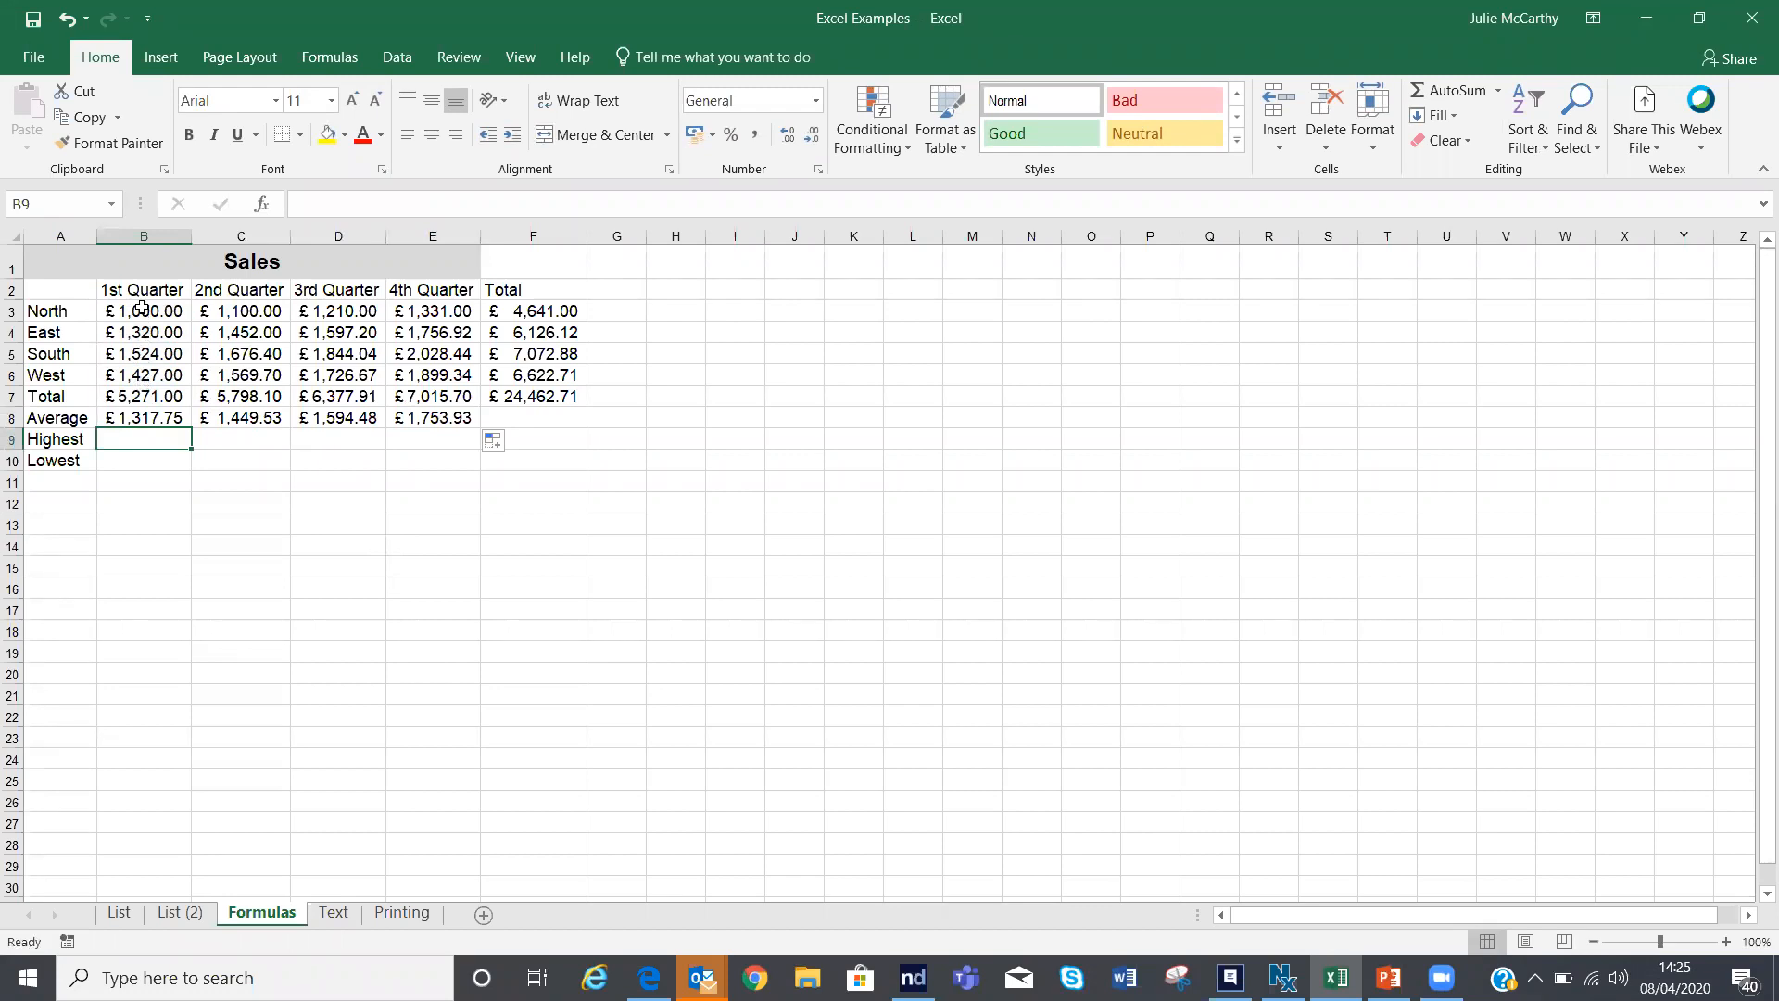
left_click(1498, 90)
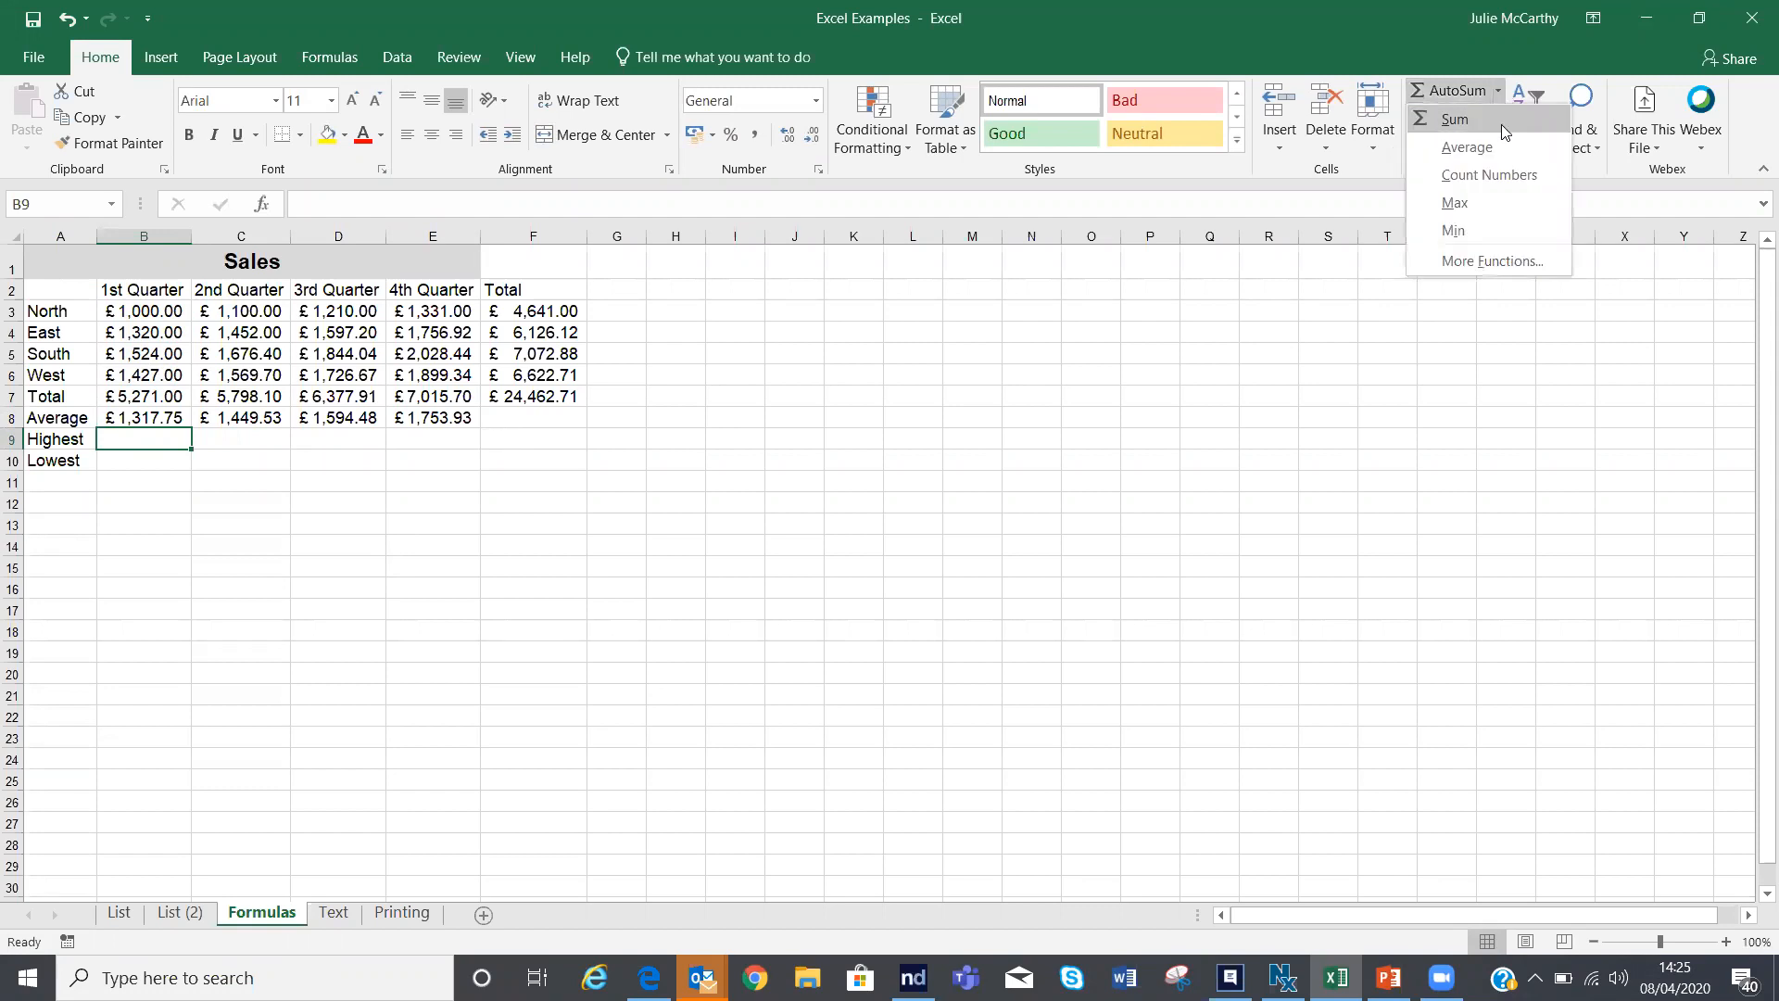
left_click(1465, 201)
left_click_drag(151, 314, 149, 378)
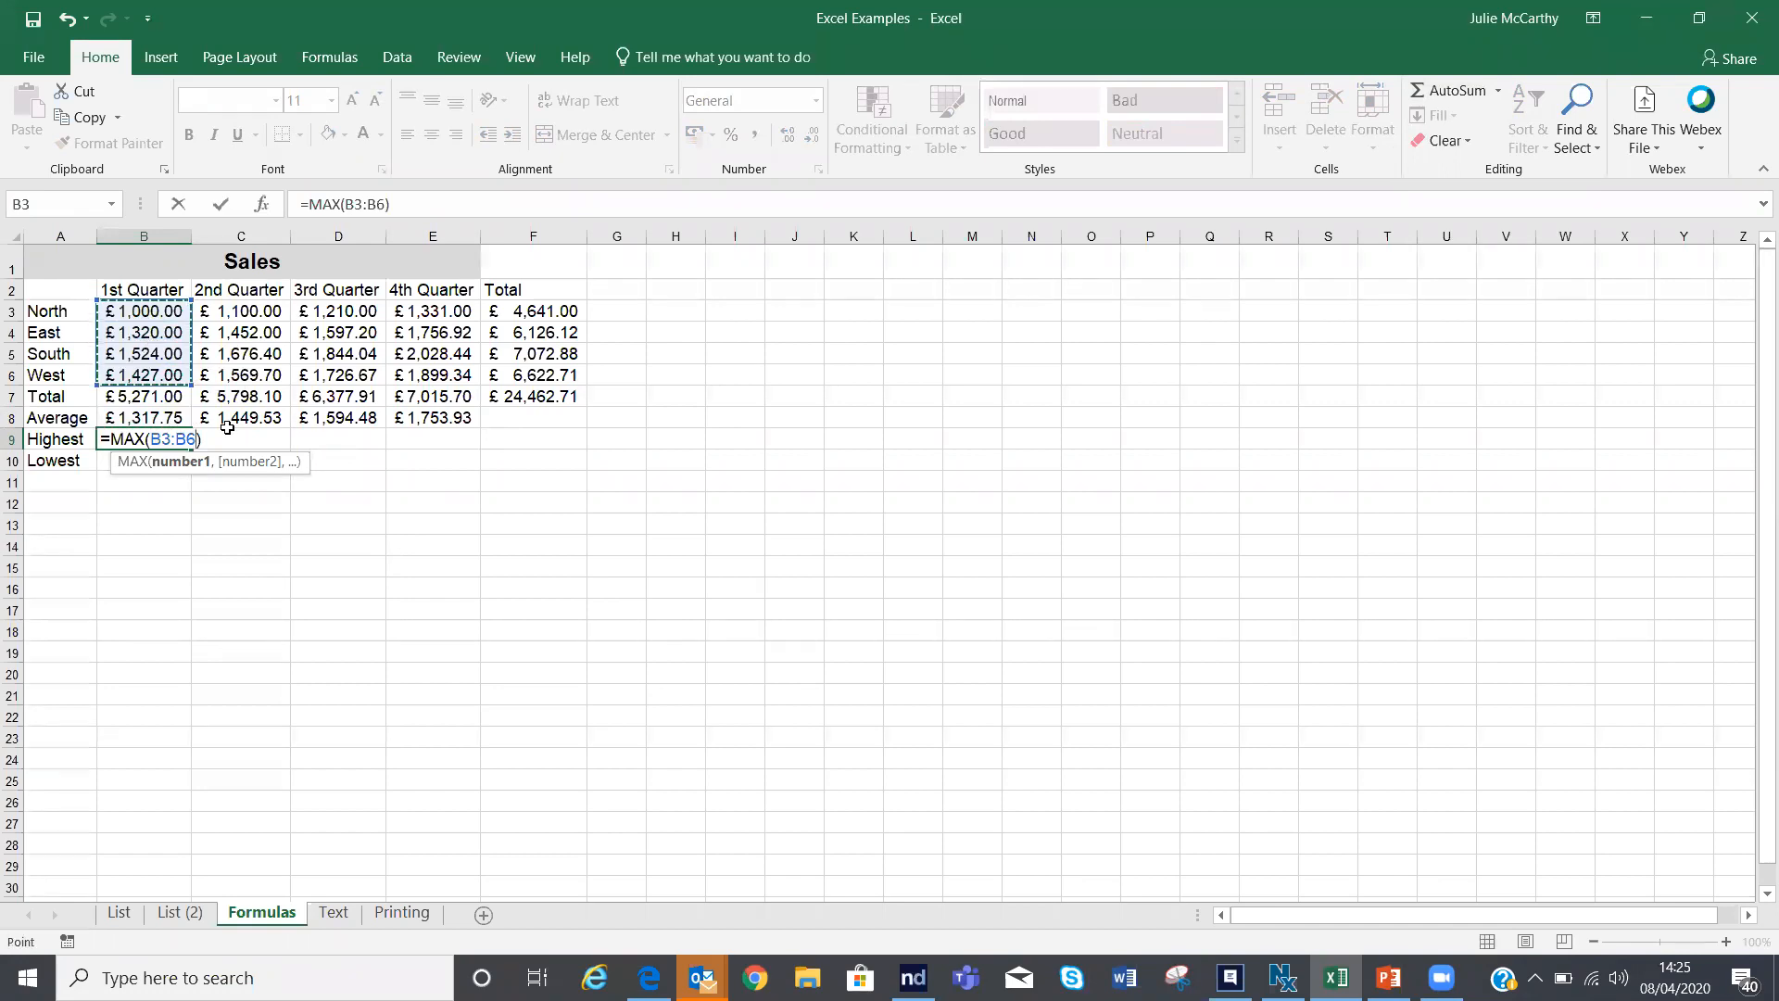
key("Return")
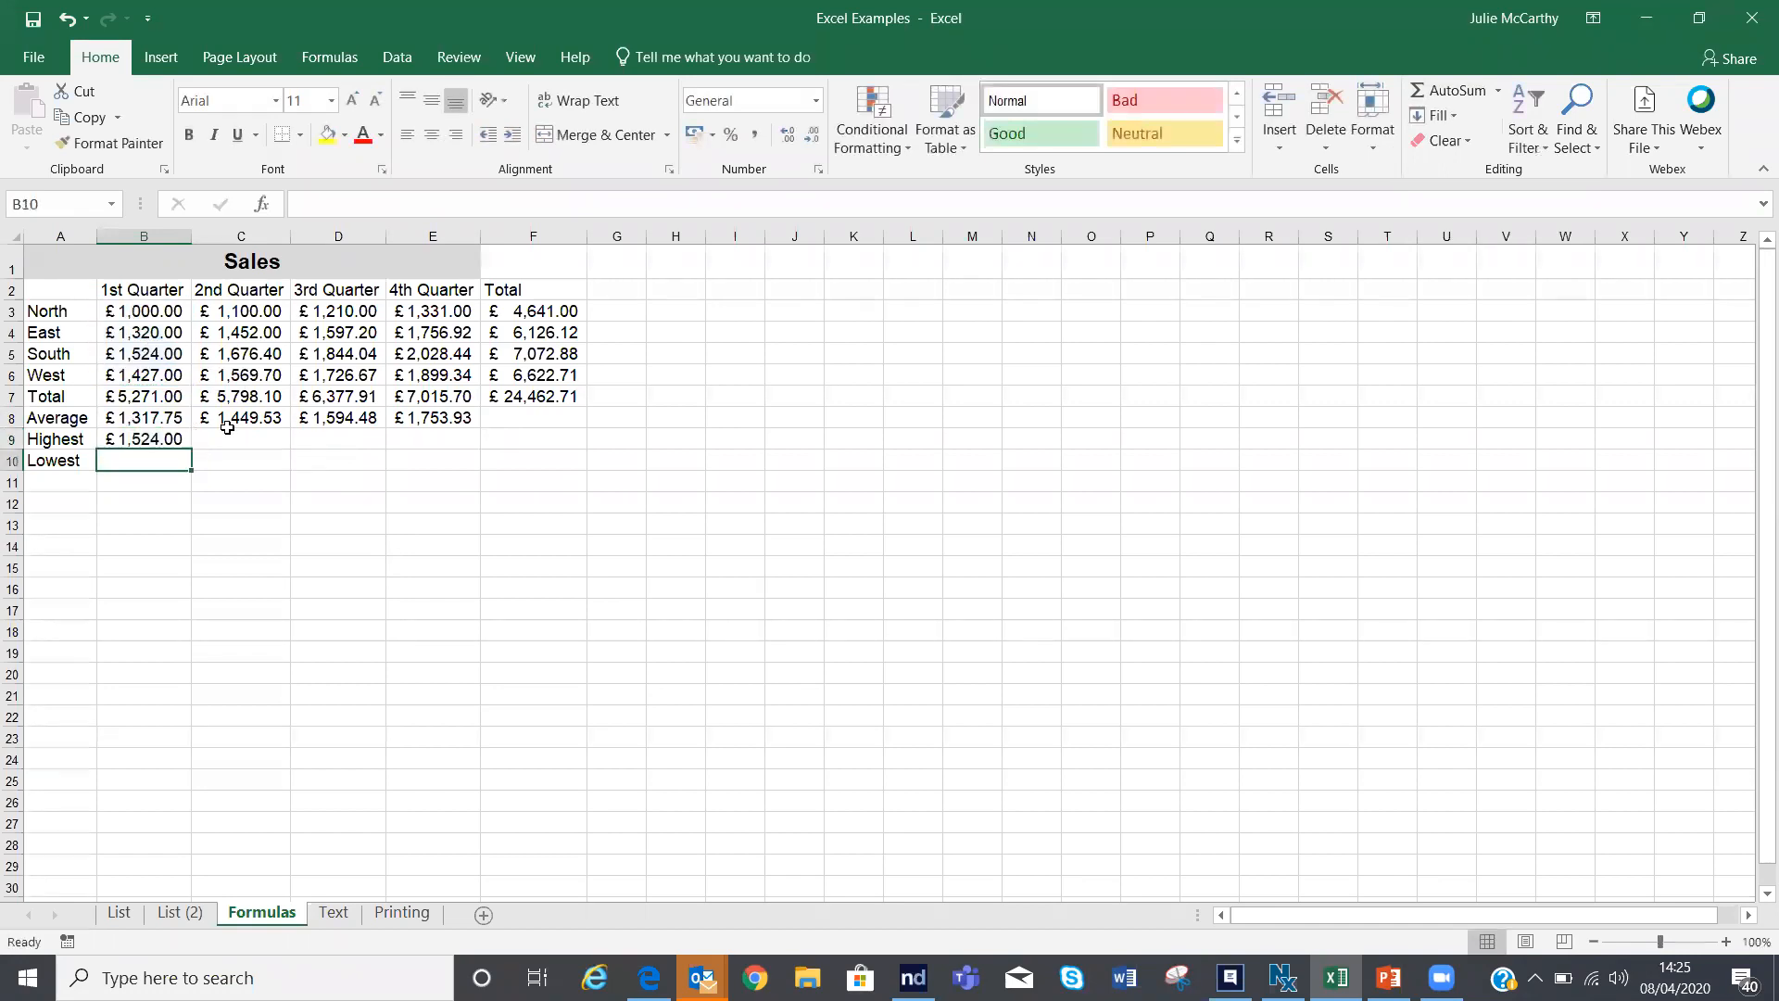
left_click(153, 439)
left_click_drag(191, 454, 441, 457)
Step: Find the lowest 1st Quarter figure of B3:B6 in B10 with the AutoSum Min function and fill the formula across to E10
left_click(155, 466)
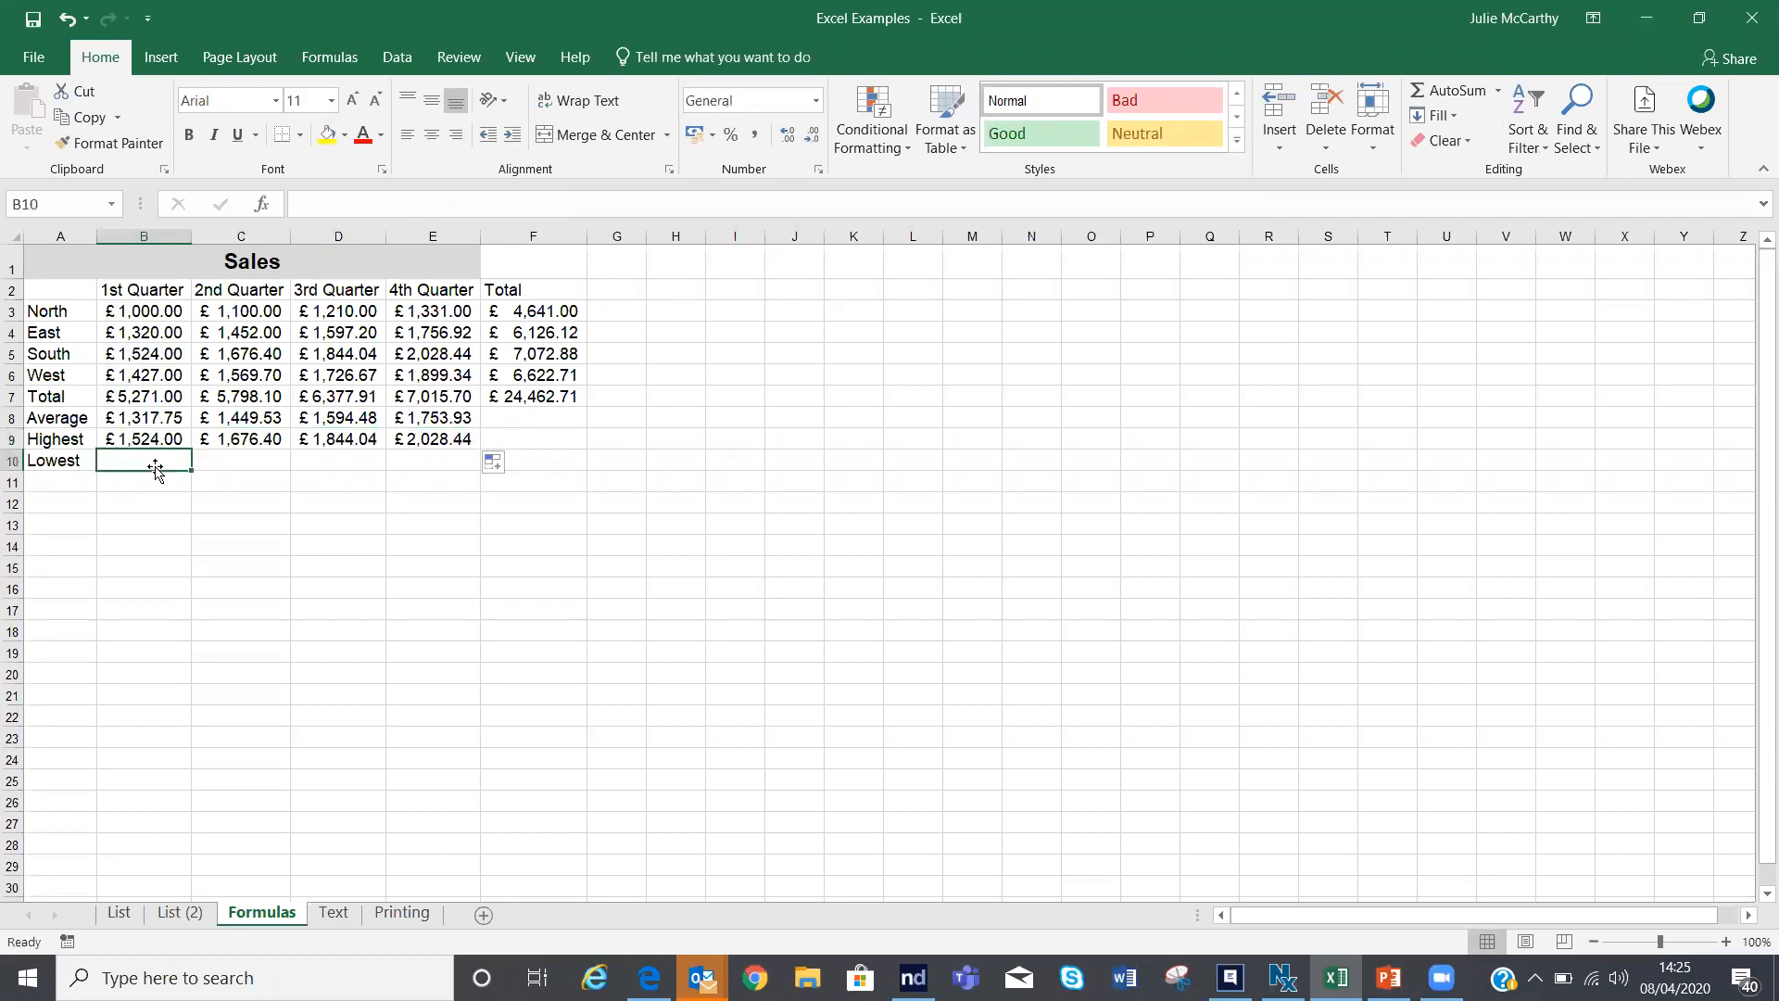
left_click(1497, 90)
left_click(1471, 230)
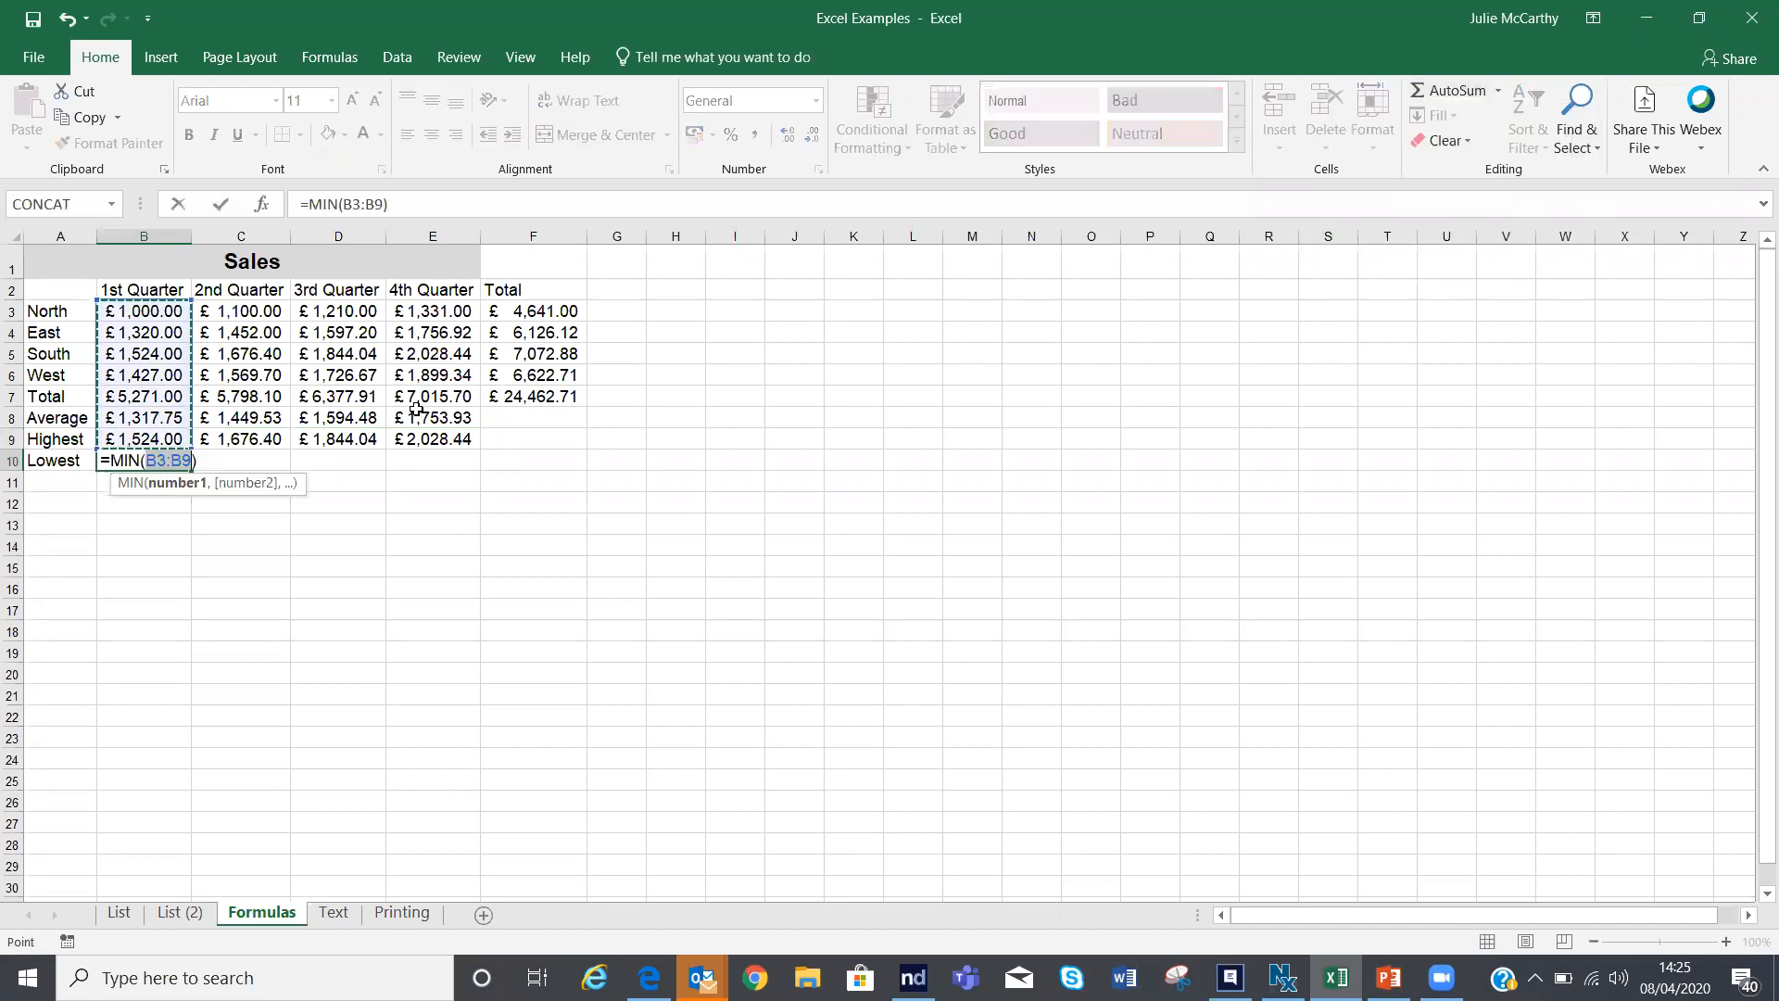
left_click(155, 312)
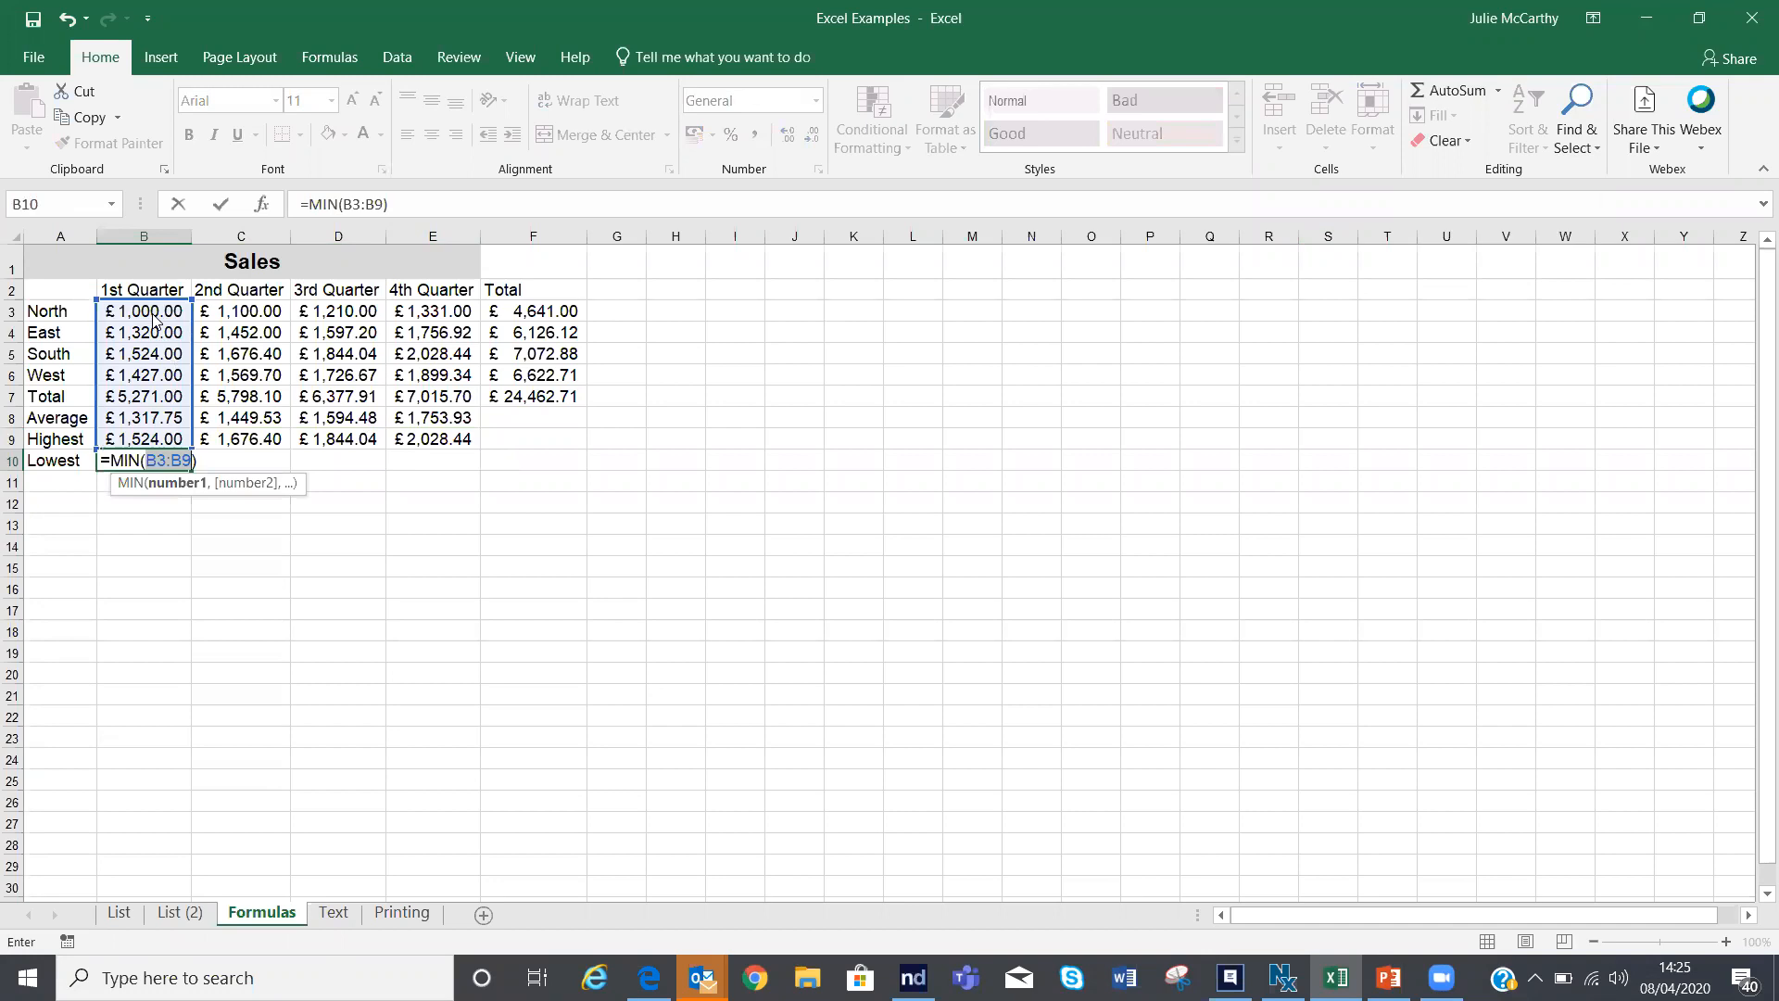
left_click_drag(154, 315, 151, 364)
key("Return")
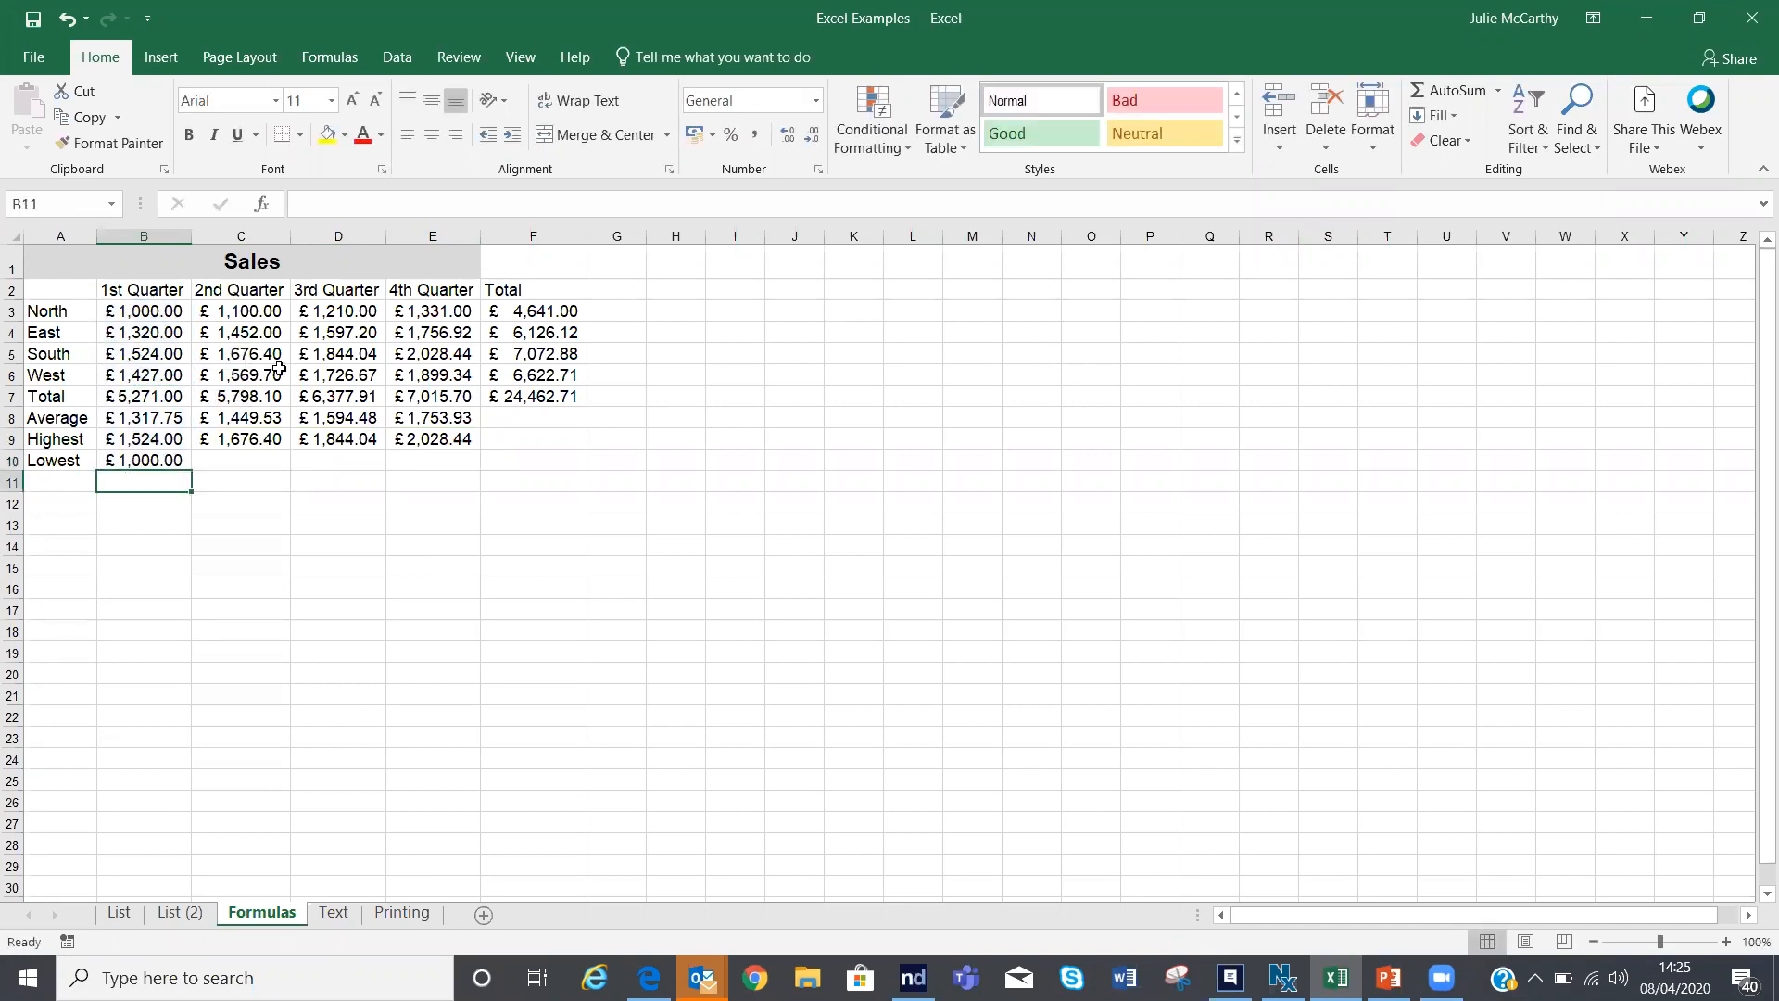
left_click(139, 459)
left_click_drag(190, 471, 398, 515)
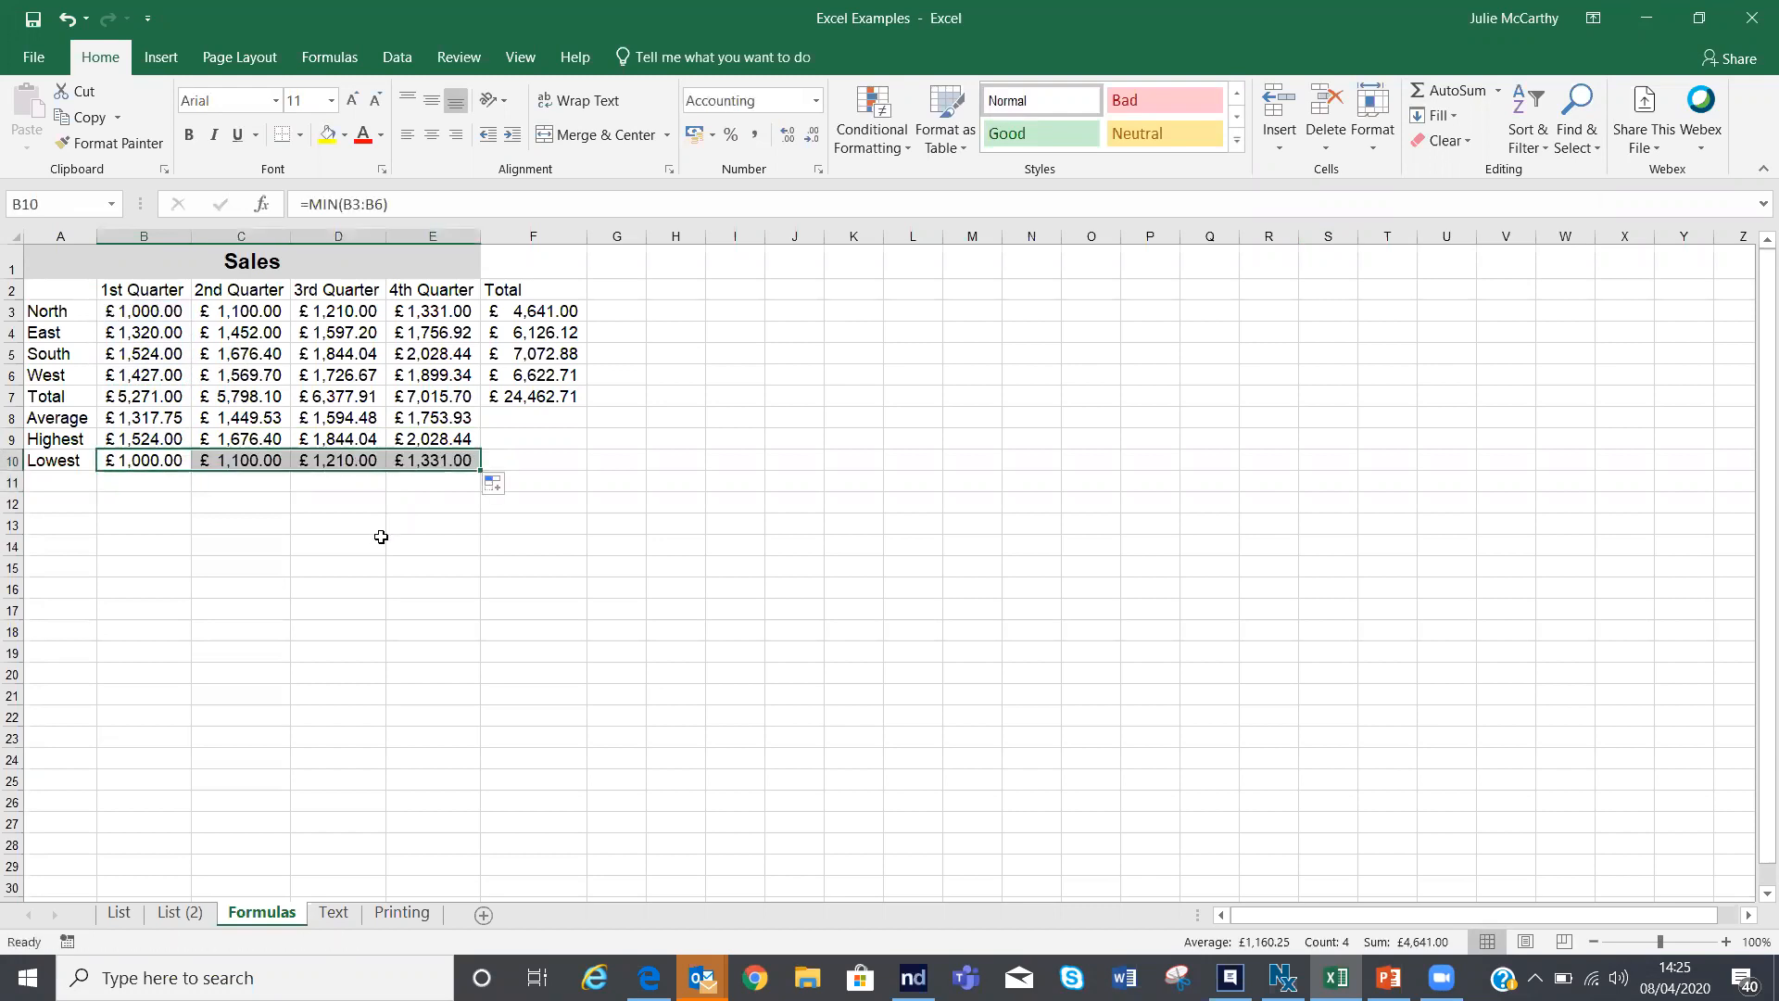
left_click(382, 544)
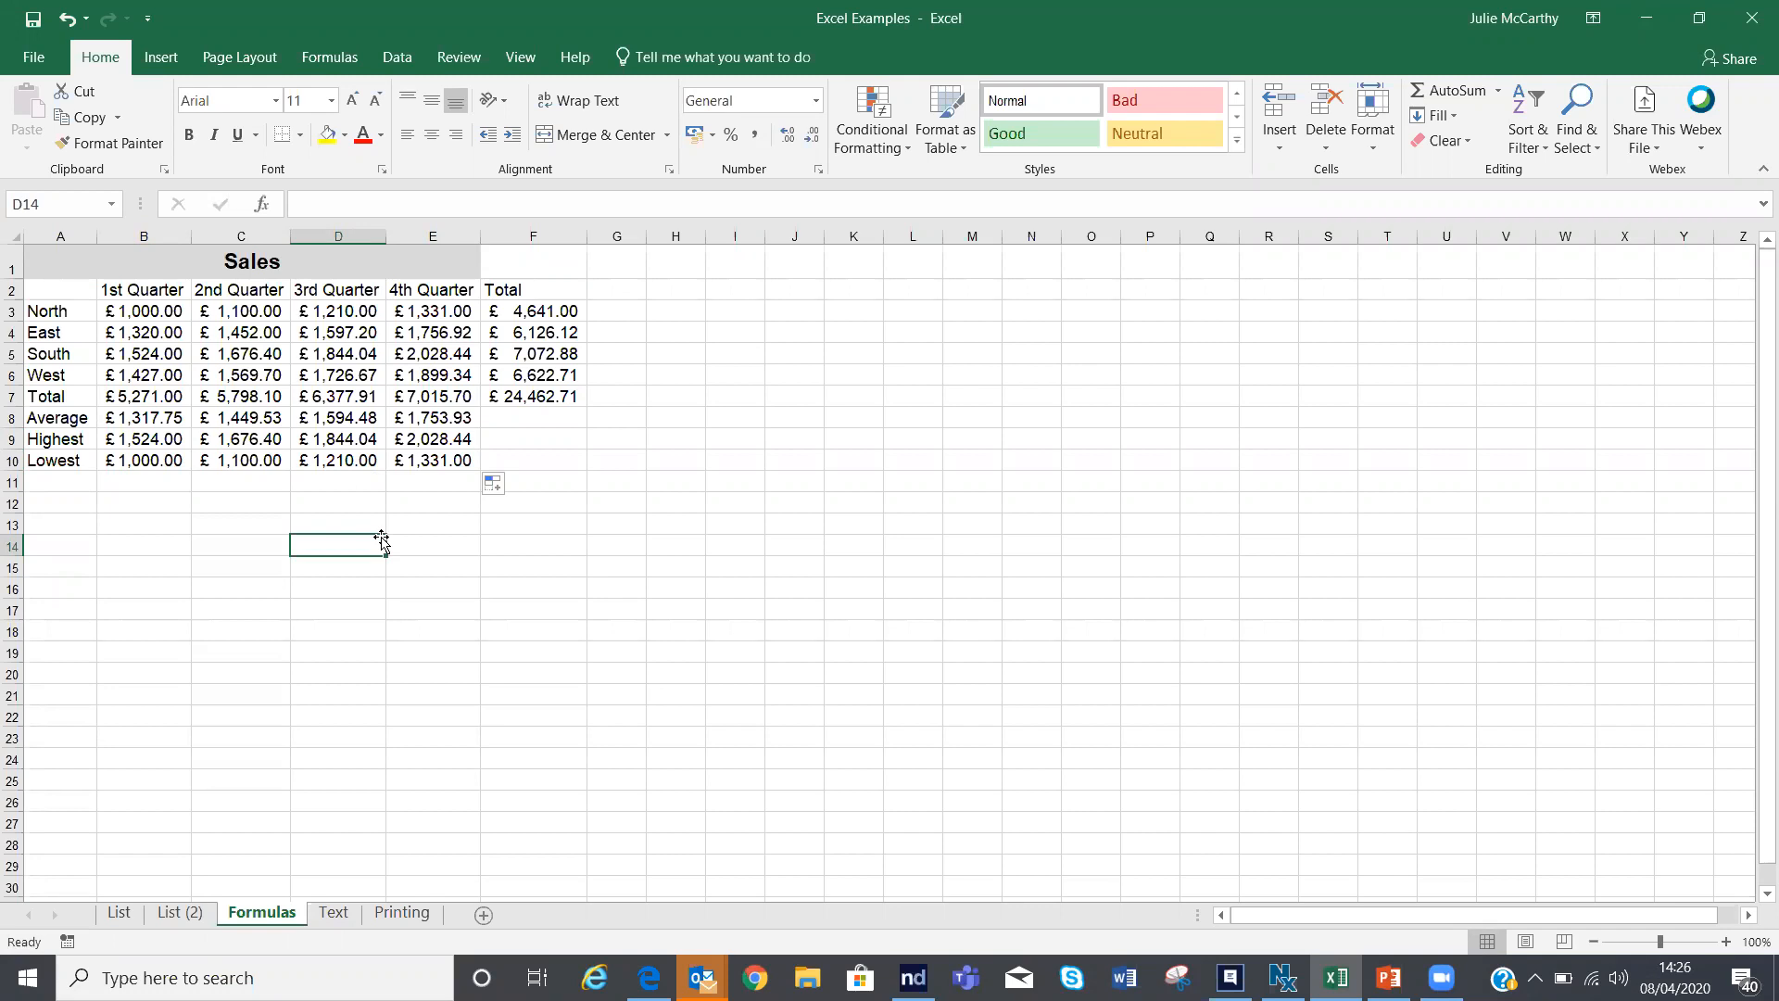
Step: Examine the function library and its list of Financial functions
left_click(345, 57)
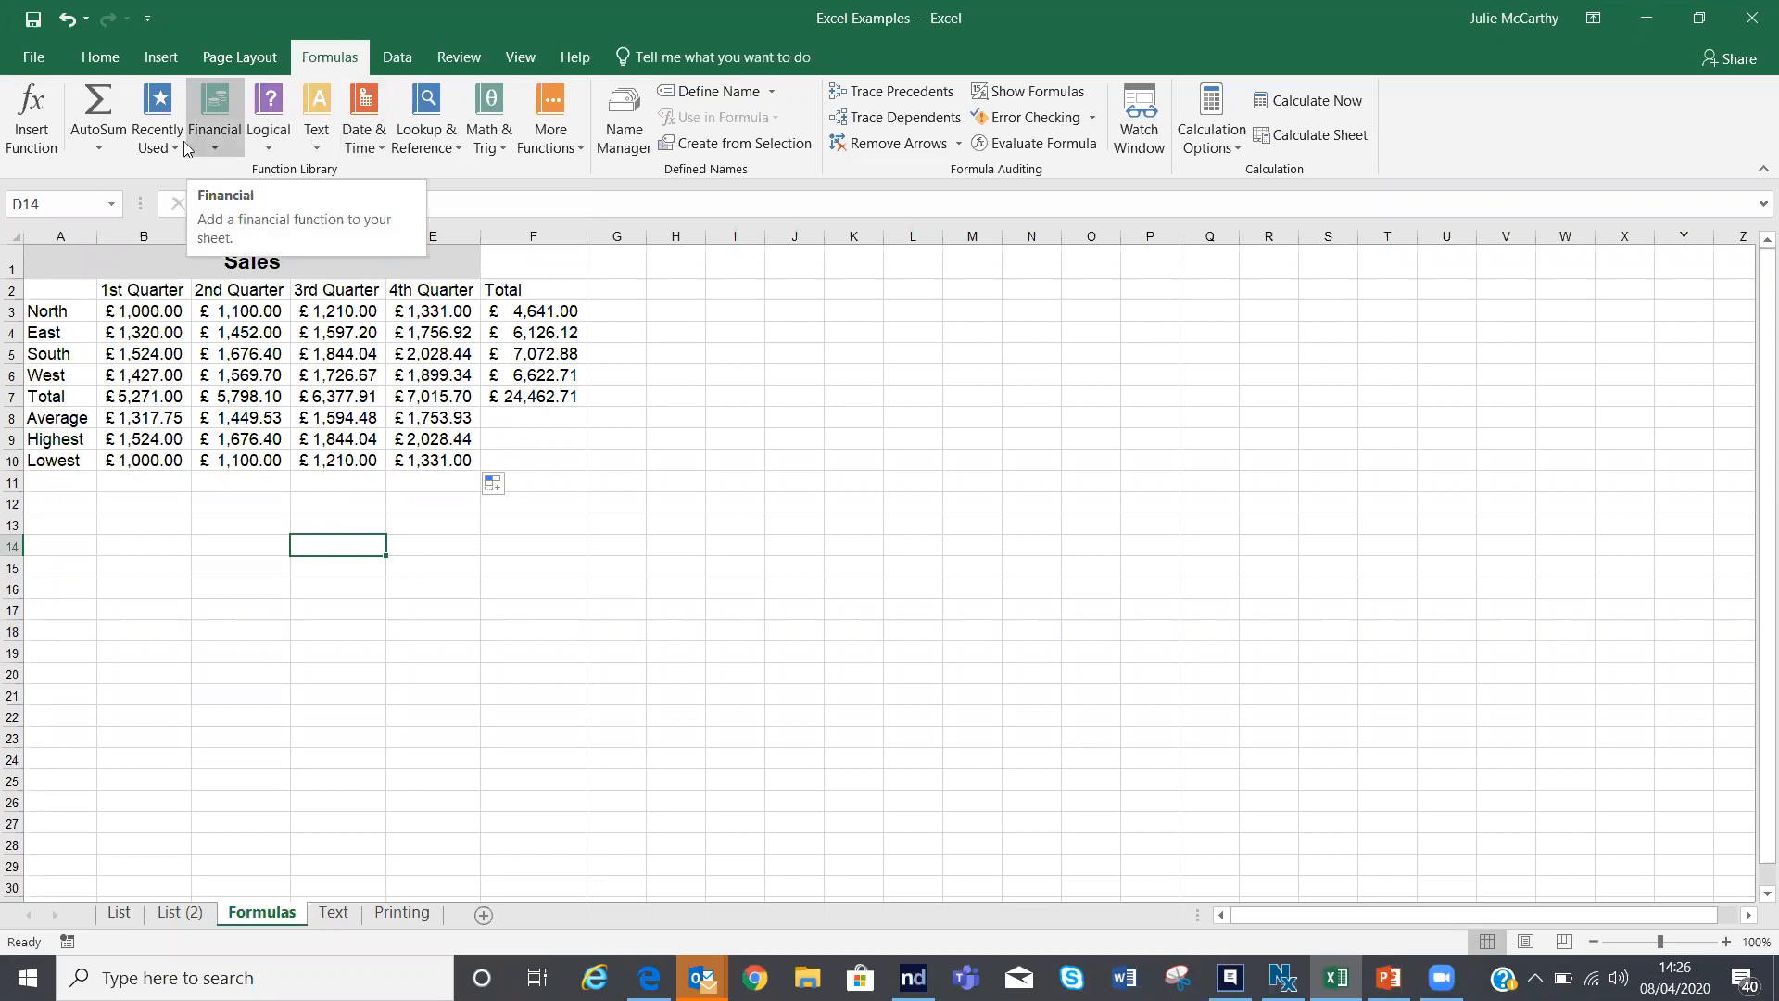
left_click(99, 149)
left_click(99, 148)
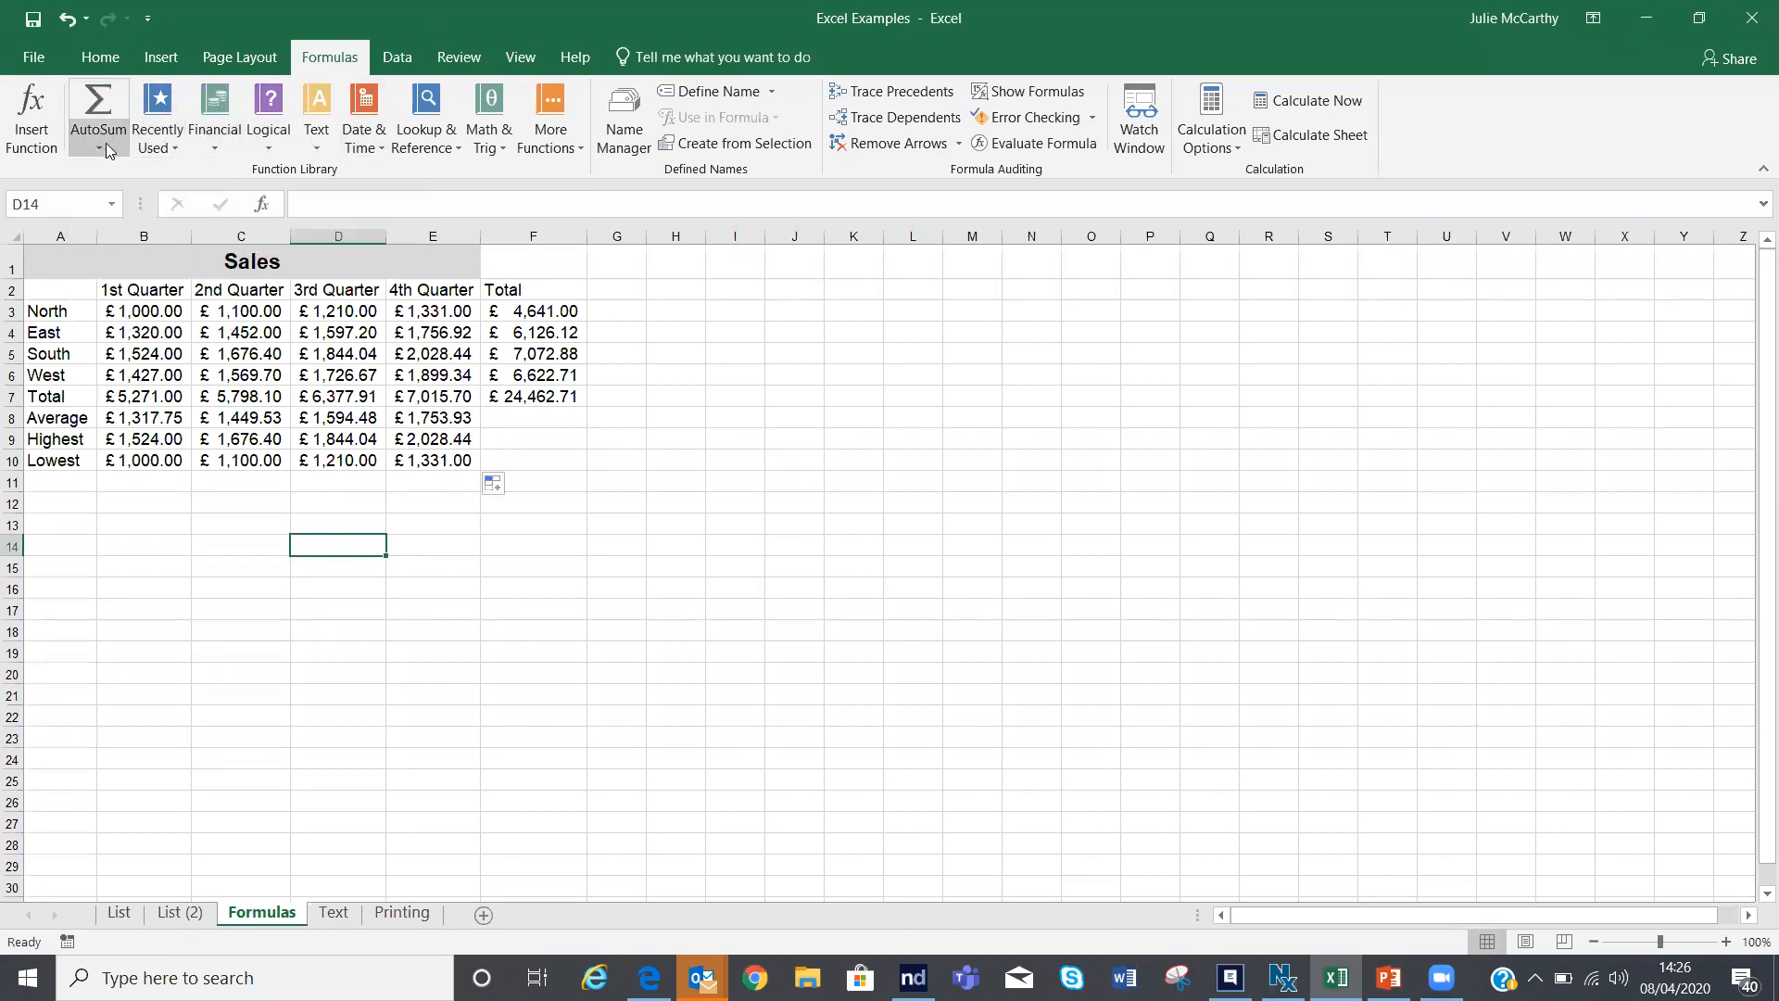
left_click(212, 141)
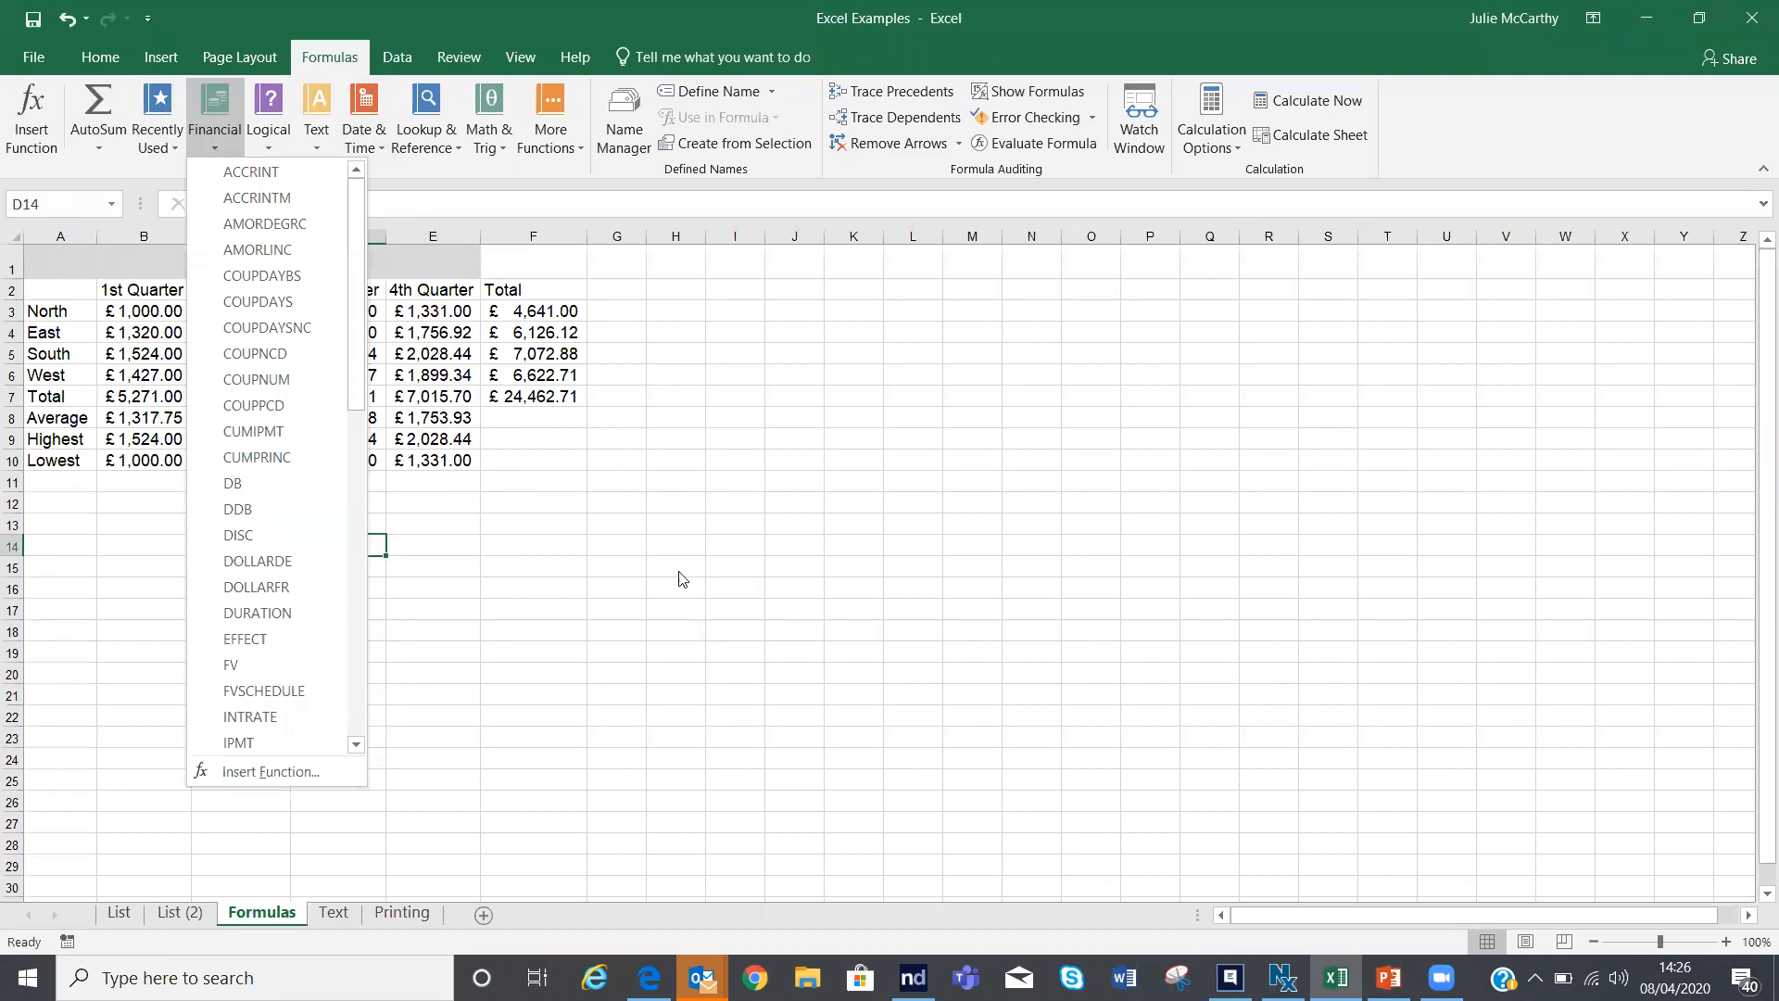
left_click(601, 485)
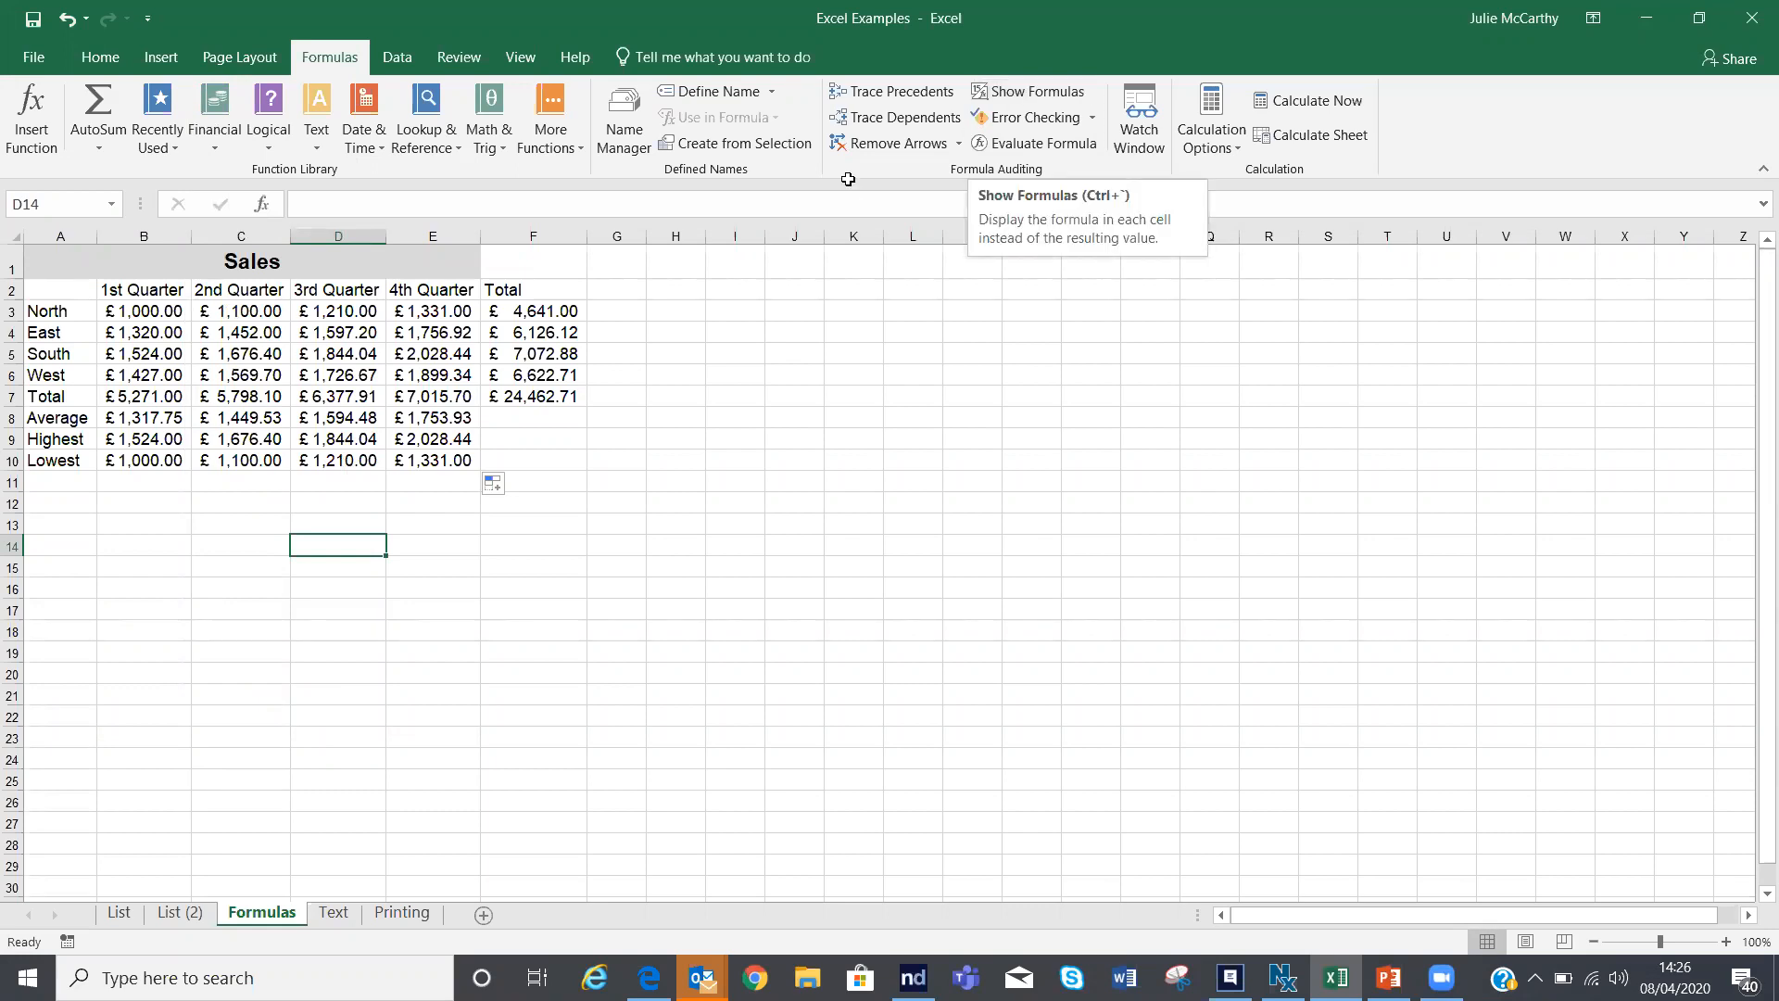
Step: Display the formulas in the sheet's cells with Show Formulas, and switch back to showing the results
left_click(521, 503)
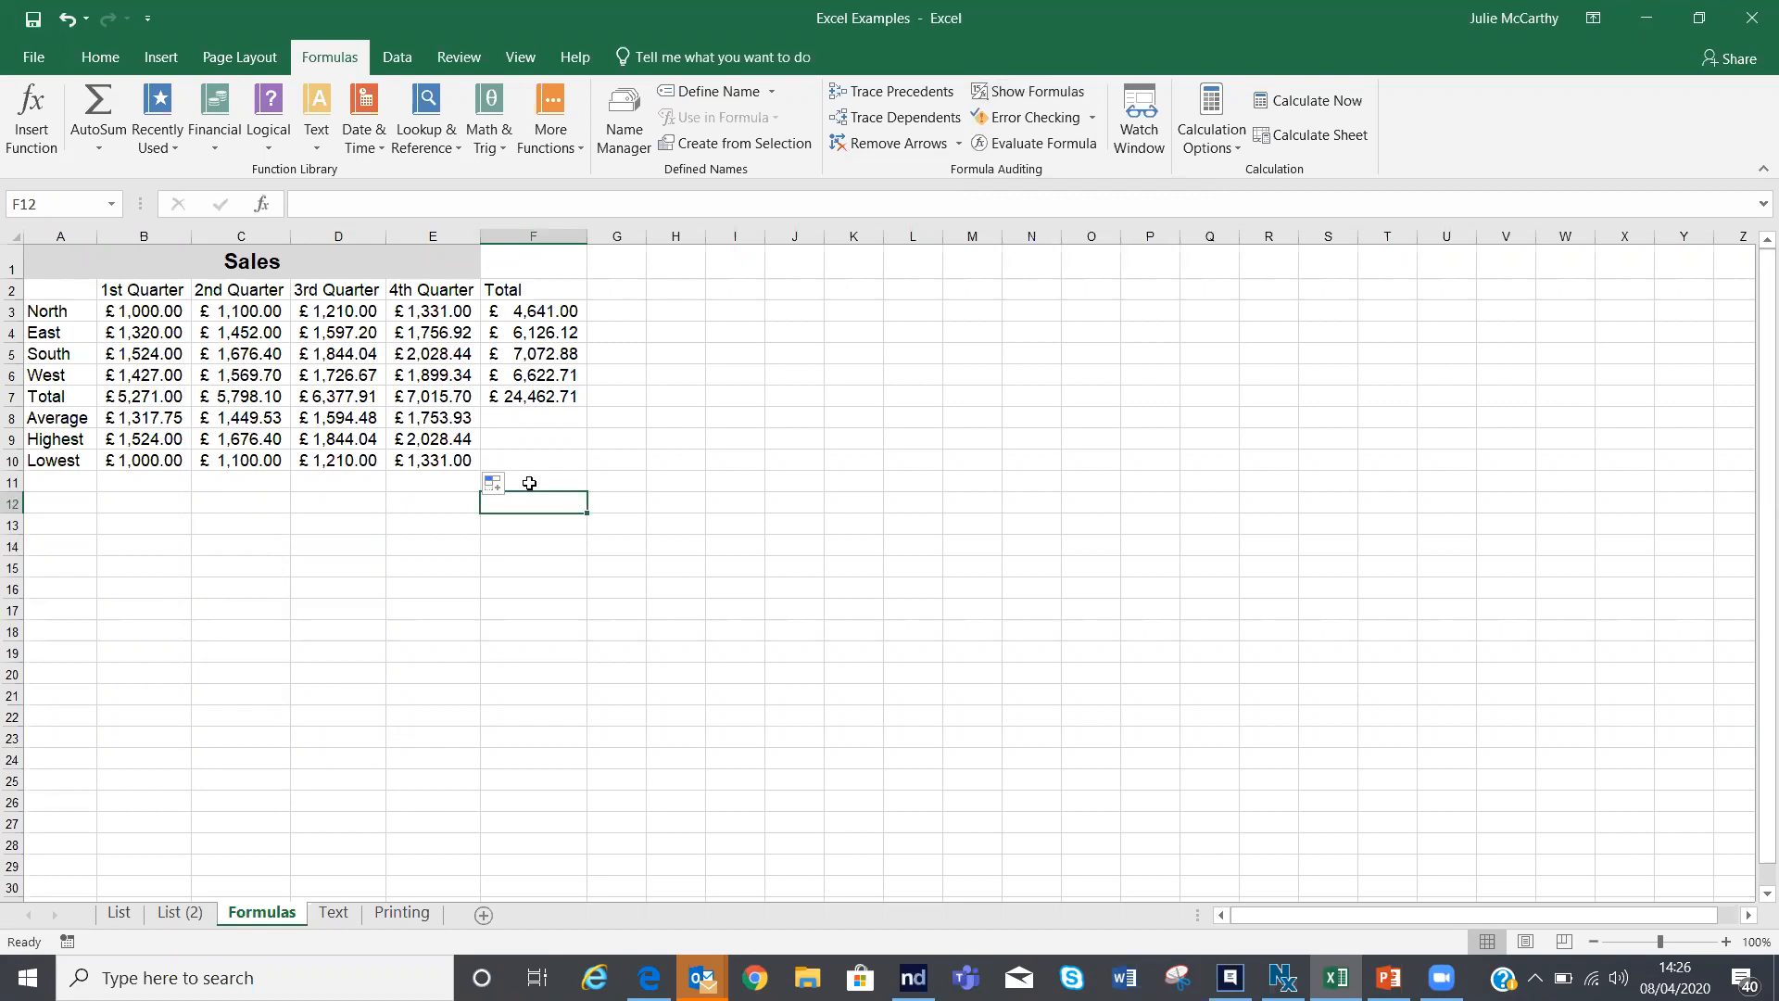
left_click(1031, 91)
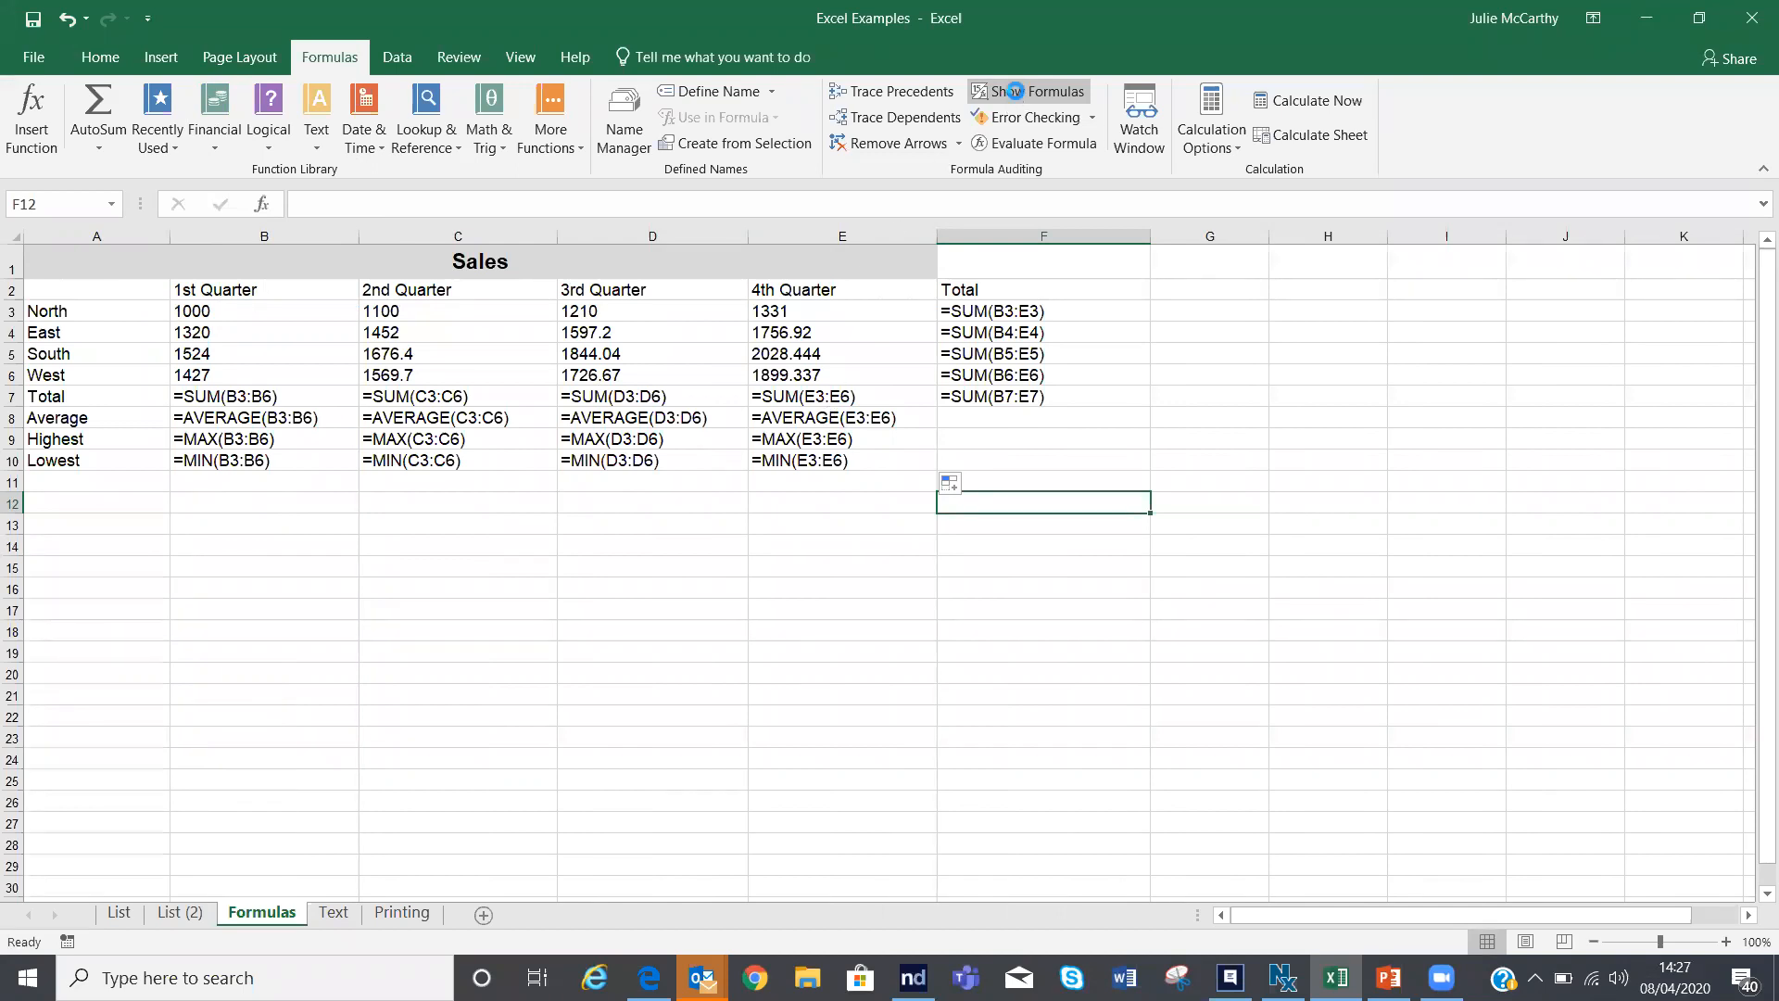
key("ctrl+grave")
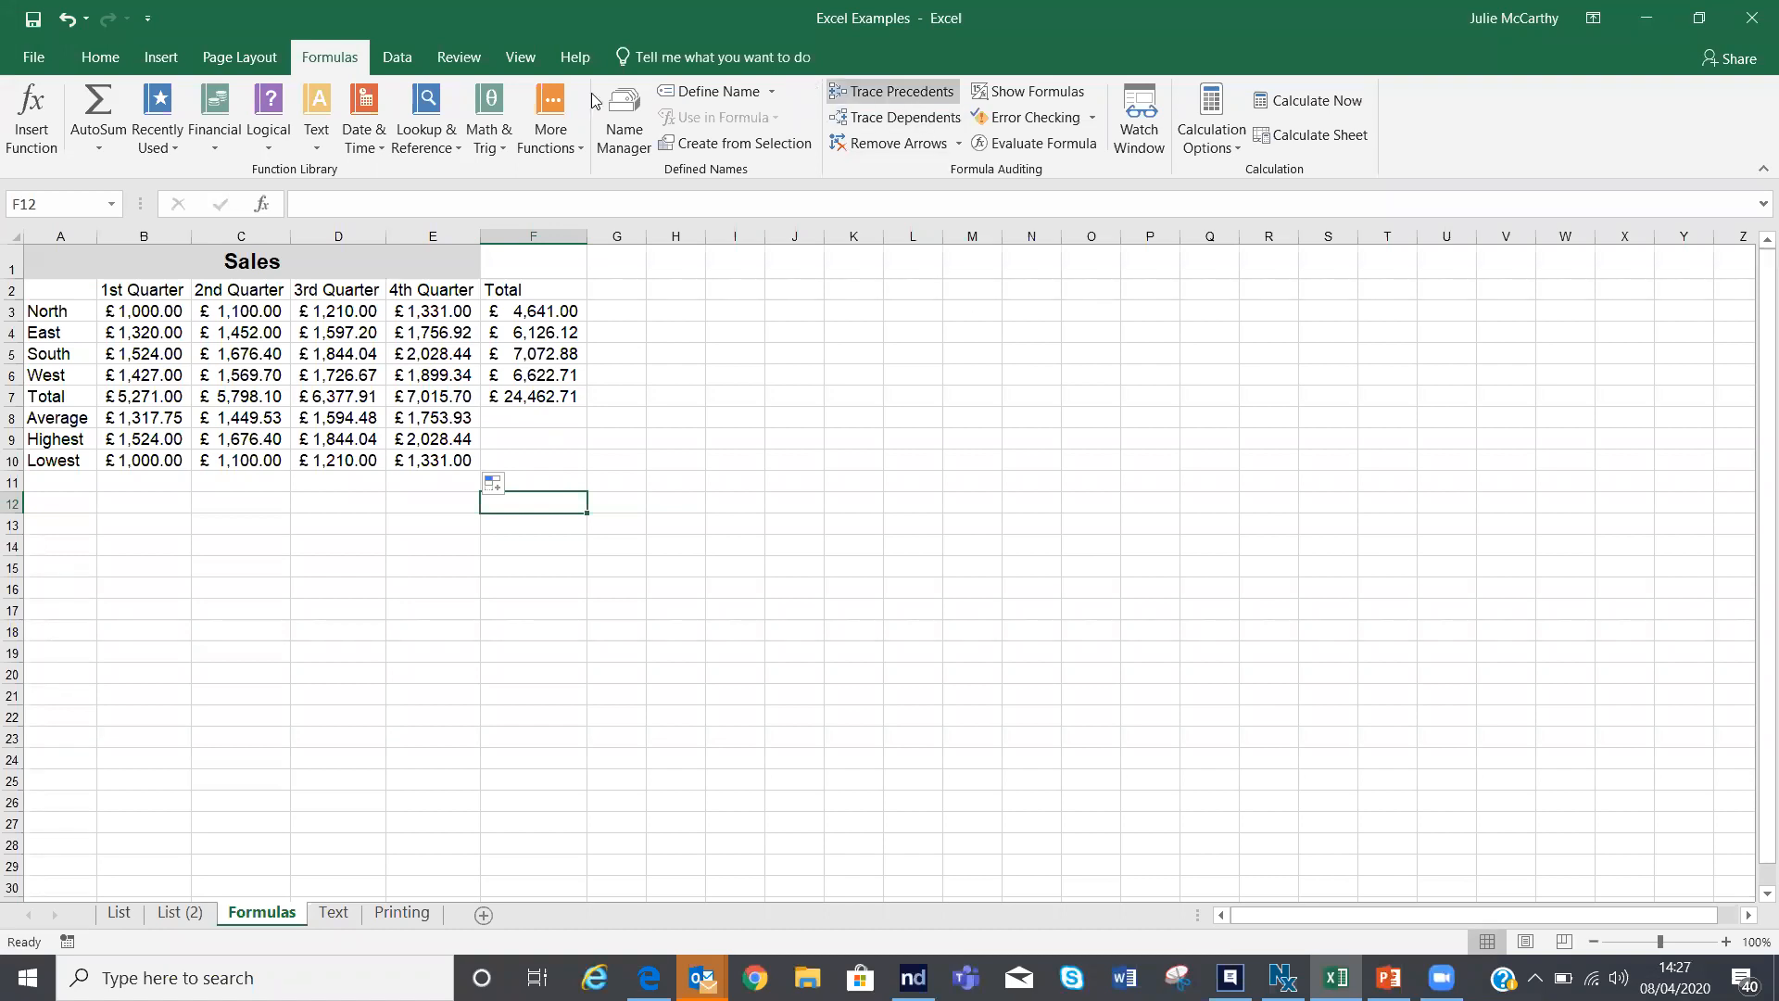
Step: Switch to the Text sheet, look through the whole list of Text functions, and select cell G2 beside the first post code
left_click(341, 918)
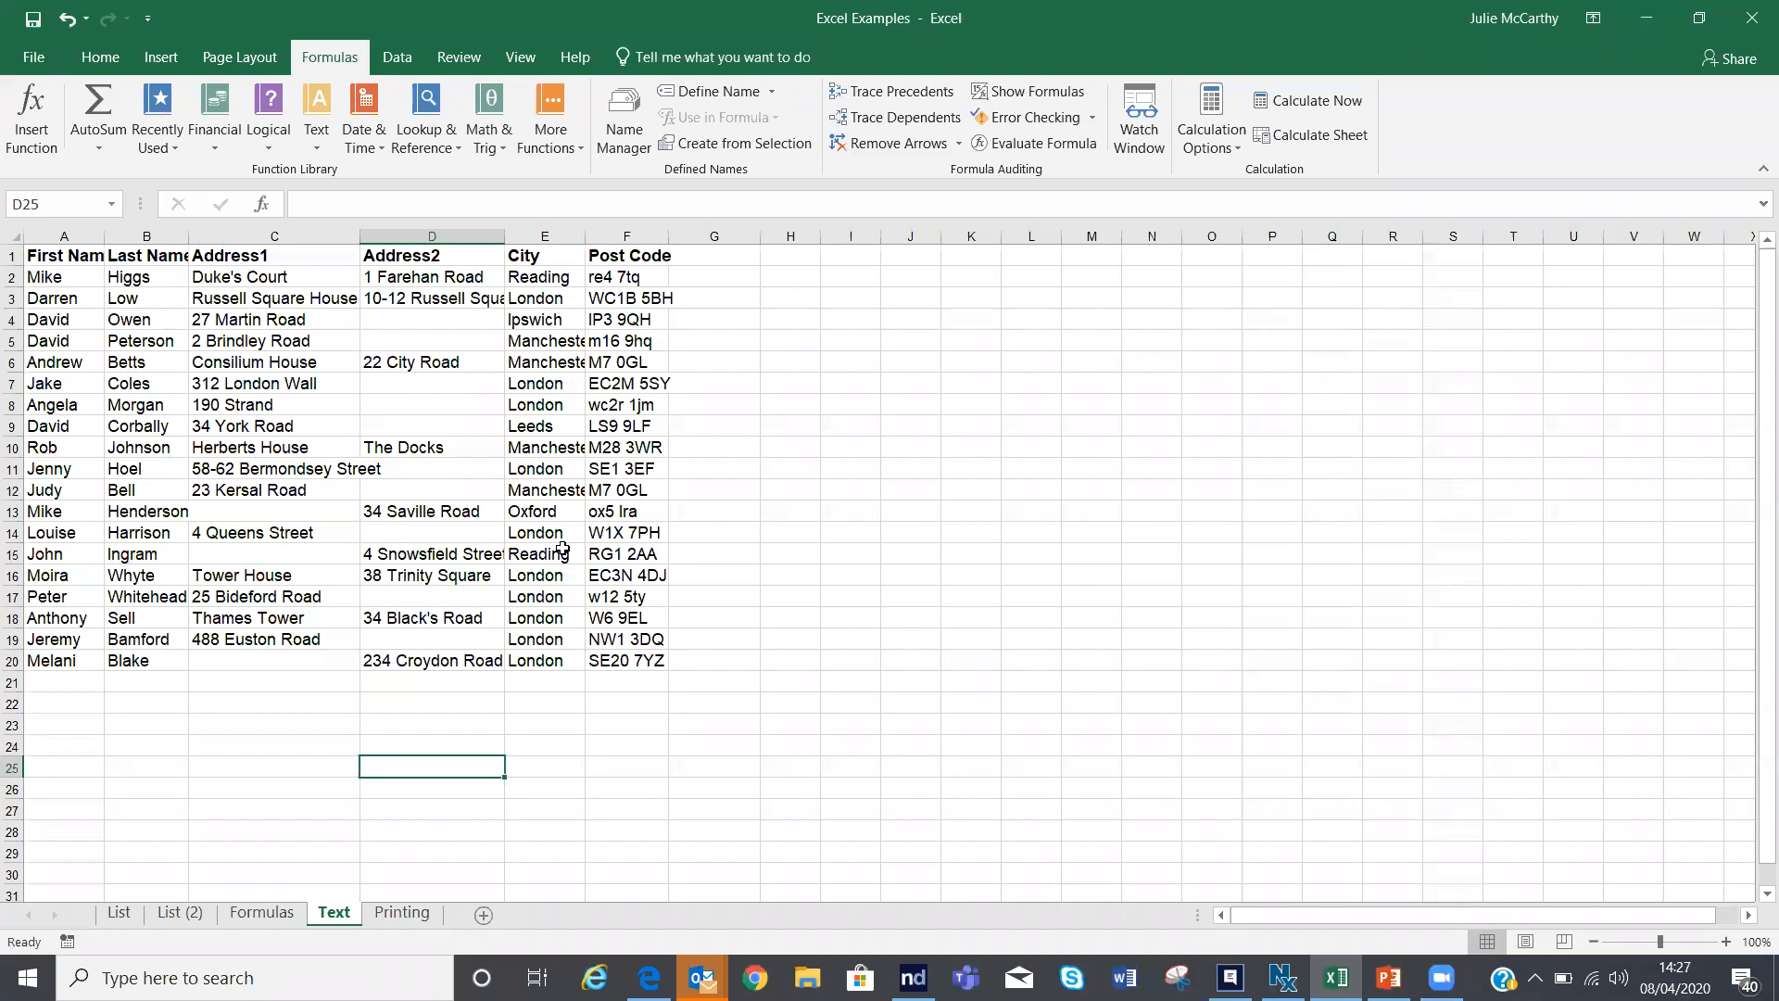
left_click(317, 130)
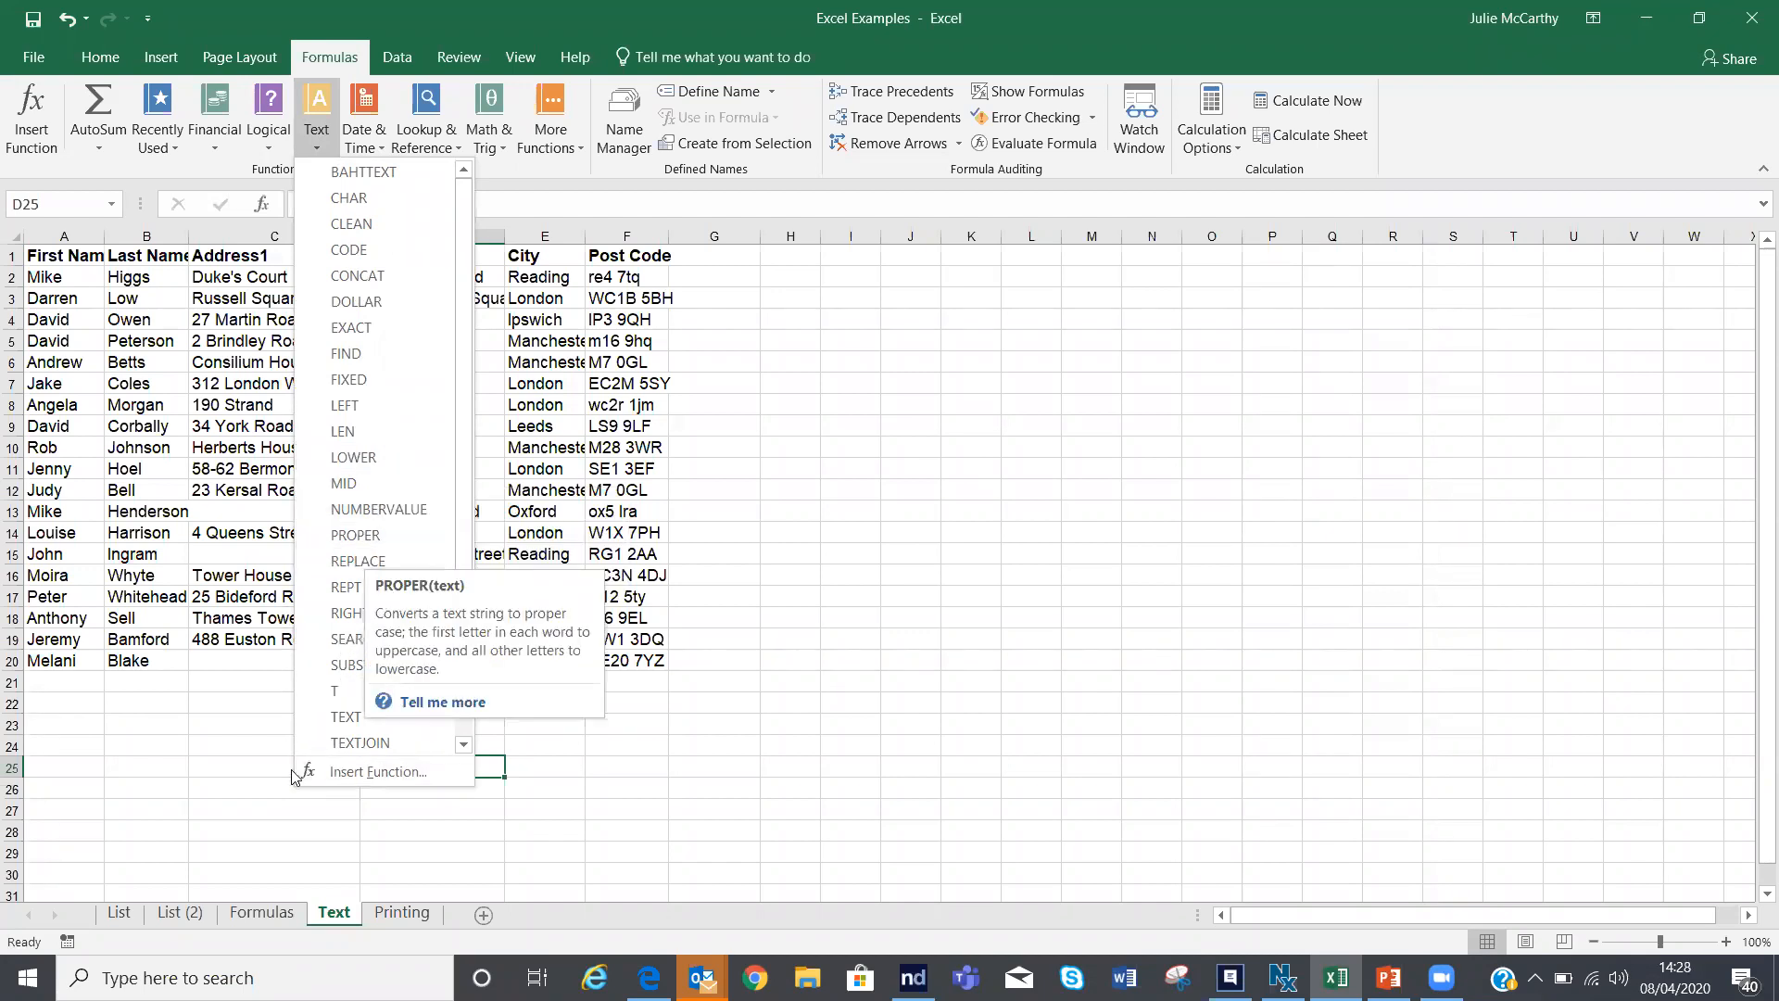
left_click(463, 746)
left_click(463, 748)
left_click(464, 748)
left_click(463, 748)
left_click(464, 748)
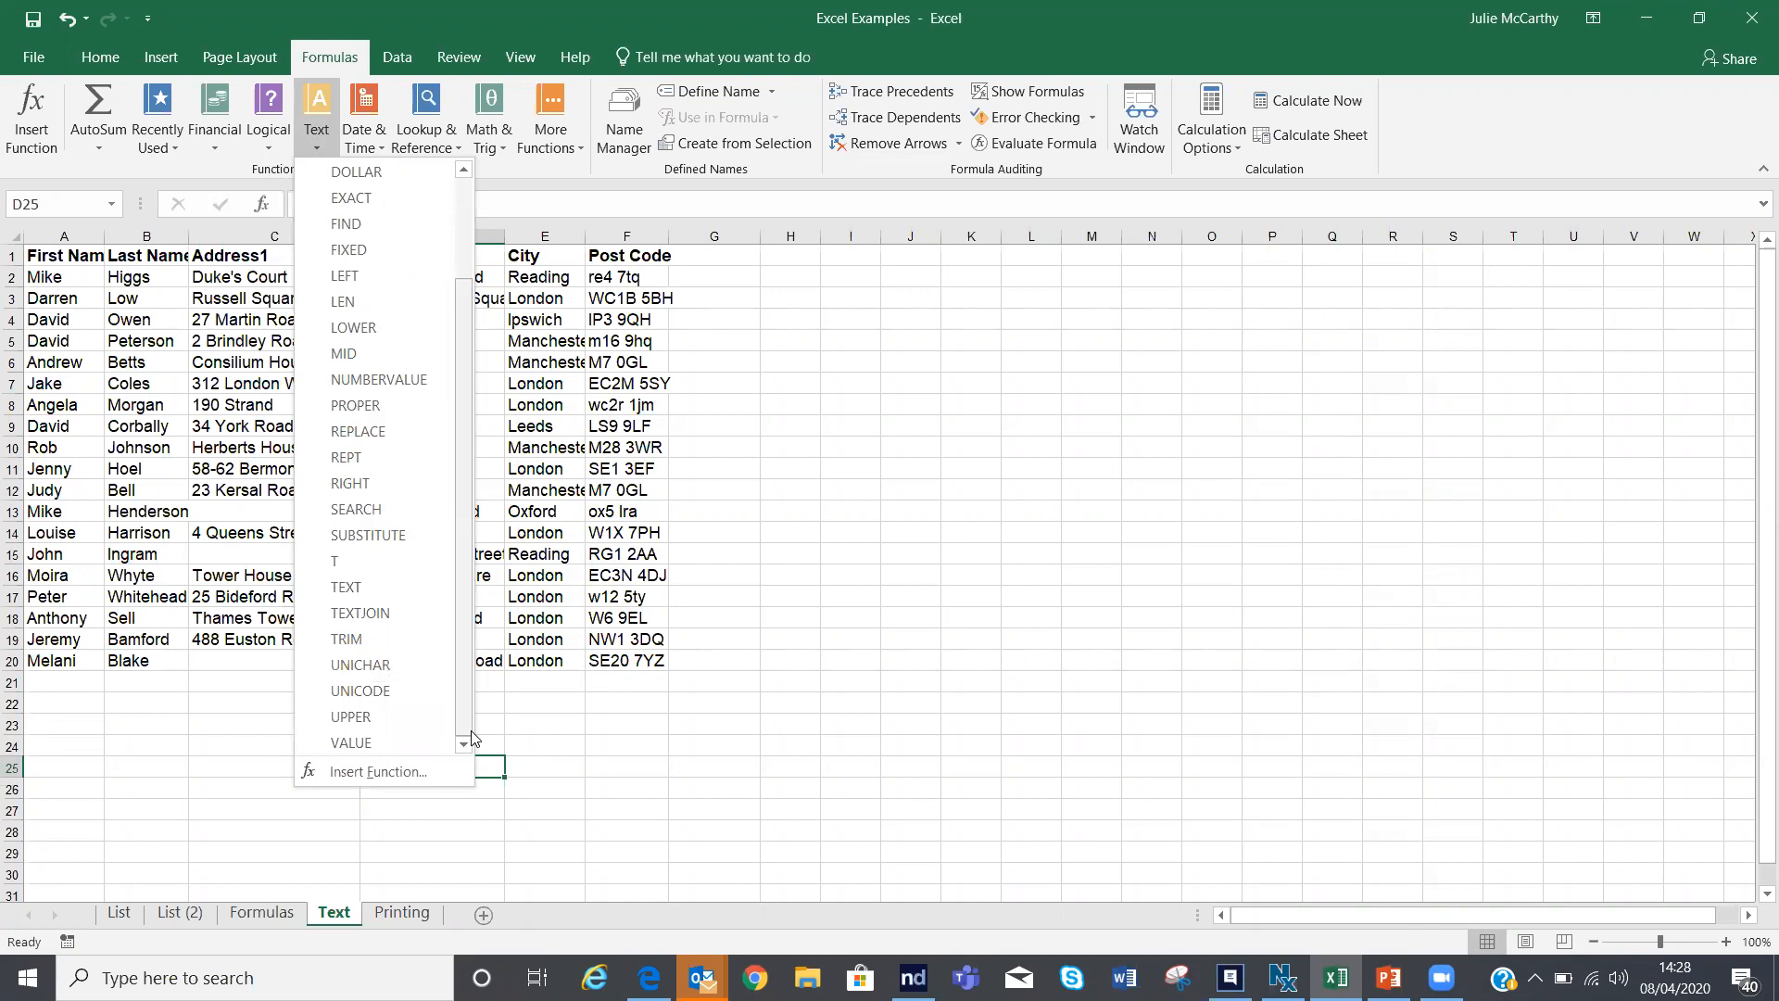
left_click(697, 281)
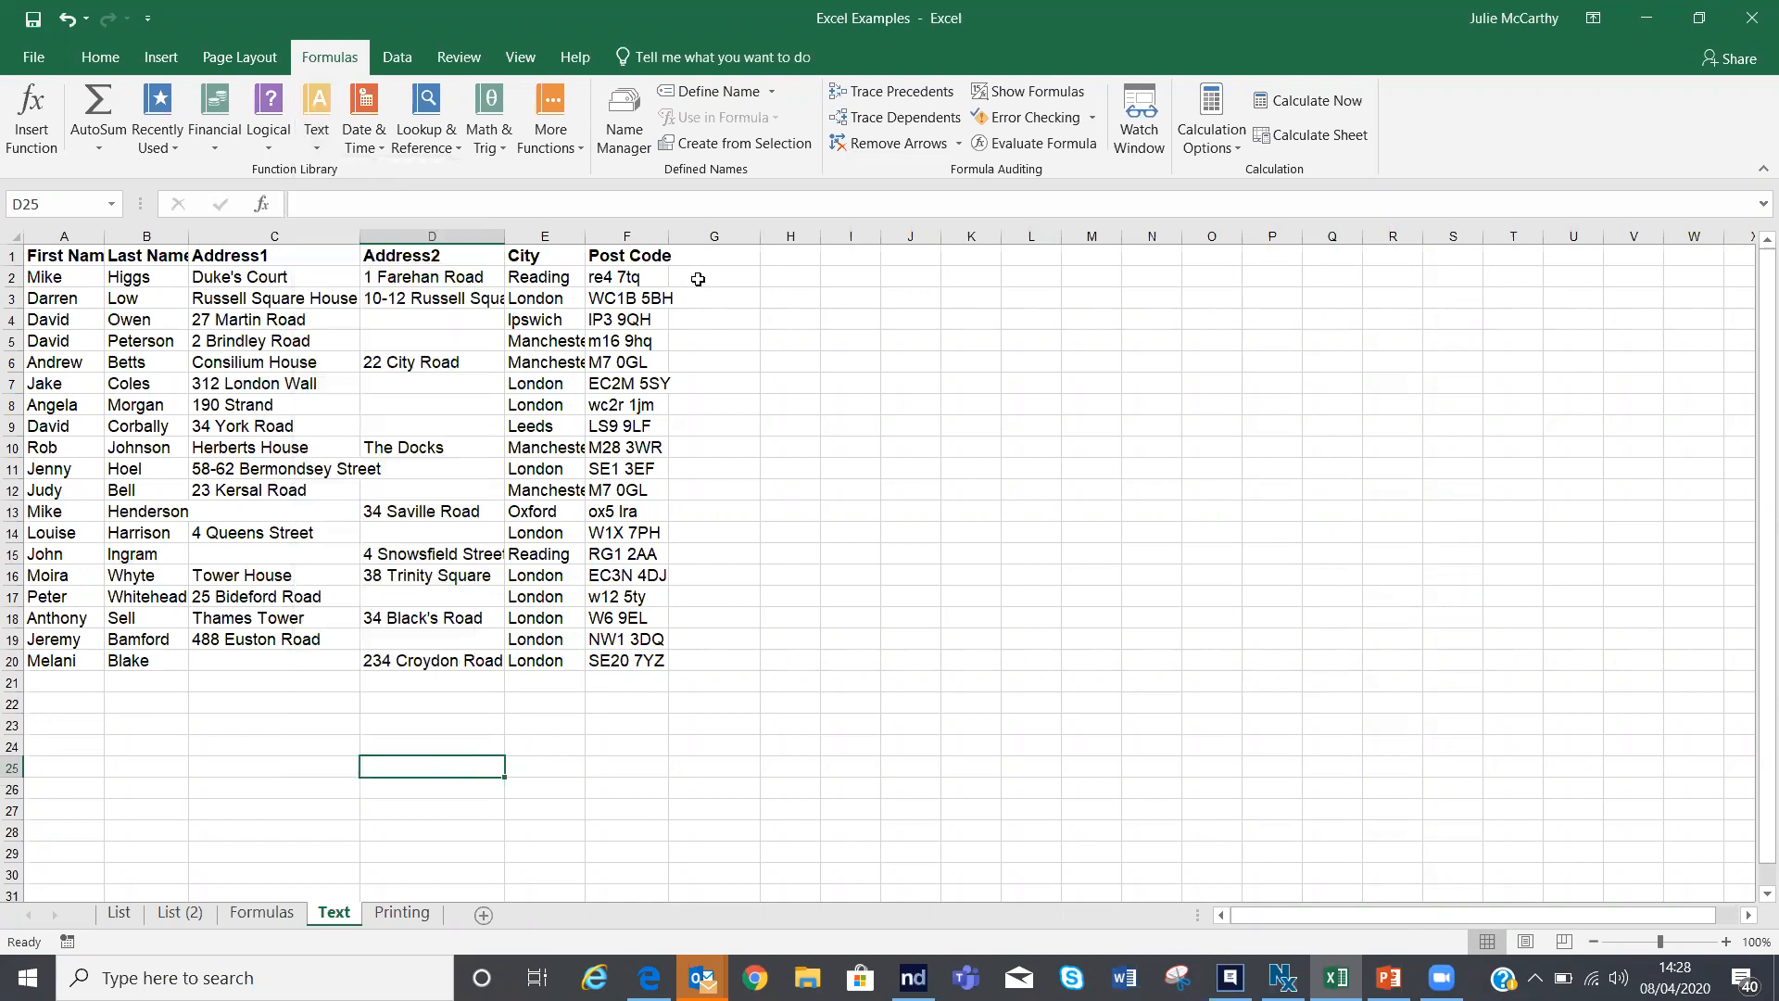
left_click(698, 277)
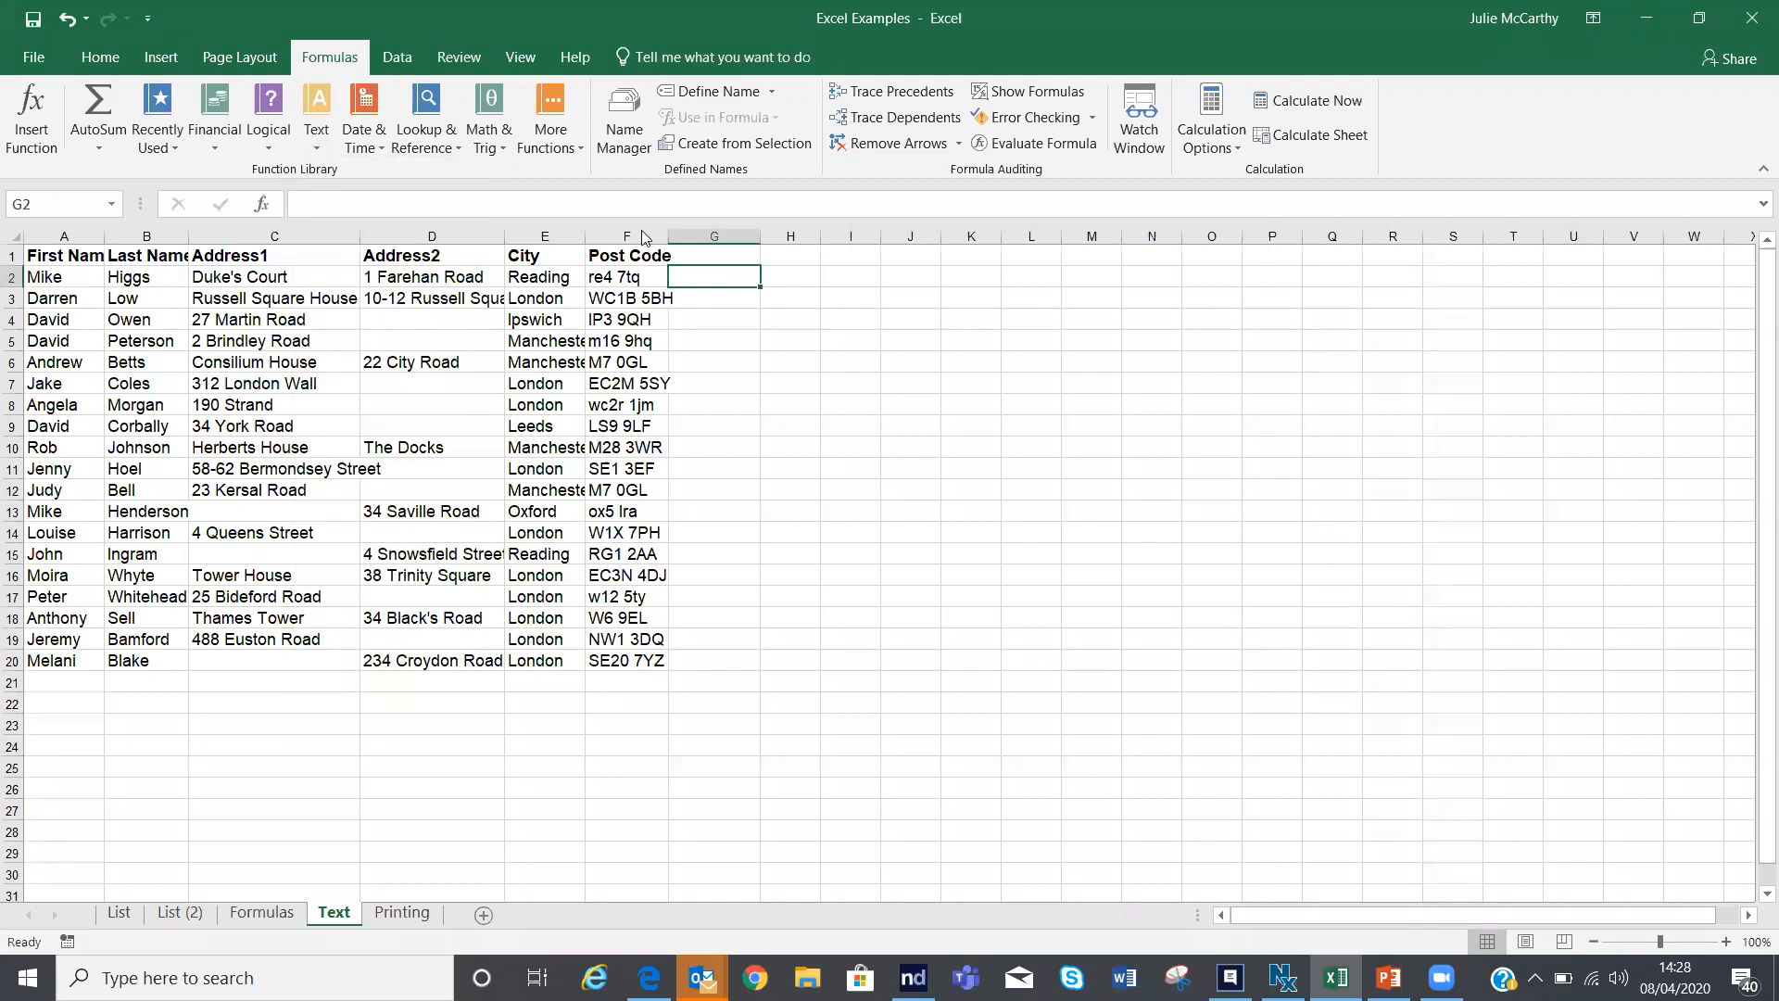
Step: Convert the post code in F2 to capitals in G2 with the UPPER function and fill the formula down to G20
left_click(319, 145)
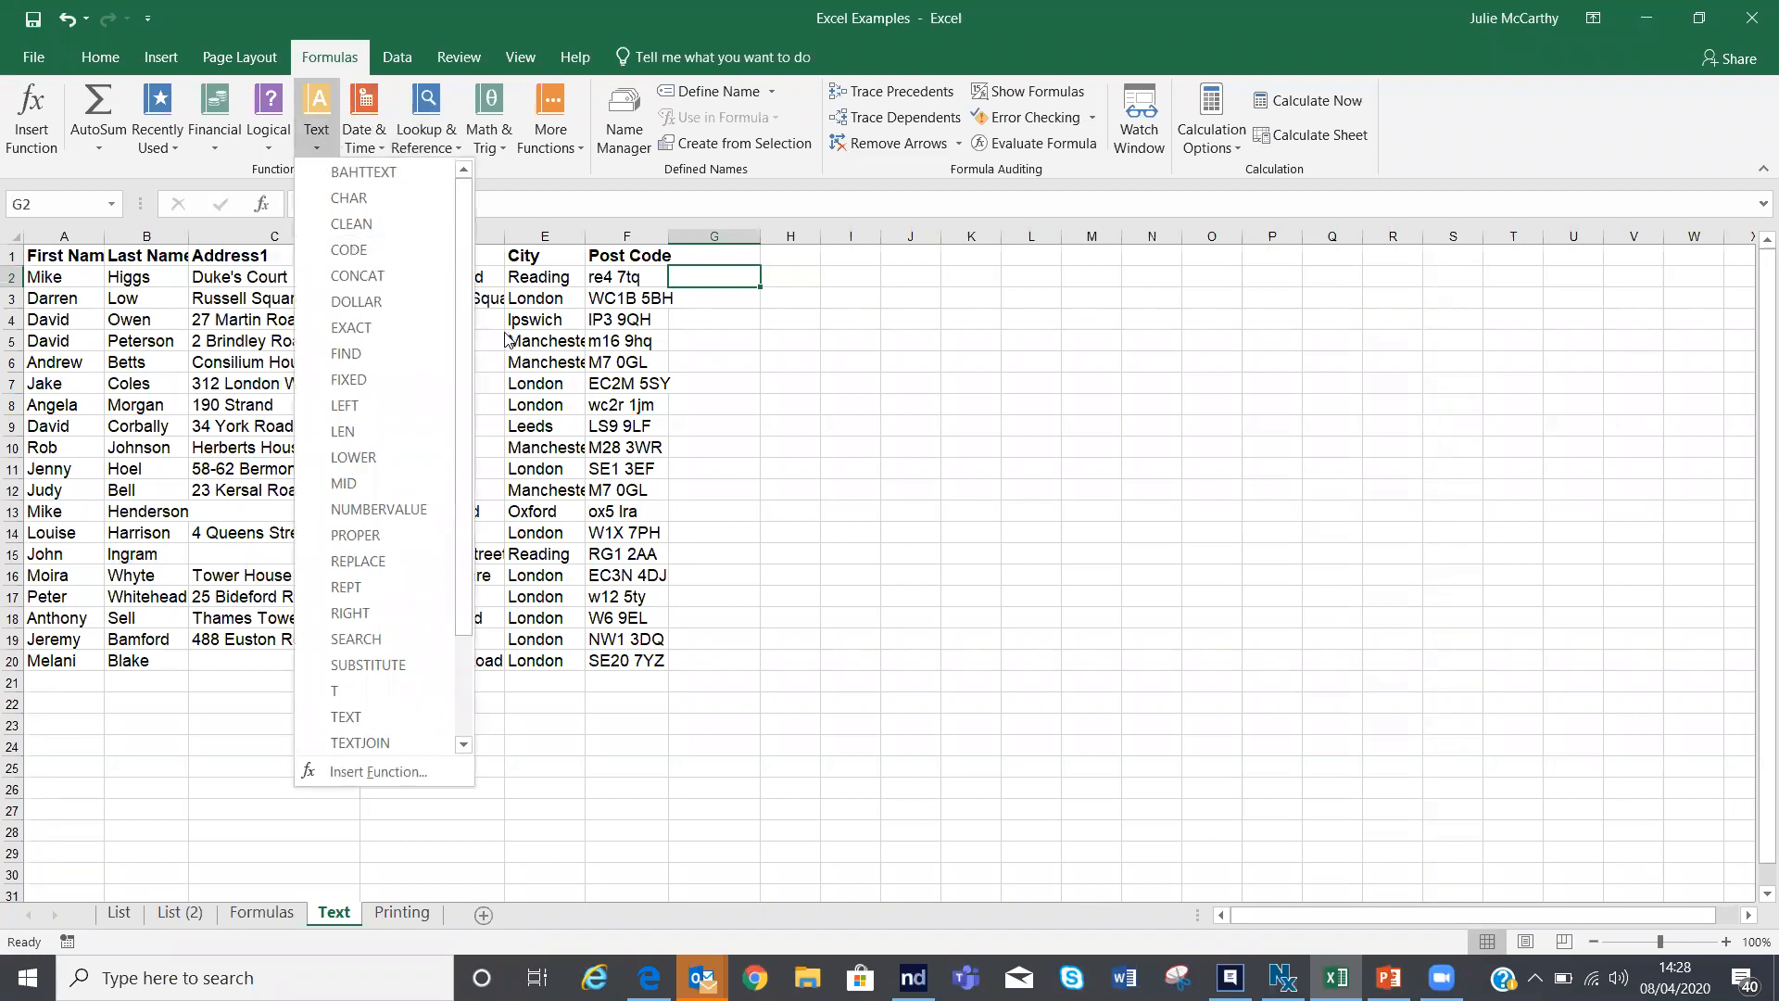
scroll(460, 324, "down", 5)
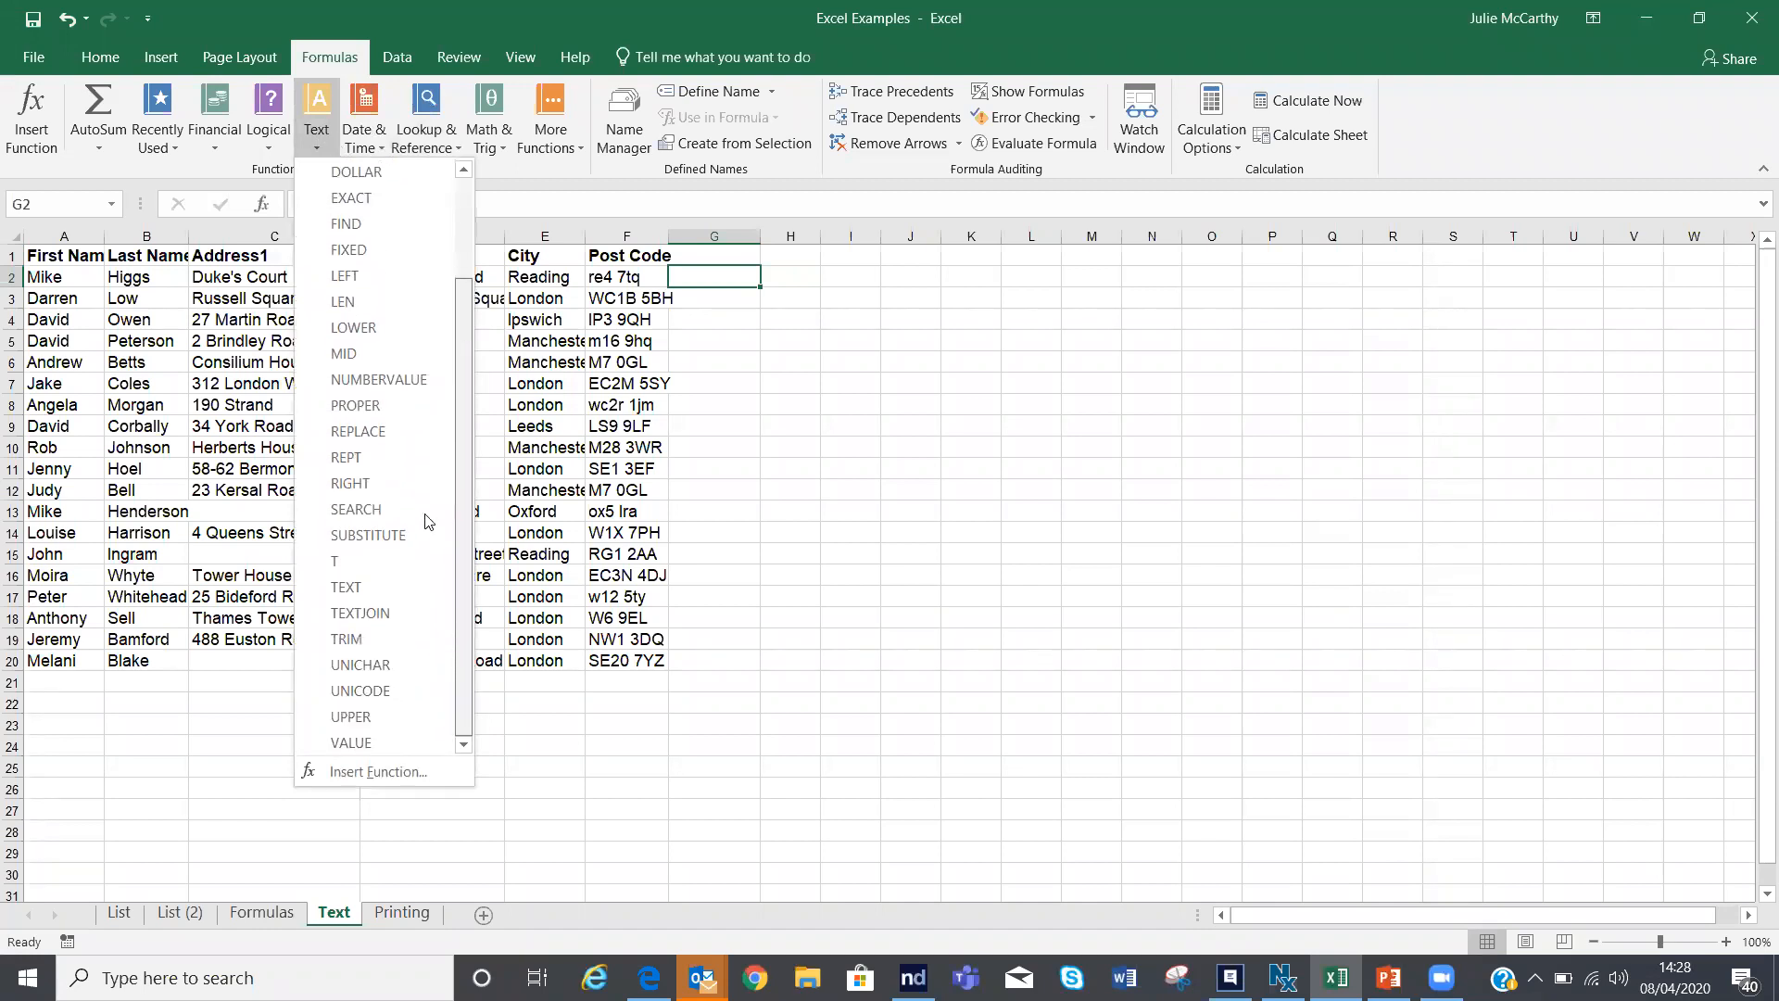
left_click(344, 718)
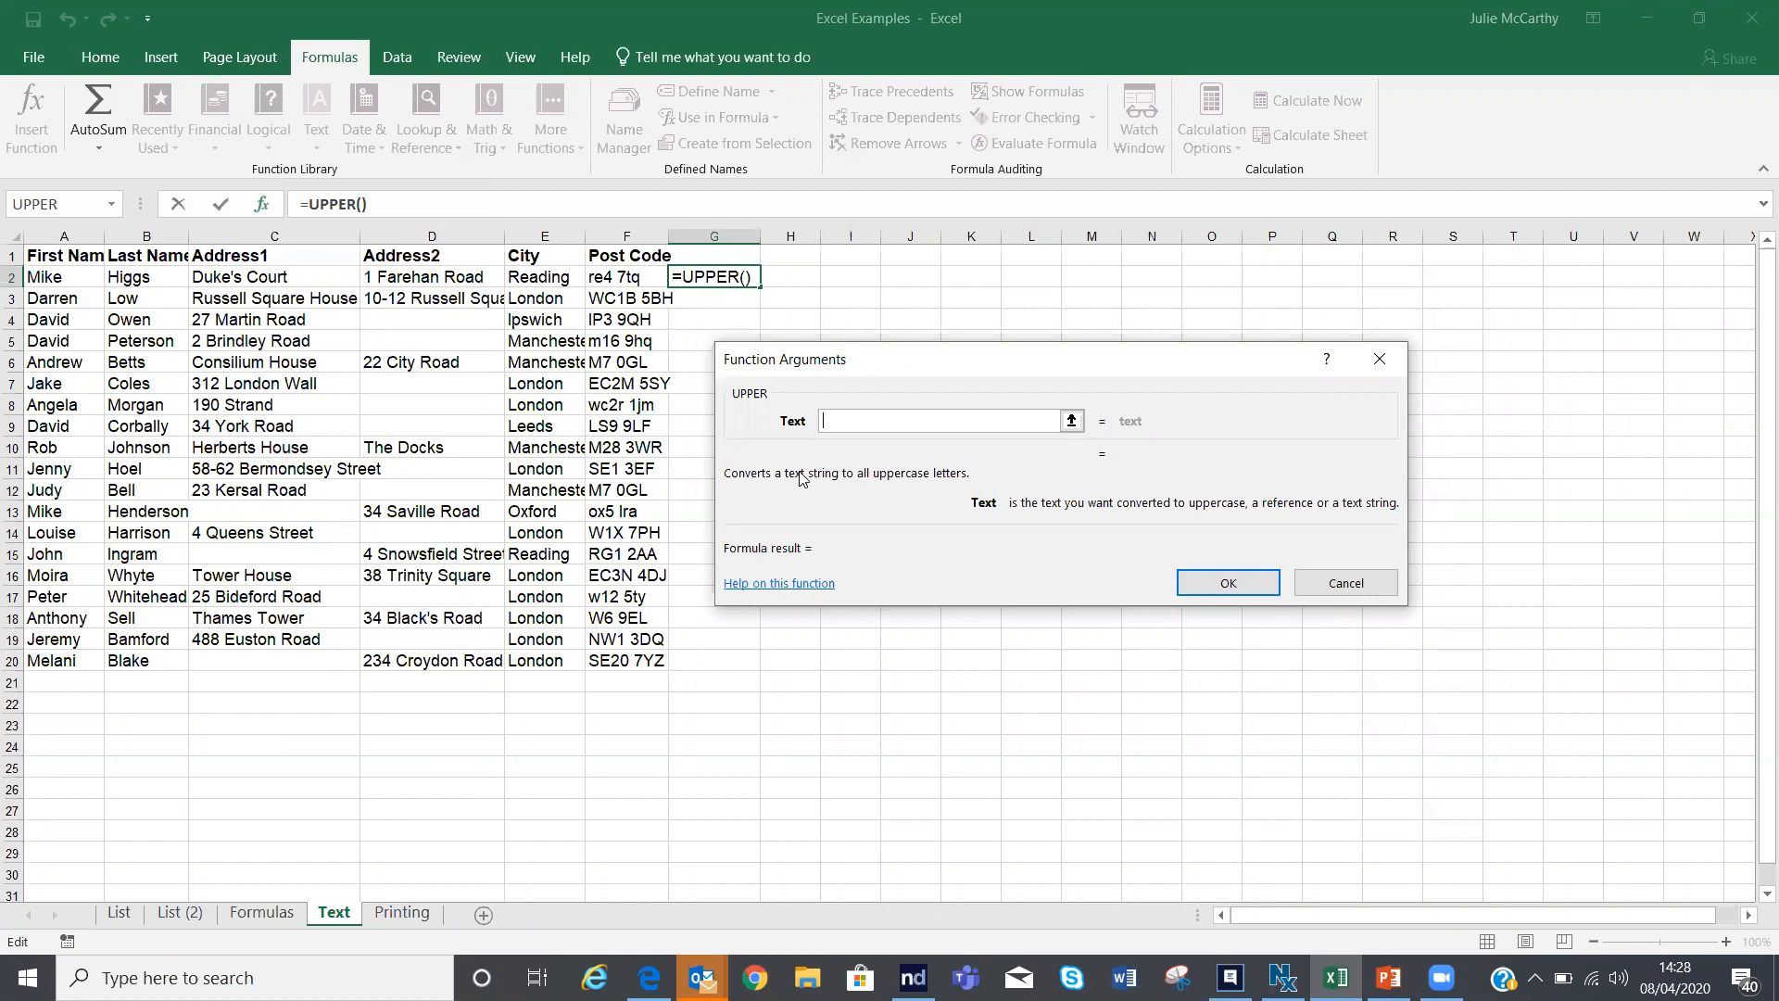
left_click(631, 276)
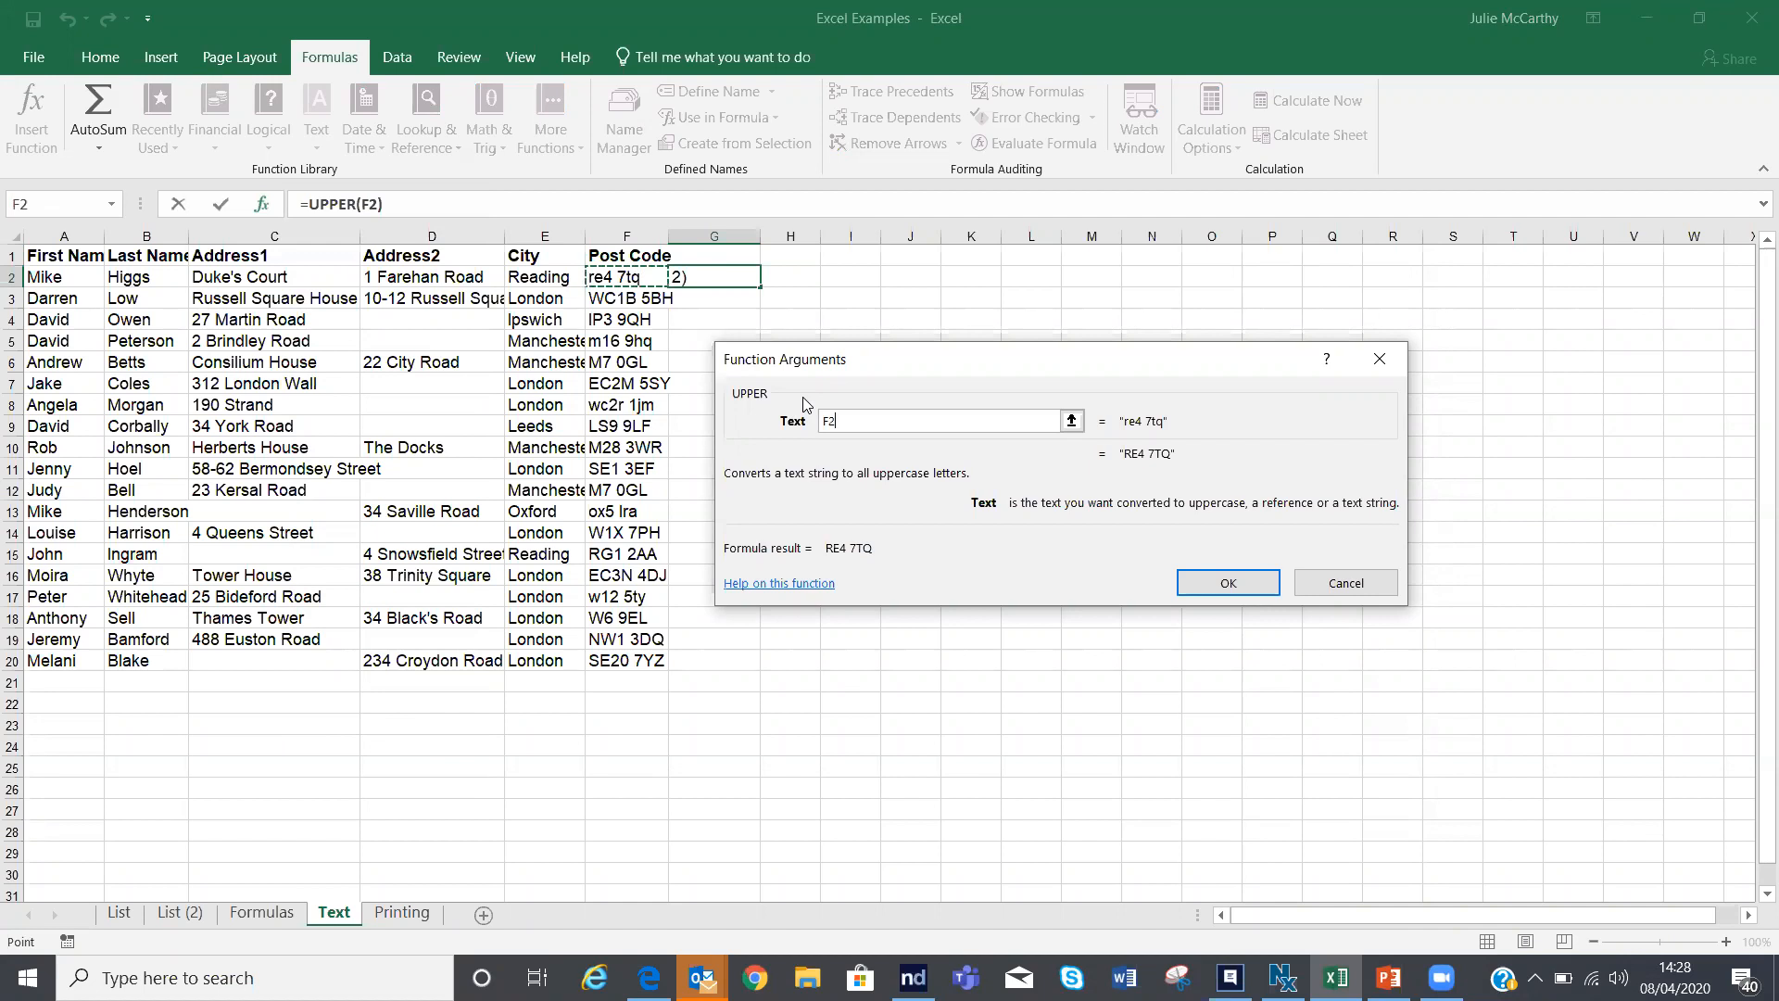
left_click(1196, 590)
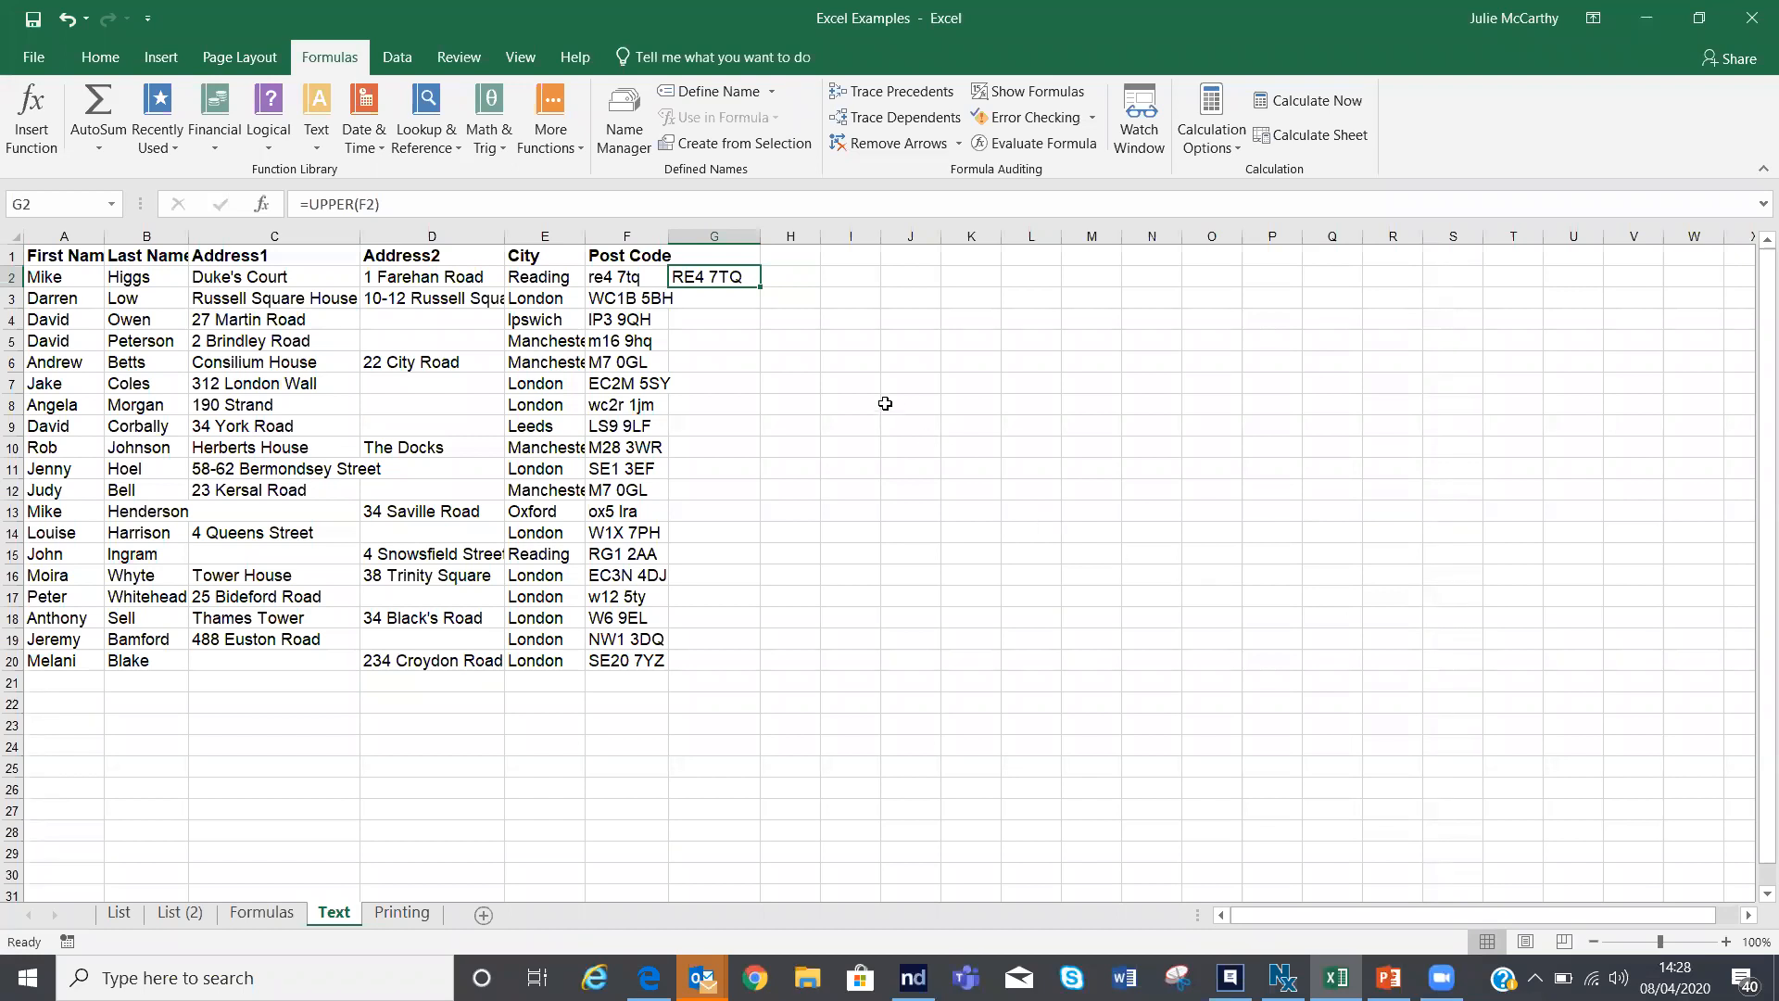
double_click(762, 290)
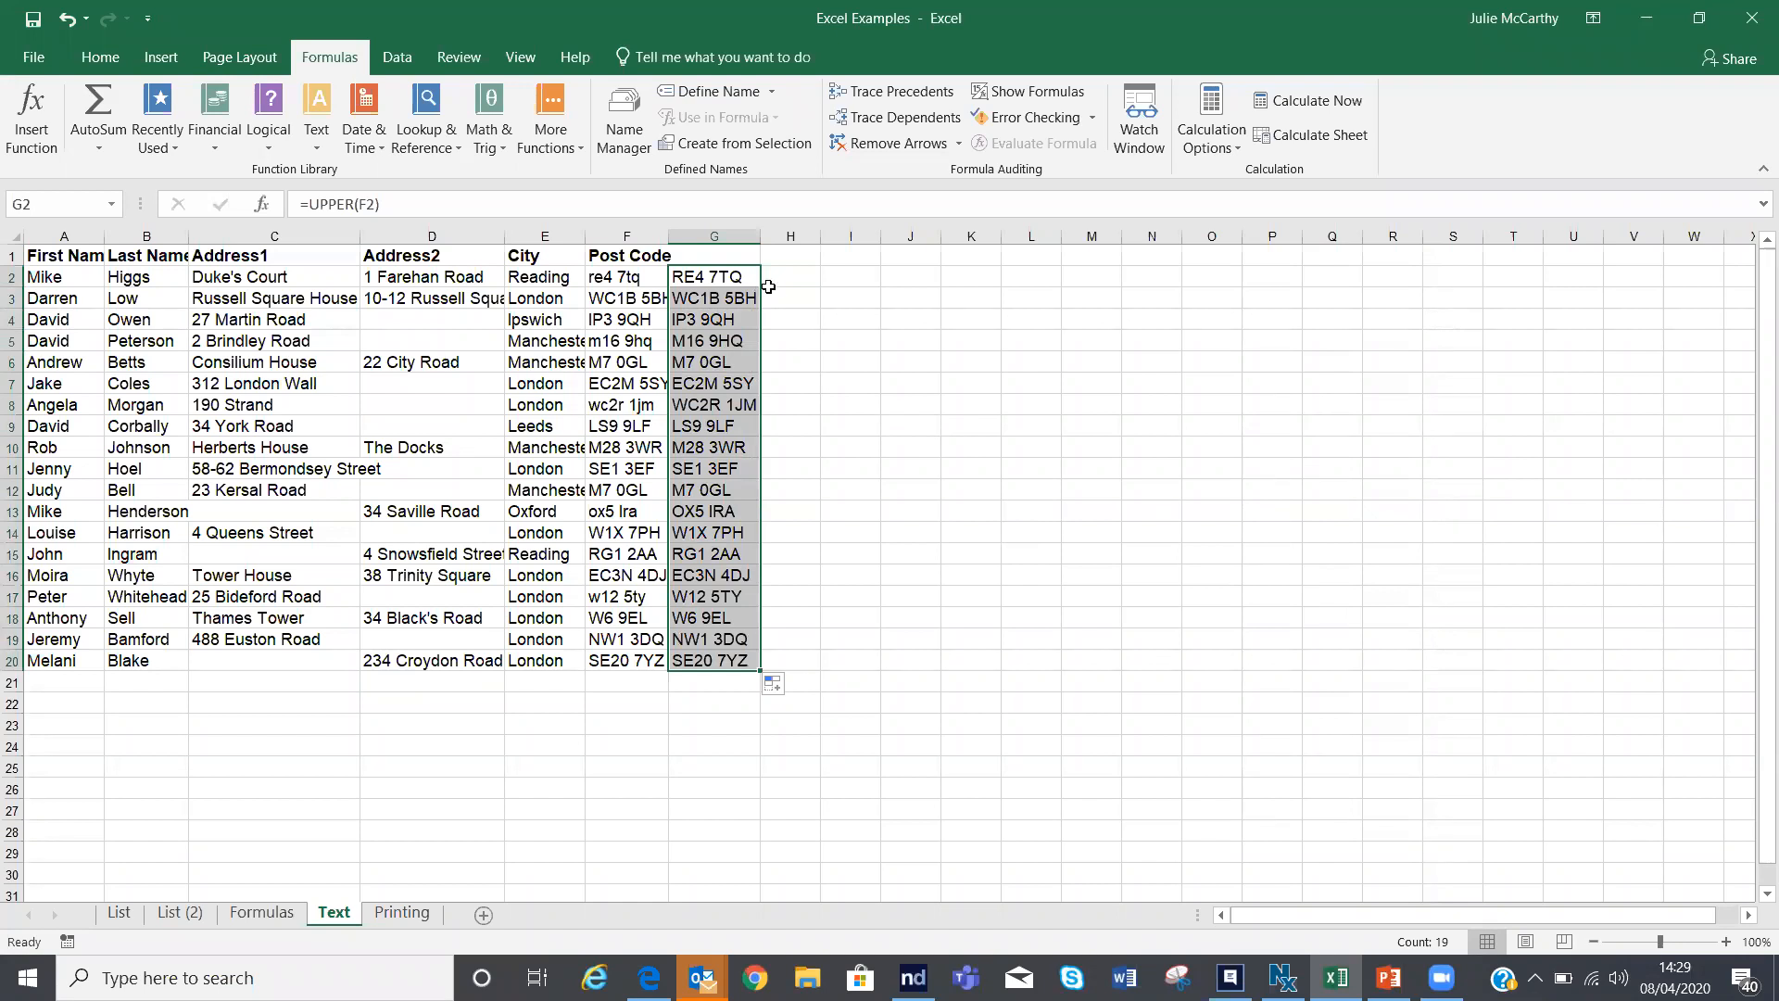
Step: Inspect the filled UPPER formulas in column G at cells G3, G5, G7 and G10
left_click(706, 302)
left_click(707, 341)
left_click(703, 385)
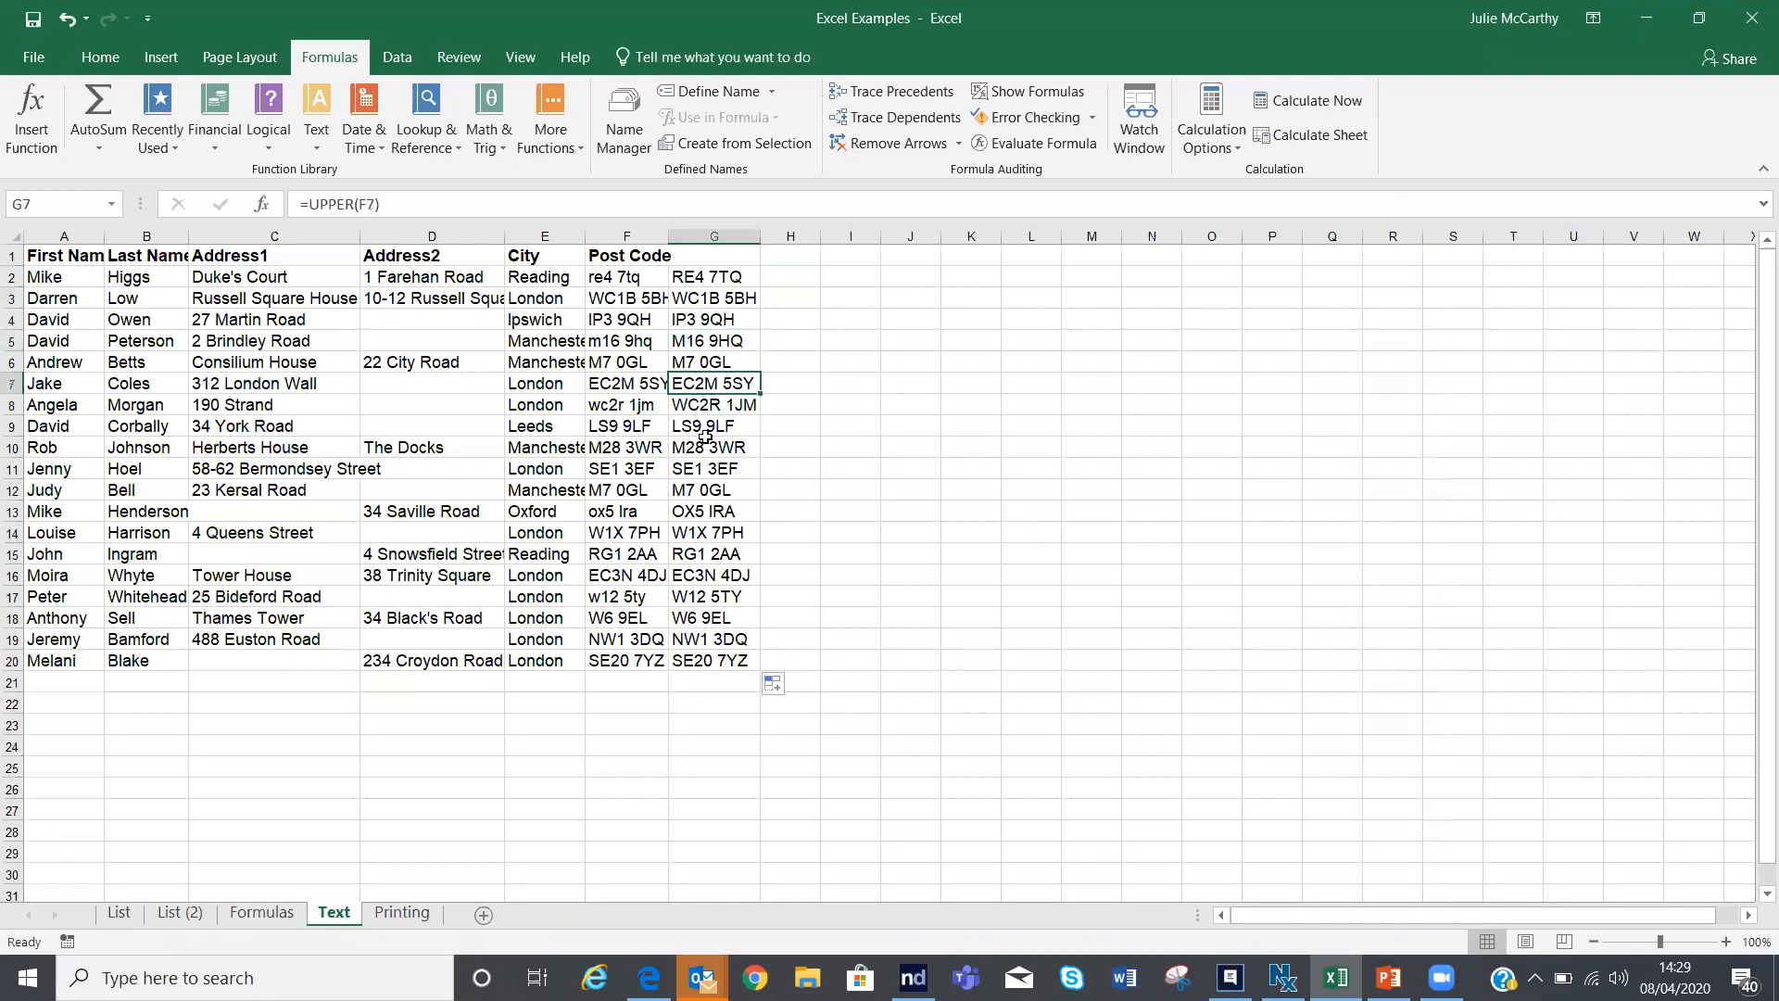
left_click(707, 447)
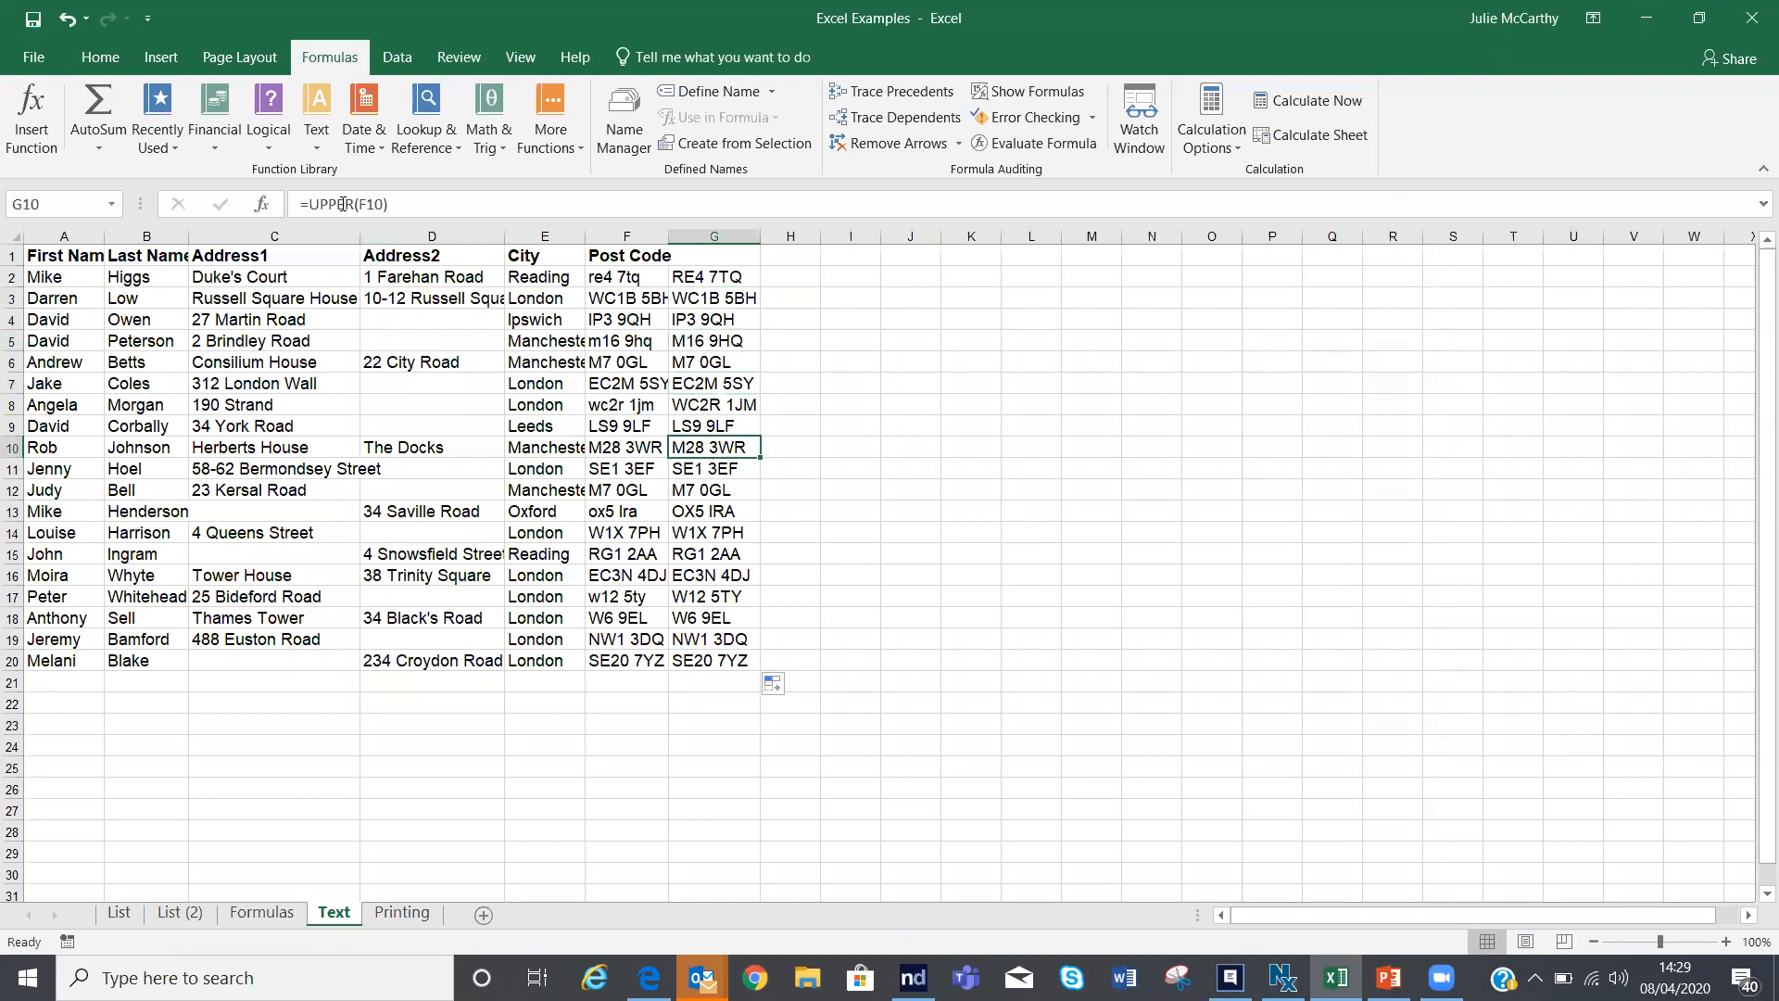
Step: Clear the original post code in F2 and undo the deletion
left_click(599, 276)
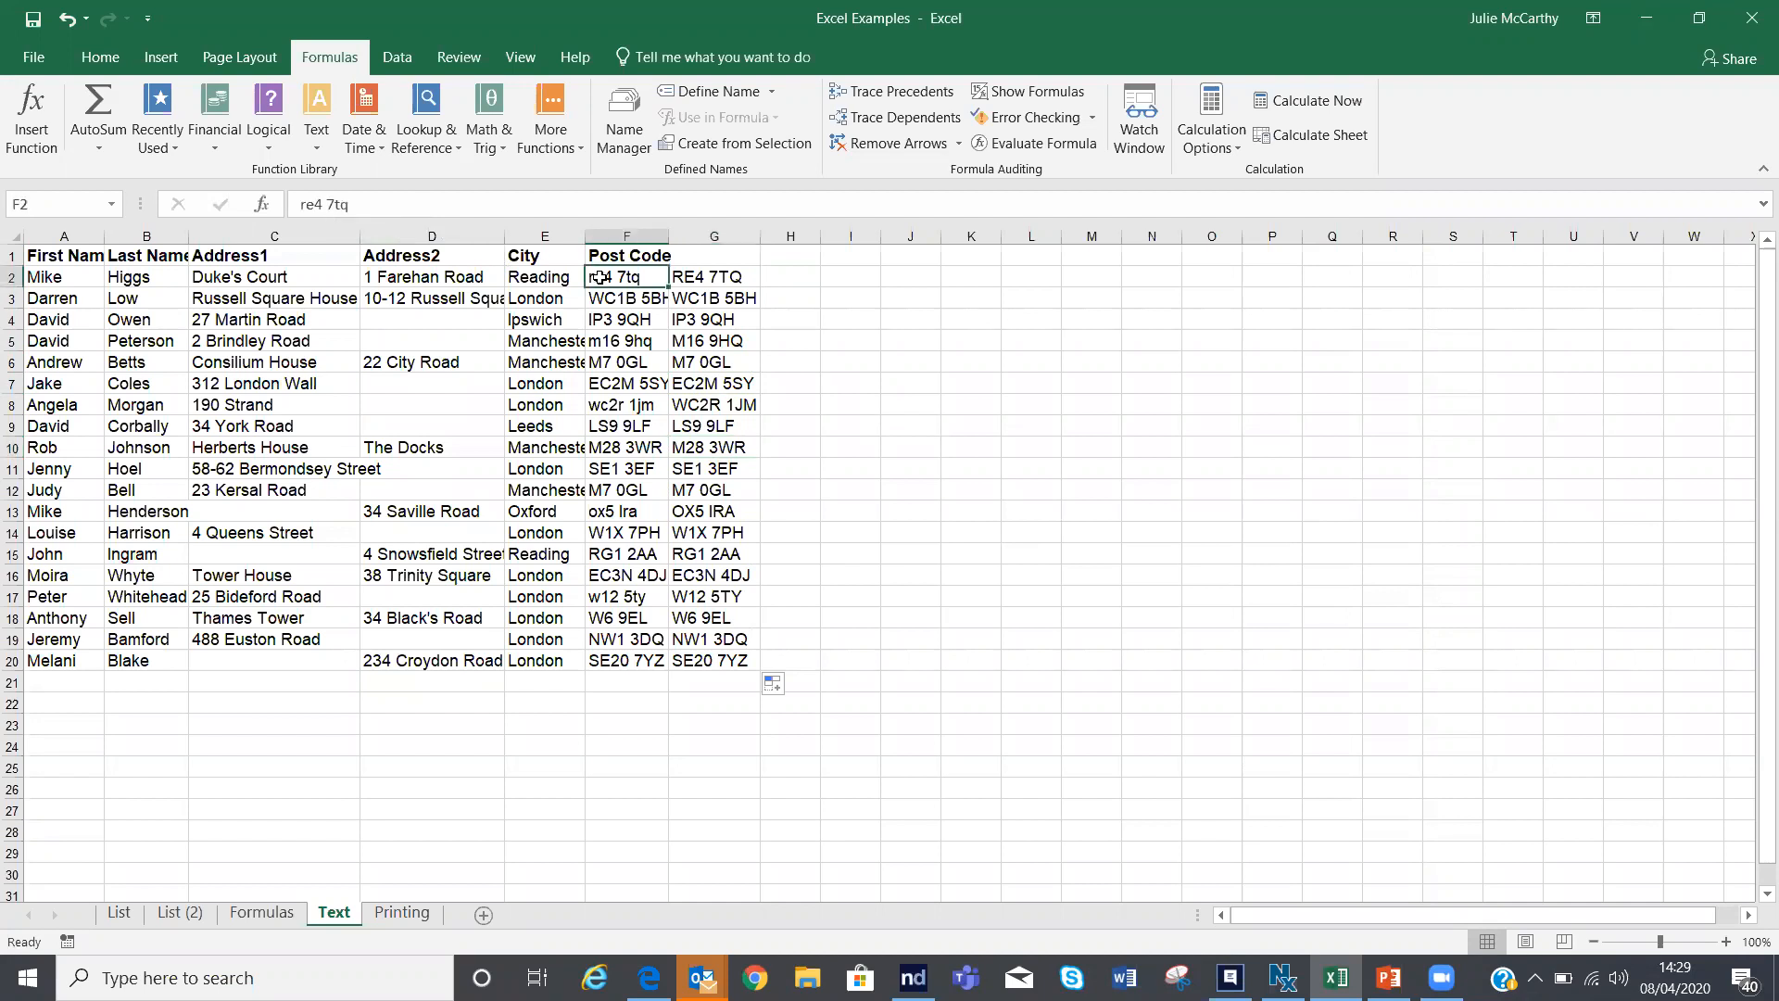
key("Delete")
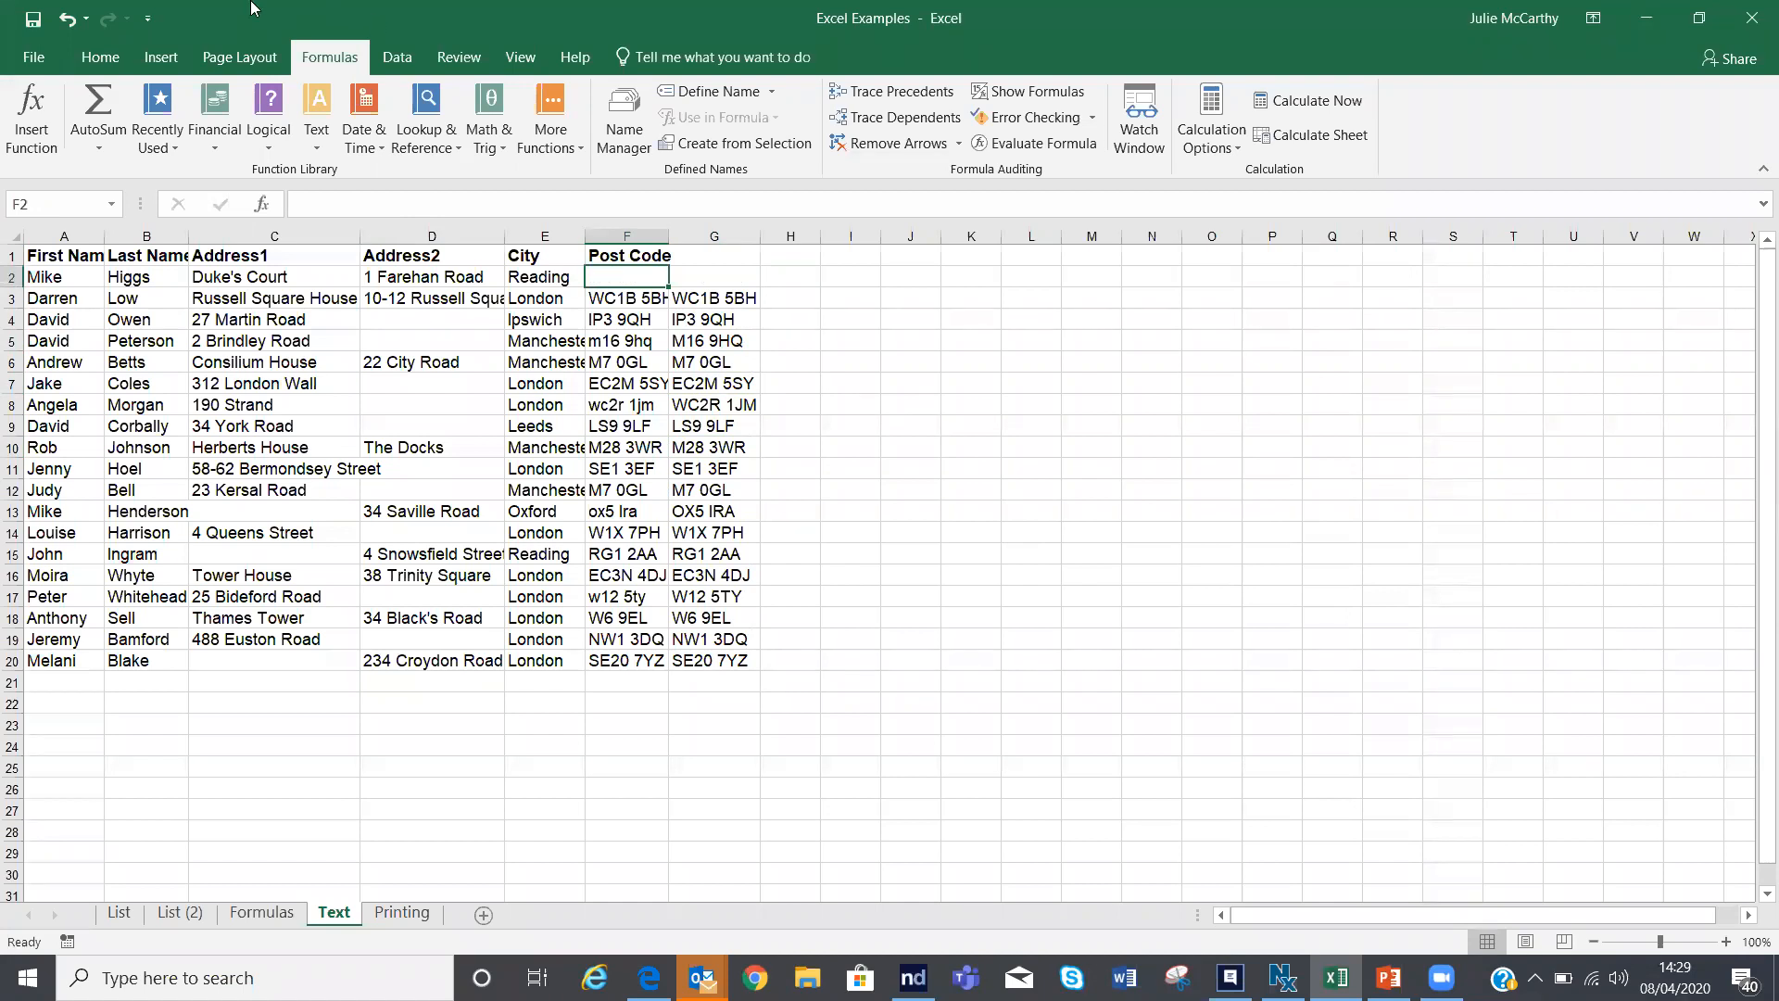
left_click(65, 19)
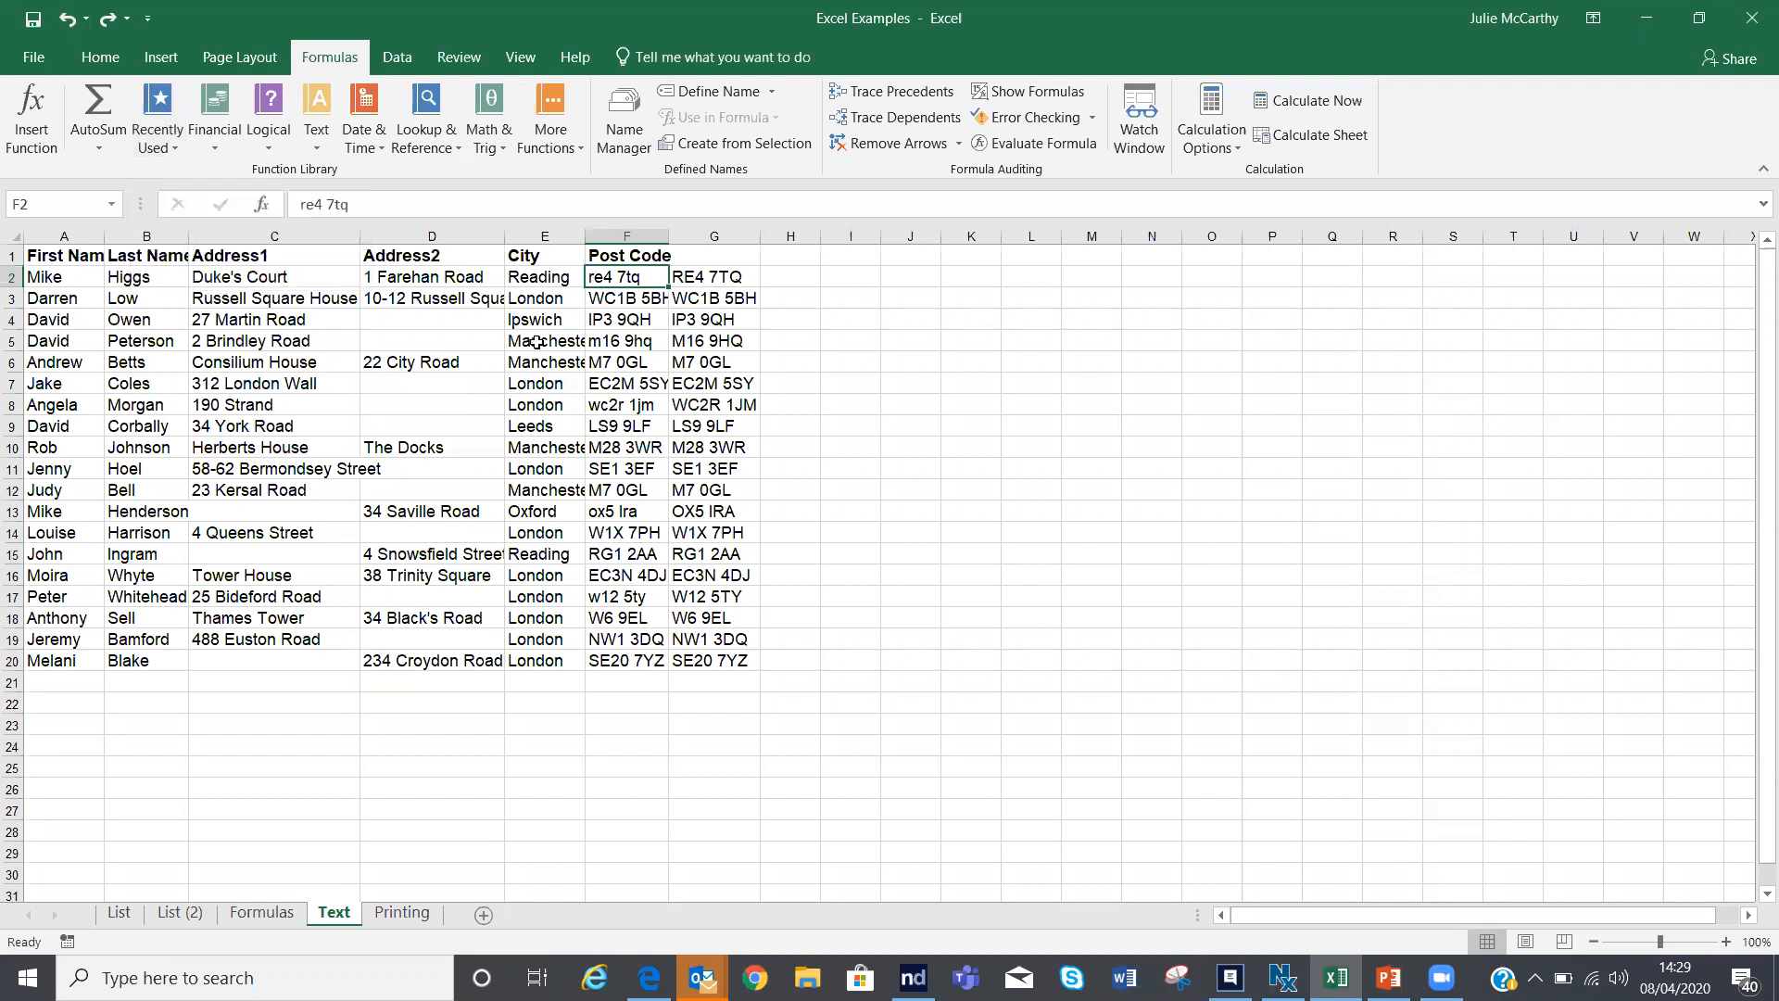
Step: Copy the uppercase post codes in G2:G20 and paste them over the same cells as values only
left_click(709, 277)
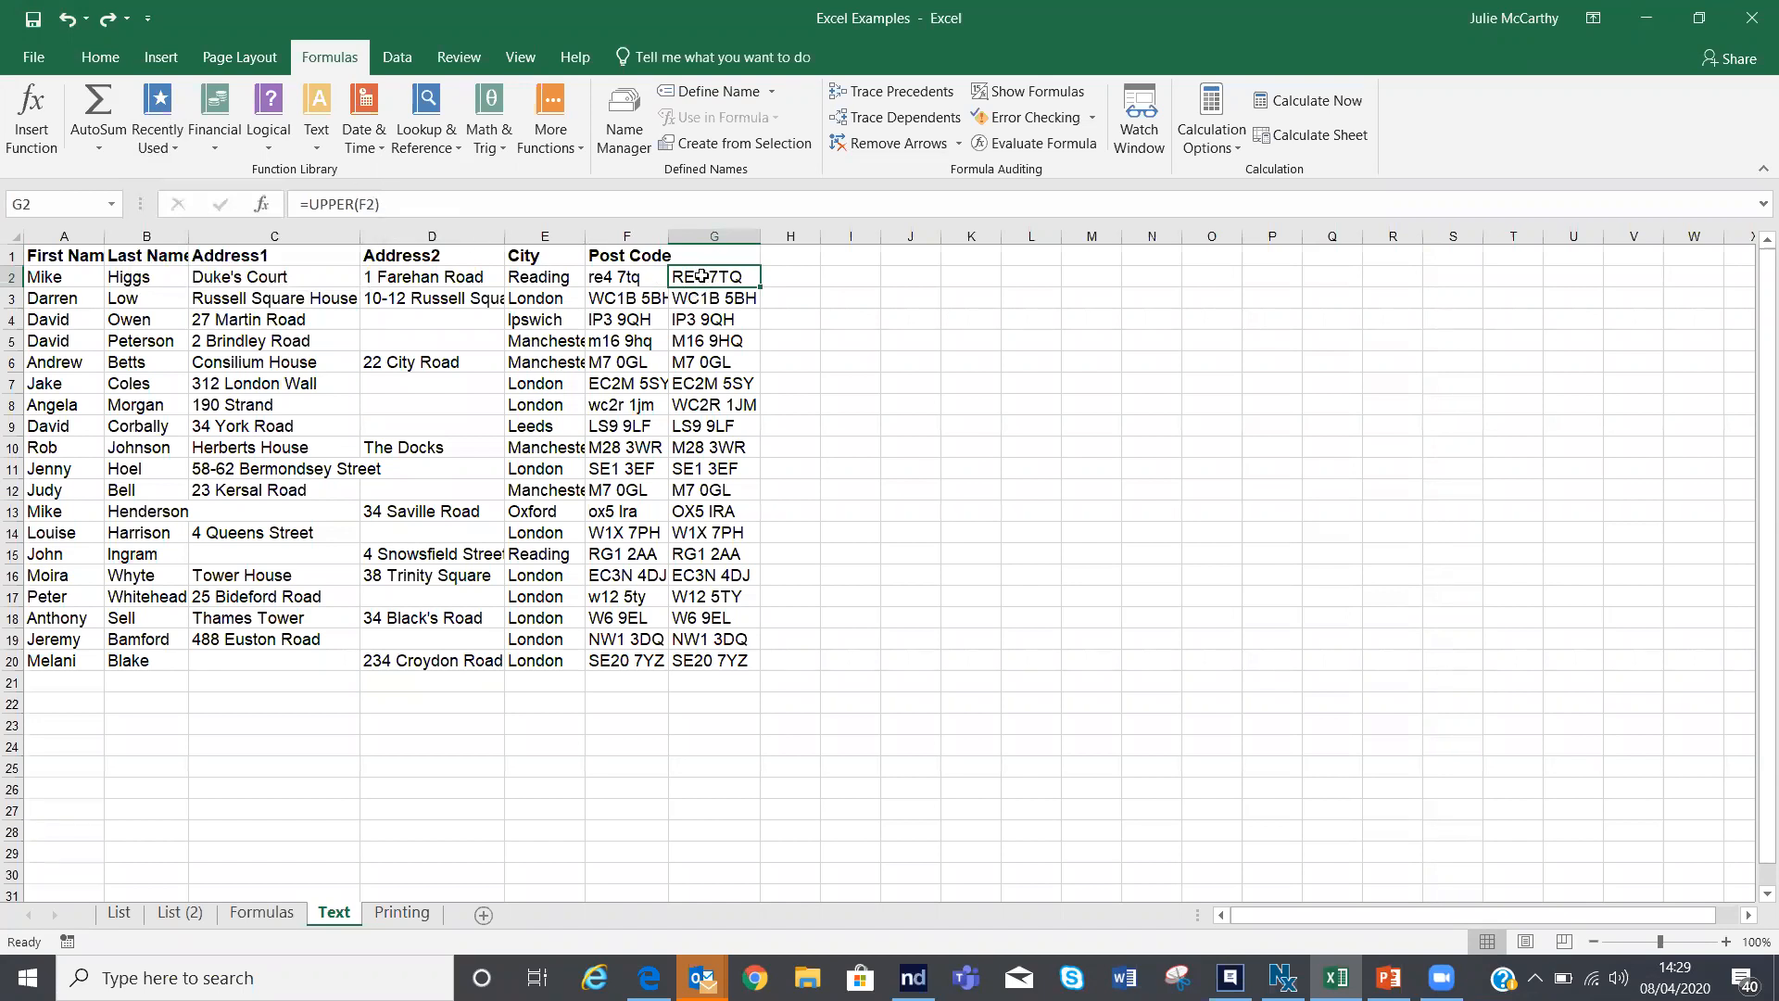
left_click_drag(702, 276, 700, 656)
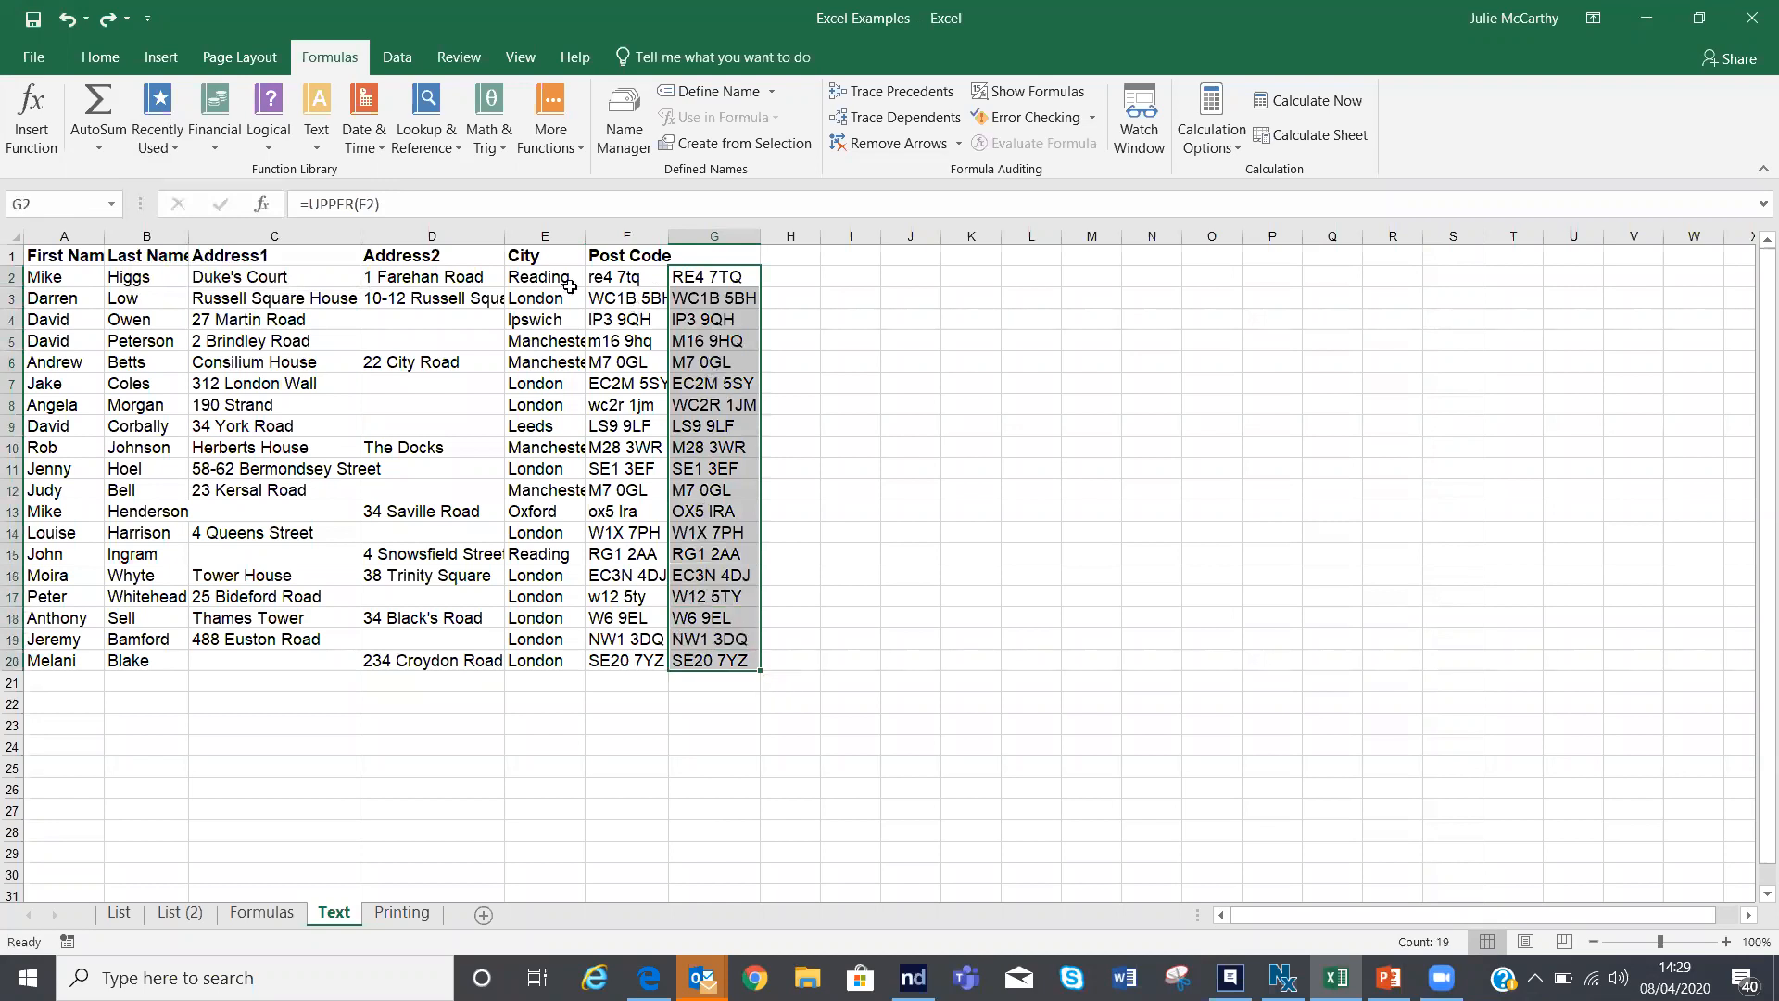
right_click(698, 330)
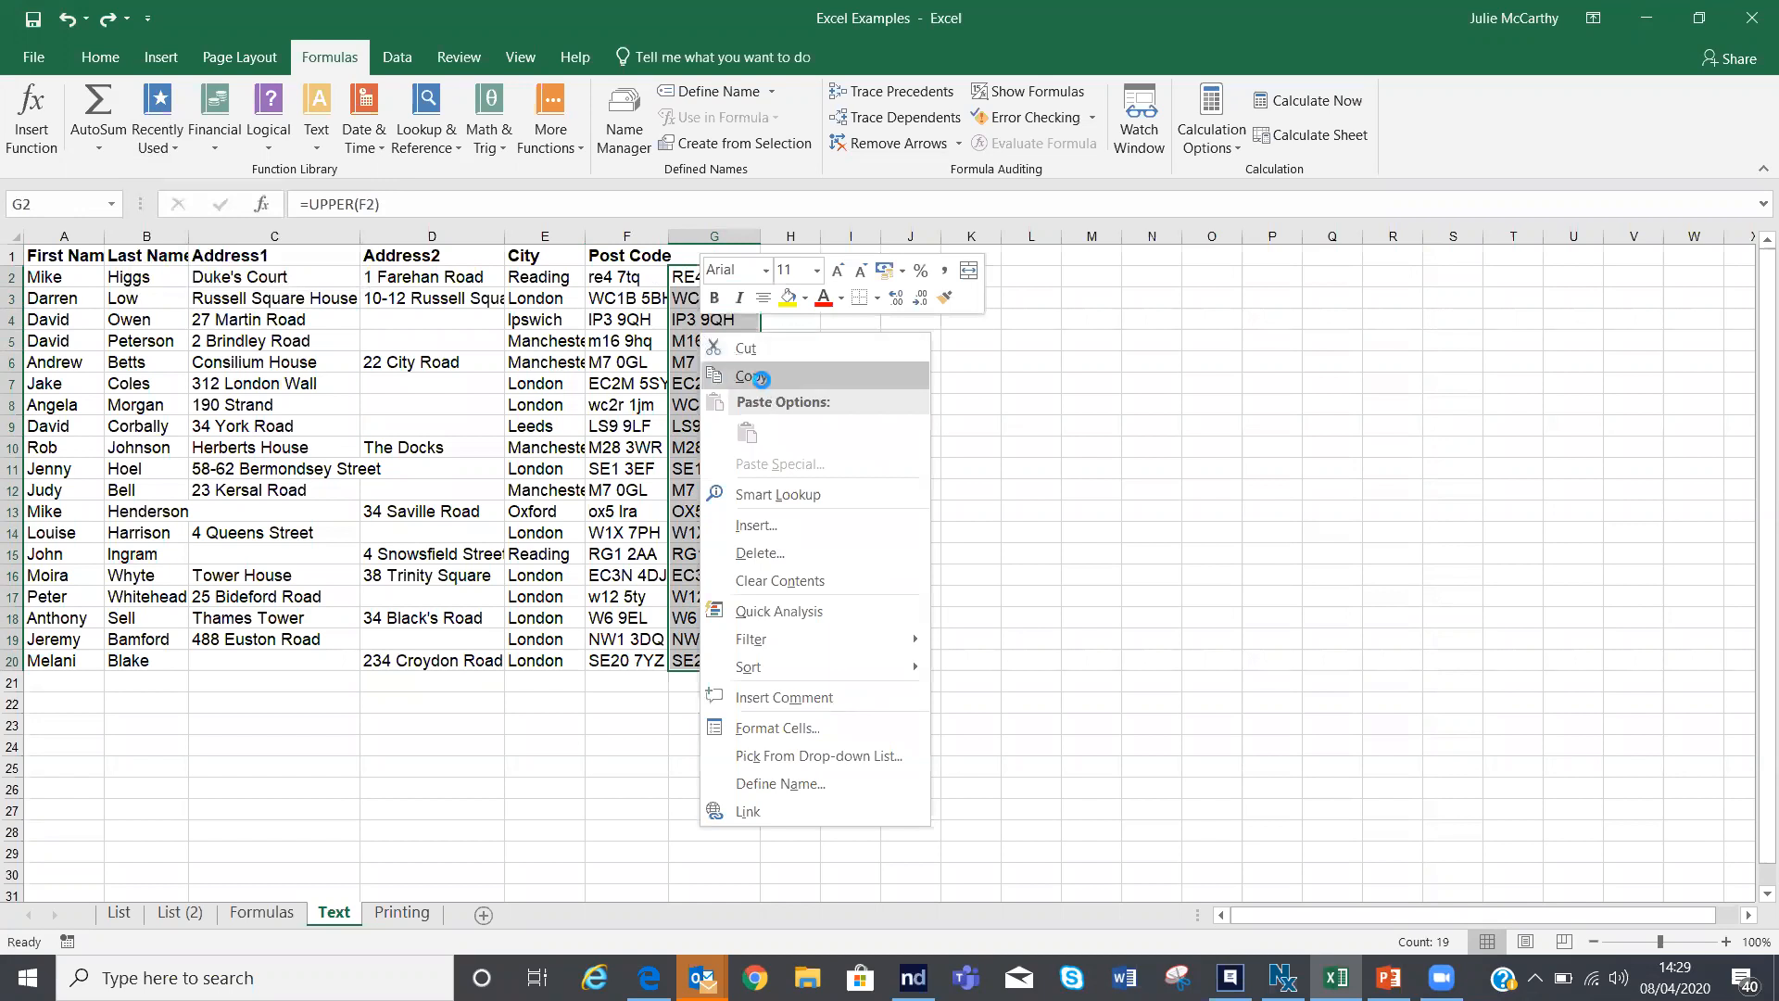
left_click(760, 380)
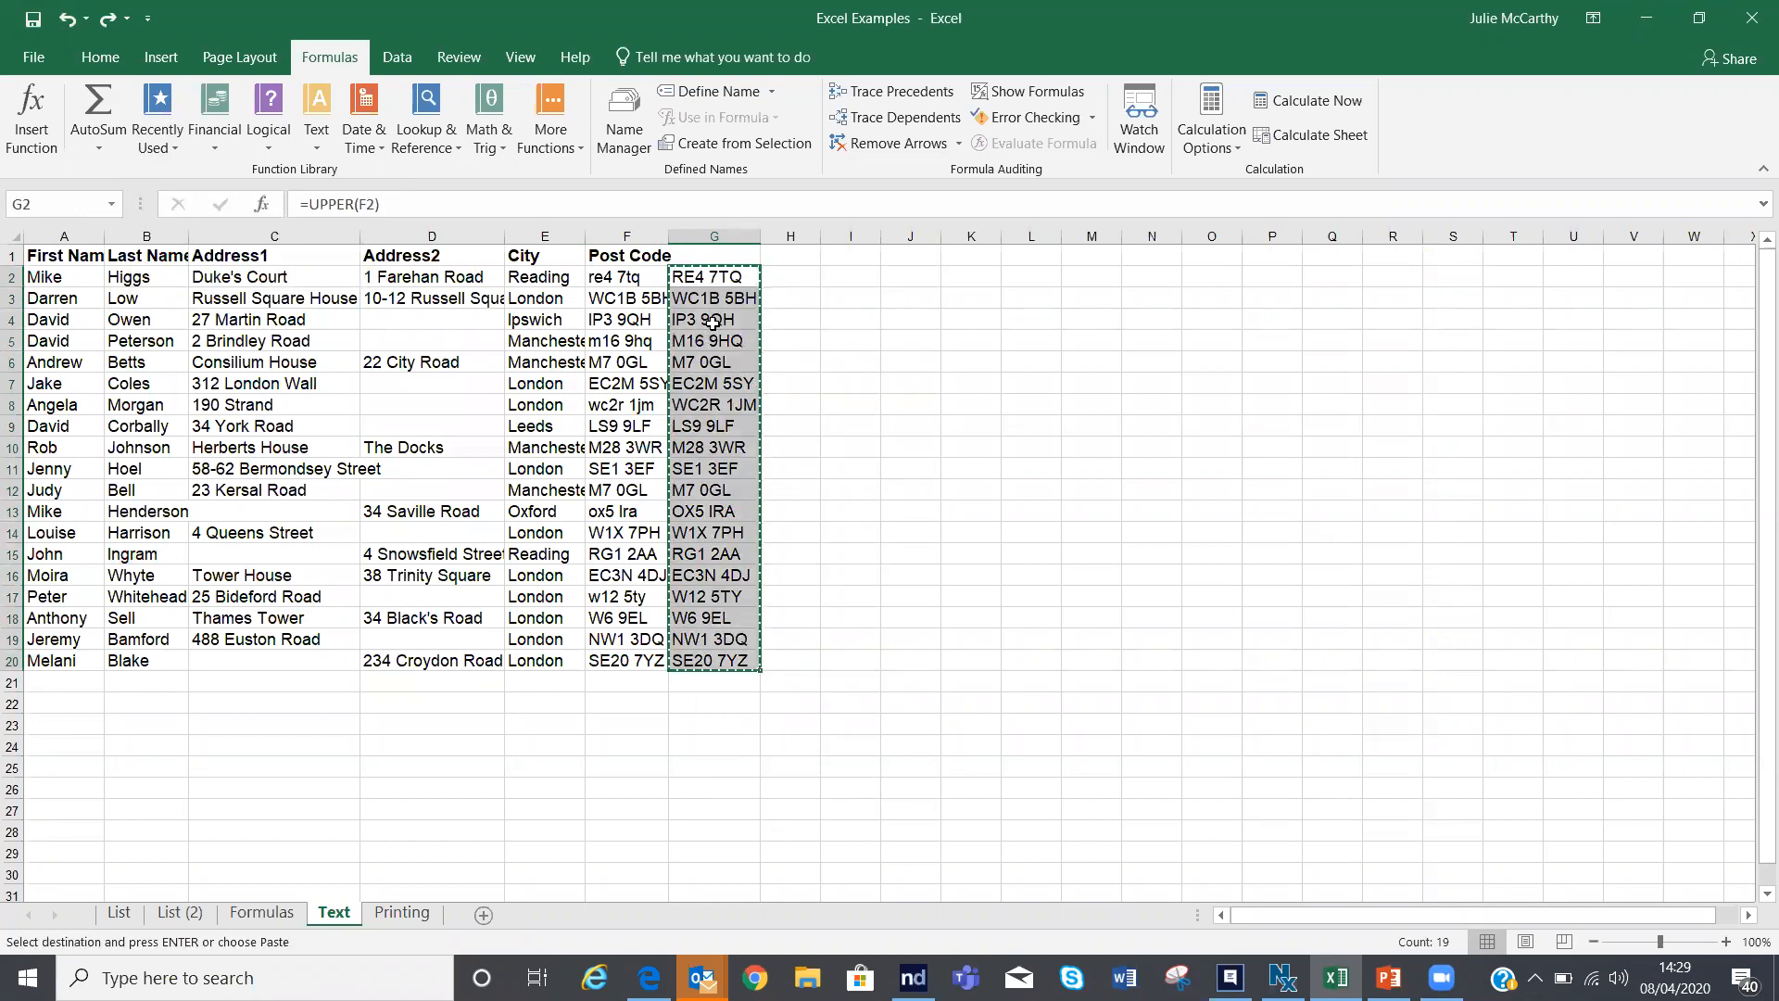
right_click(714, 326)
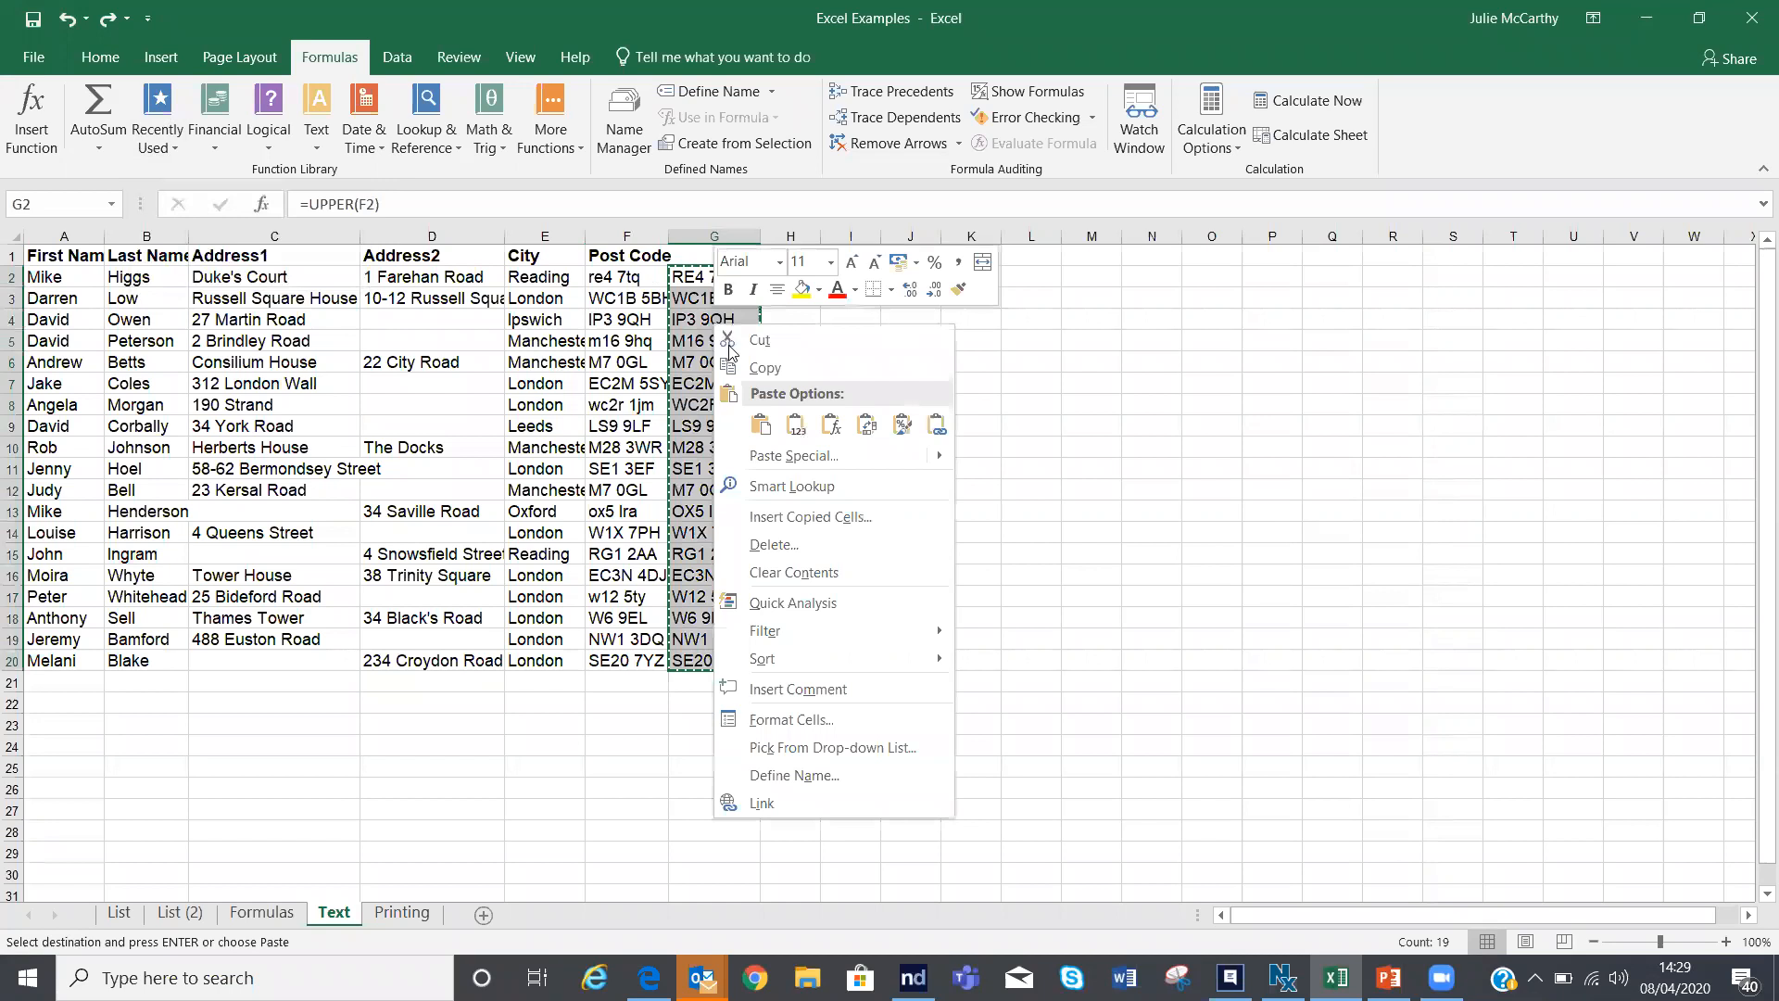
left_click(765, 424)
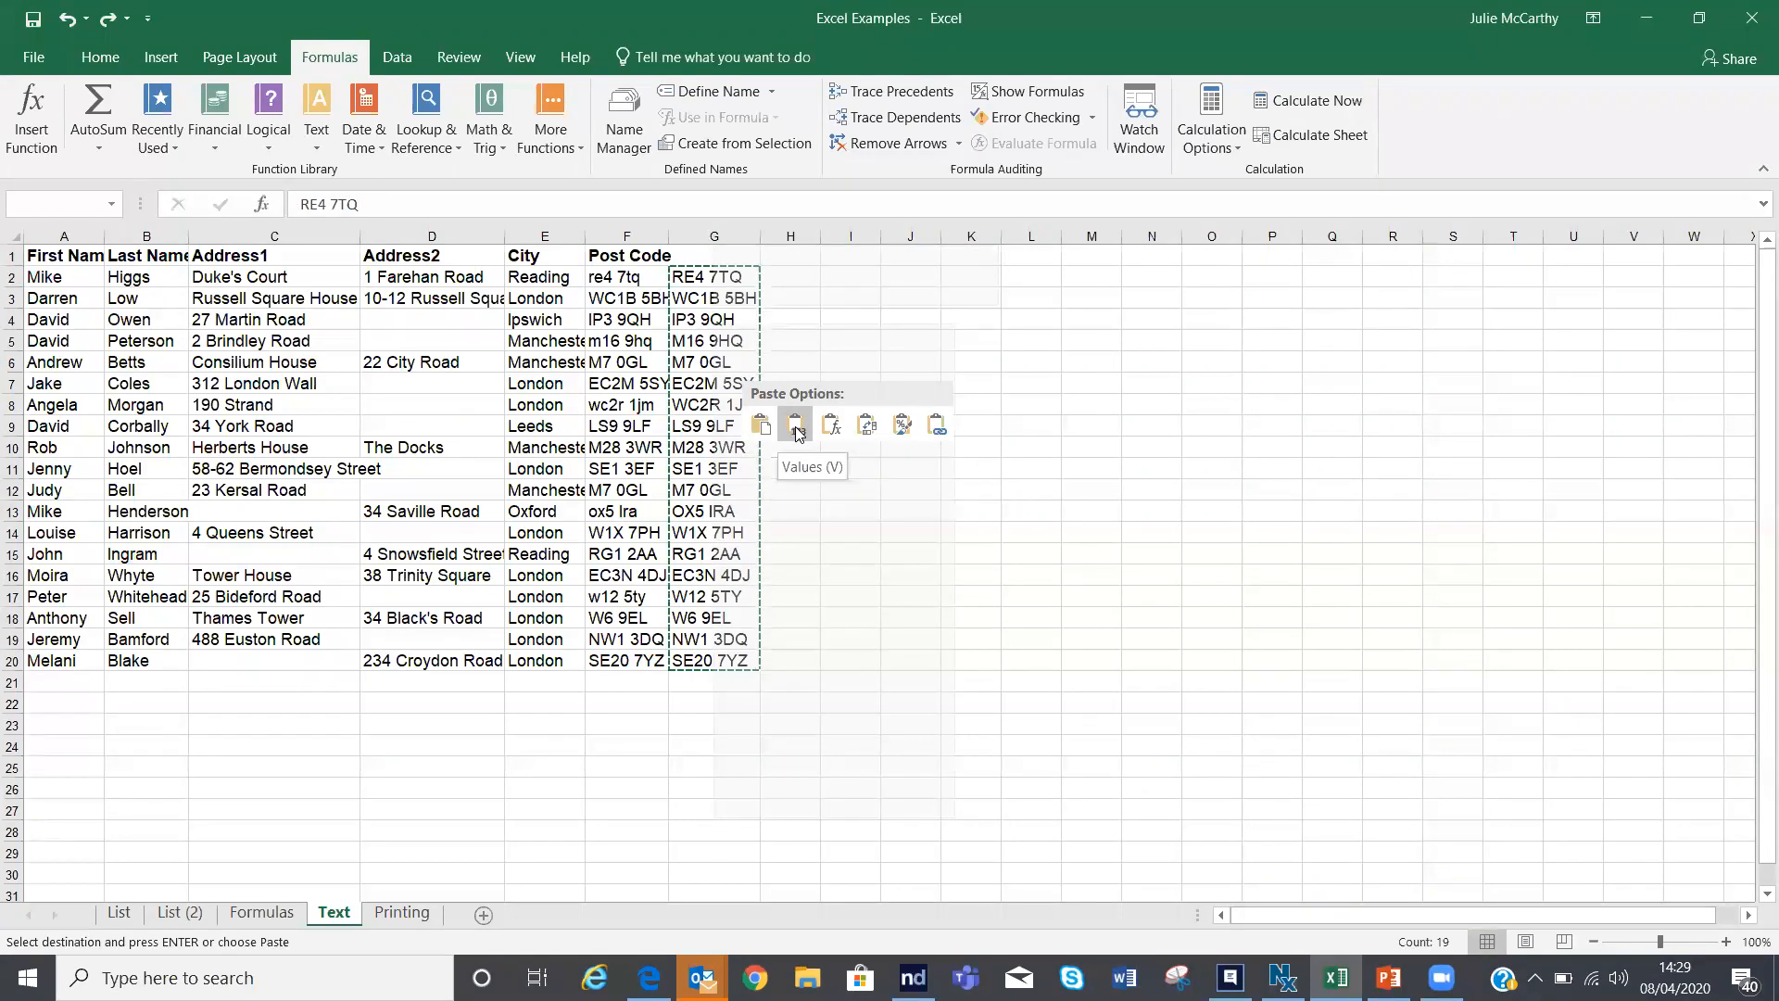
left_click(796, 427)
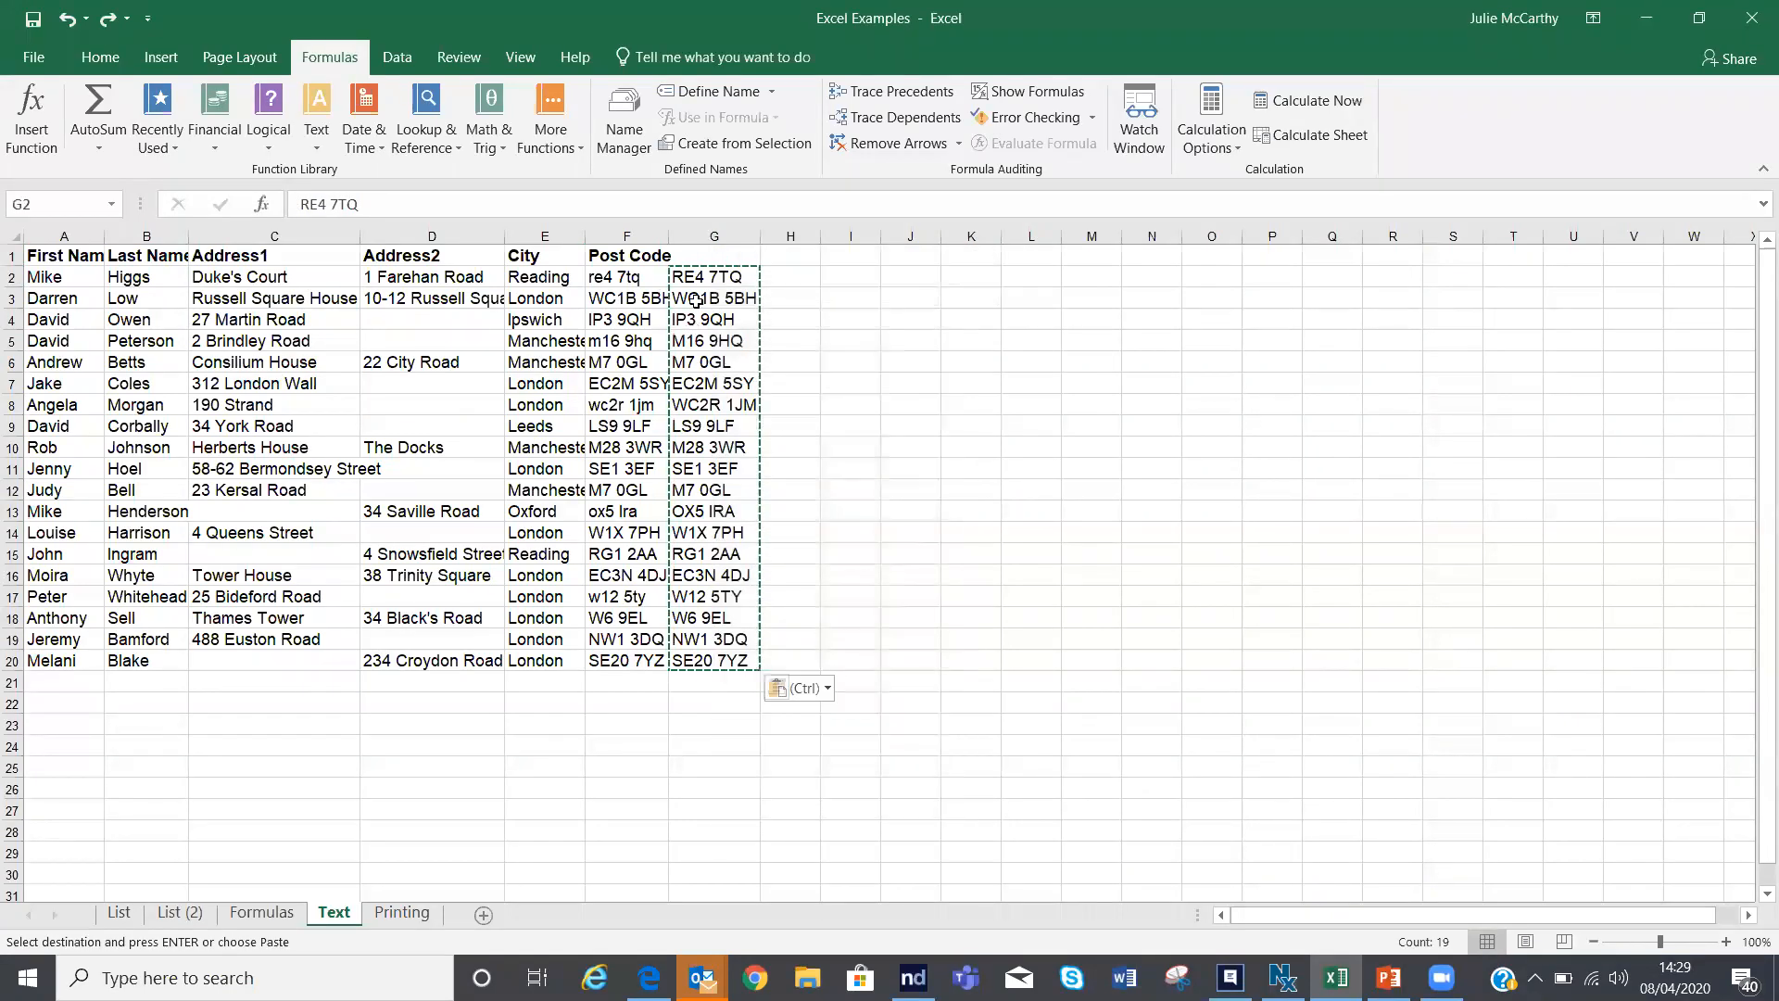
Step: Examine the contents of the pasted cells in column G one by one down to G12
key("Down")
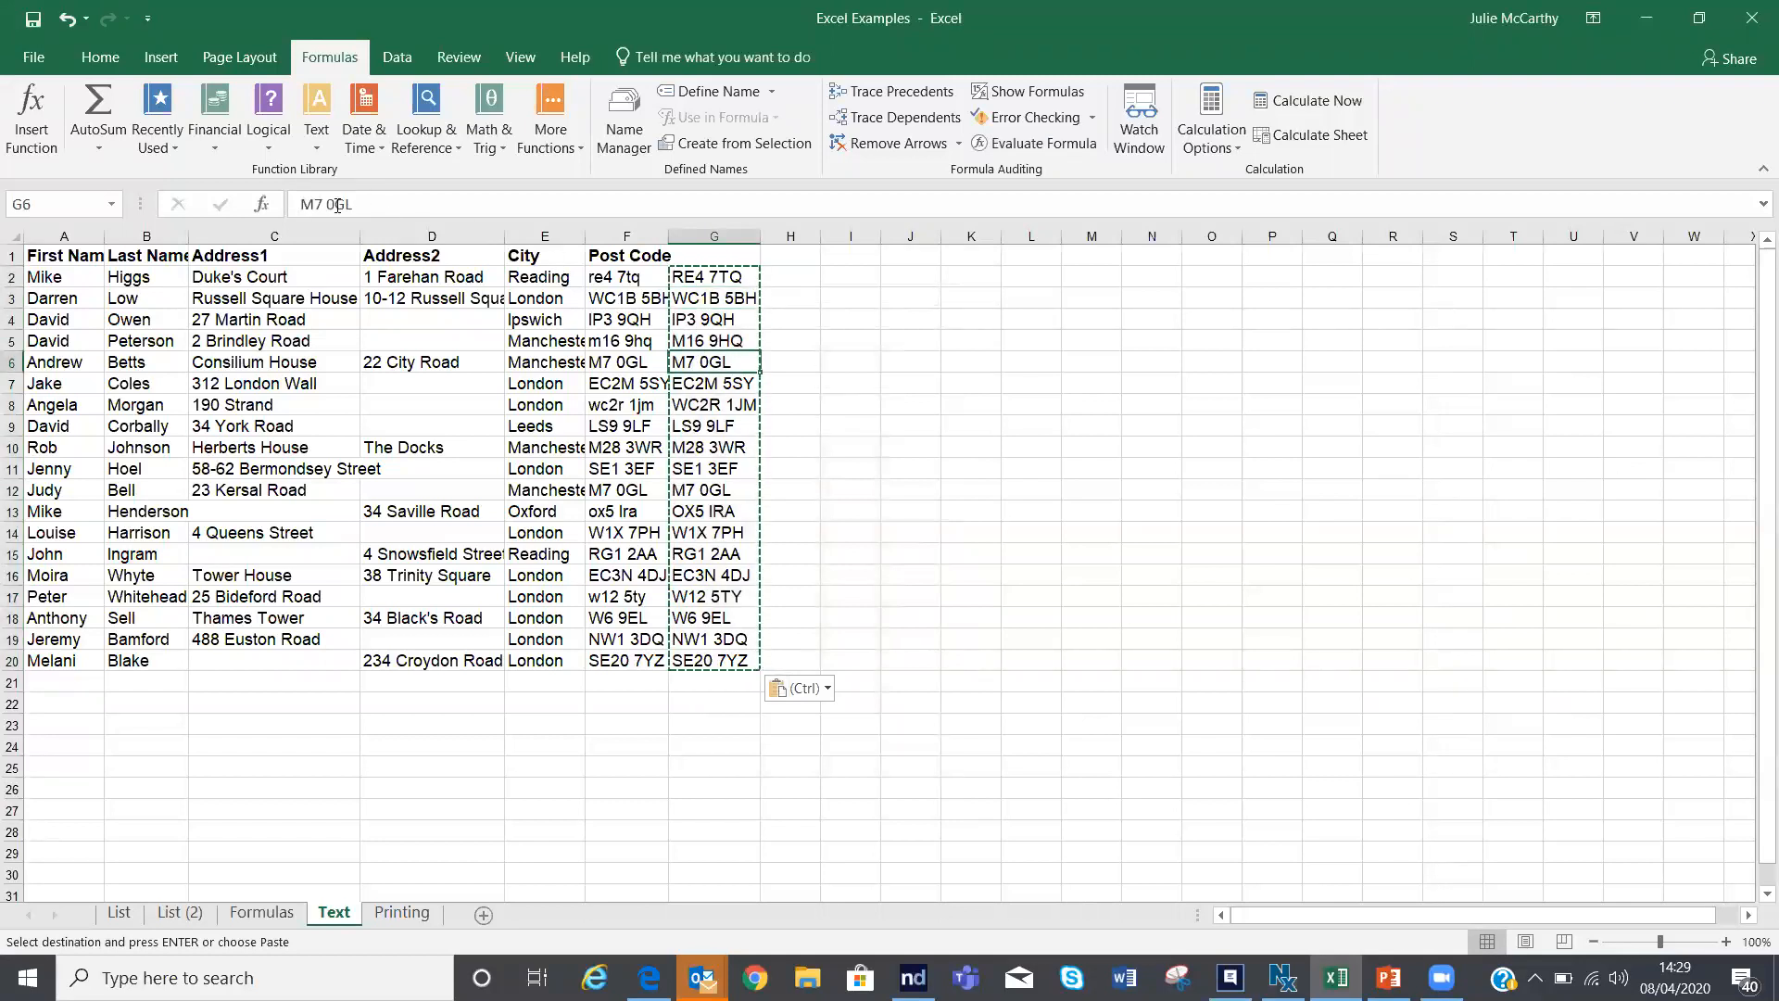
key("Down")
key("Down")
key("Down")
key("Down")
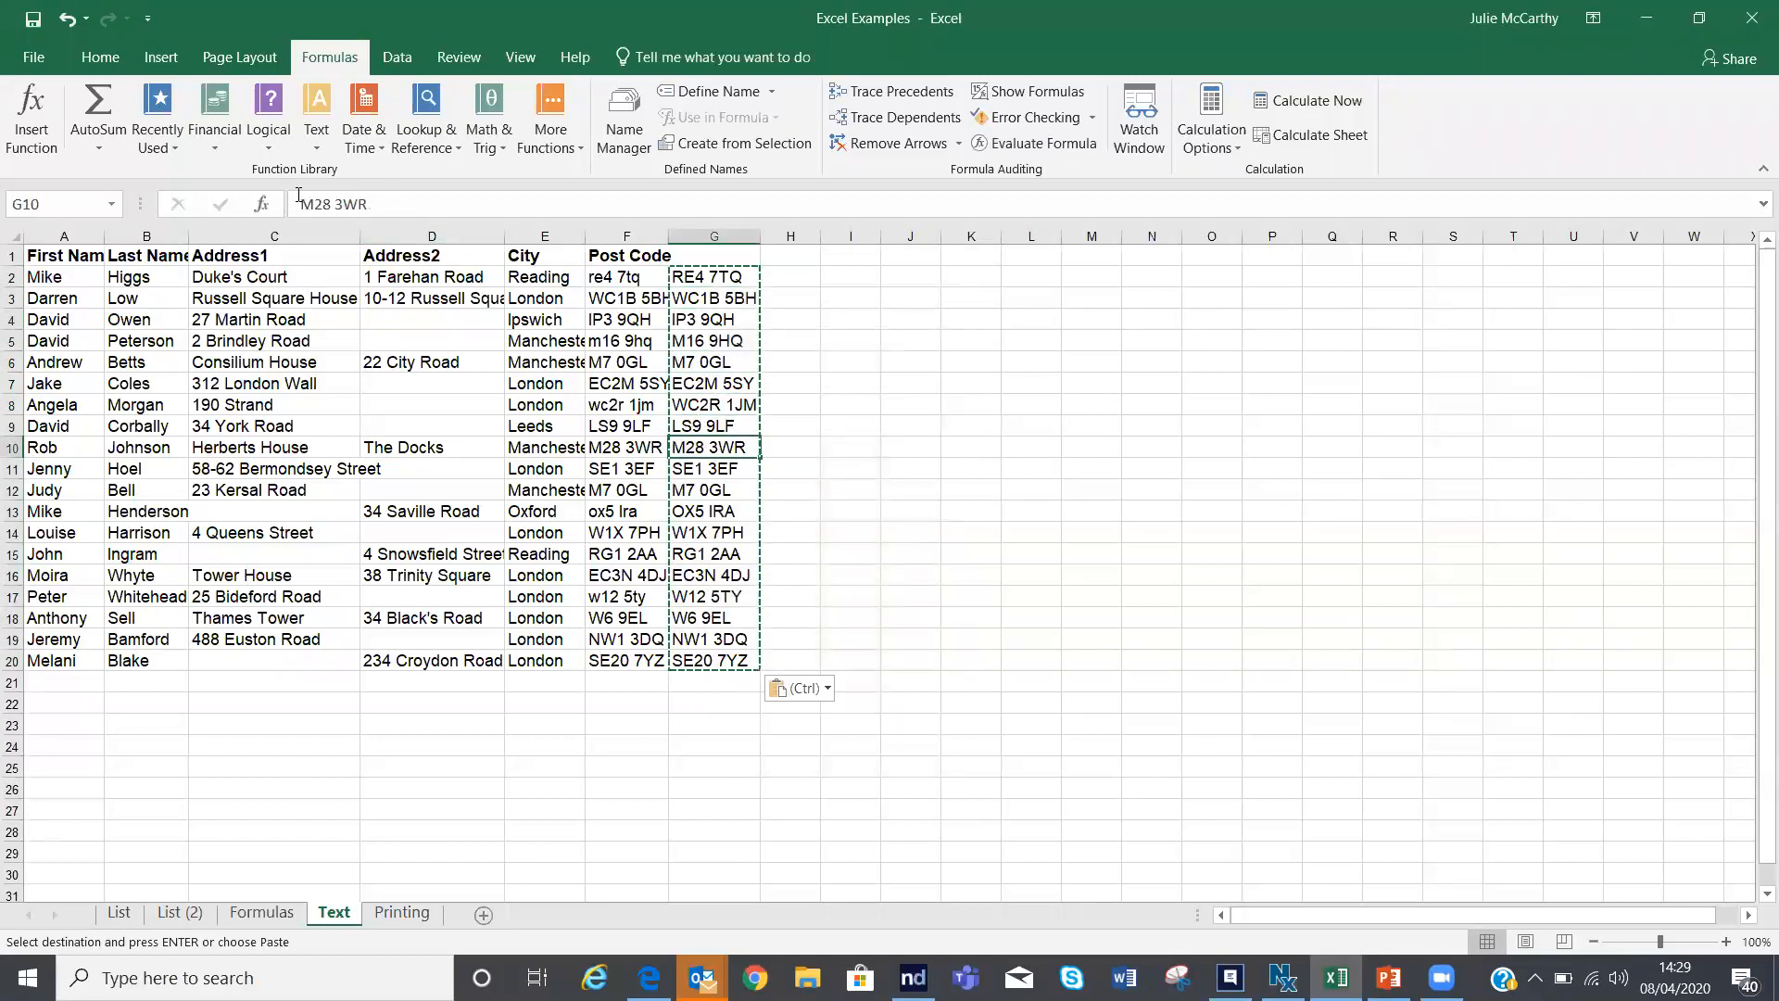
key("Down")
key("Down")
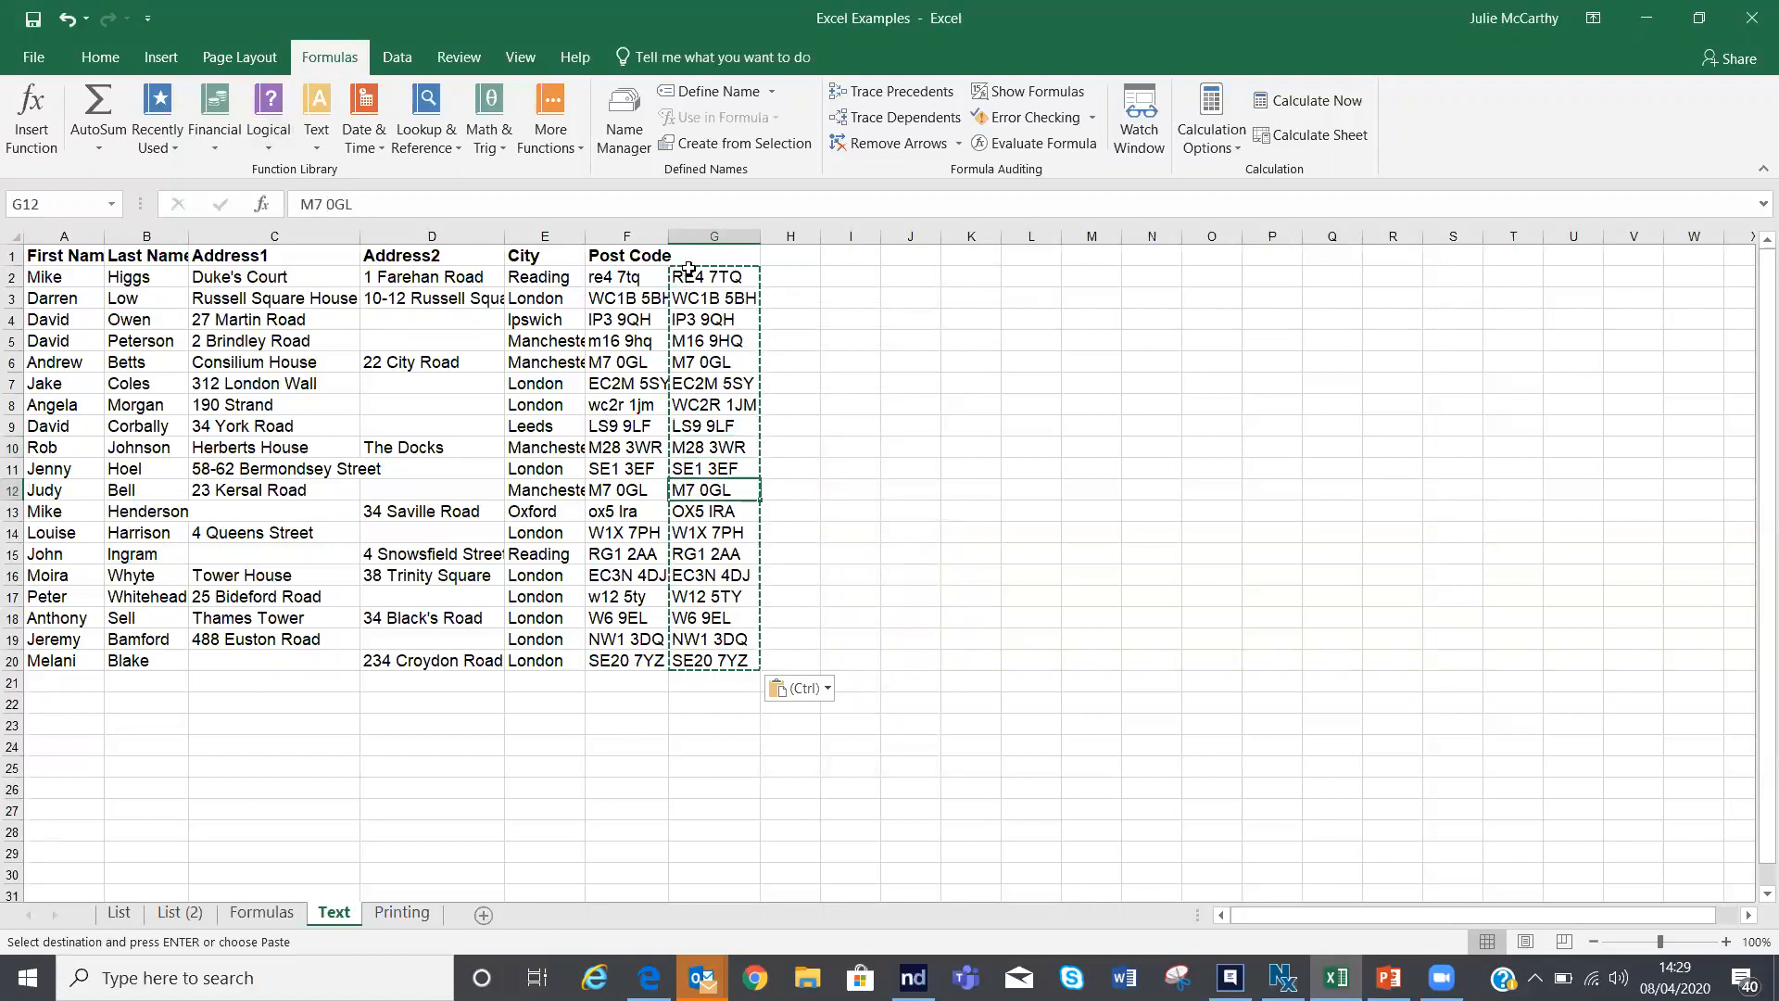
Step: Move the uppercase post codes from G2:G20 onto F2:F20, replacing the original entries
left_click_drag(689, 278, 714, 659)
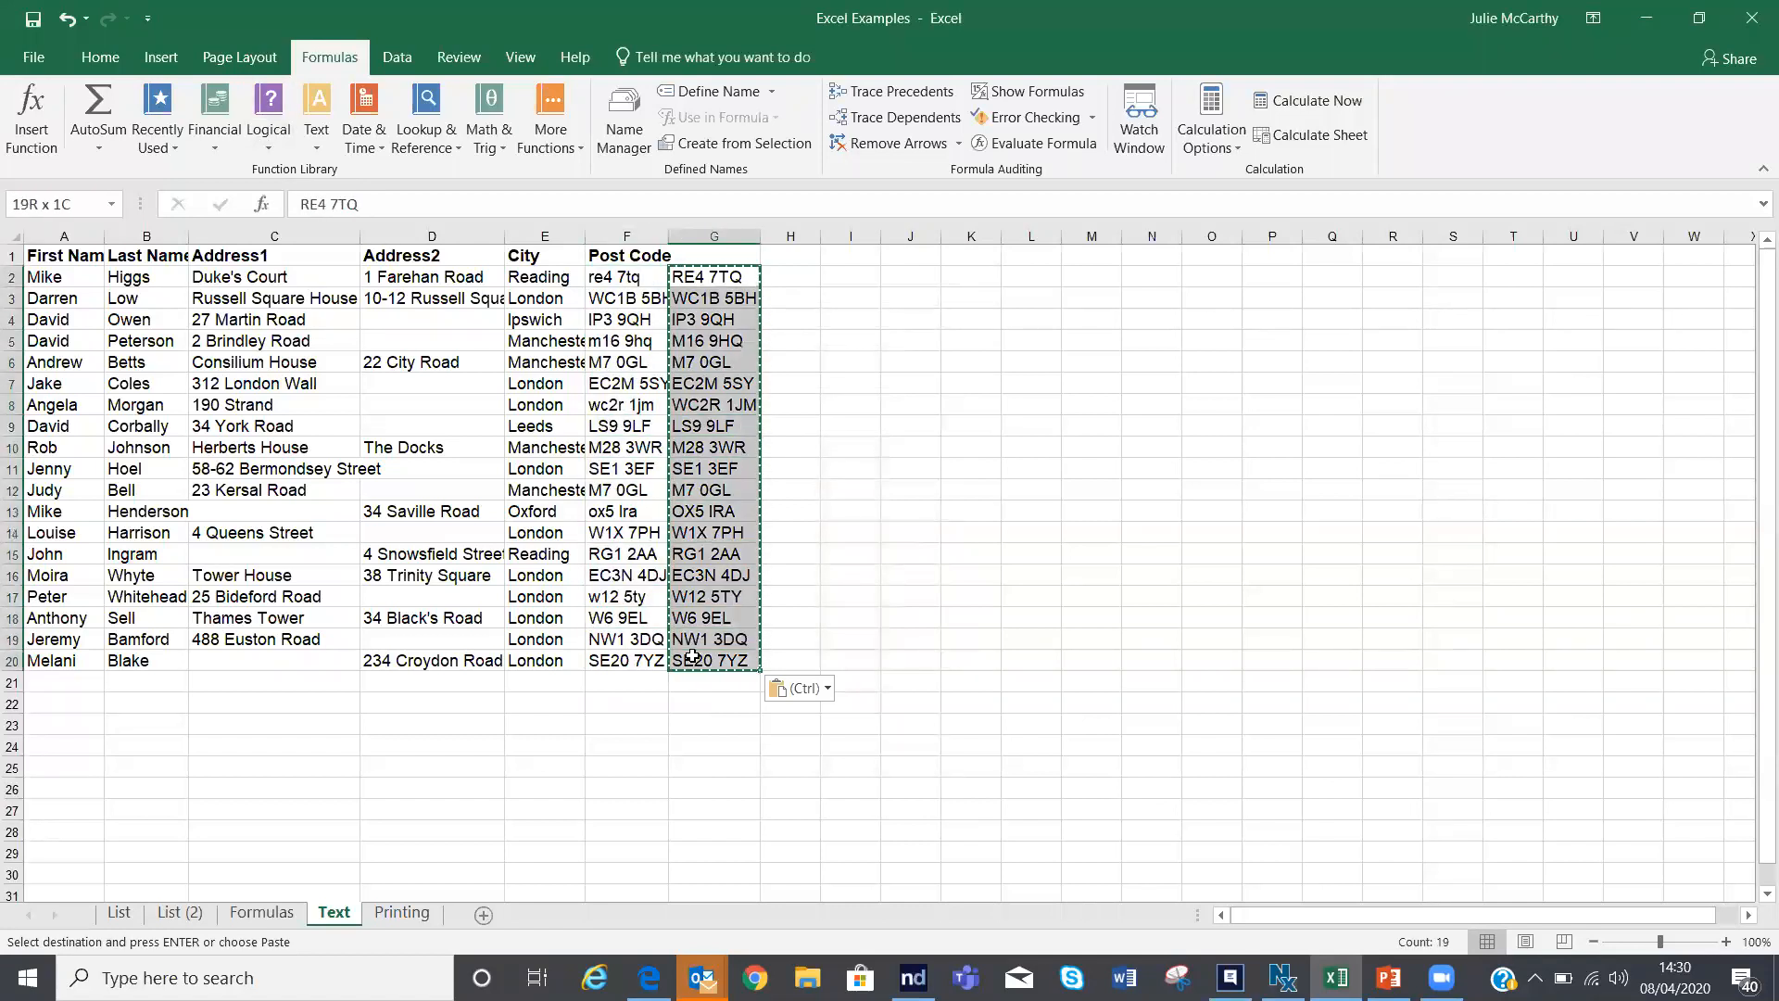
left_click_drag(760, 482, 671, 480)
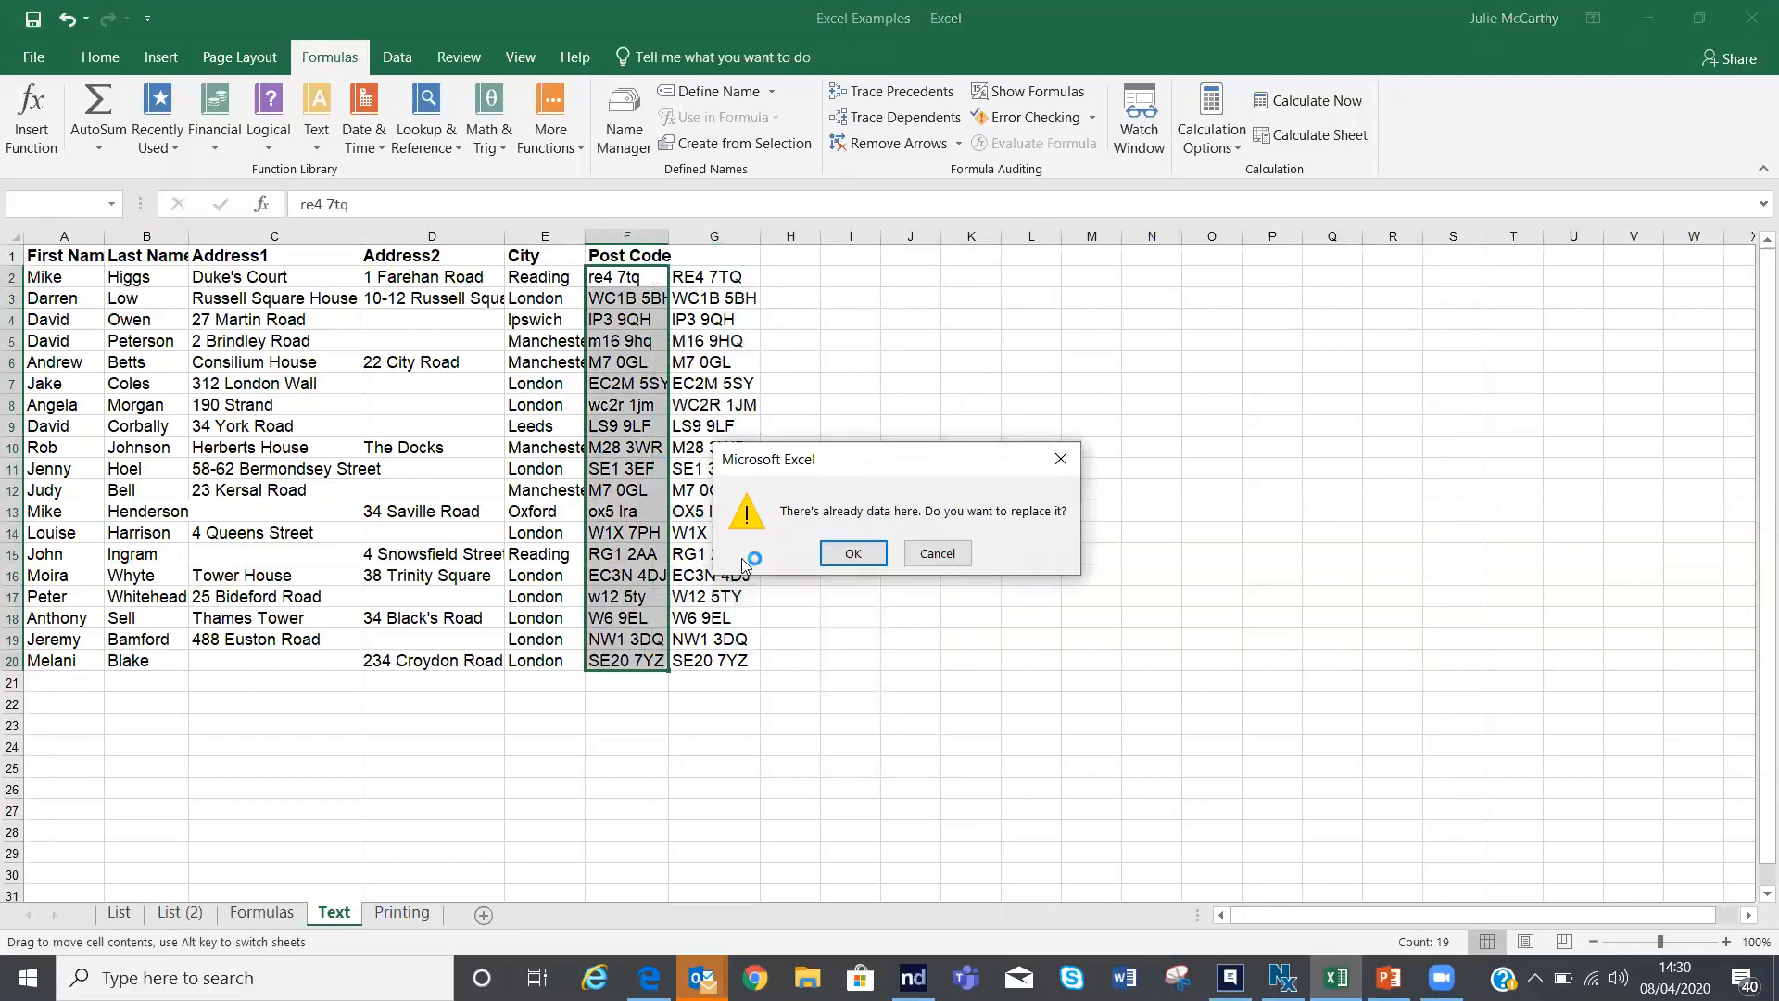
left_click(851, 554)
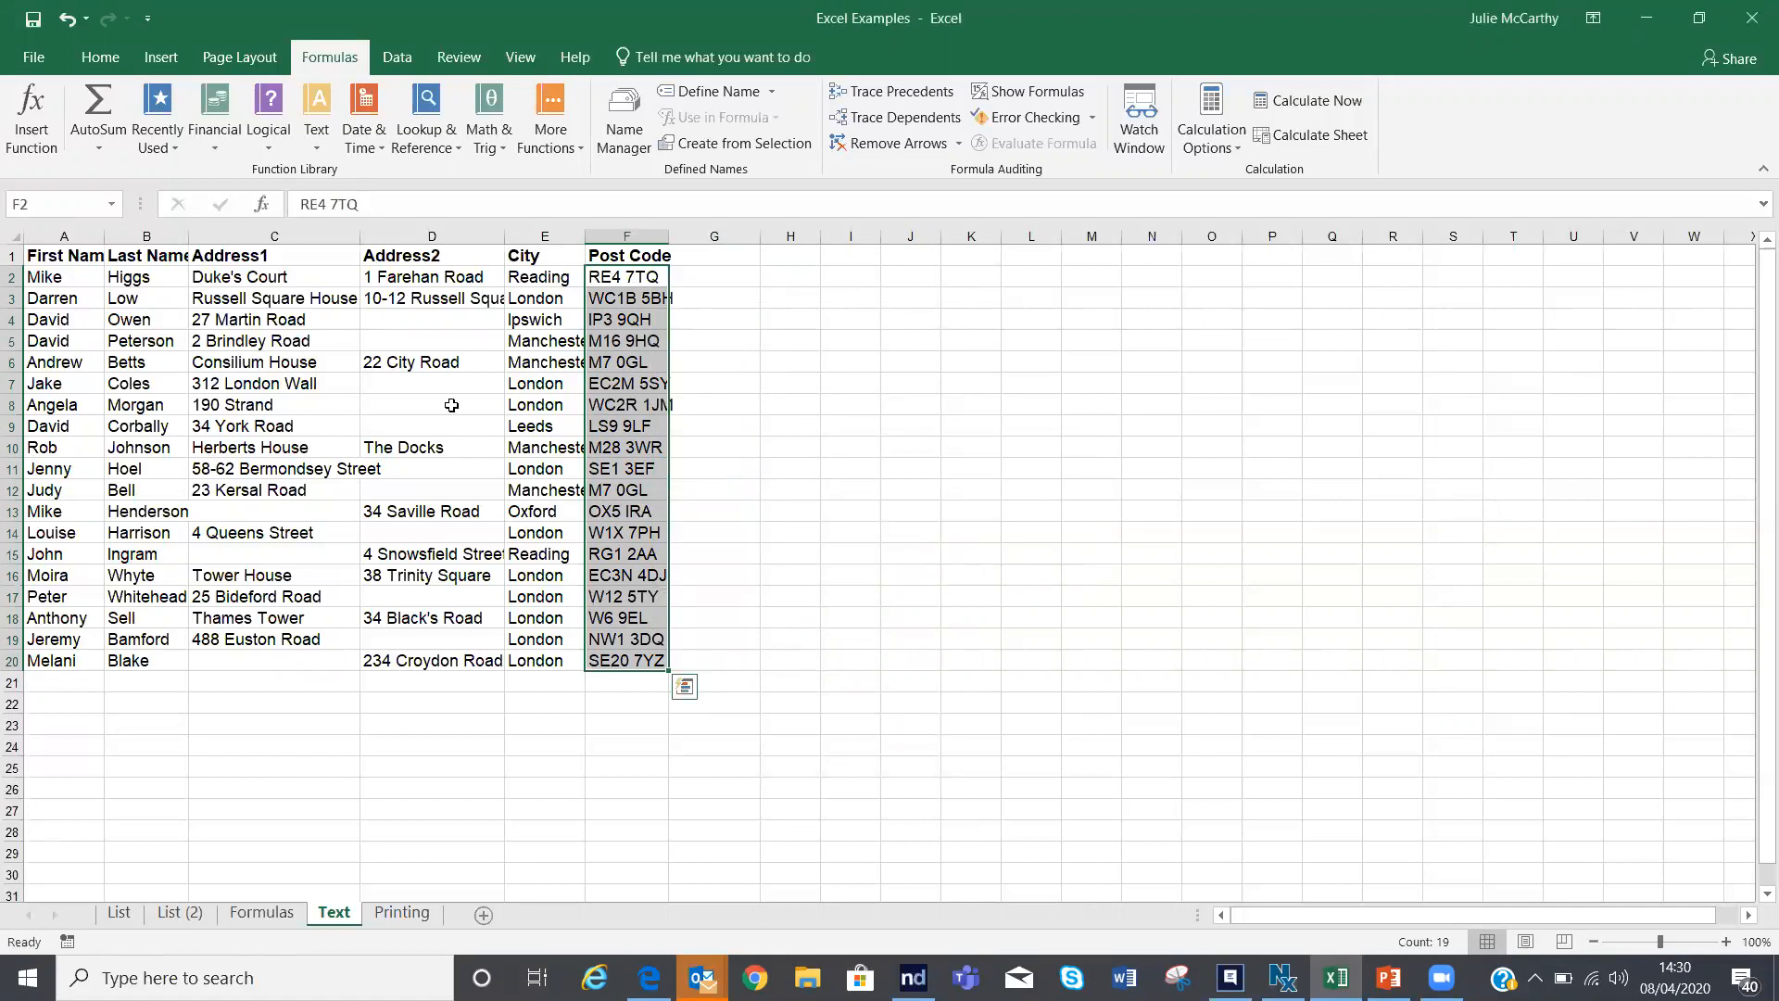
Step: Insert a blank column C before the Address1 column and widen it
left_click(250, 235)
right_click(250, 236)
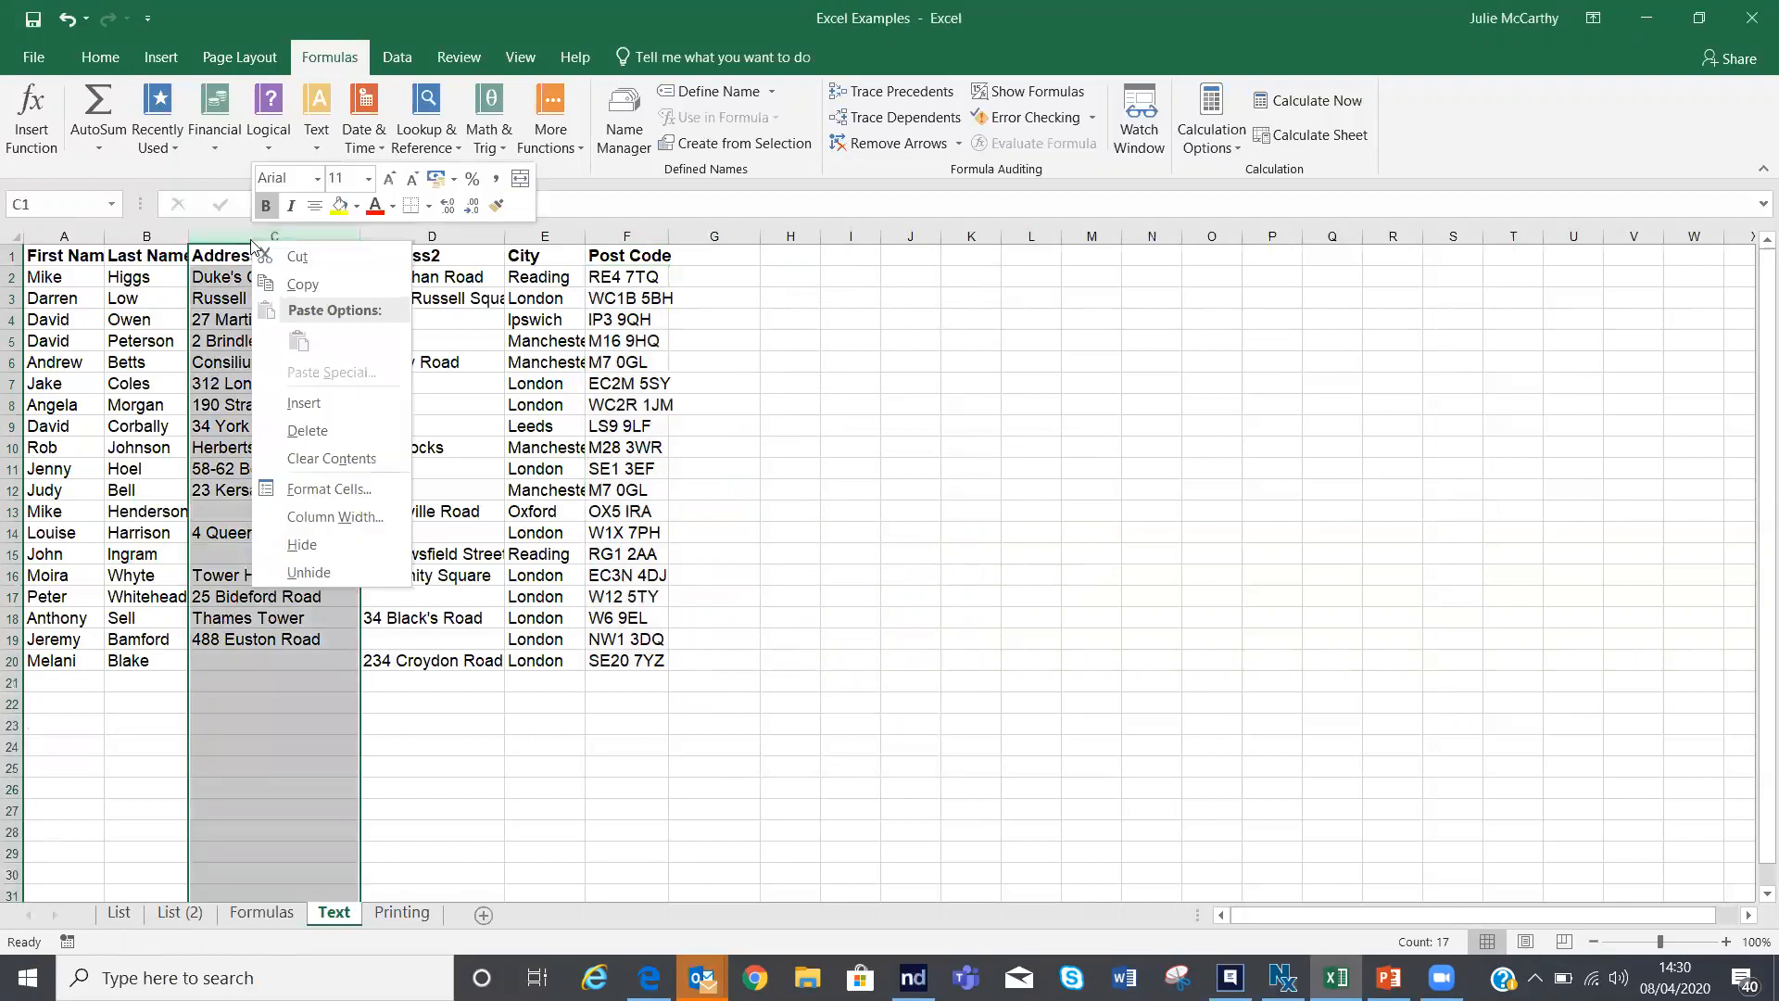
left_click(297, 408)
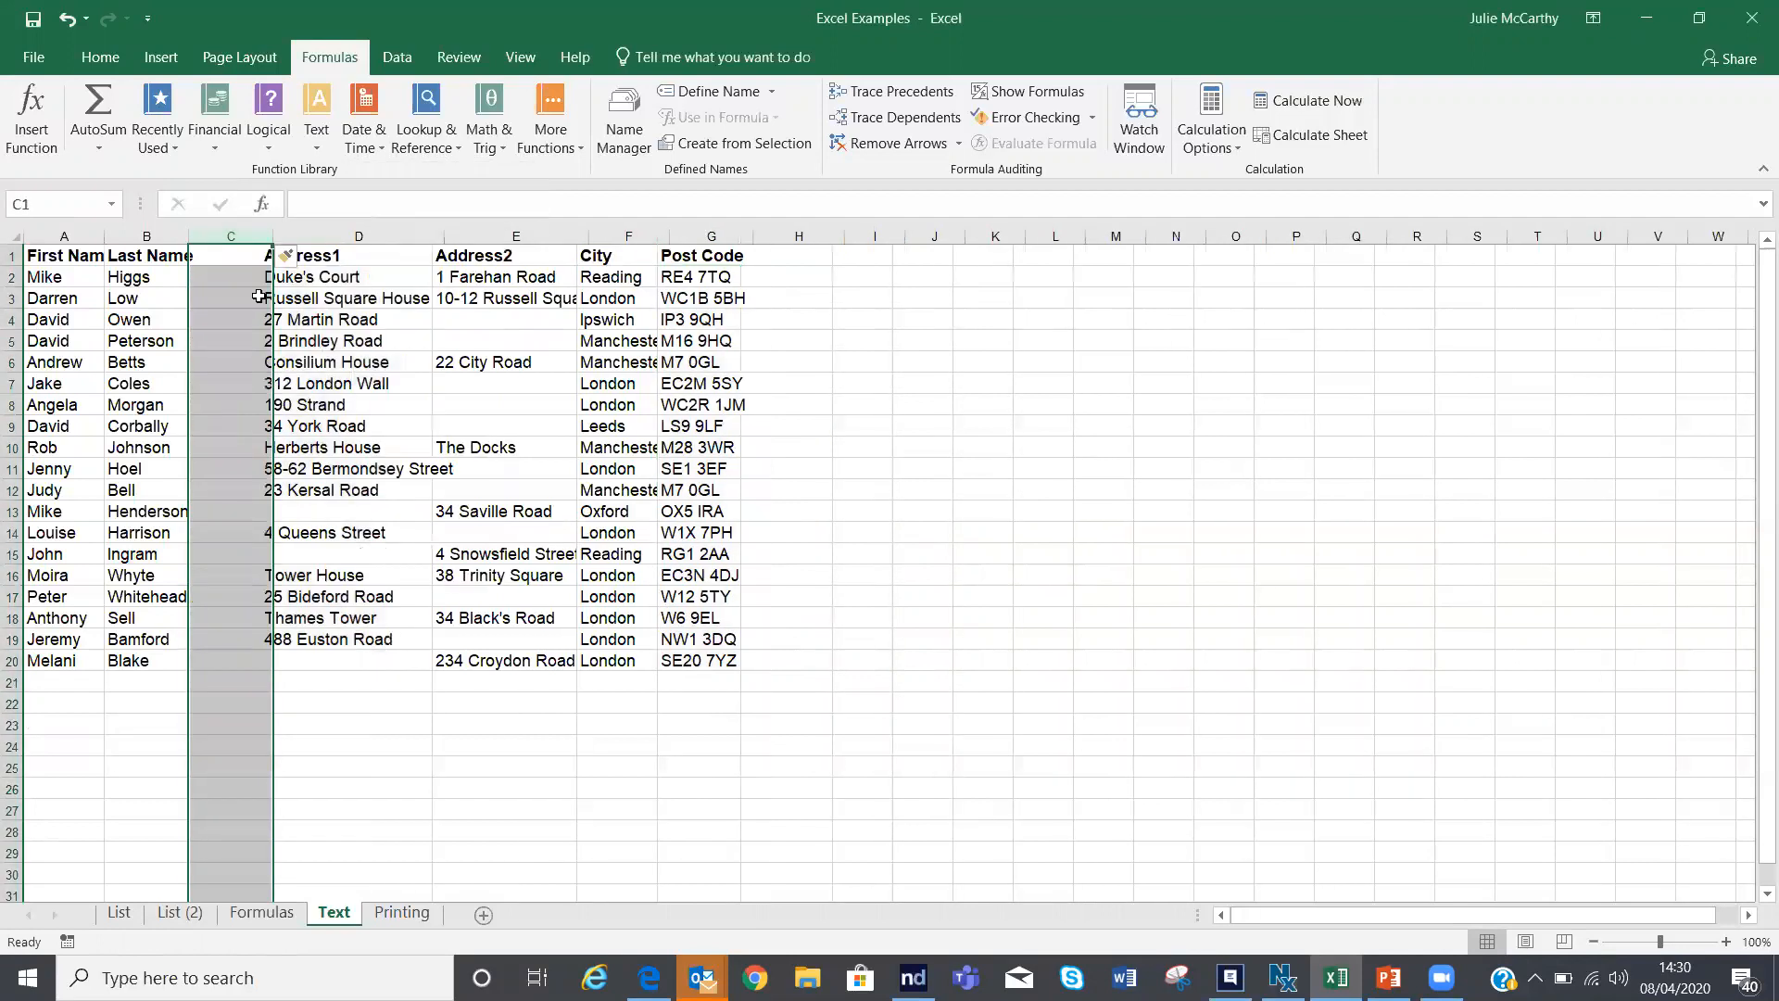
left_click(248, 278)
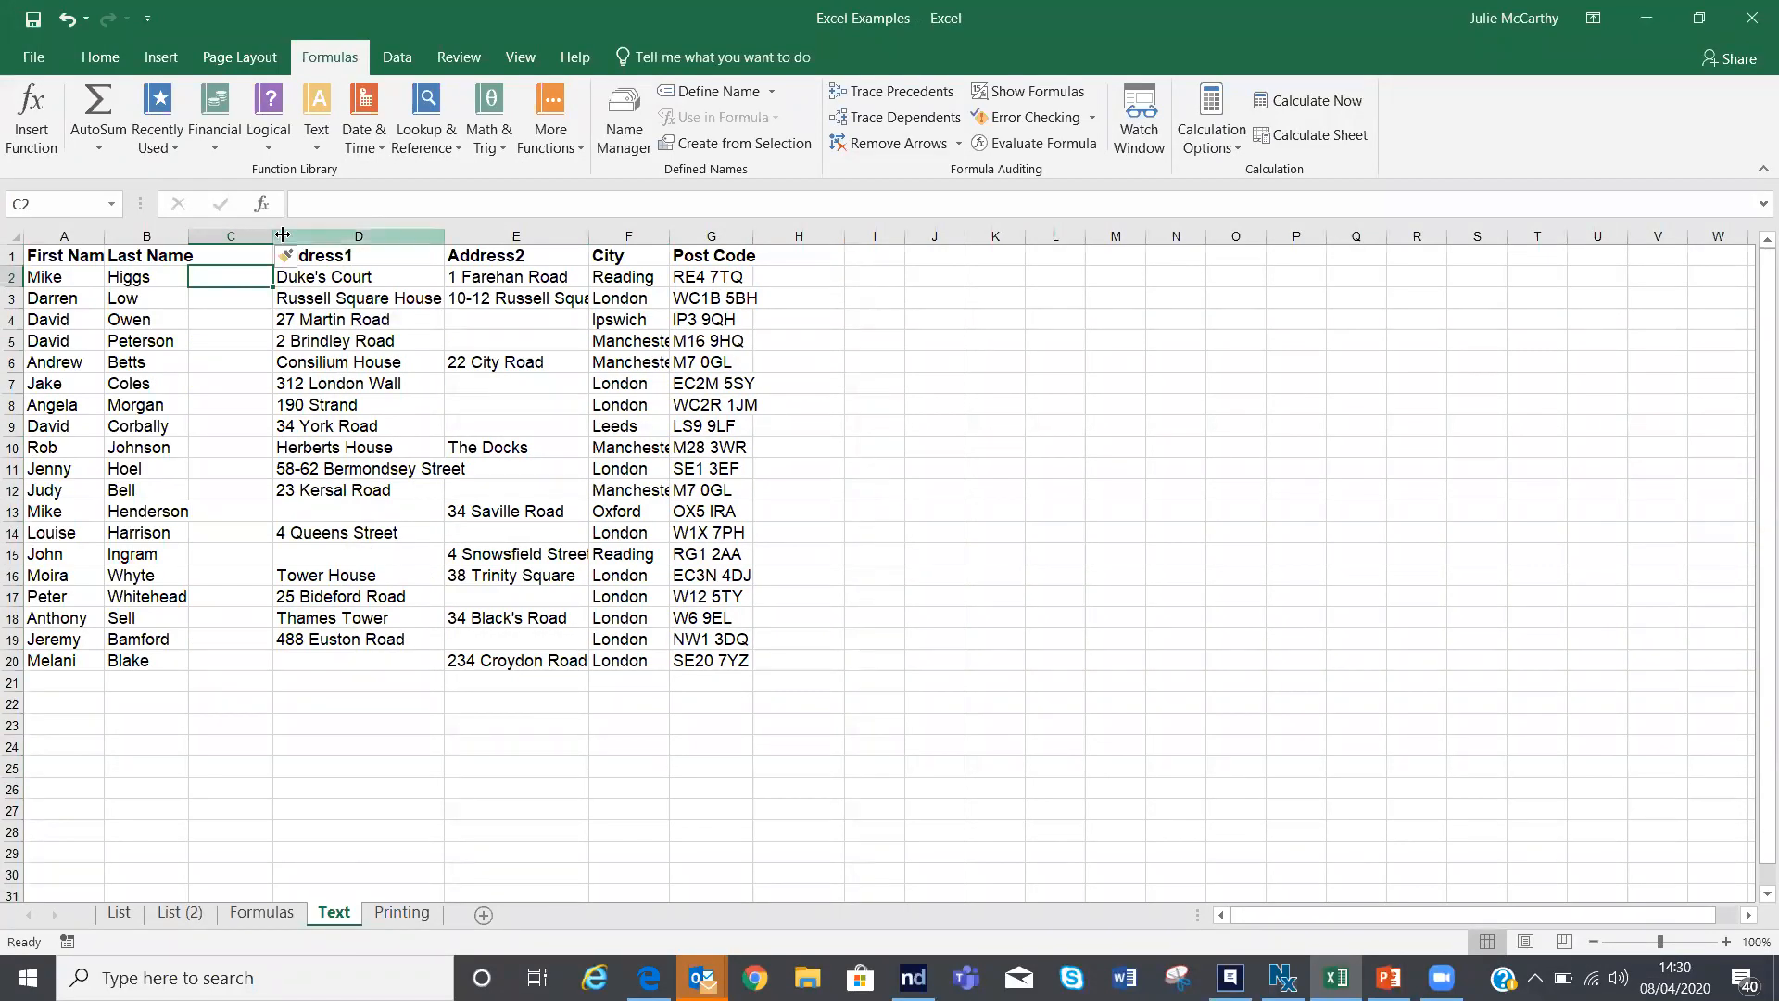
left_click_drag(273, 235, 332, 235)
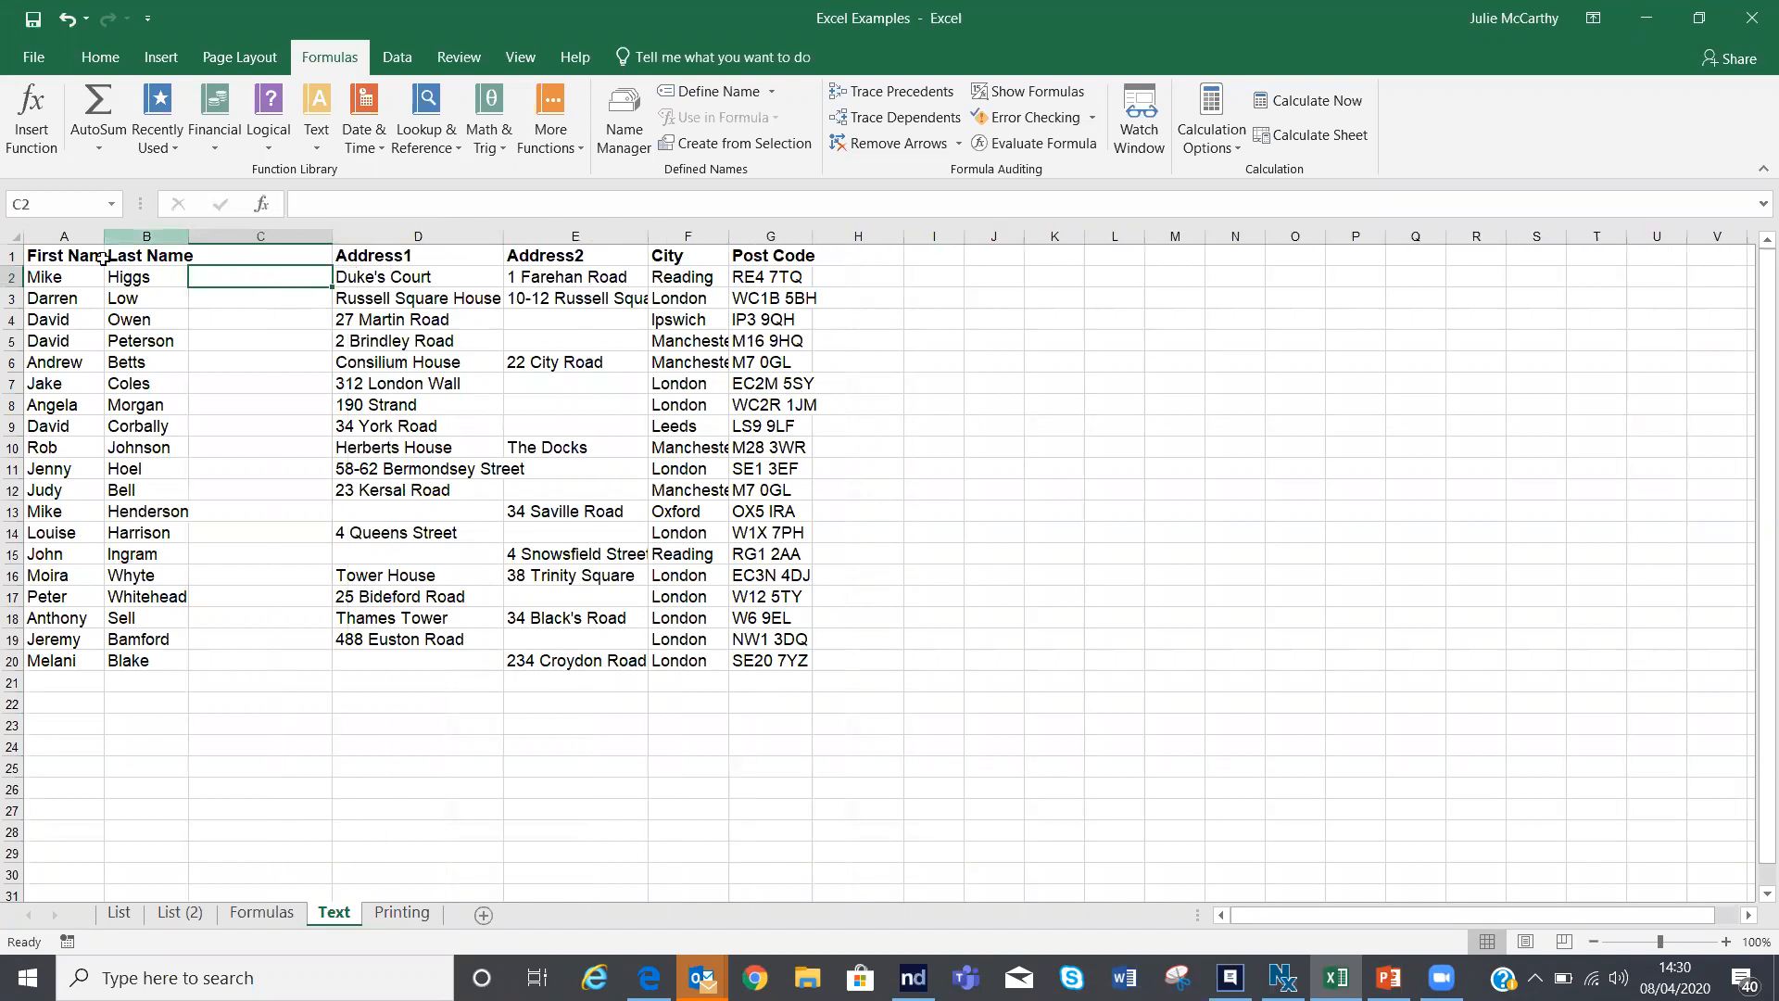
Step: Enter the heading Name in C1 of the new column
left_click(63, 277)
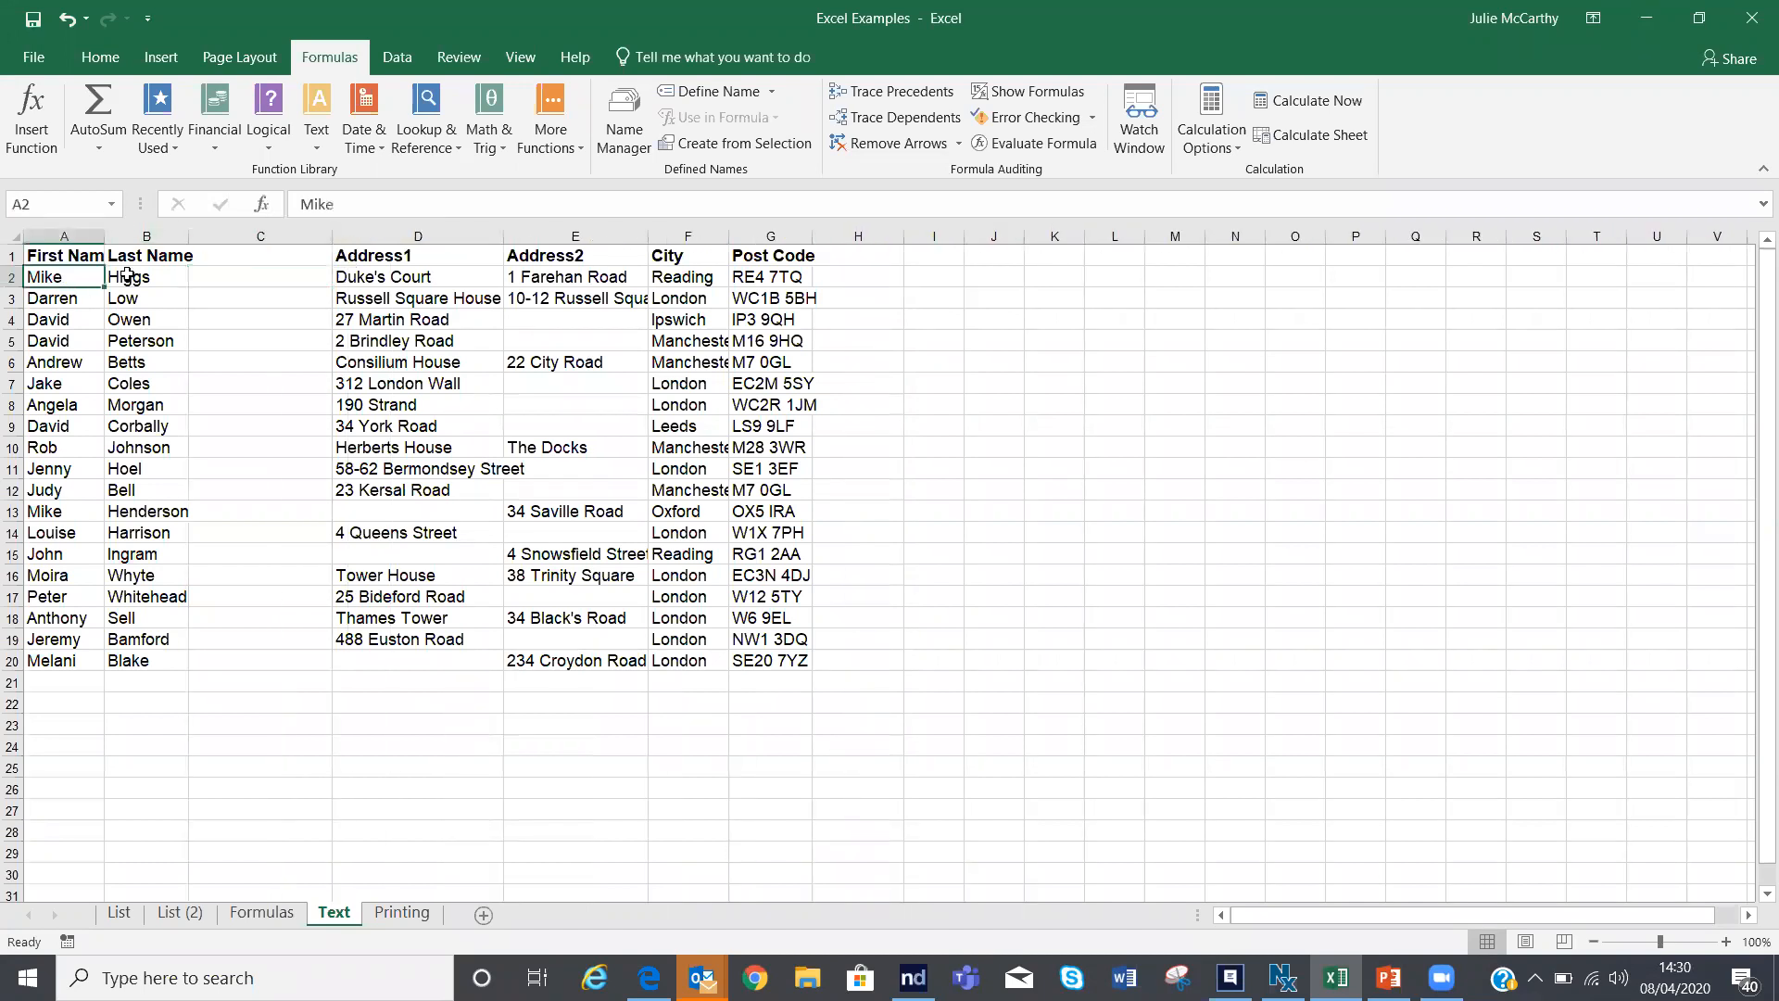
left_click(236, 255)
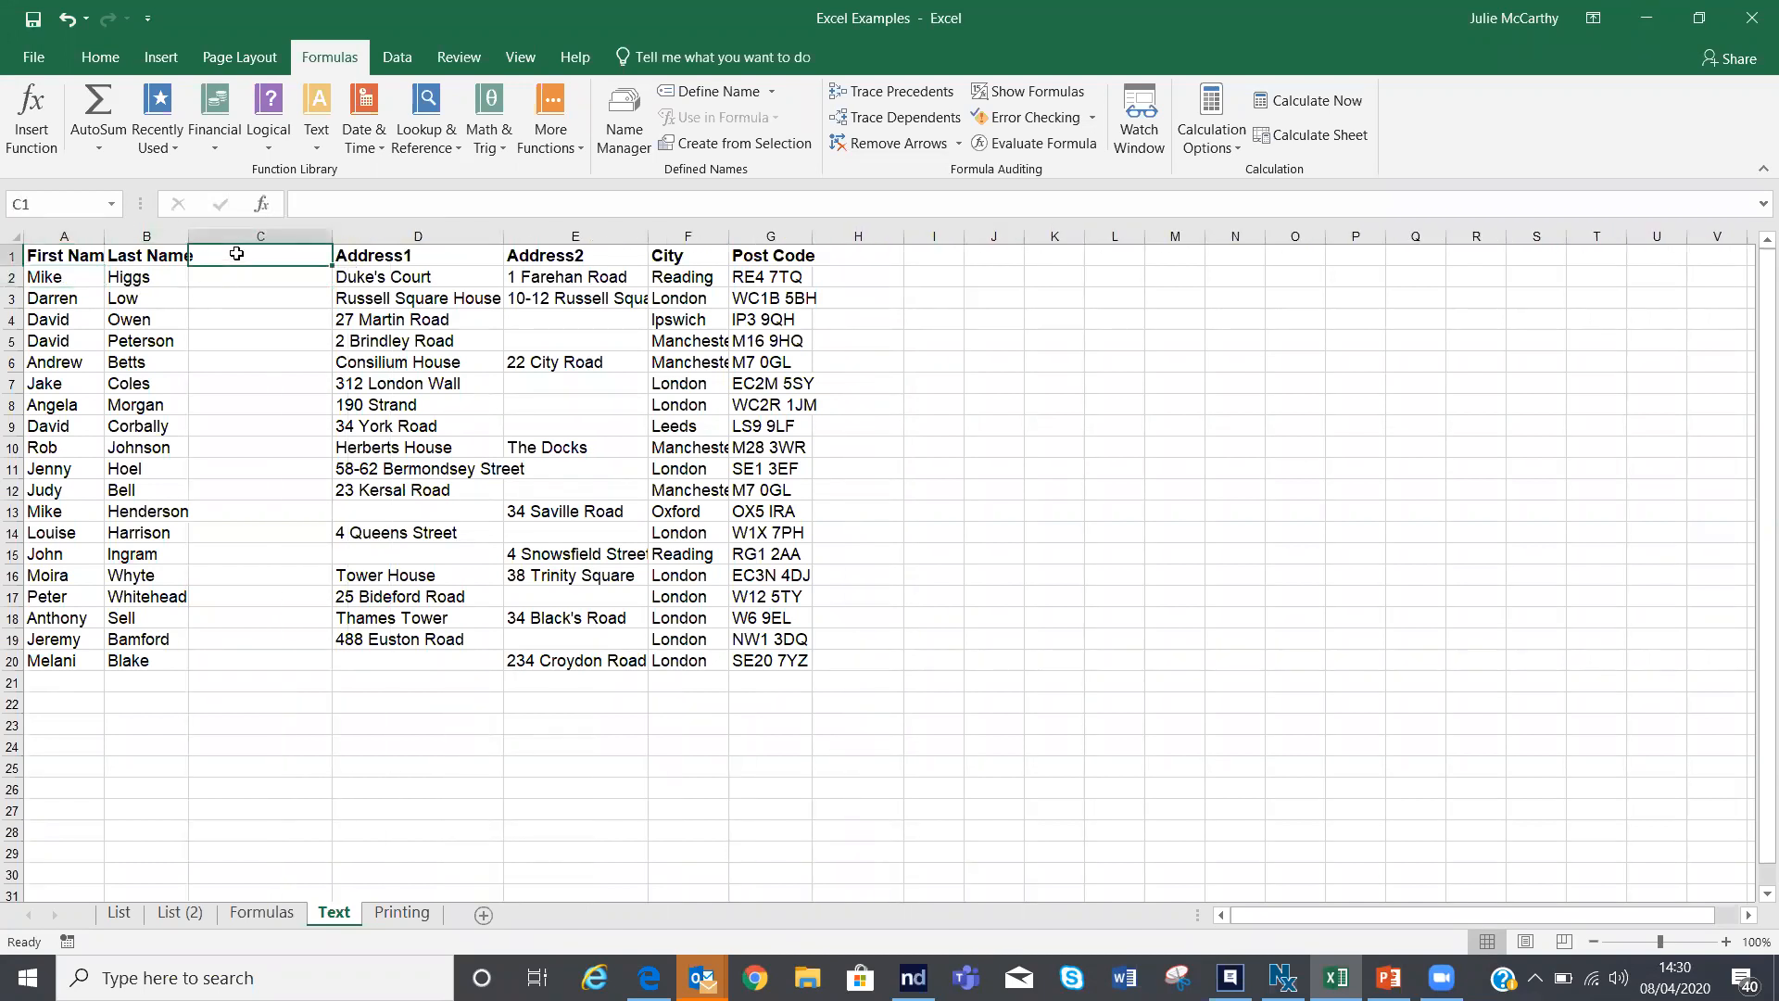
type("Name")
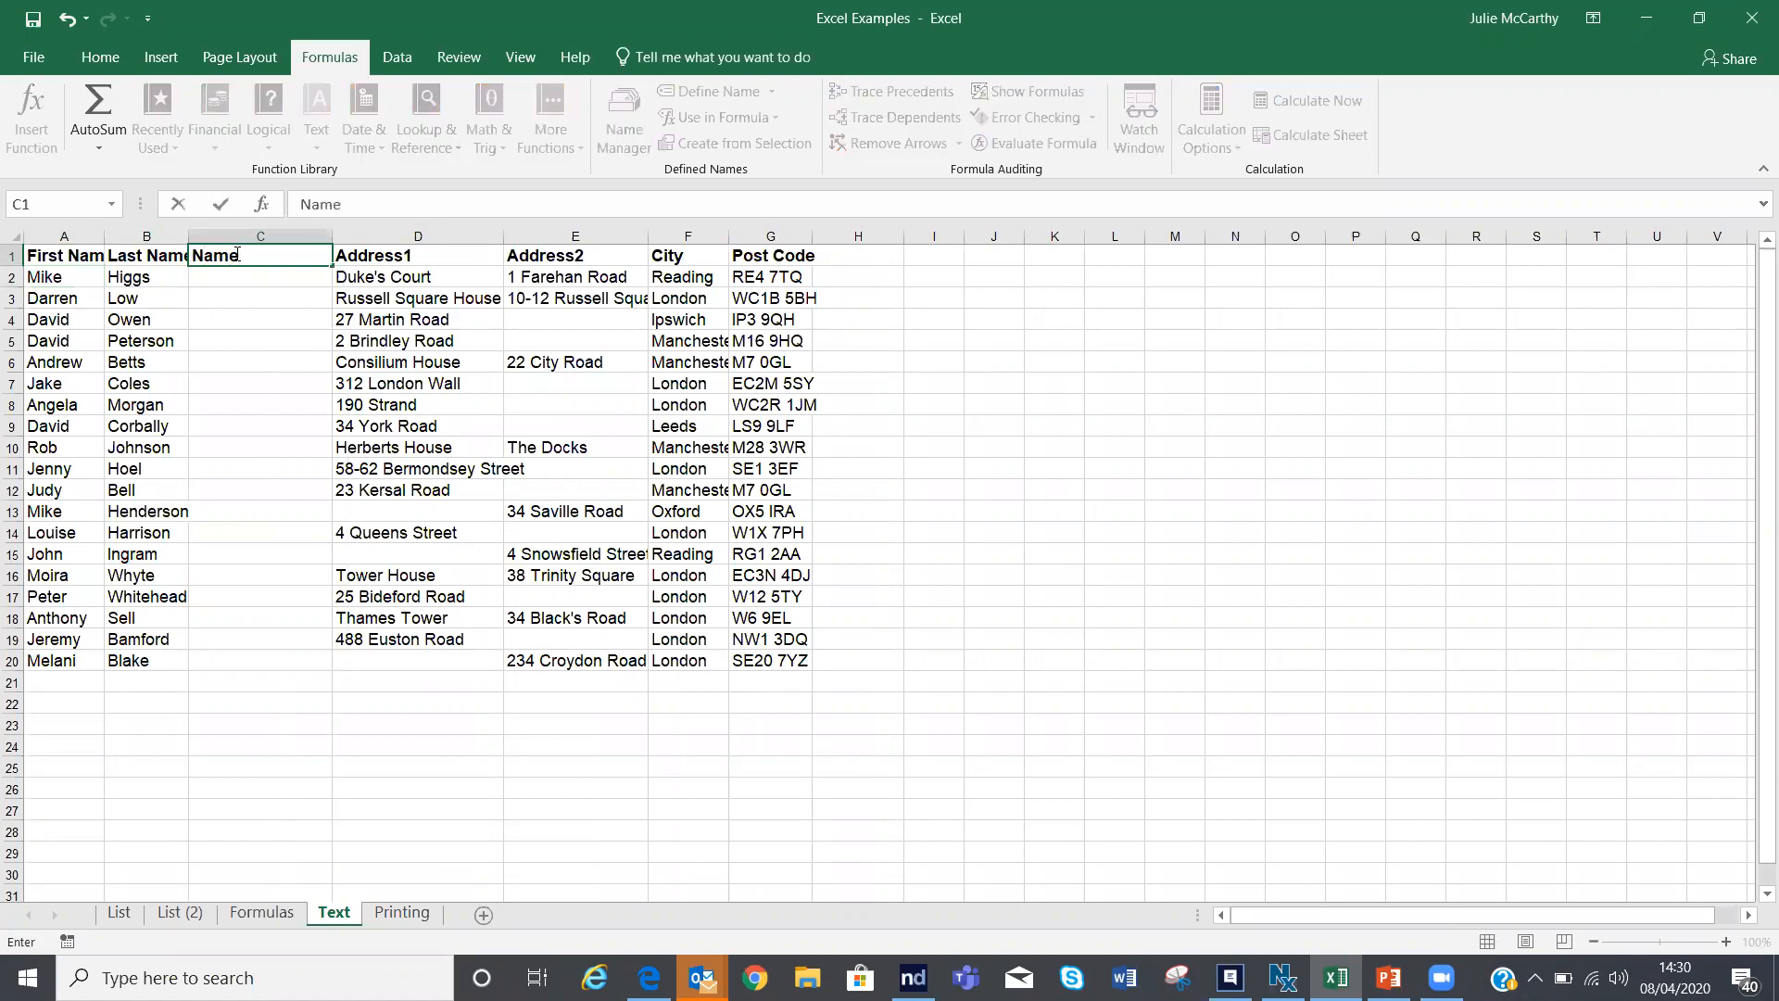
key("Return")
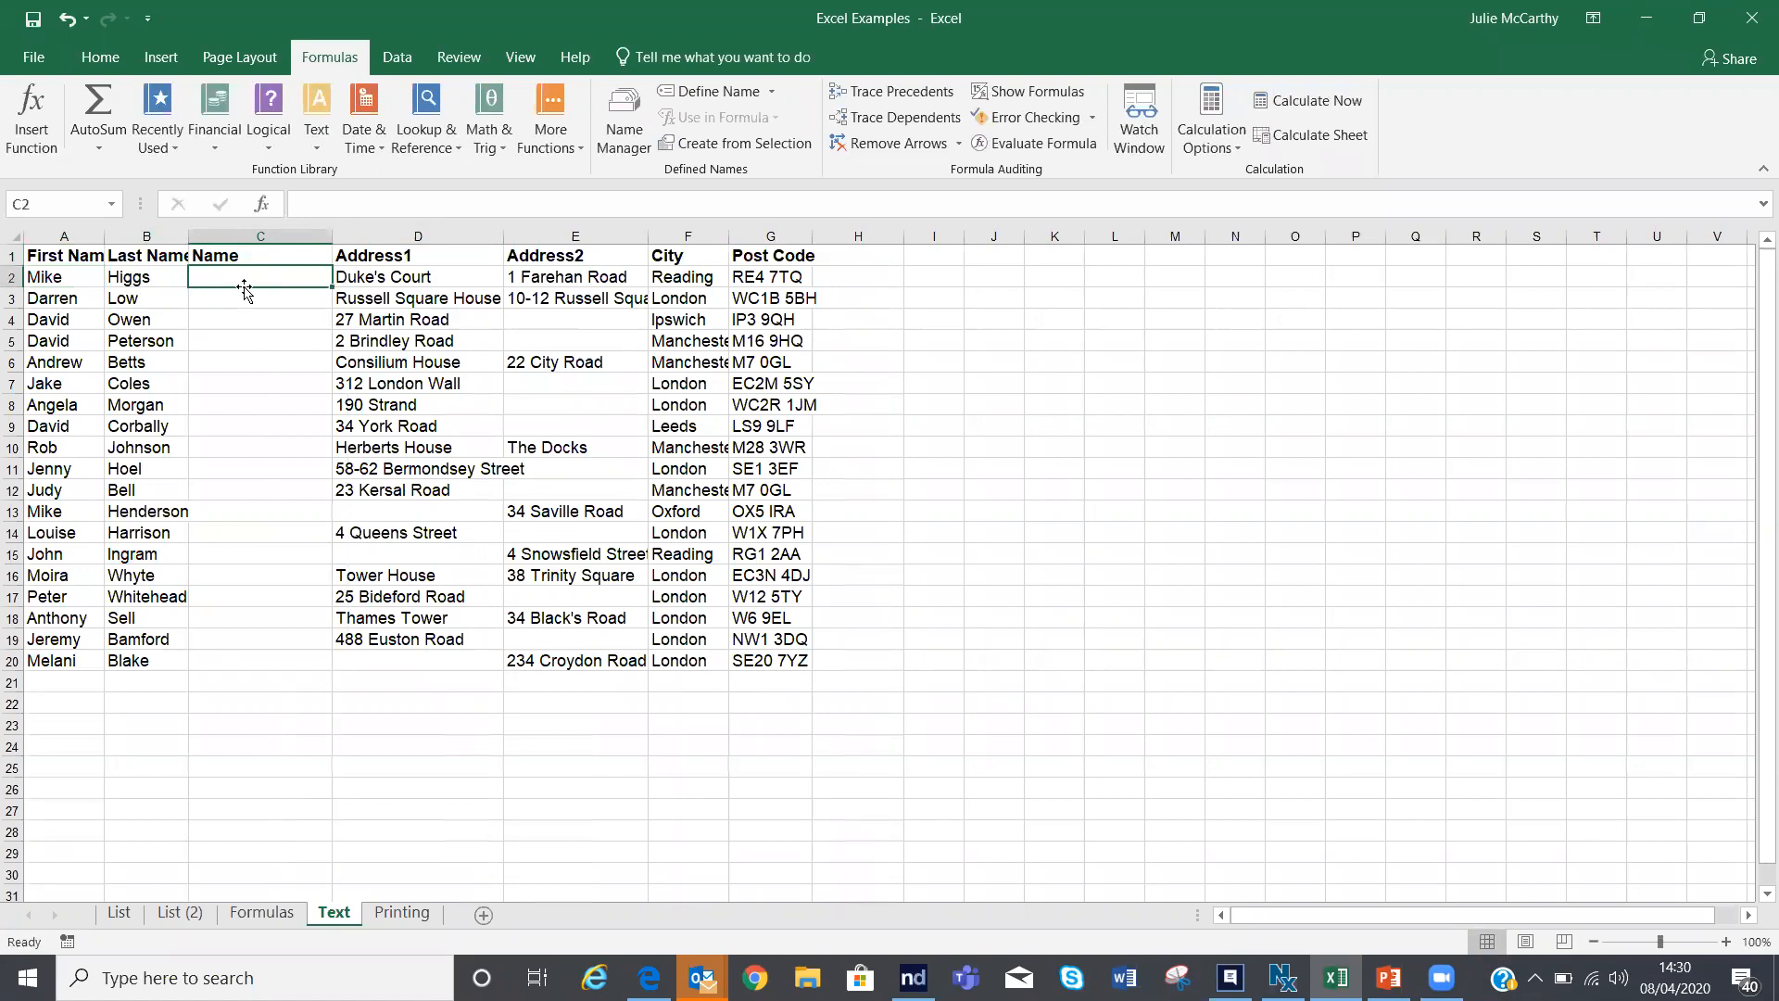
Step: Join last name B2, the separator ", " and first name A2 in C2 with CONCAT, and fill the formula down to C20
left_click(321, 128)
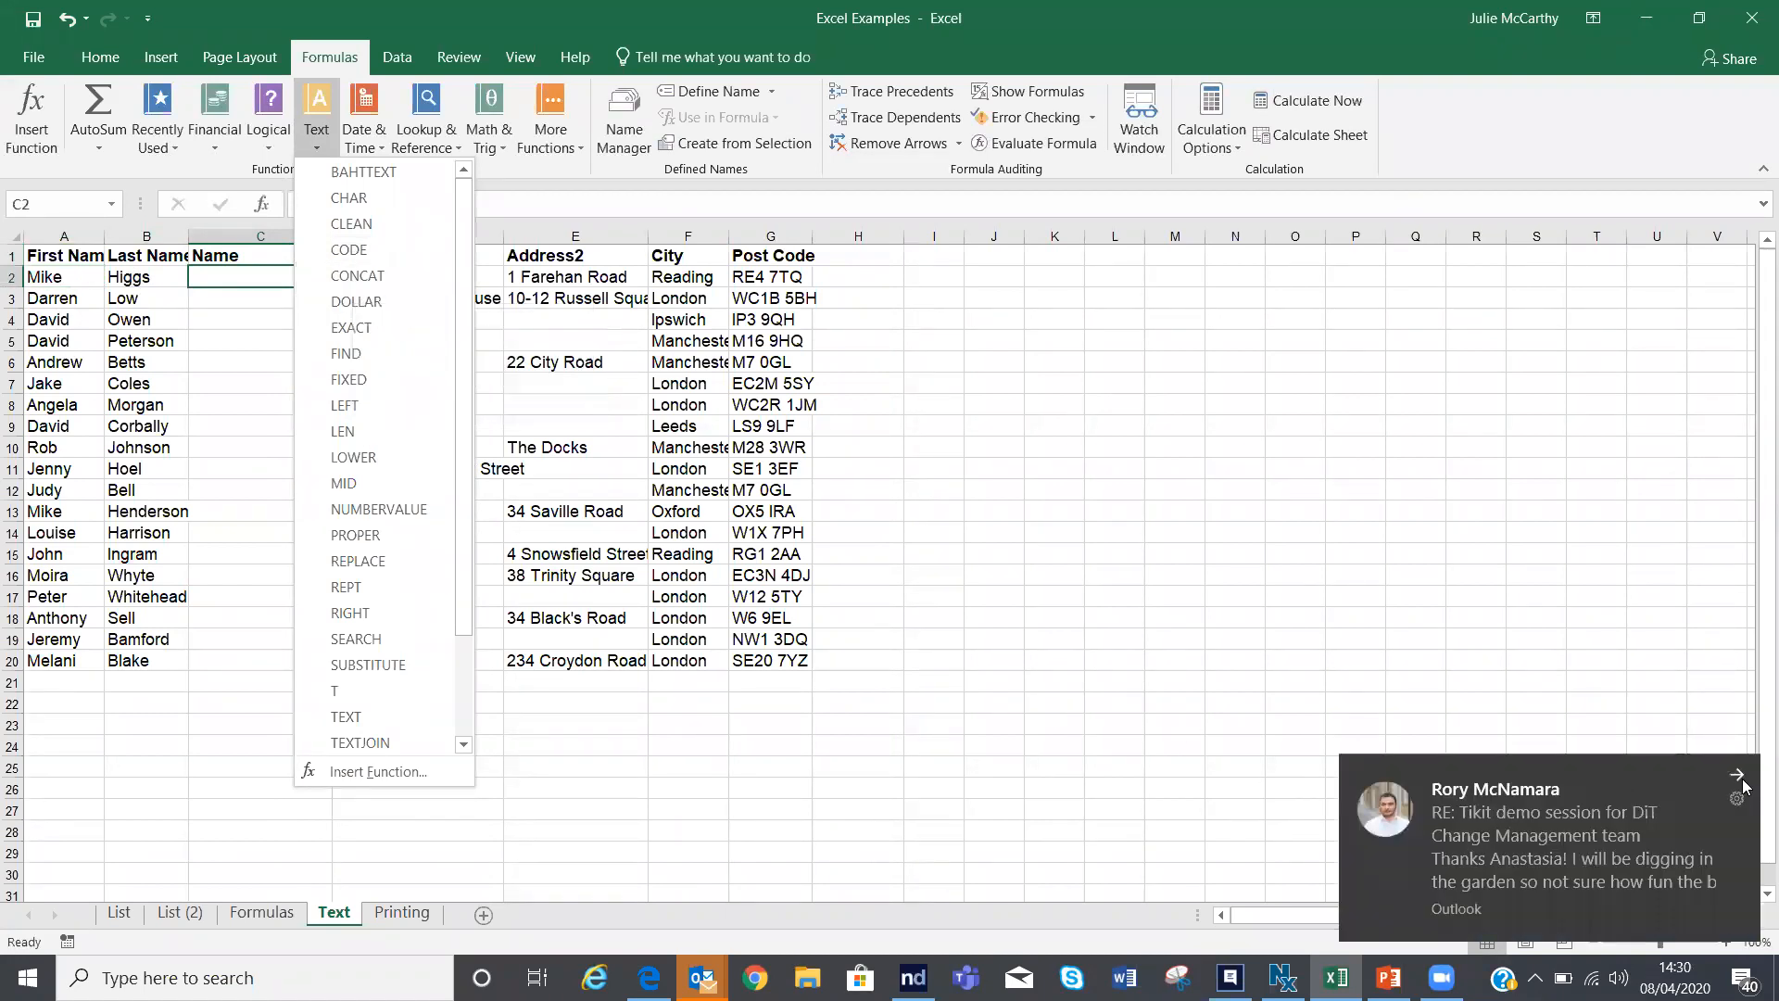
left_click(1743, 786)
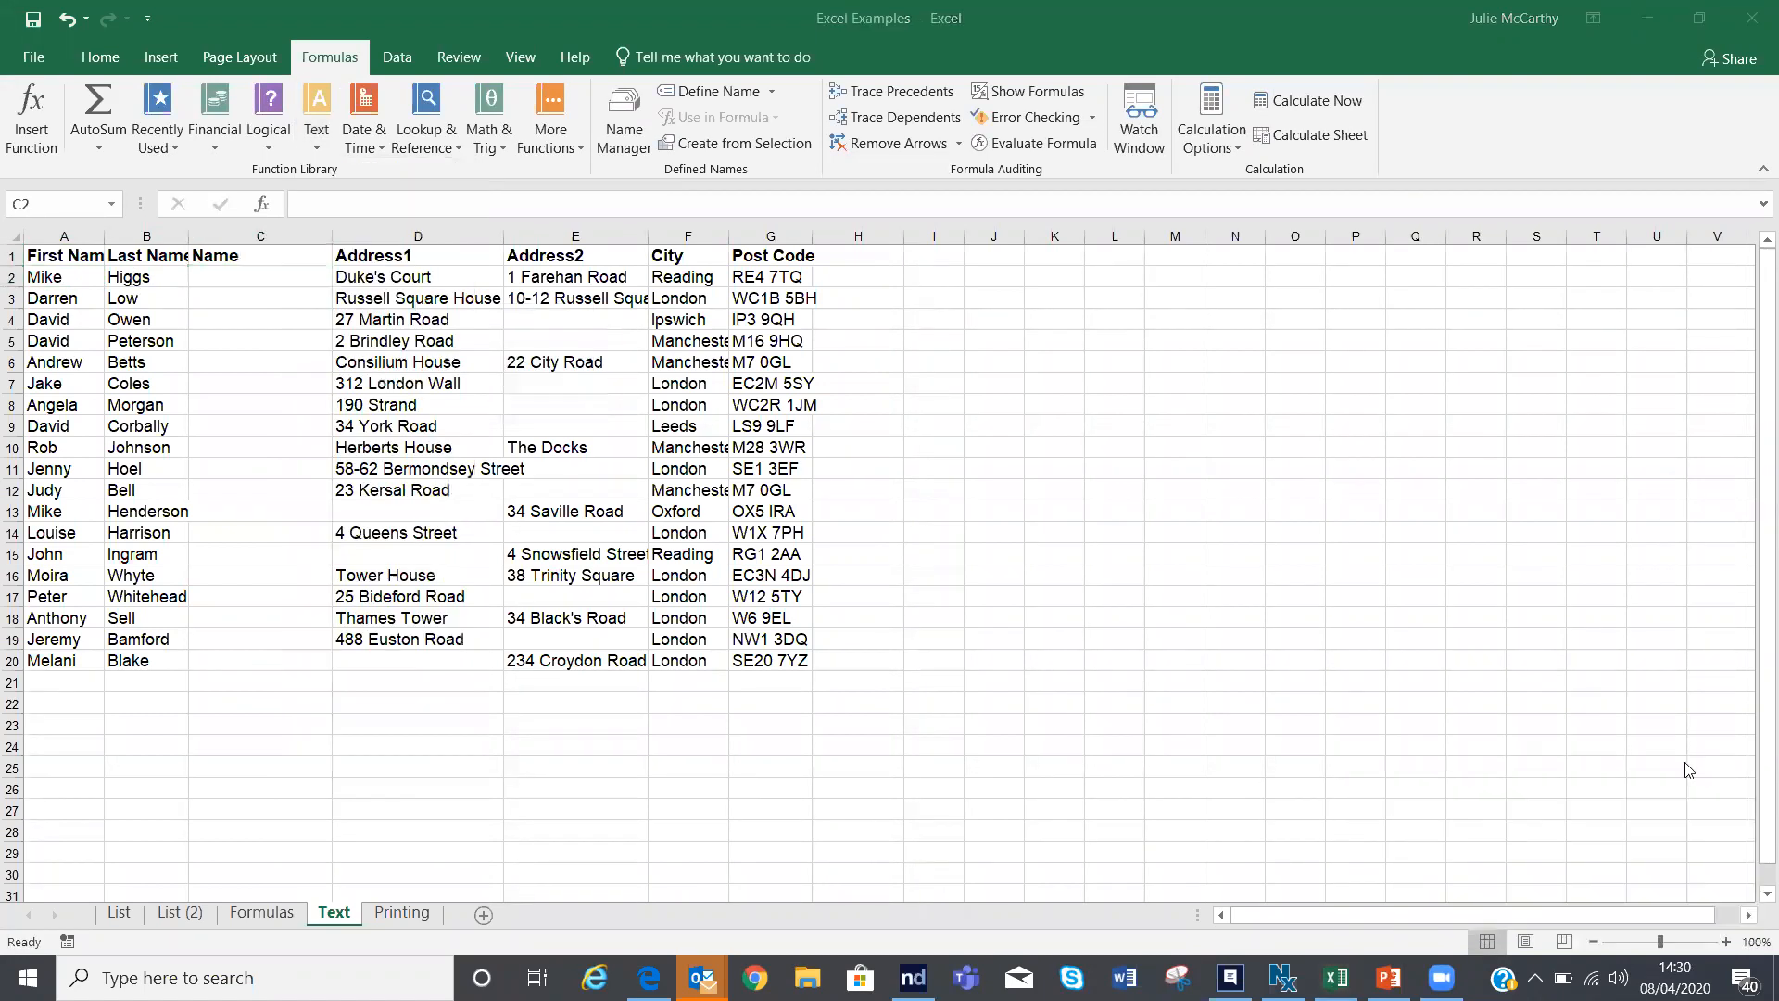
left_click(314, 139)
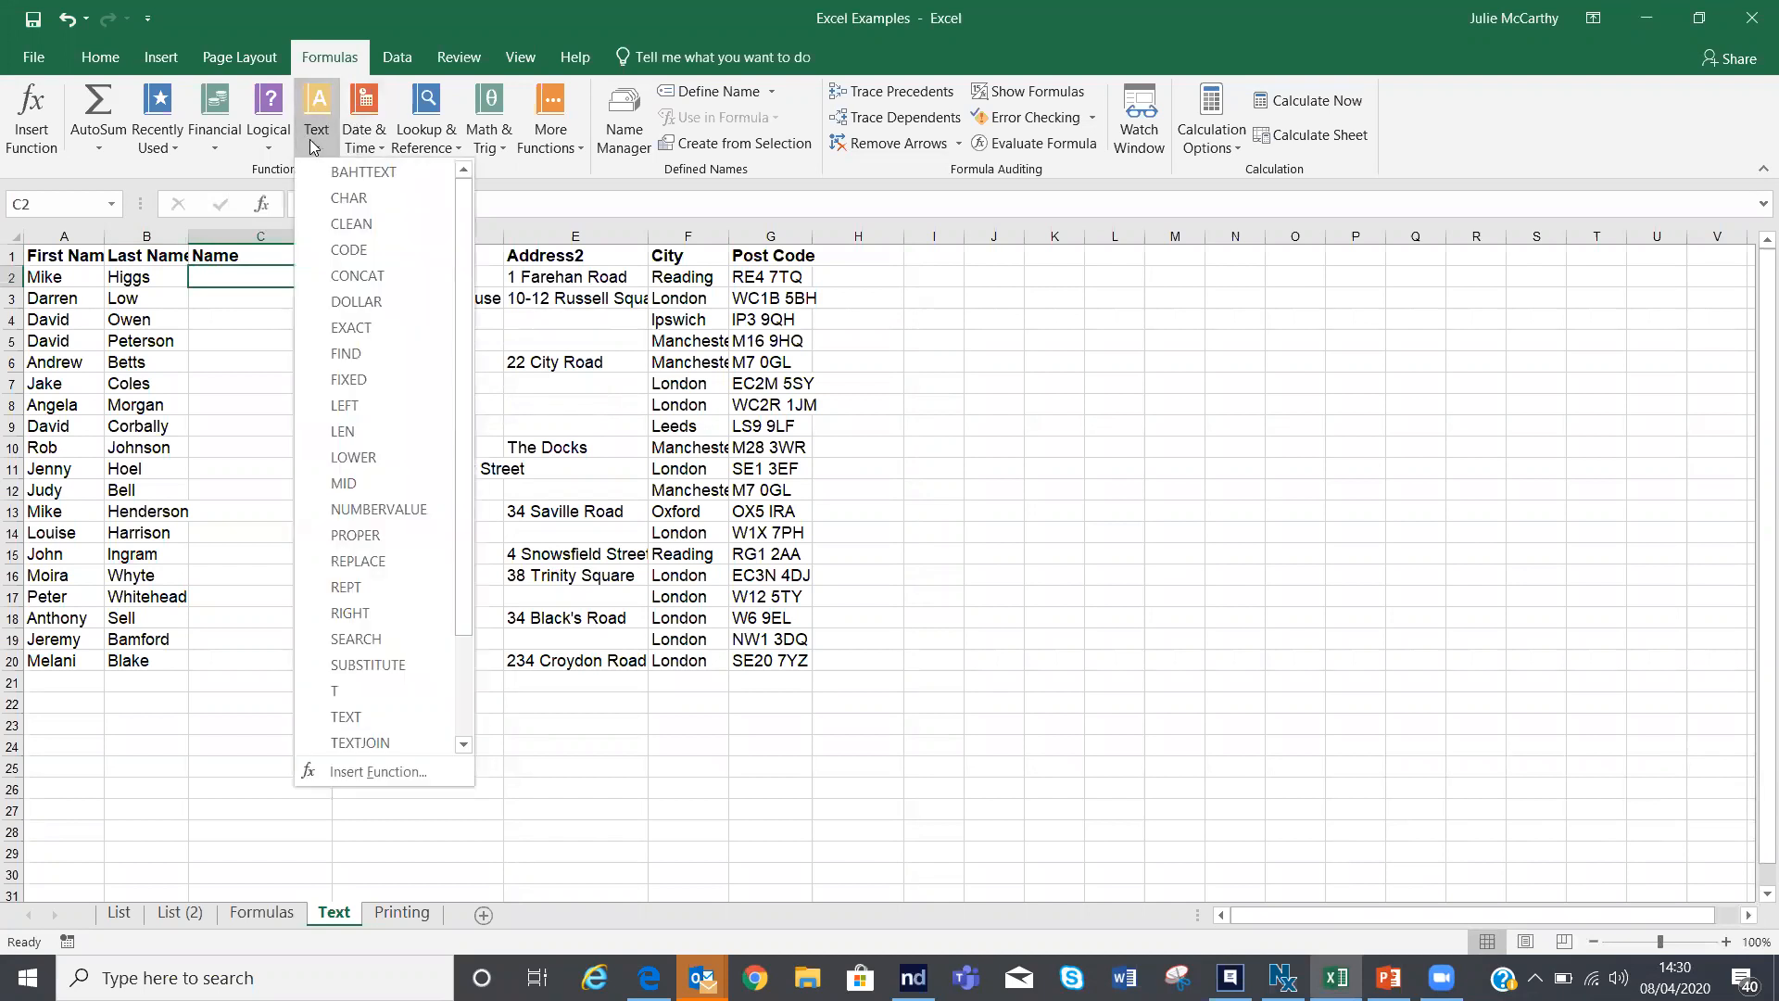
left_click(351, 278)
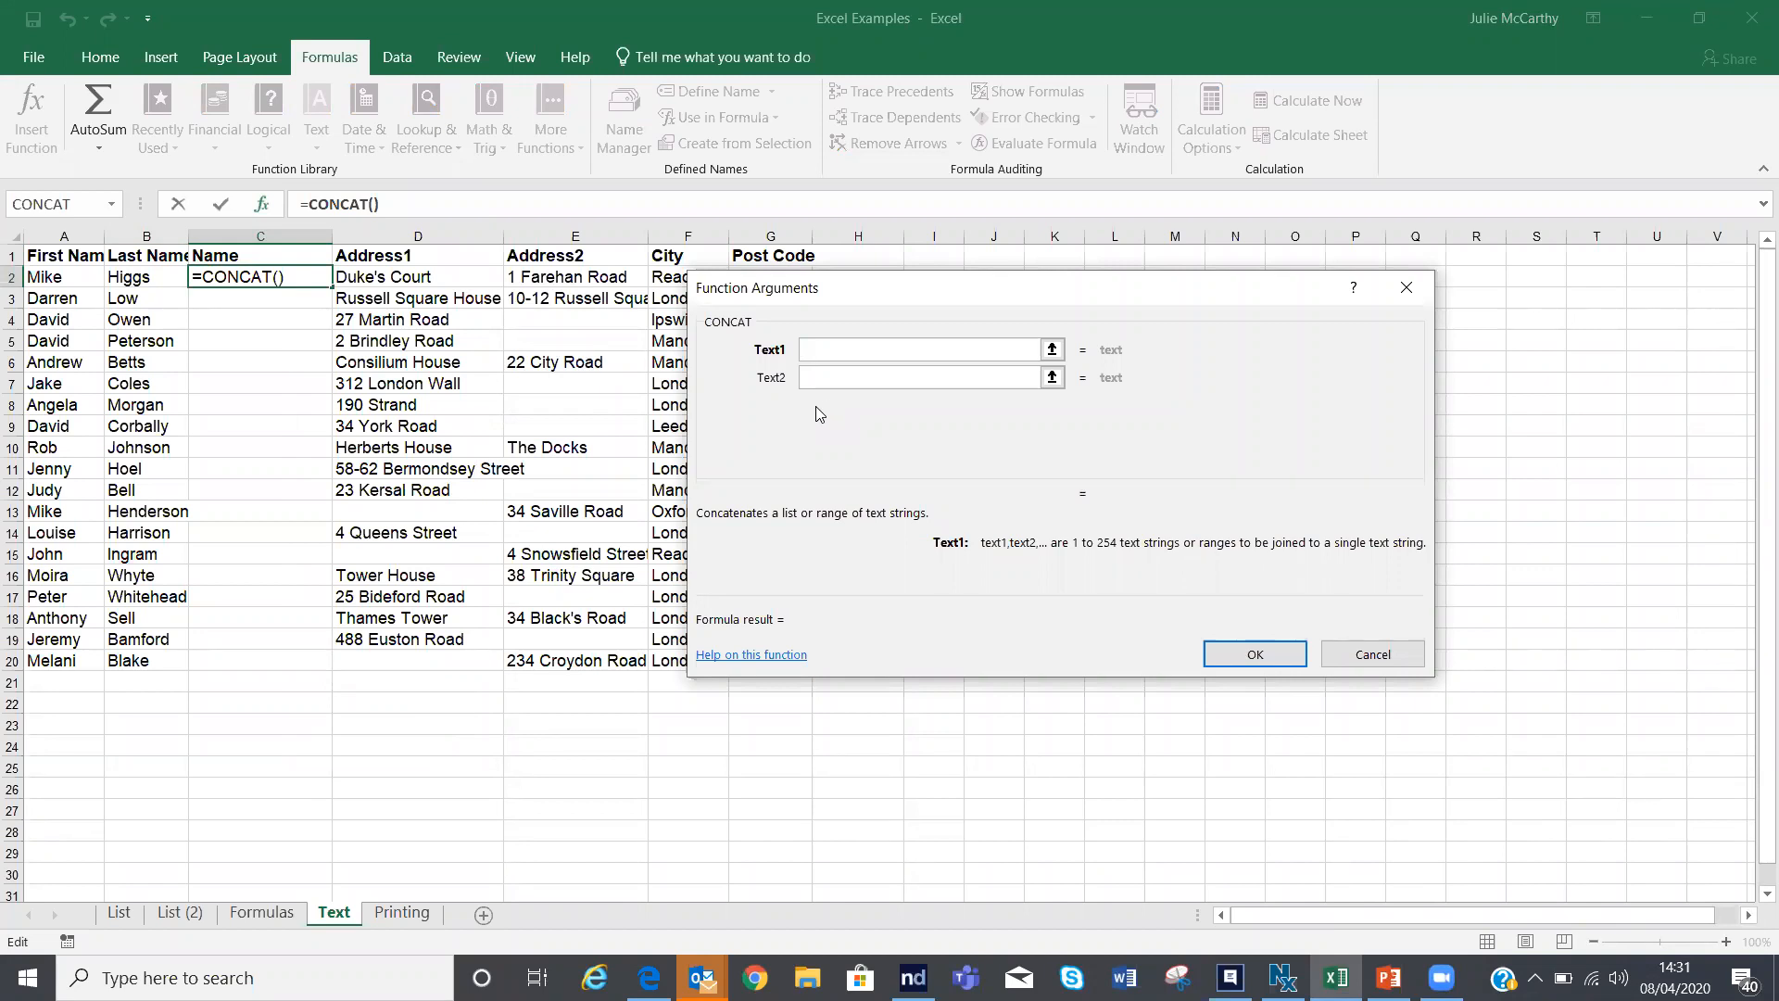
left_click(132, 278)
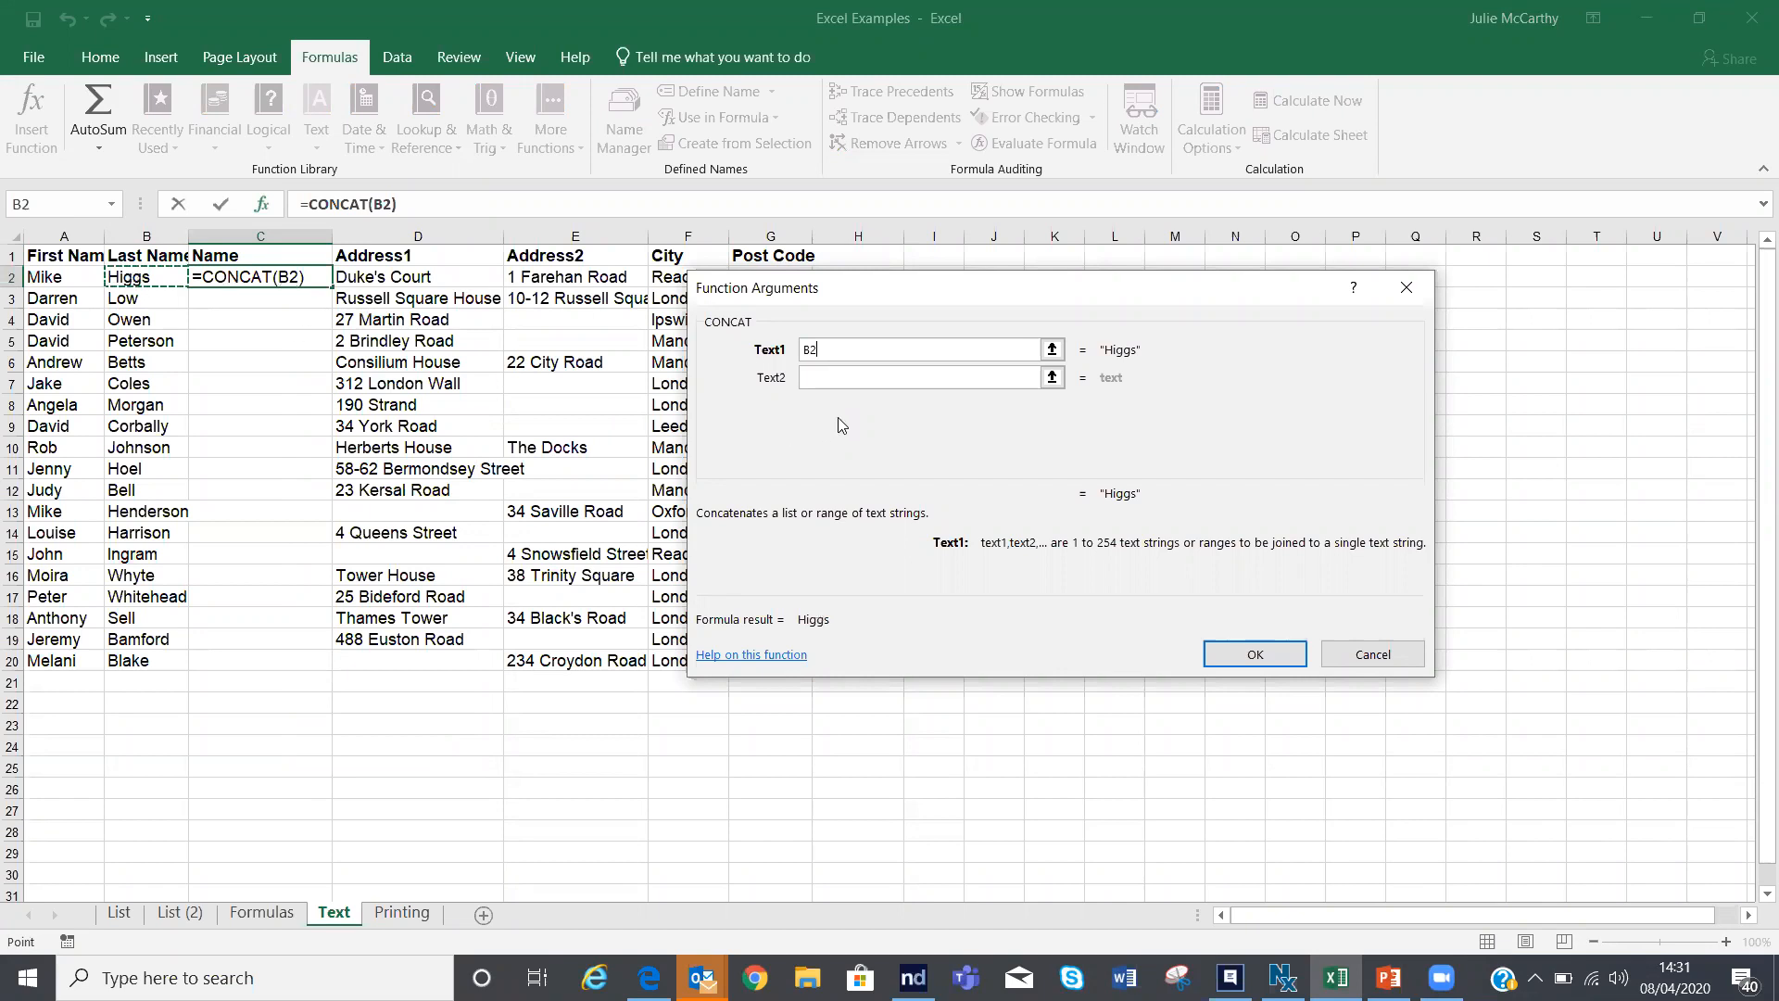
left_click(811, 376)
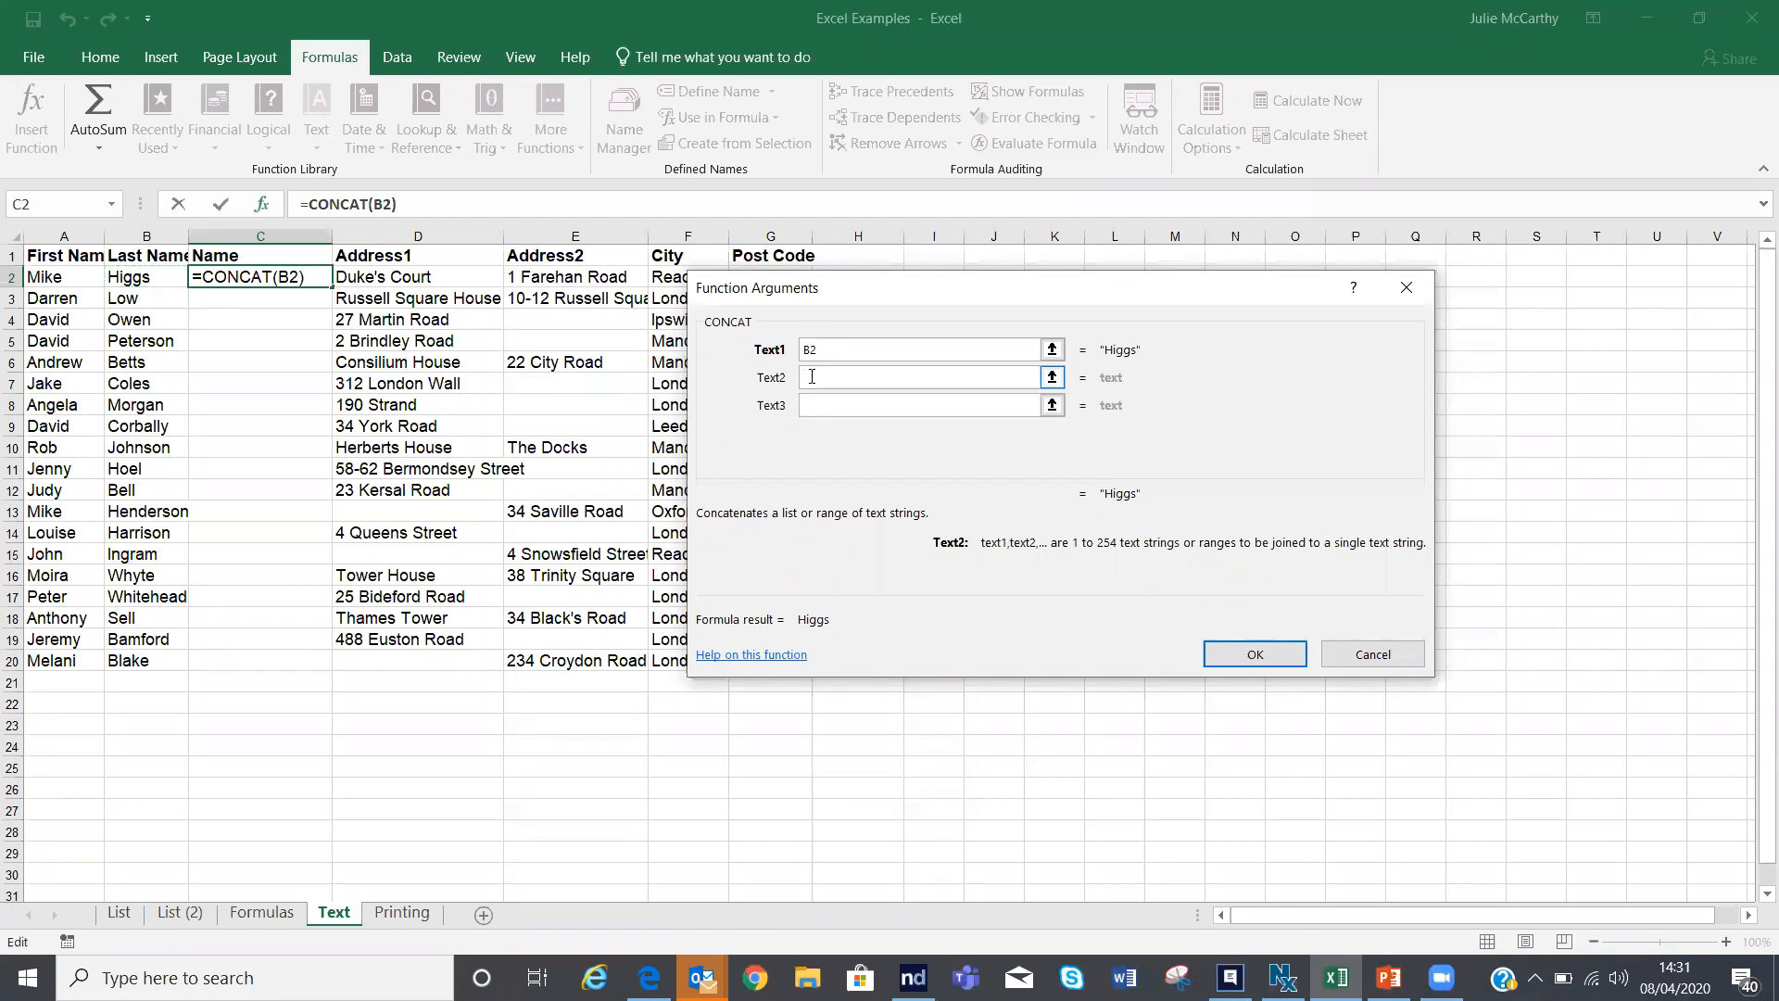
type(",")
left_click(812, 402)
type("A2")
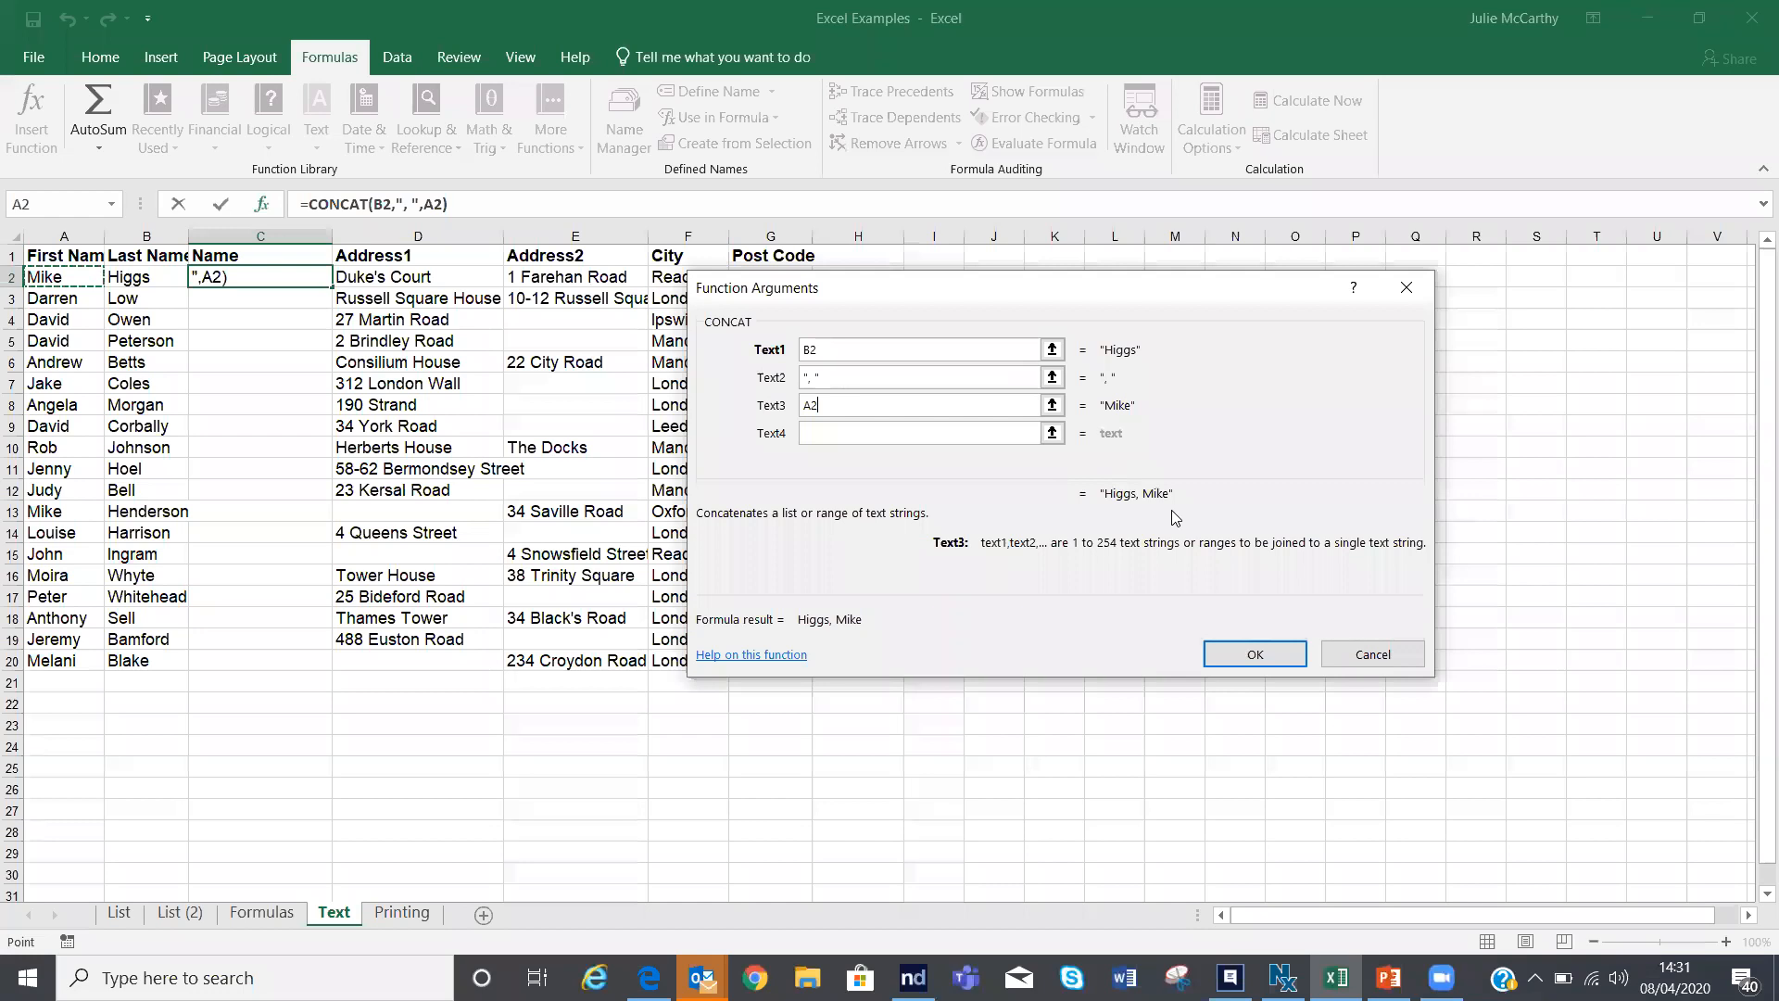
left_click(1212, 658)
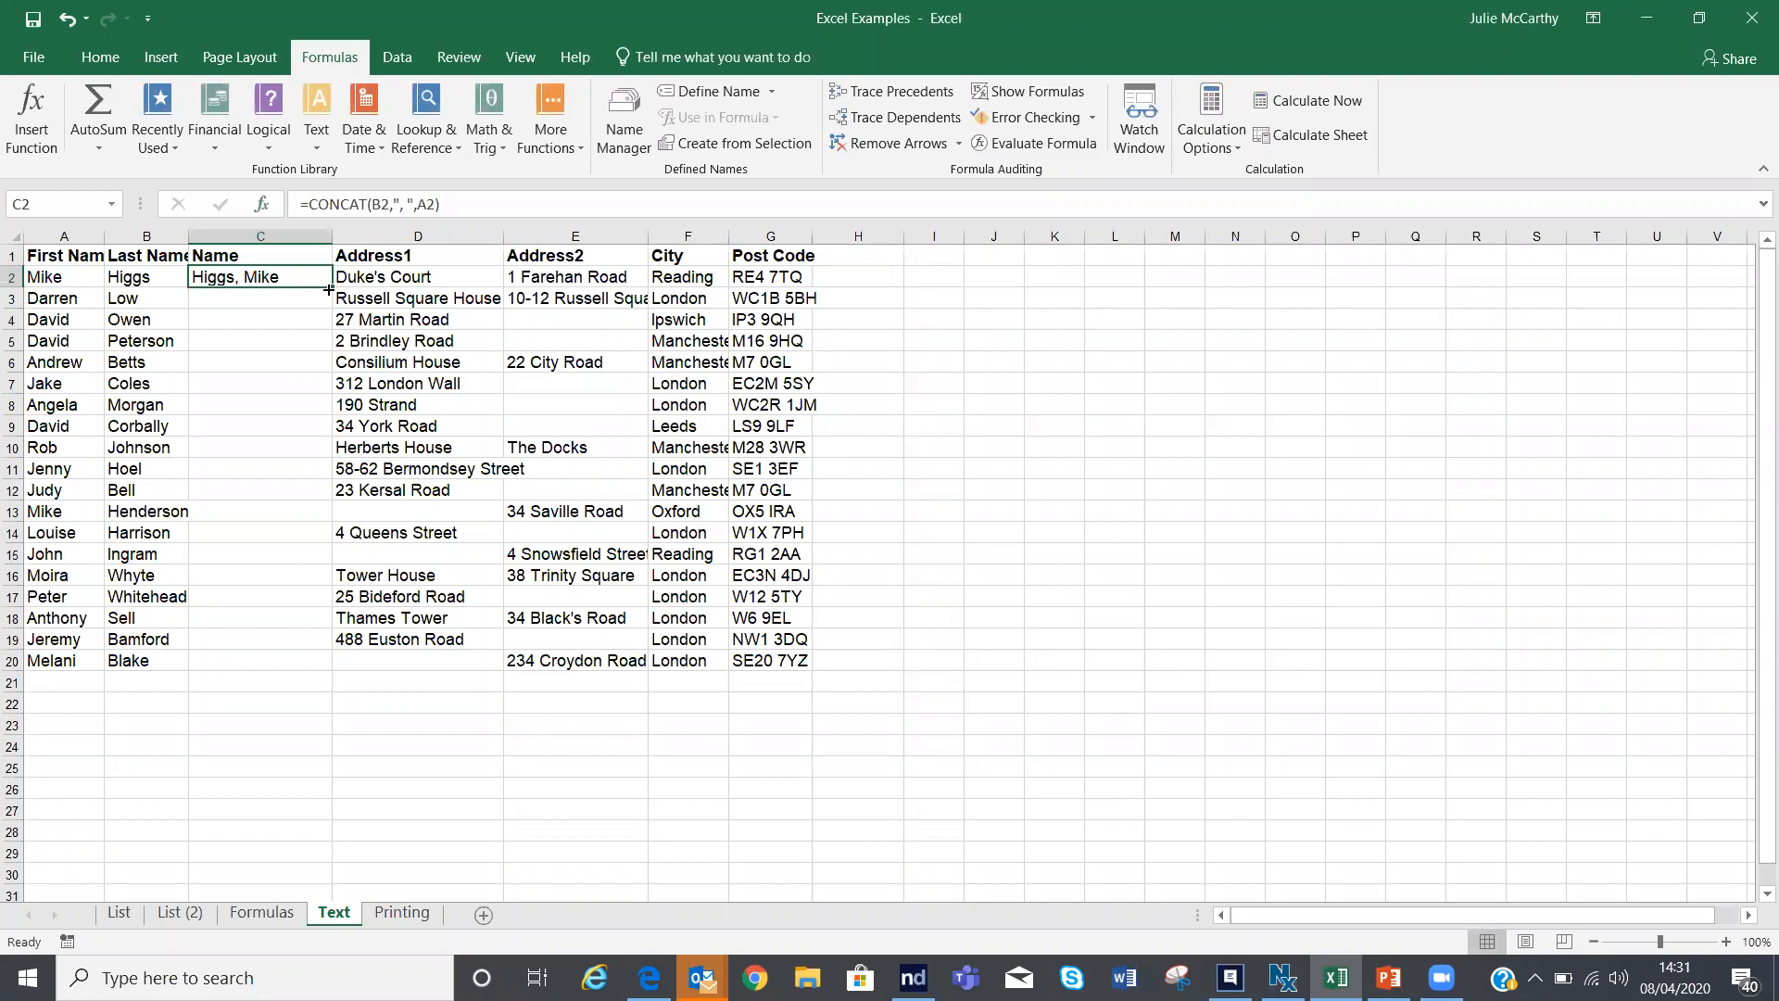
double_click(330, 289)
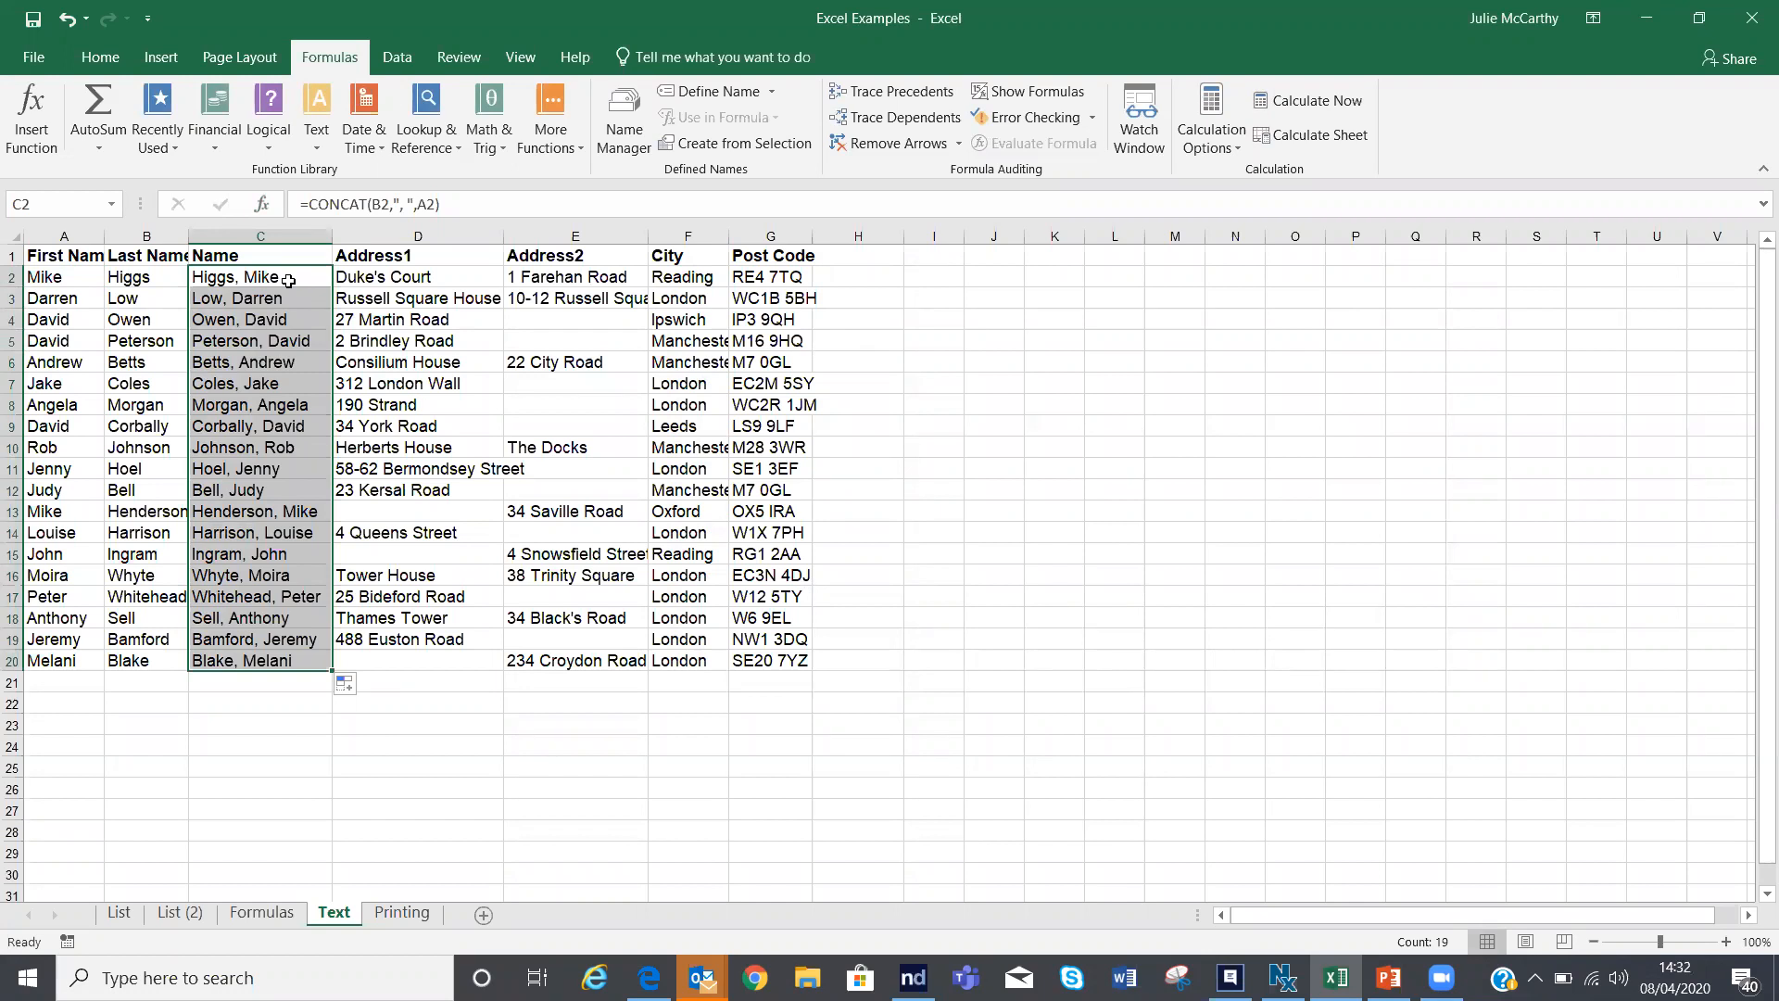
Step: Replace the CONCAT formulas in C2:C20 with their plain values and spot-check several of the cells
right_click(288, 281)
left_click(344, 319)
right_click(290, 275)
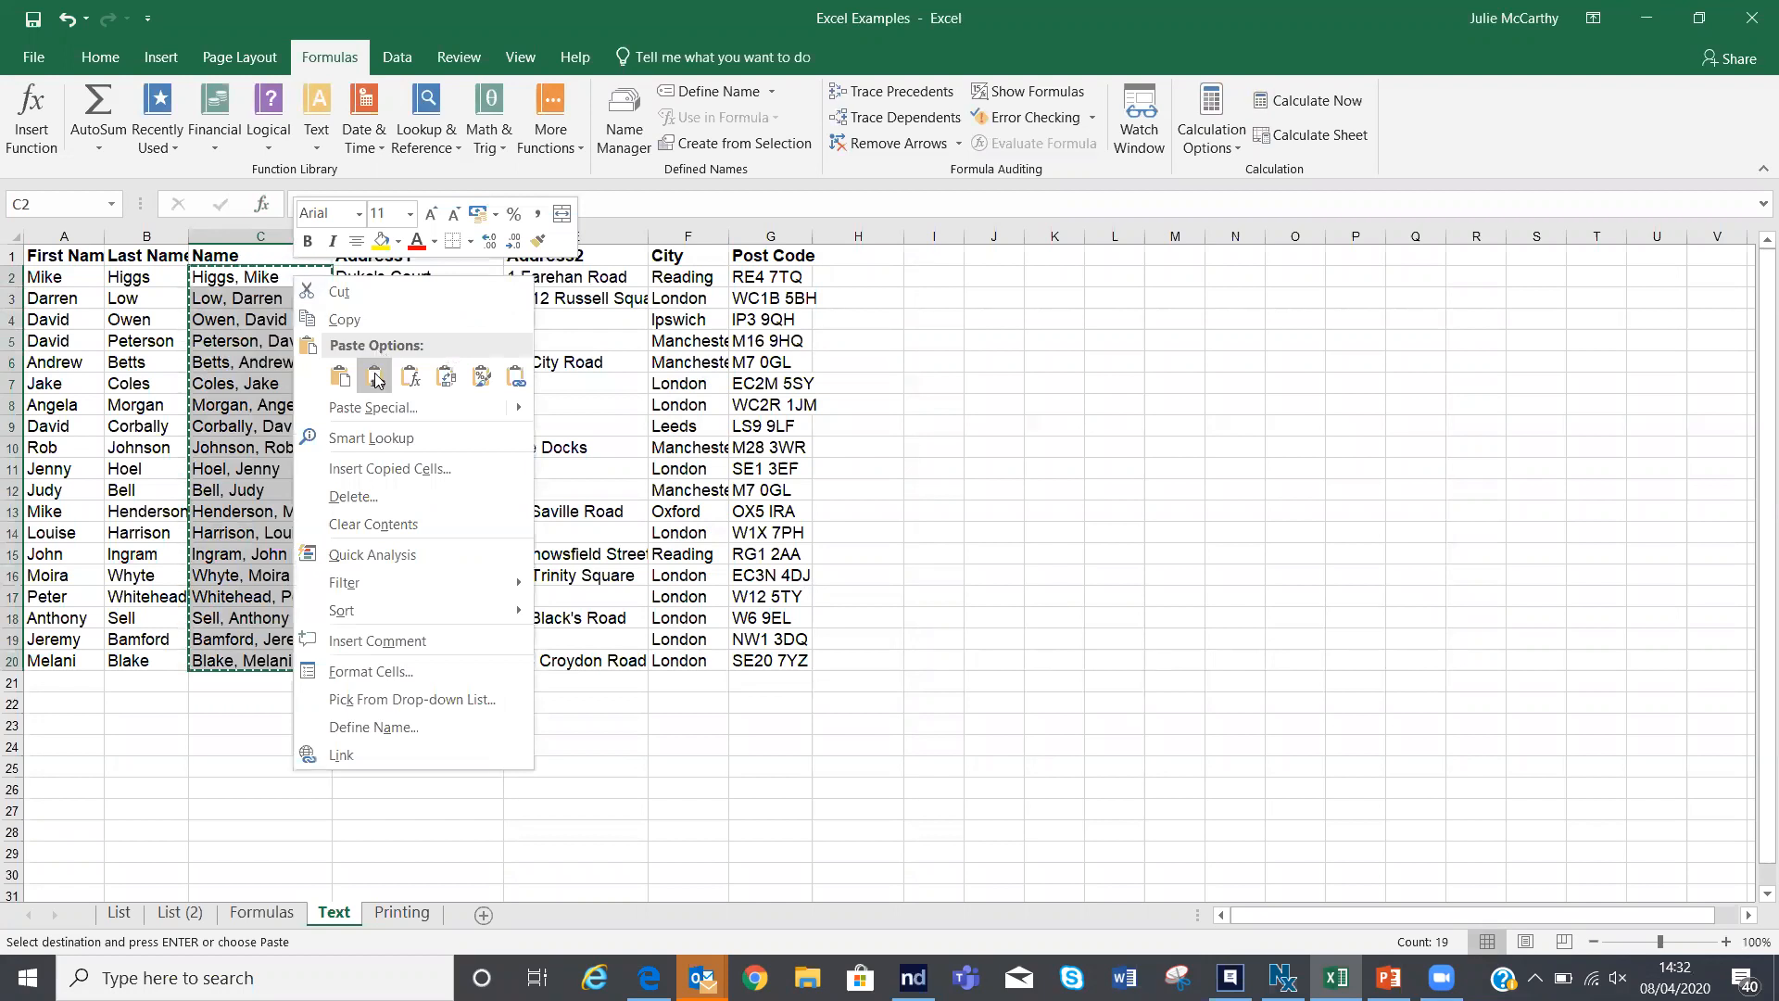
left_click(375, 378)
left_click(252, 320)
left_click(232, 447)
left_click(269, 490)
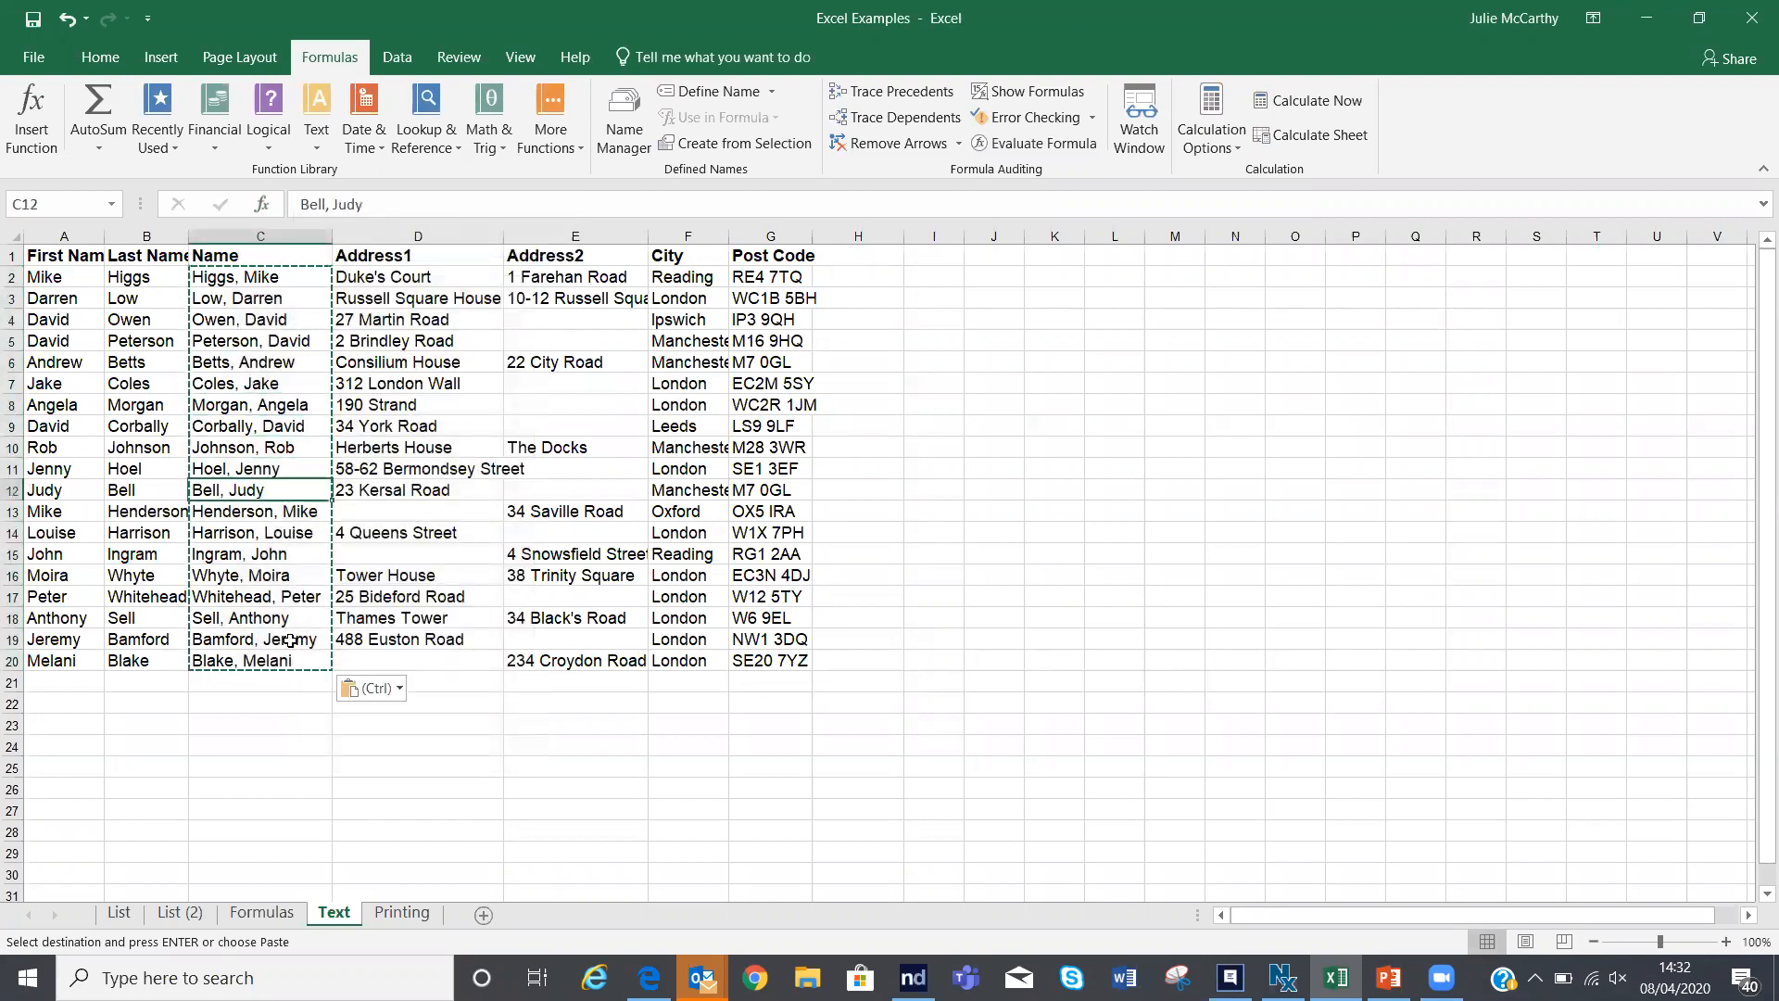
key("Escape")
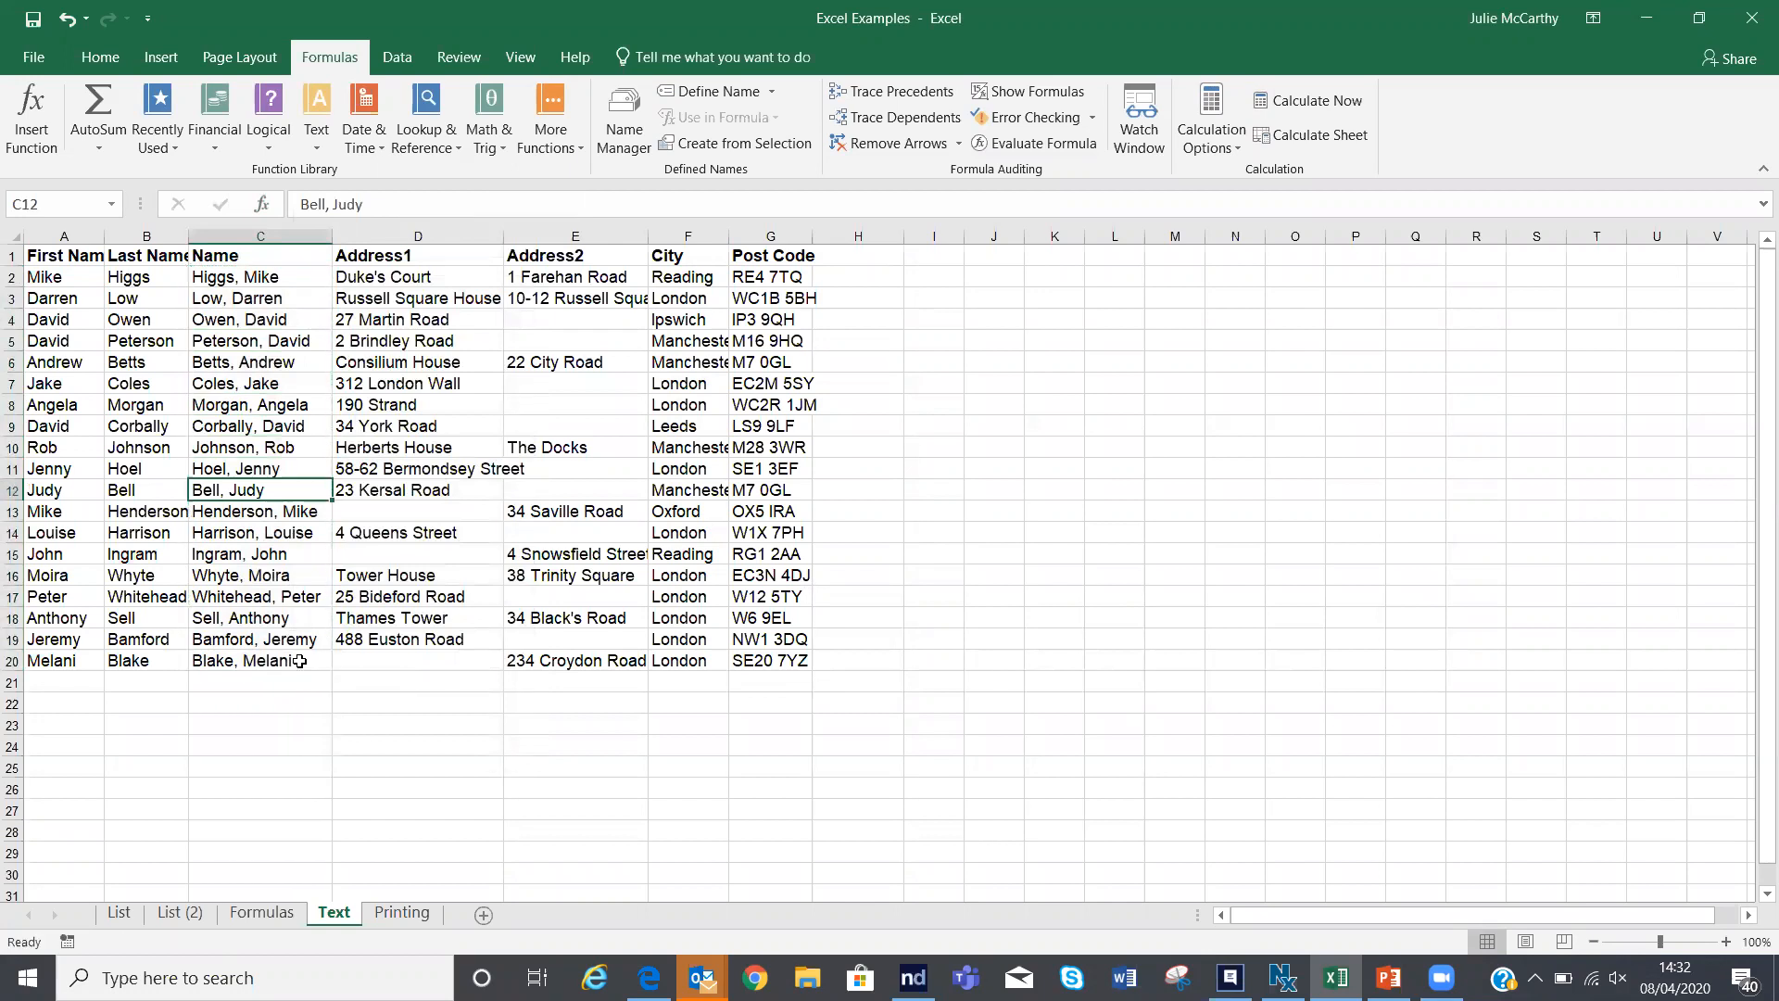
left_click(319, 147)
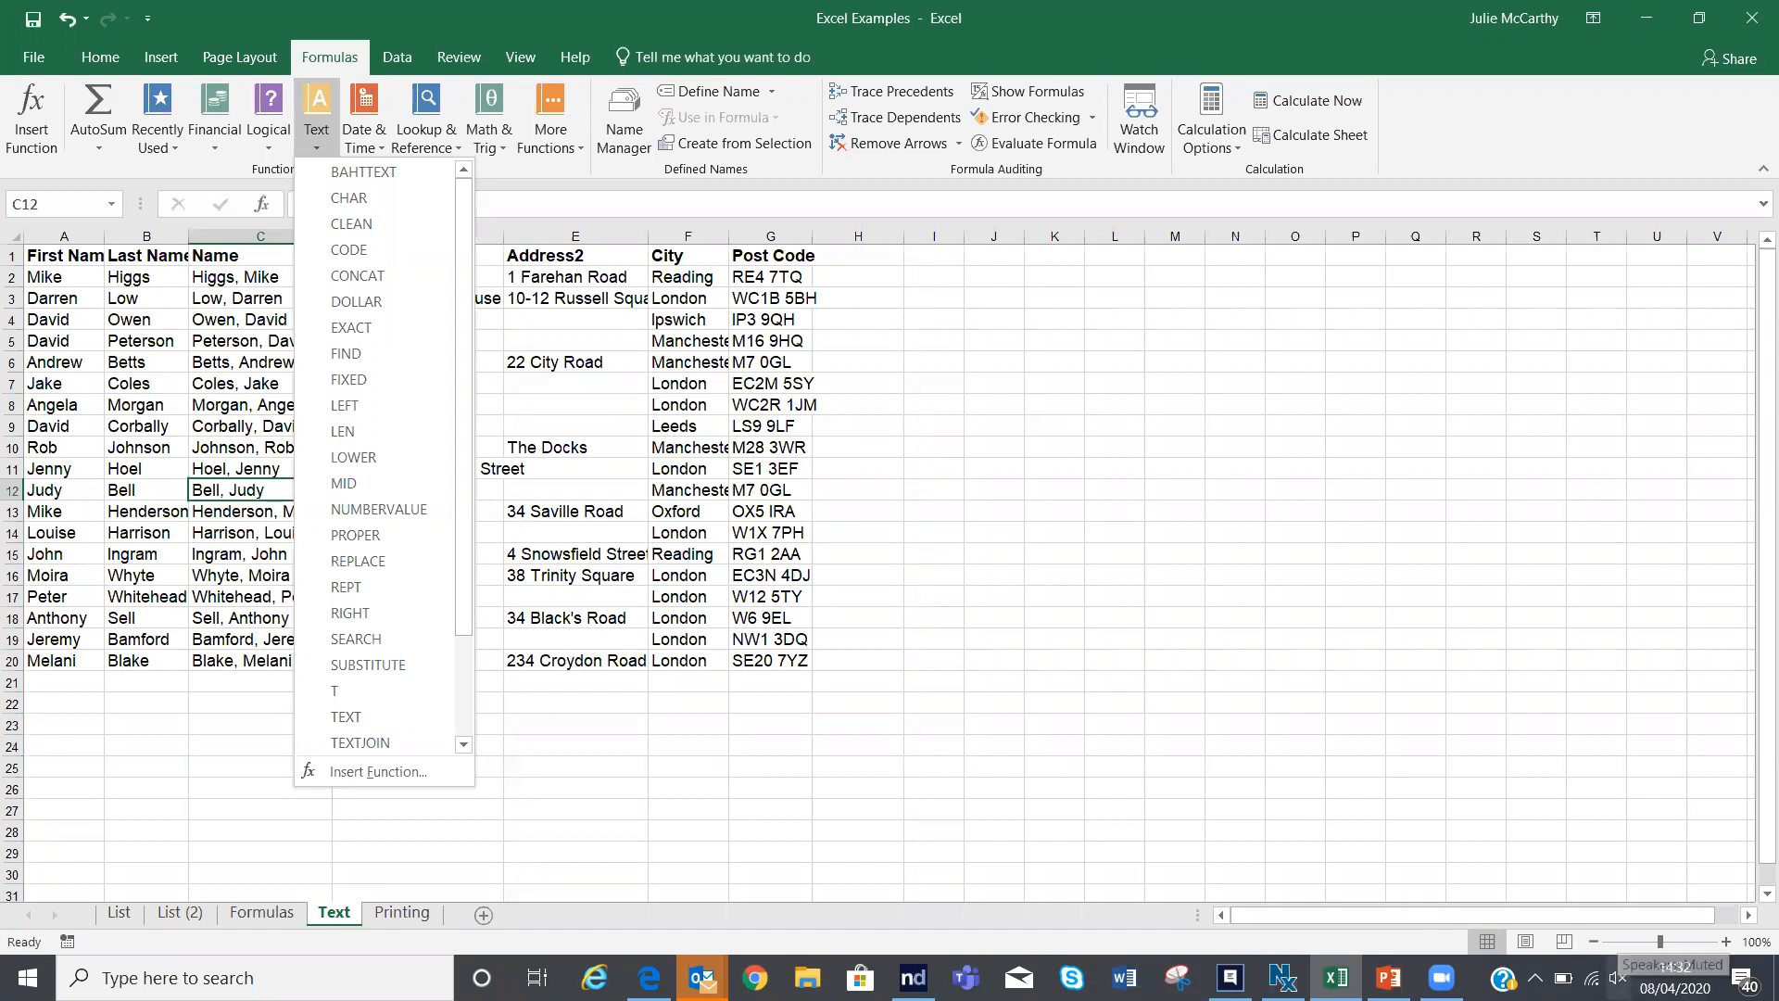
left_click(1618, 977)
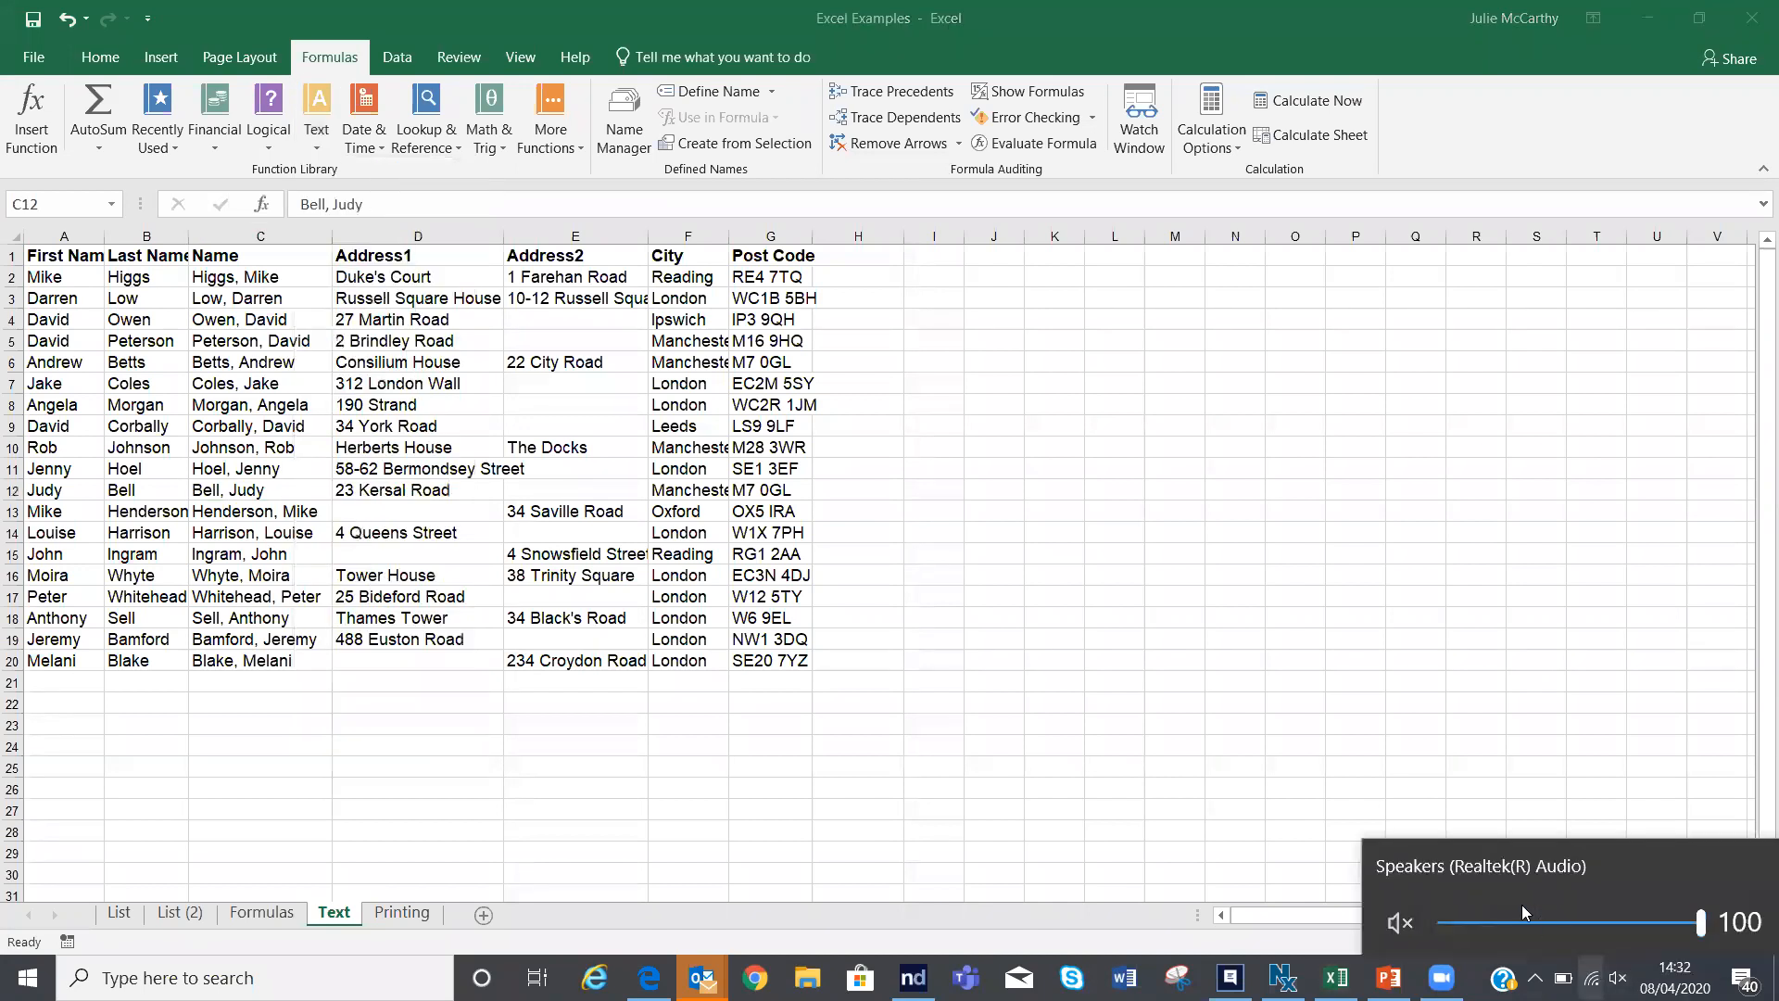
left_click(1170, 832)
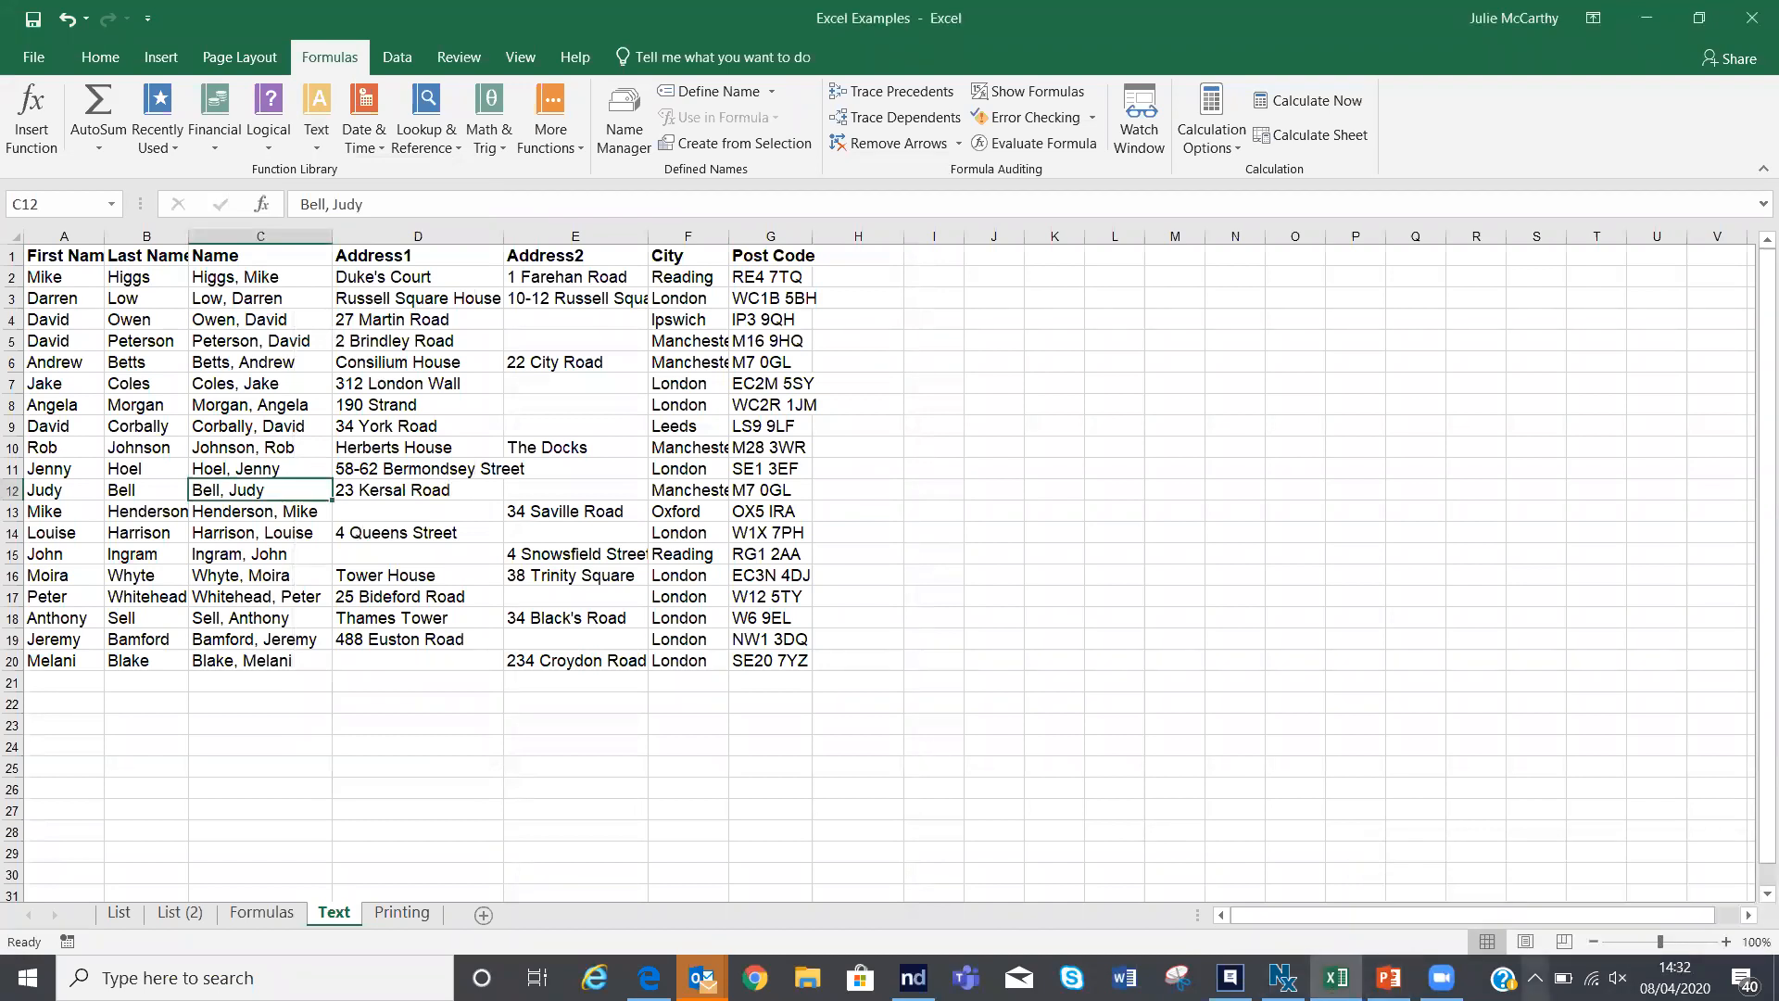
left_click(1619, 980)
right_click(1618, 979)
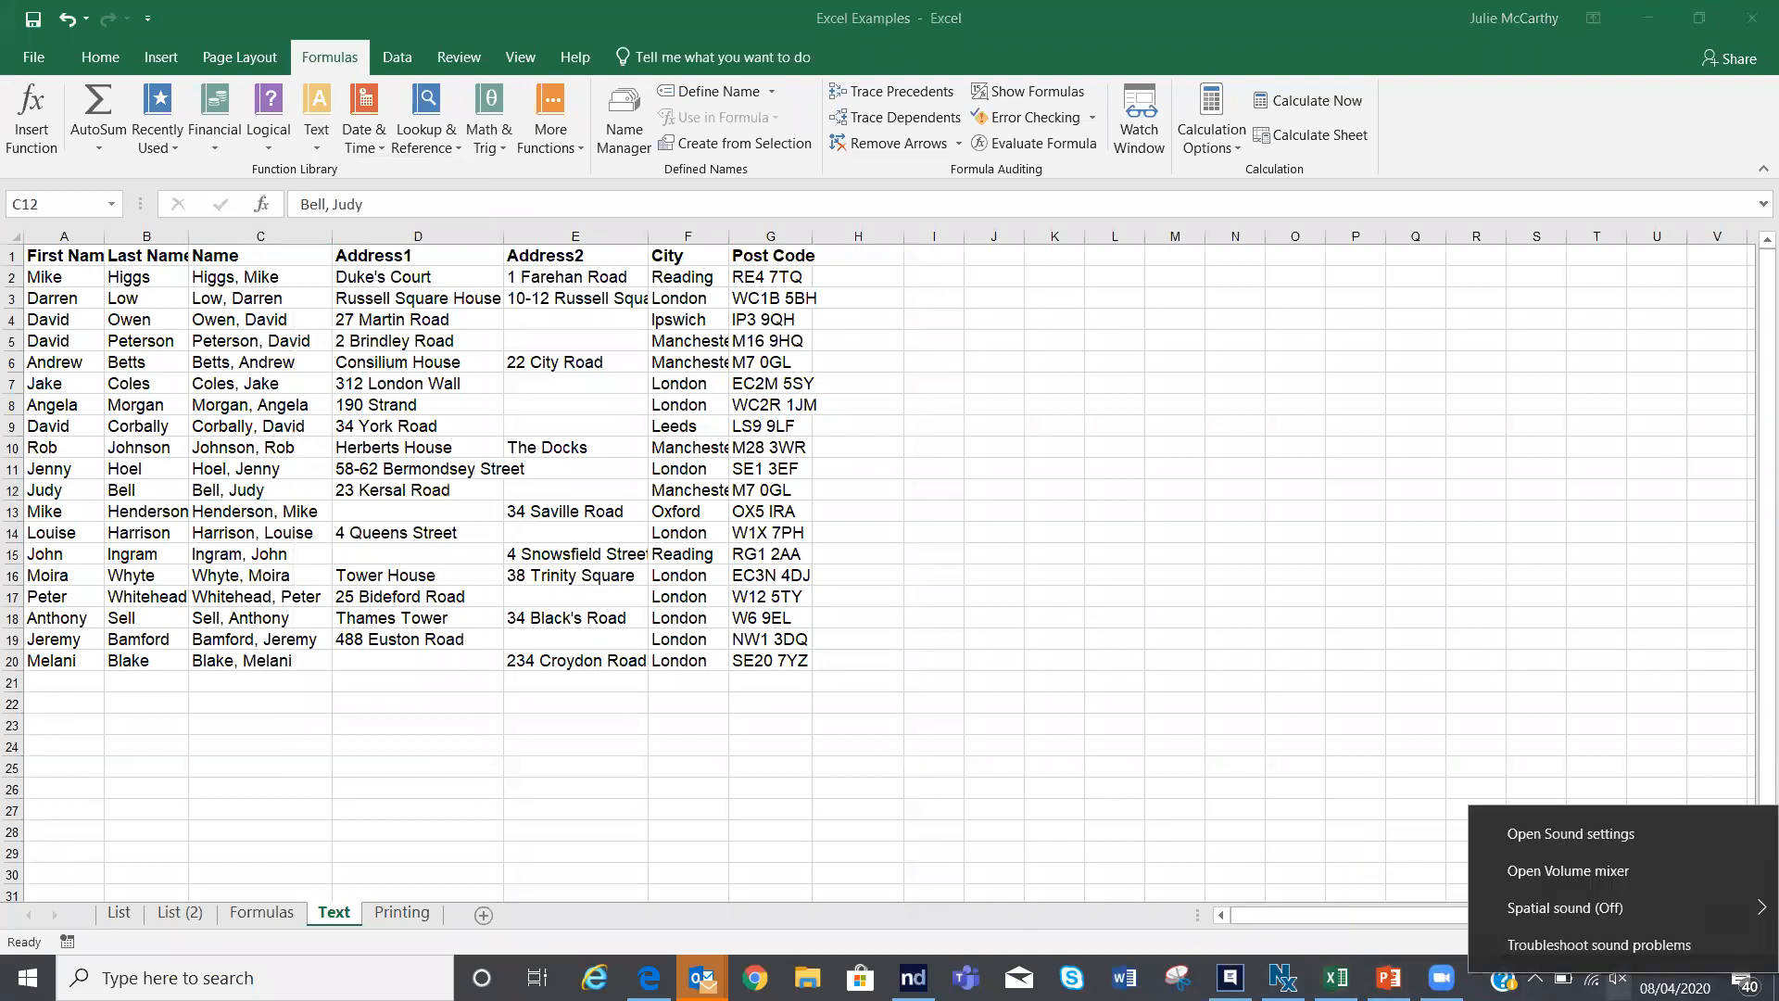
left_click(1551, 836)
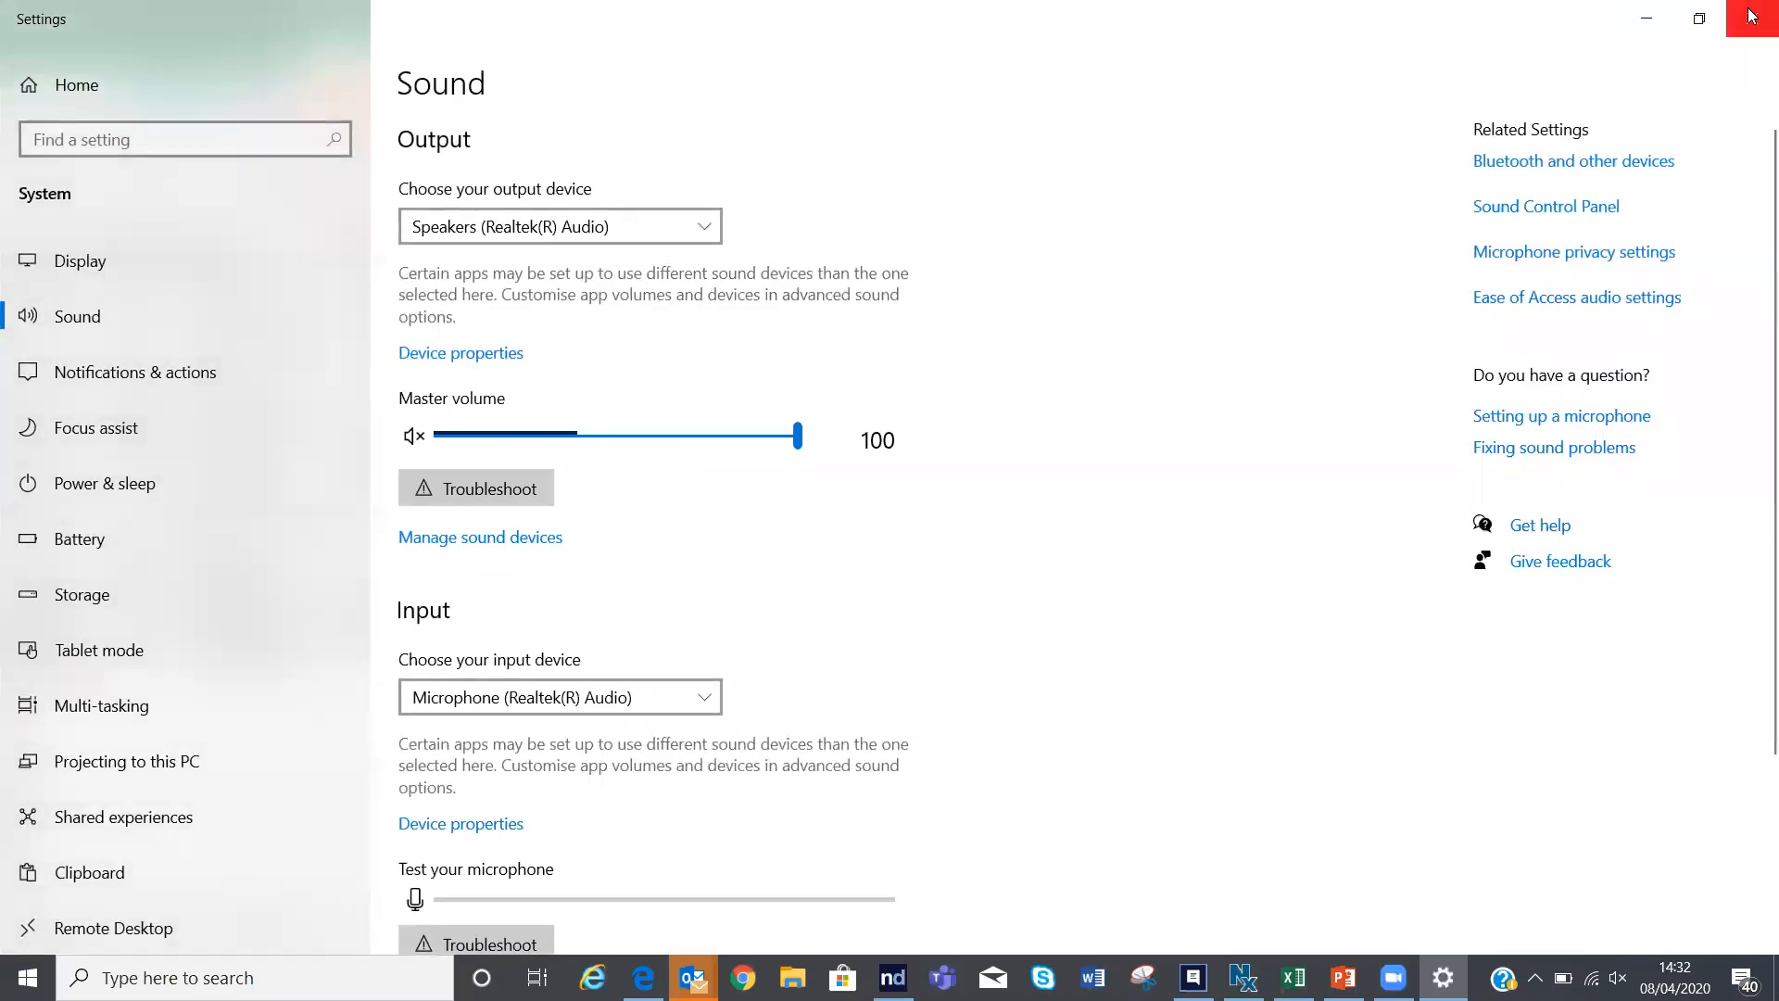
left_click(1751, 19)
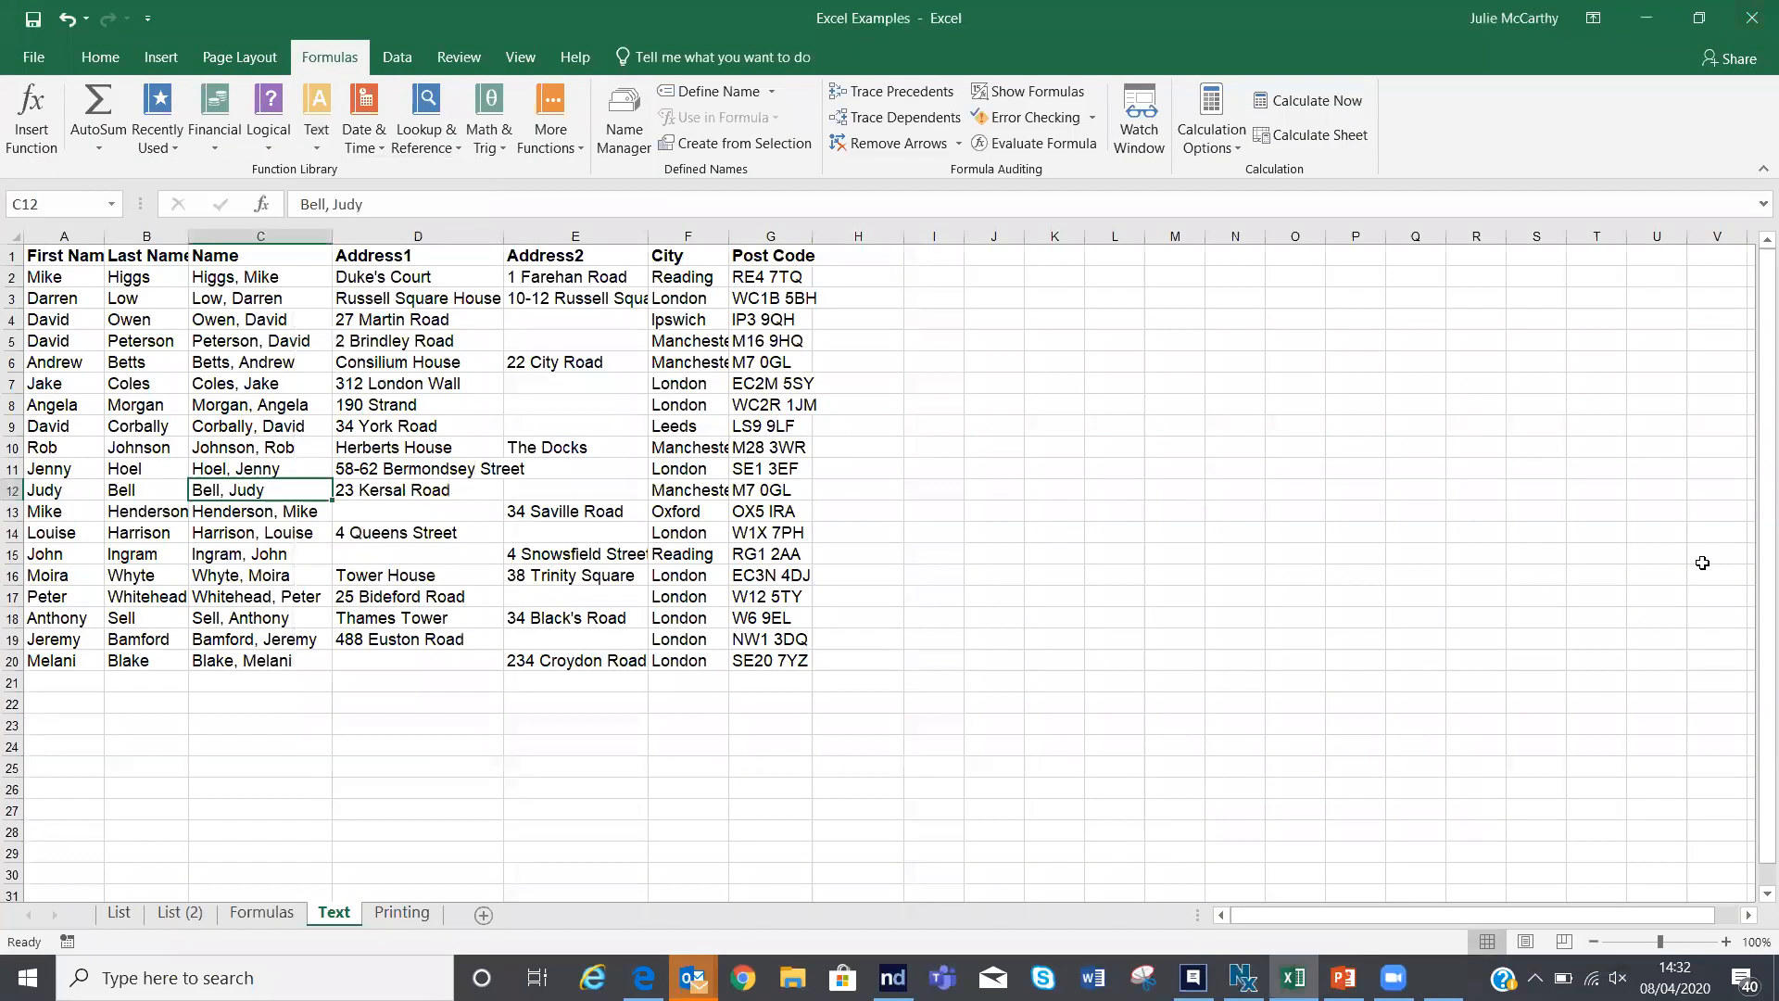
right_click(1618, 978)
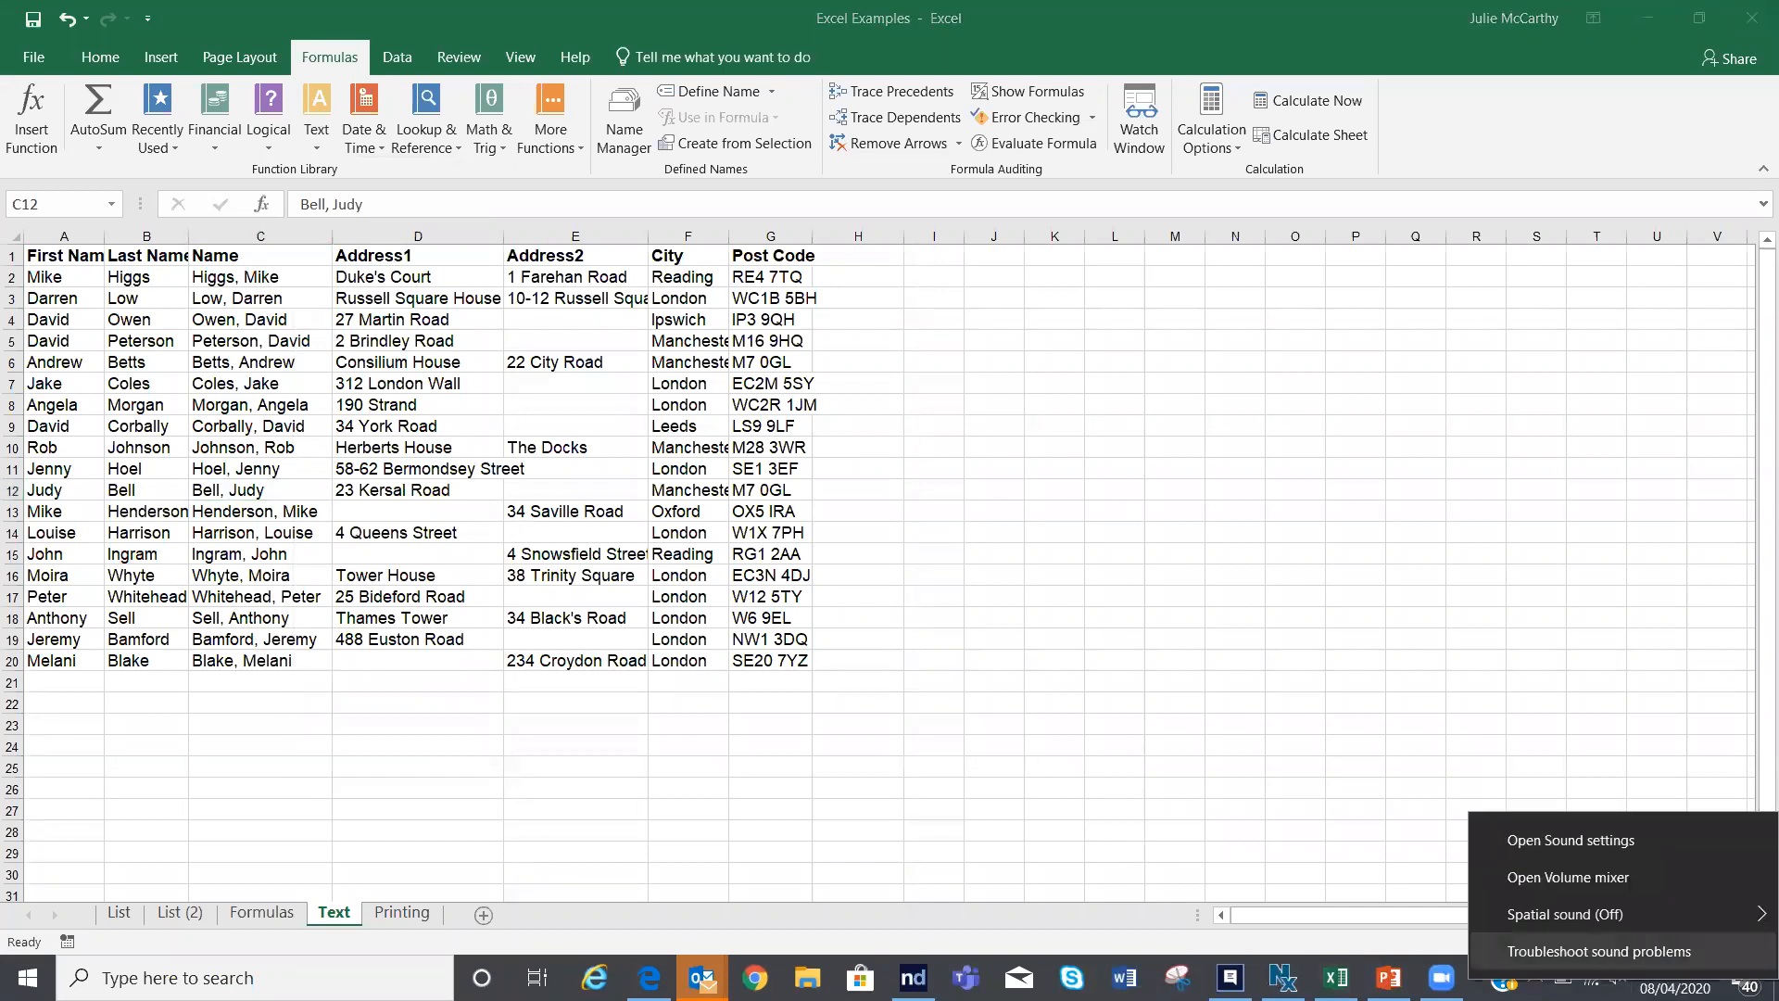
left_click(1446, 871)
Step: Unmute the computer's speakers and return to the worksheet
left_click(1618, 978)
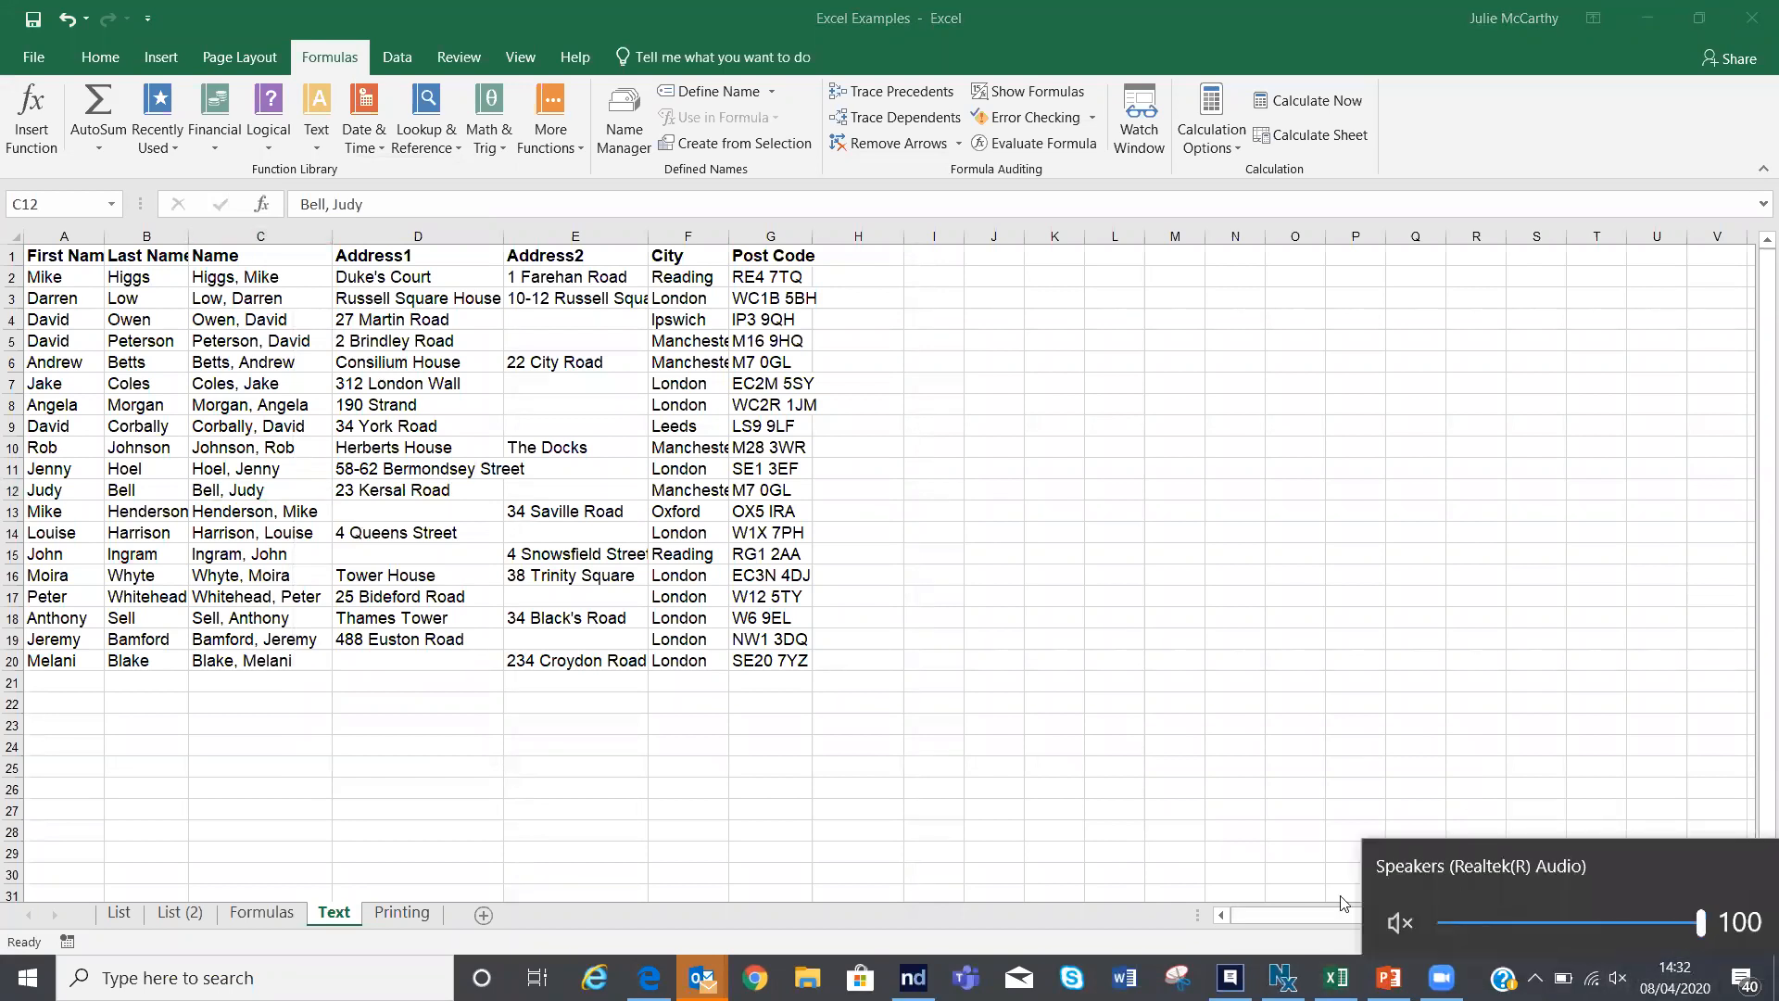
left_click(1399, 923)
left_click(1201, 813)
left_click(1054, 706)
left_click(868, 691)
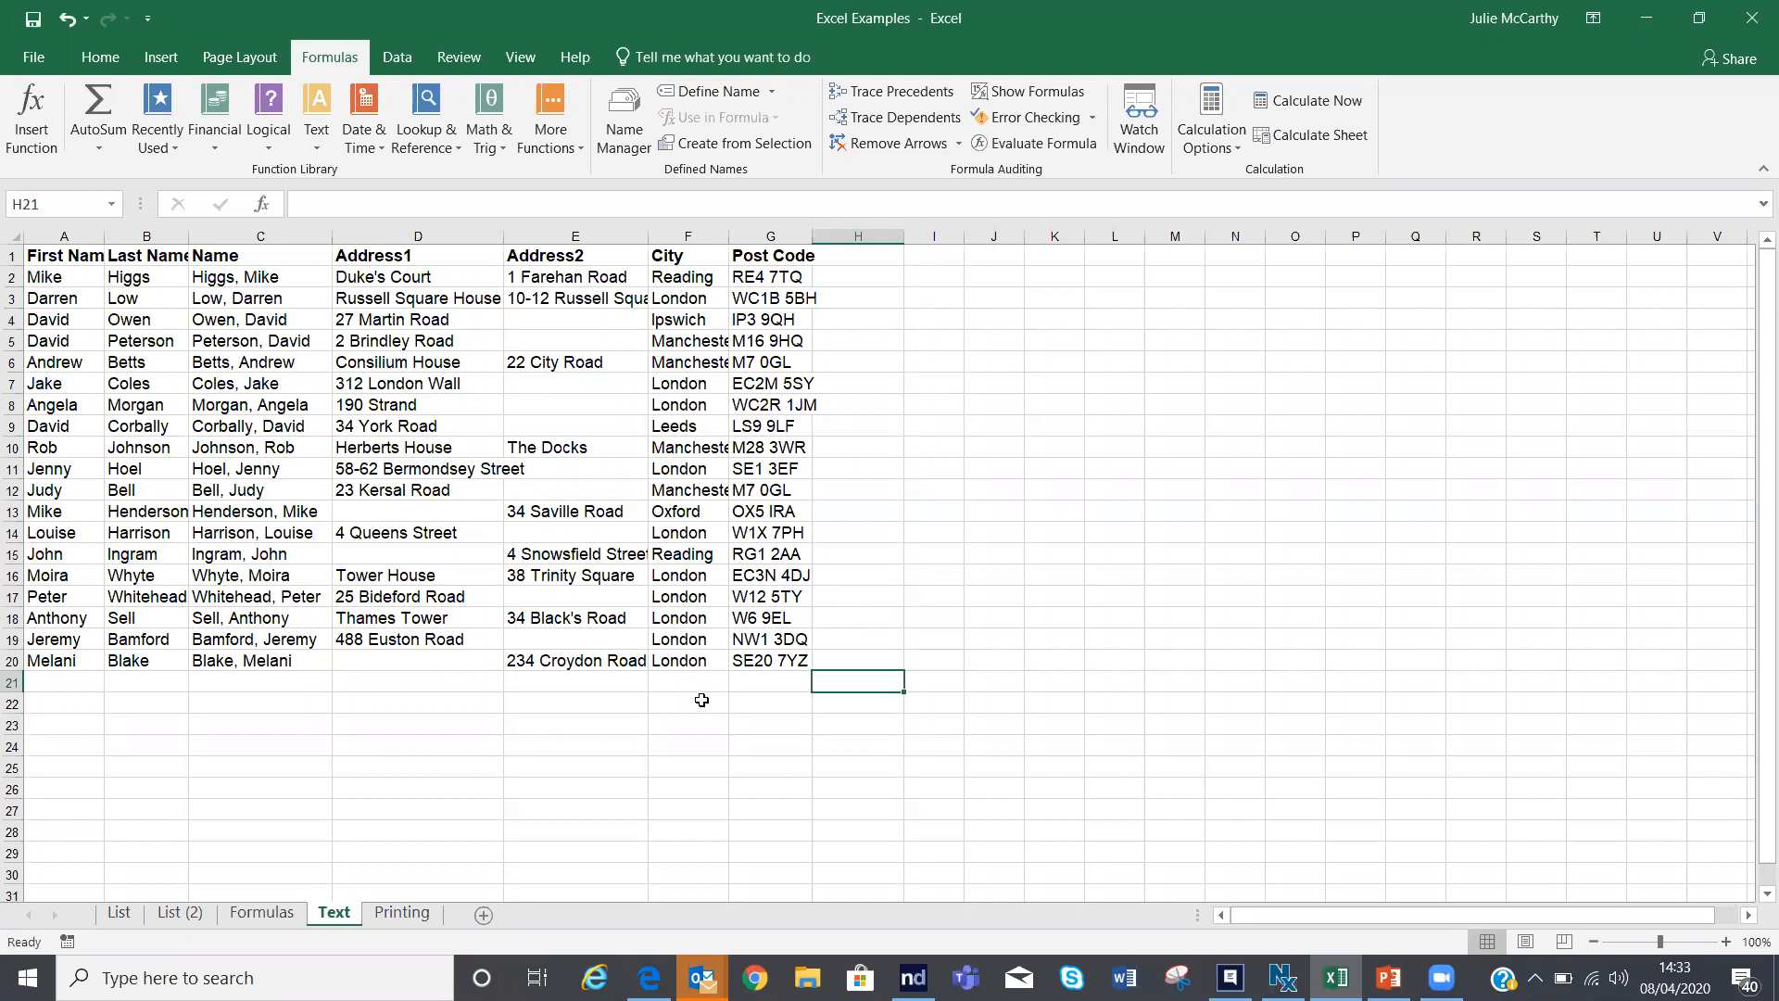
left_click(542, 658)
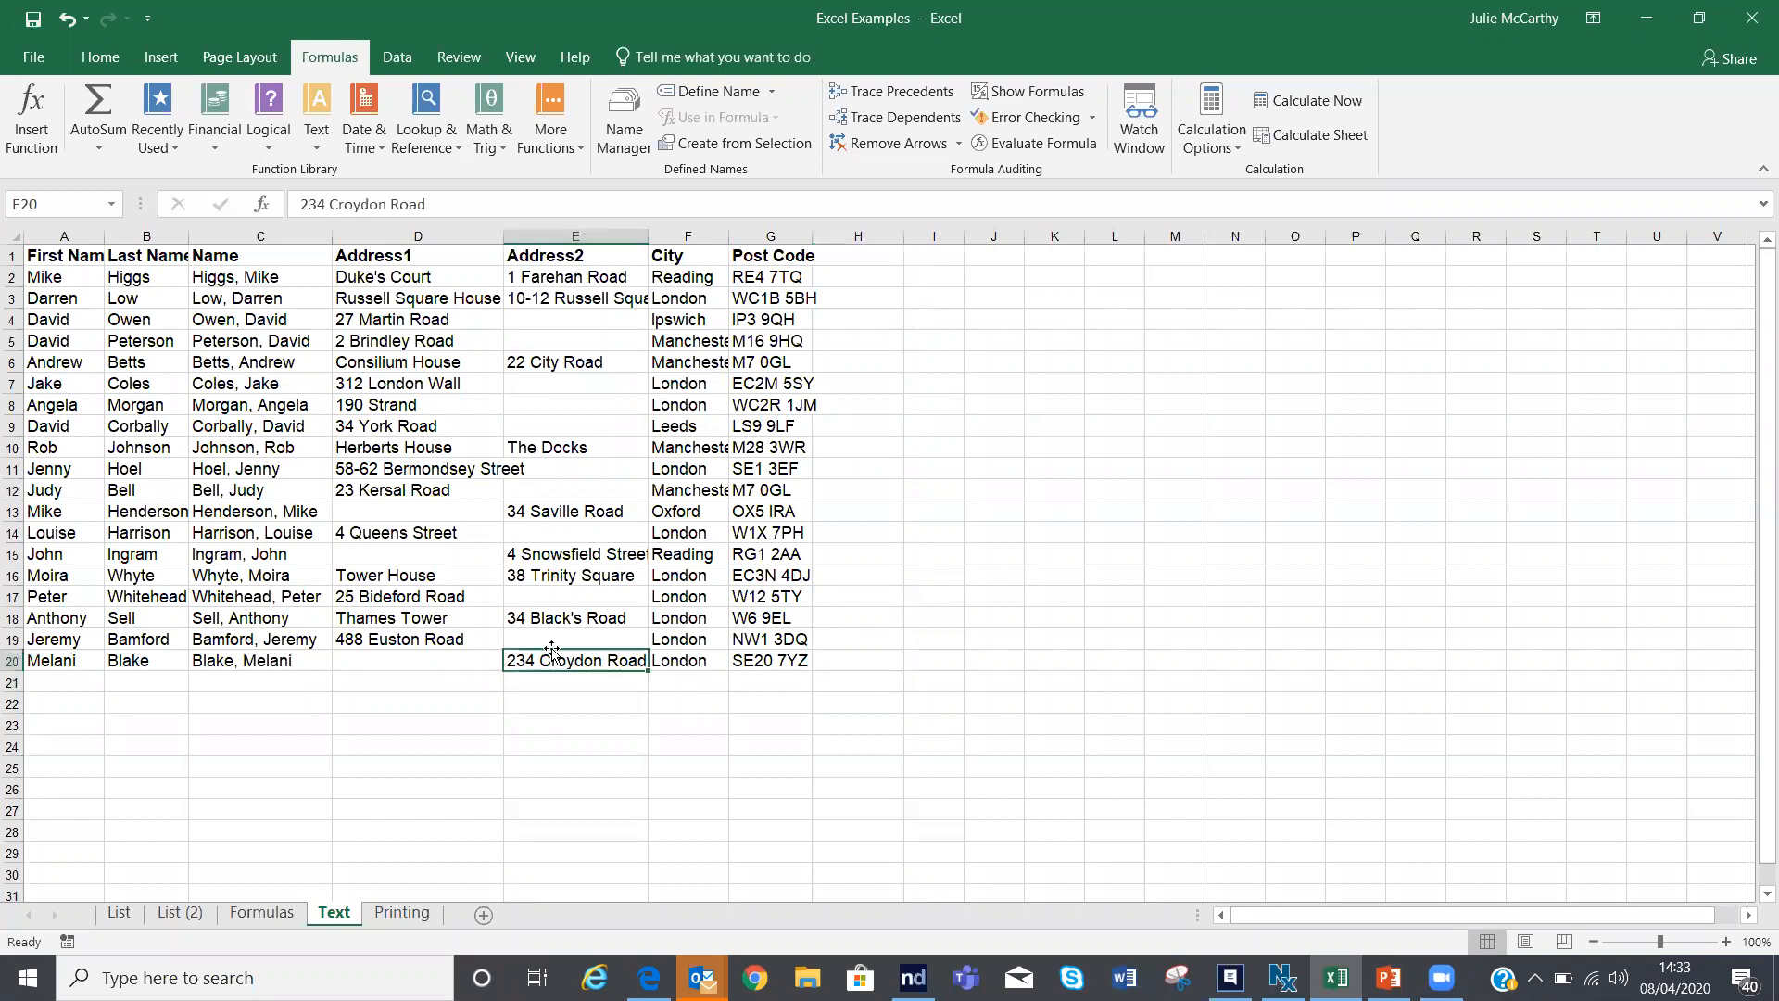
left_click(476, 593)
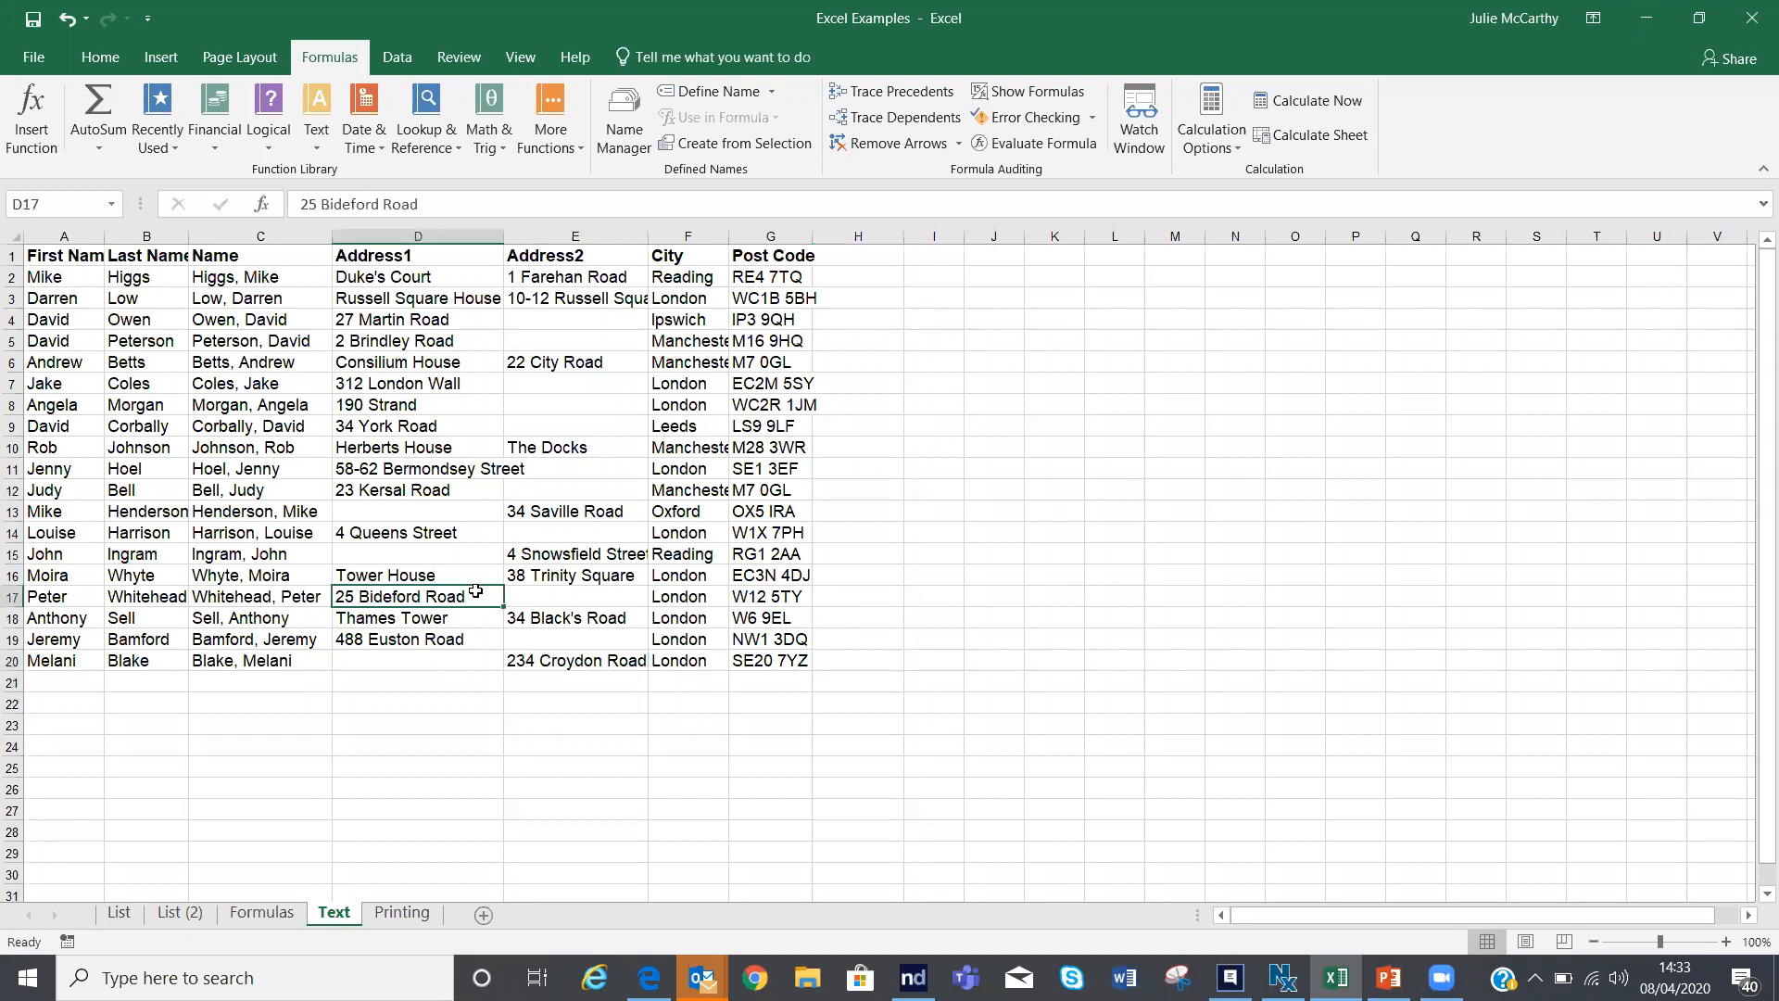
left_click(577, 539)
left_click(417, 542)
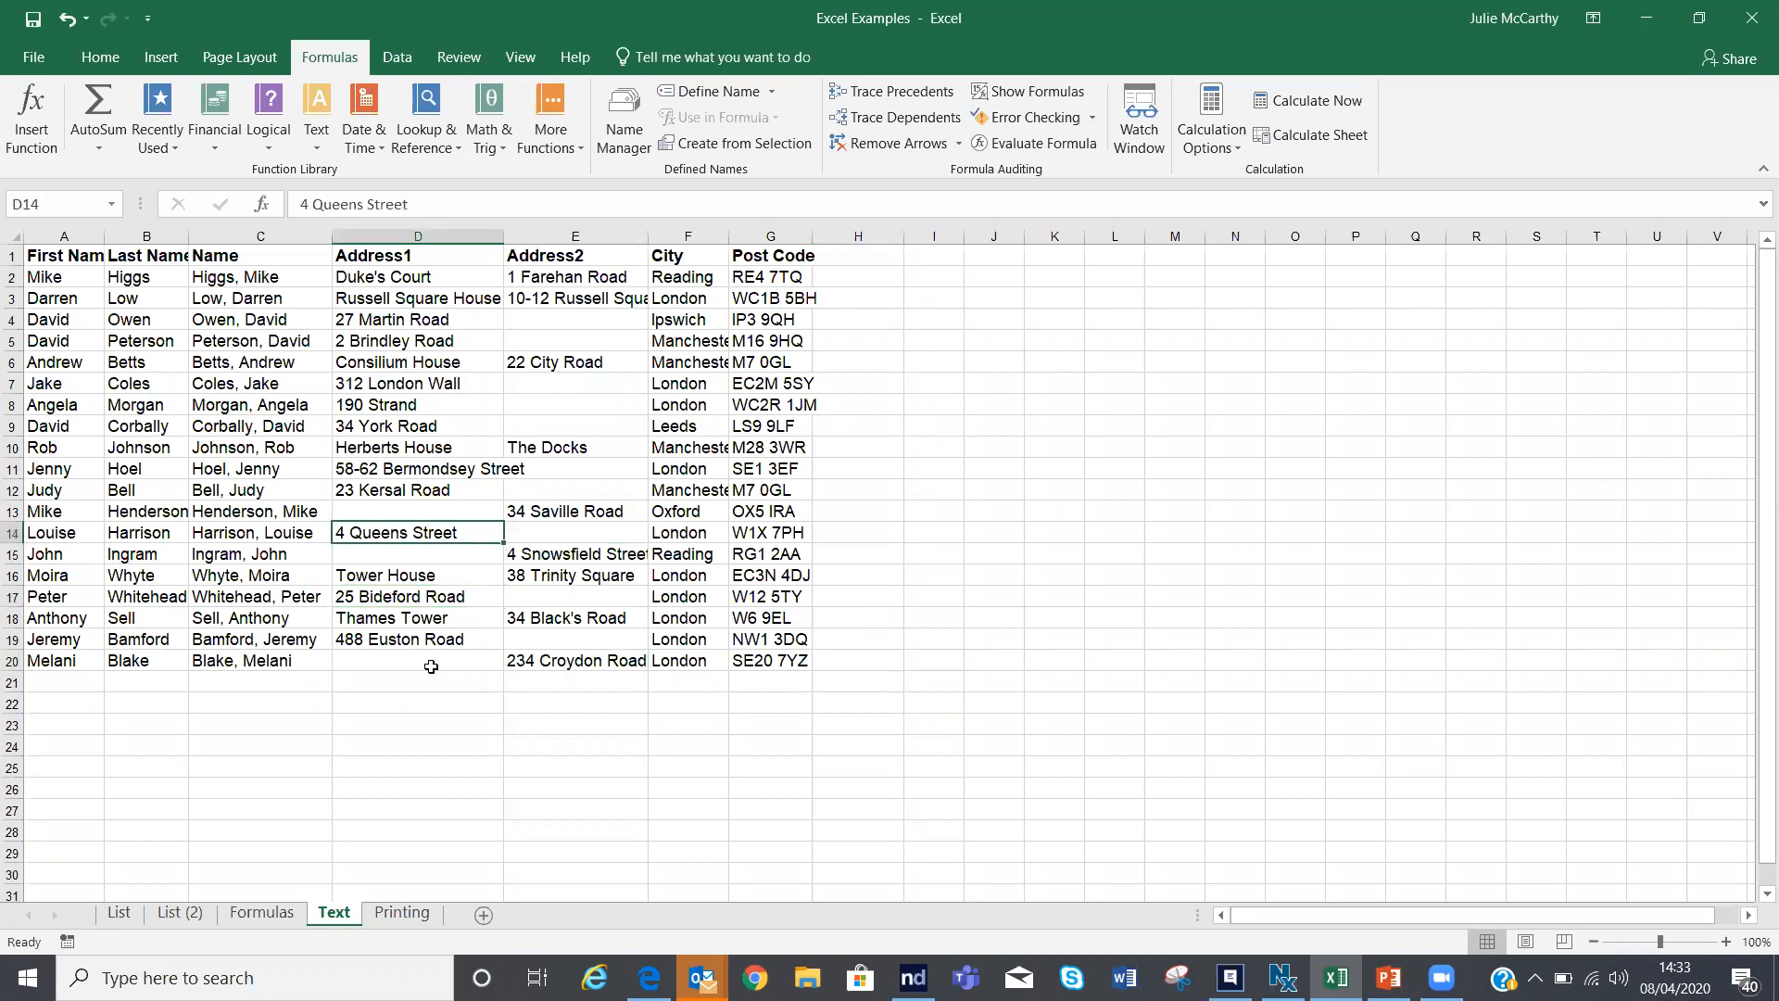
left_click(405, 661)
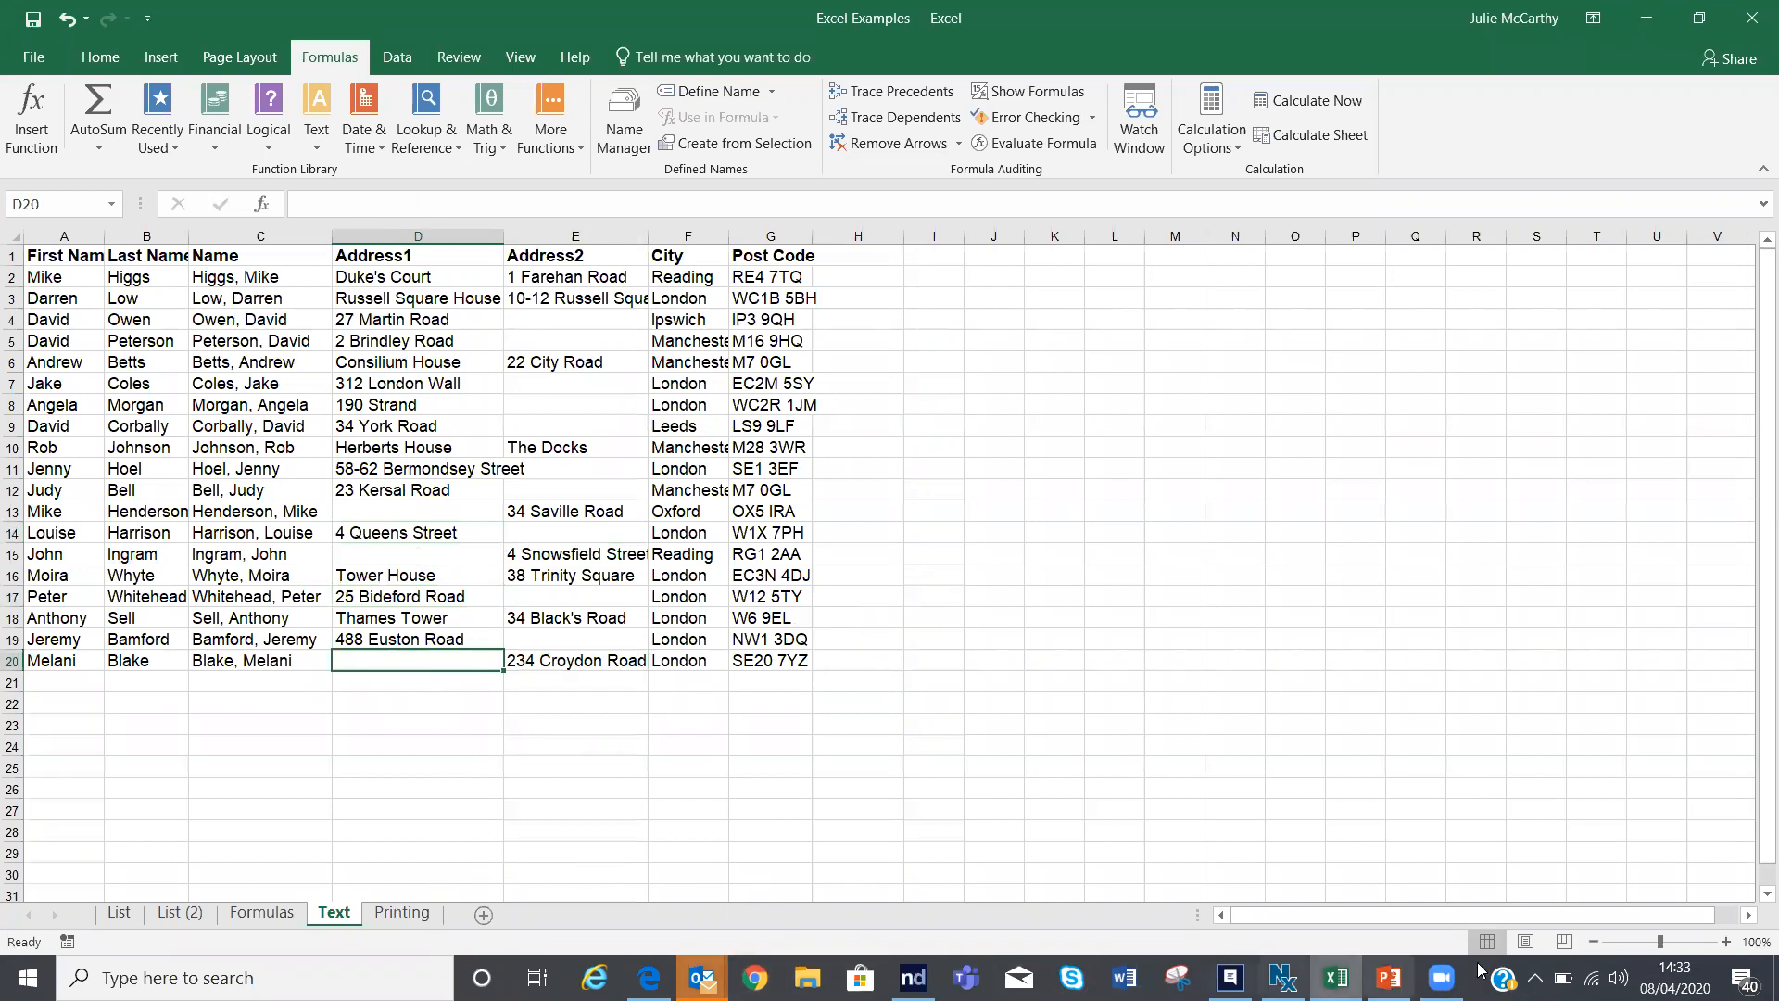
left_click(649, 978)
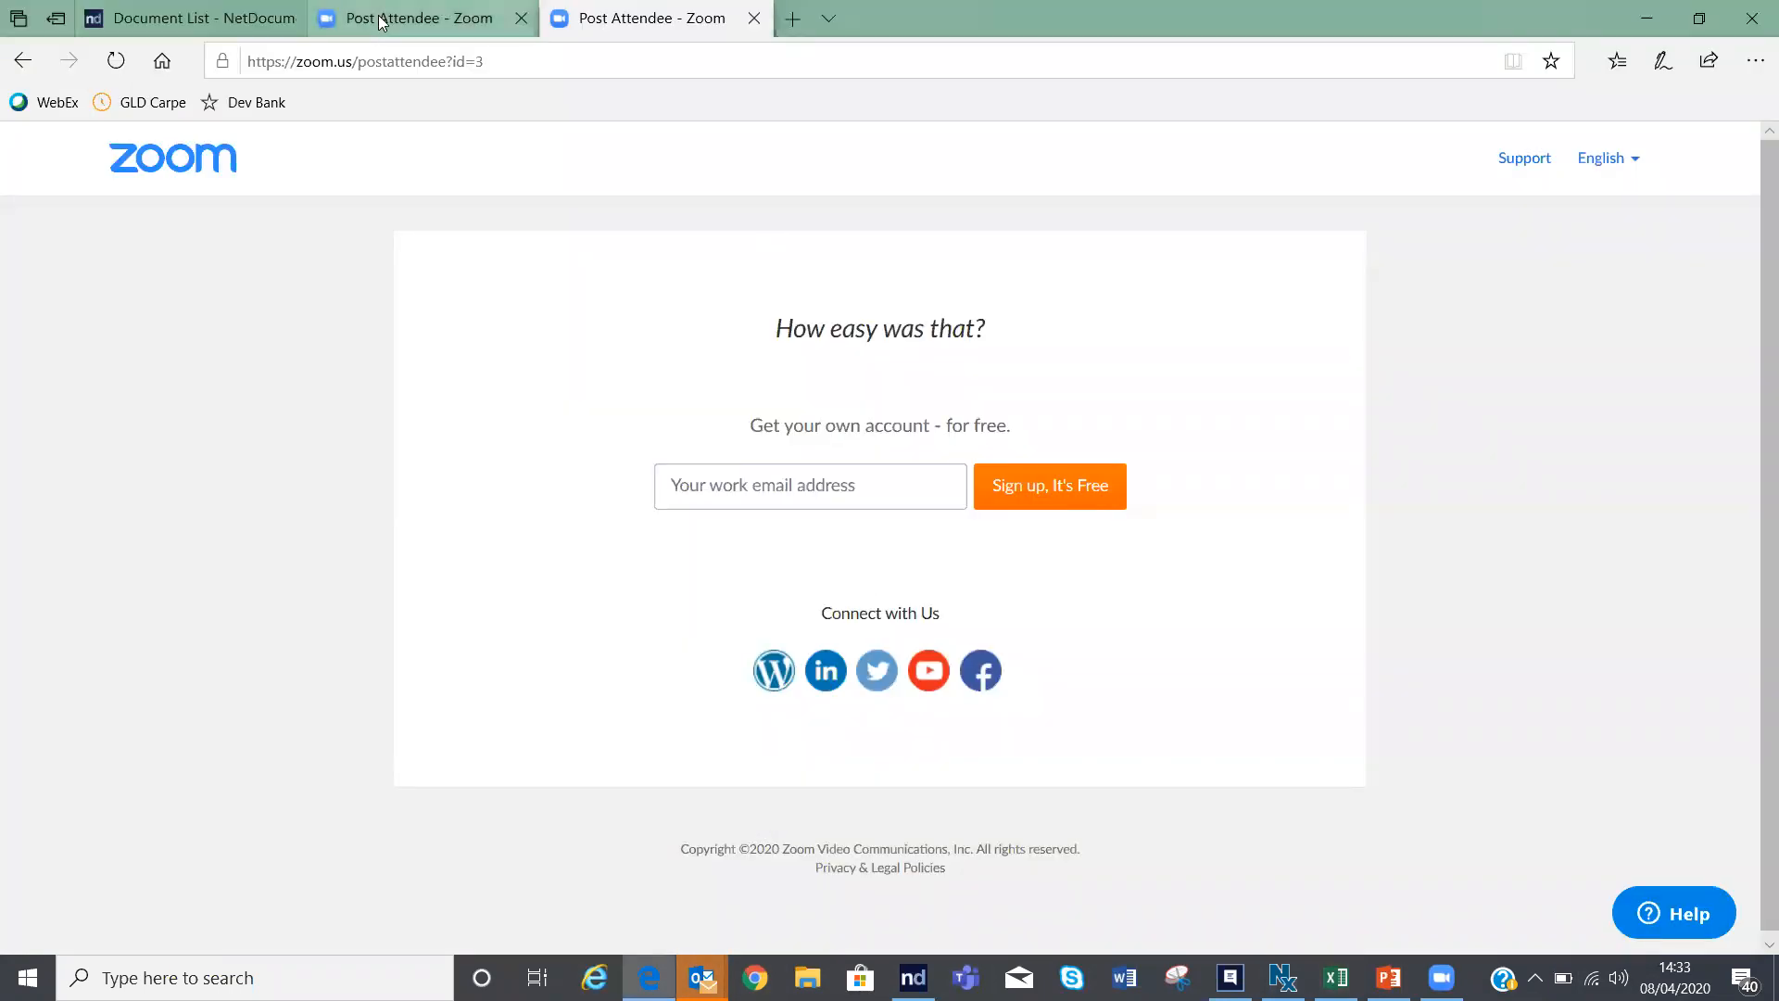
left_click(381, 22)
left_click(653, 18)
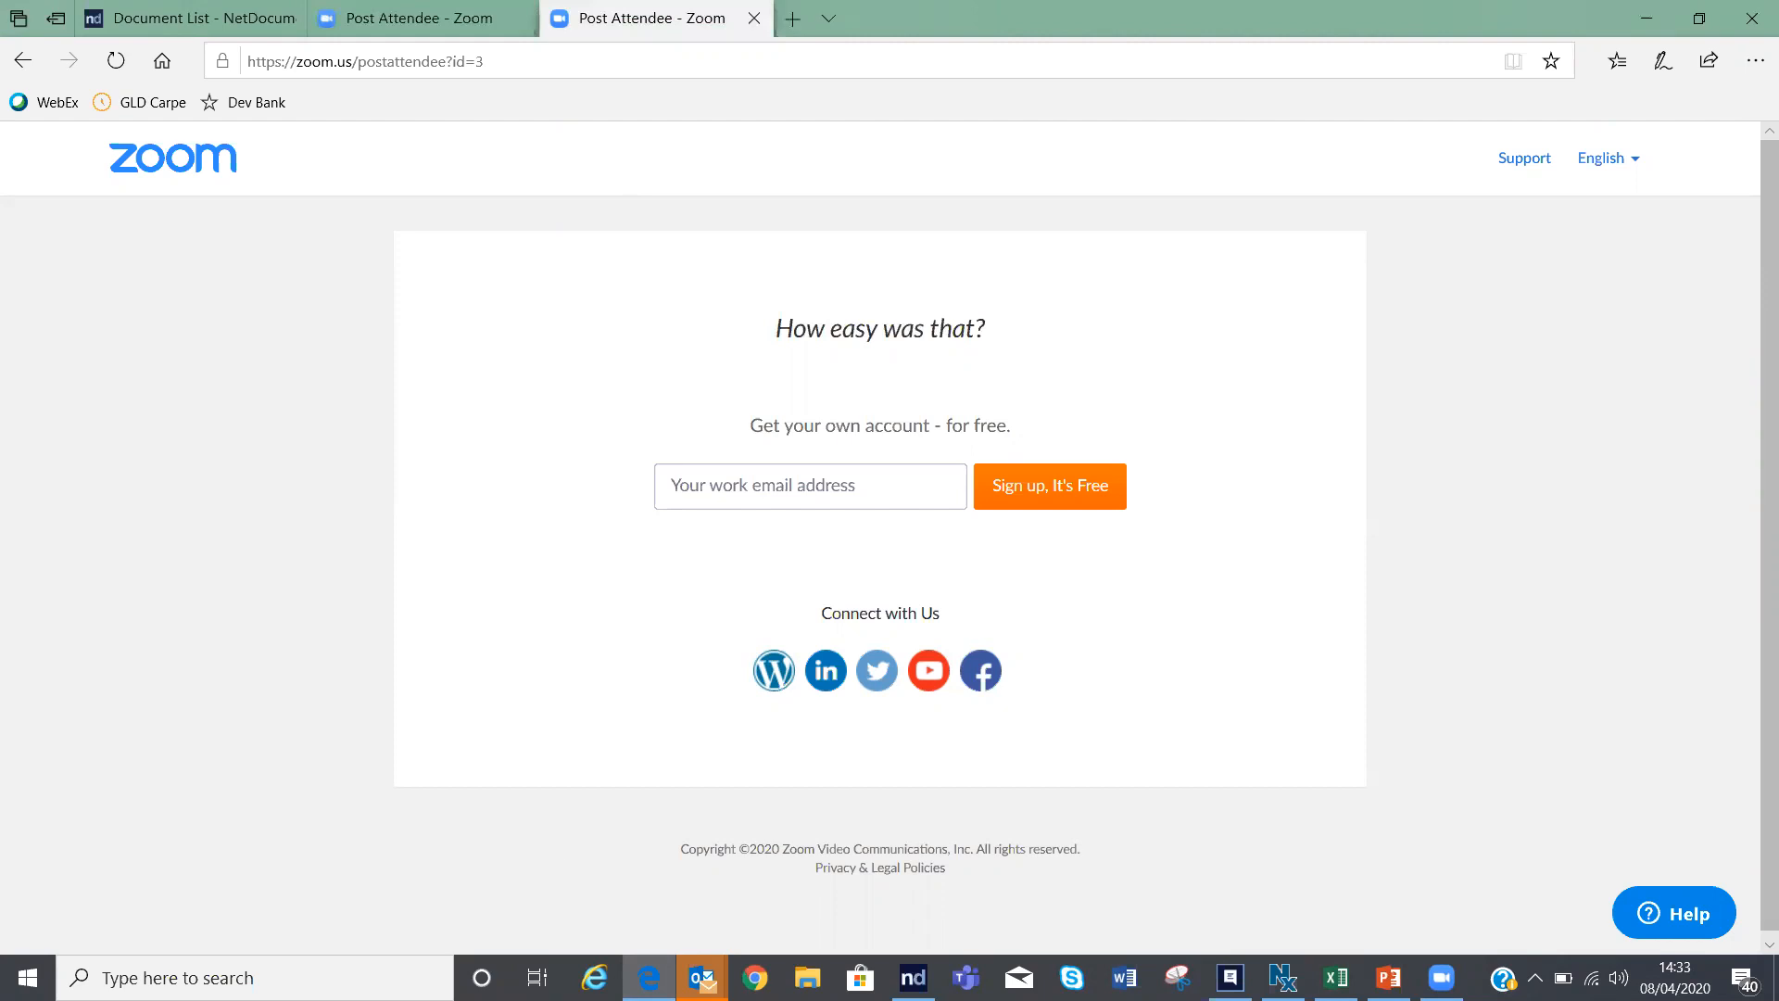
left_click(703, 978)
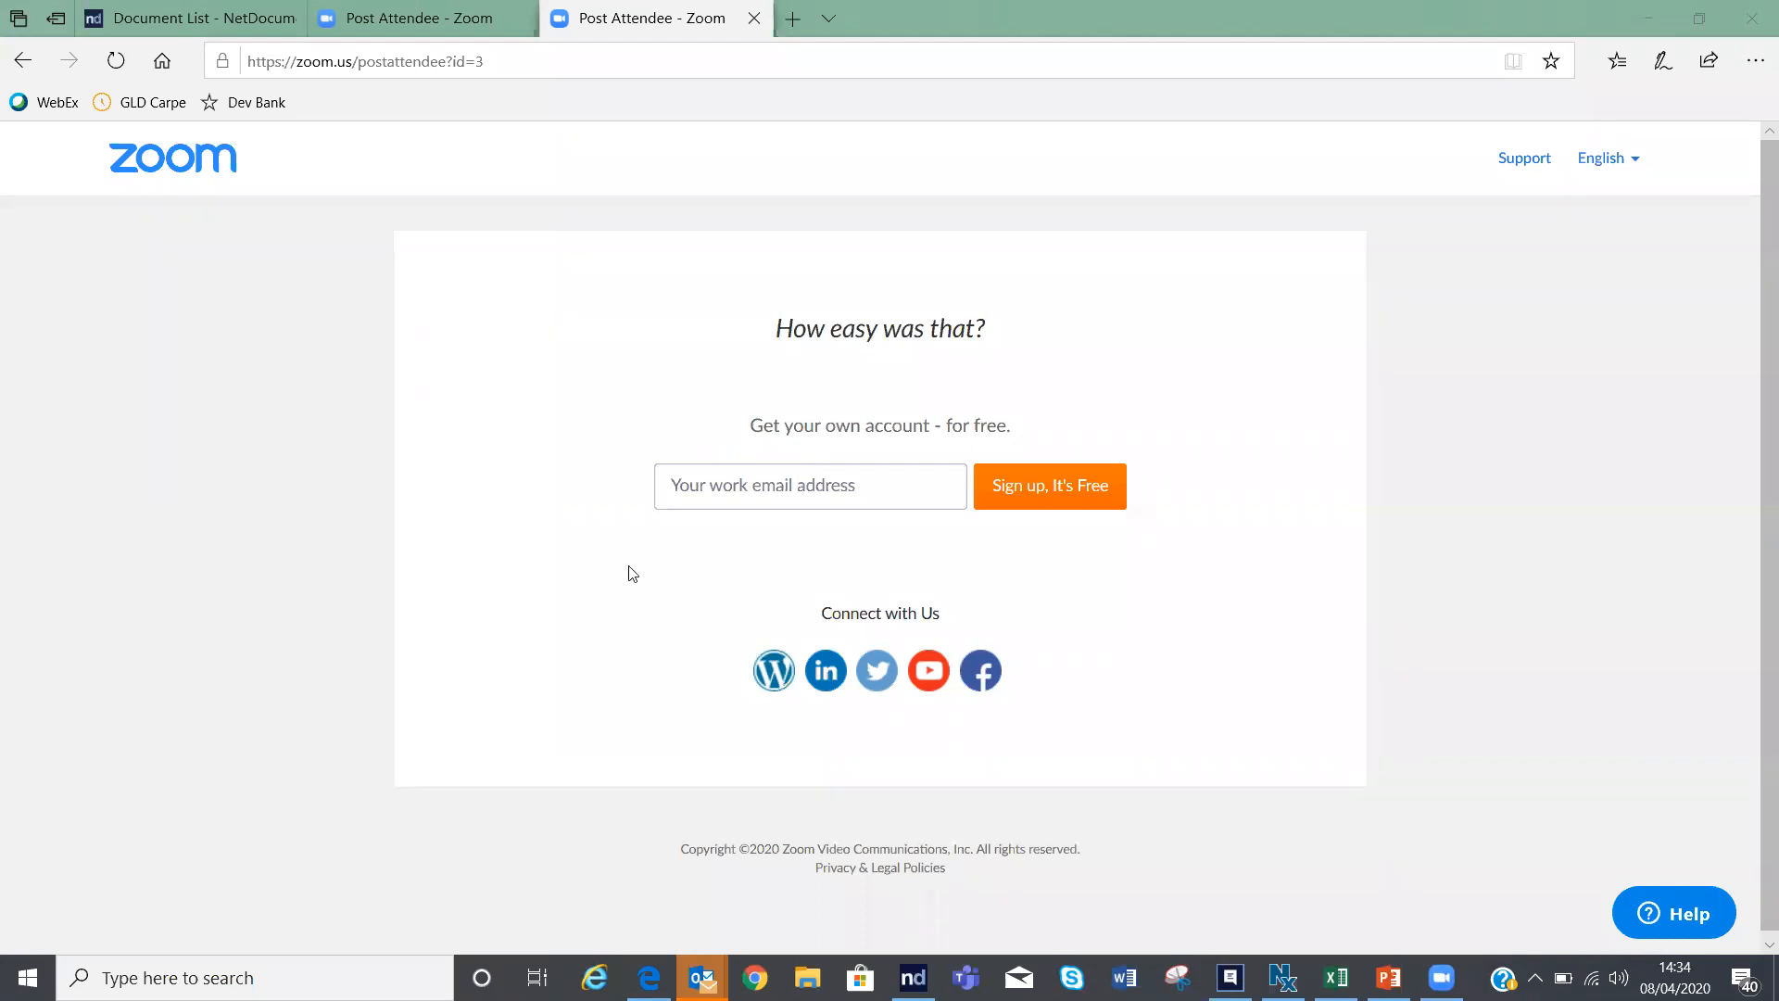
left_click(1335, 977)
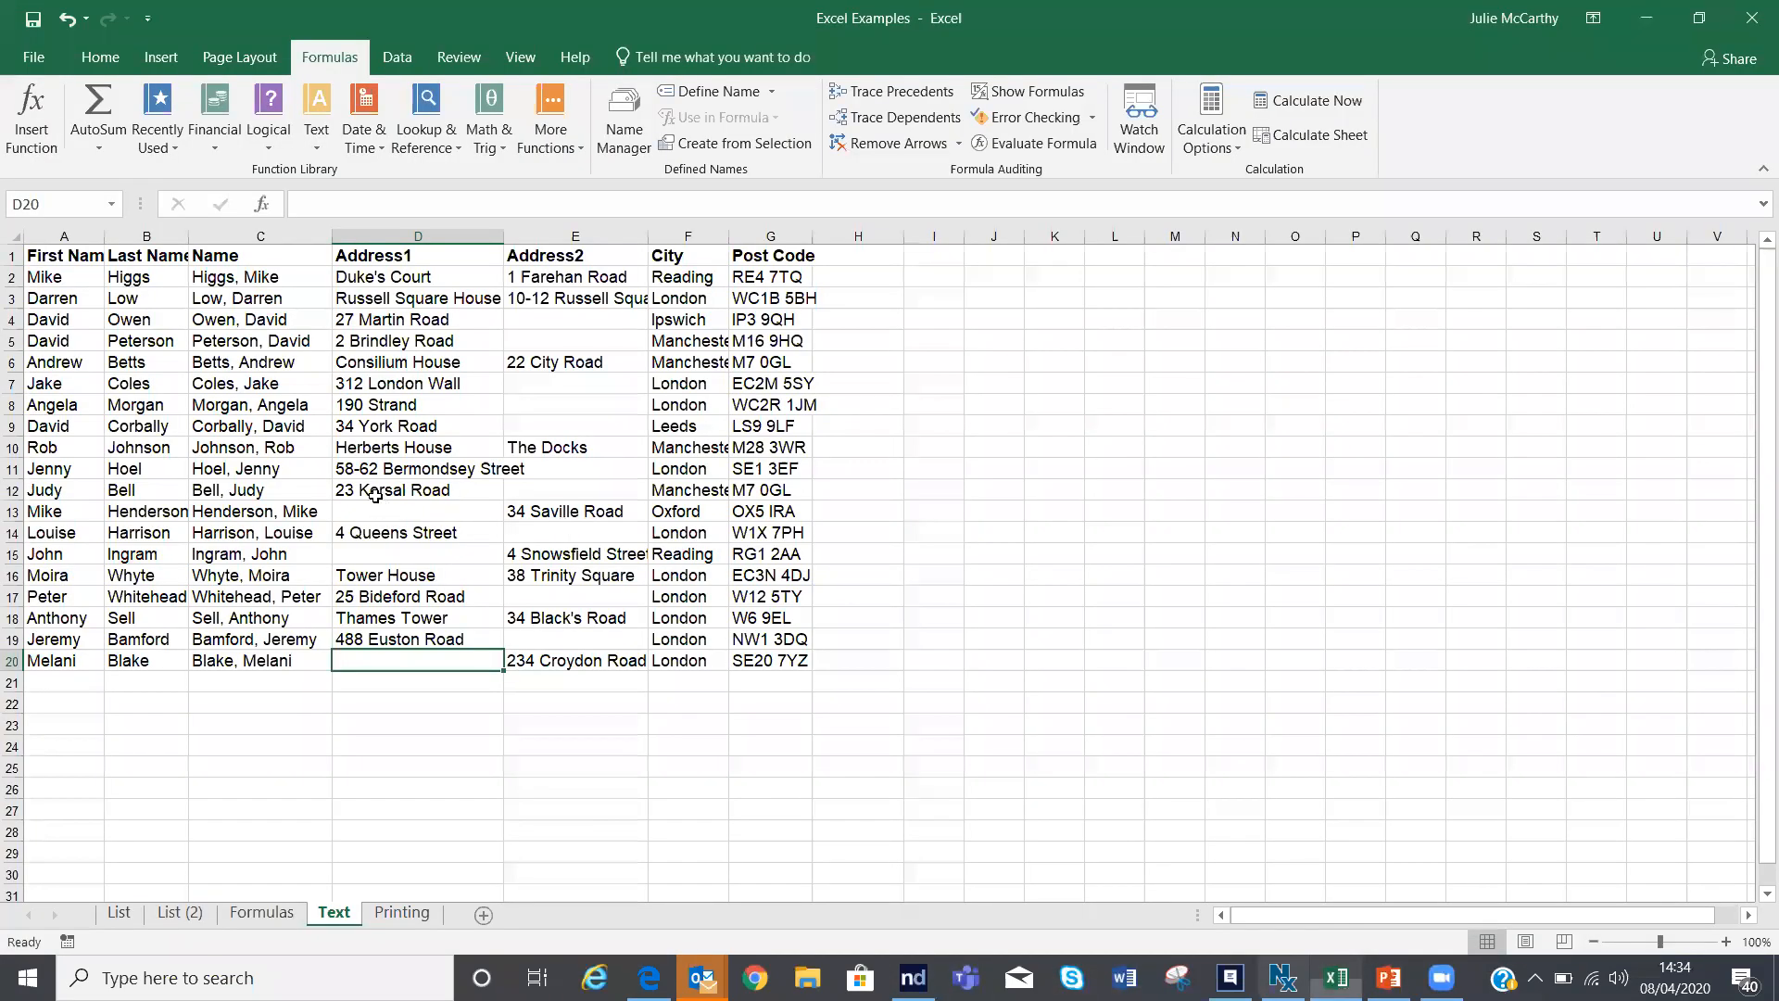
Step: Start a PROPER function in cell E14 and open the online help article on this function
left_click(560, 532)
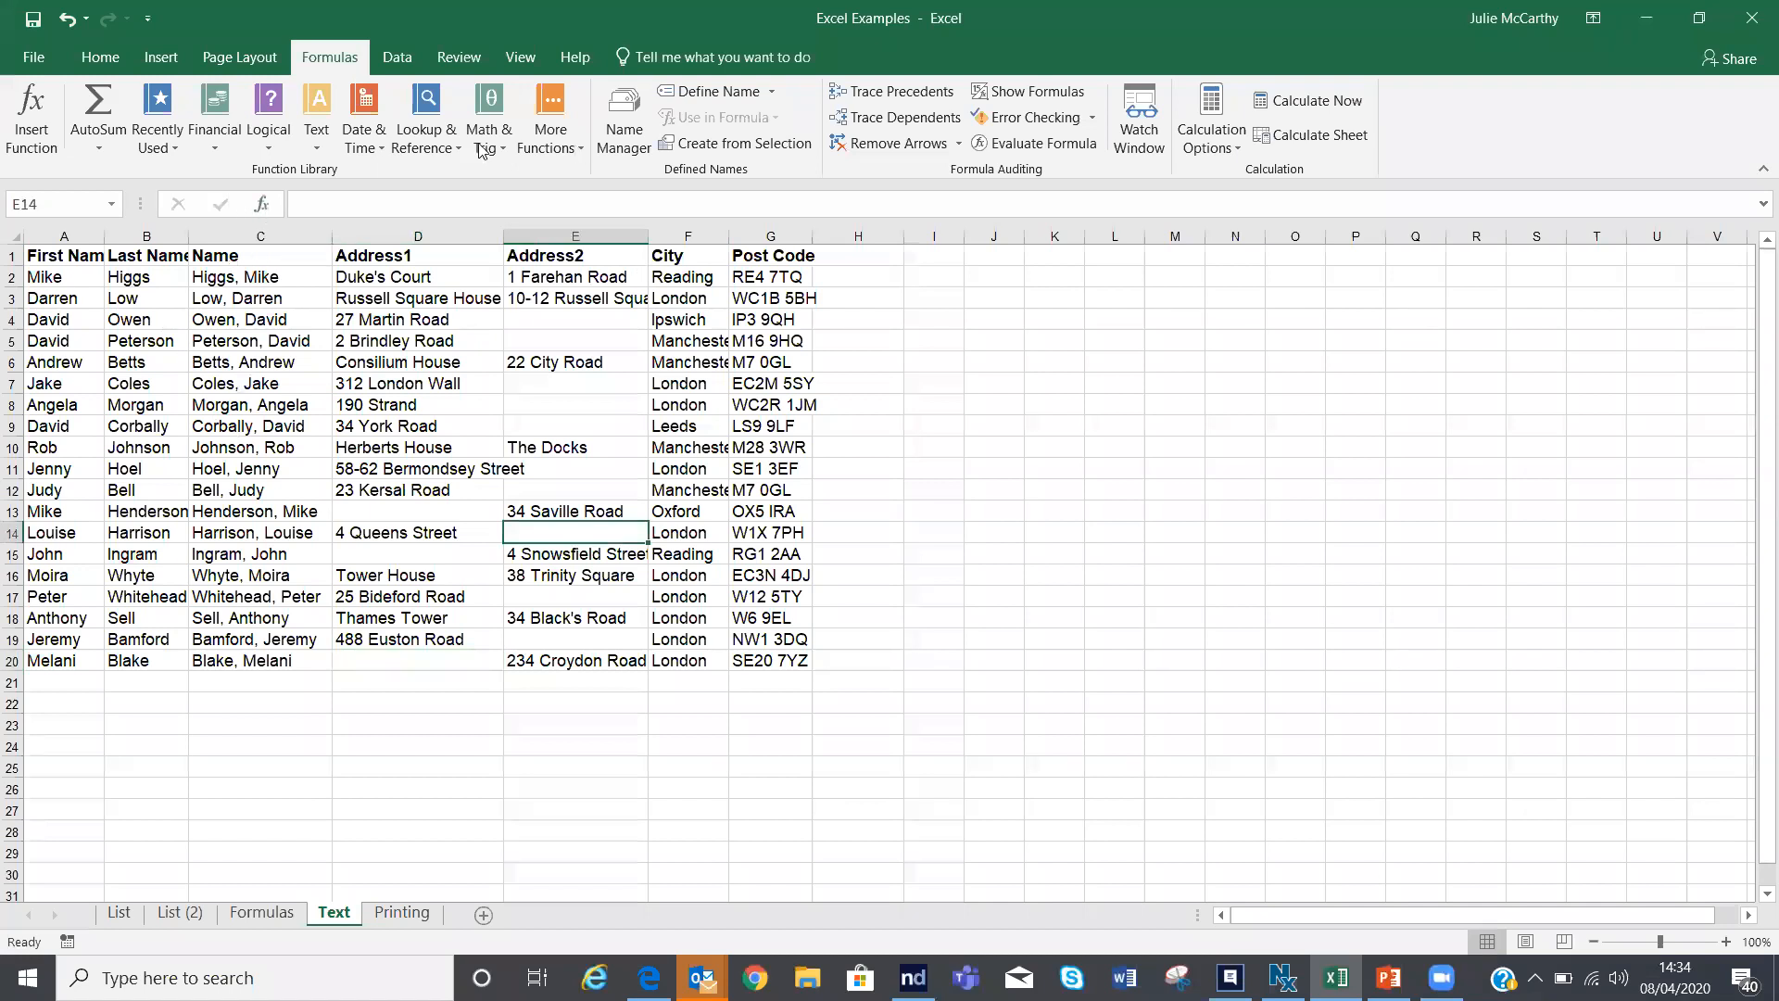
left_click(317, 139)
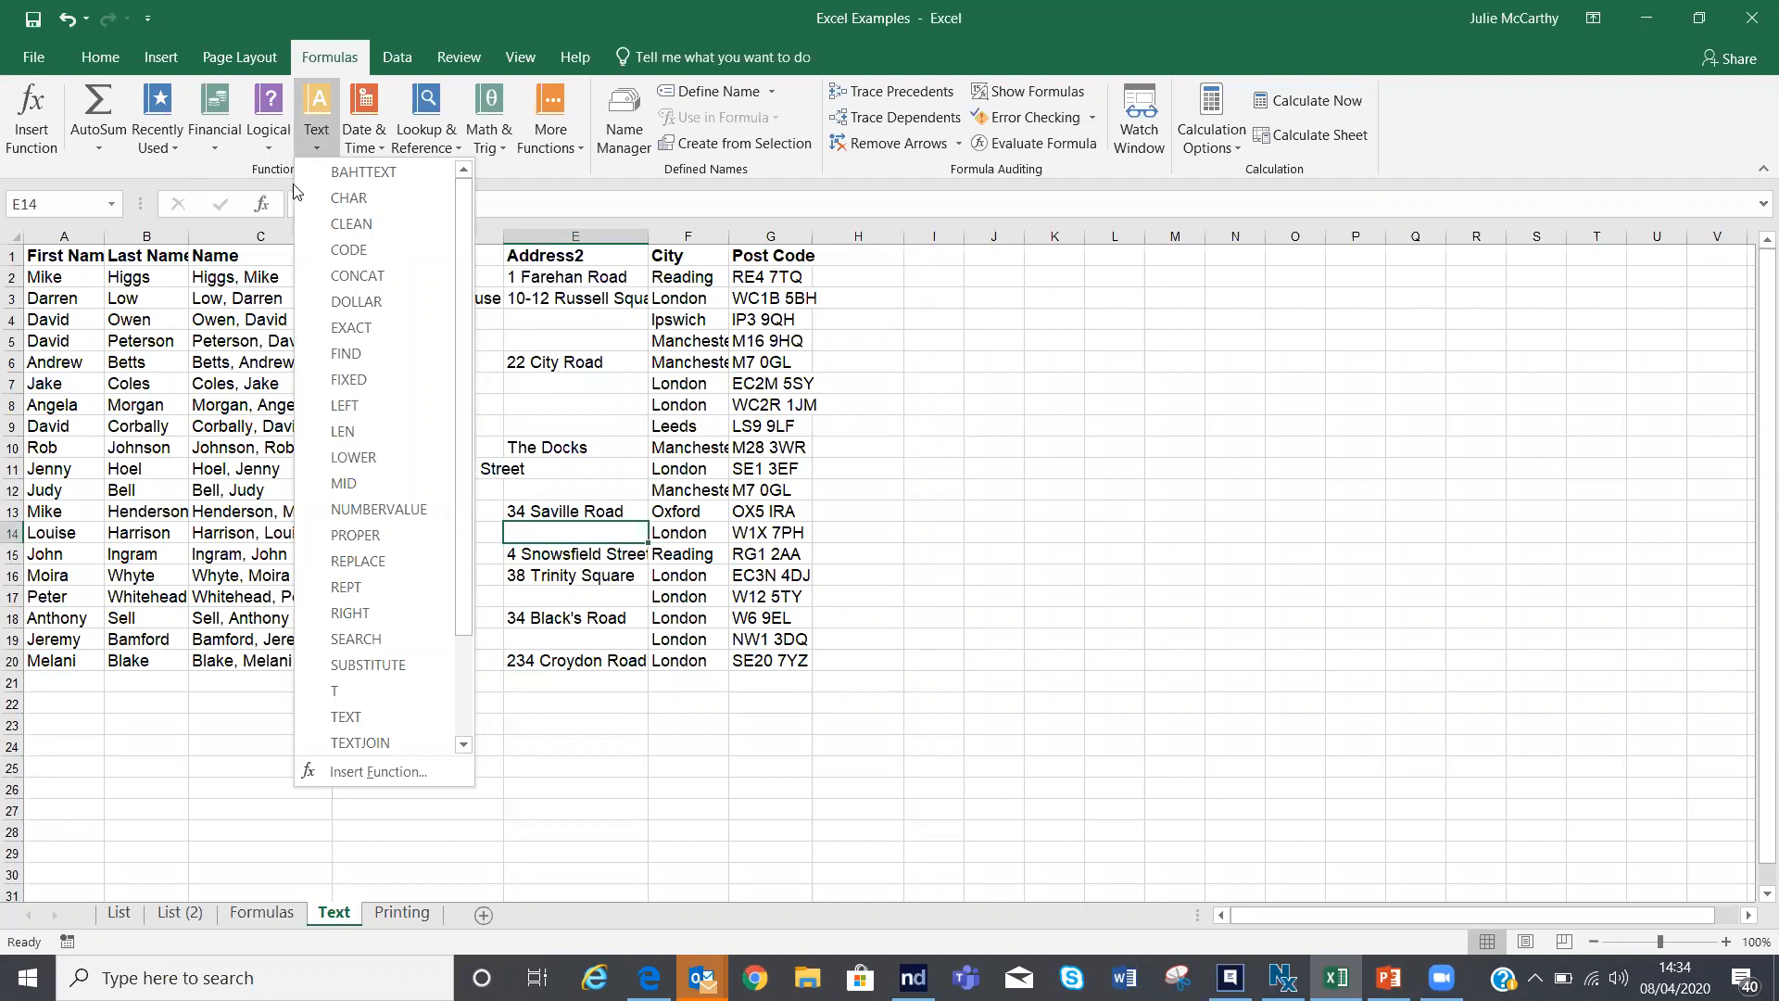
left_click(219, 151)
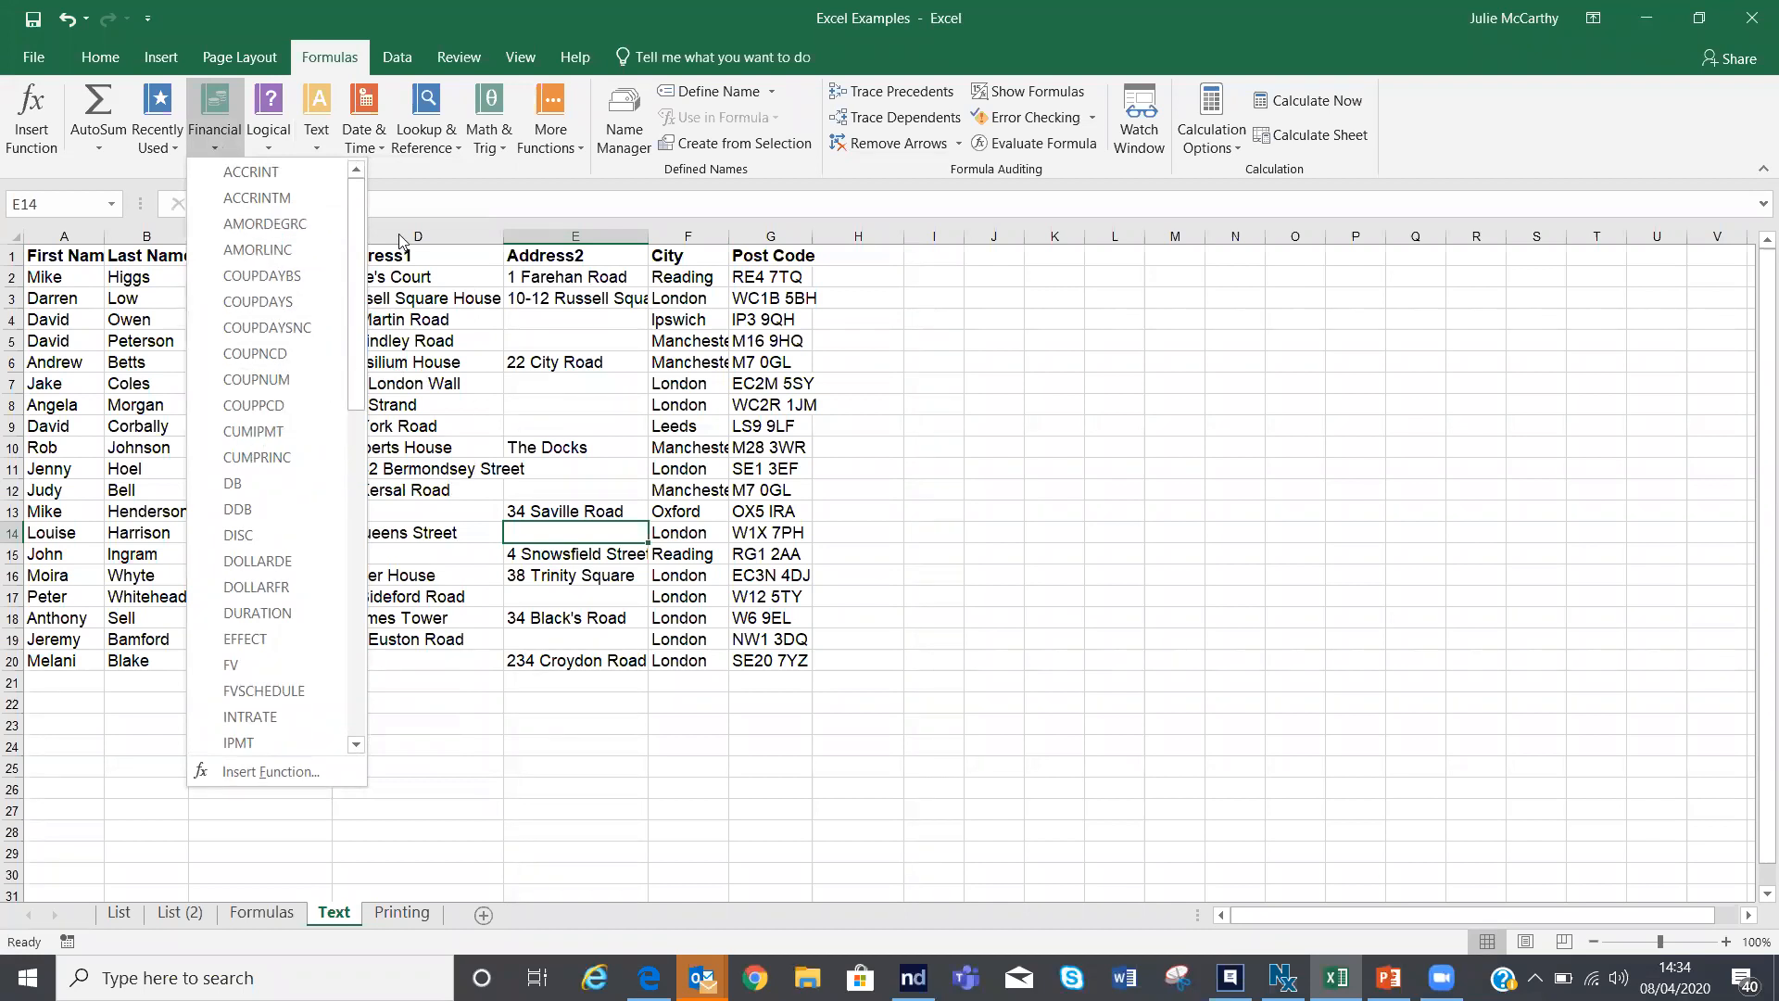
left_click(317, 130)
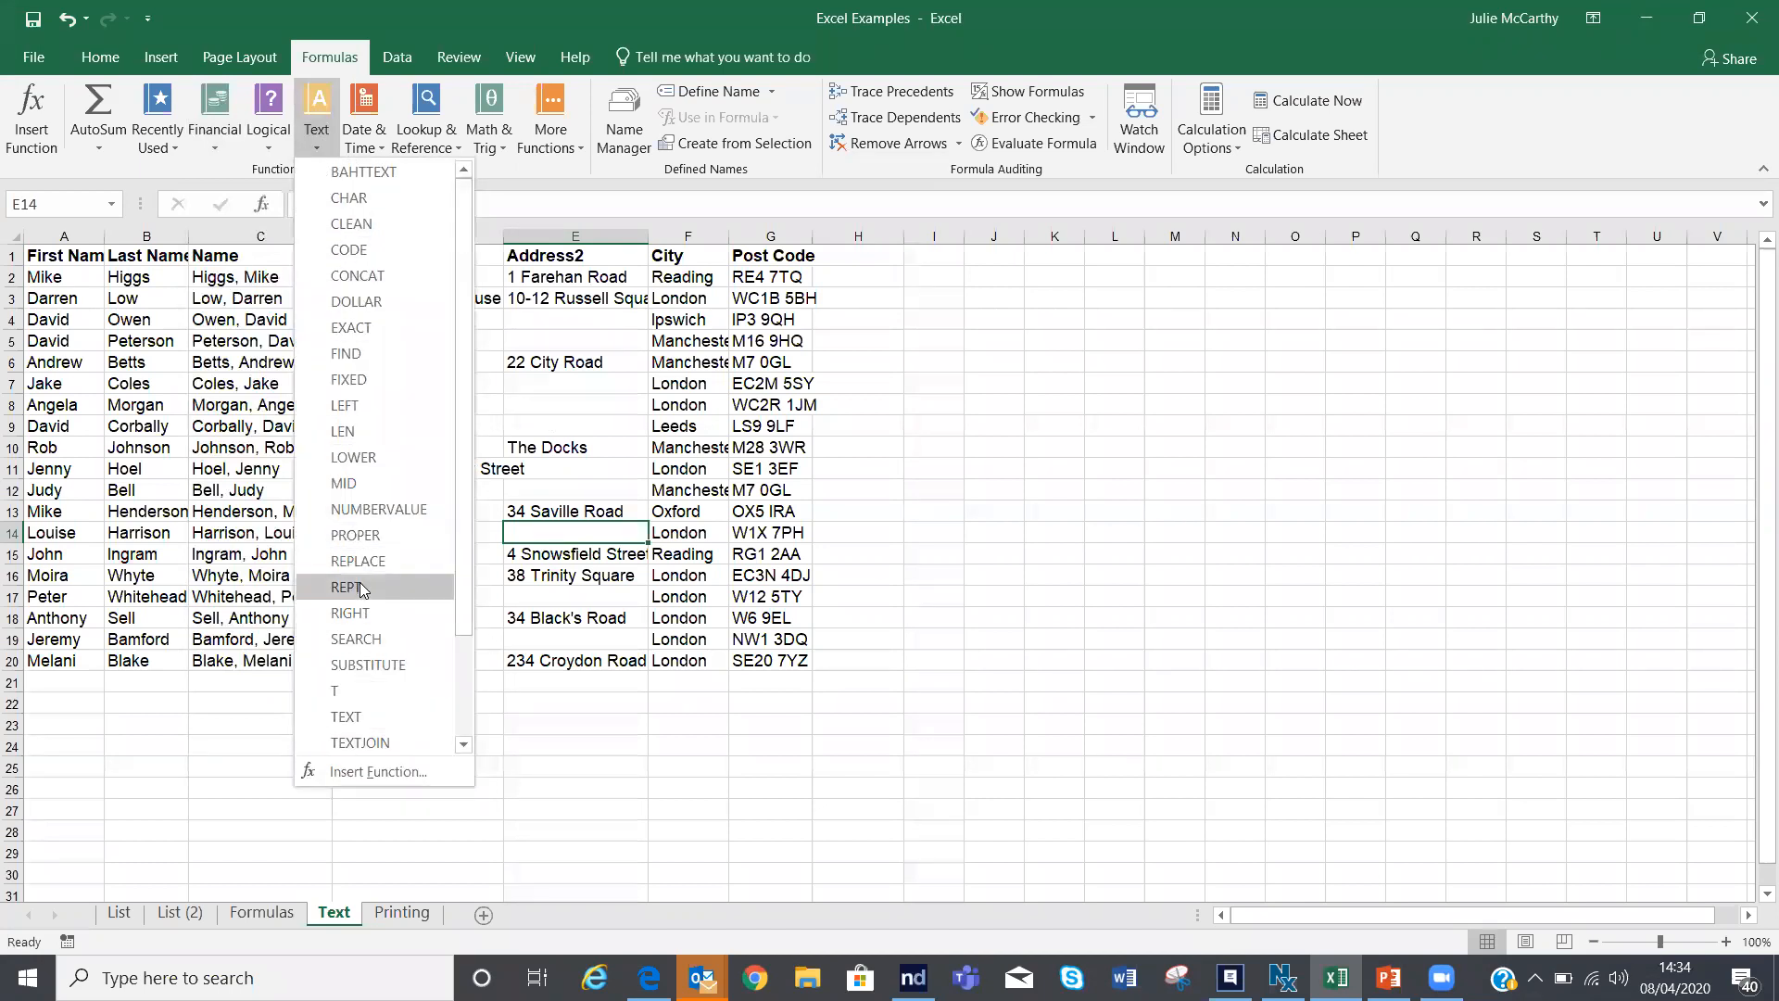
left_click(356, 536)
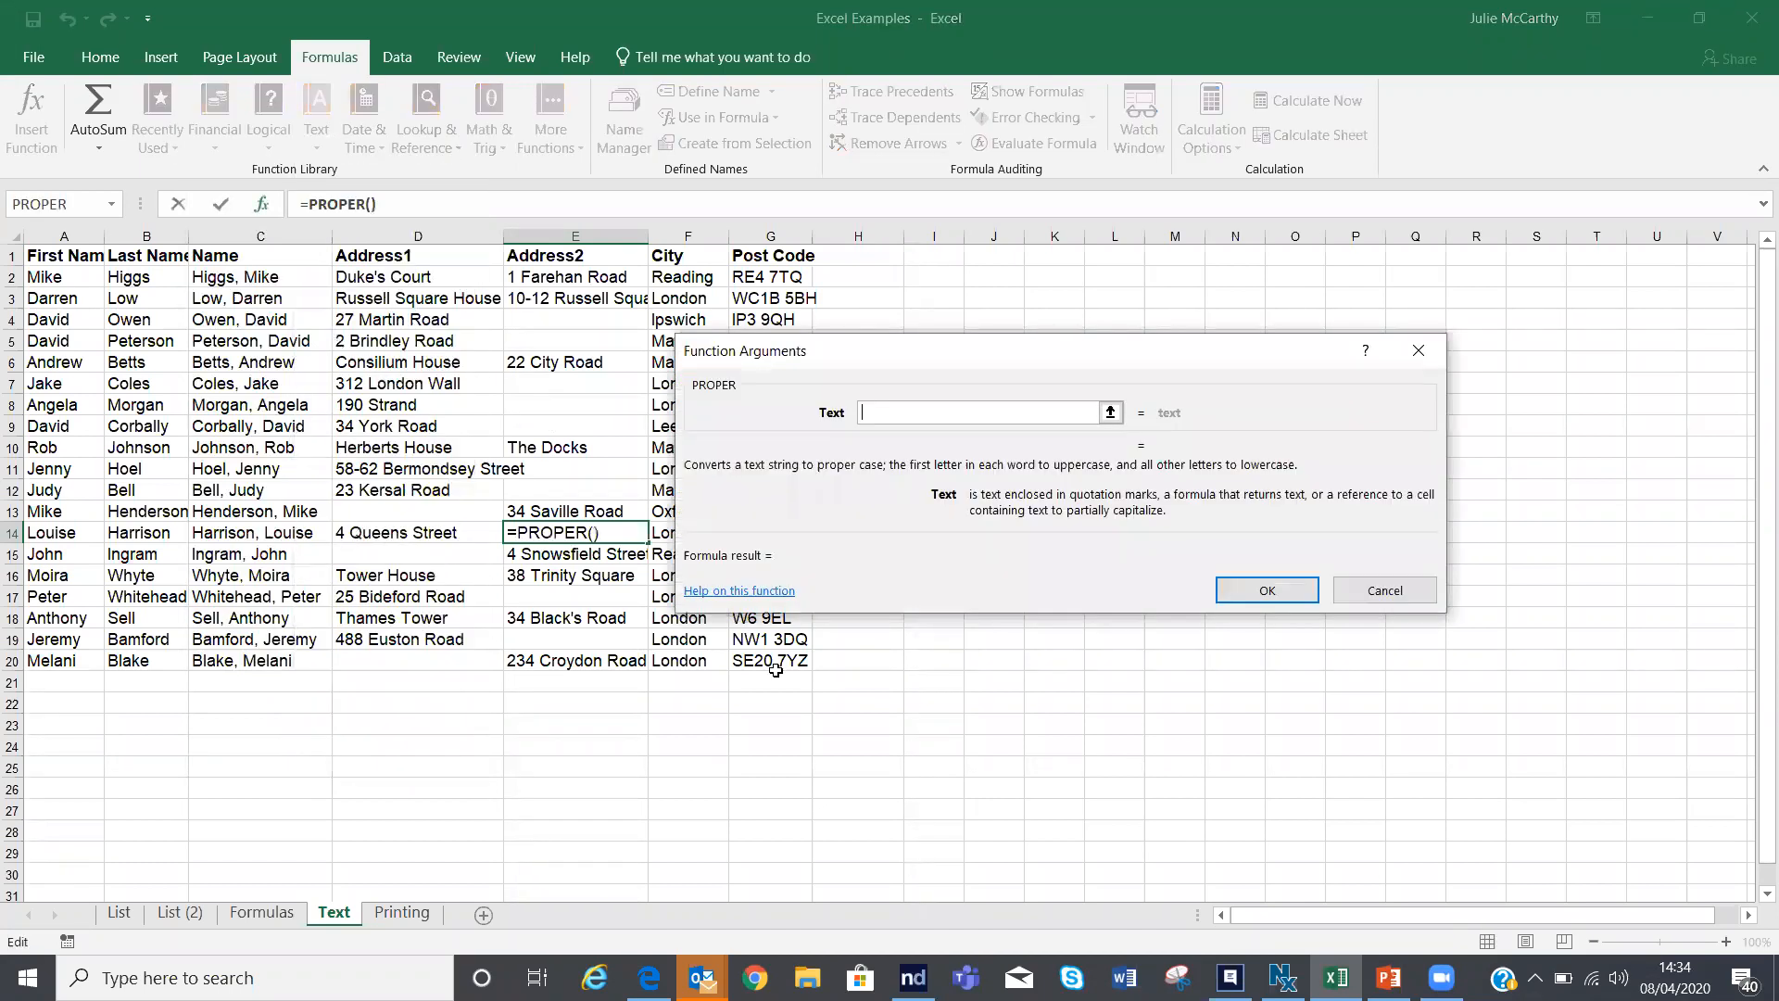
left_click(760, 591)
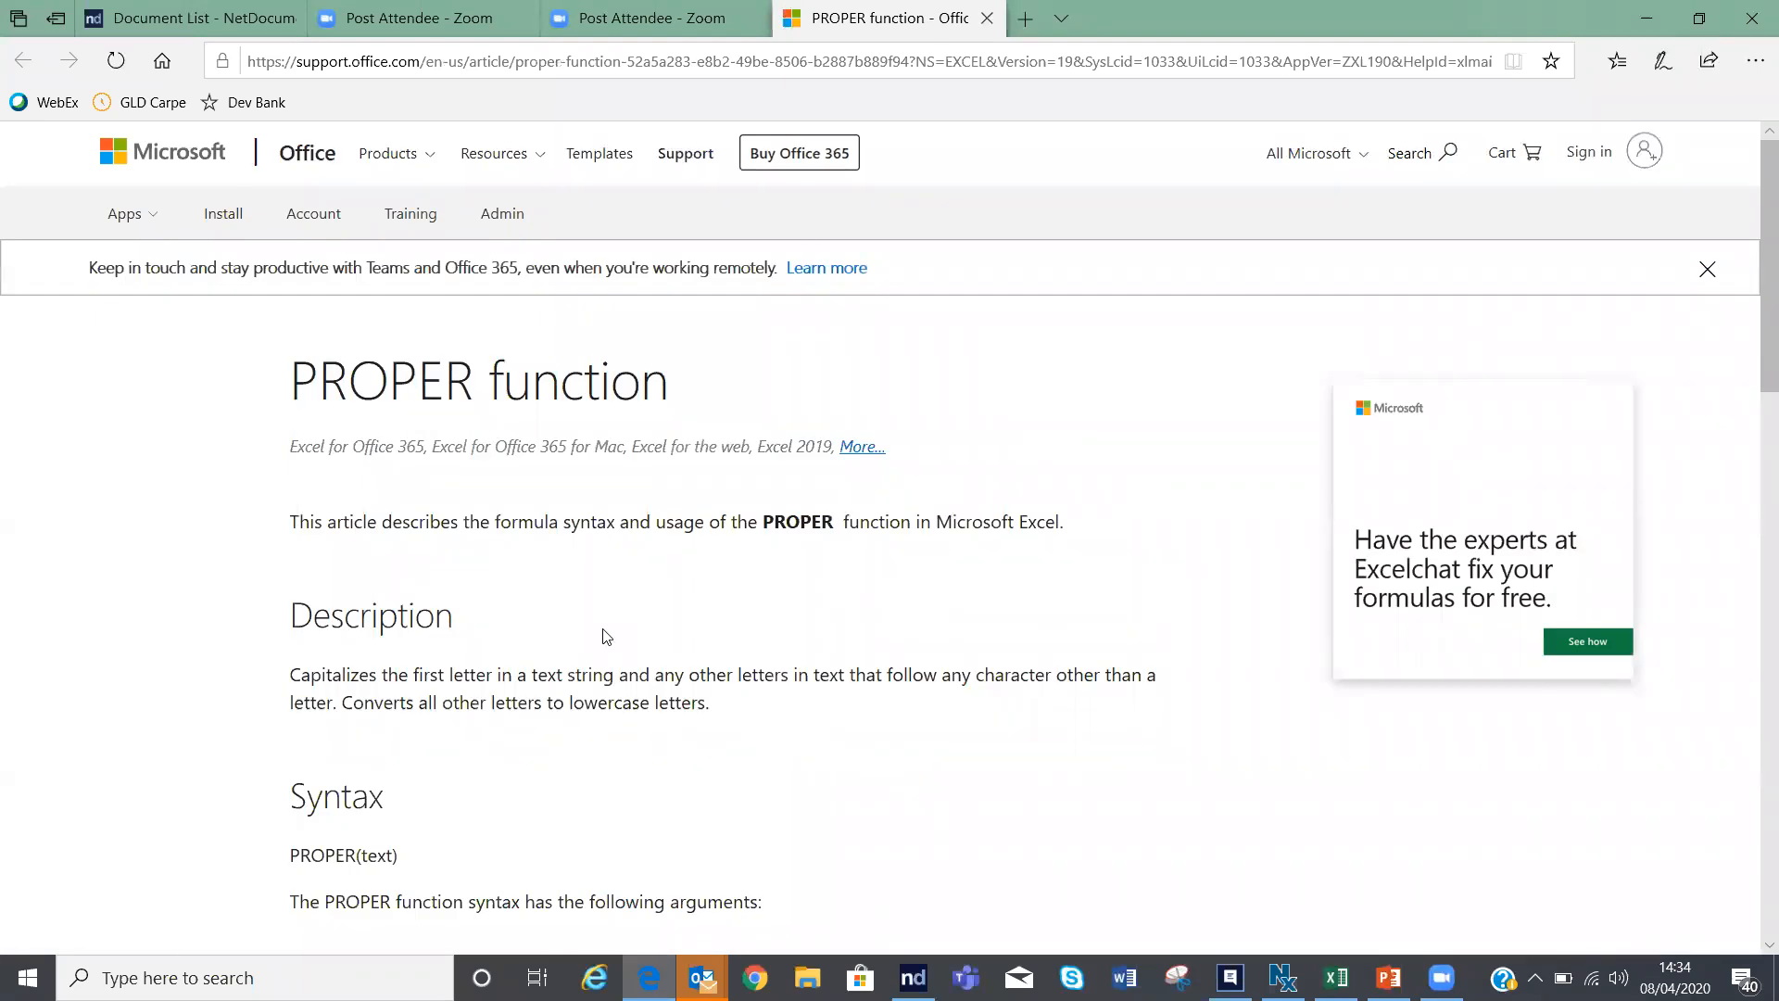
Step: Switch back to Excel and cancel the unfinished PROPER function in cell E14
left_click(1336, 978)
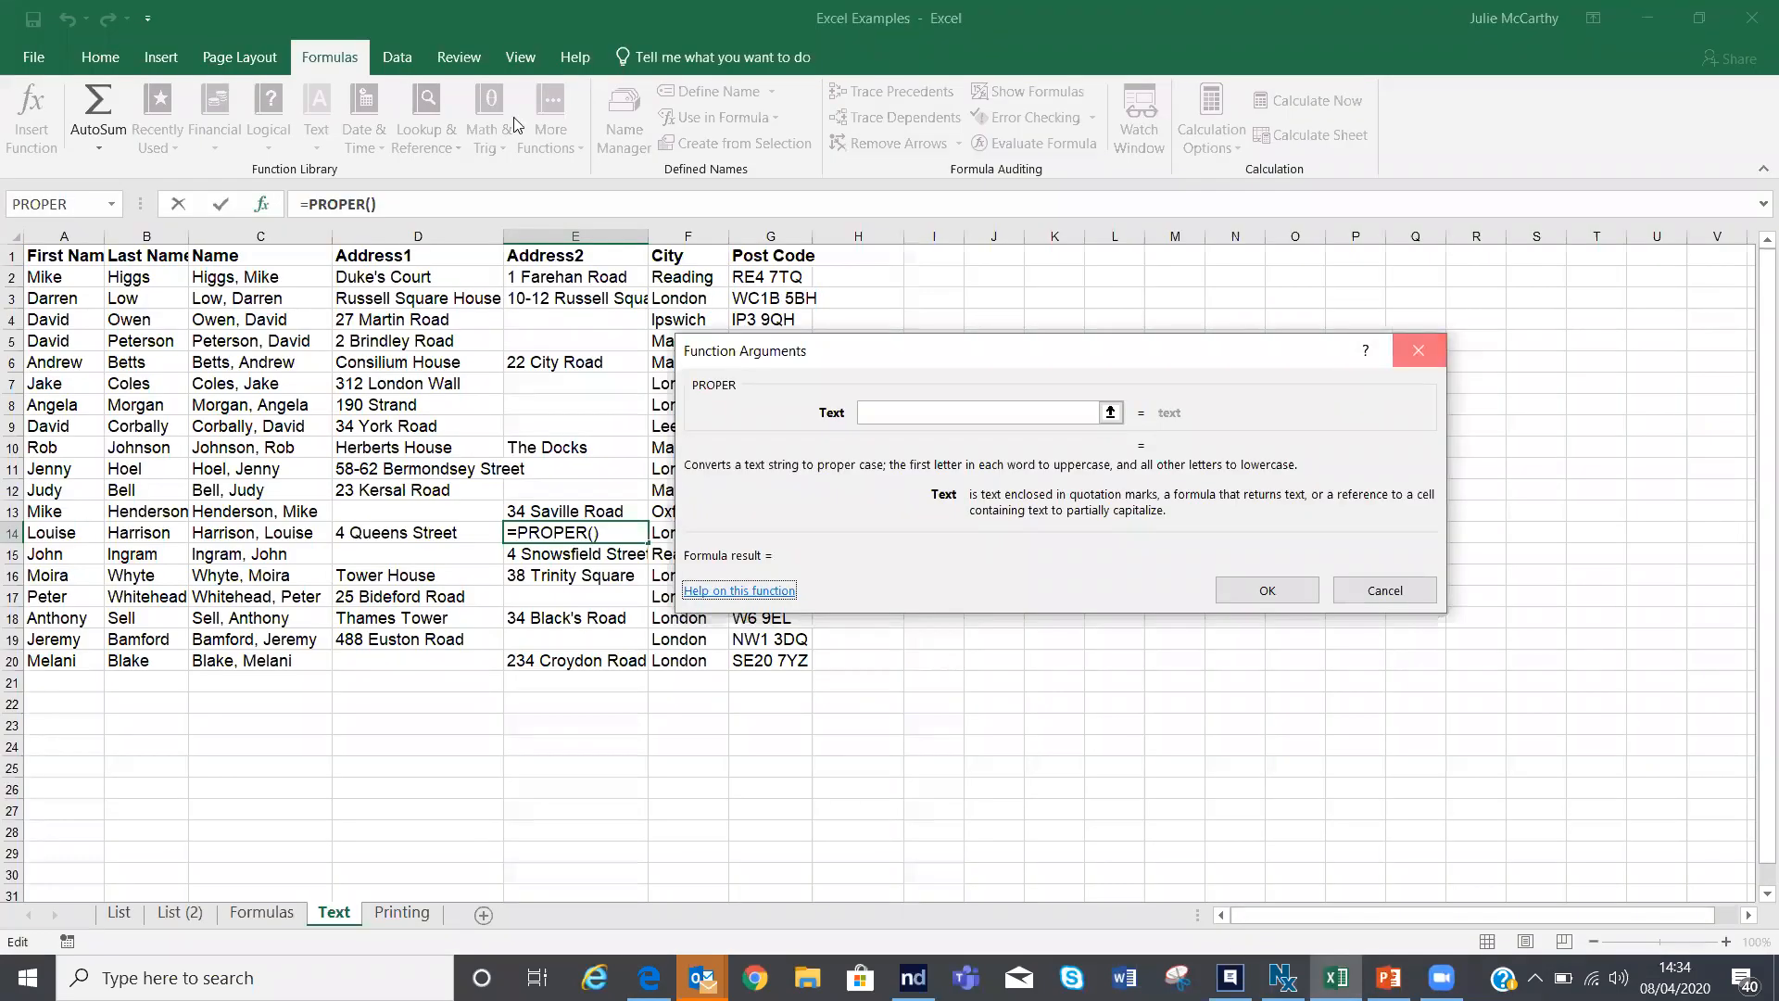
left_click(1410, 342)
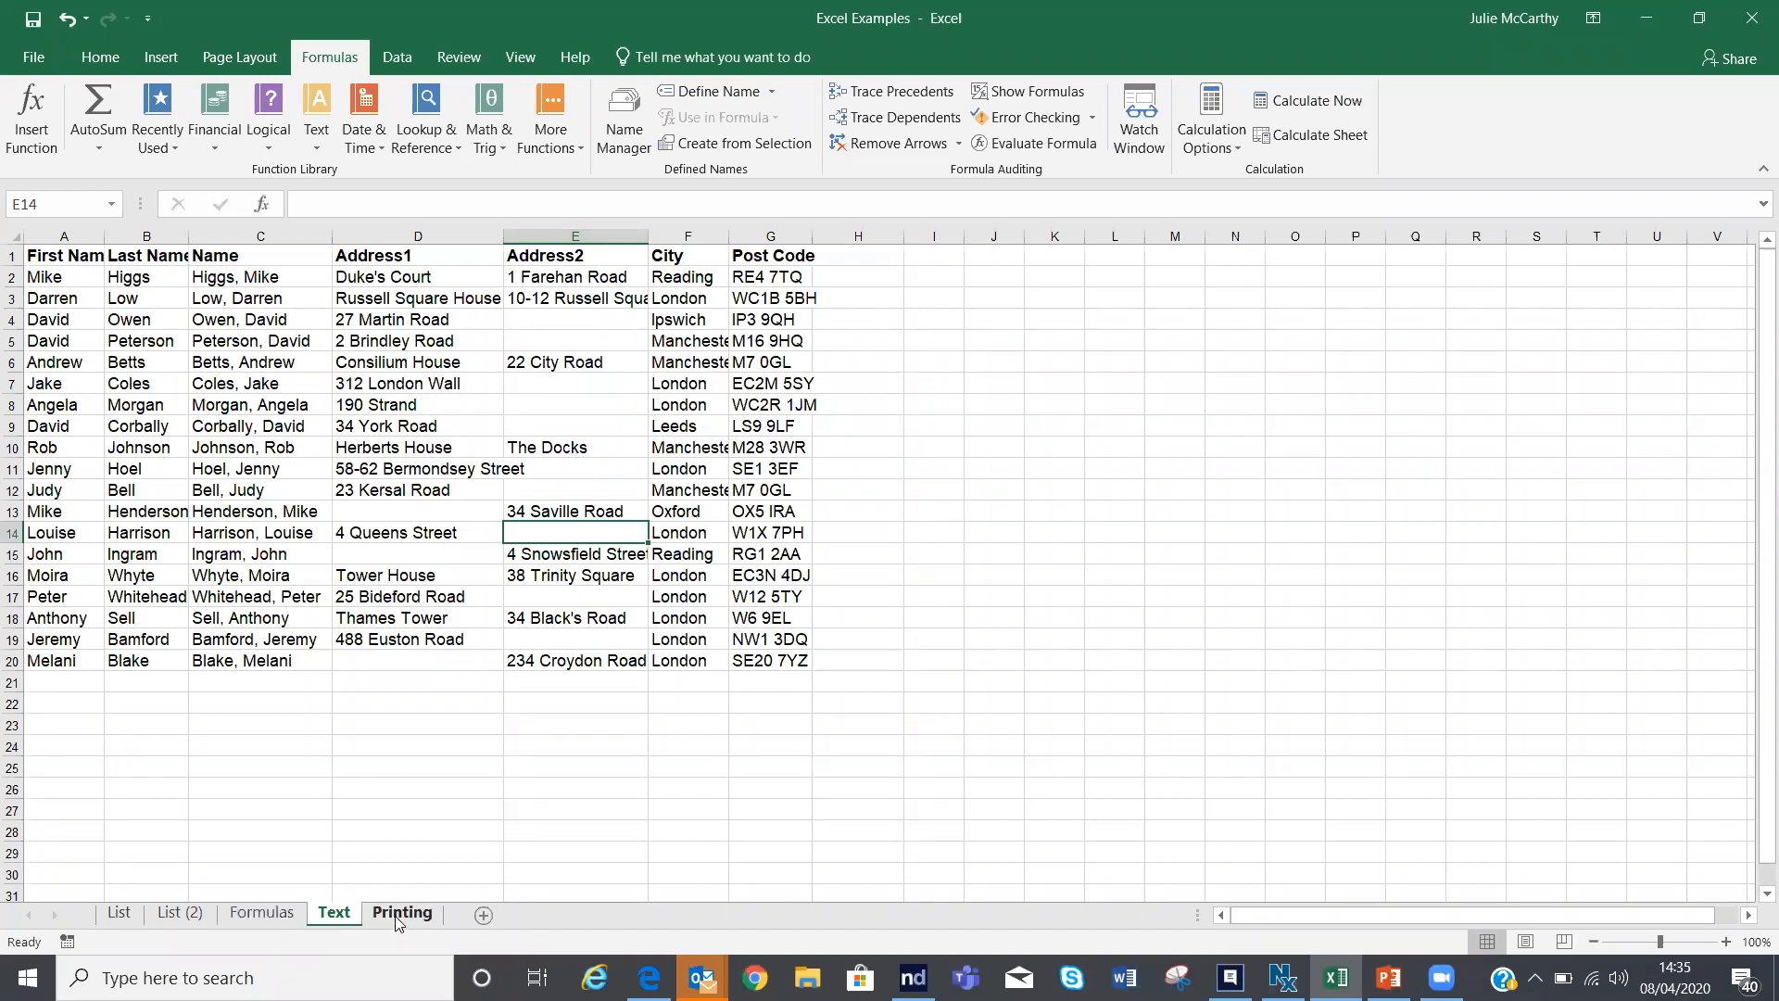
Step: Create a column chart on its own chart sheet from ranges A3:A6 and F3:F6 of the Formulas sheet
left_click(263, 913)
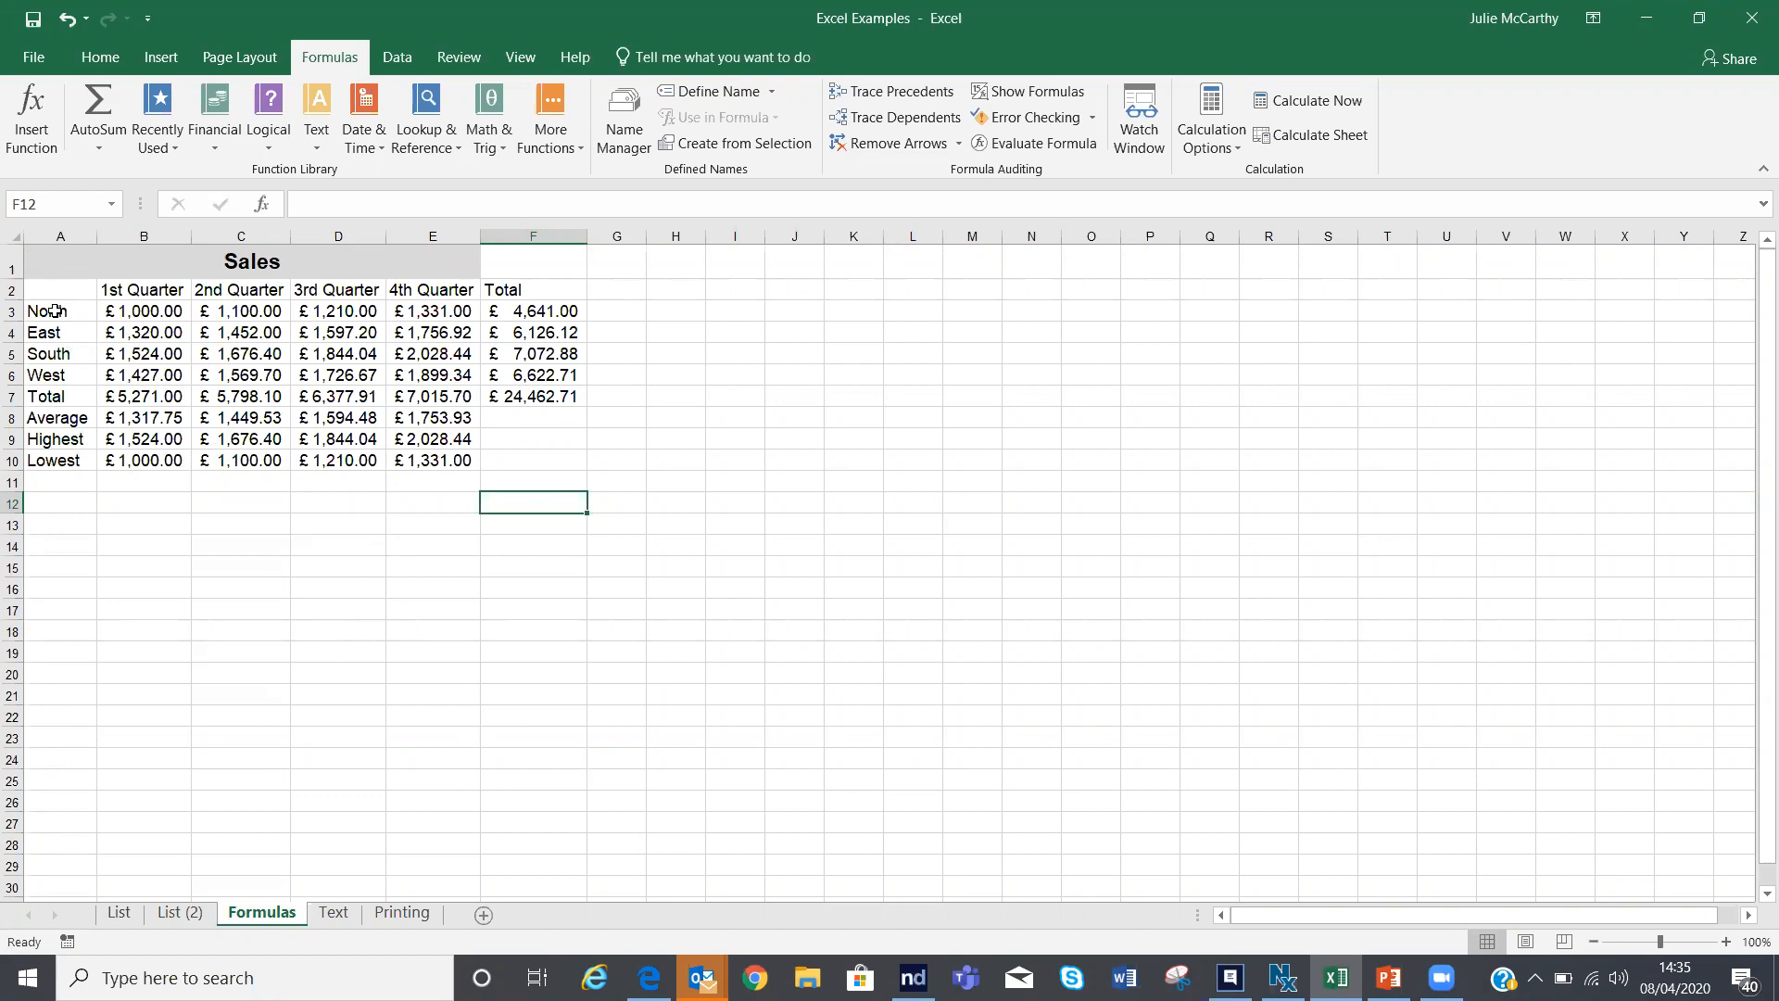
left_click_drag(56, 311, 59, 376)
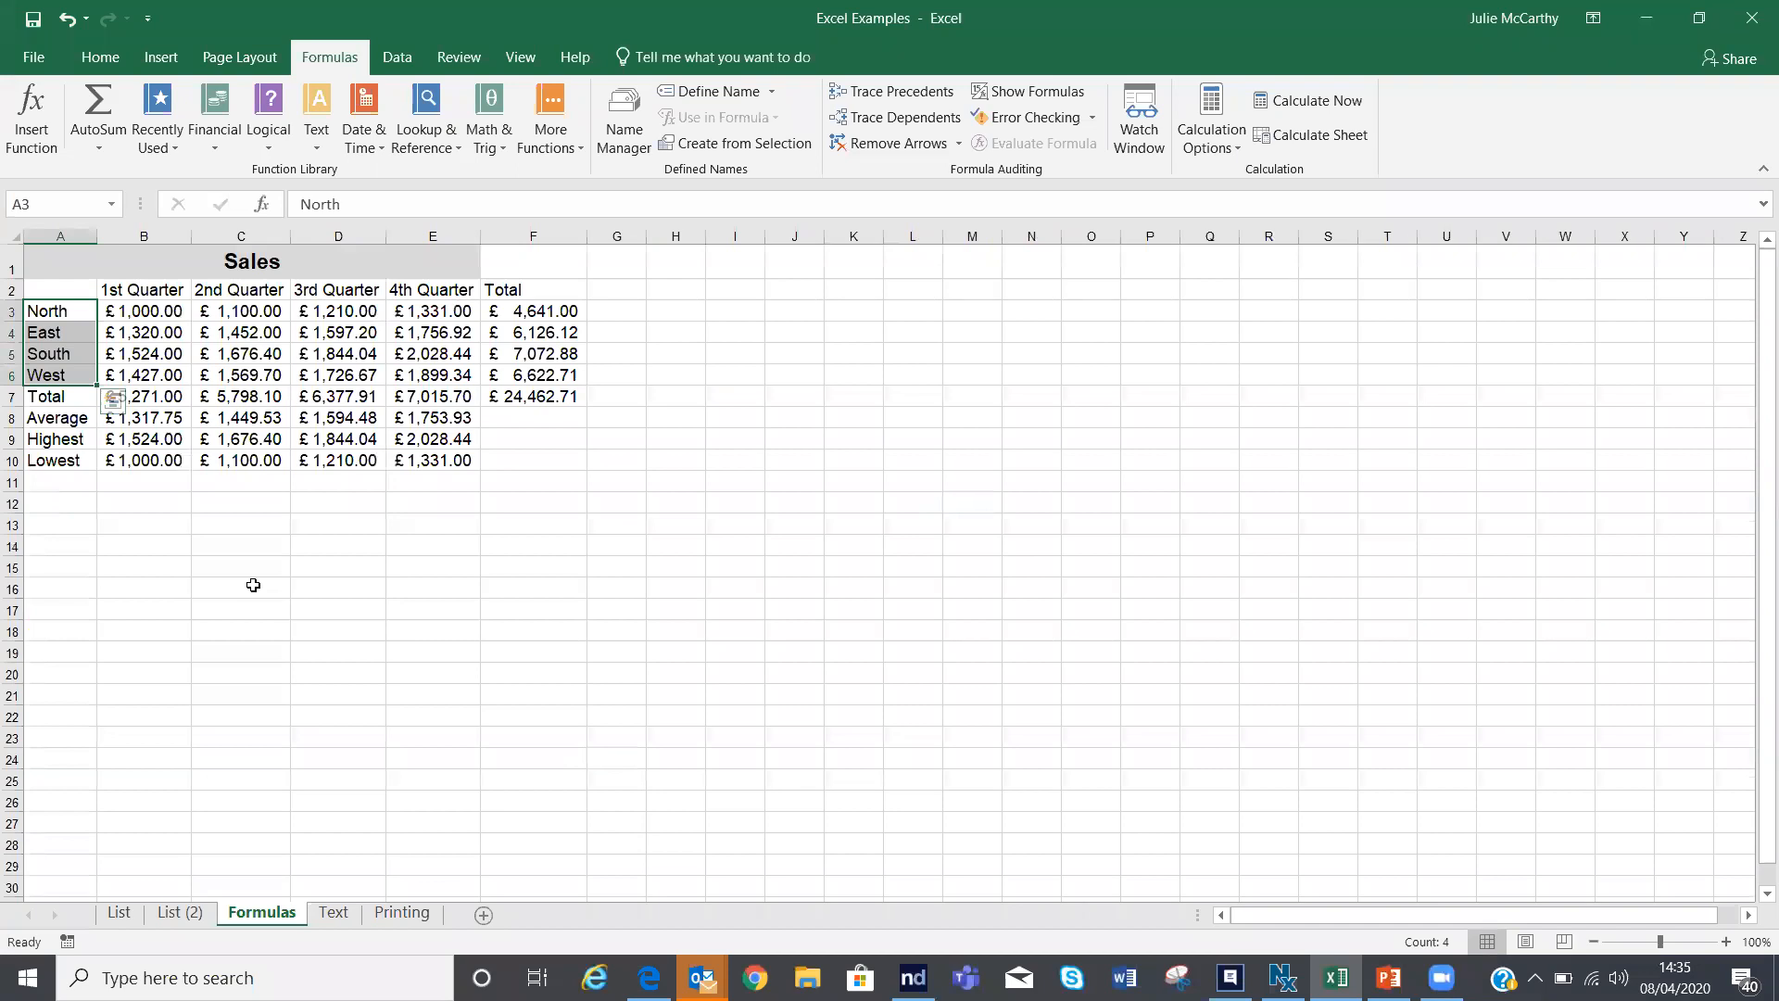
left_click(540, 323, "ctrl")
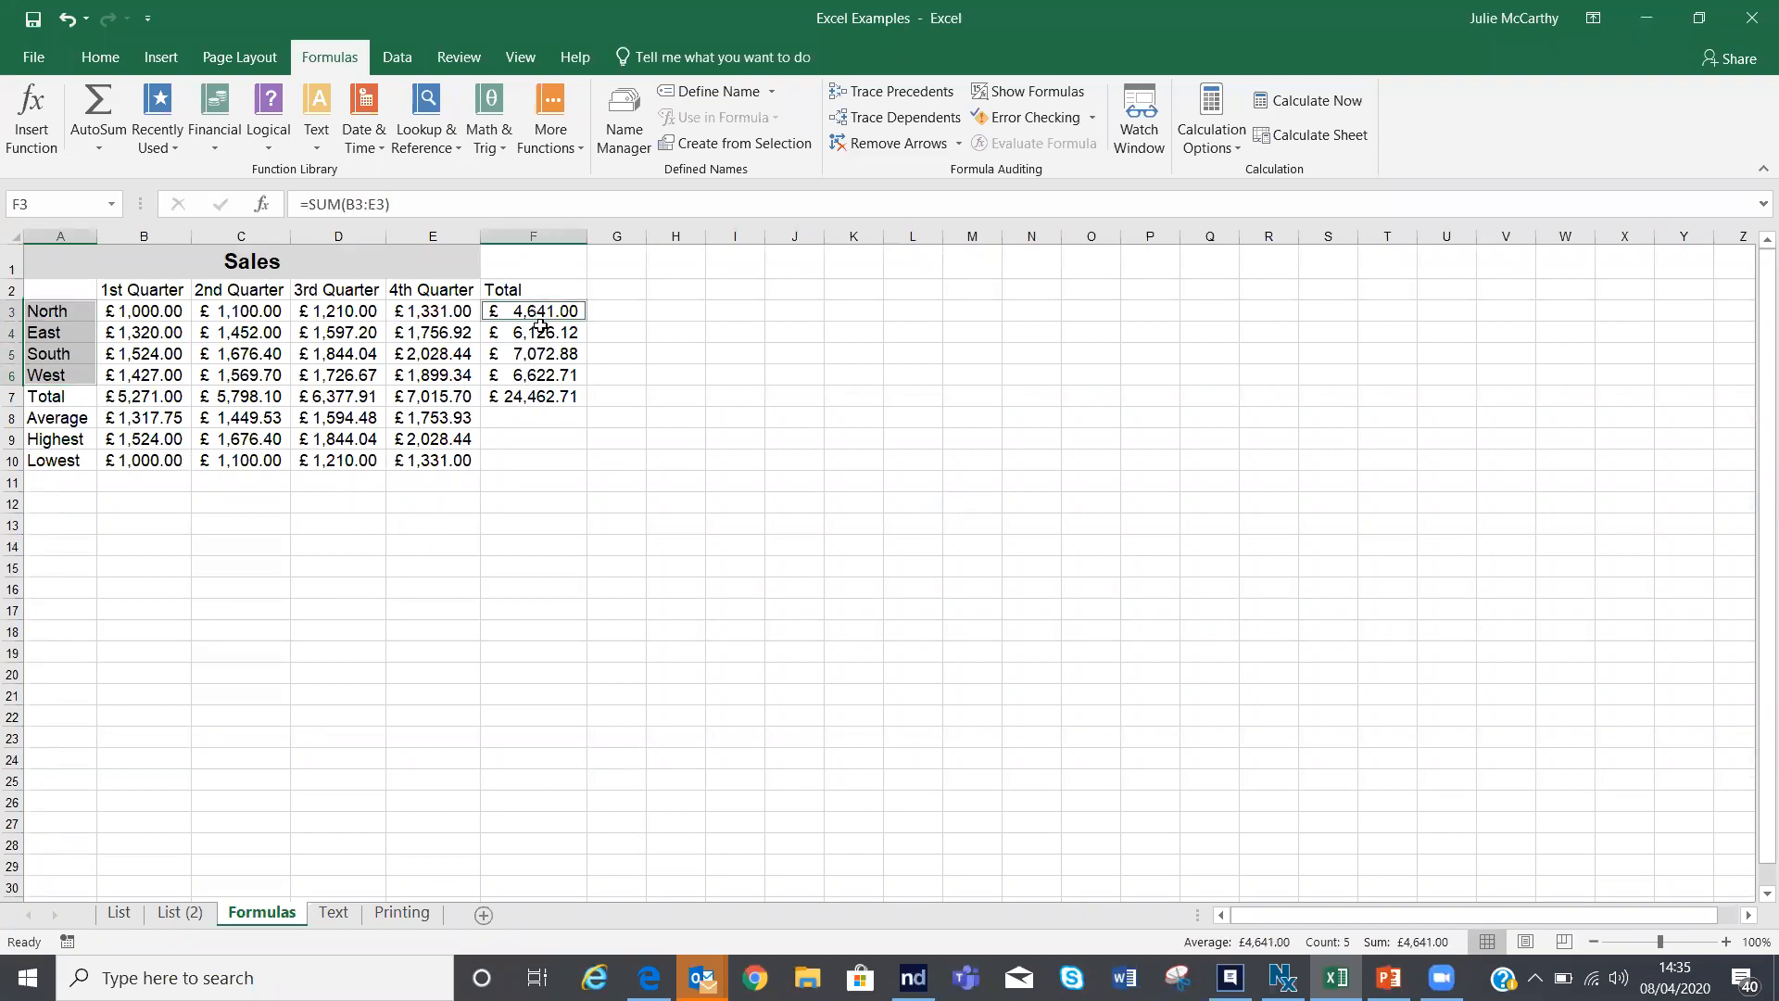
left_click_drag(540, 323, 546, 375)
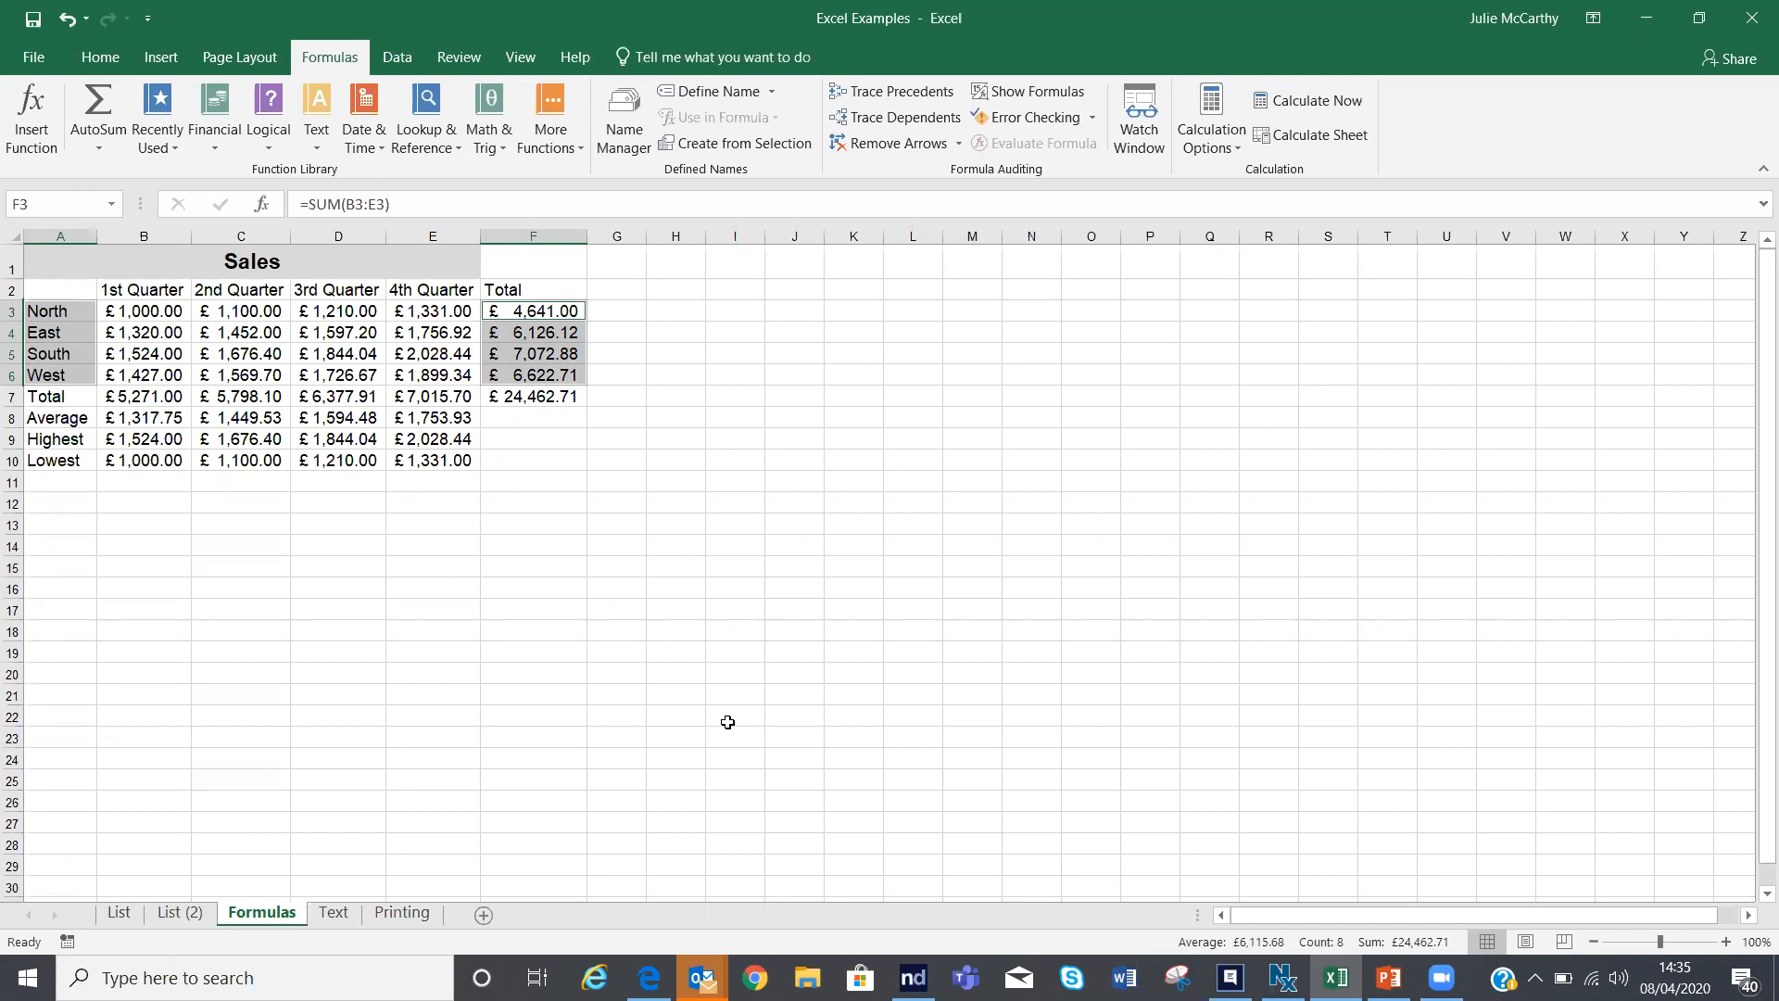
key("F11")
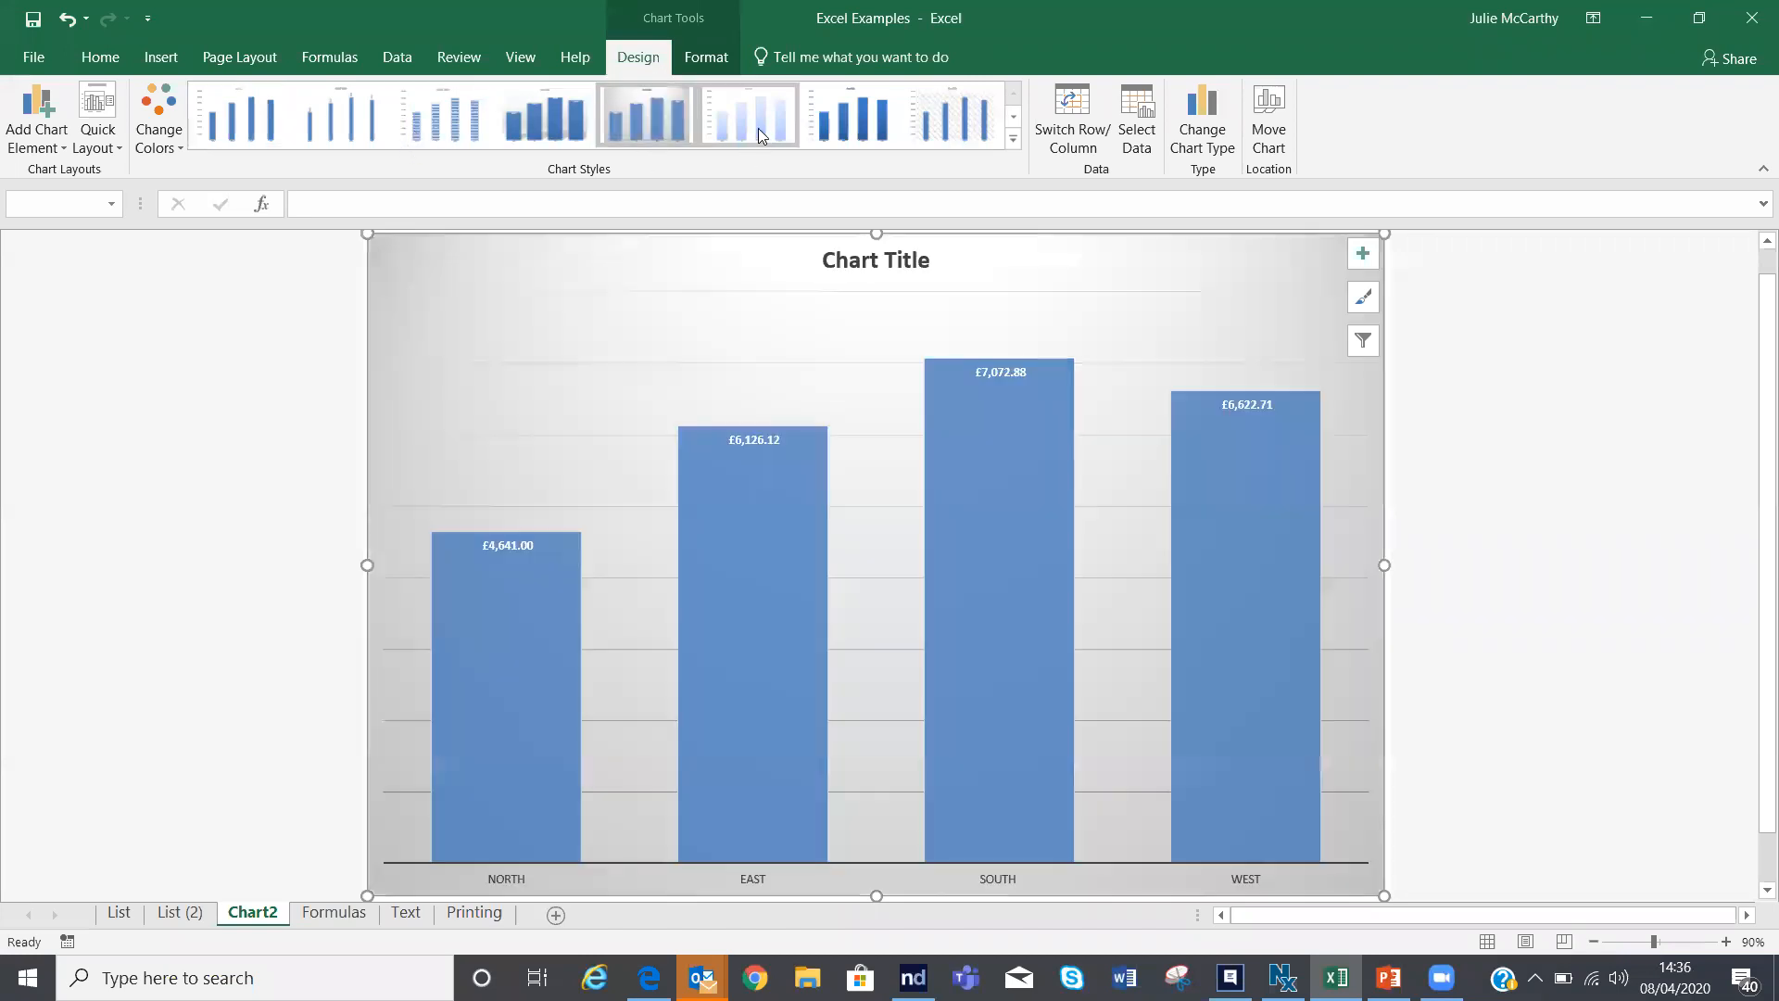
Step: Try several chart styles on the column chart and settle on the second style, with narrow columns and rotated data labels
left_click(758, 128)
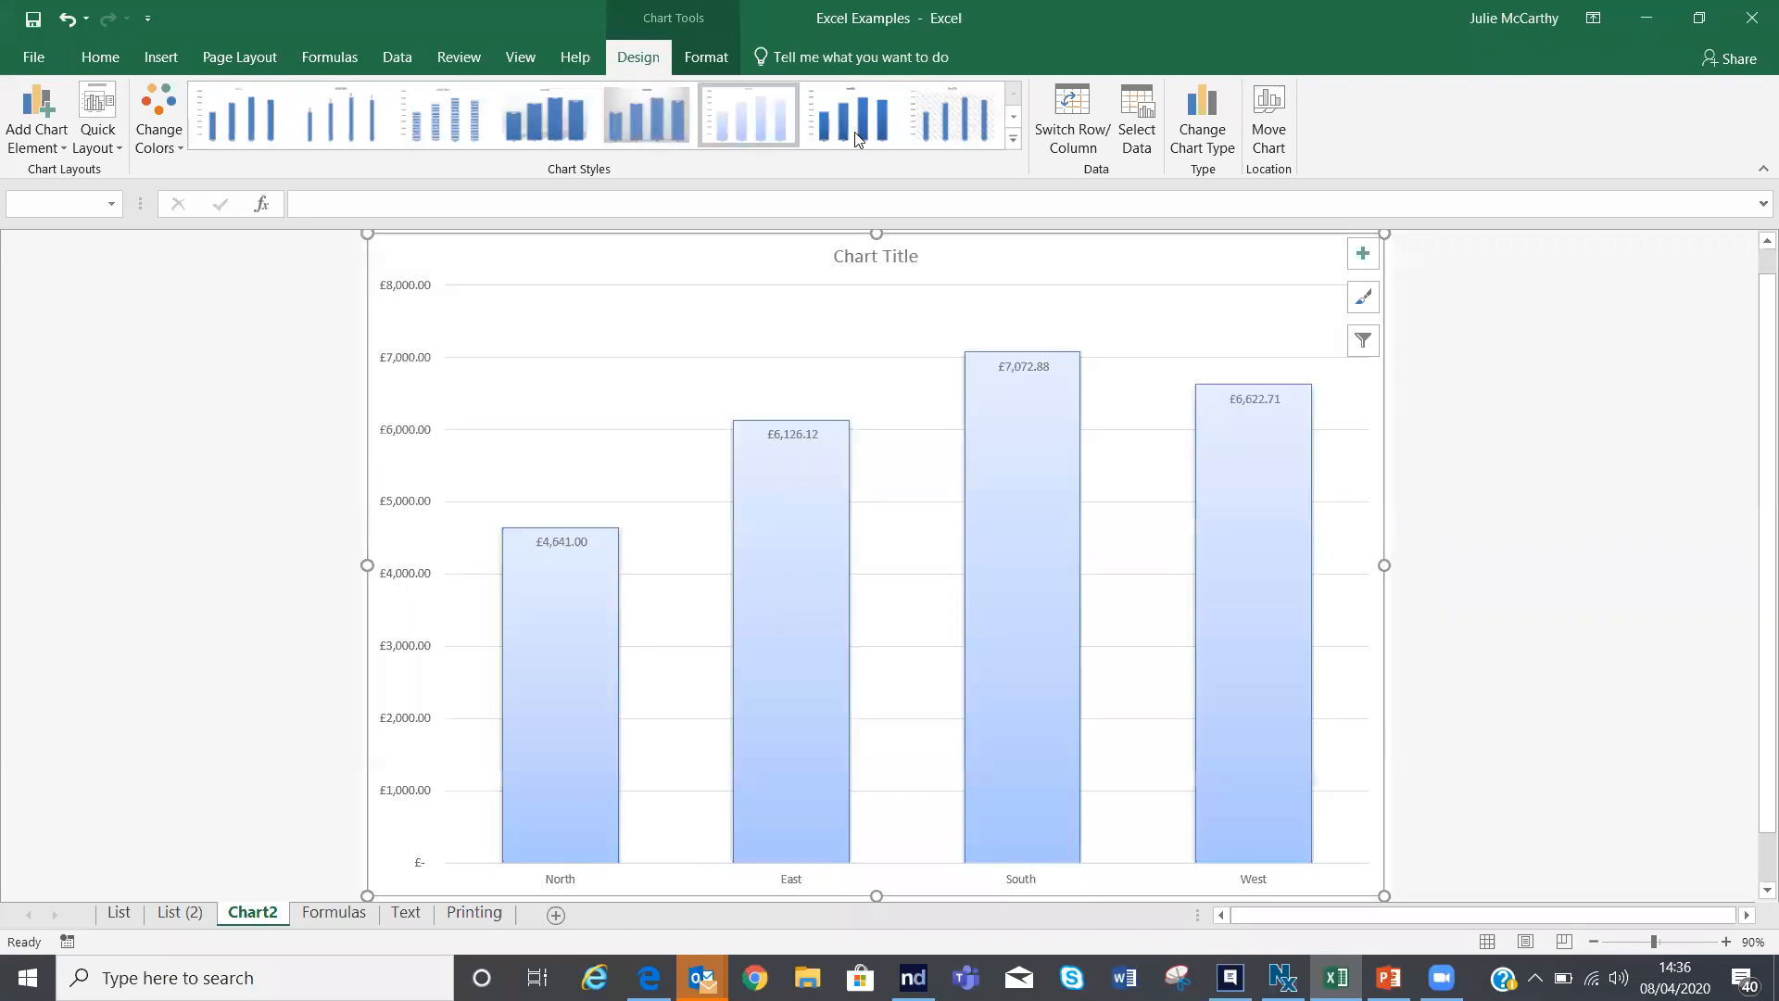
left_click(926, 128)
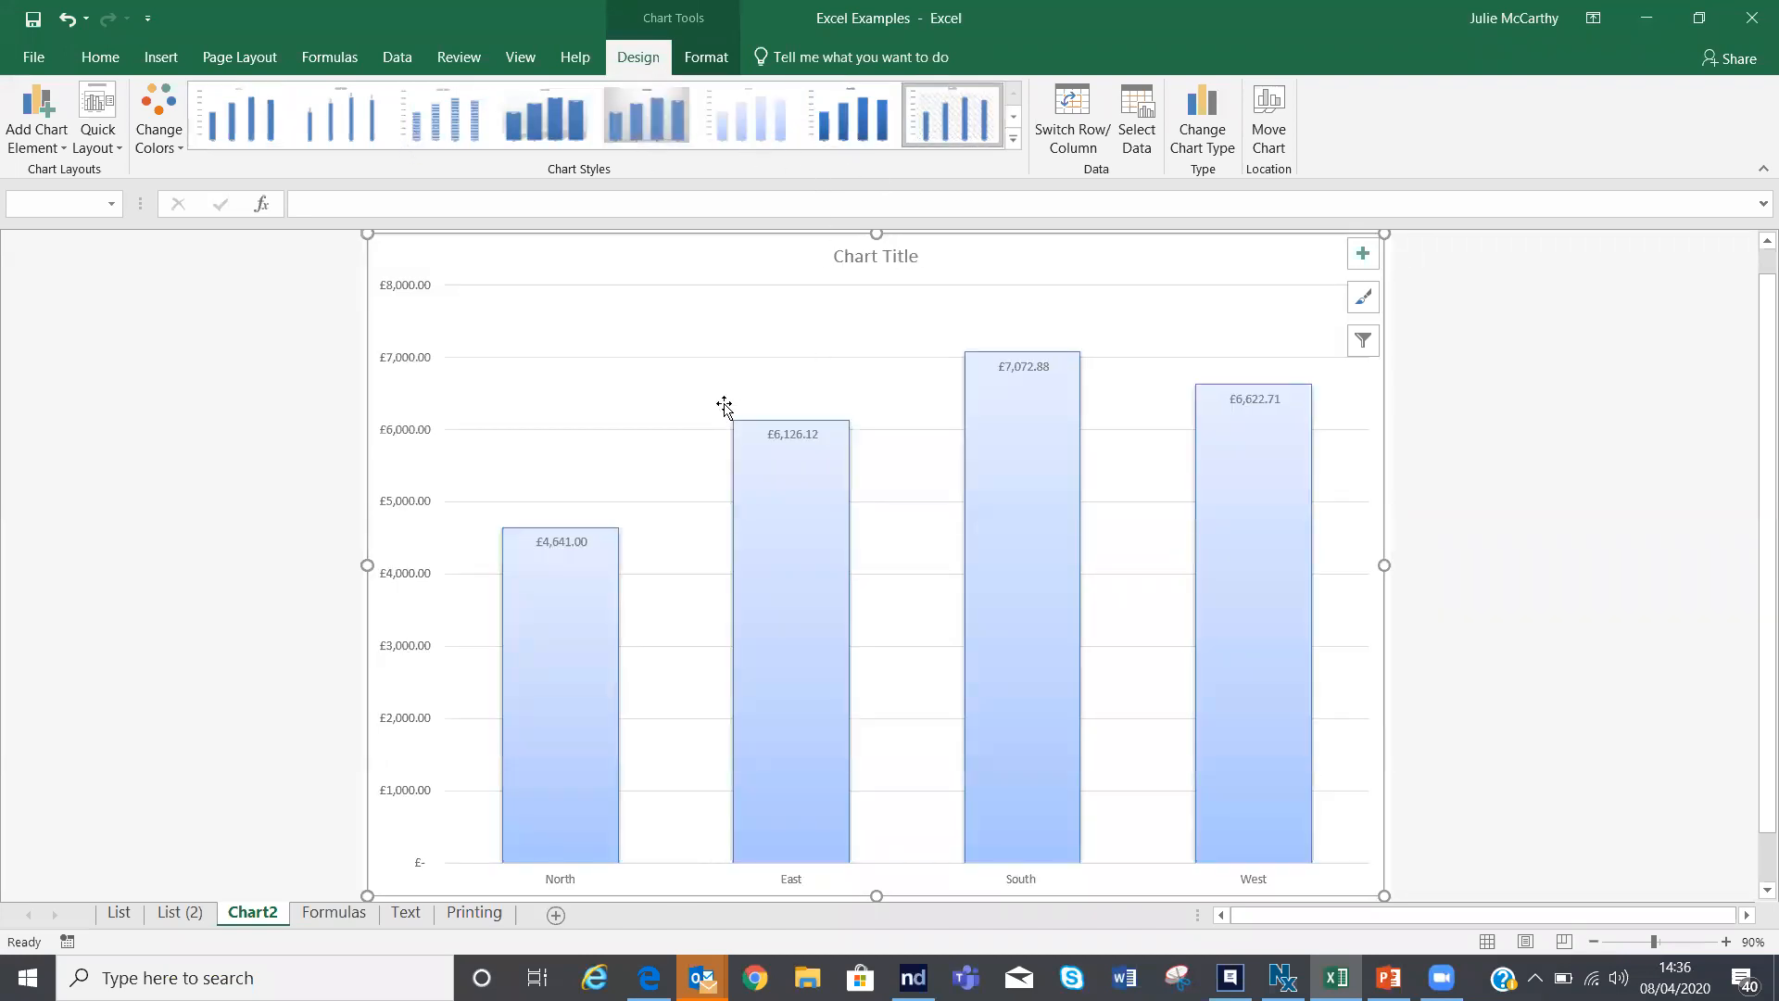
left_click(341, 119)
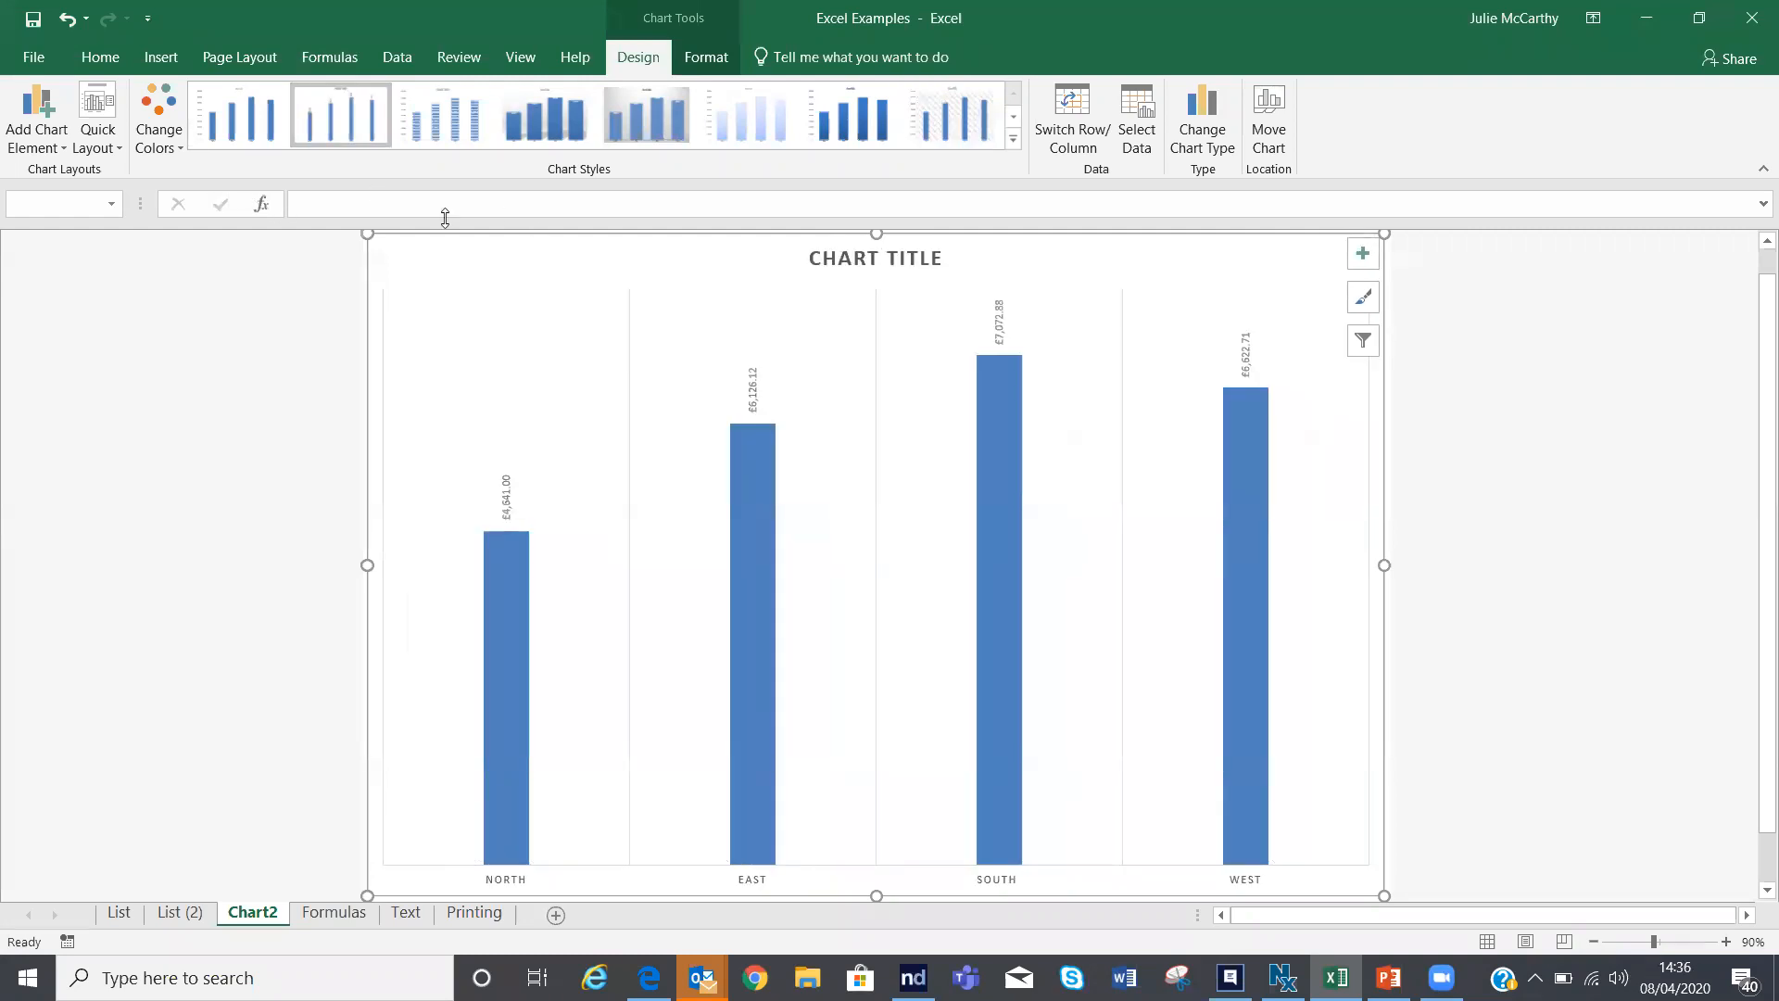
Step: Recolour the chart with the third Colorful palette and apply the quick layout with a data table and vertical axis title
left_click(160, 121)
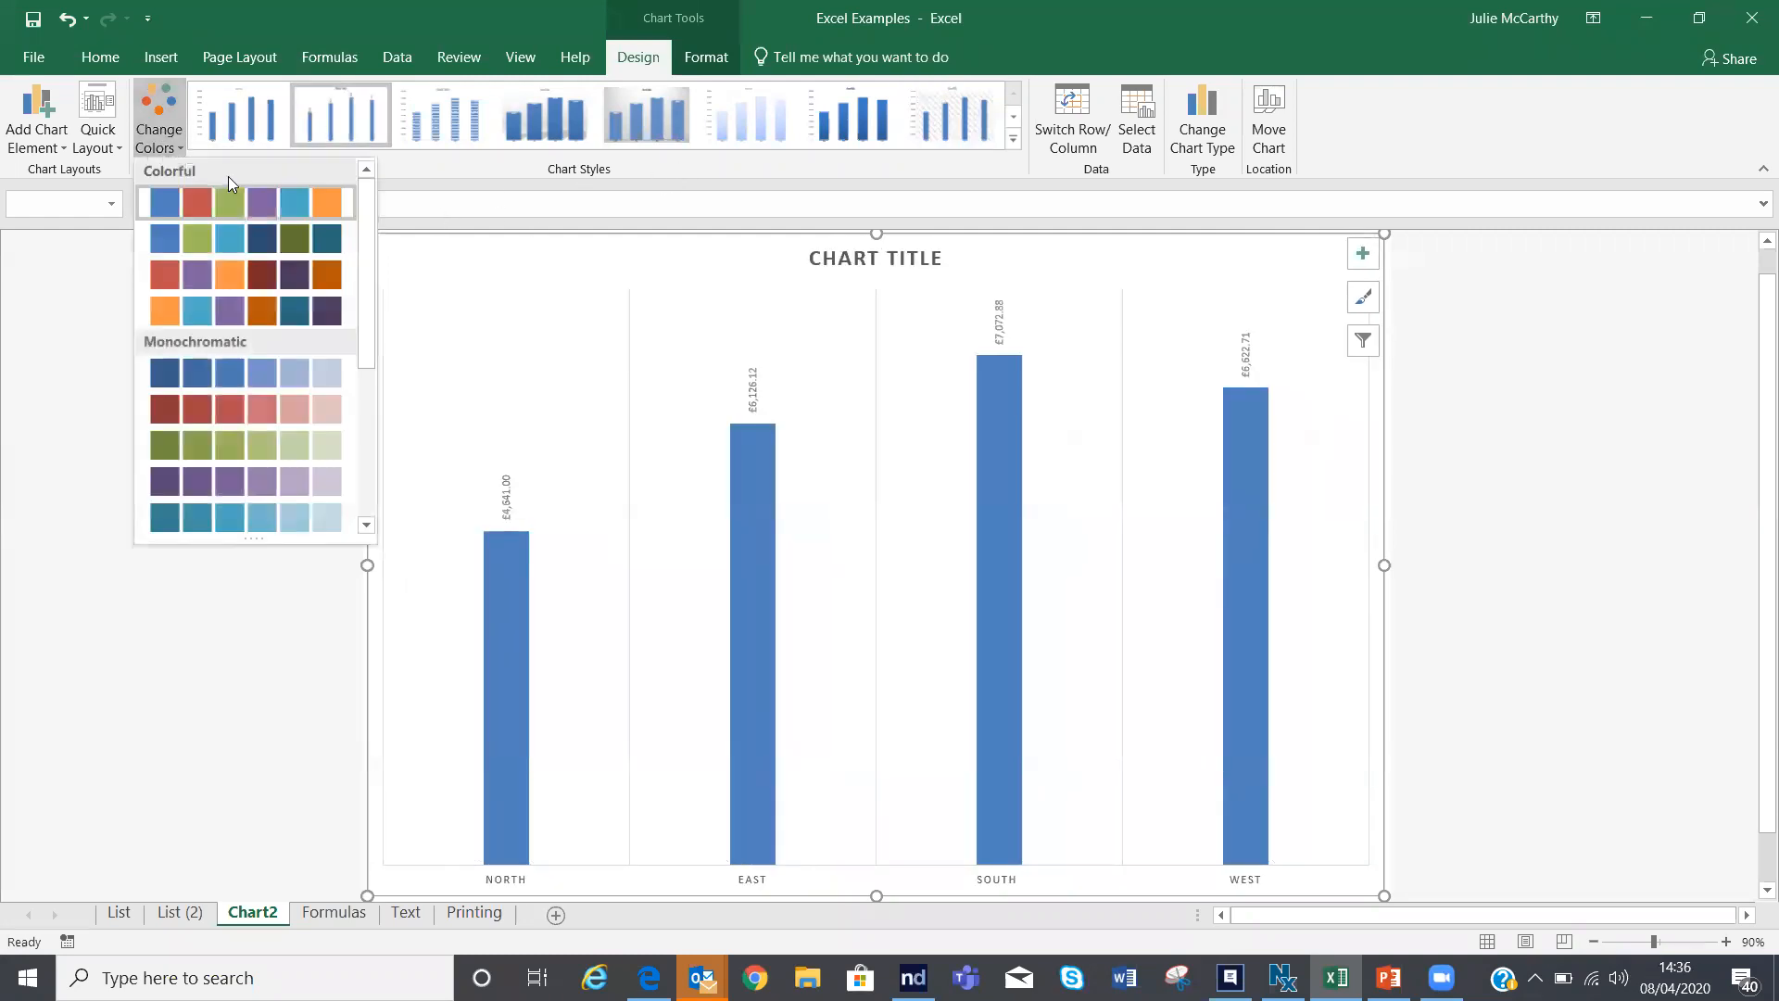
left_click(224, 278)
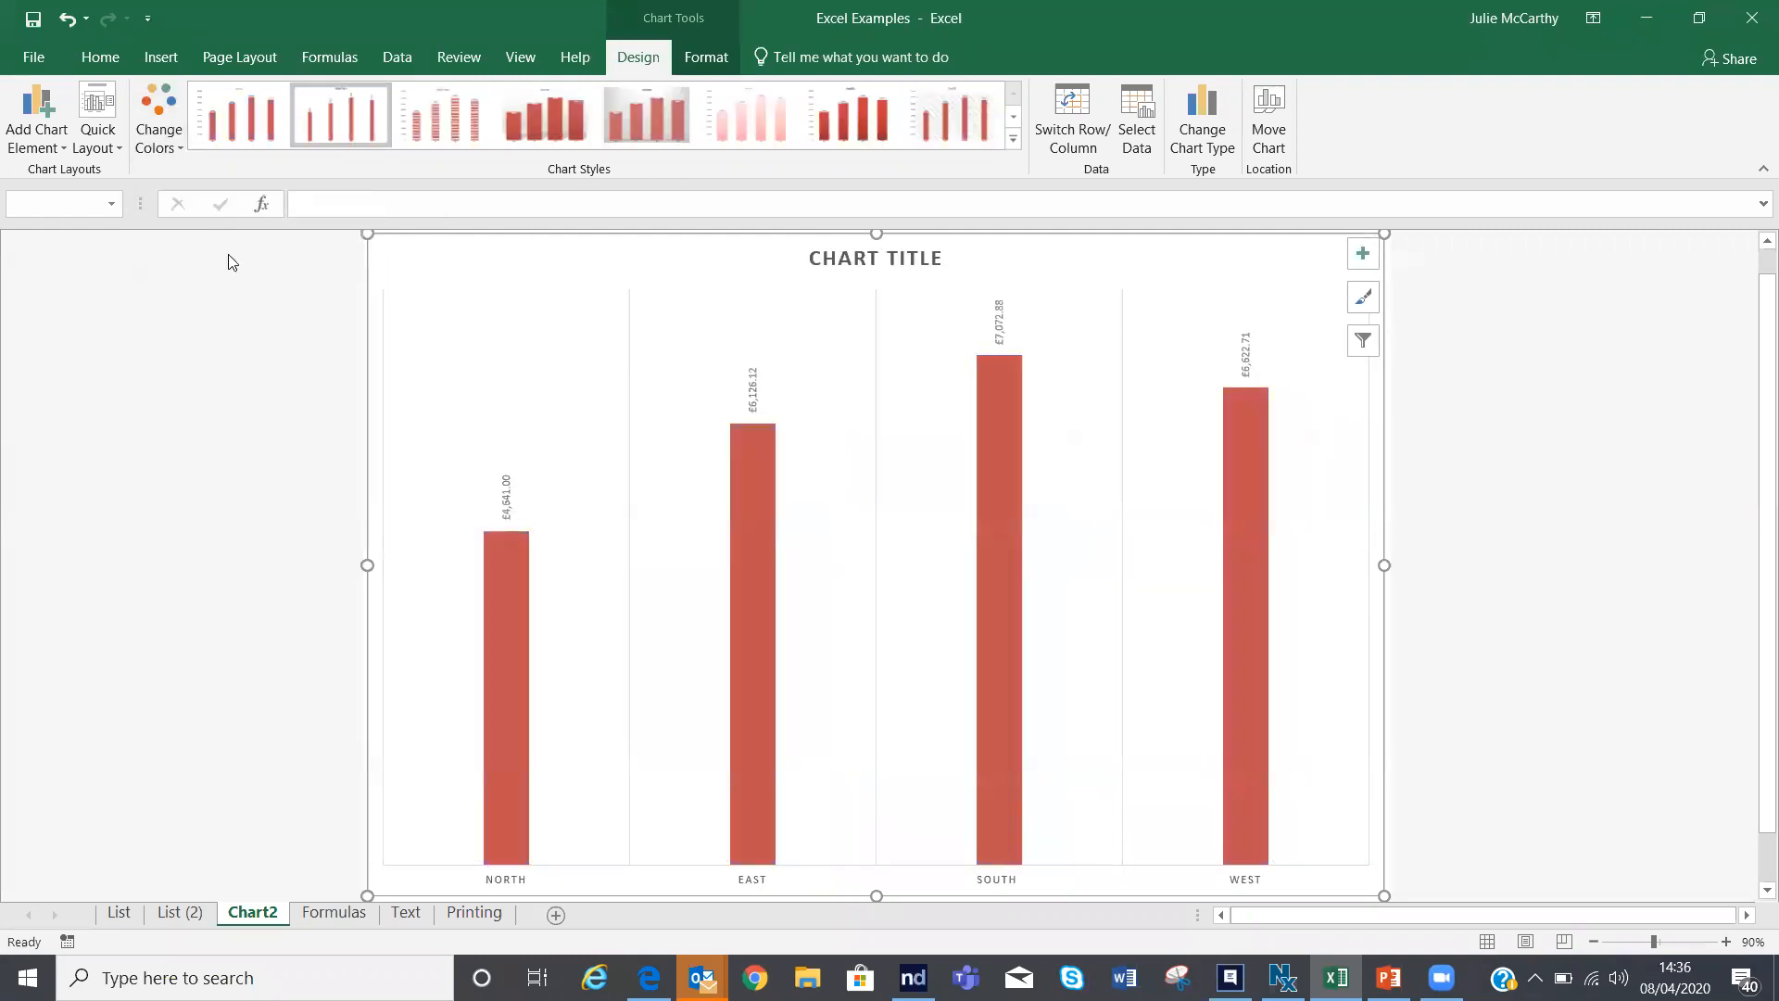
left_click(103, 149)
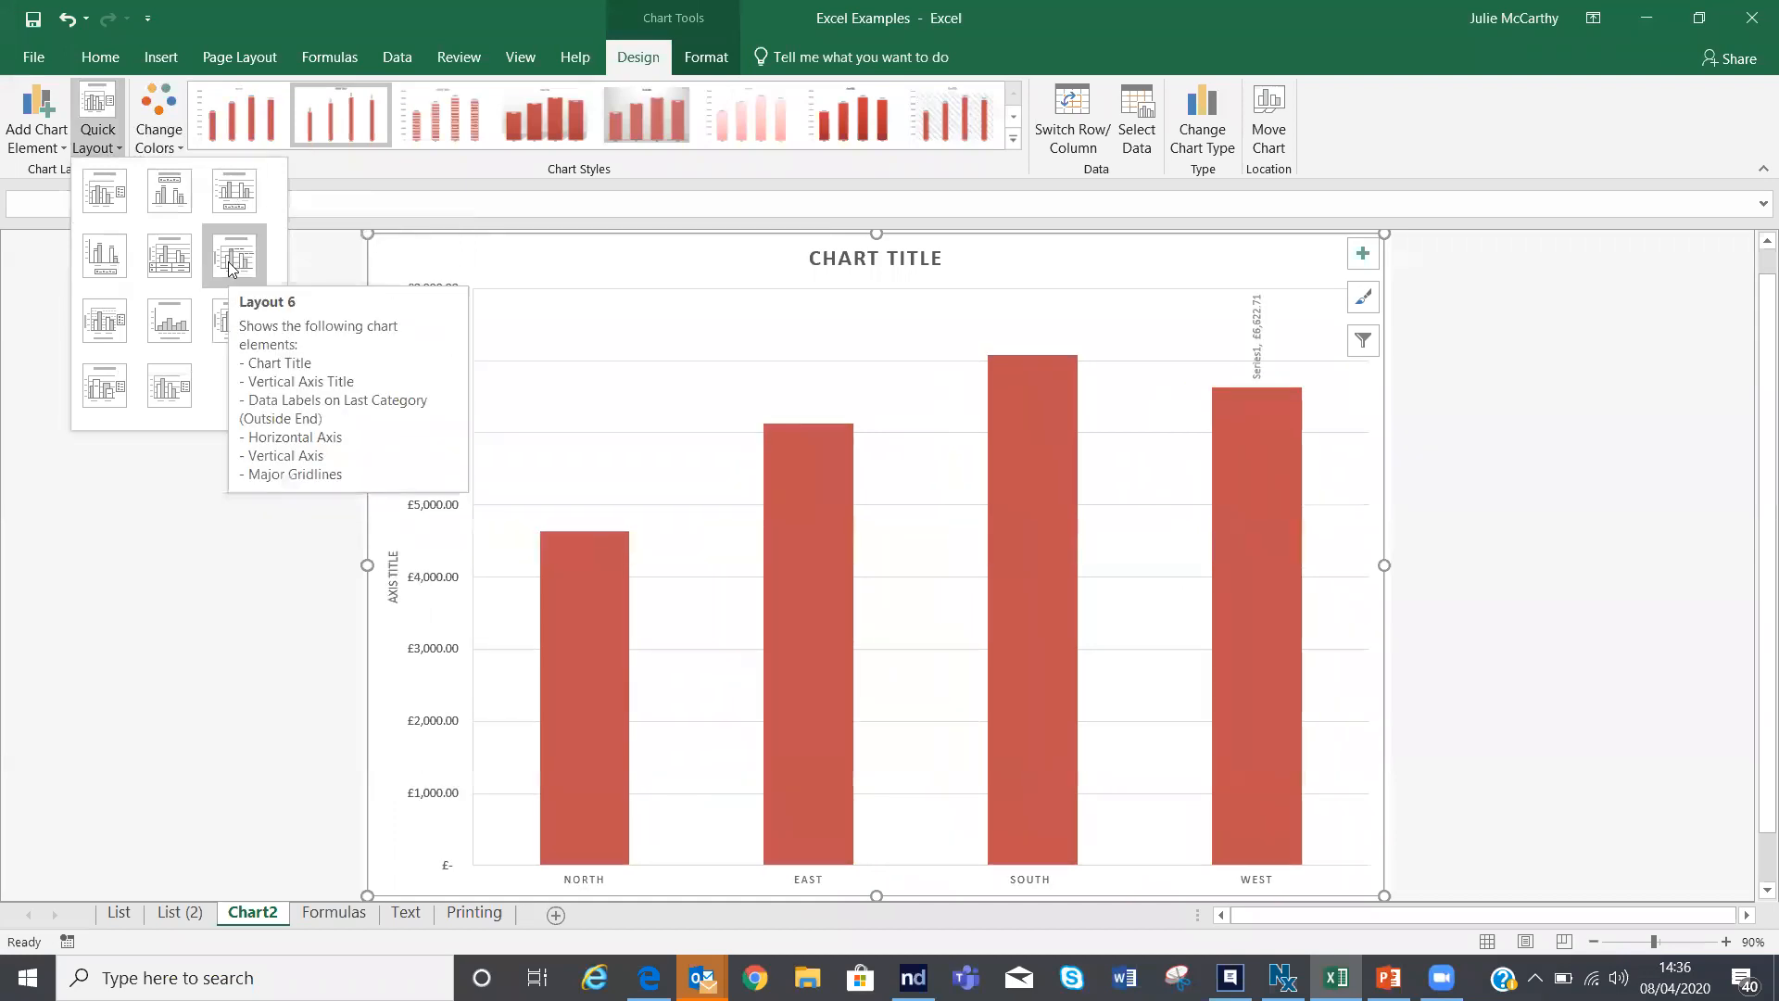
left_click(178, 262)
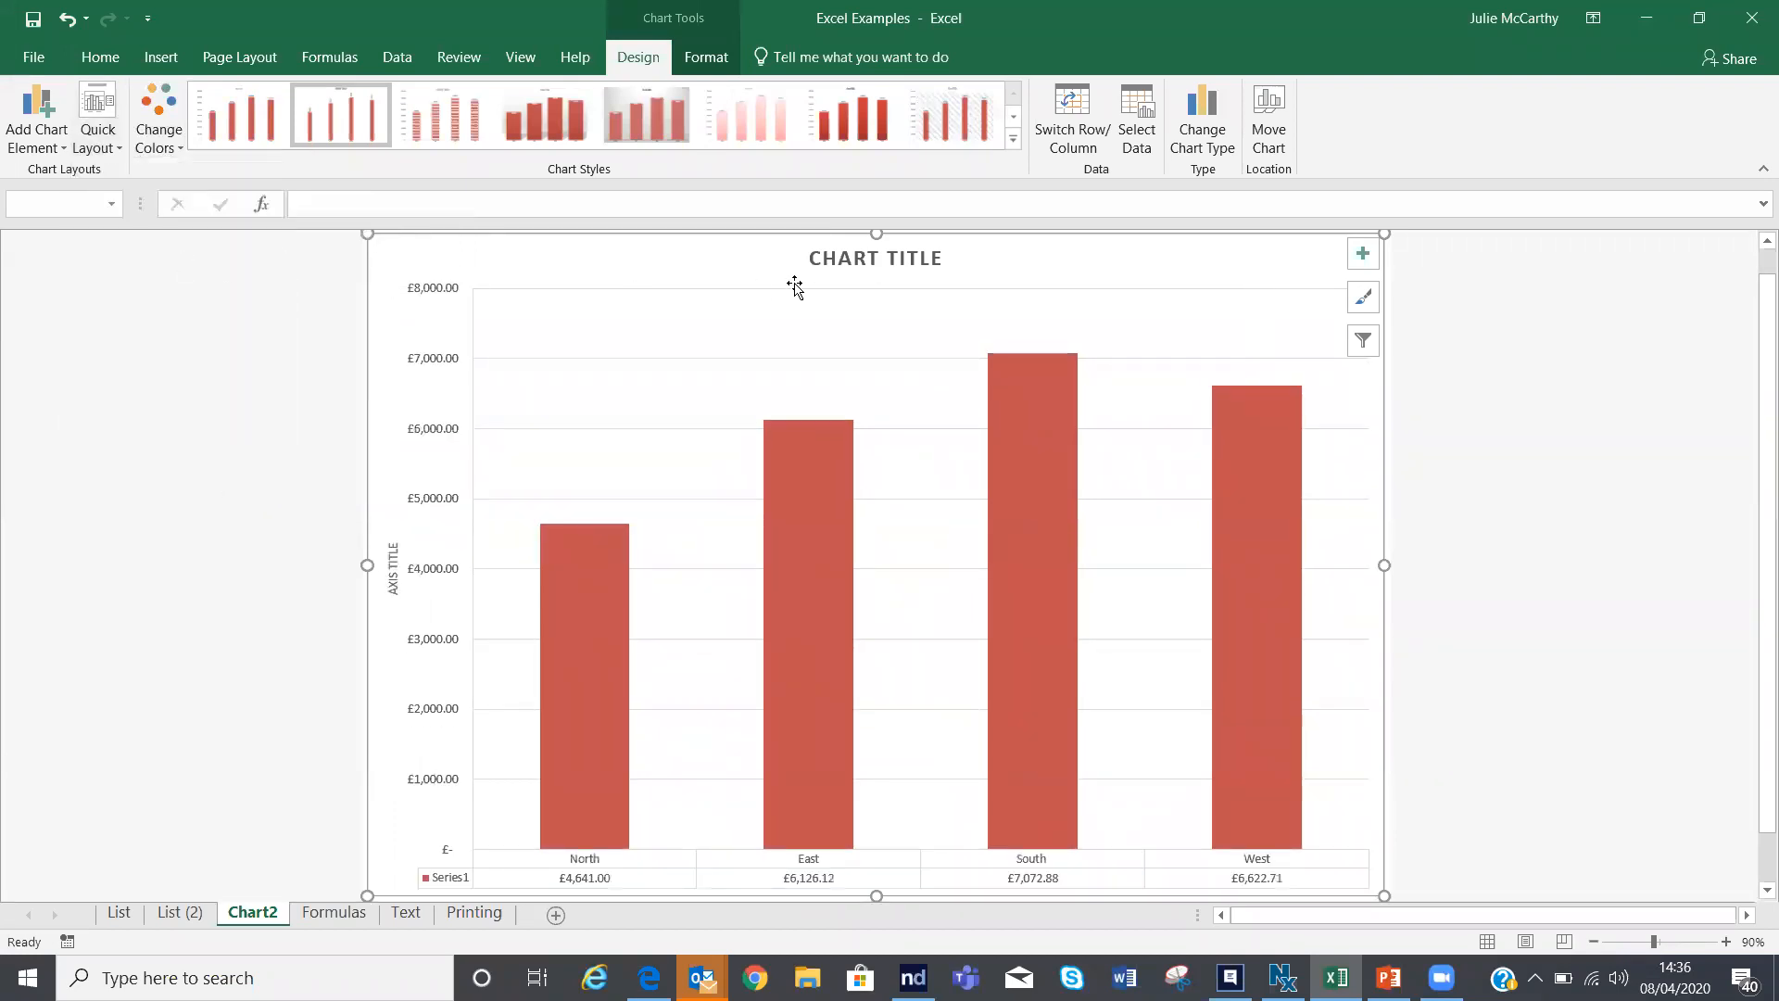
Step: Change the chart type from column to pie
left_click(855, 264)
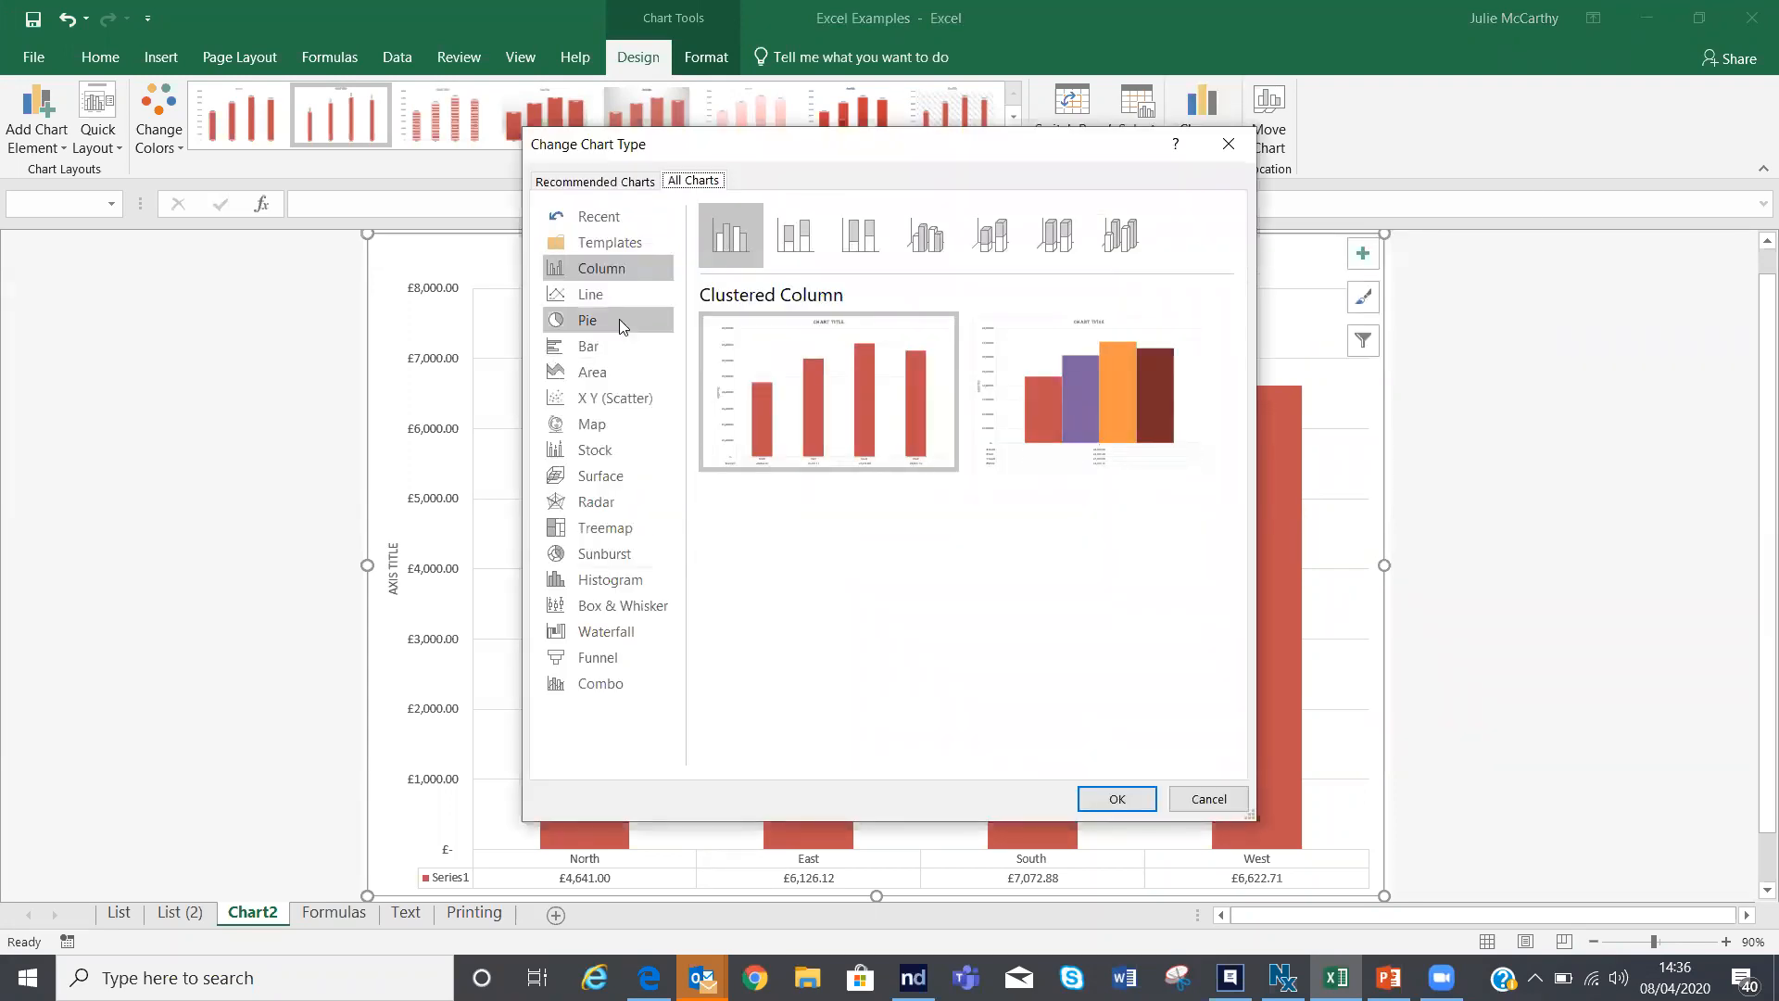
left_click(619, 319)
left_click(1142, 802)
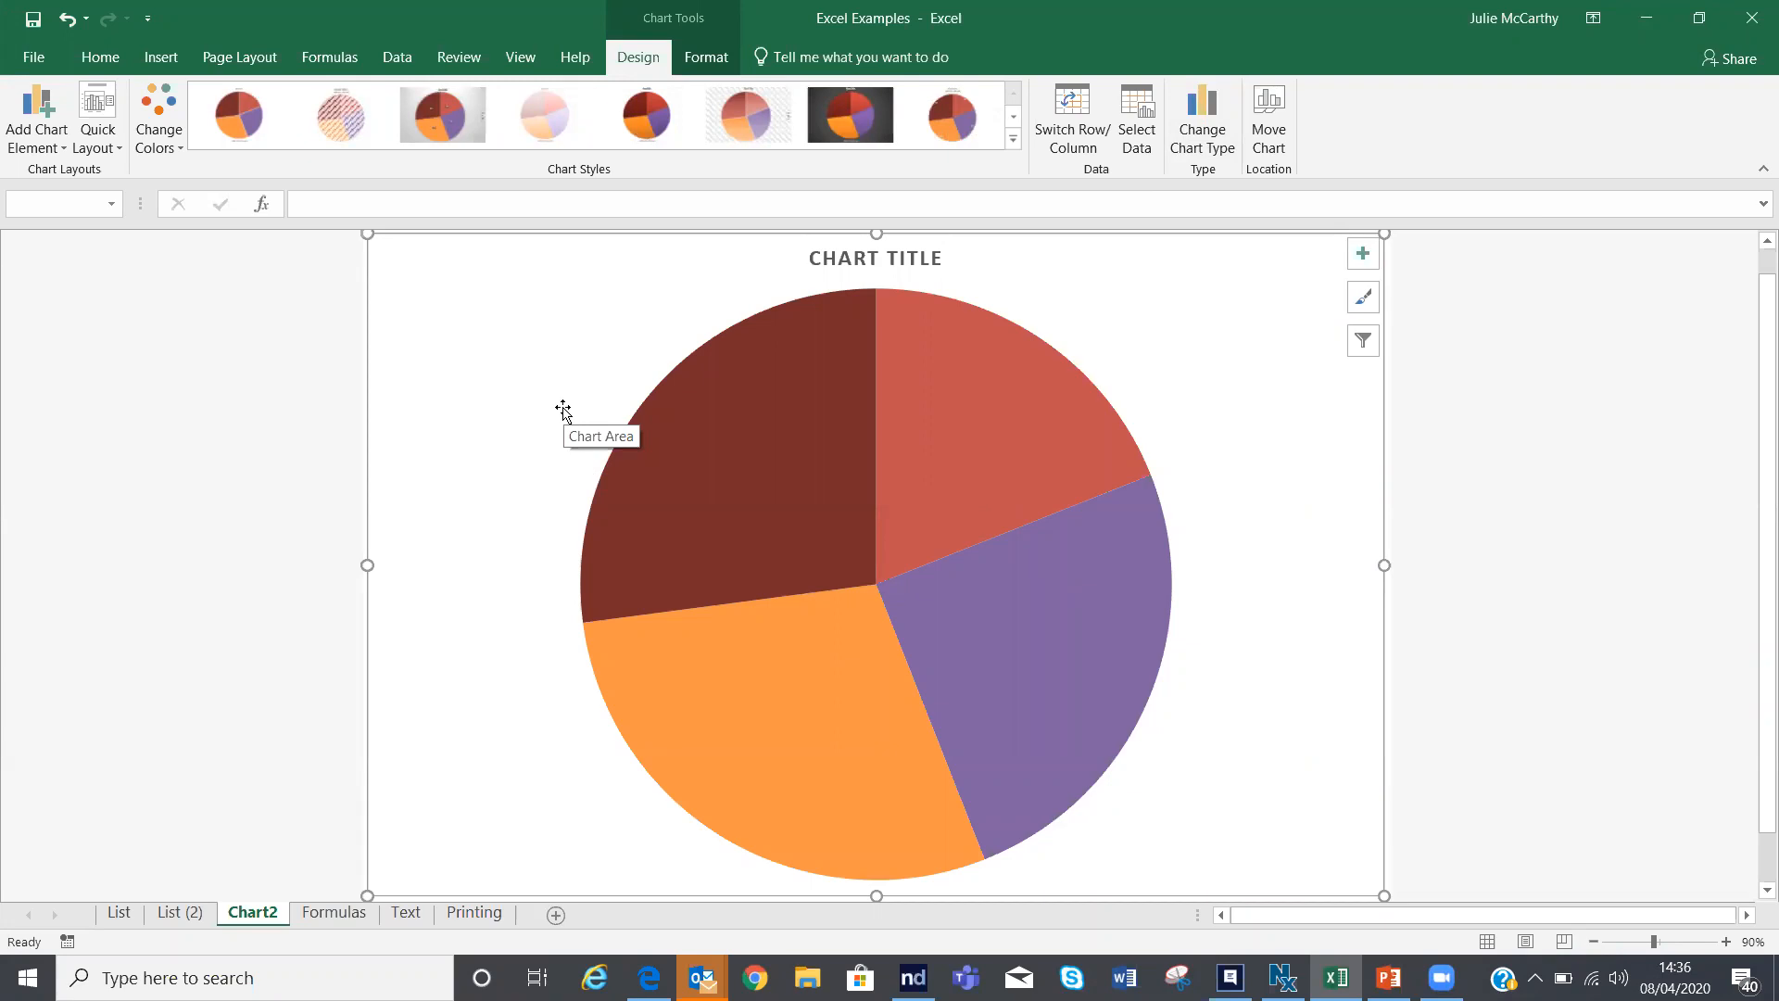
Step: Open the print preview of the Printing sheet
left_click(473, 915)
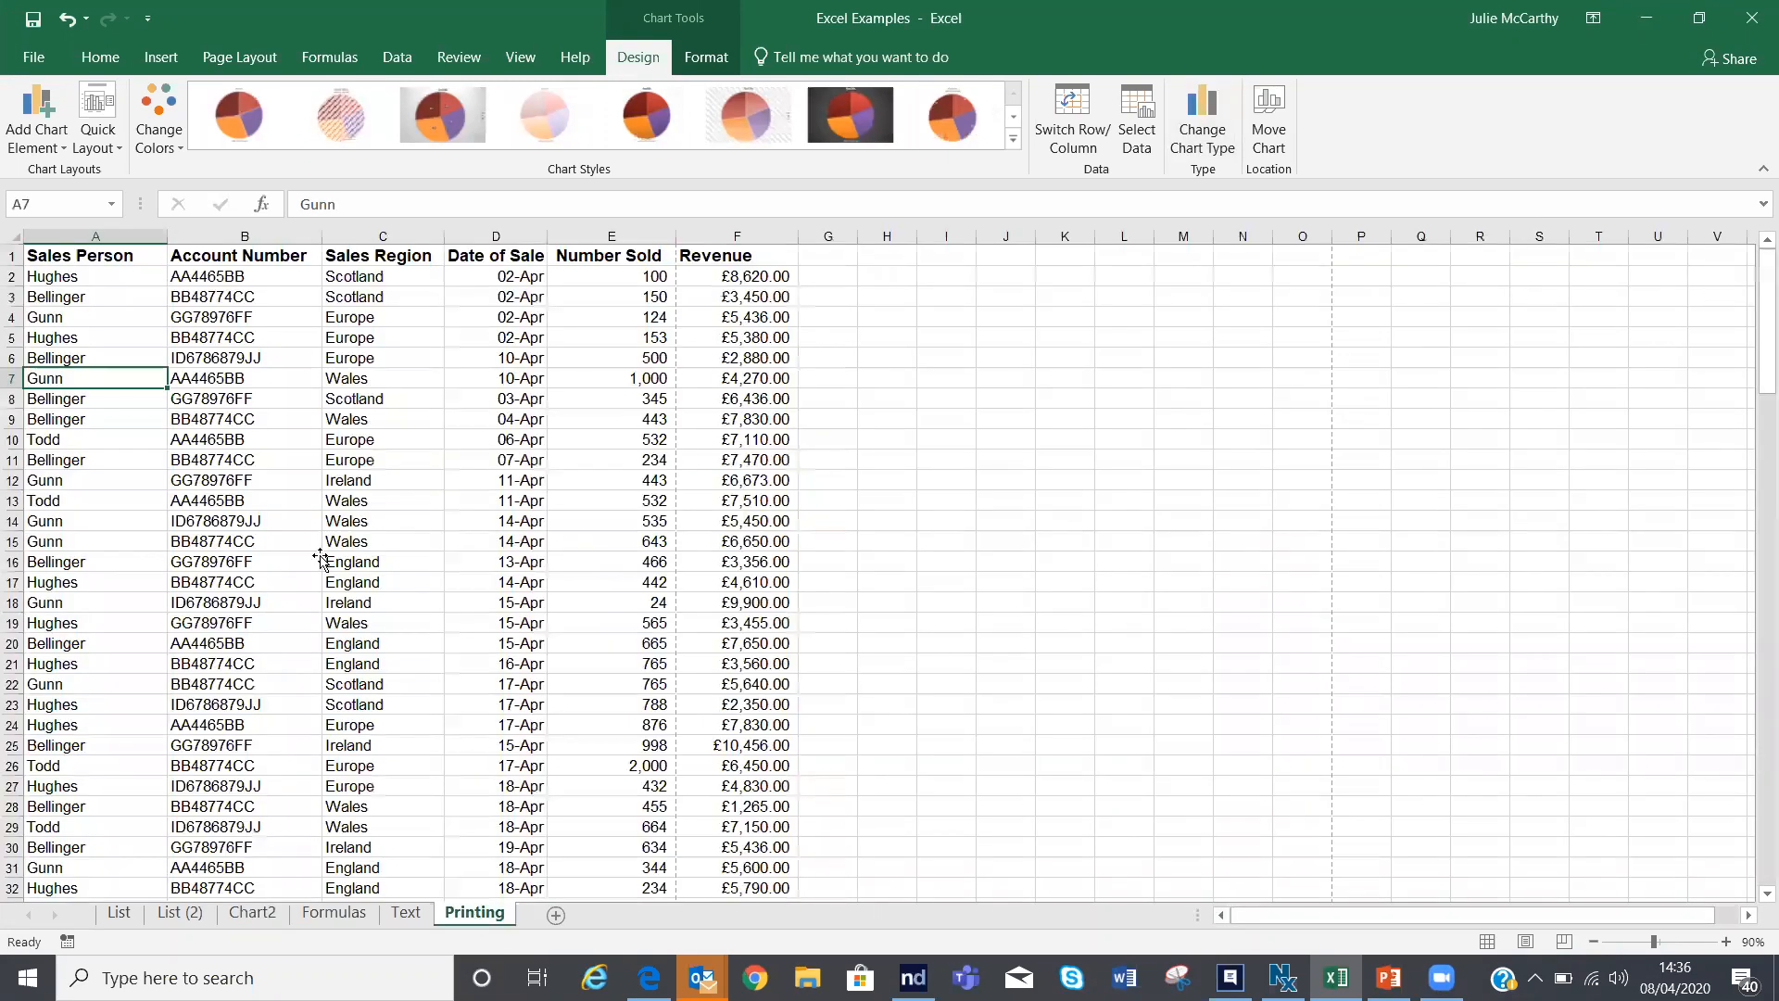
left_click(315, 562)
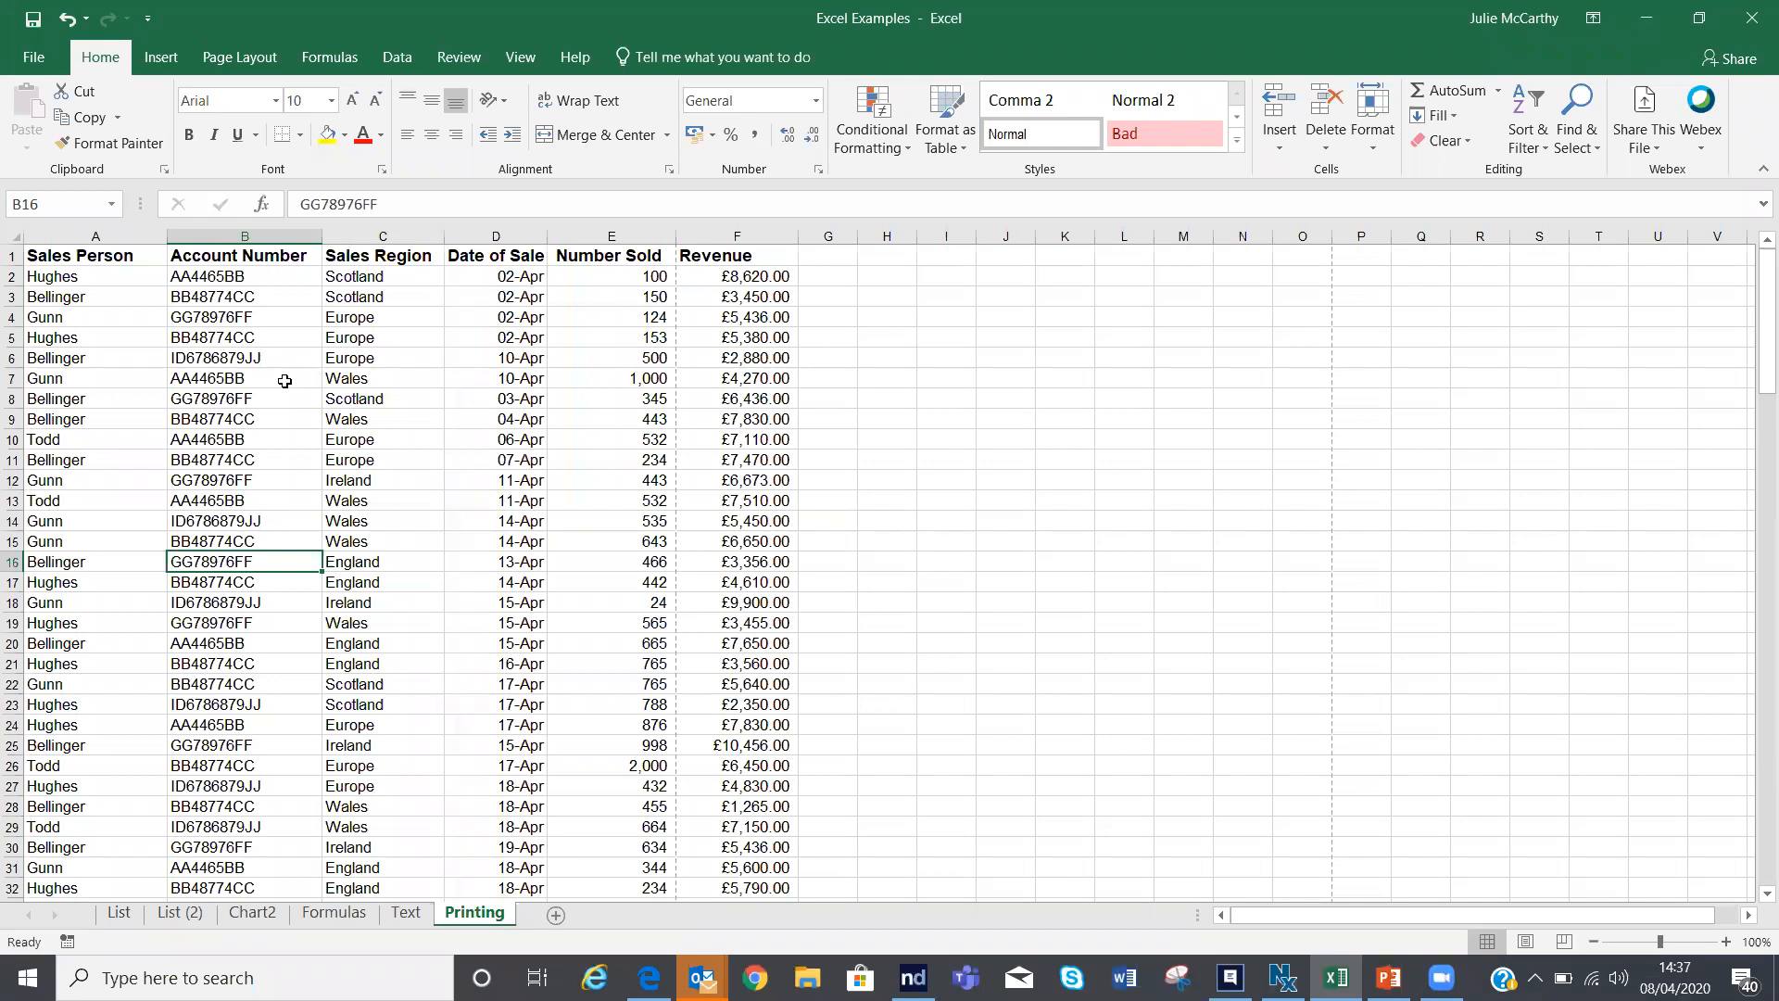
left_click(96, 293)
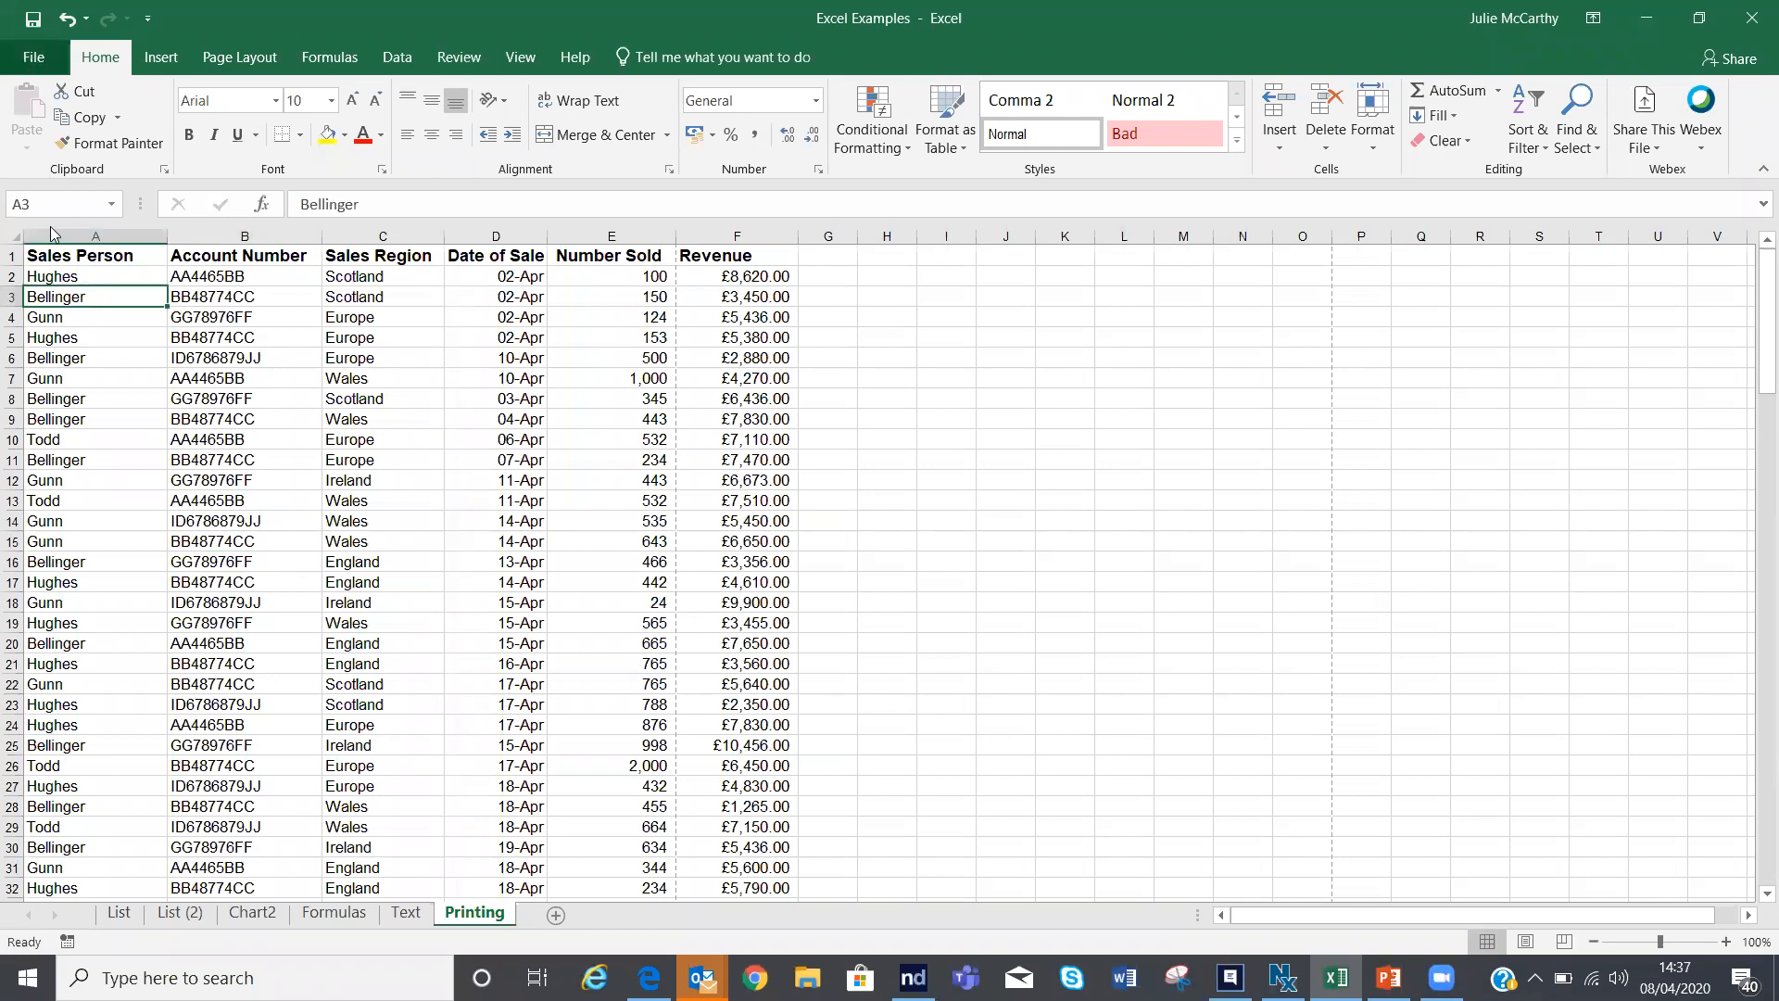
key("alt+f")
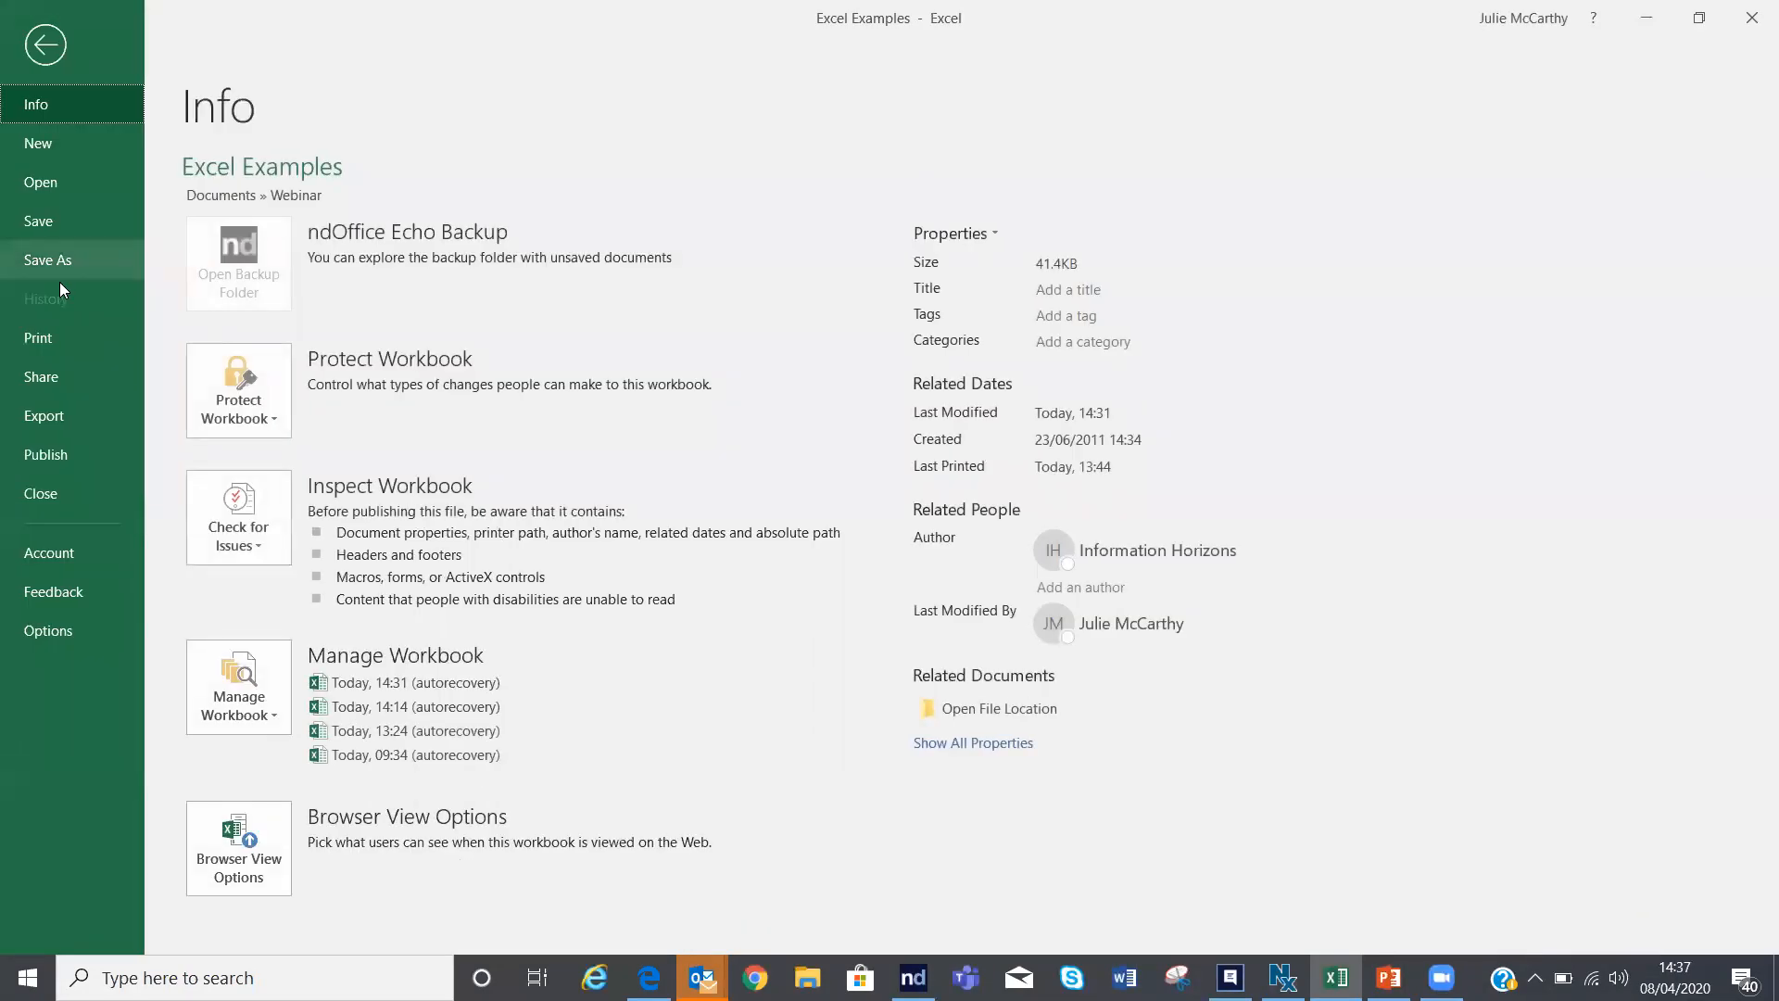
left_click(39, 337)
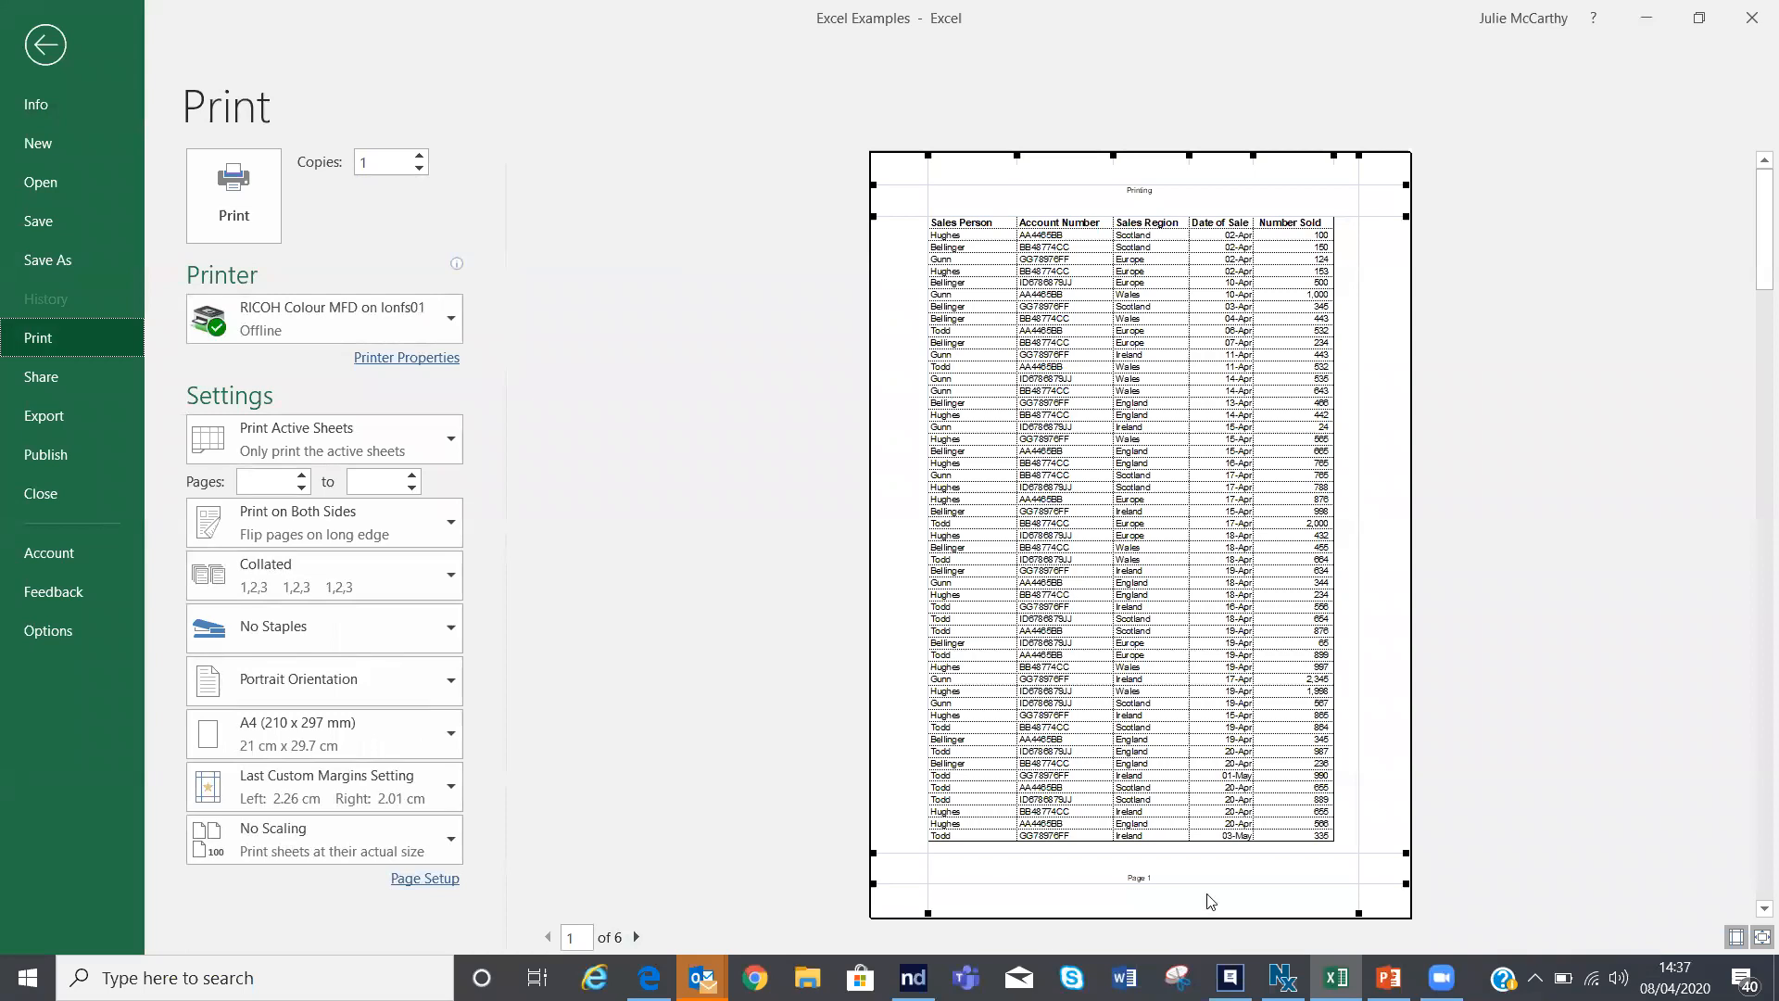
Step: Look through the print preview up to page 6 to see how the columns split across pages, and return to page 1
left_click(636, 937)
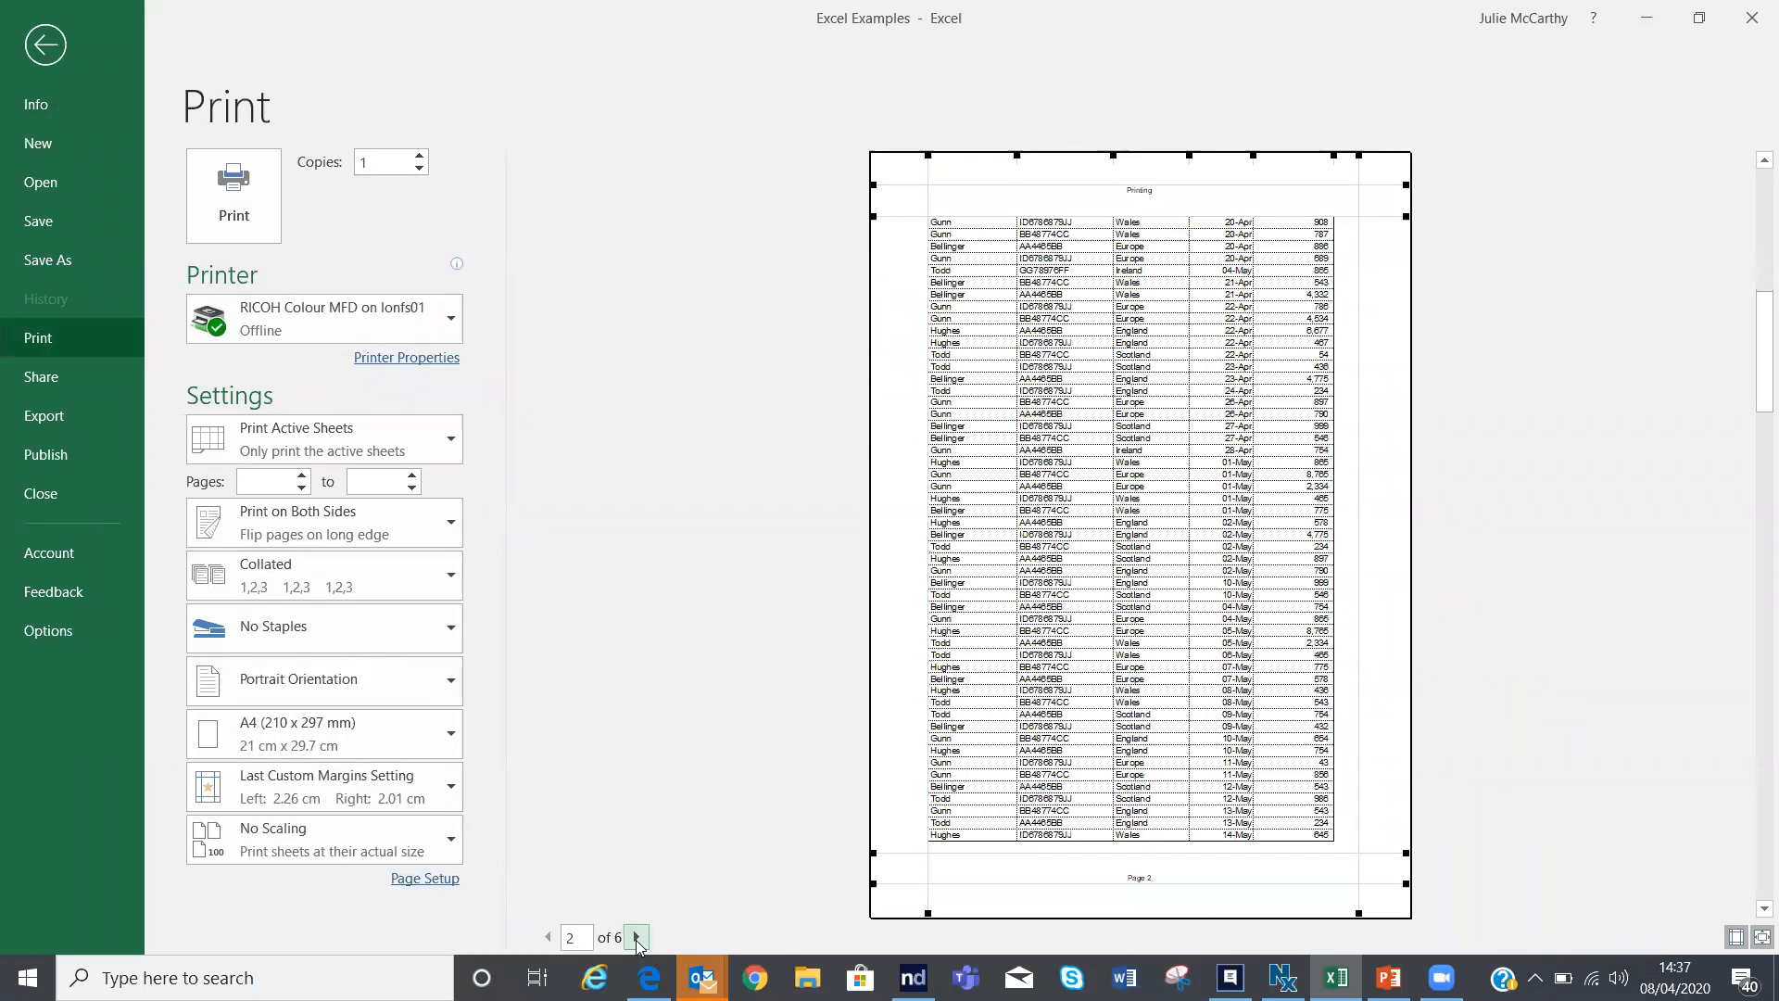
left_click(636, 938)
left_click(635, 937)
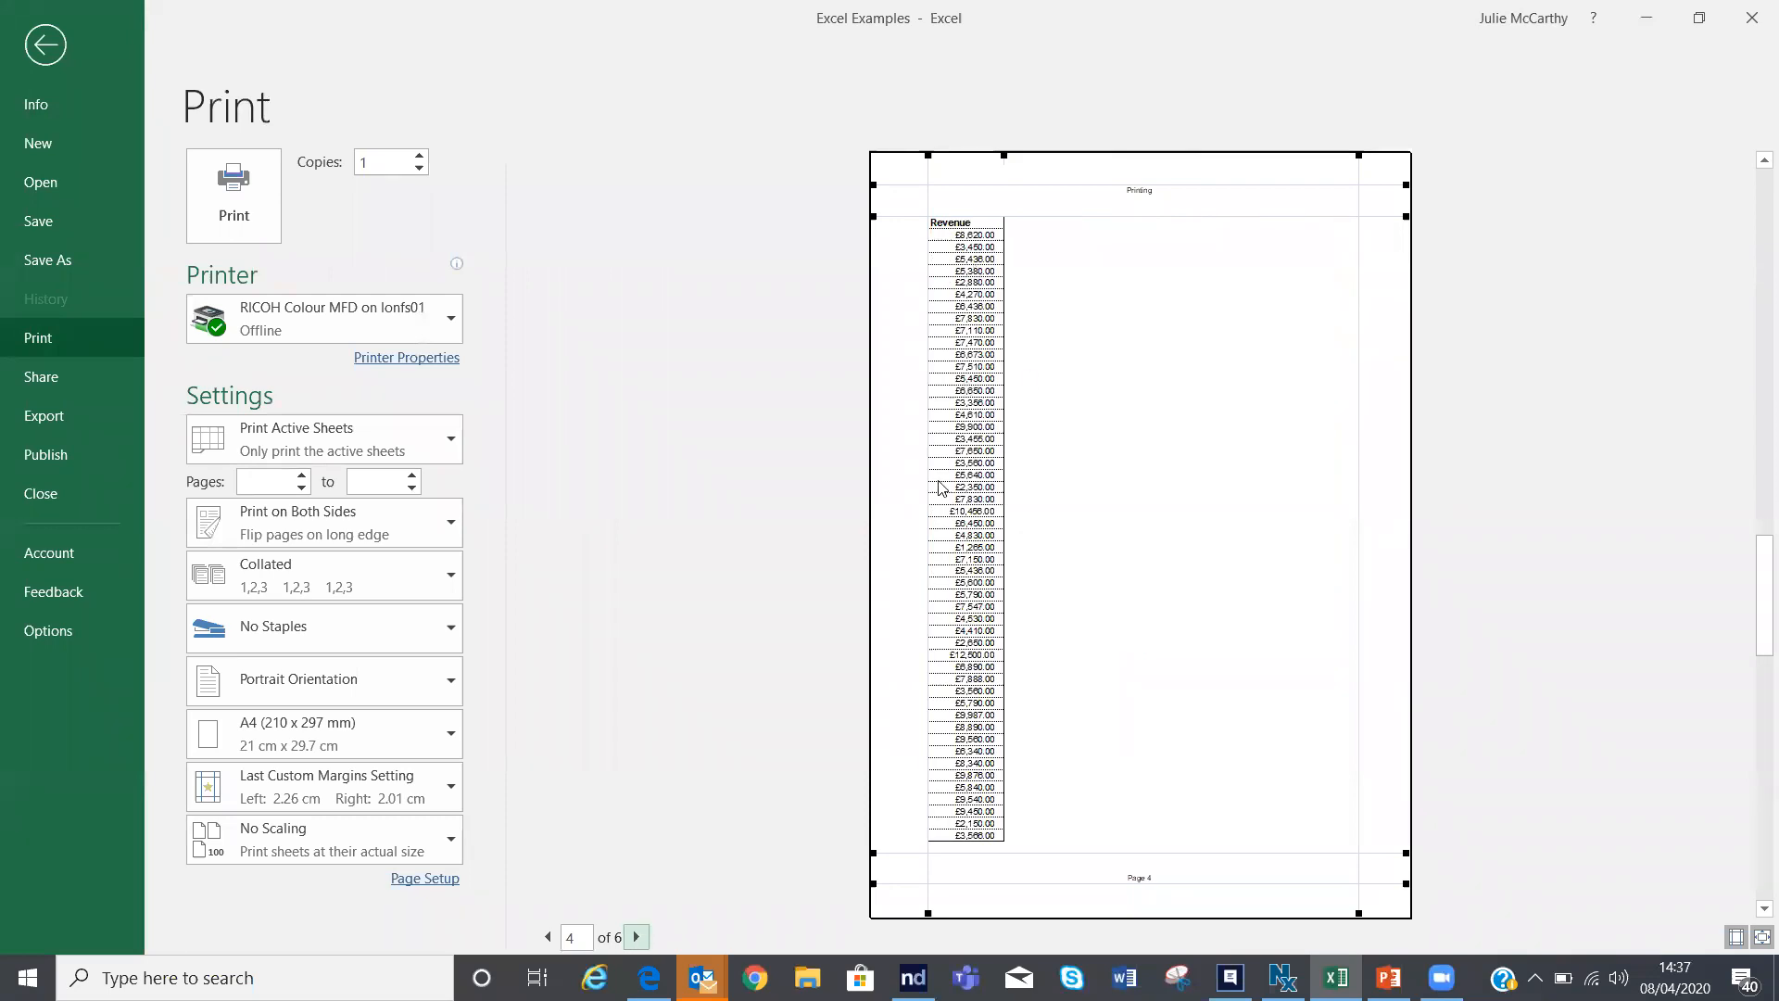
left_click(636, 937)
left_click(635, 938)
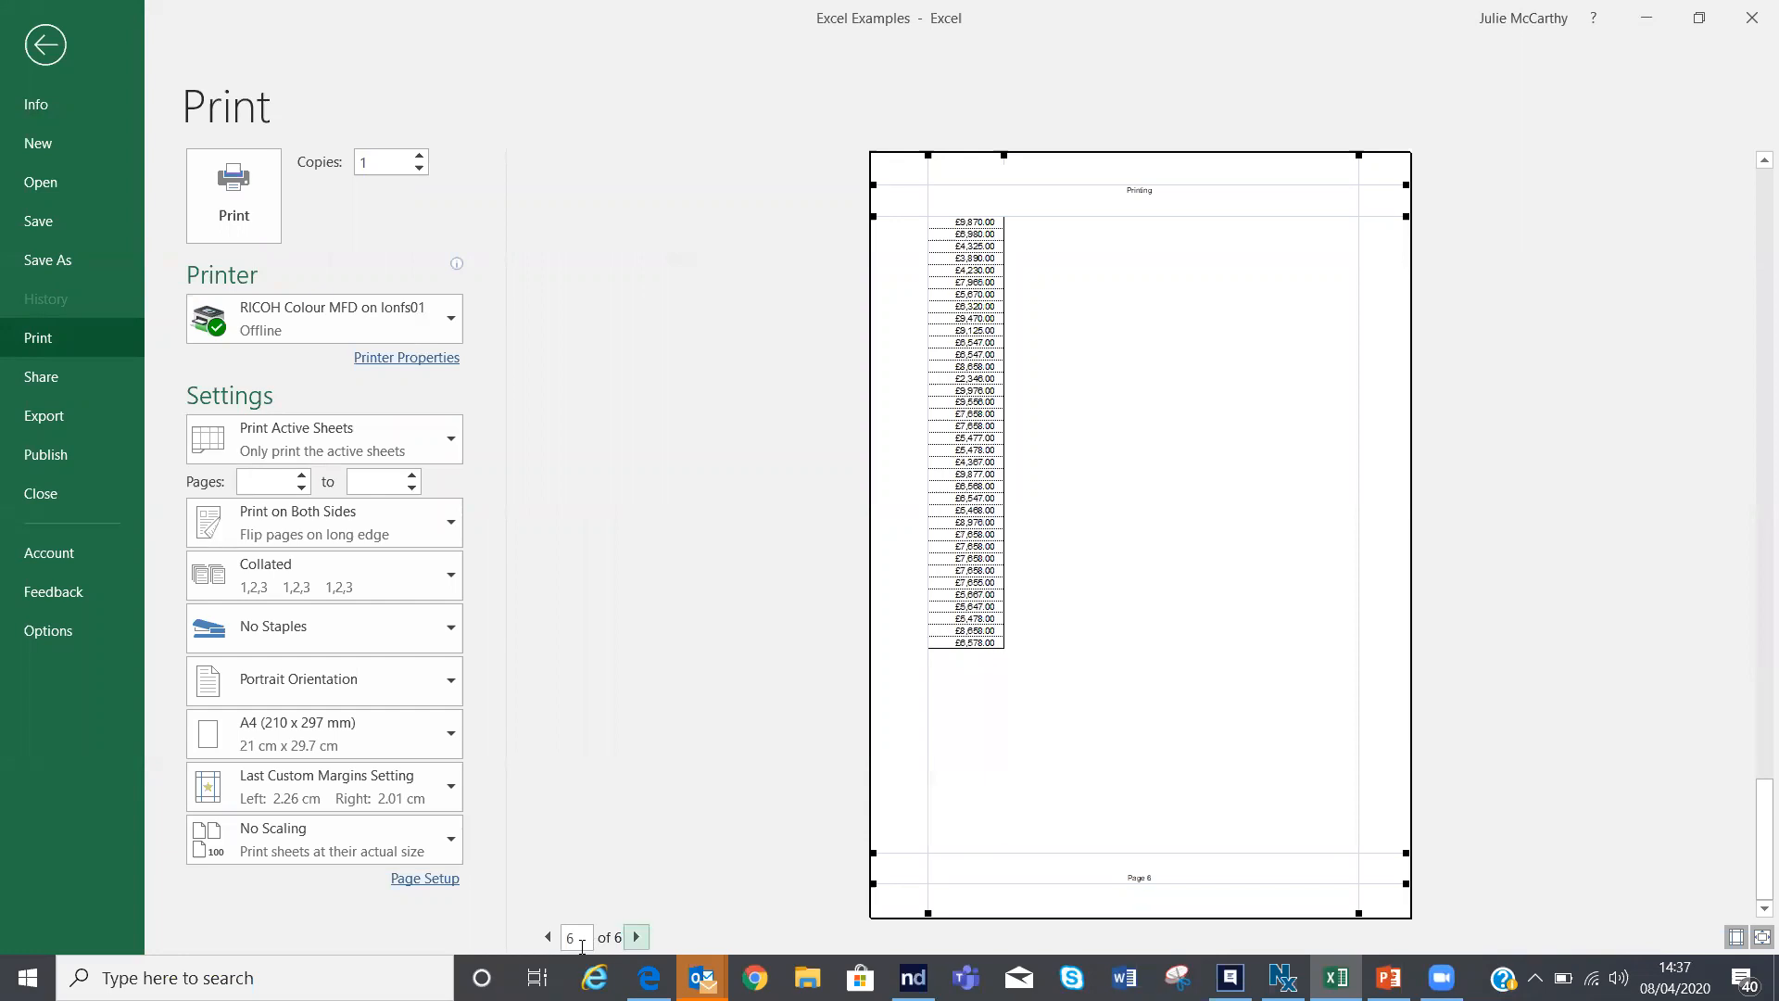
left_click(547, 938)
left_click(547, 938)
left_click(547, 938)
left_click(548, 938)
left_click(547, 938)
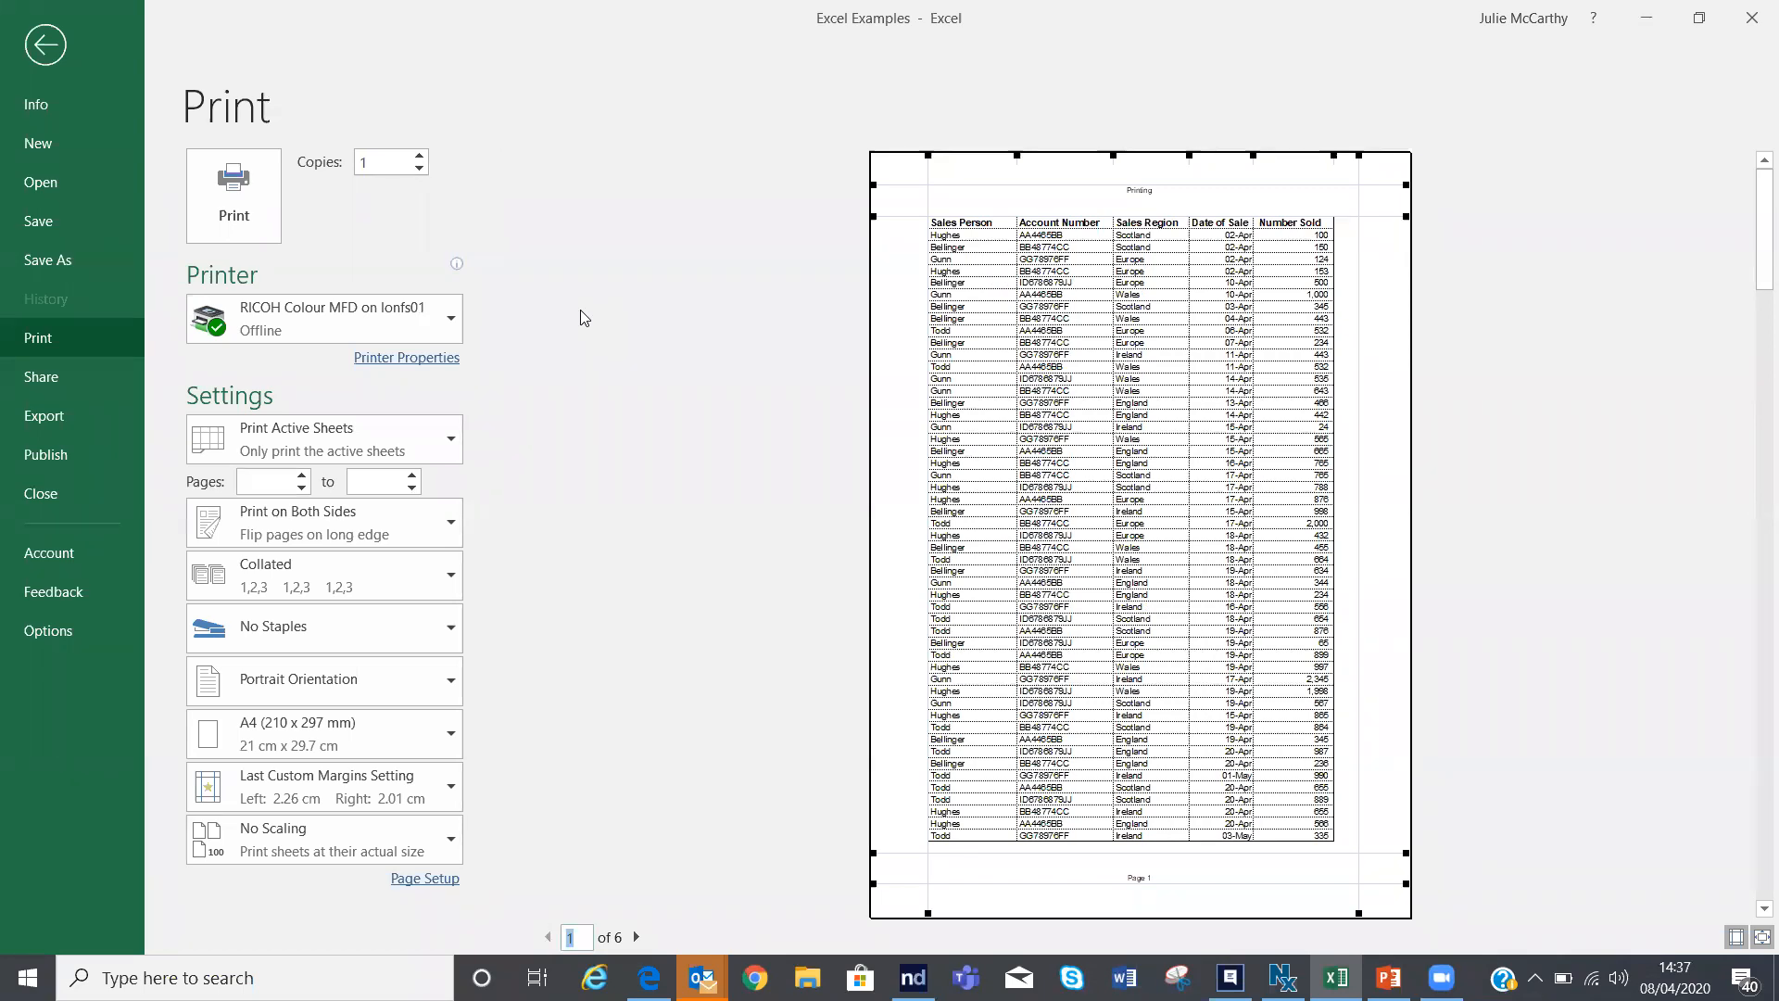
Step: Check again where the Revenue column prints by previewing up to page 4 and returning to page 1
left_click(636, 937)
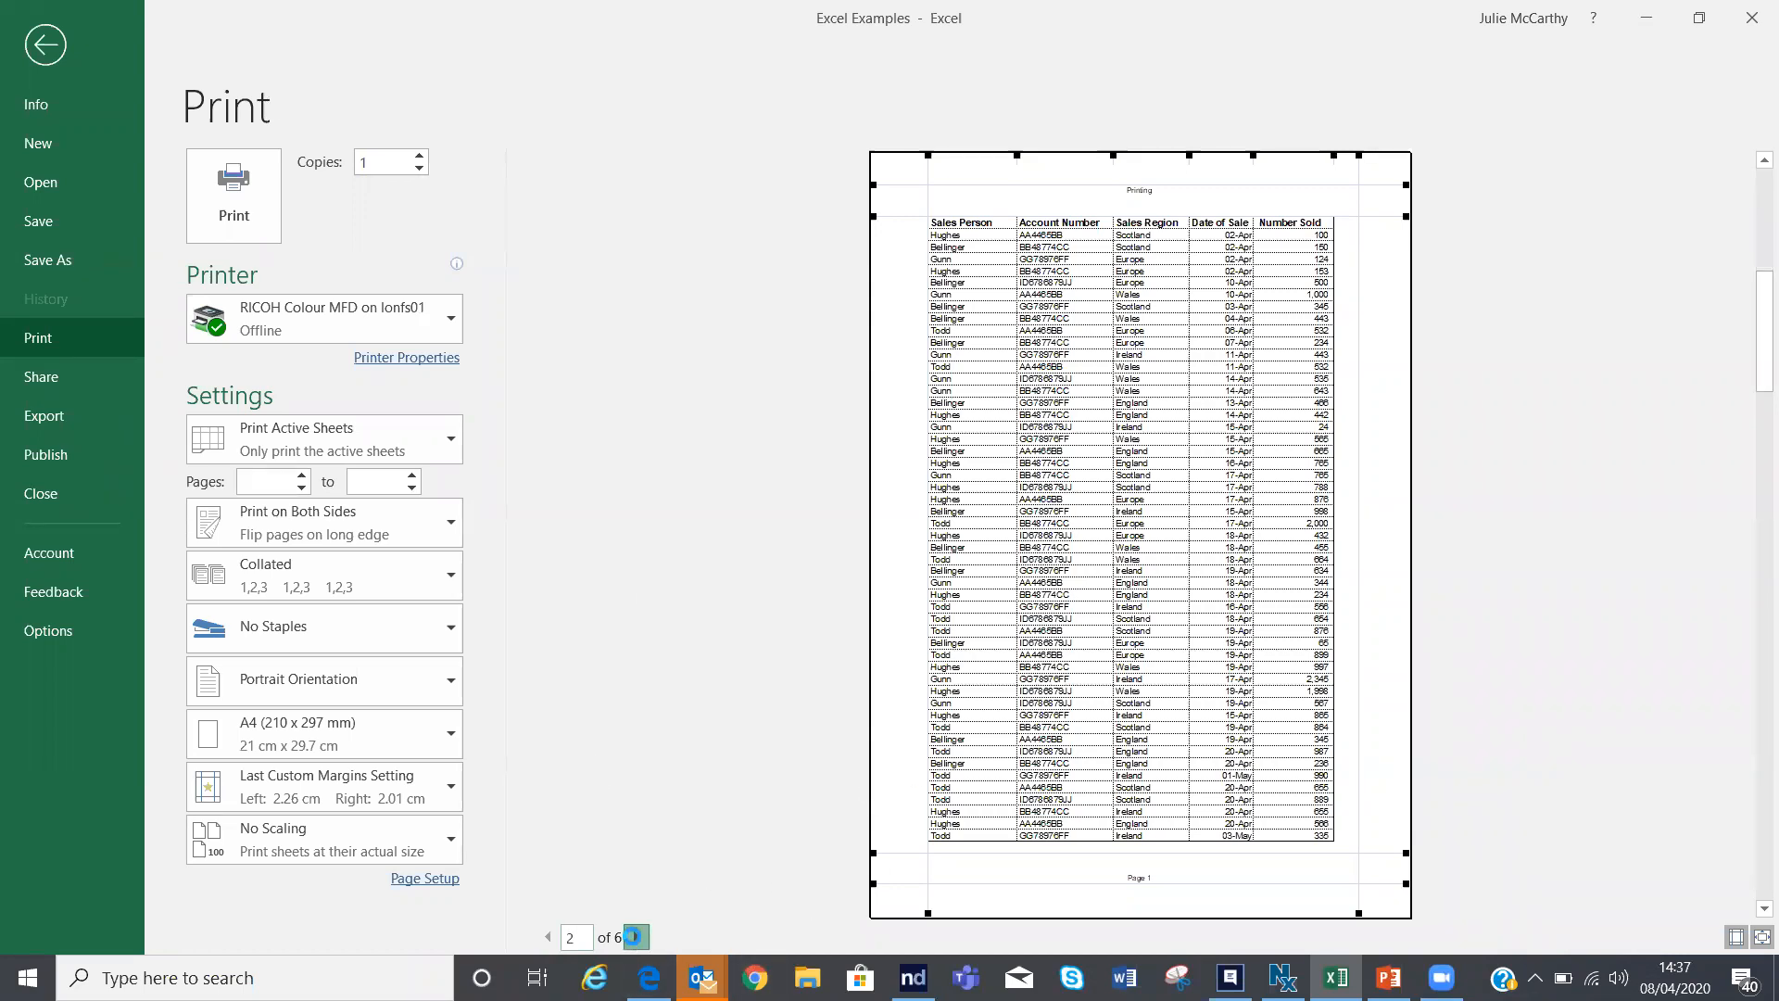
left_click(636, 937)
left_click(635, 937)
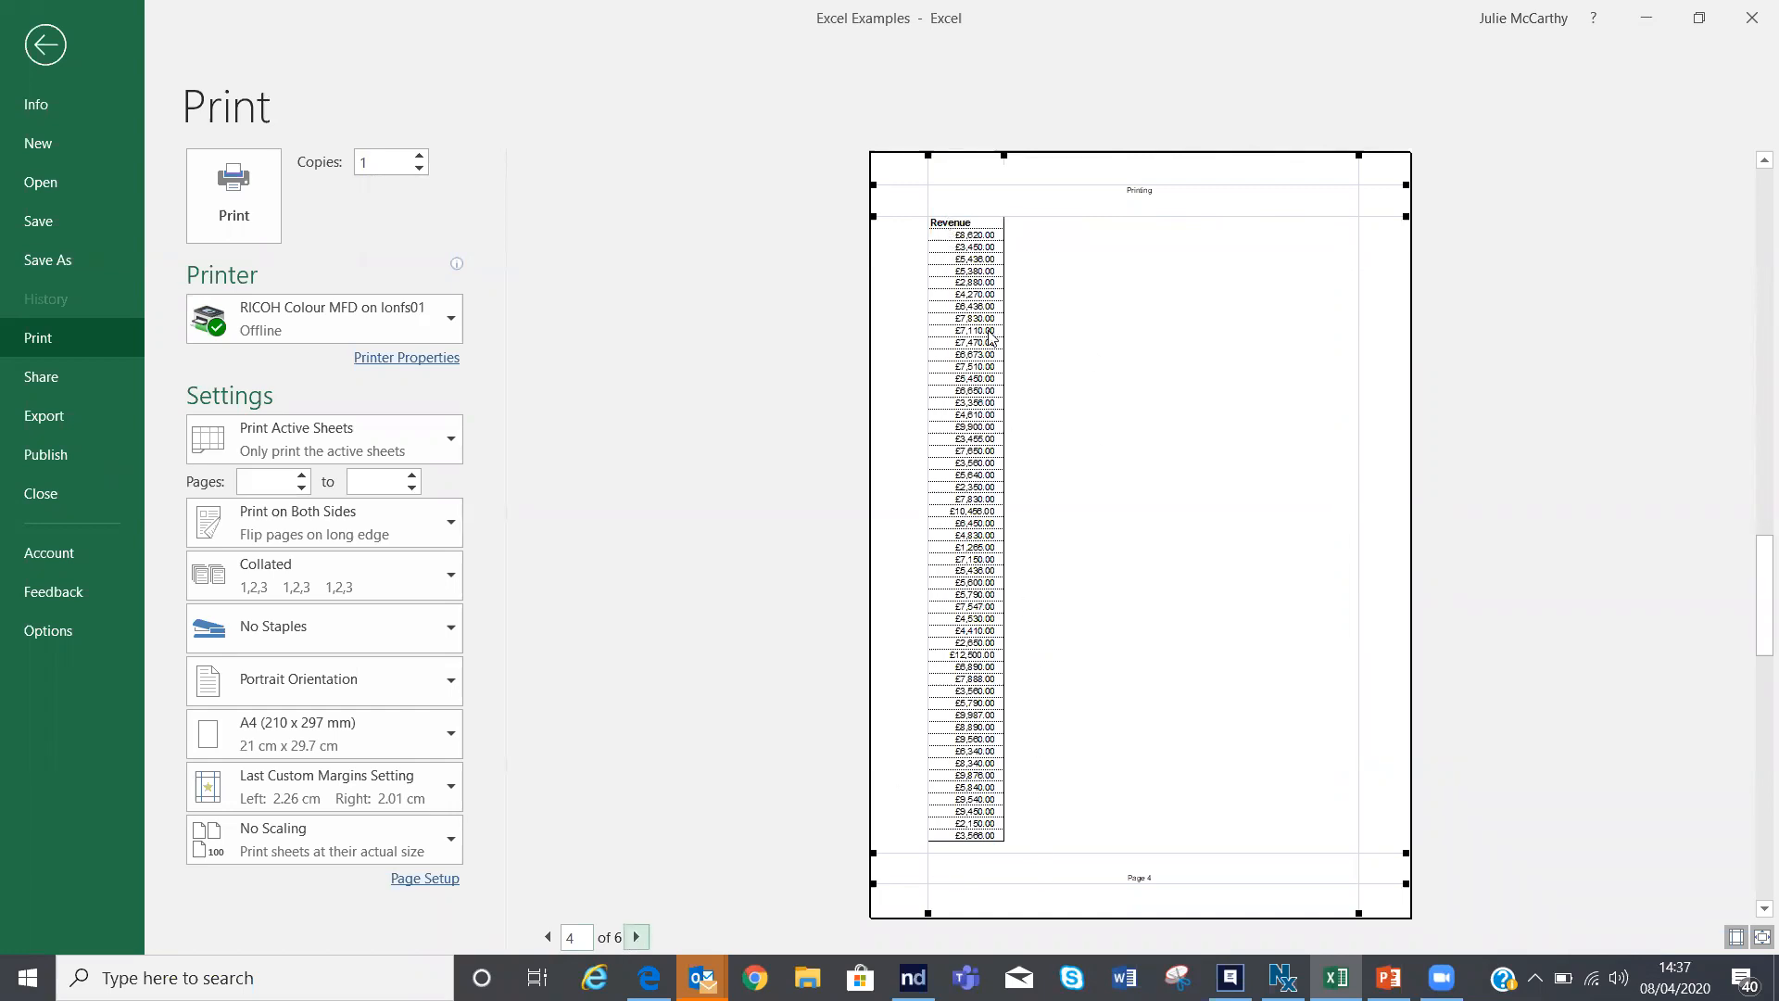
left_click(547, 938)
left_click(546, 938)
left_click(547, 938)
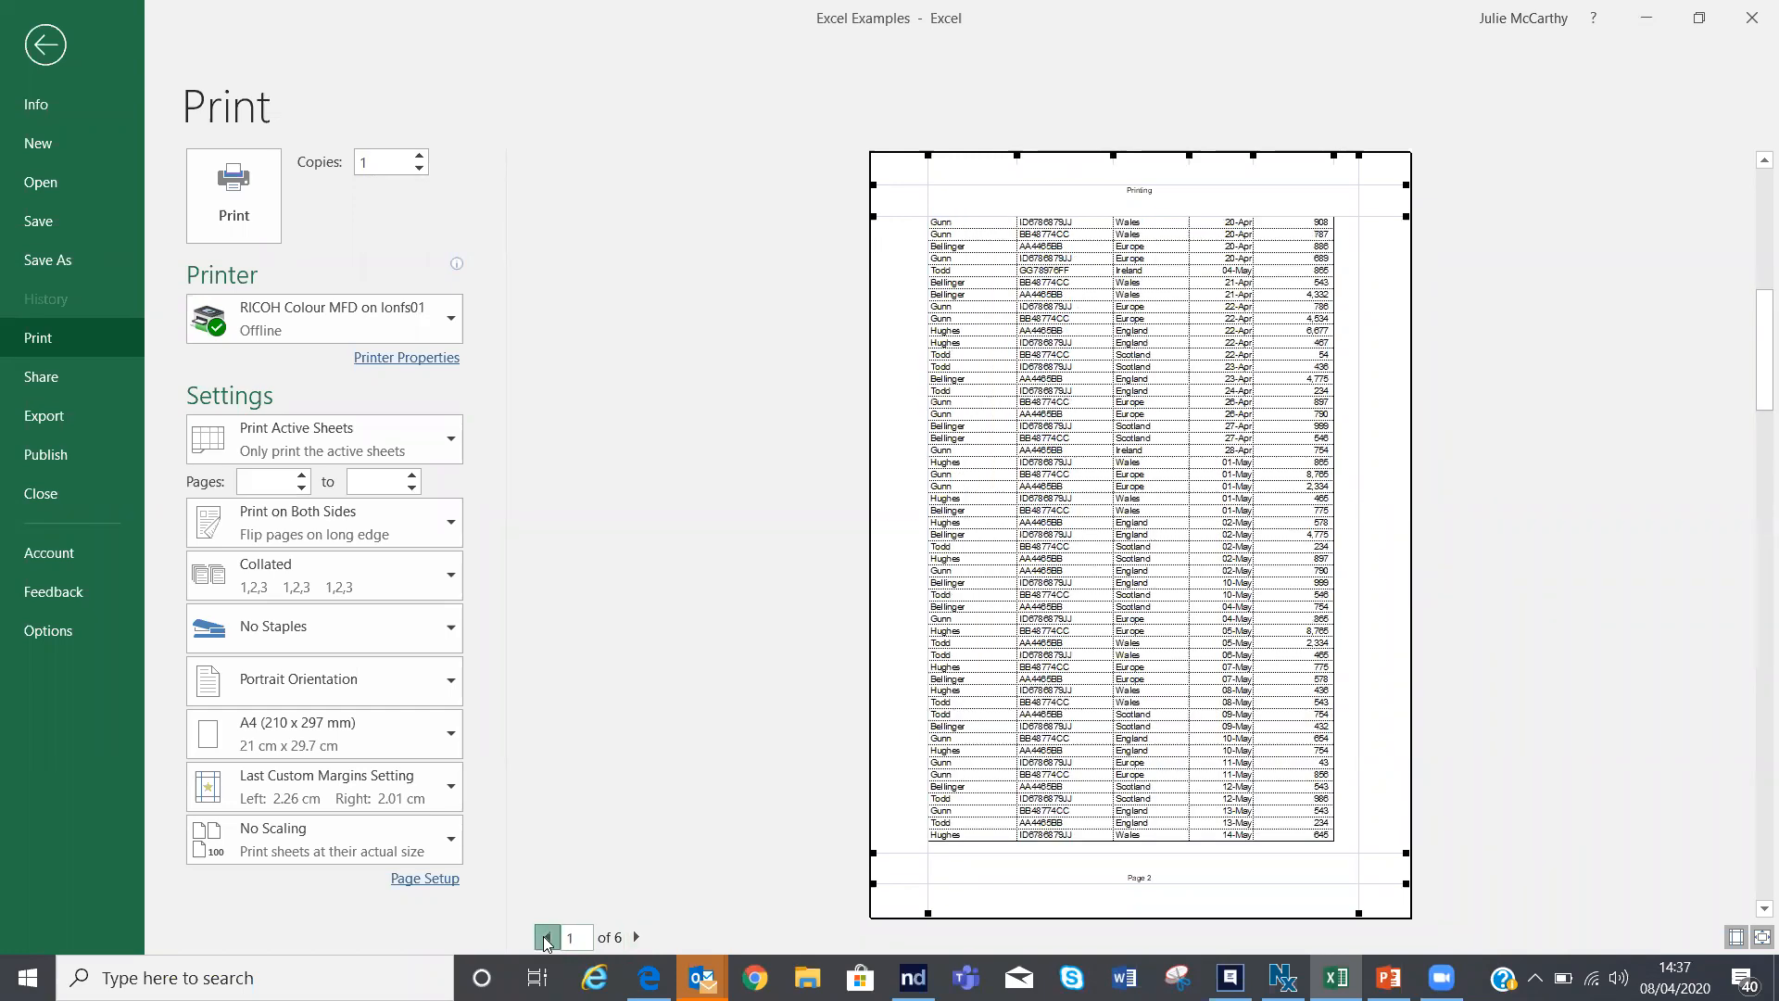
left_click(547, 938)
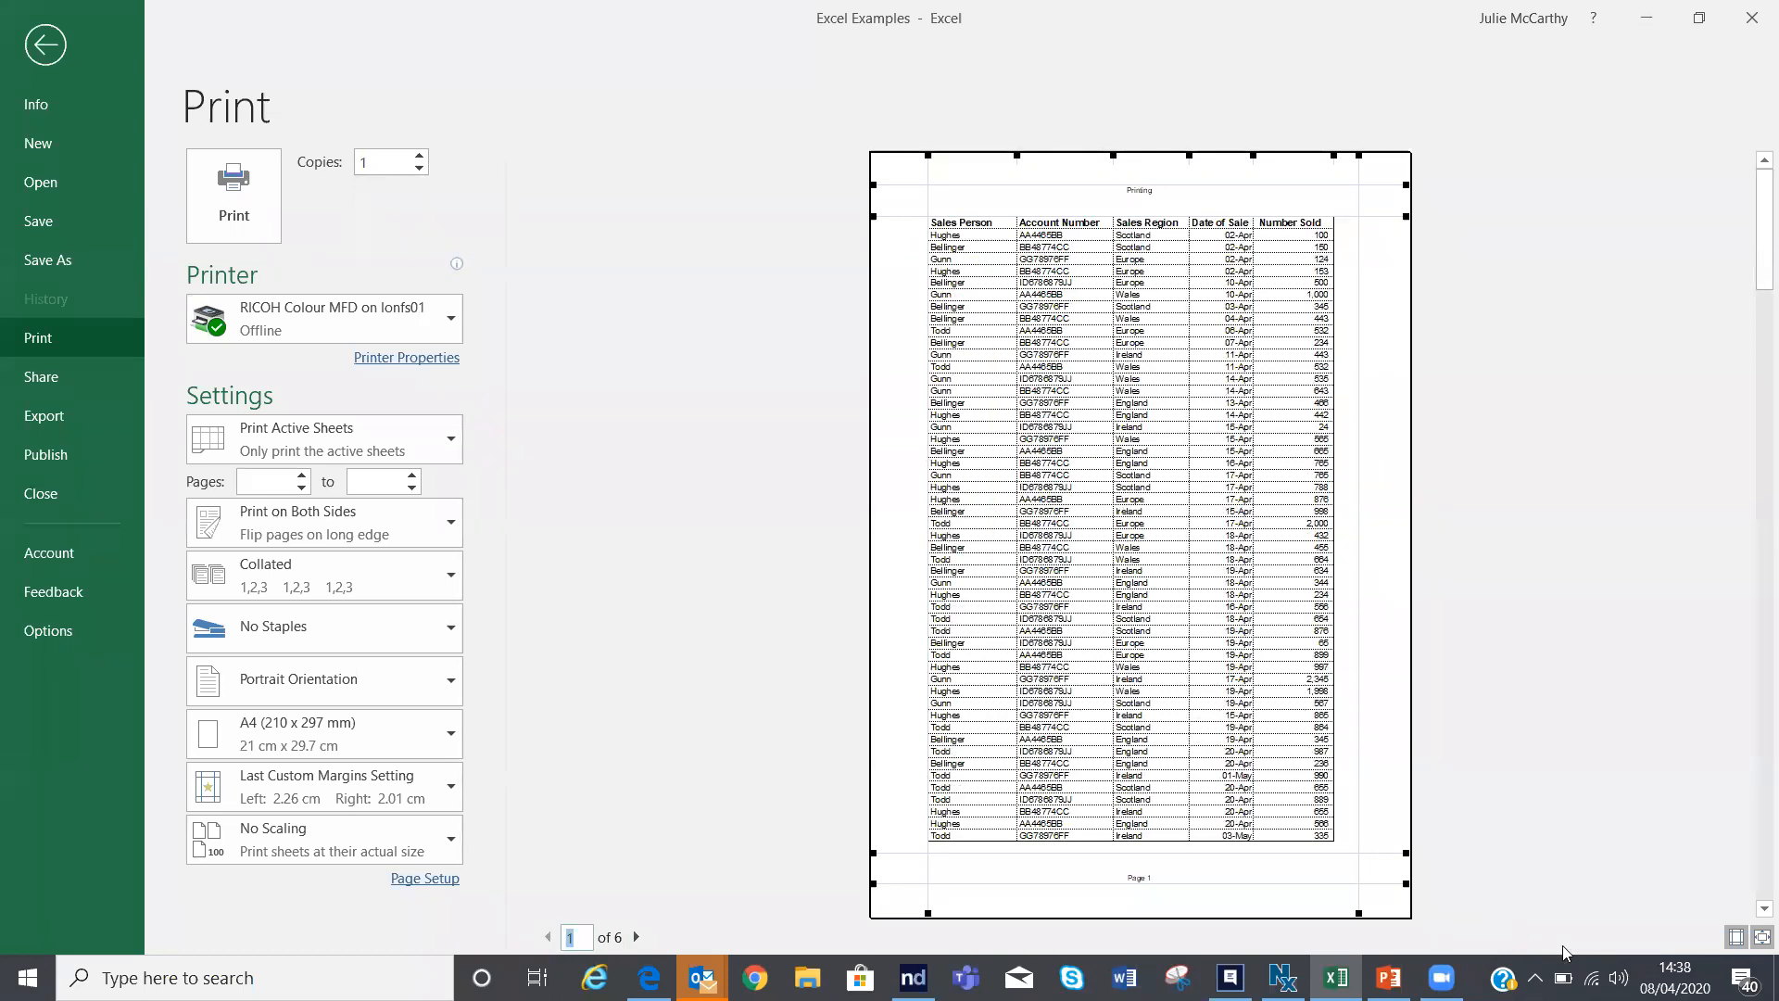
Step: Hide and redisplay the margin guides in the print preview twice
left_click(1736, 937)
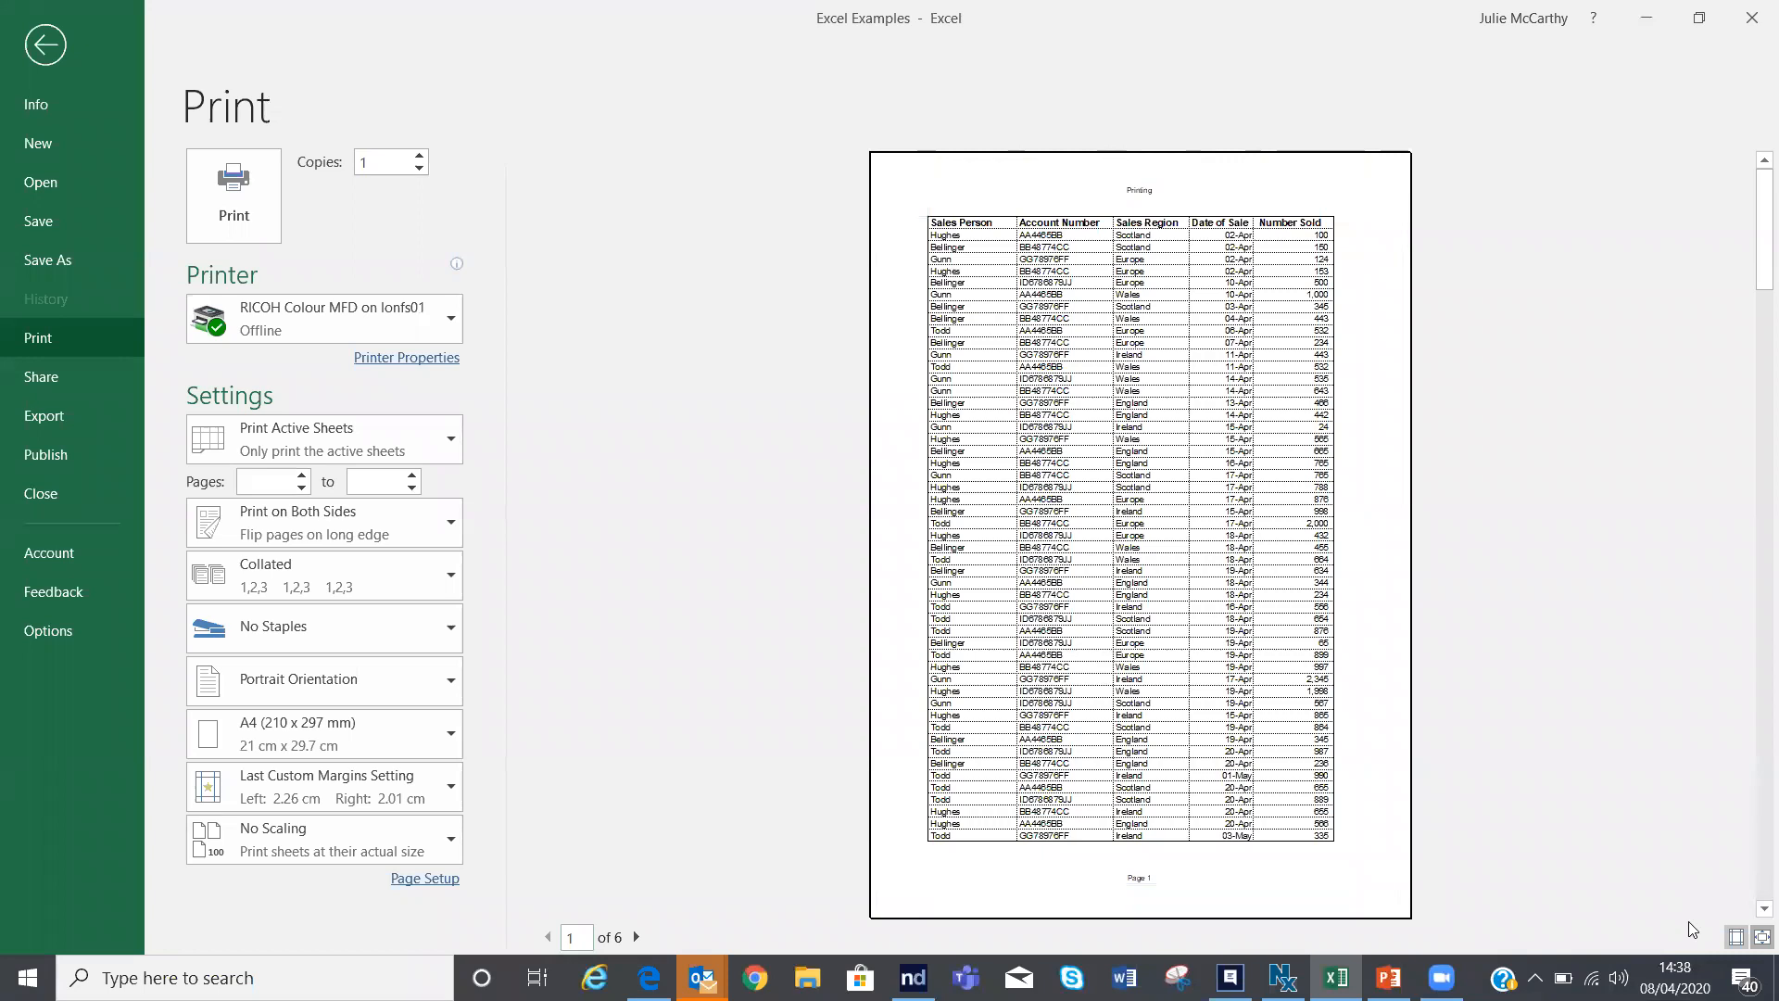
left_click(1736, 938)
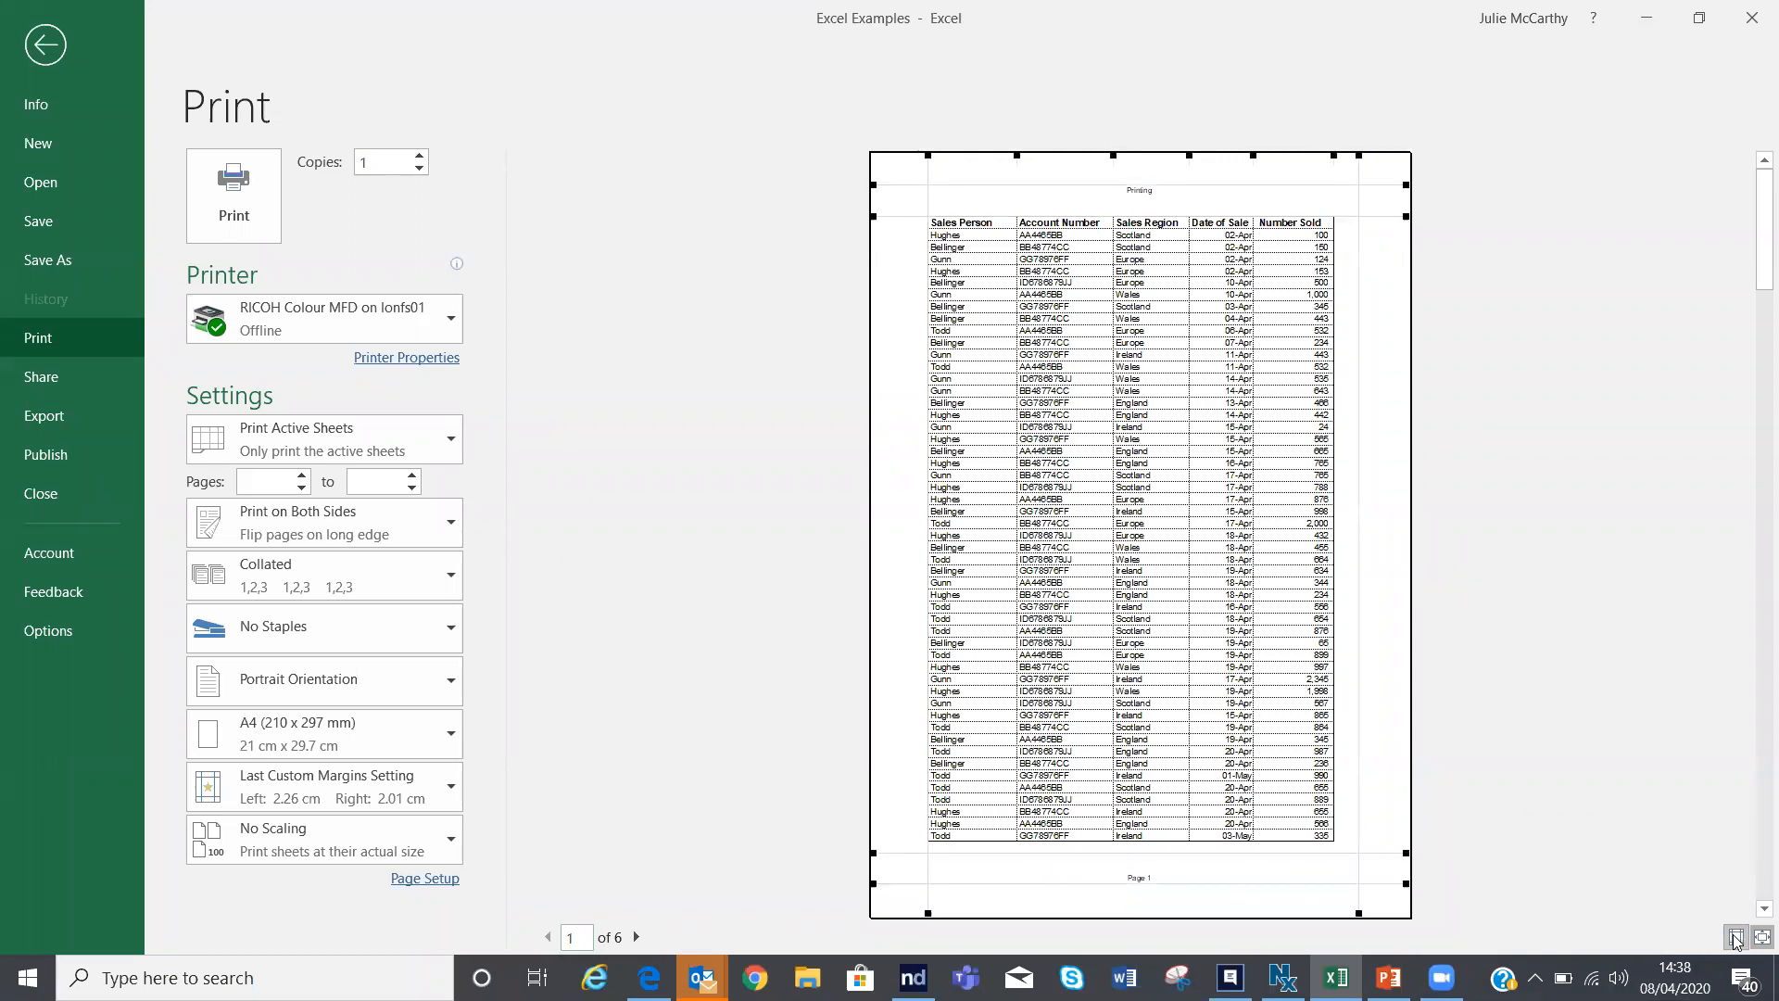
left_click(1736, 939)
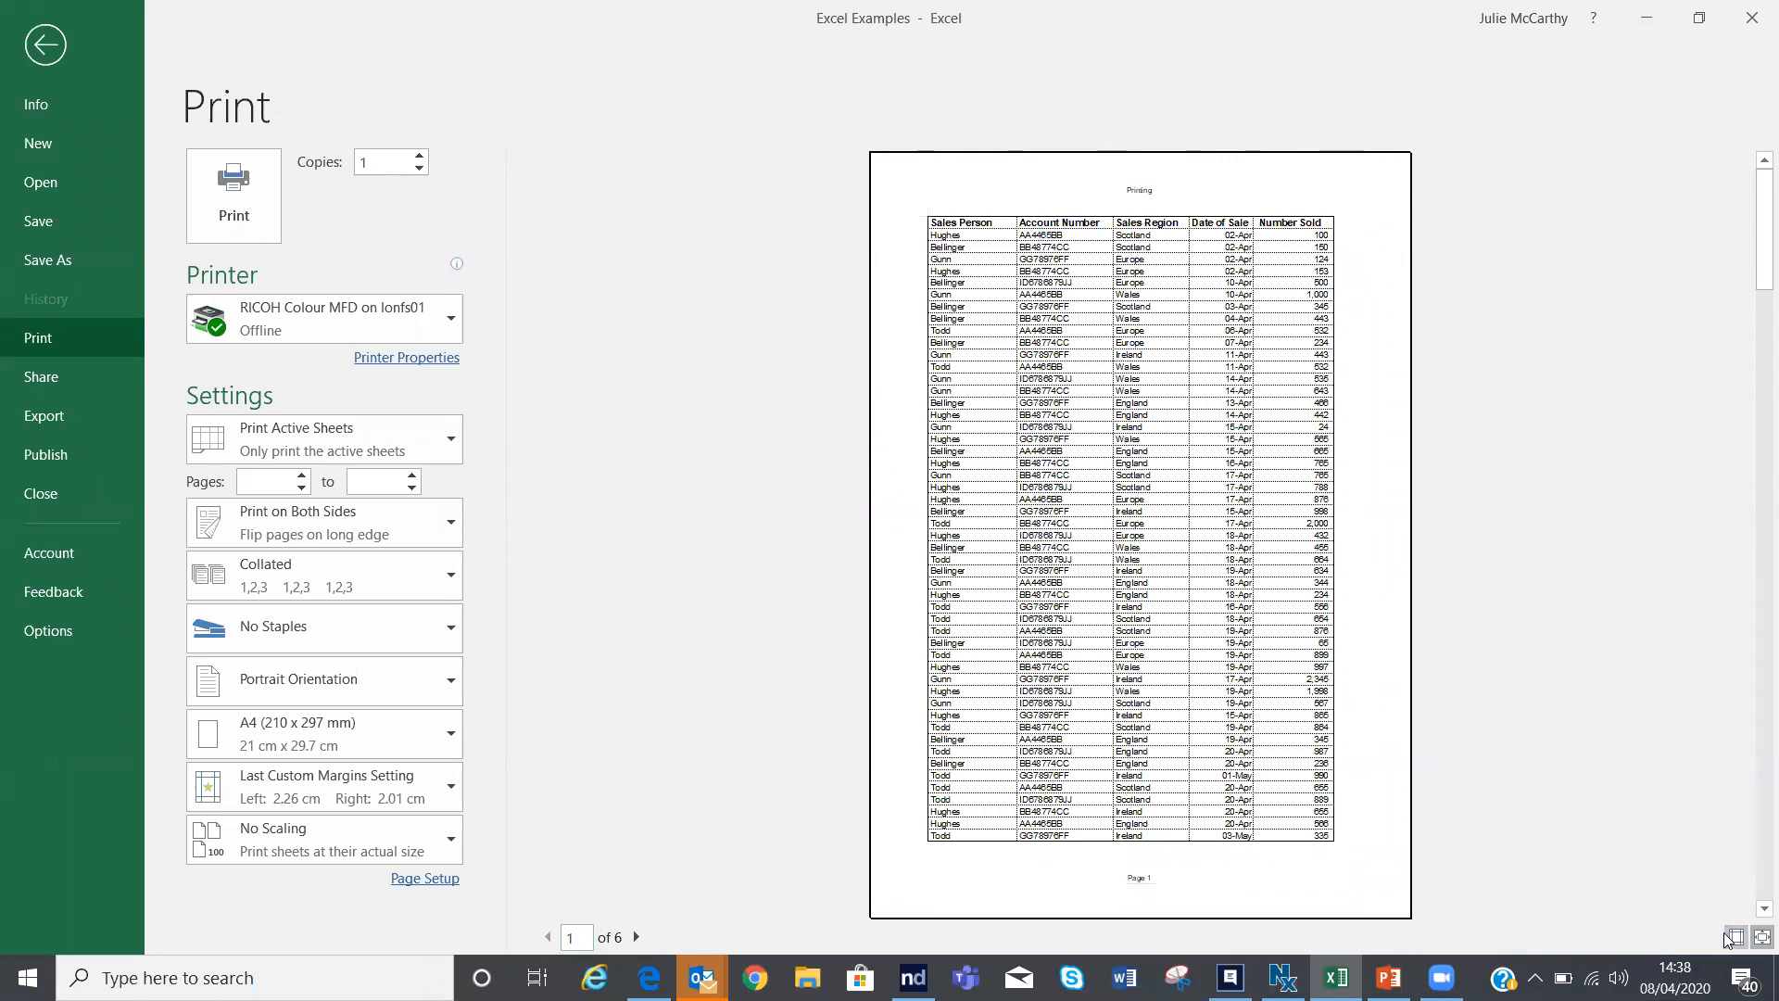
left_click(1735, 938)
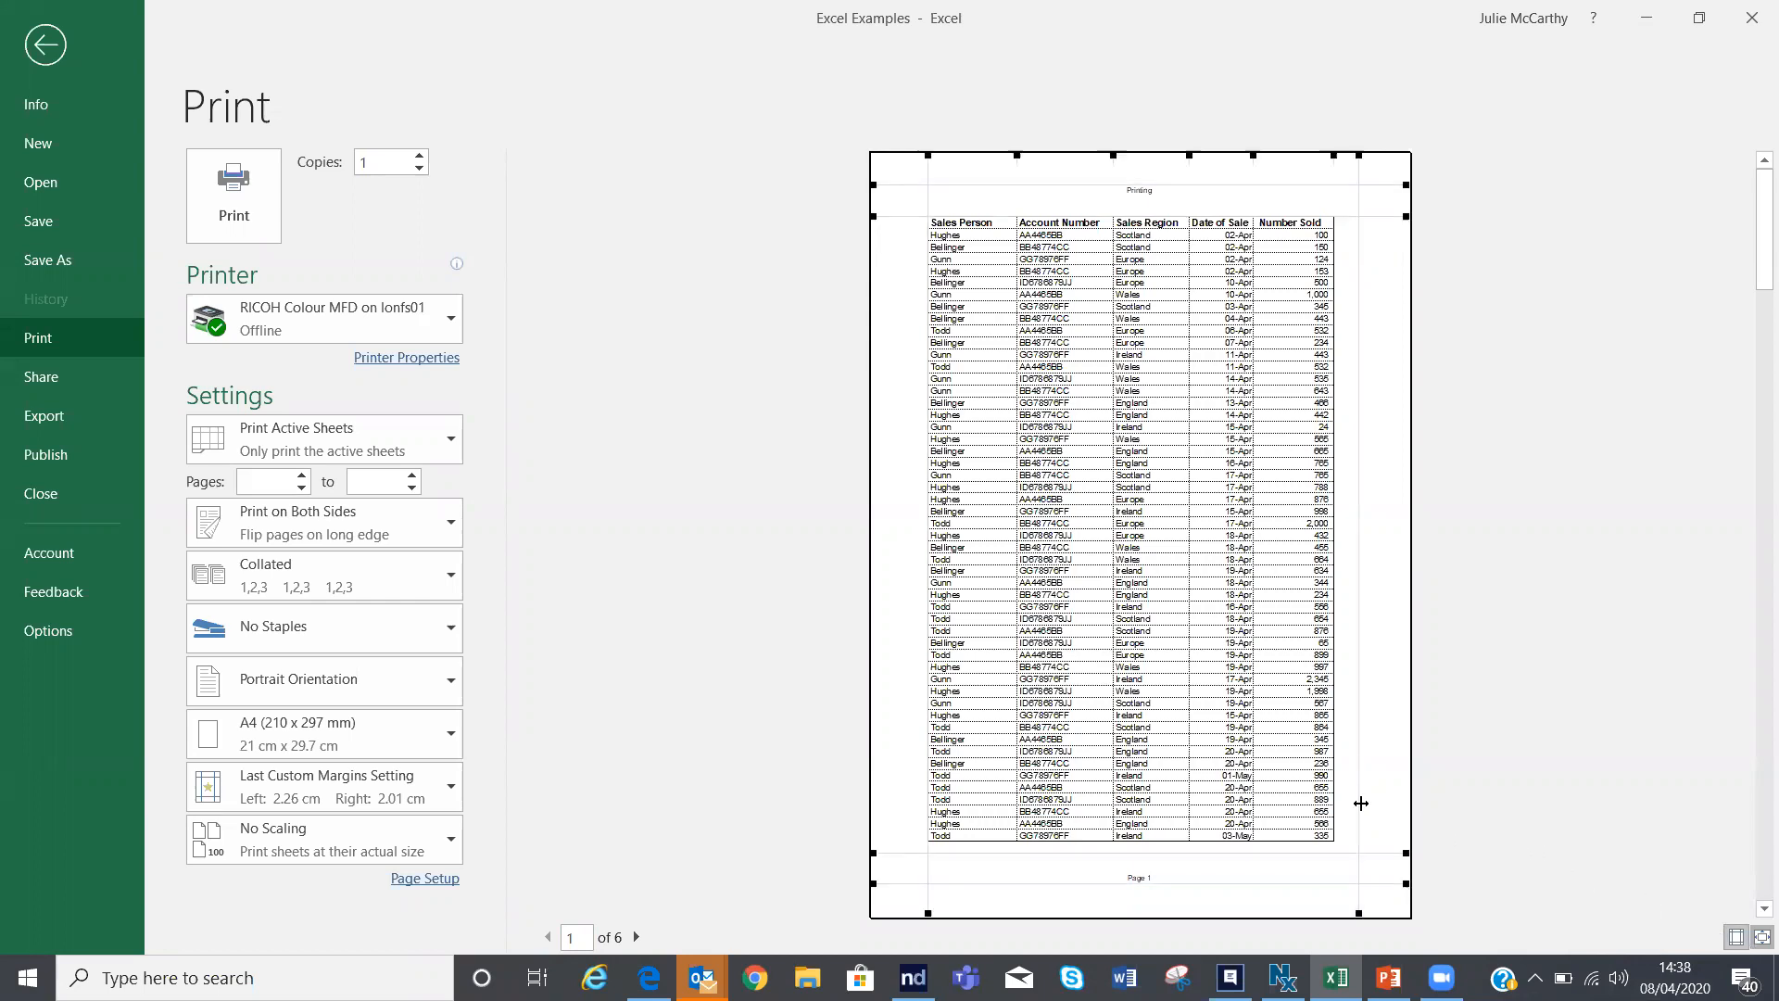
Step: Narrow the page's right margin to about 0.61 cm and its left margin to about 0.89 cm in the print preview
left_click_drag(1360, 795, 1395, 781)
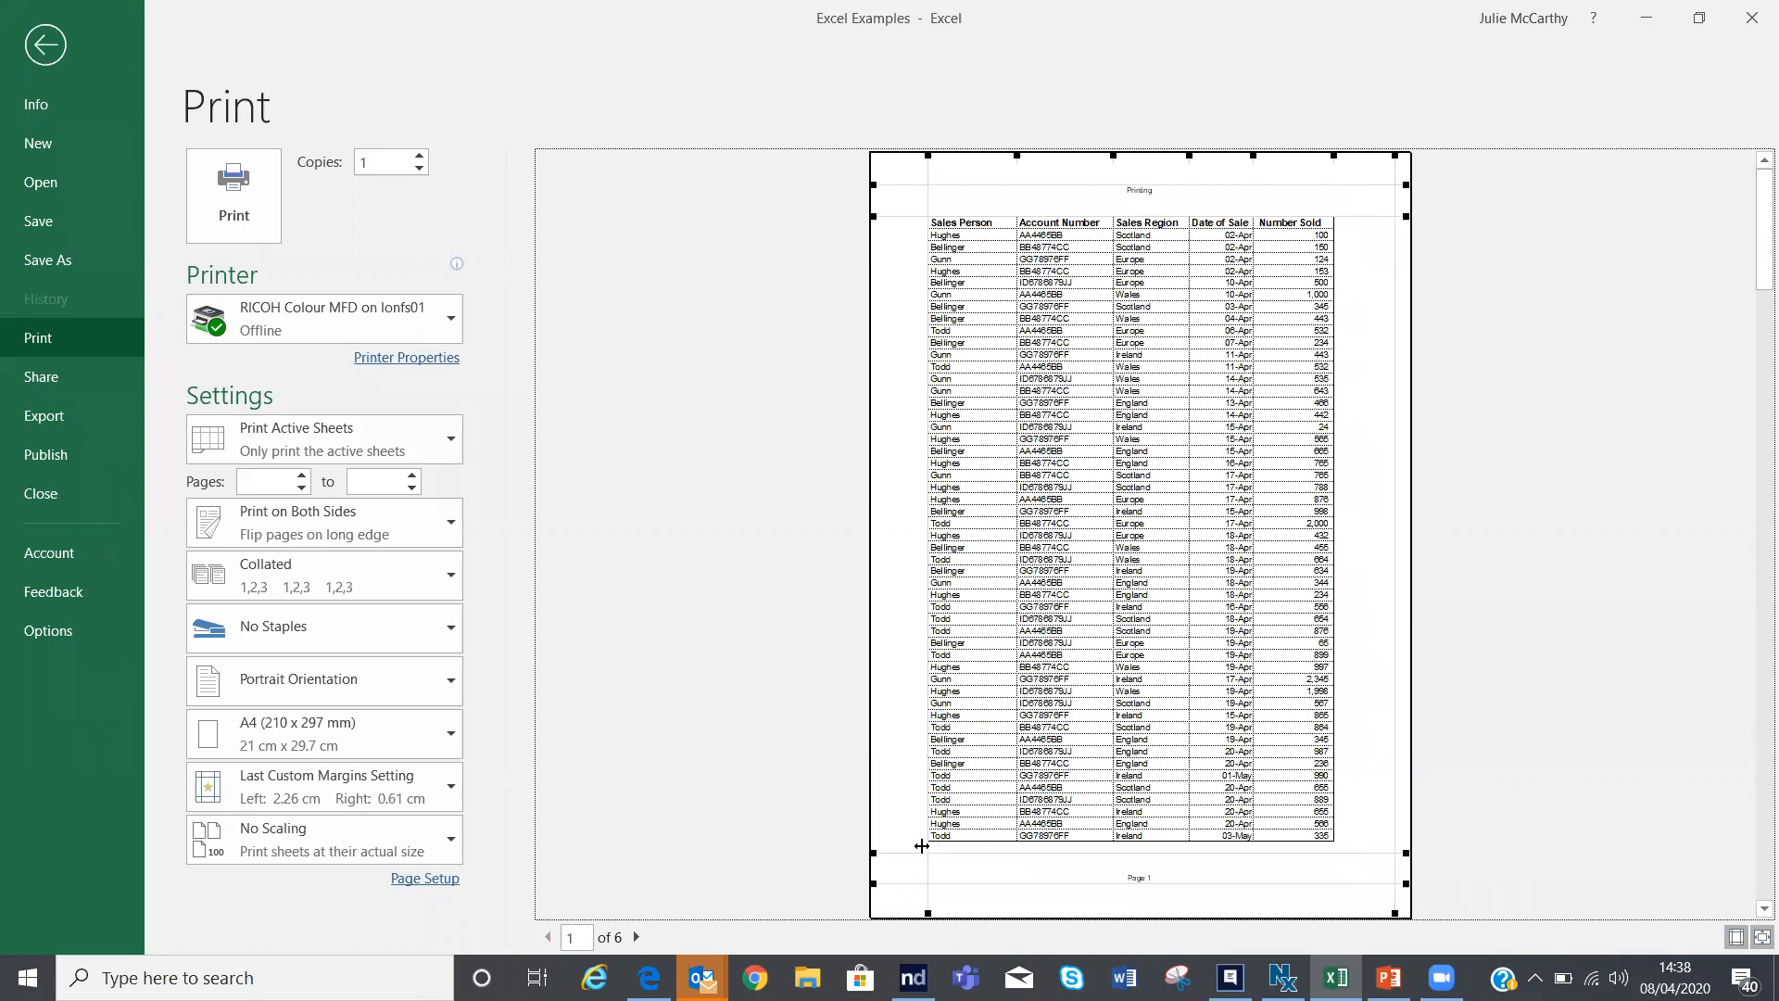
left_click_drag(922, 846, 890, 840)
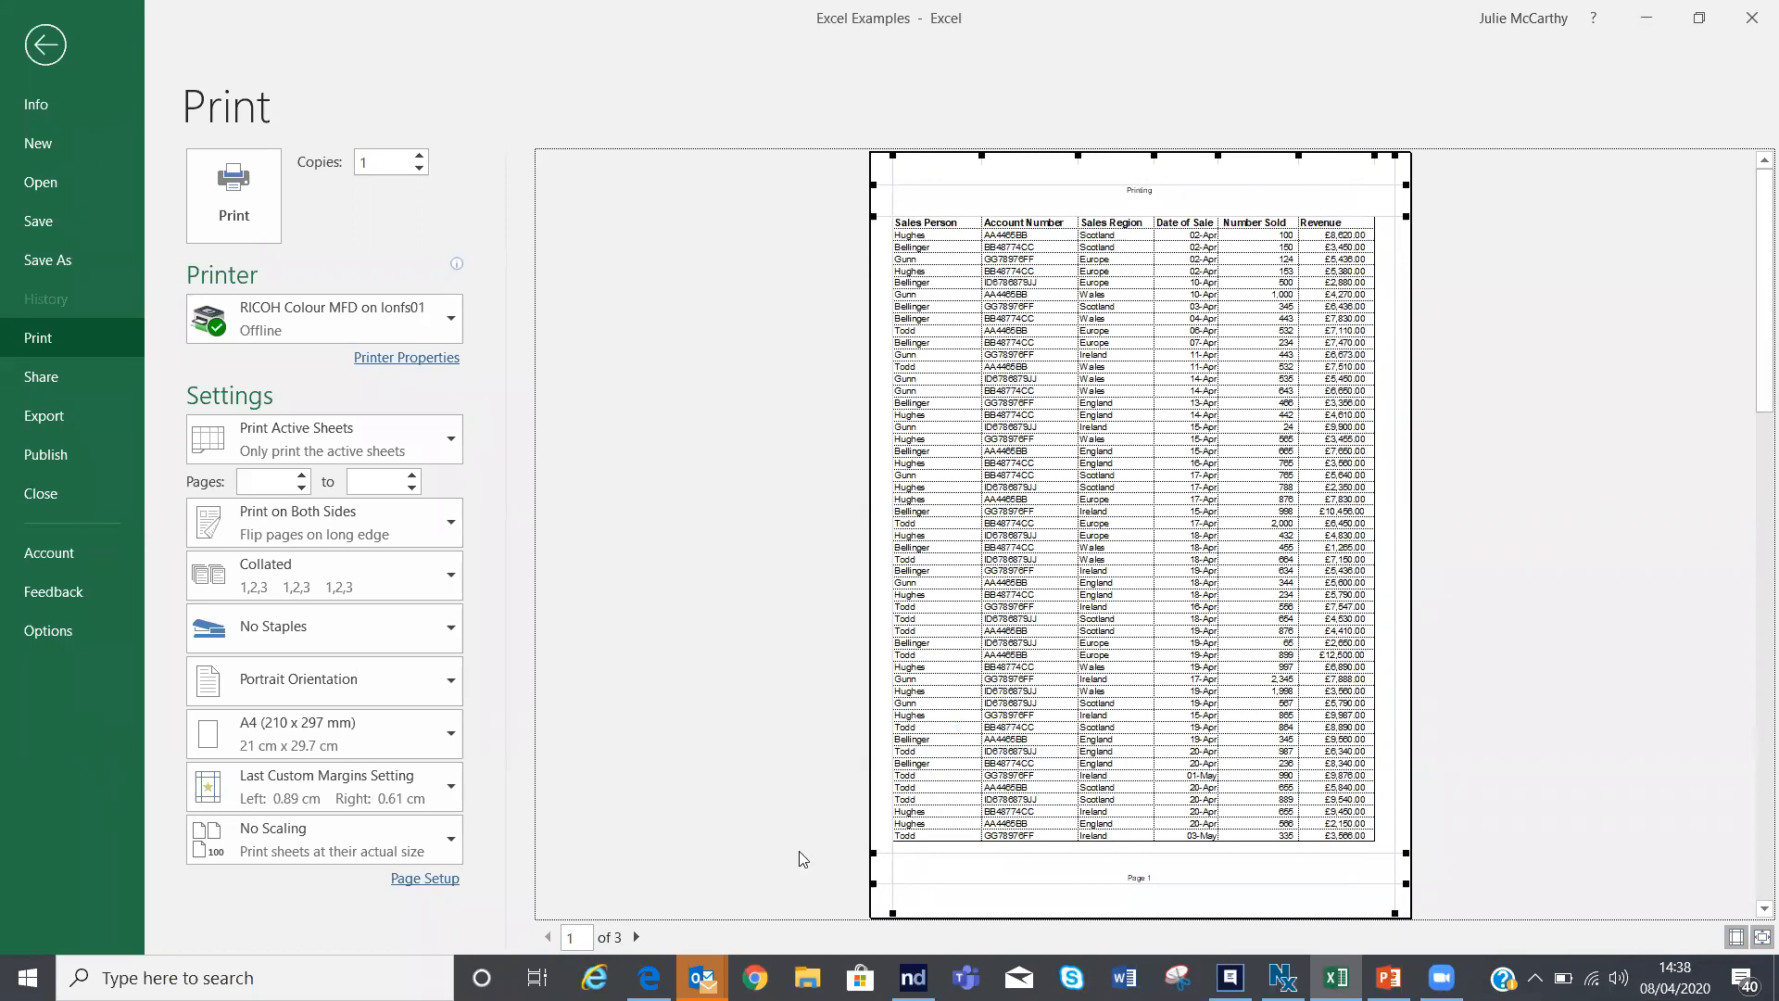
Step: On page 2 of the print preview, set the bottom margin to about 1.9 cm and the top margin to about 1.8 cm
left_click(639, 937)
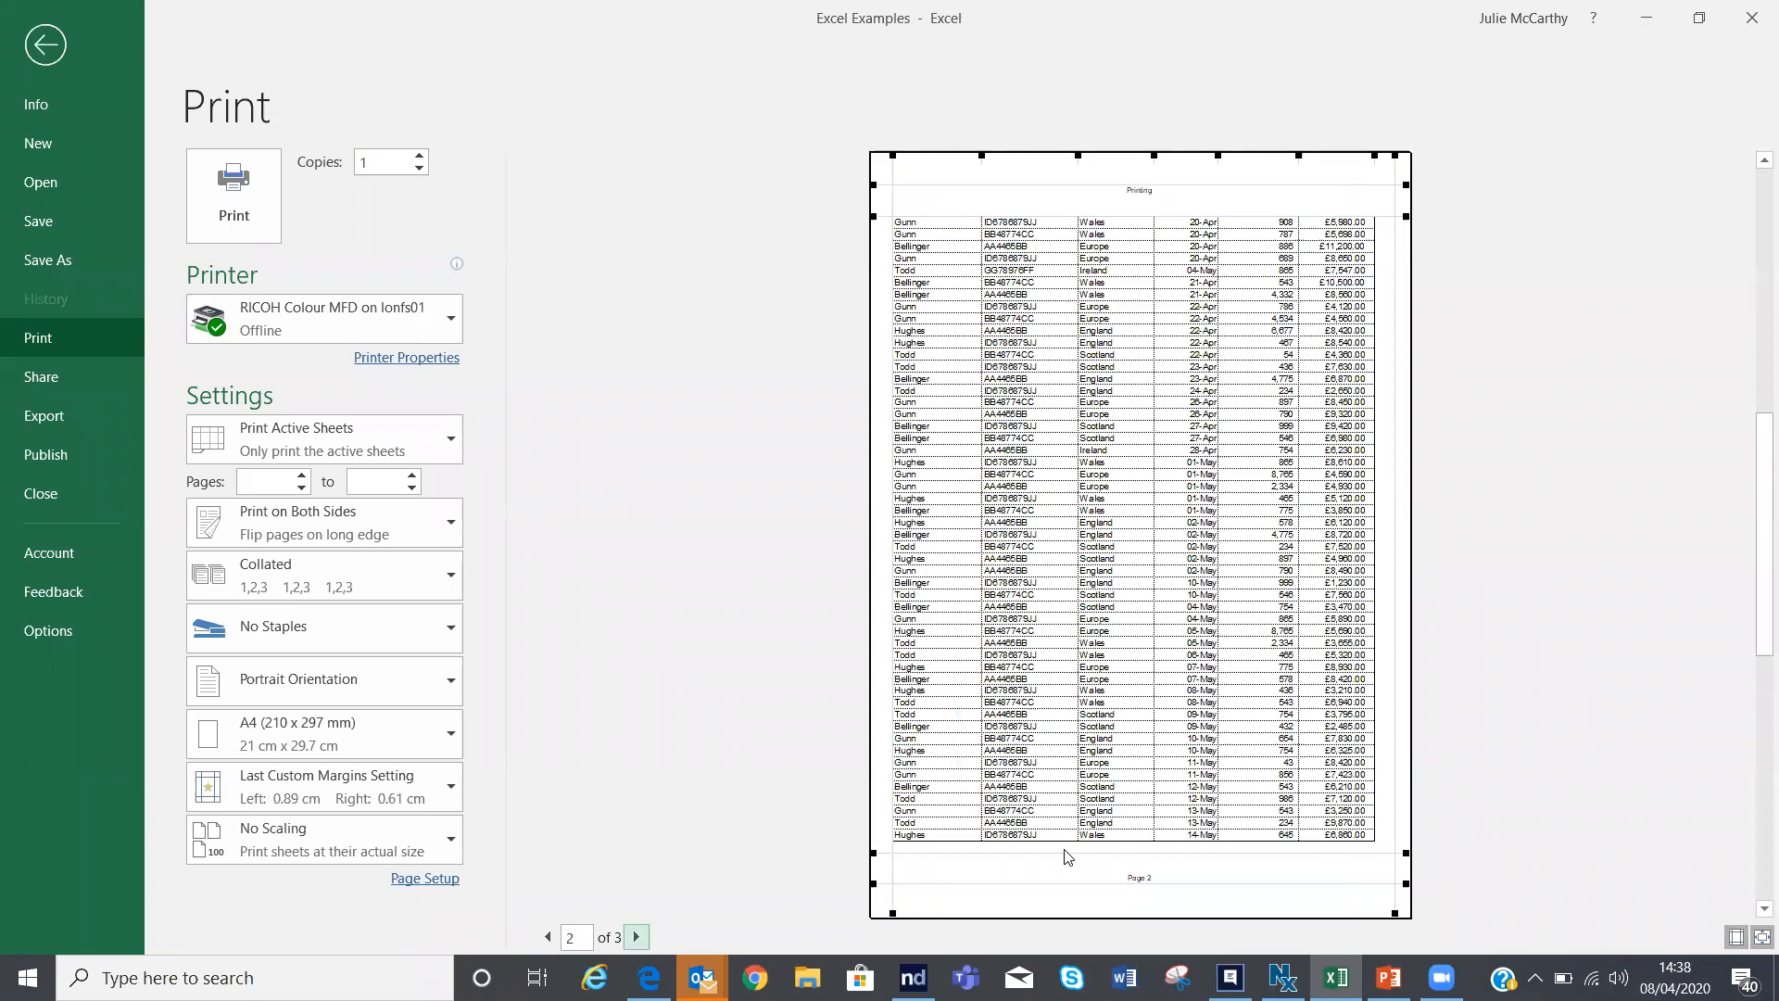
left_click_drag(1065, 850, 1064, 869)
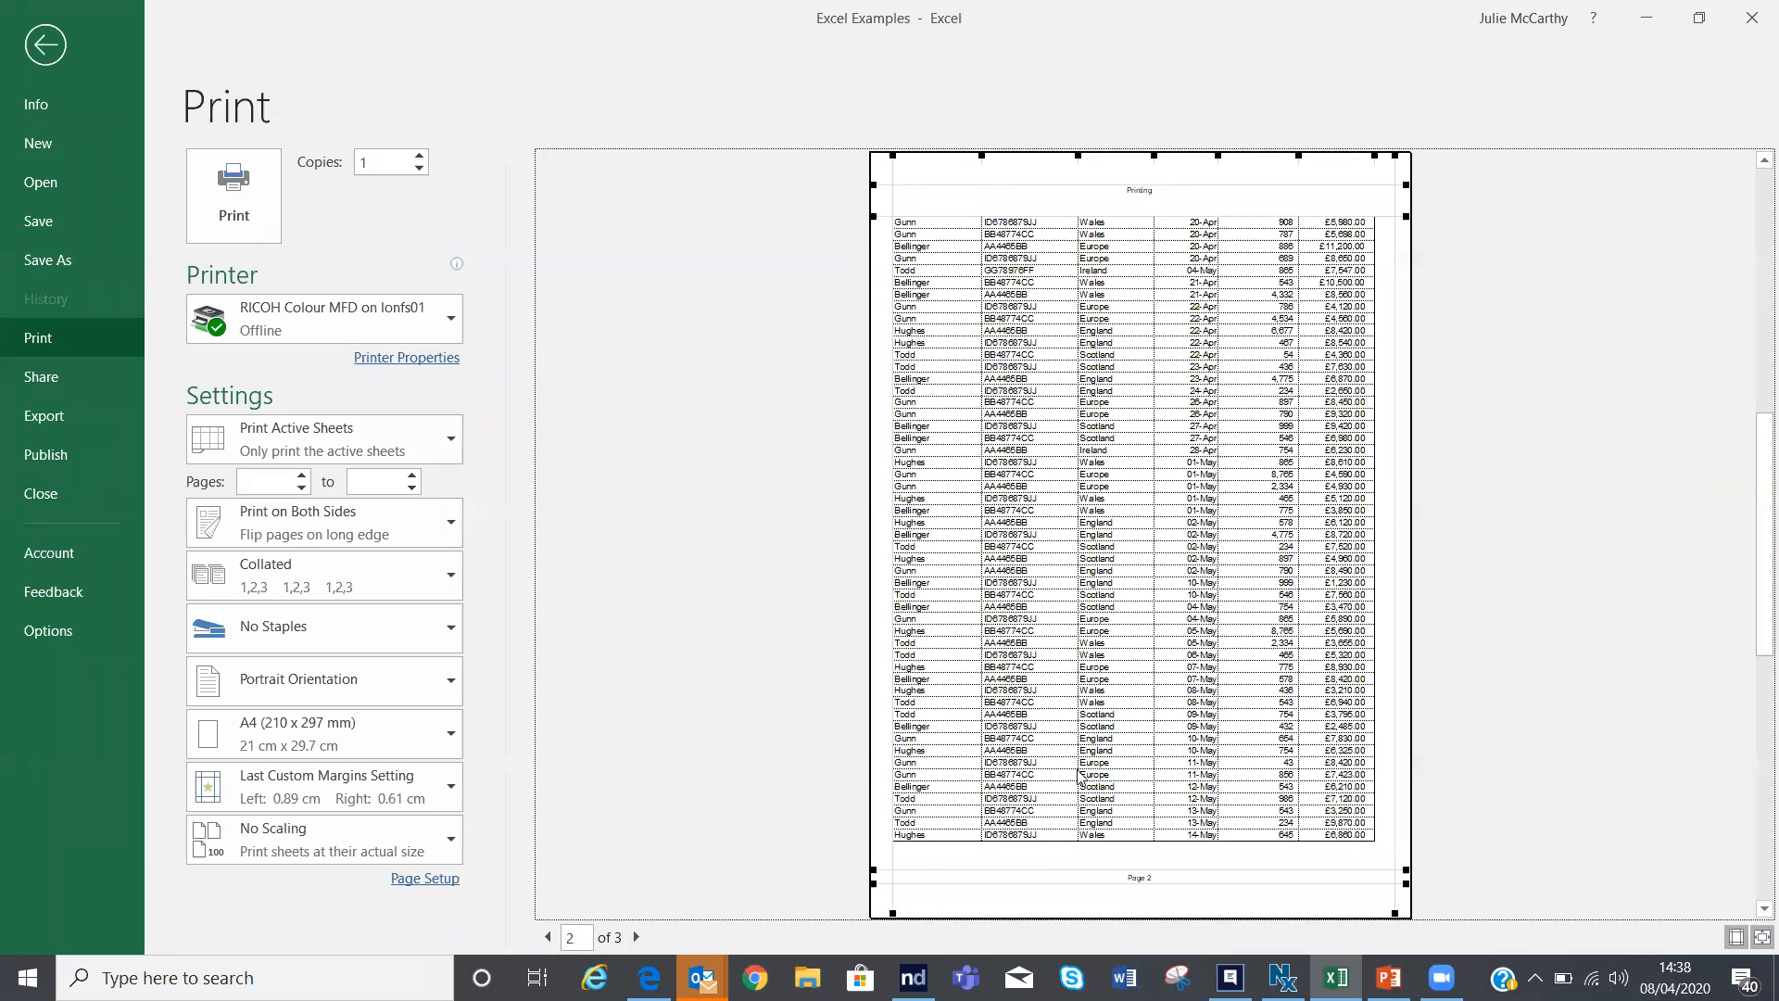
left_click_drag(1053, 225, 1049, 195)
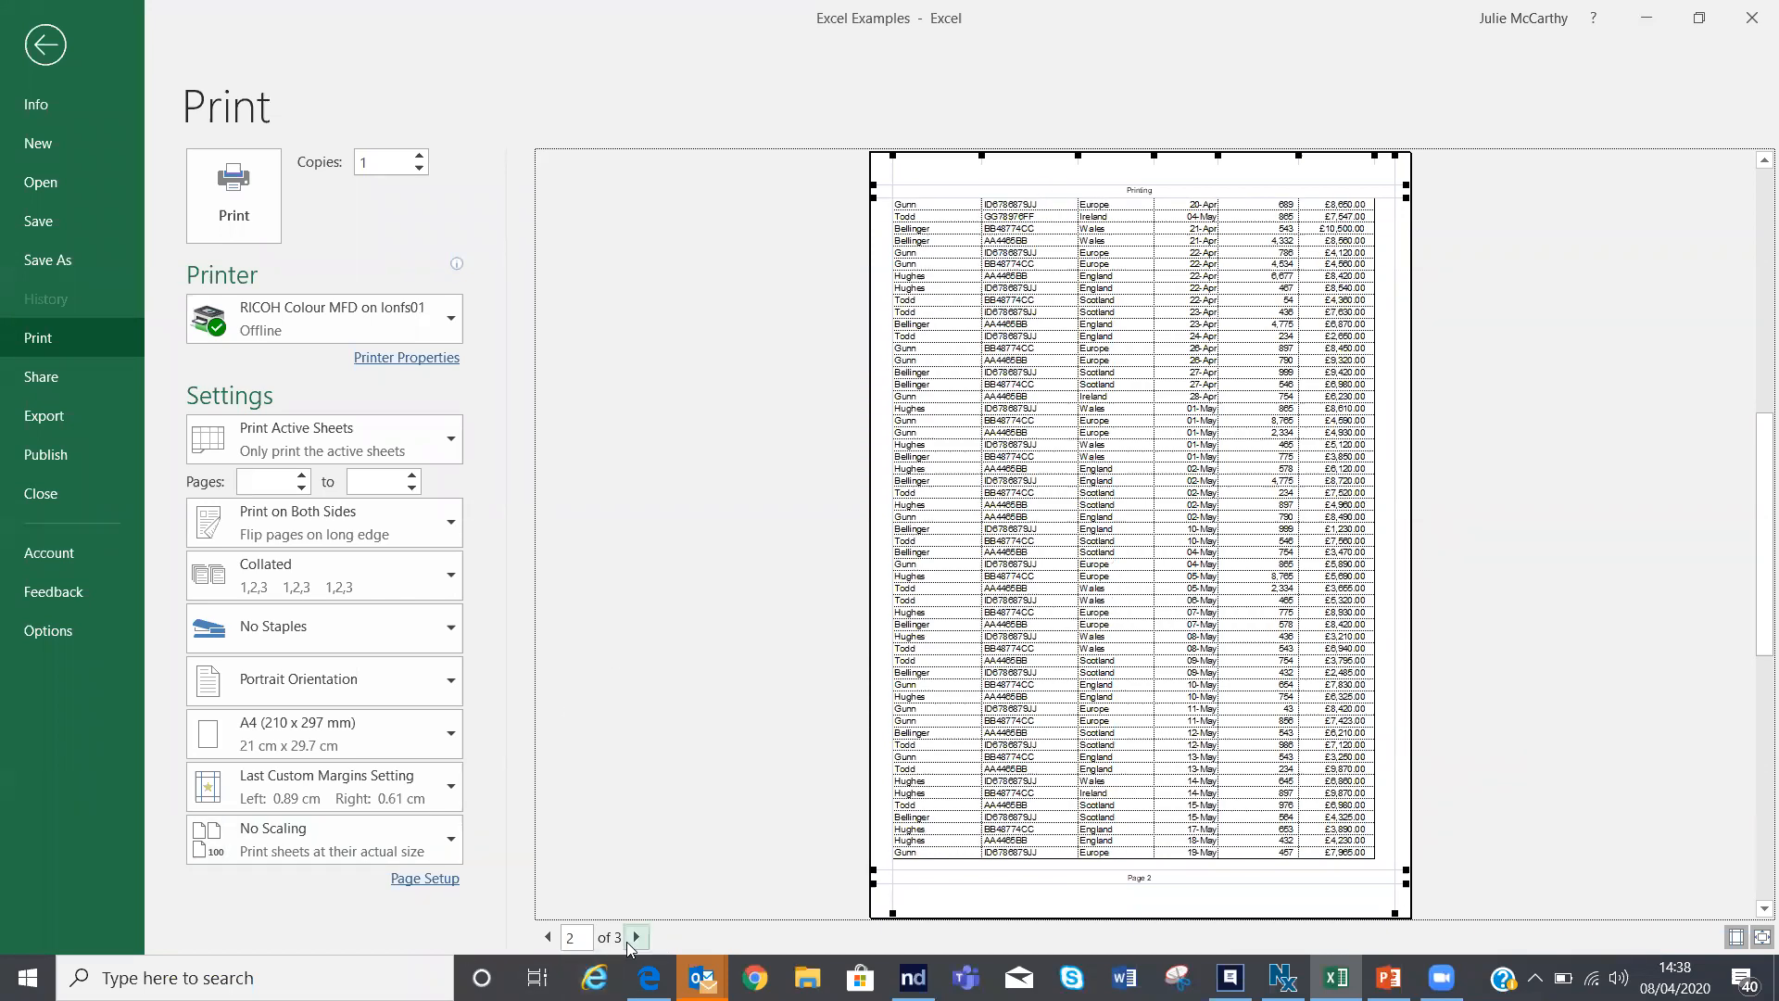
left_click(43, 54)
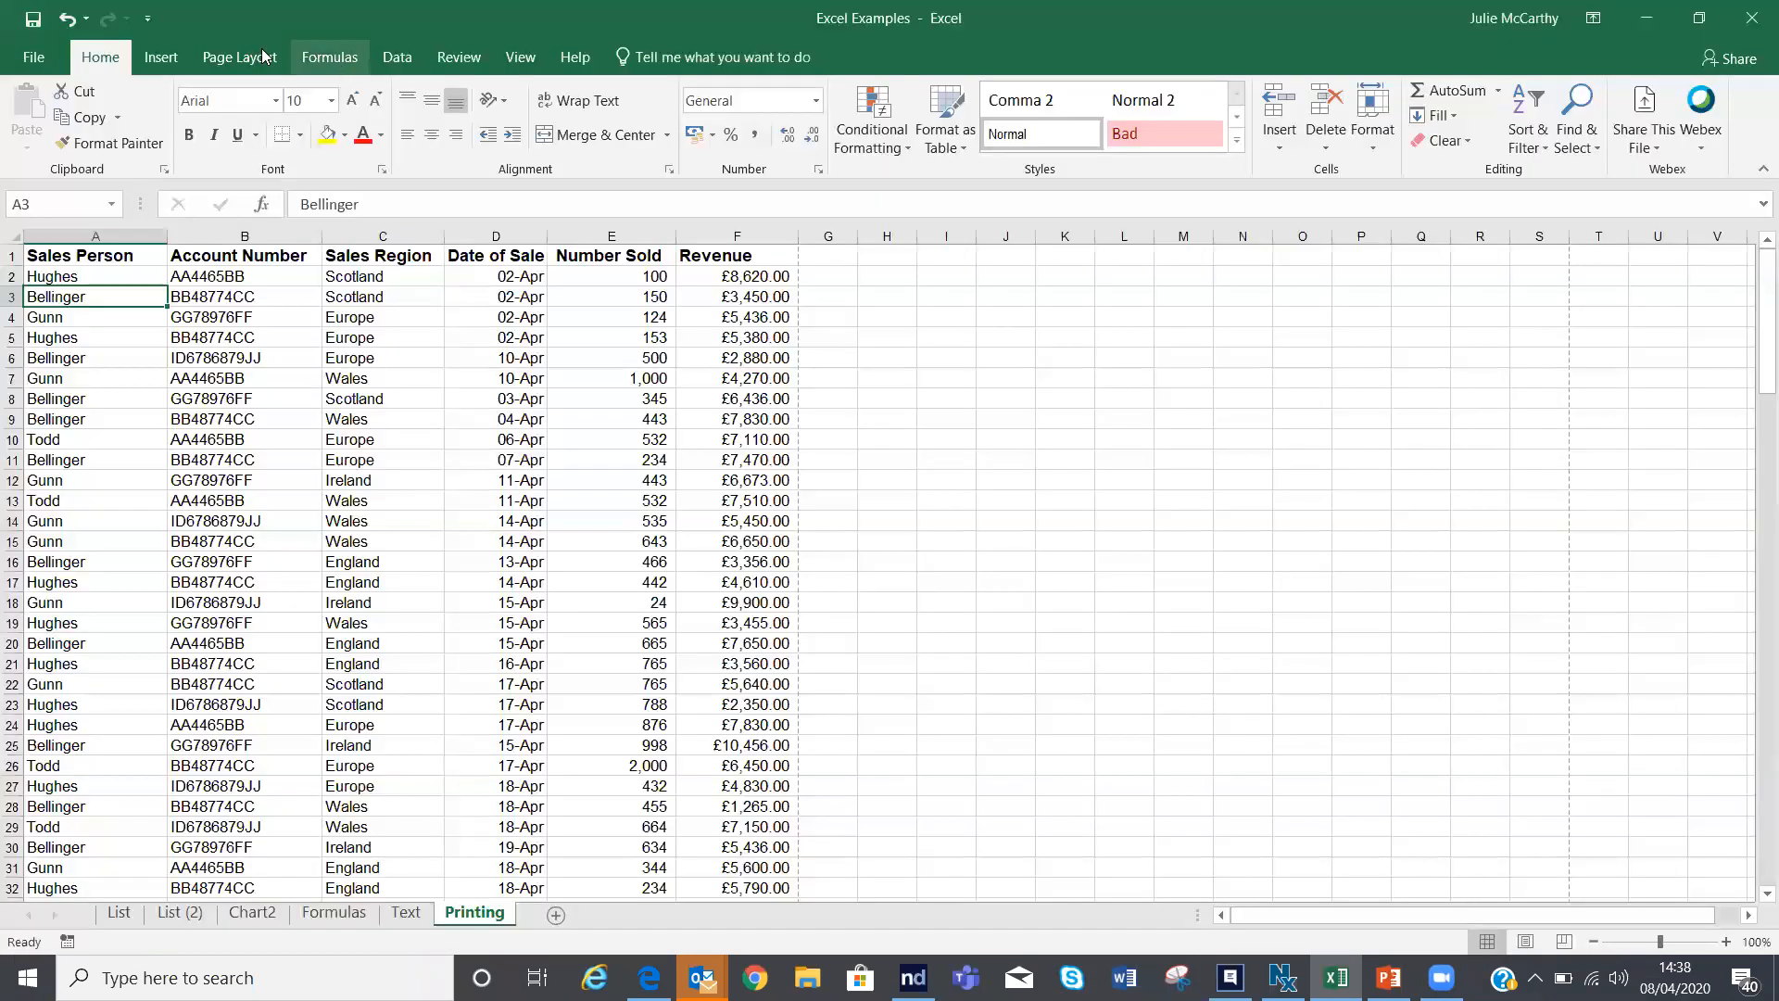
Step: Set row 1 ($1:$1) of the Printing sheet to repeat at the top of every printed page
left_click(264, 55)
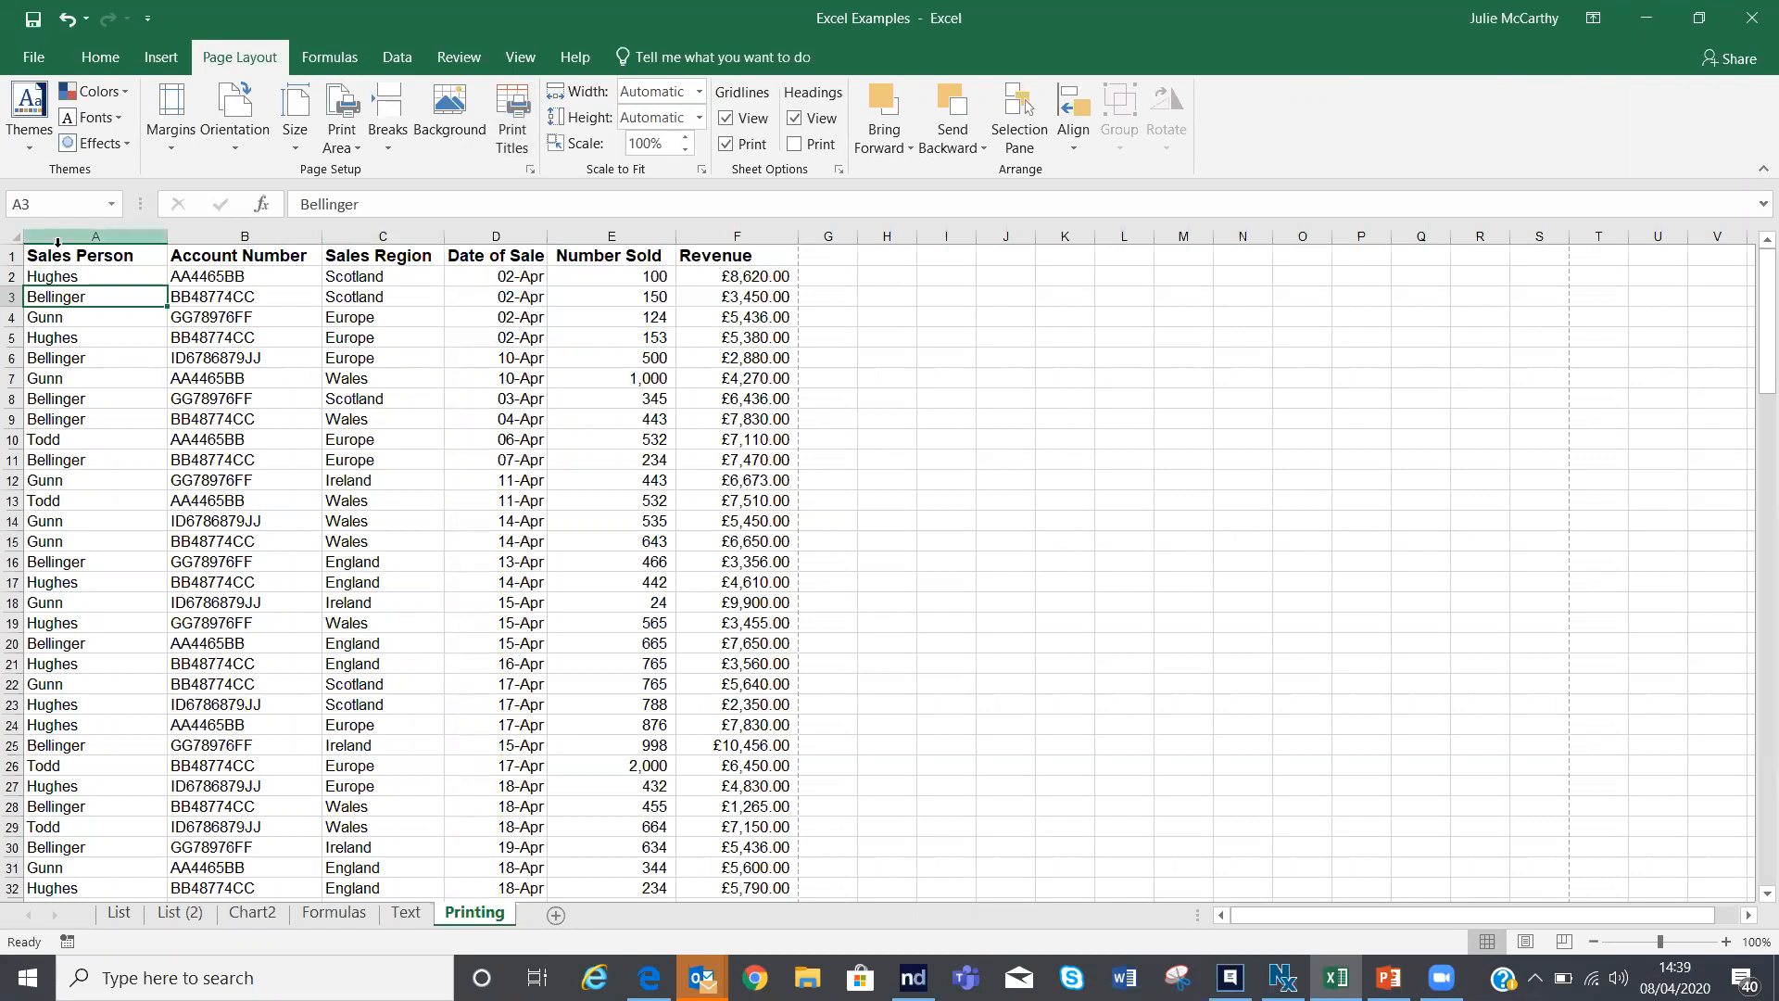
left_click(510, 130)
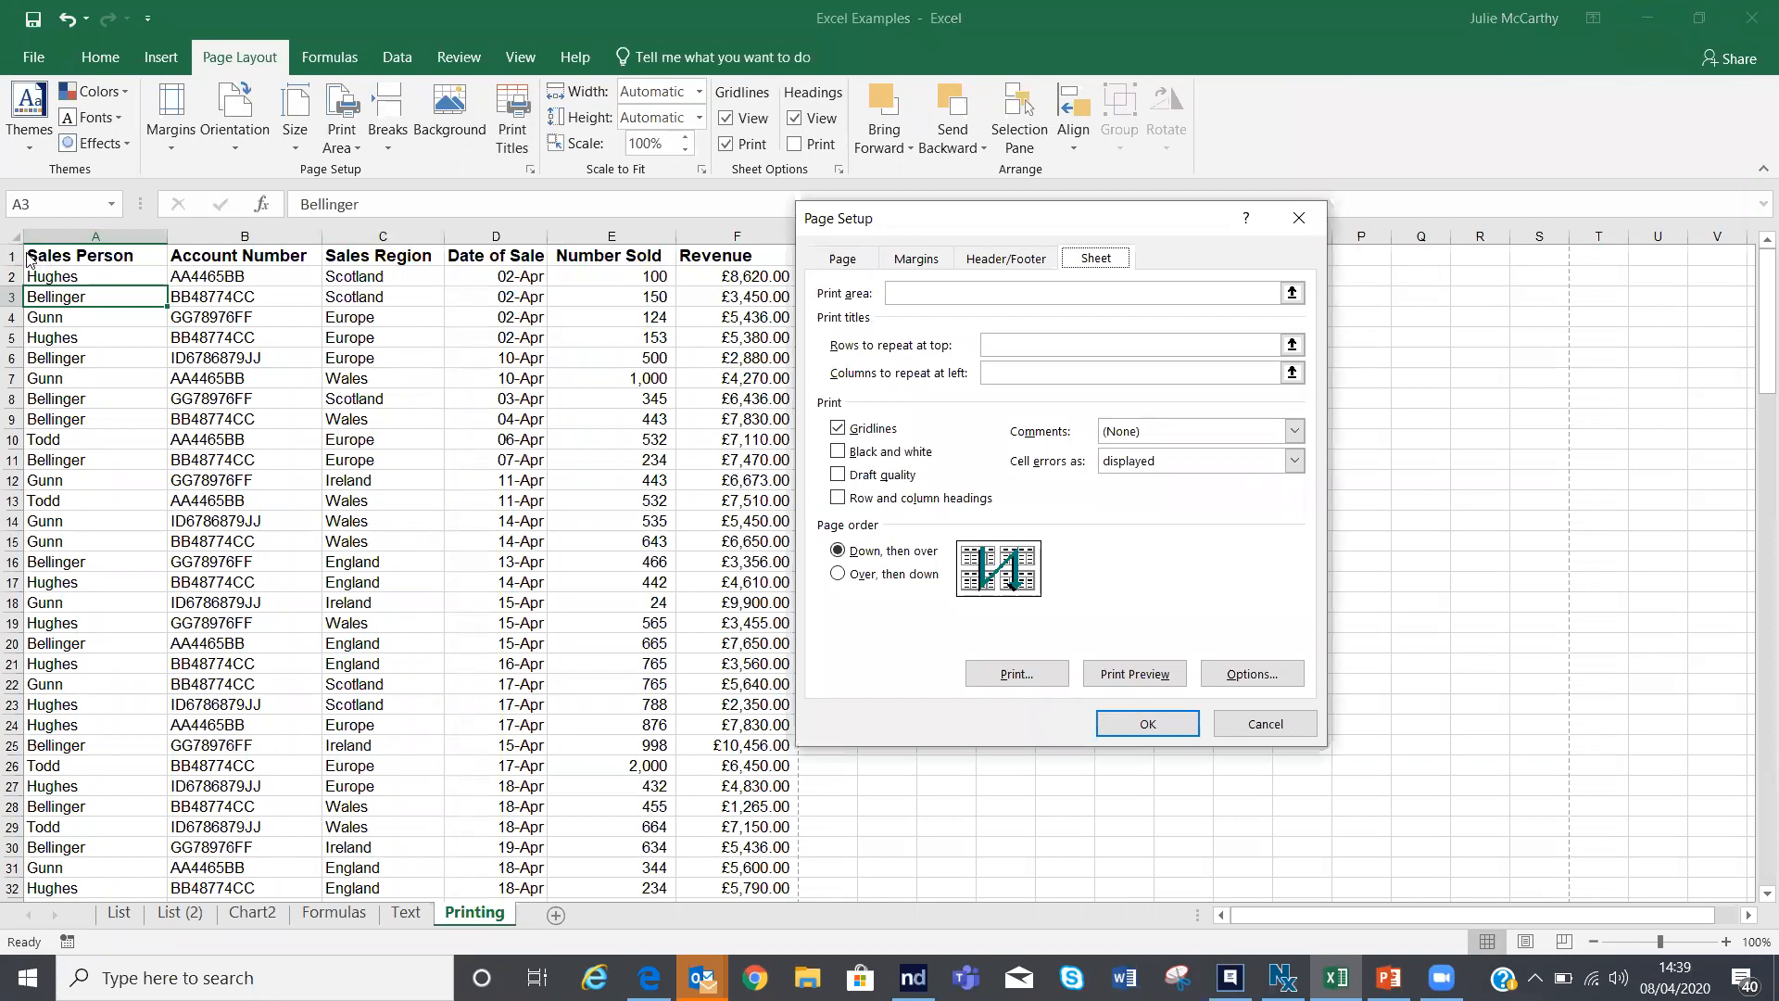
left_click(1004, 347)
left_click(30, 254)
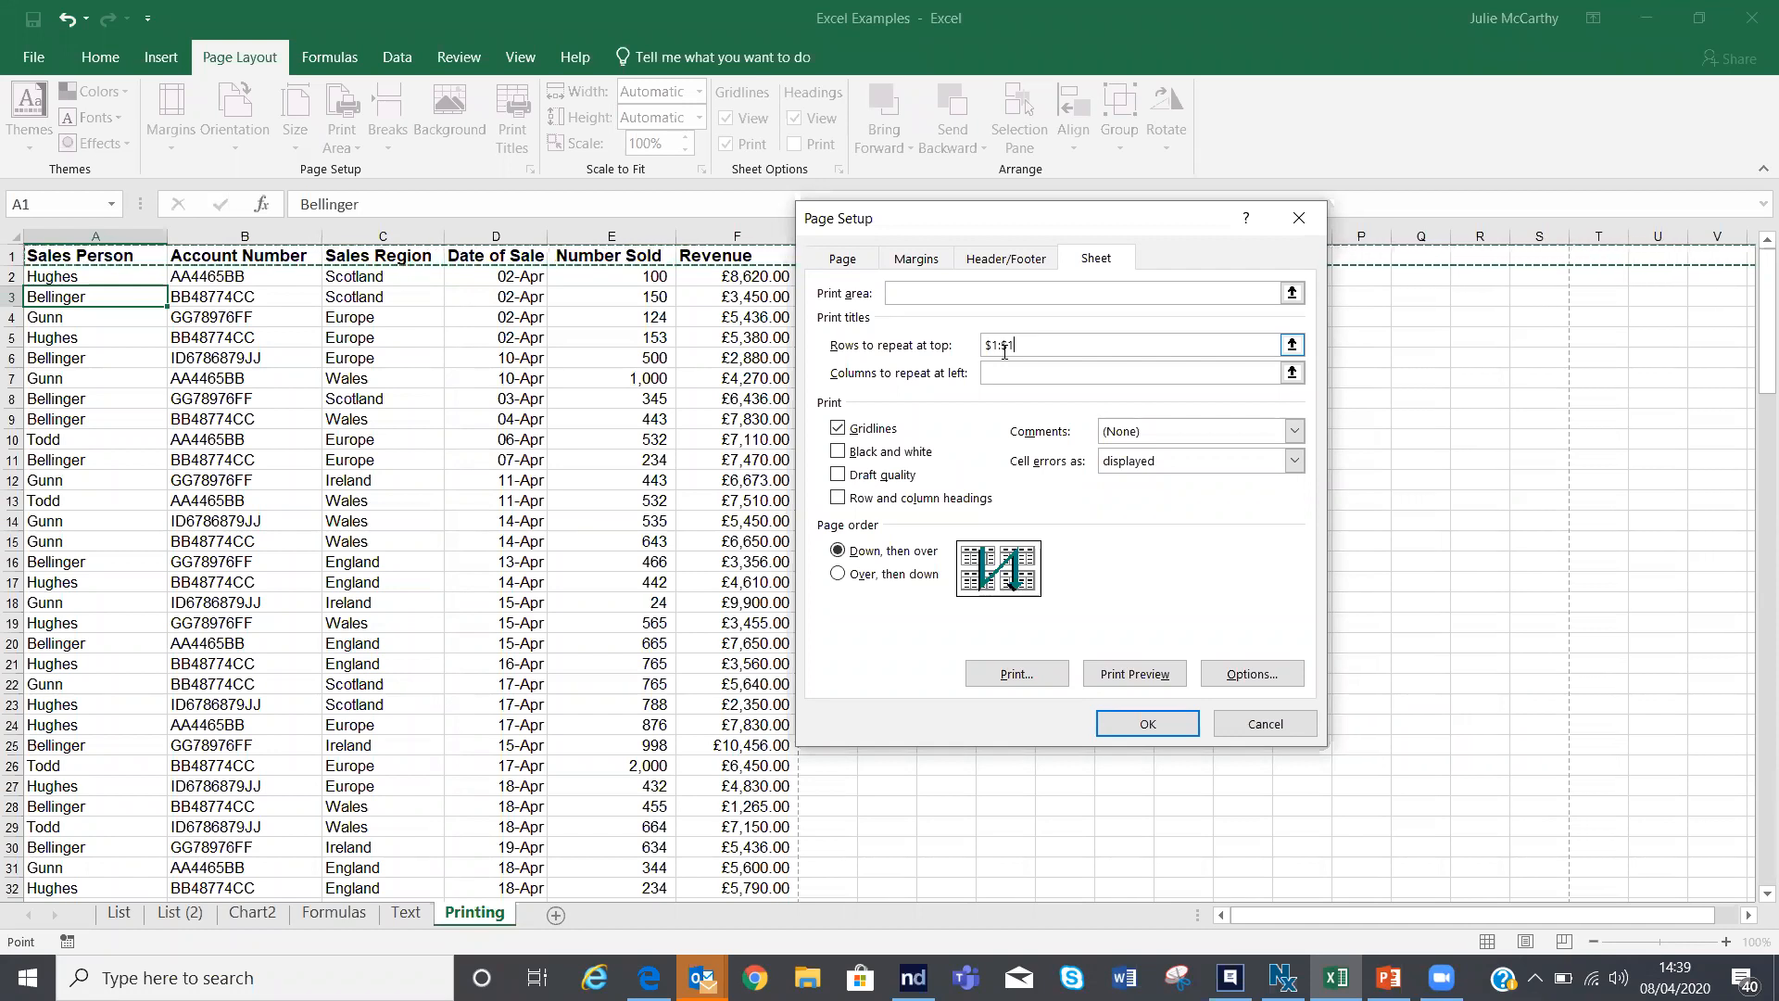
left_click(1151, 726)
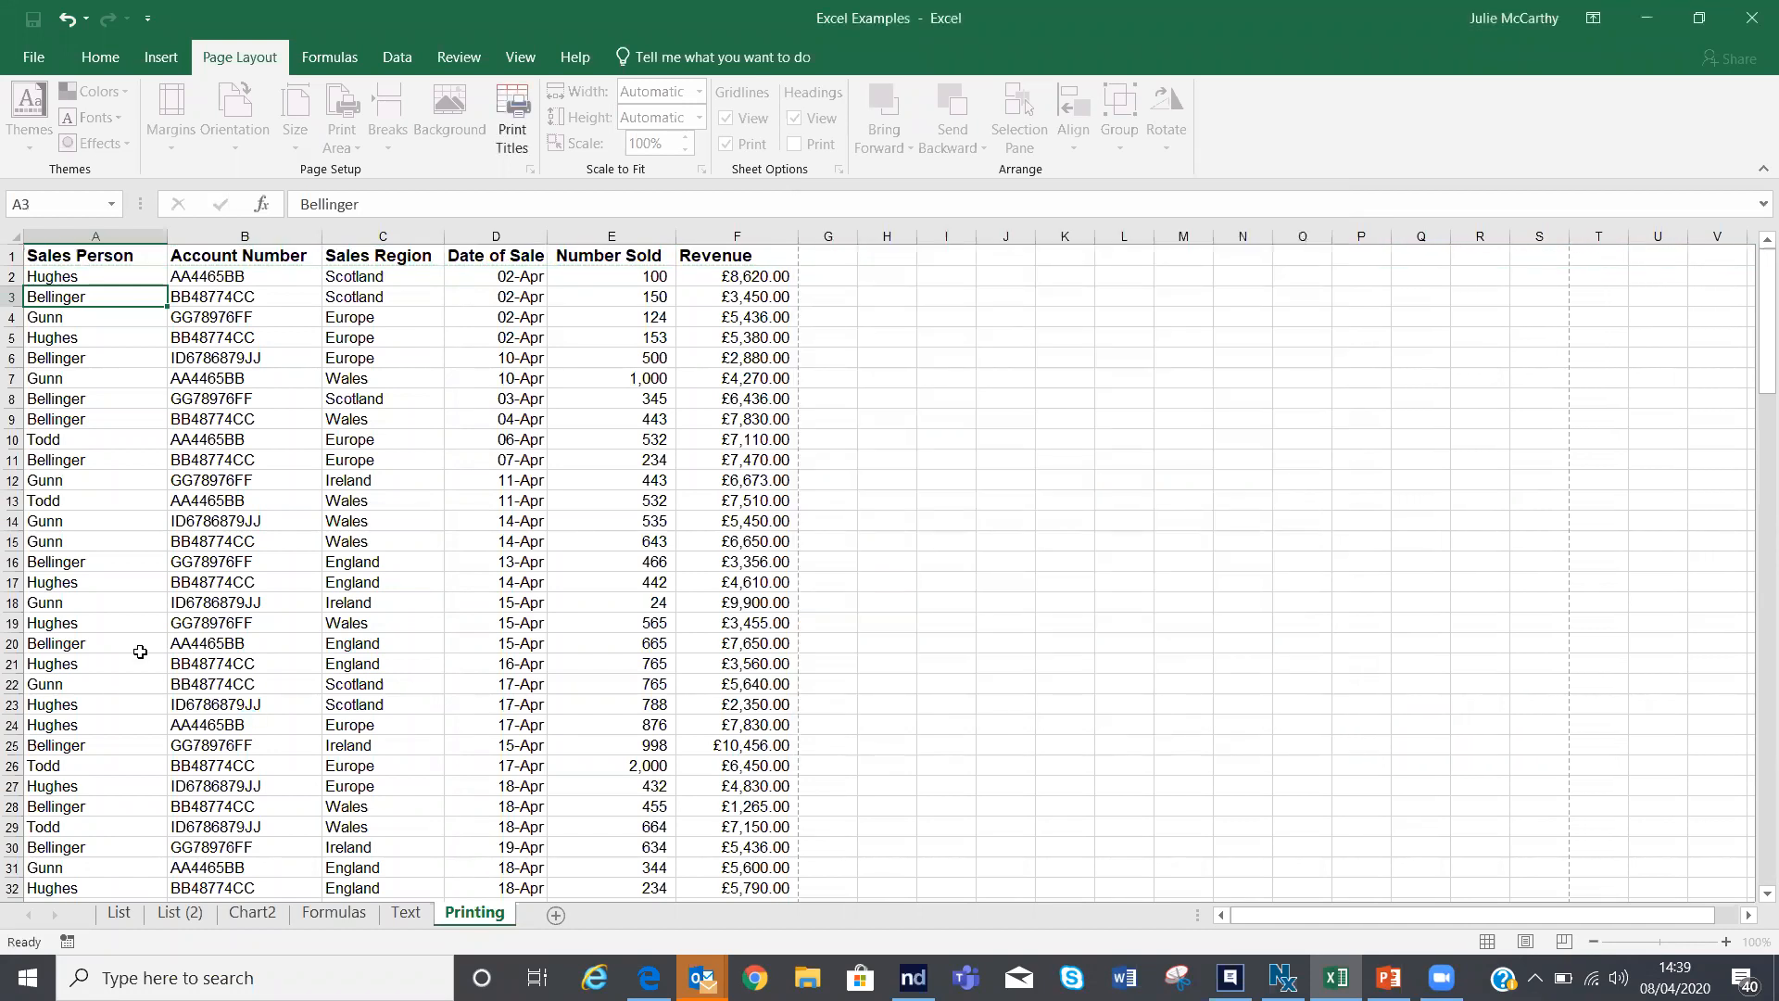
Step: Scroll through the sheet and preview printed pages 1 to 3 to check the heading row on each page
scroll(179, 662, "down", 10)
scroll(179, 661, "down", 9)
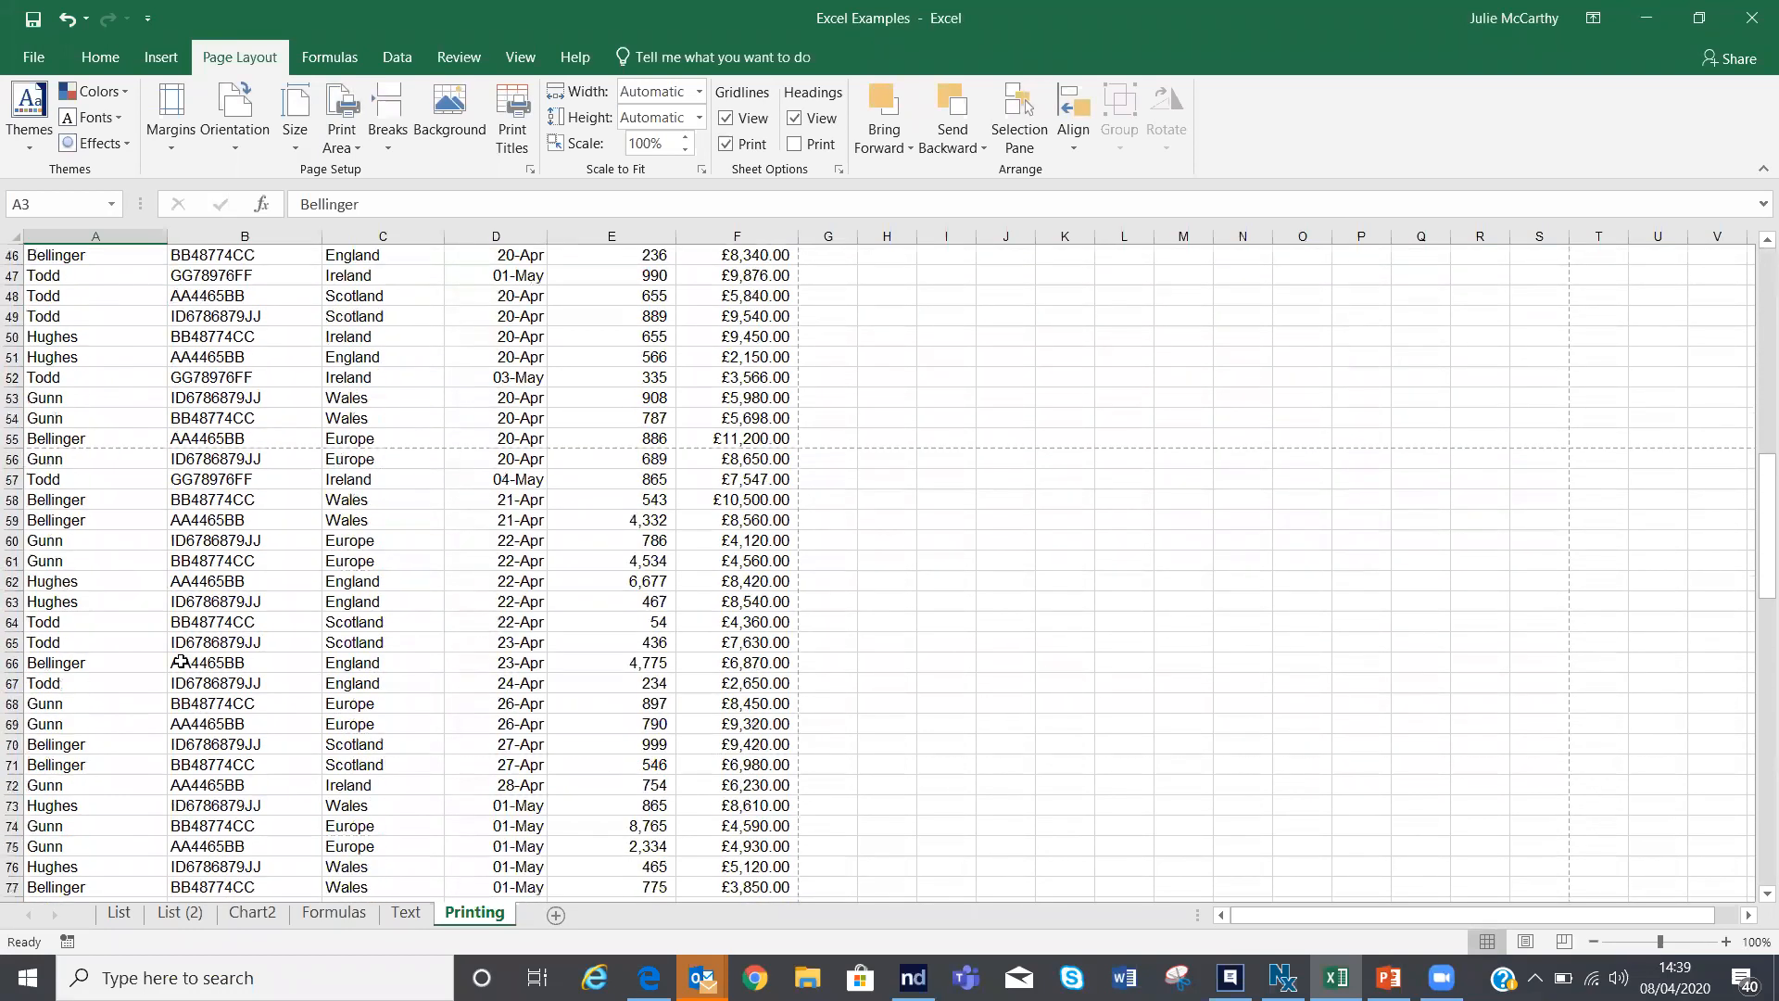
scroll(179, 662, "up", 13)
scroll(179, 662, "up", 6)
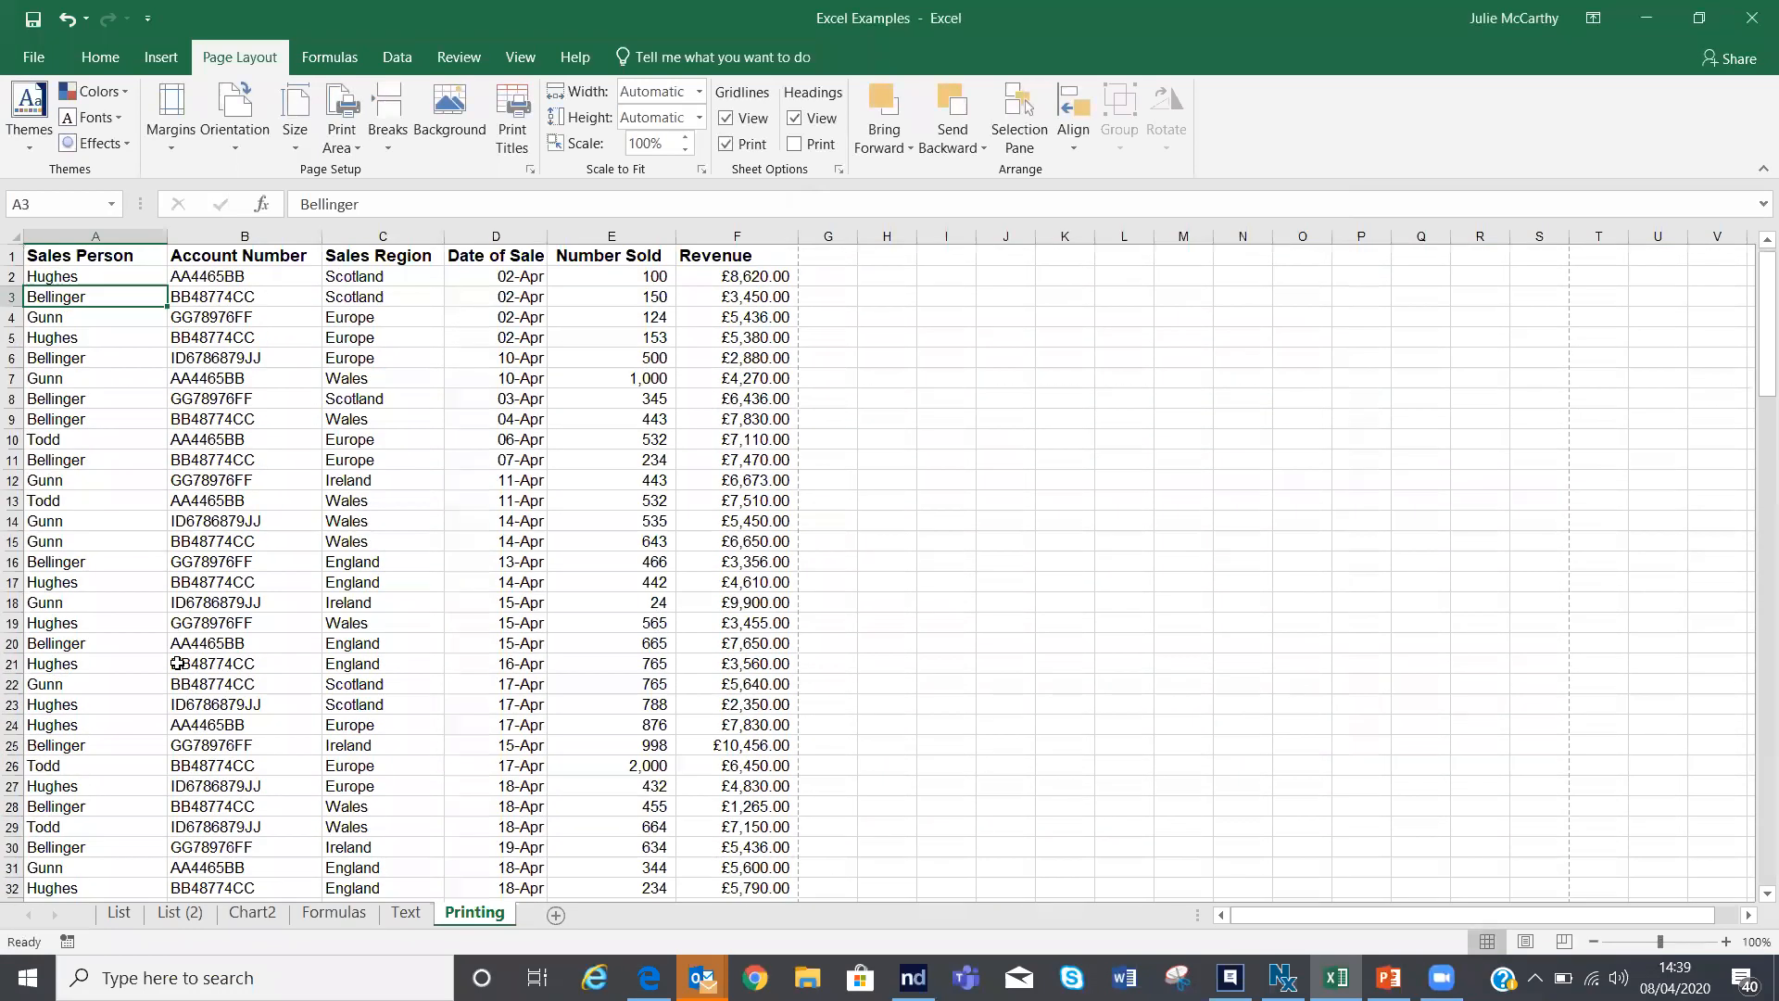
left_click(35, 57)
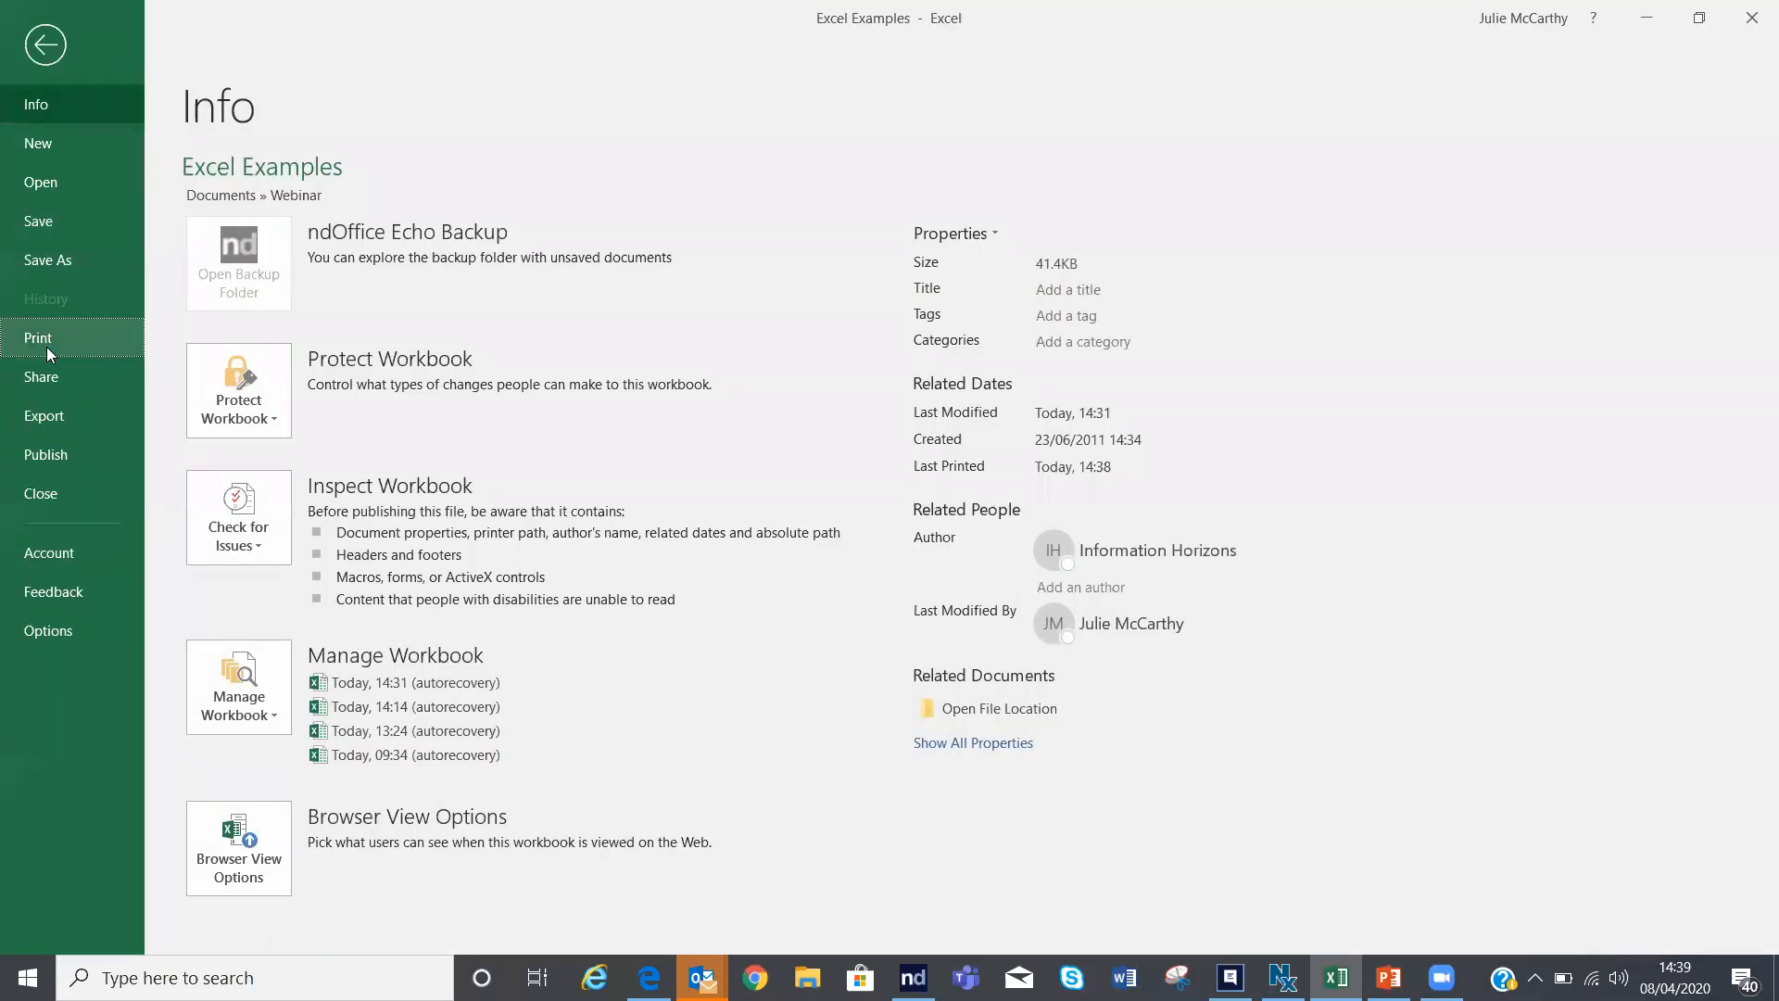
left_click(46, 341)
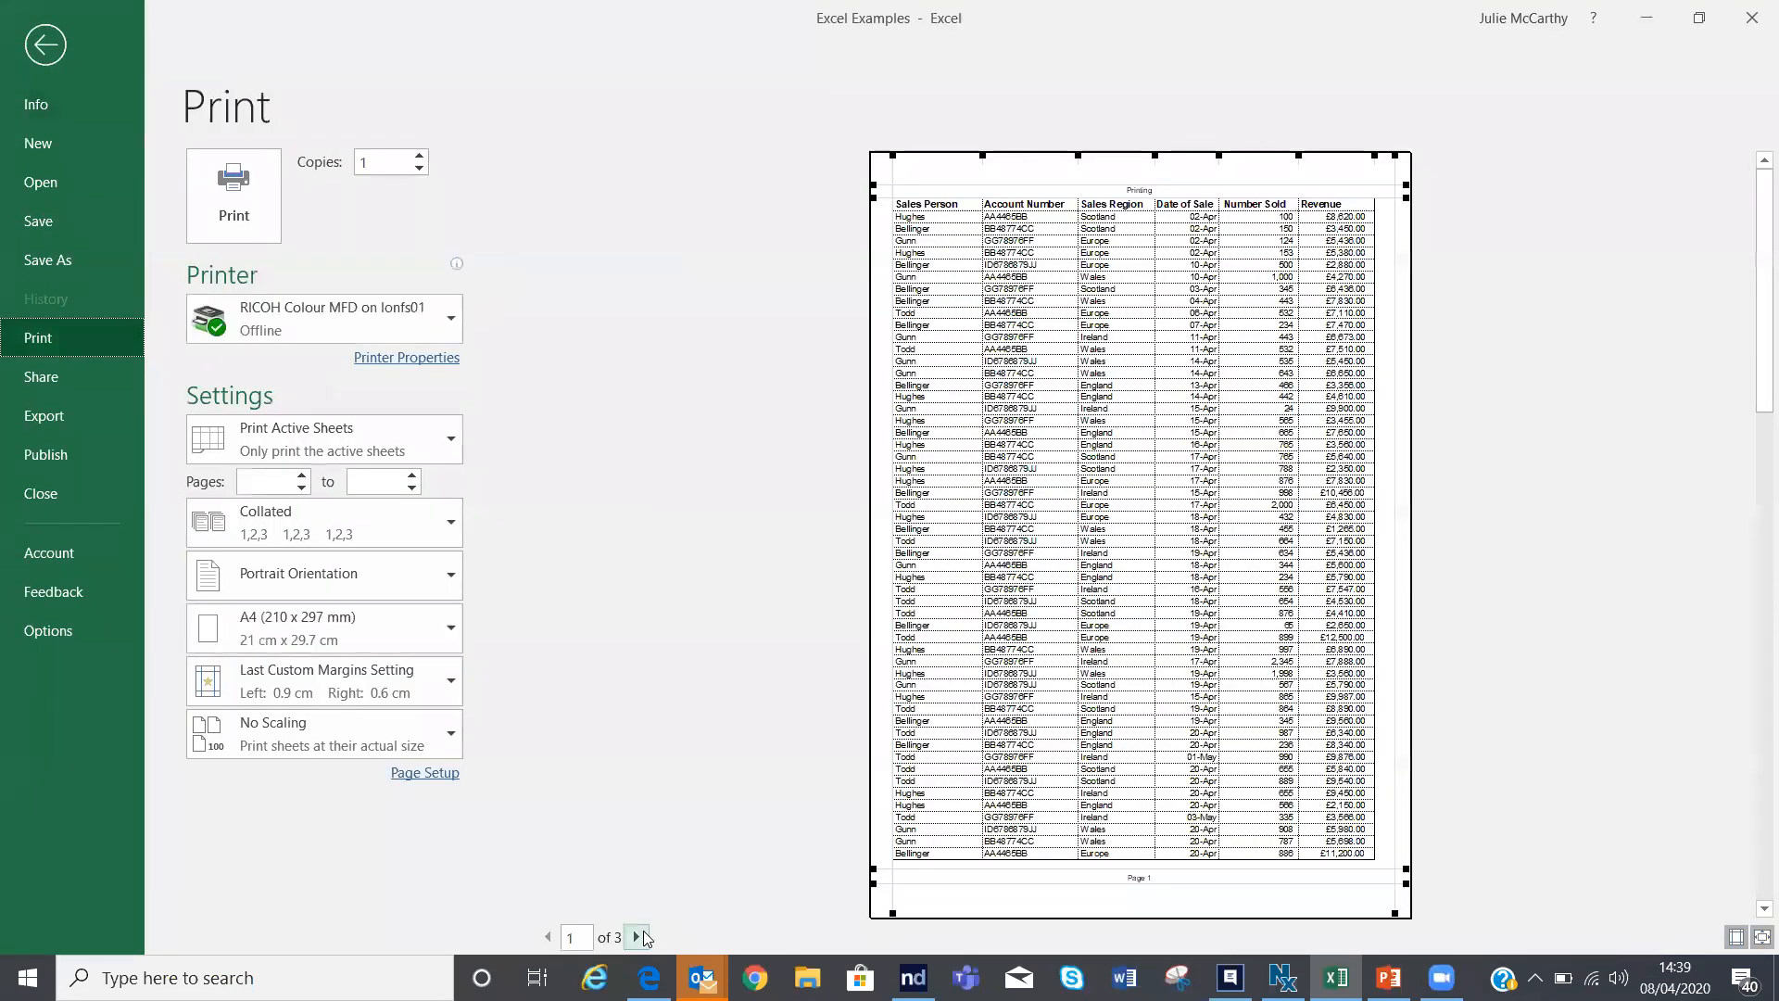
left_click(636, 937)
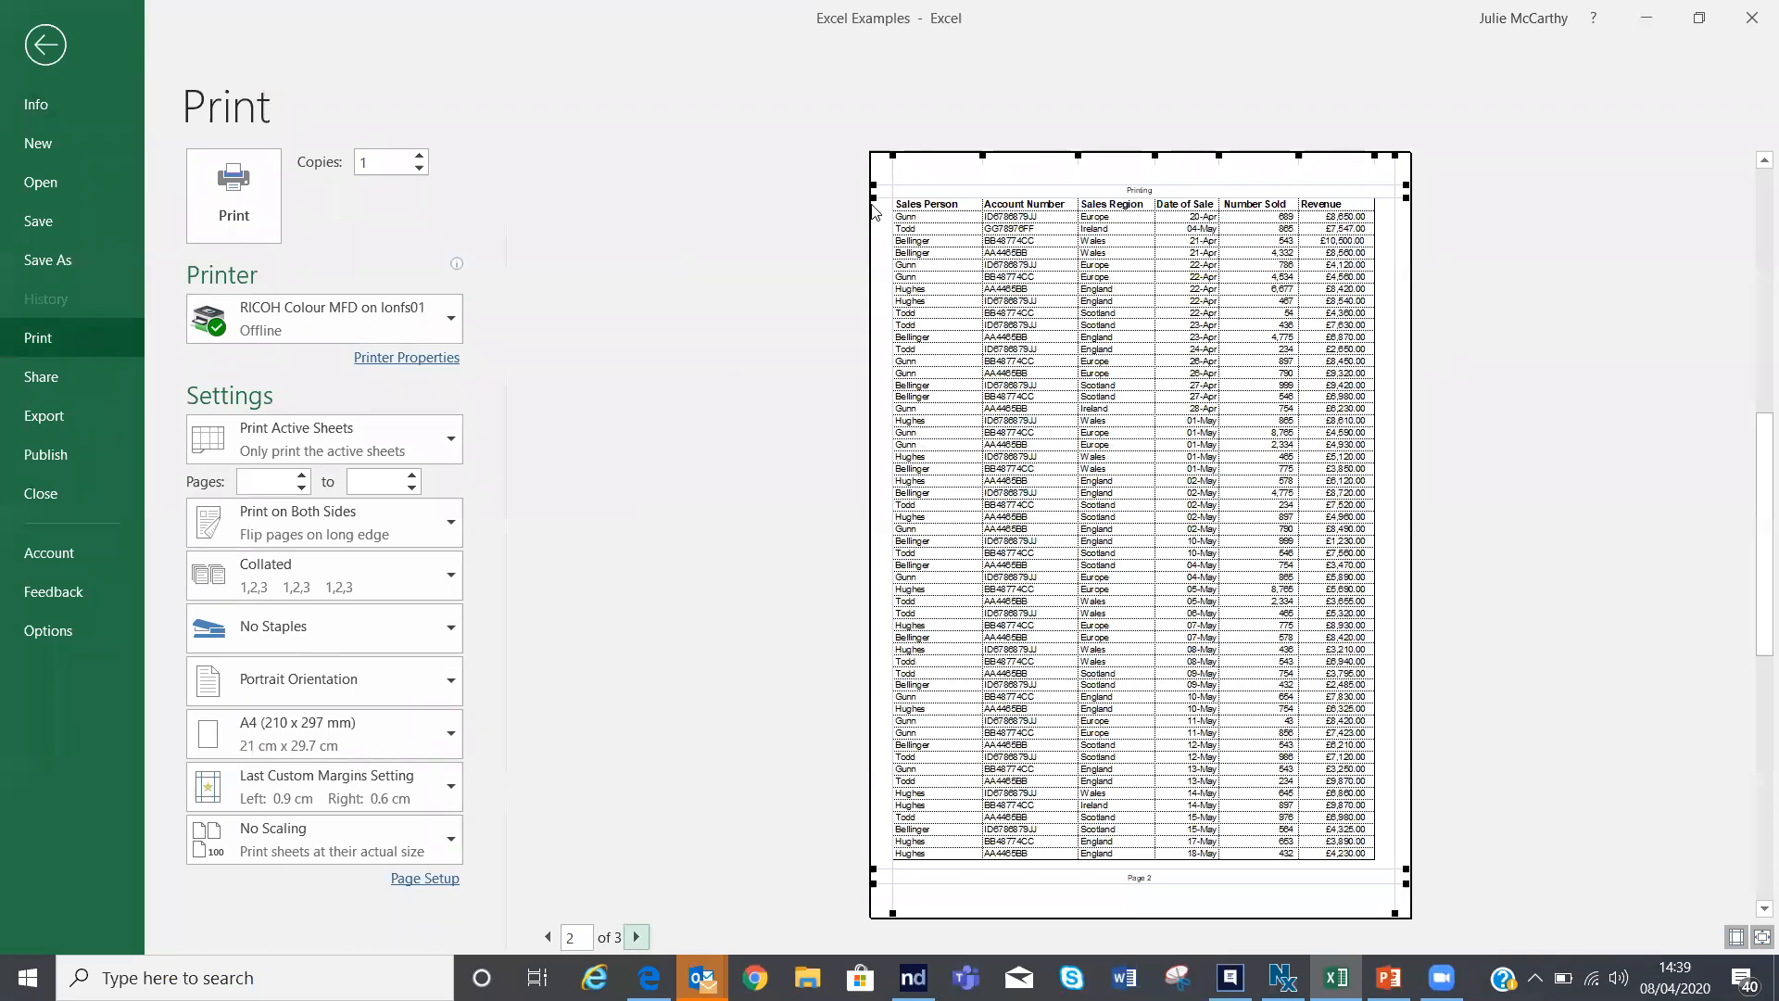
left_click(638, 937)
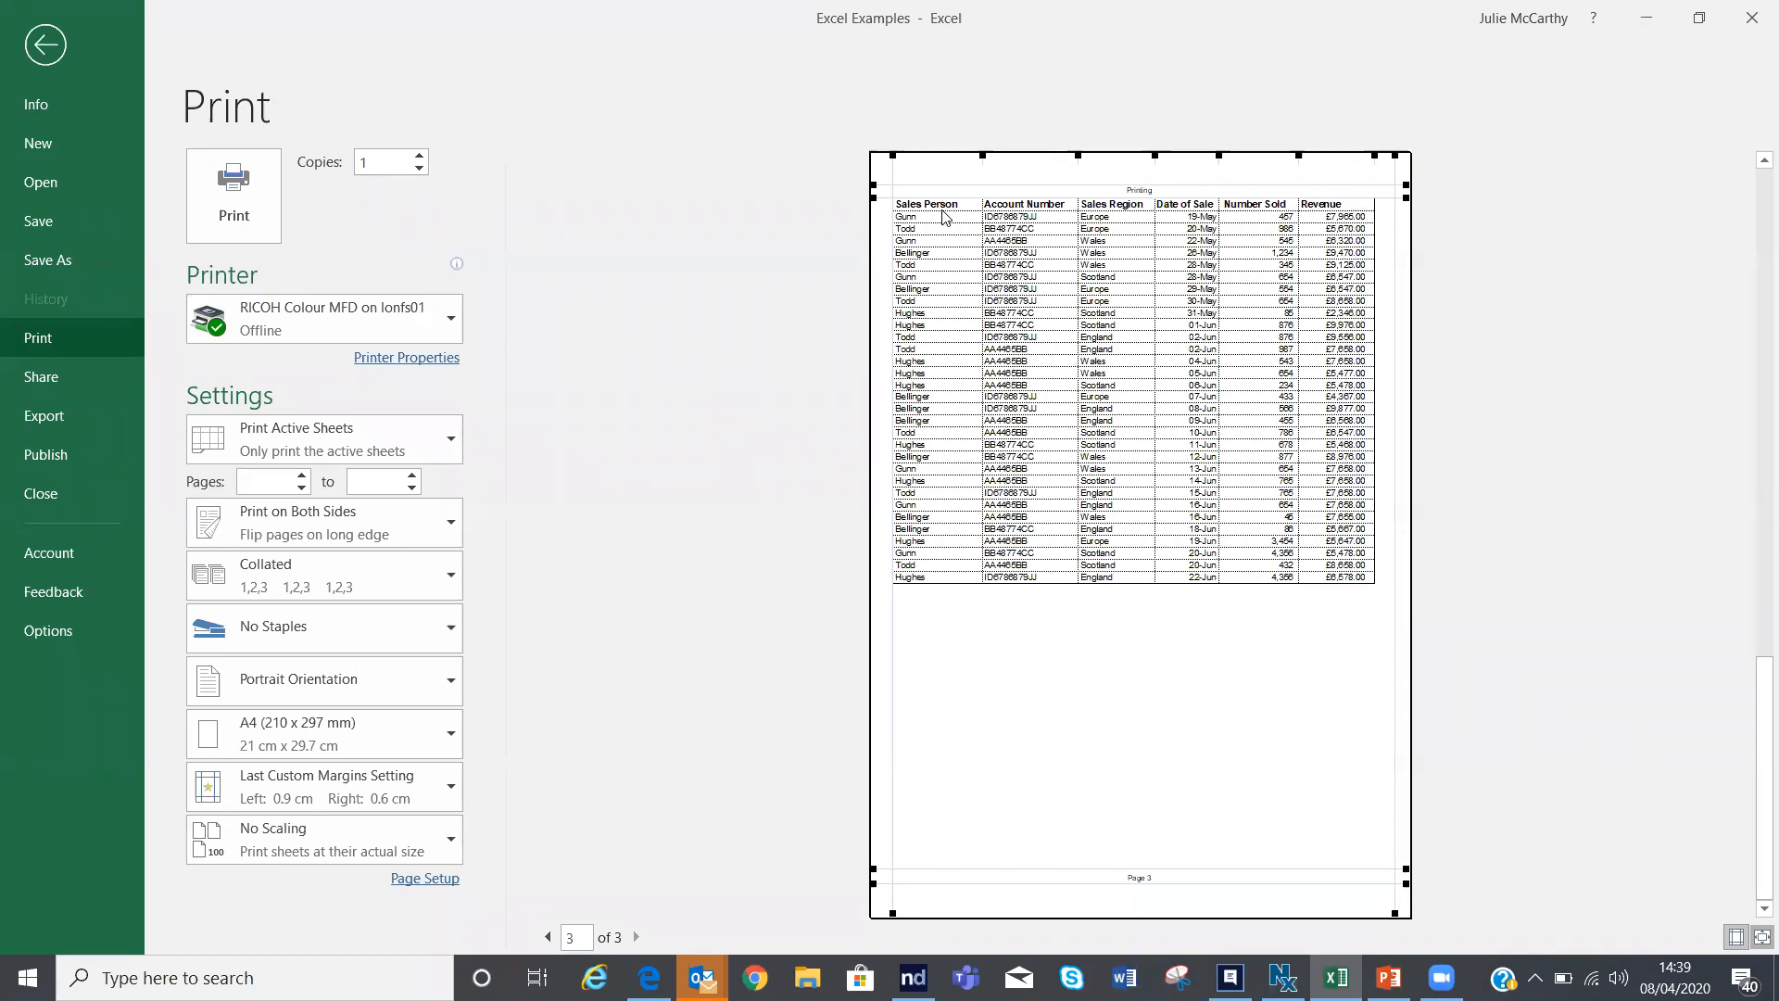
Step: Add a custom footer with the presenter's name in the left section and the file path in the right section, keeping the centred page number
left_click(426, 885)
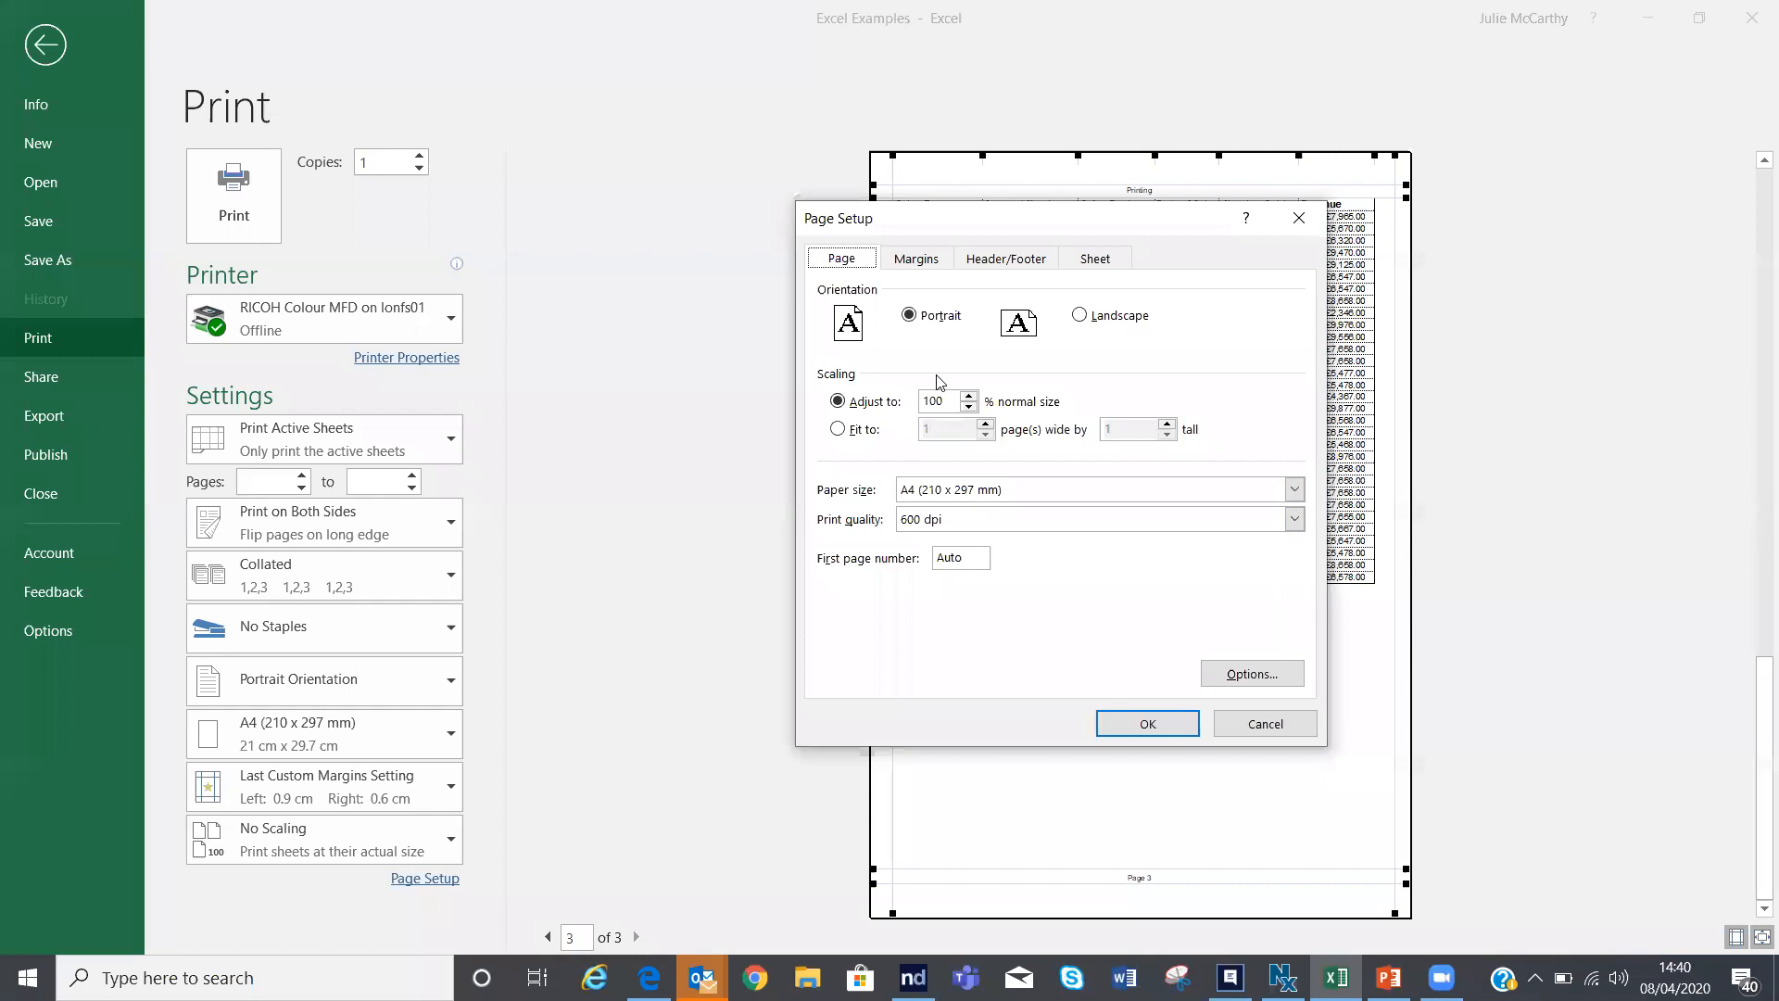
left_click(919, 260)
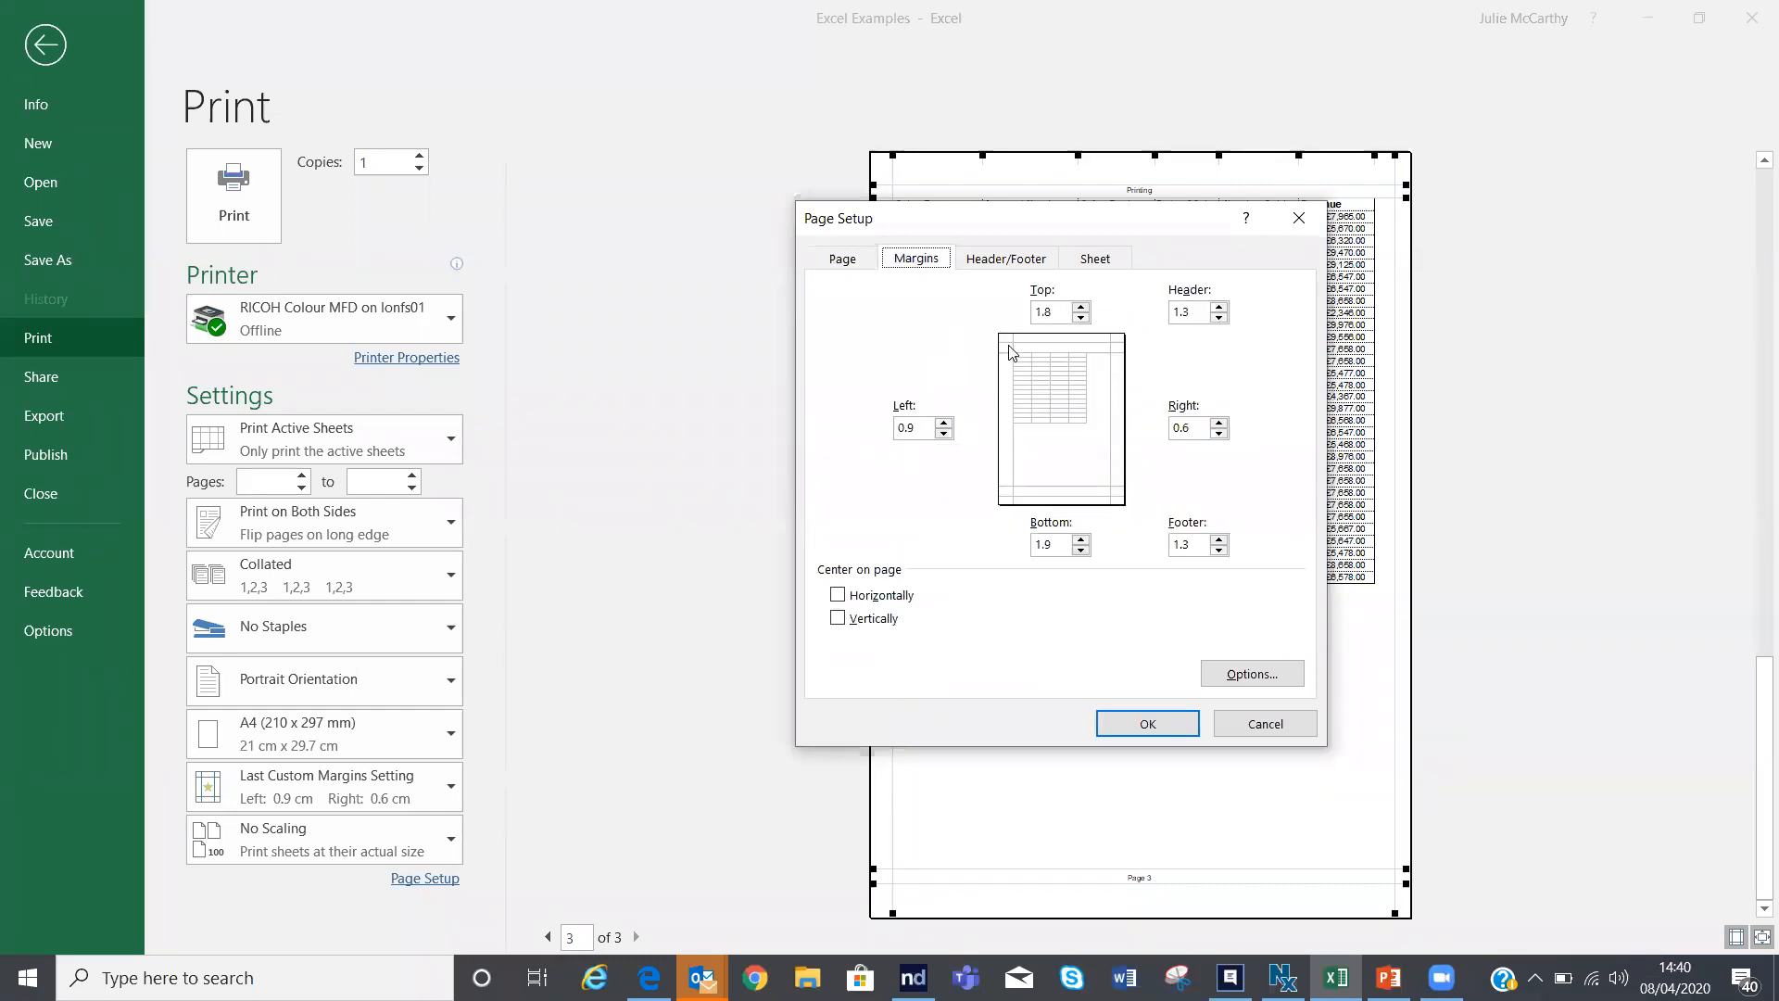
left_click(1006, 264)
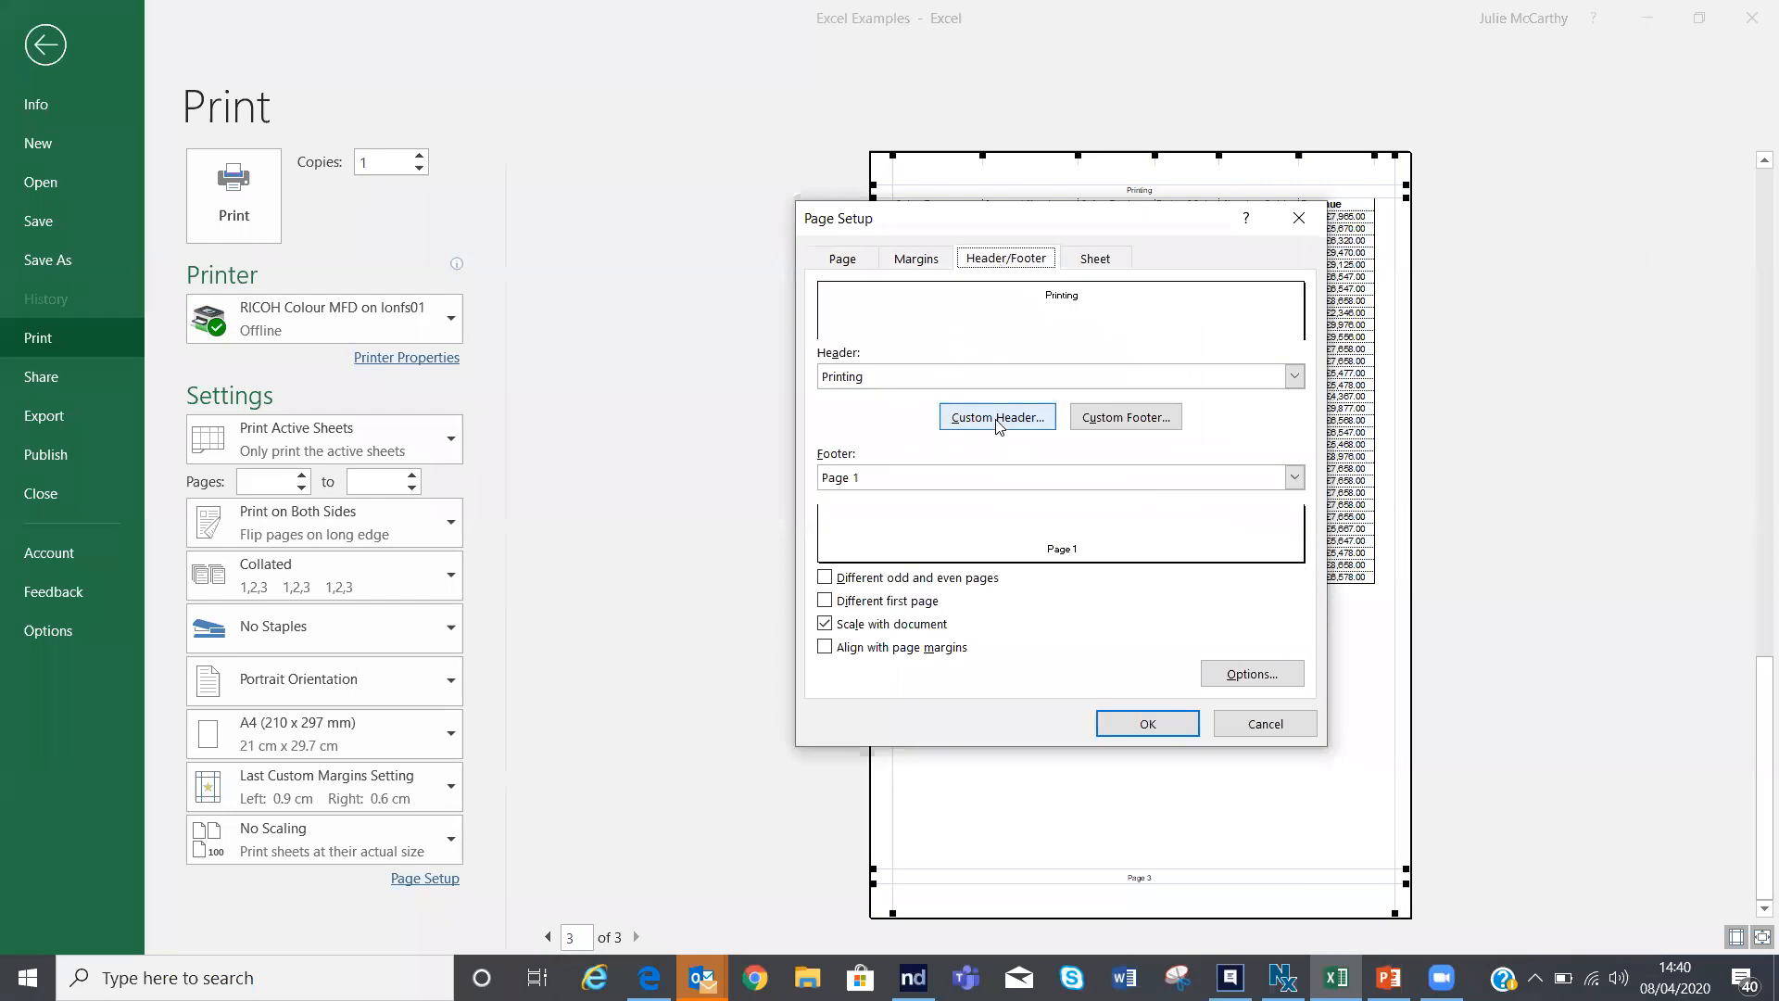
left_click(1135, 417)
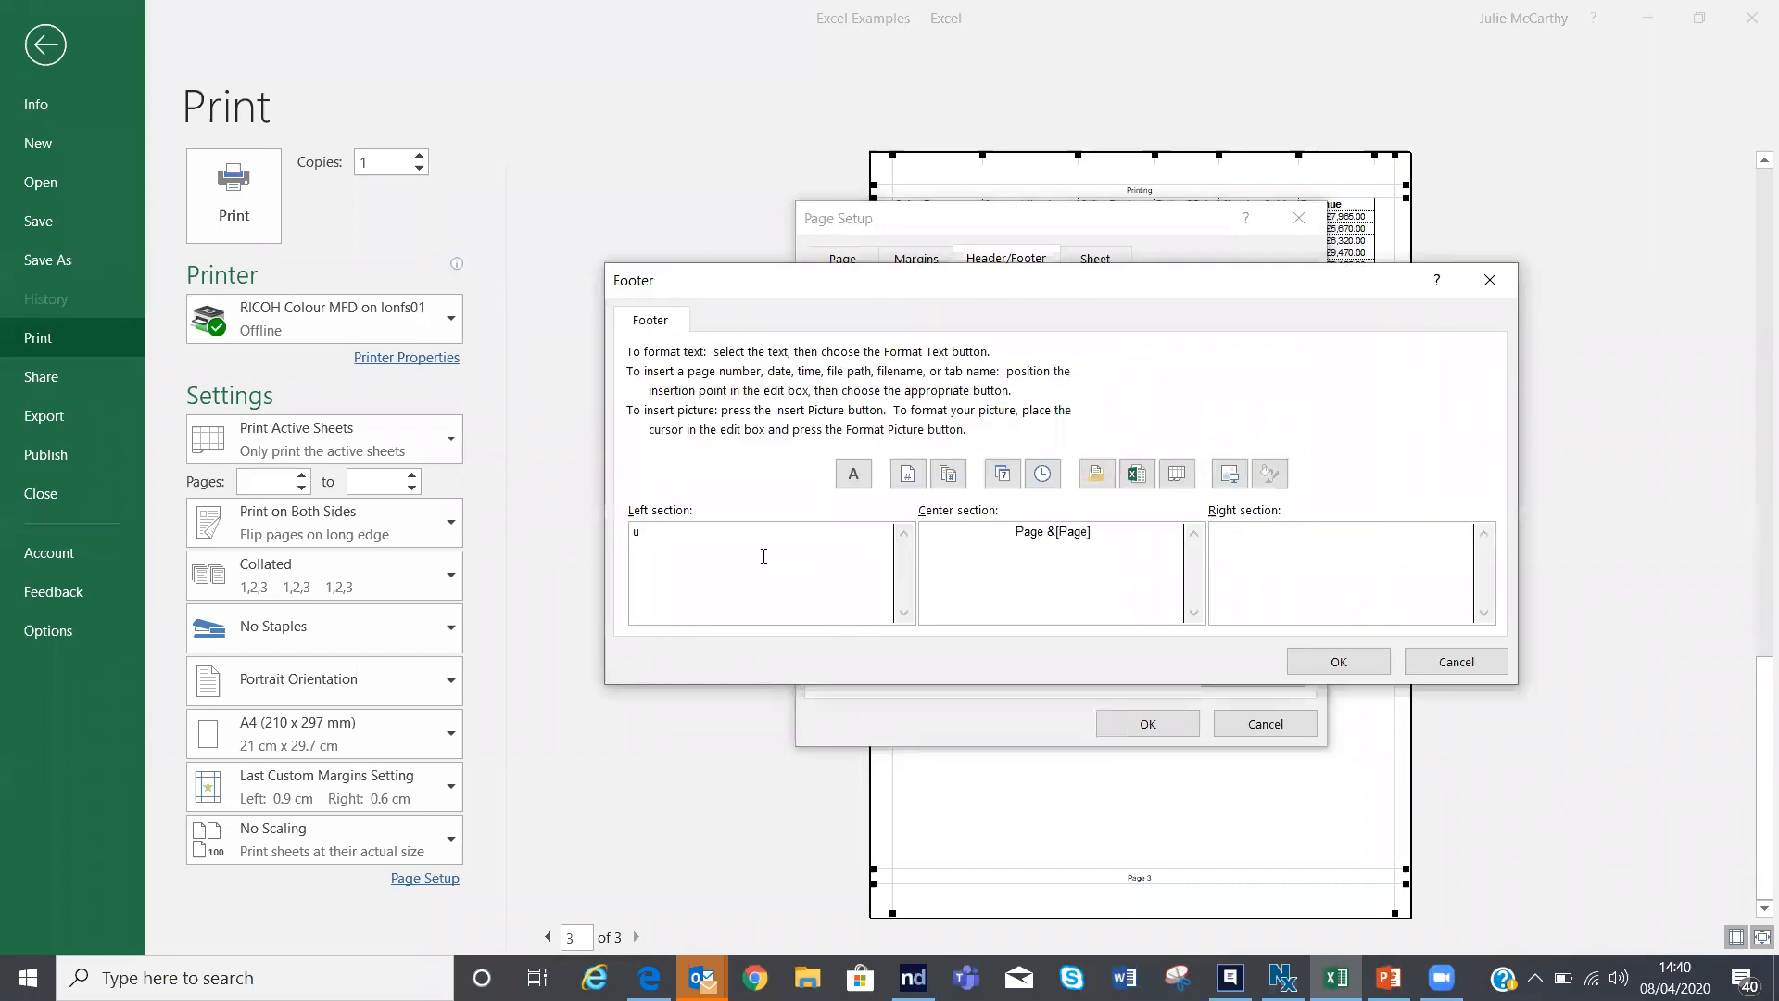
type("Julie McCarthy")
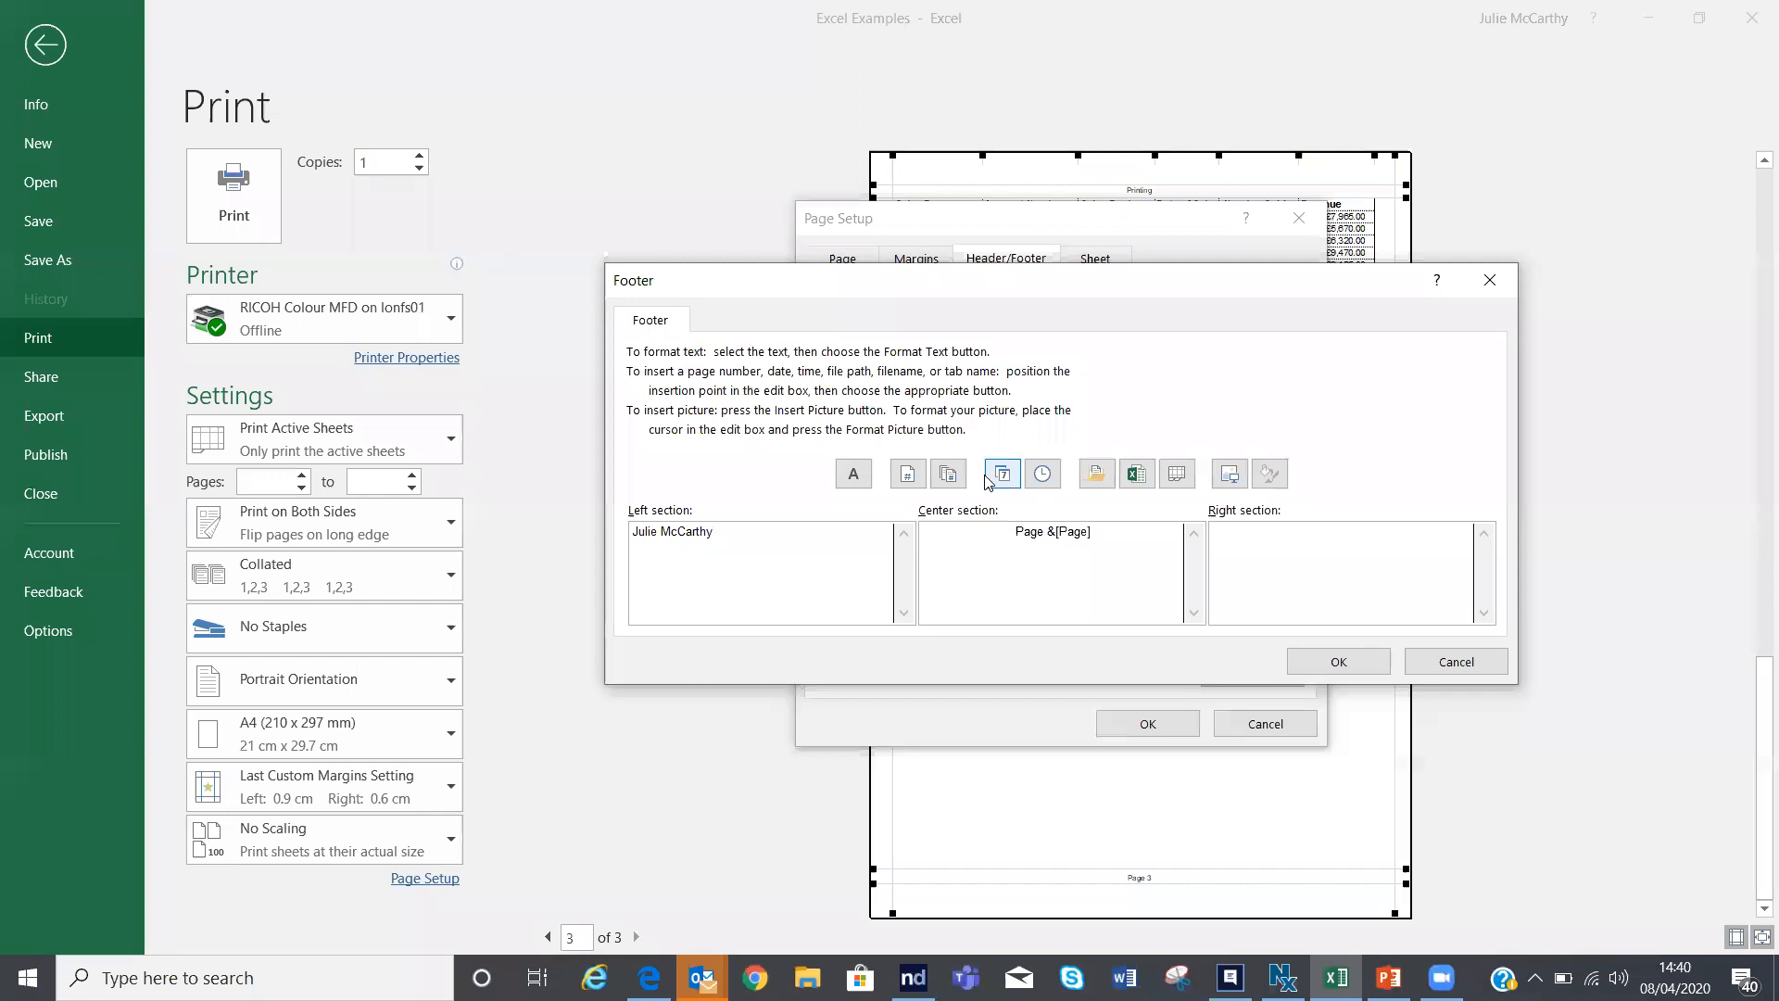
left_click(1097, 474)
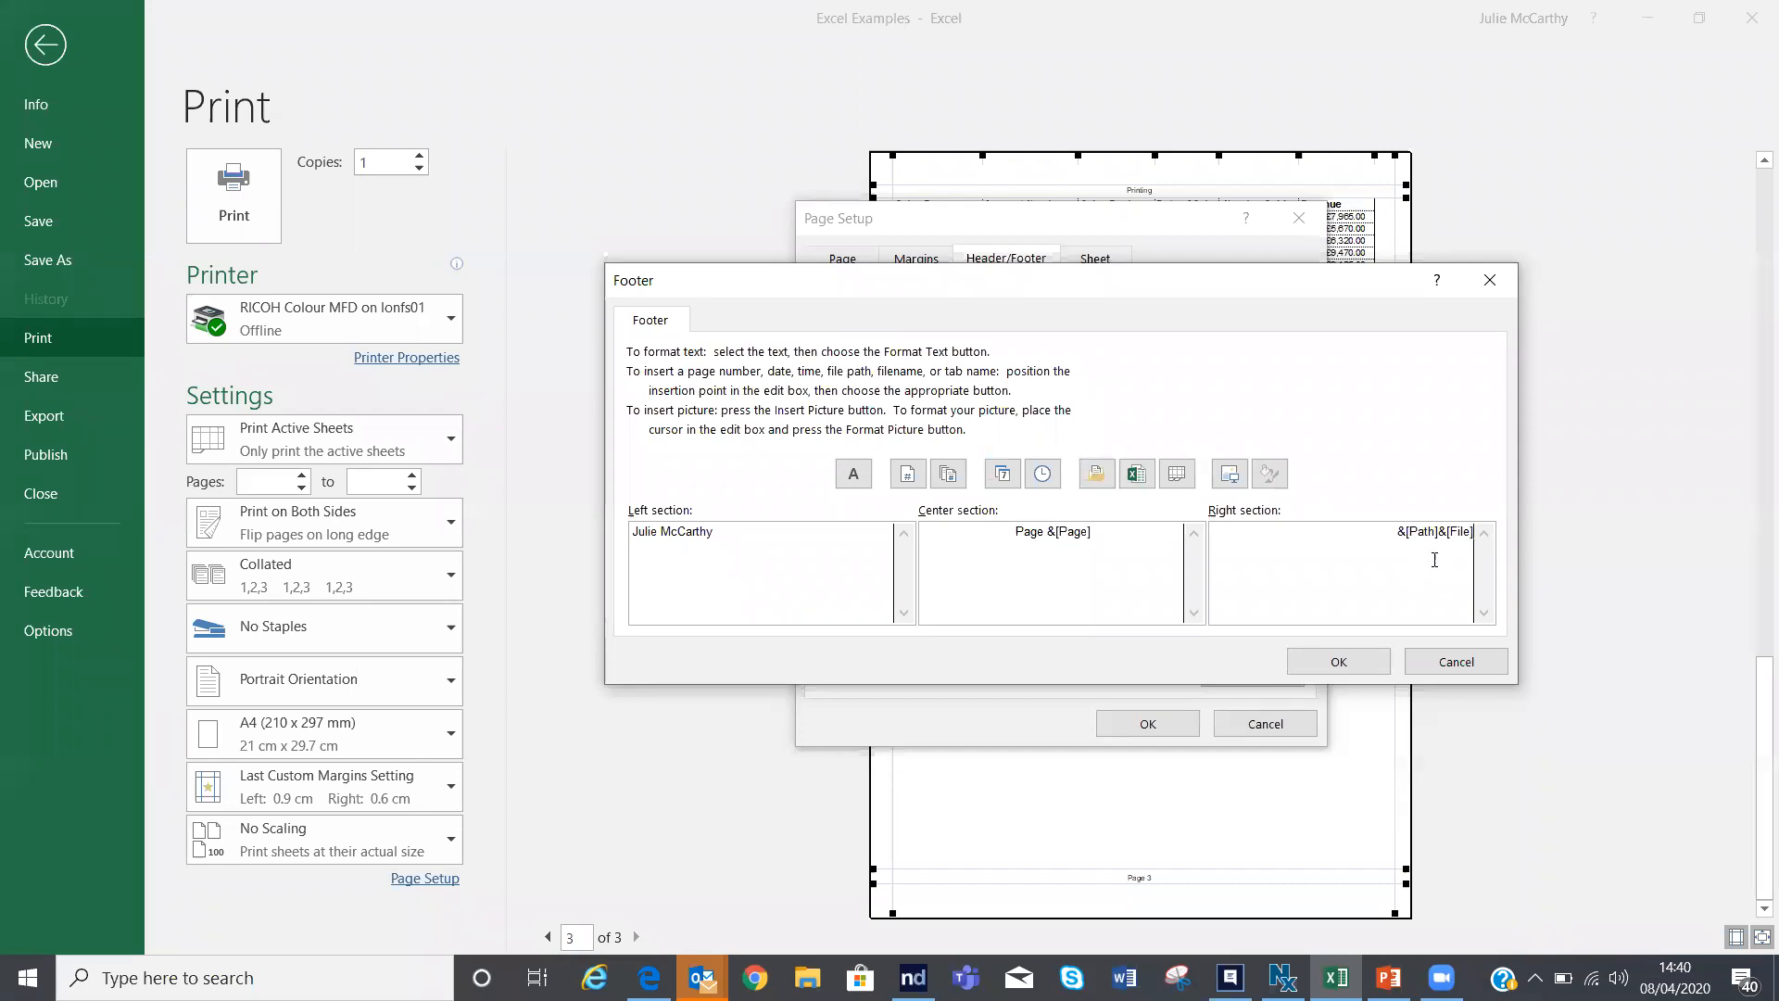
left_click(1362, 662)
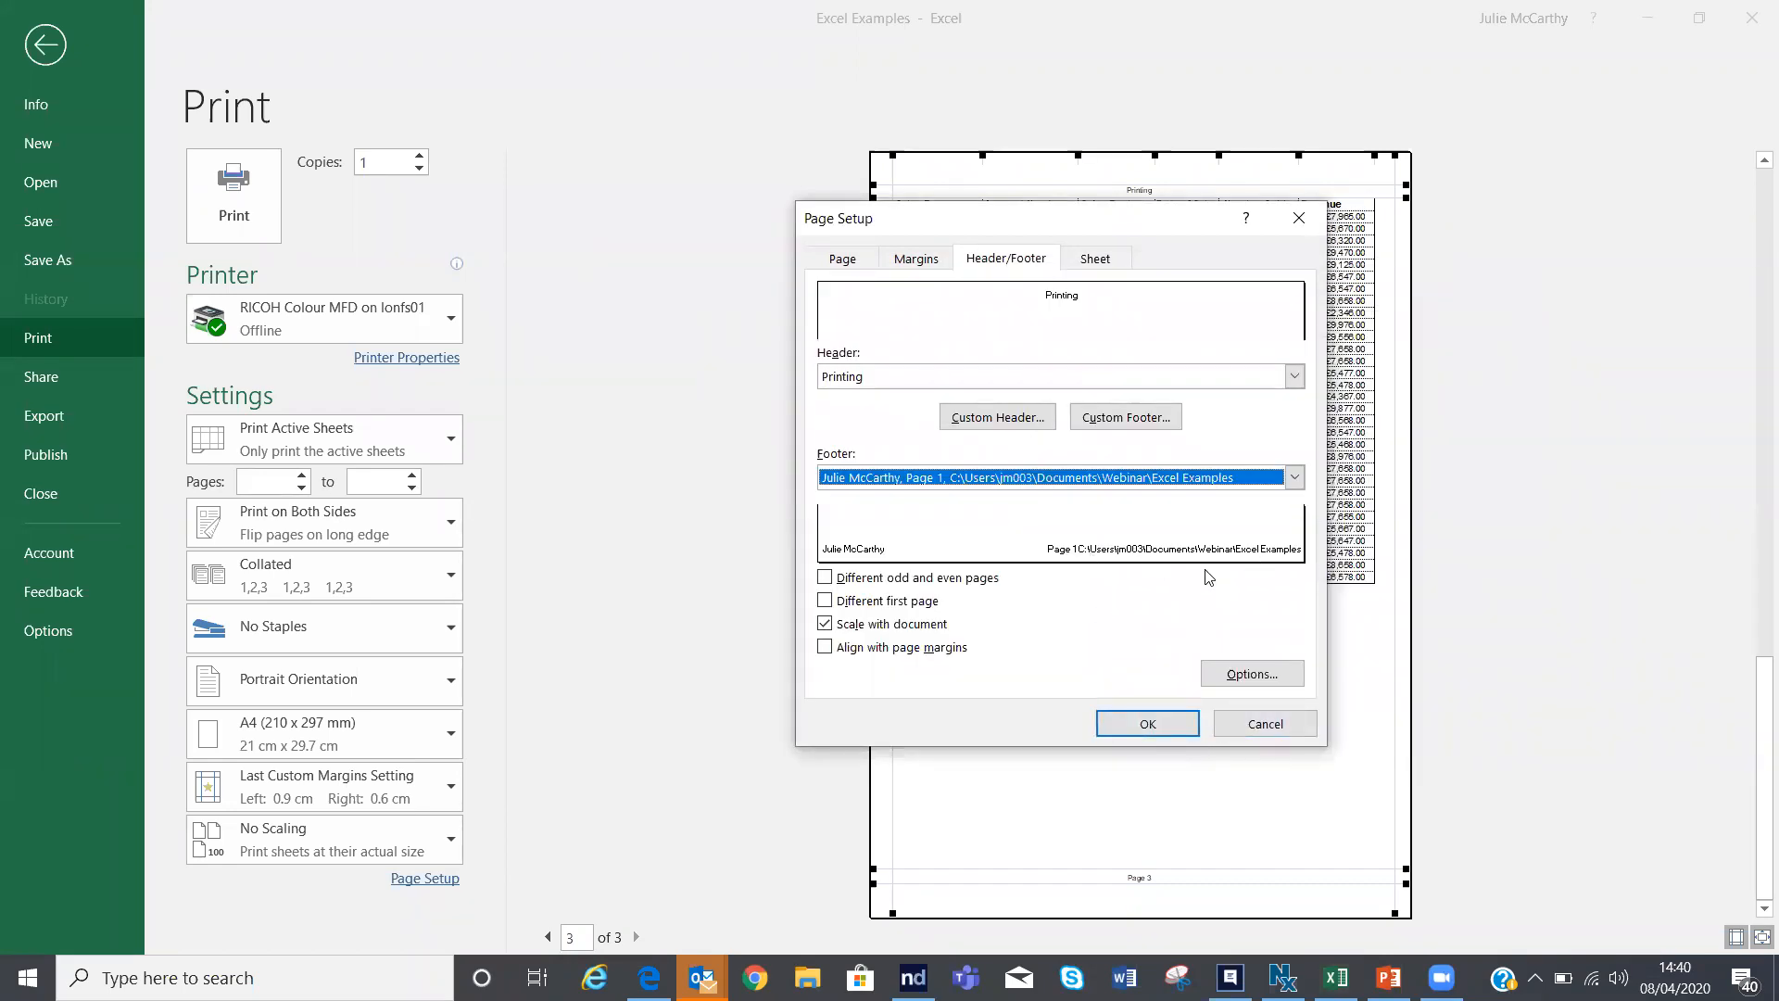
left_click(1117, 259)
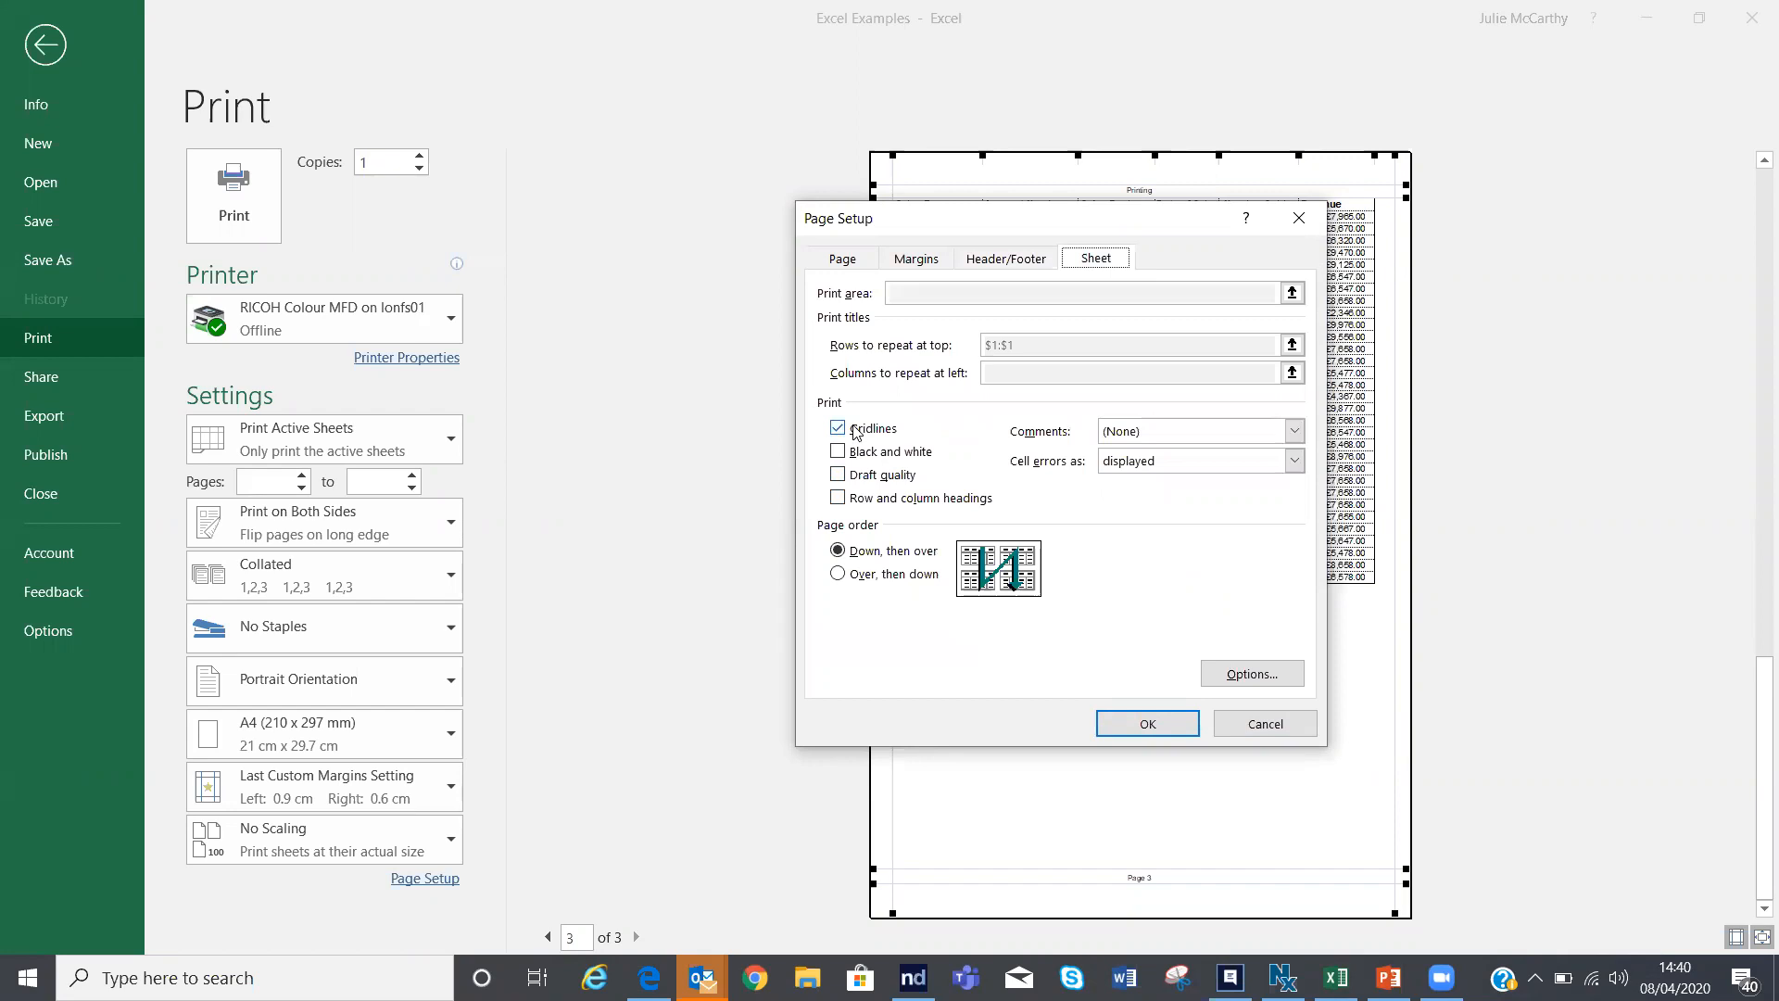
left_click(1158, 724)
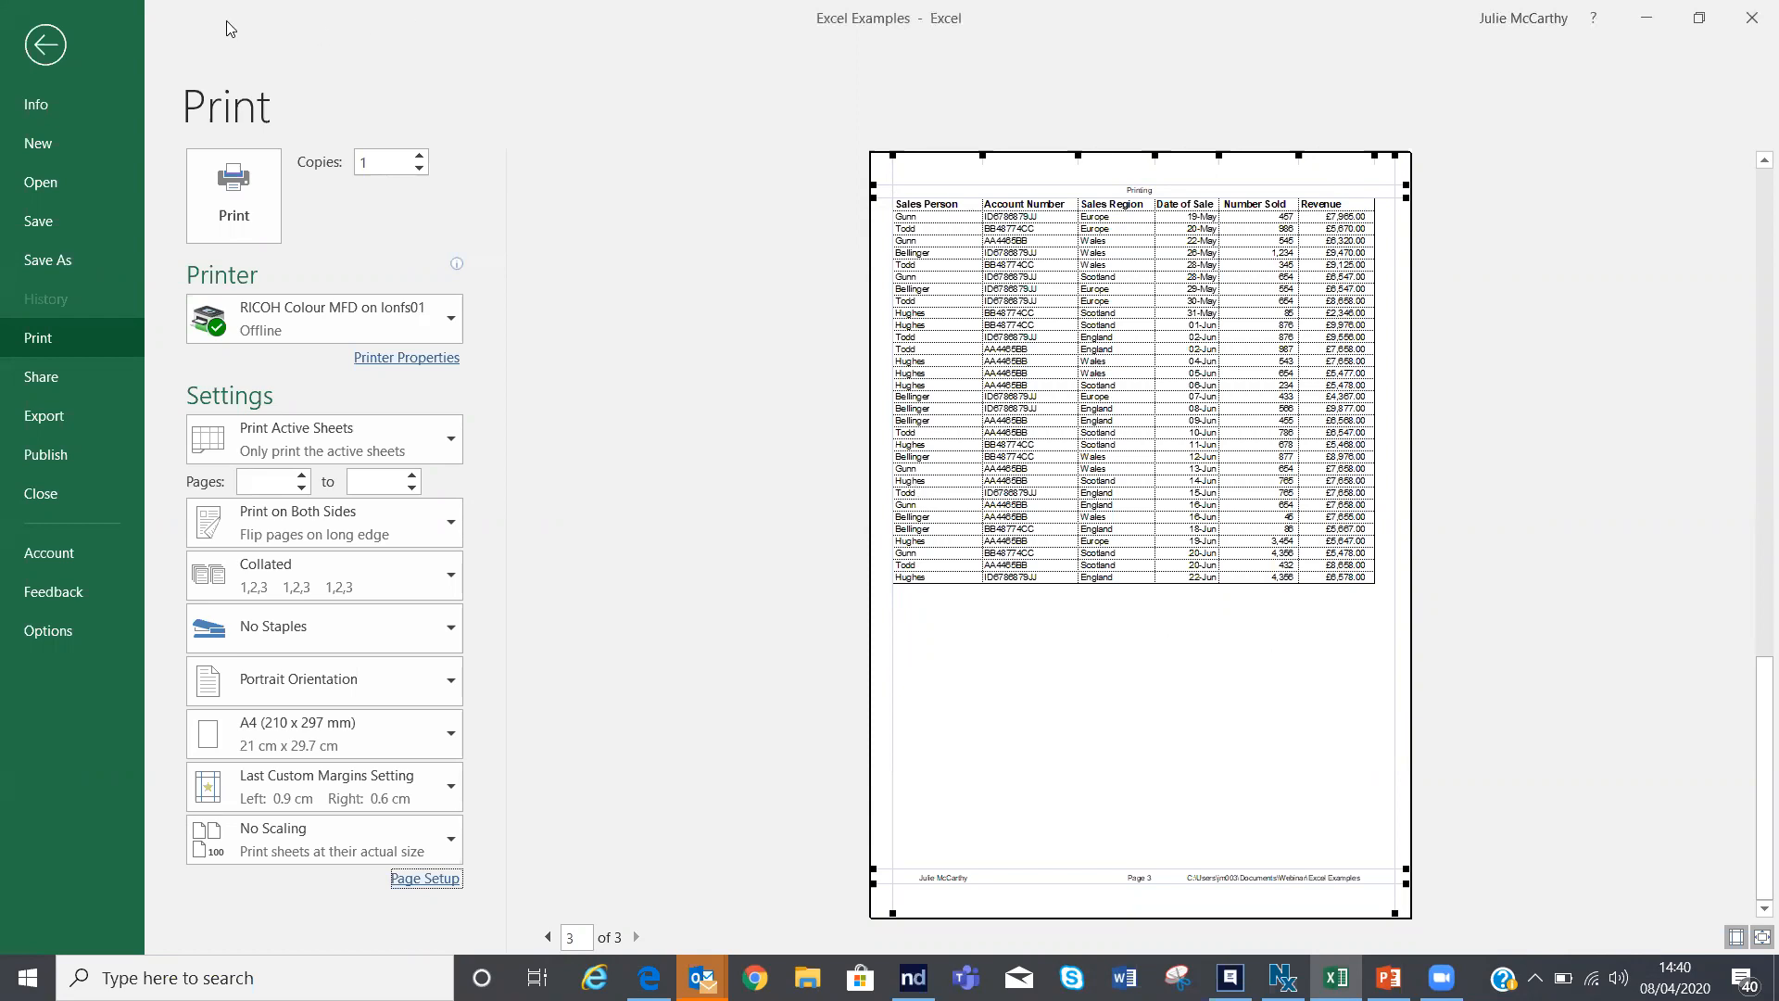
left_click(39, 48)
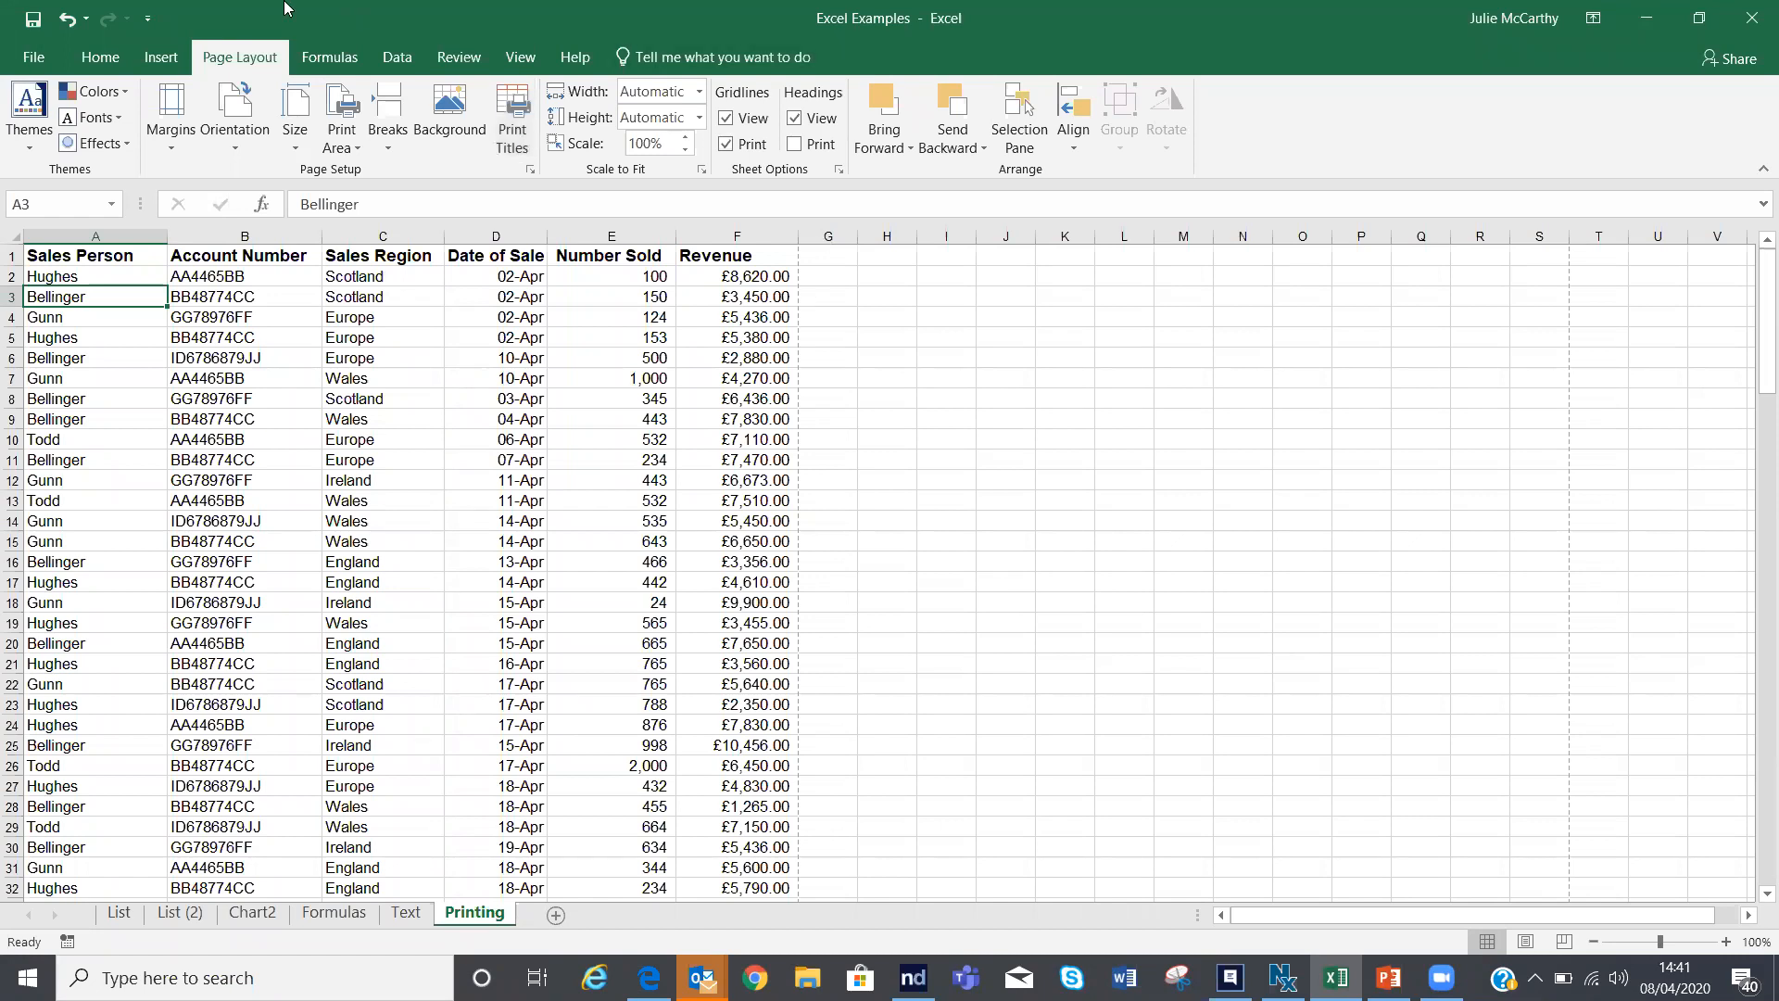
Step: Insert a blank column before Address1 on the Text sheet
left_click(412, 69)
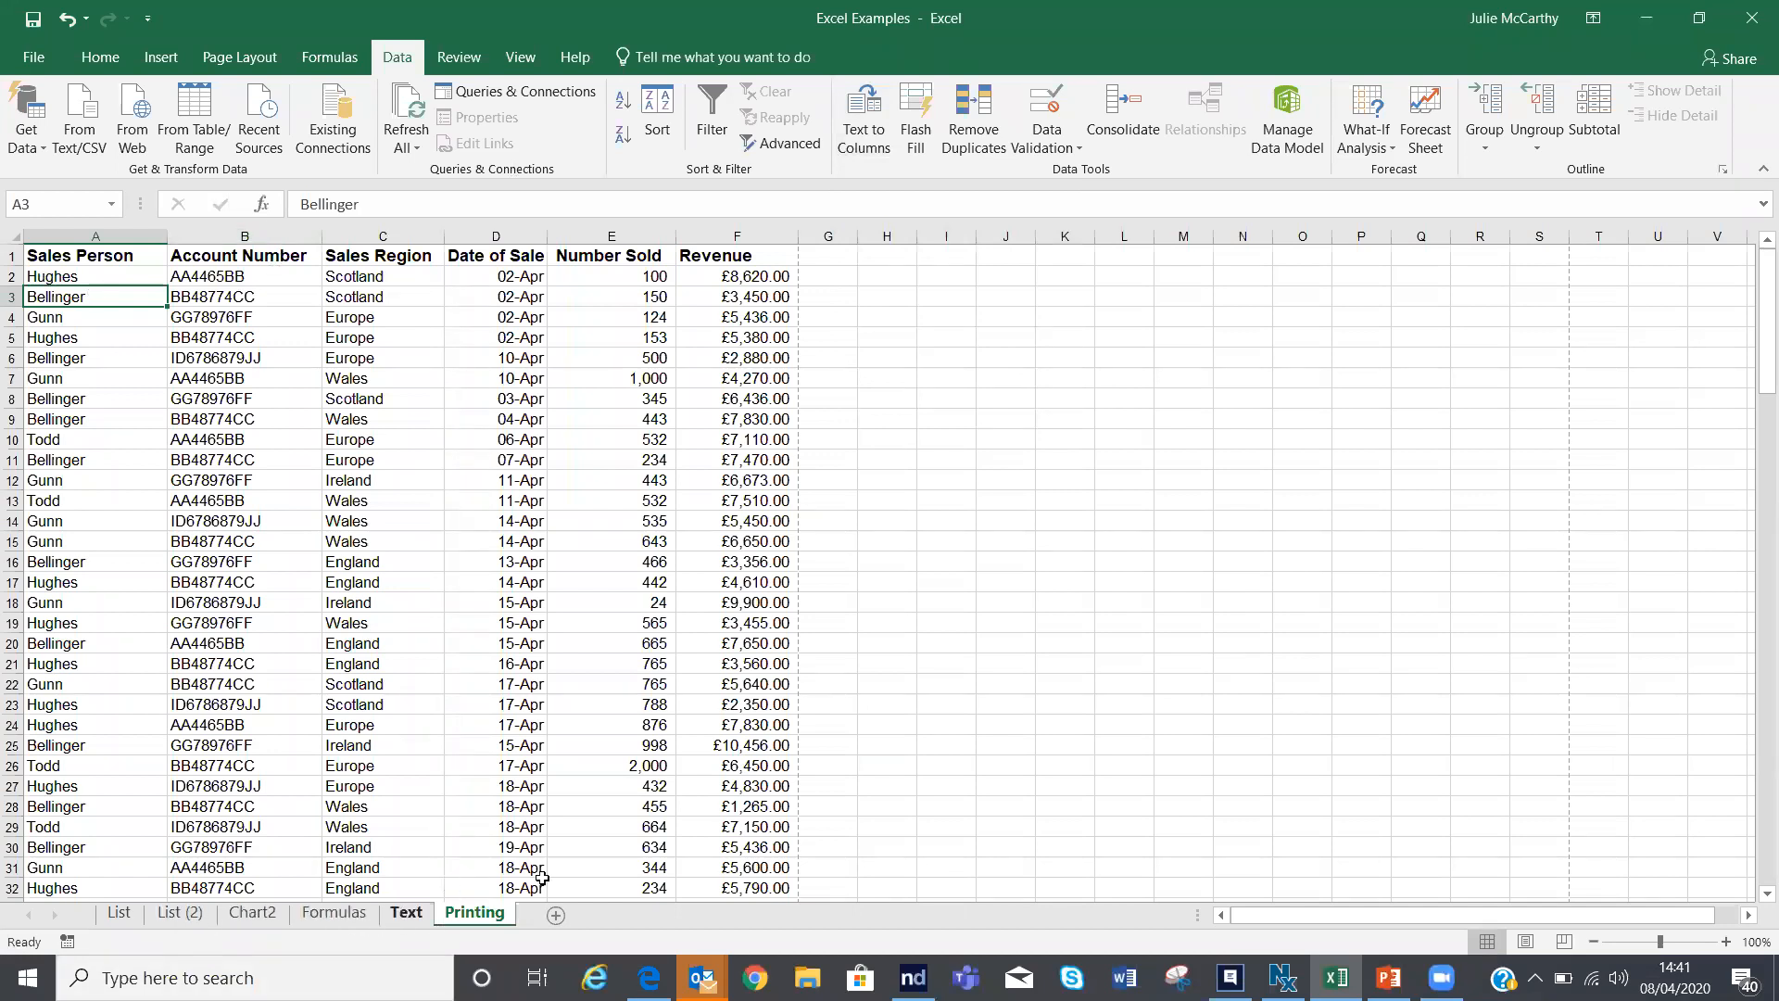
left_click(405, 912)
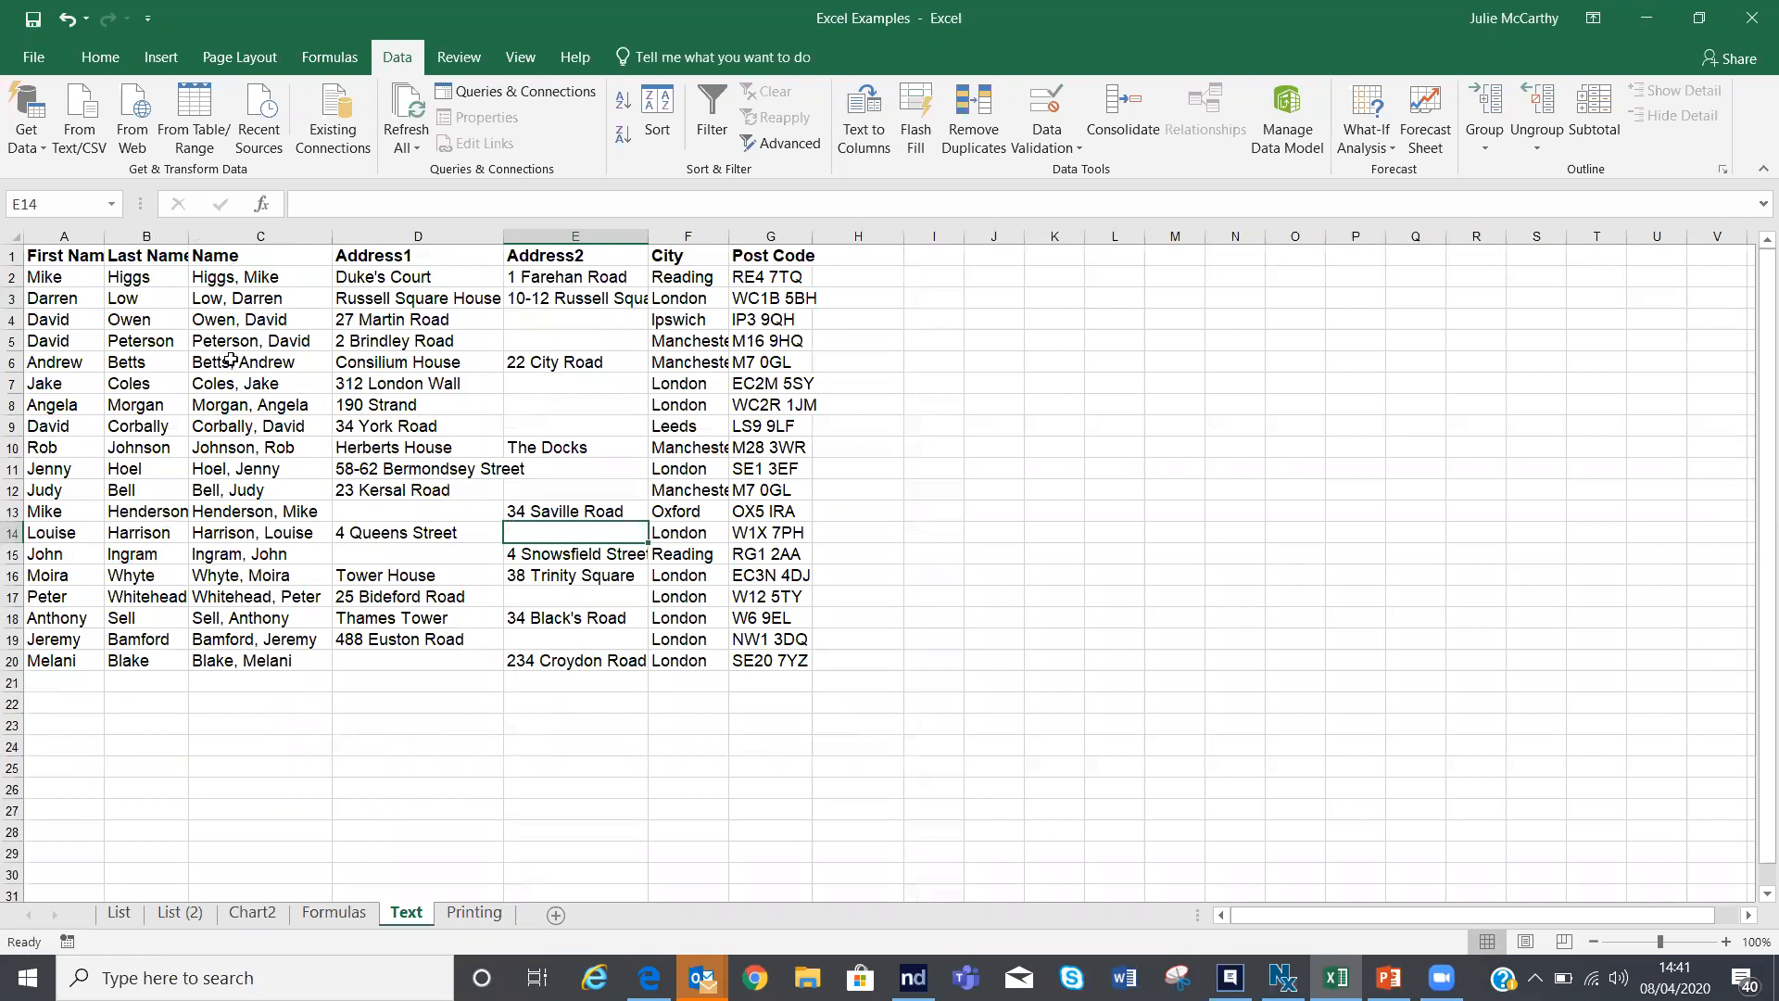
left_click(394, 240)
right_click(396, 241)
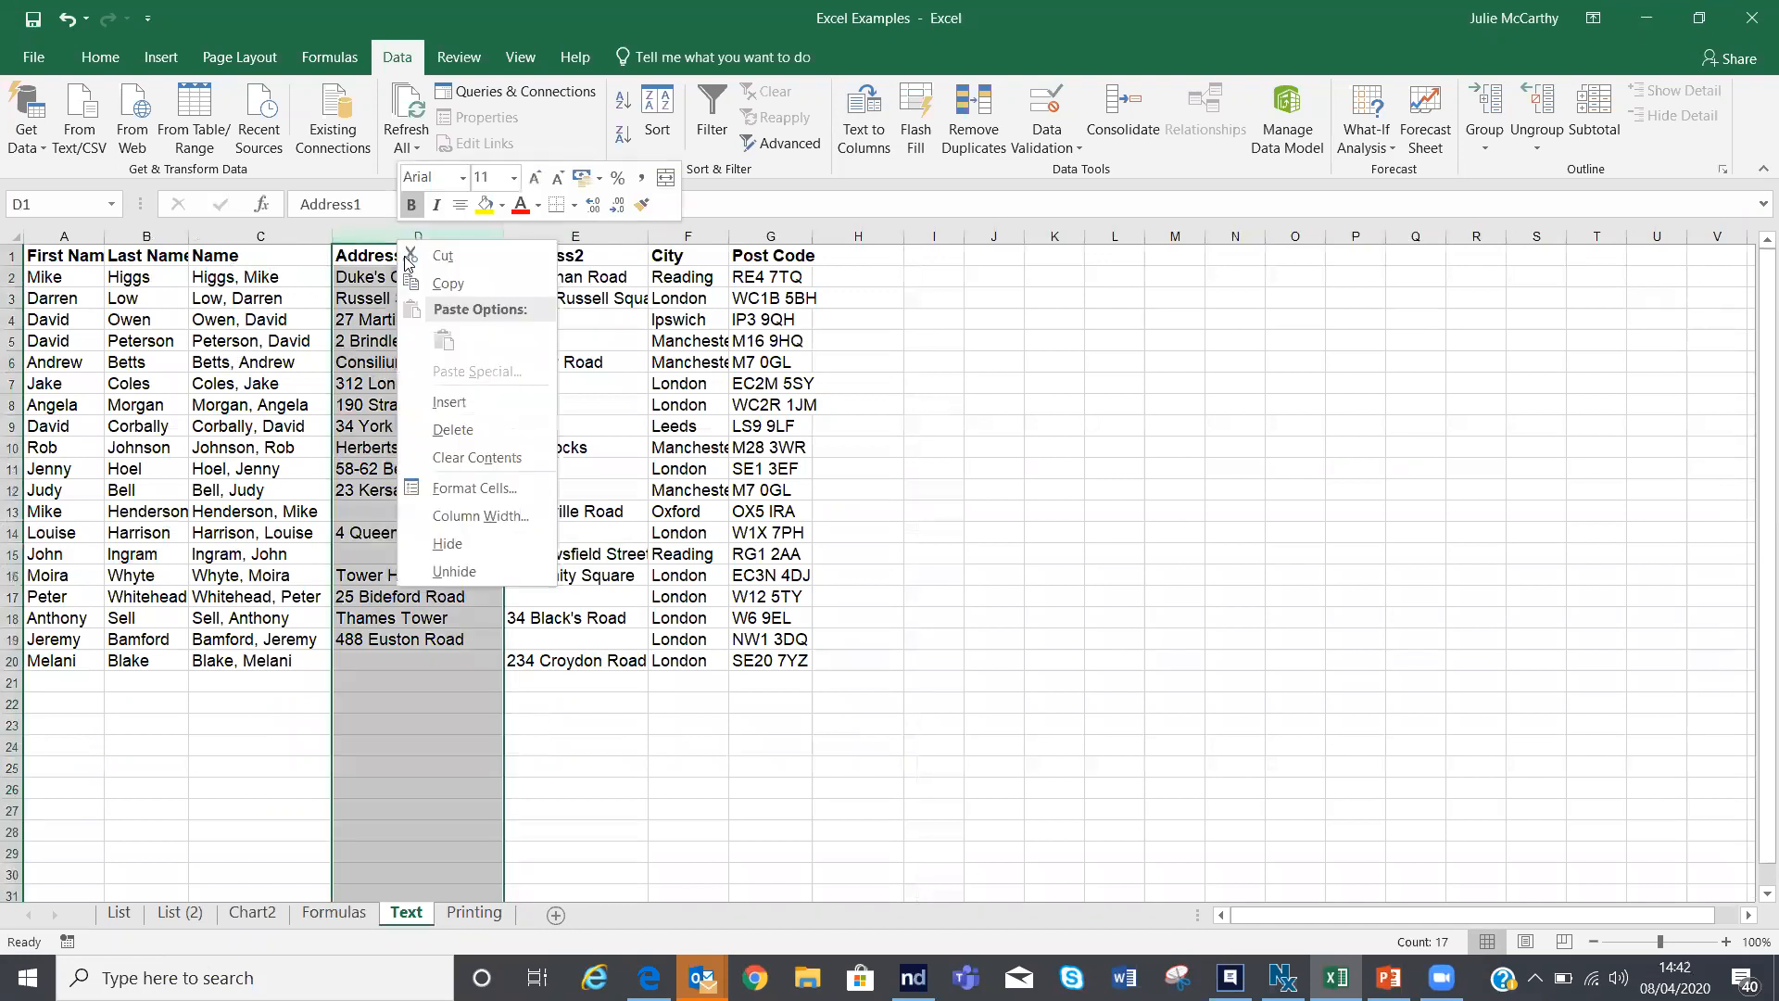
left_click(428, 400)
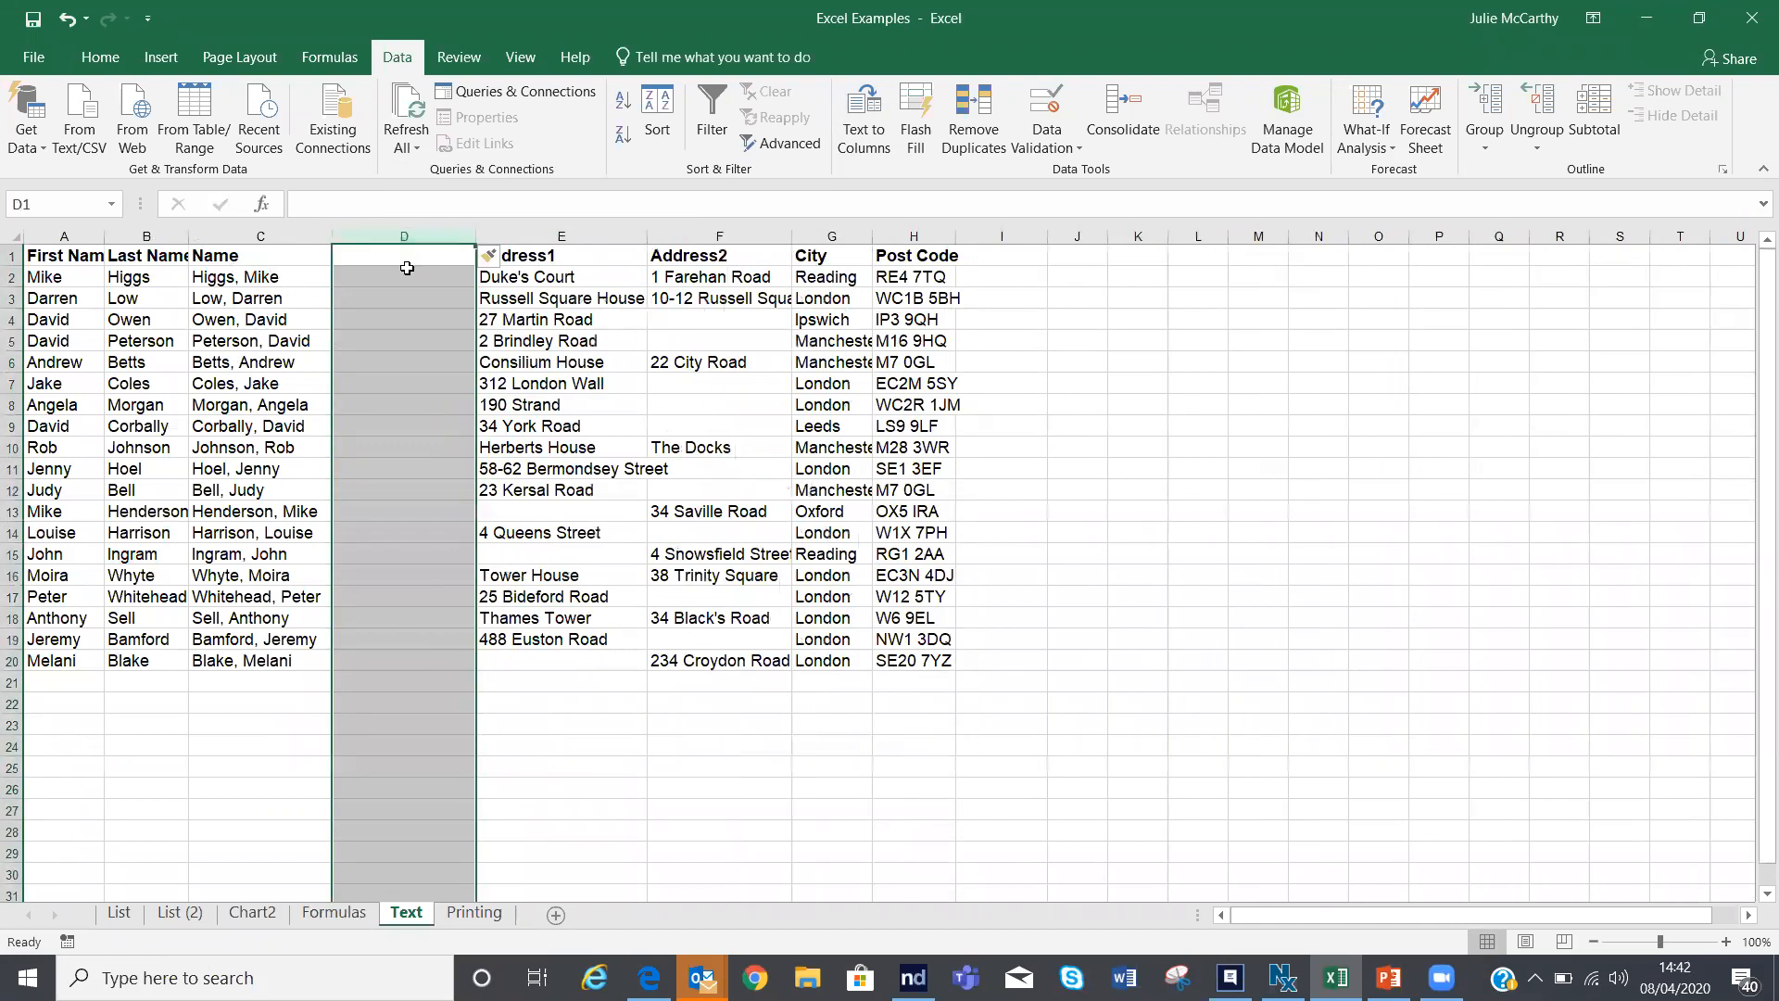
key("Down")
Step: Split the names in C2:C20 into two columns with Text to Columns, delimited by tab, comma and space
left_click_drag(239, 276, 222, 657)
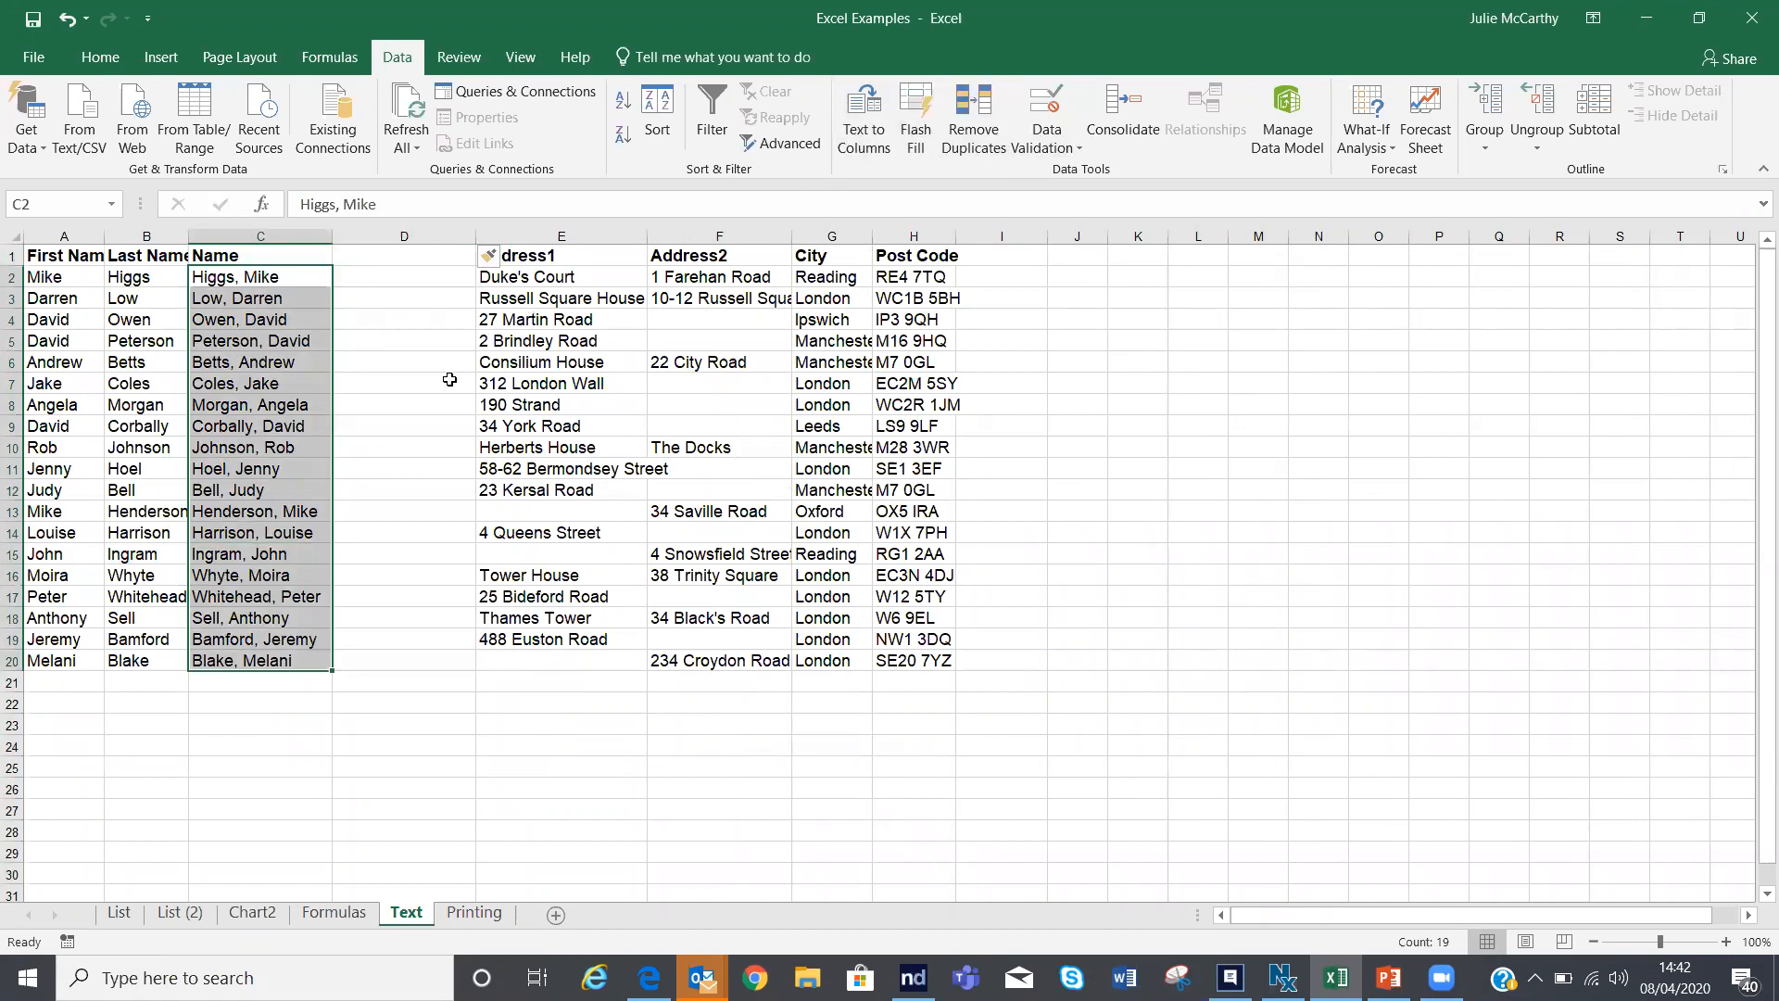
left_click(407, 404)
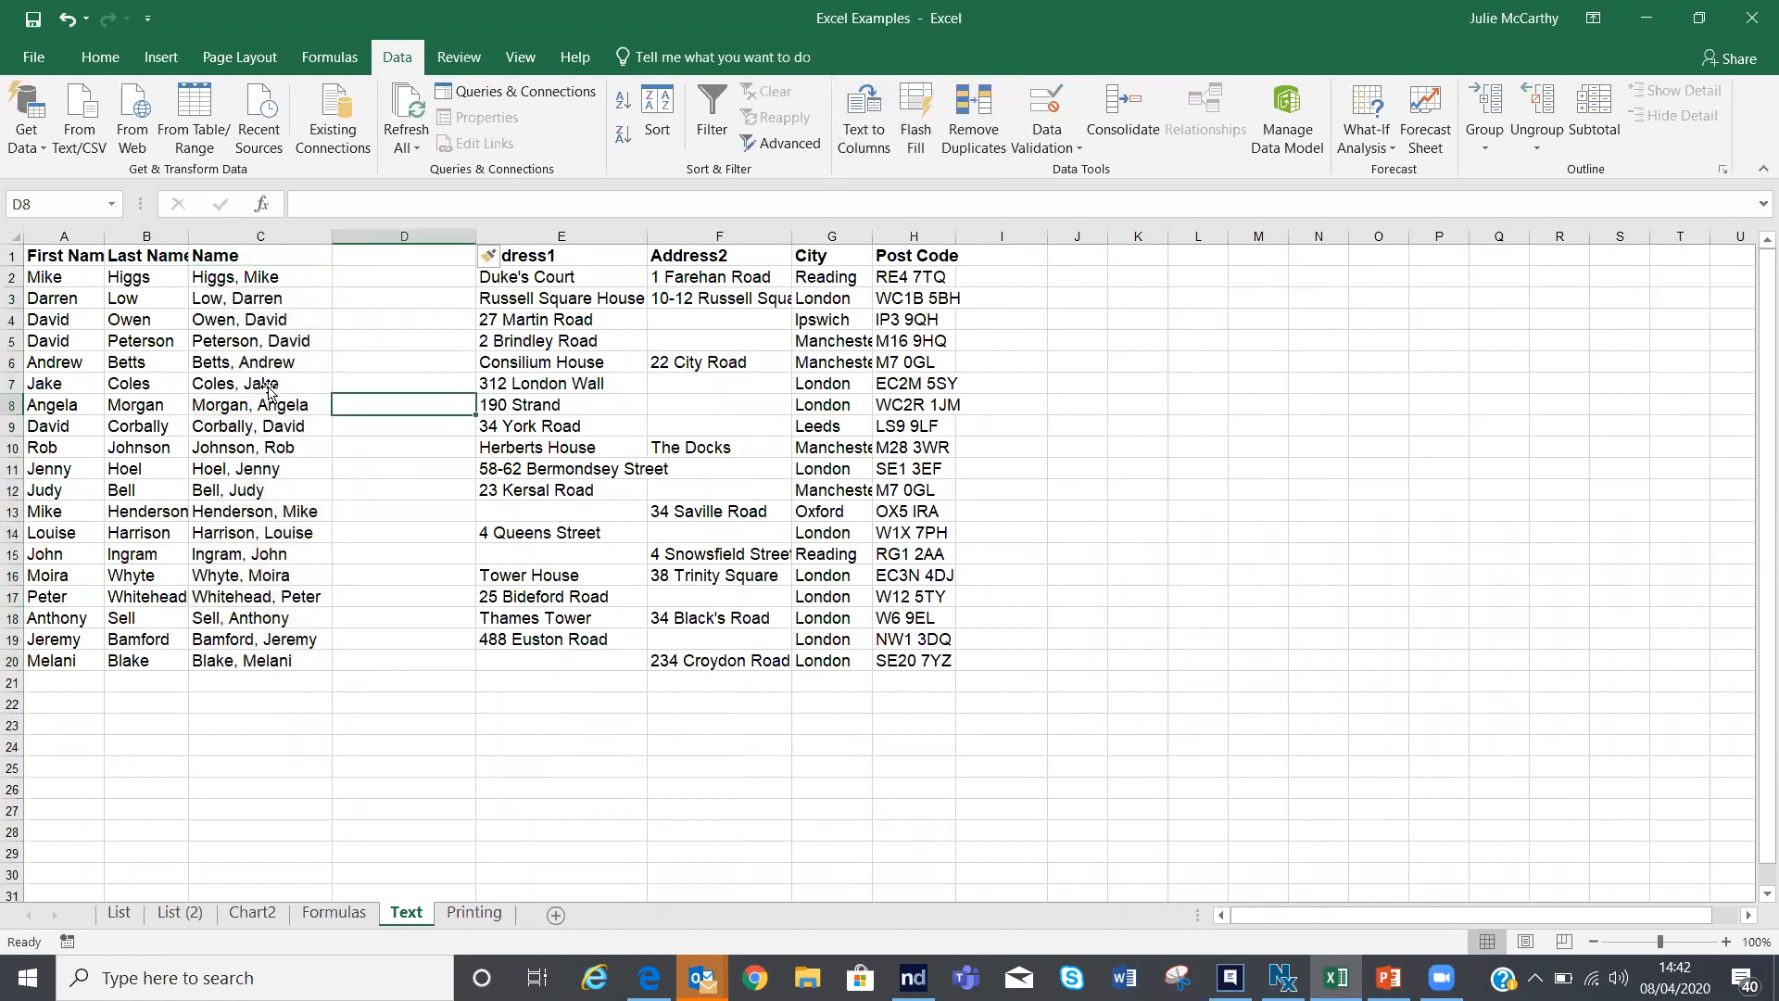
left_click(660, 408)
left_click_drag(262, 272, 252, 660)
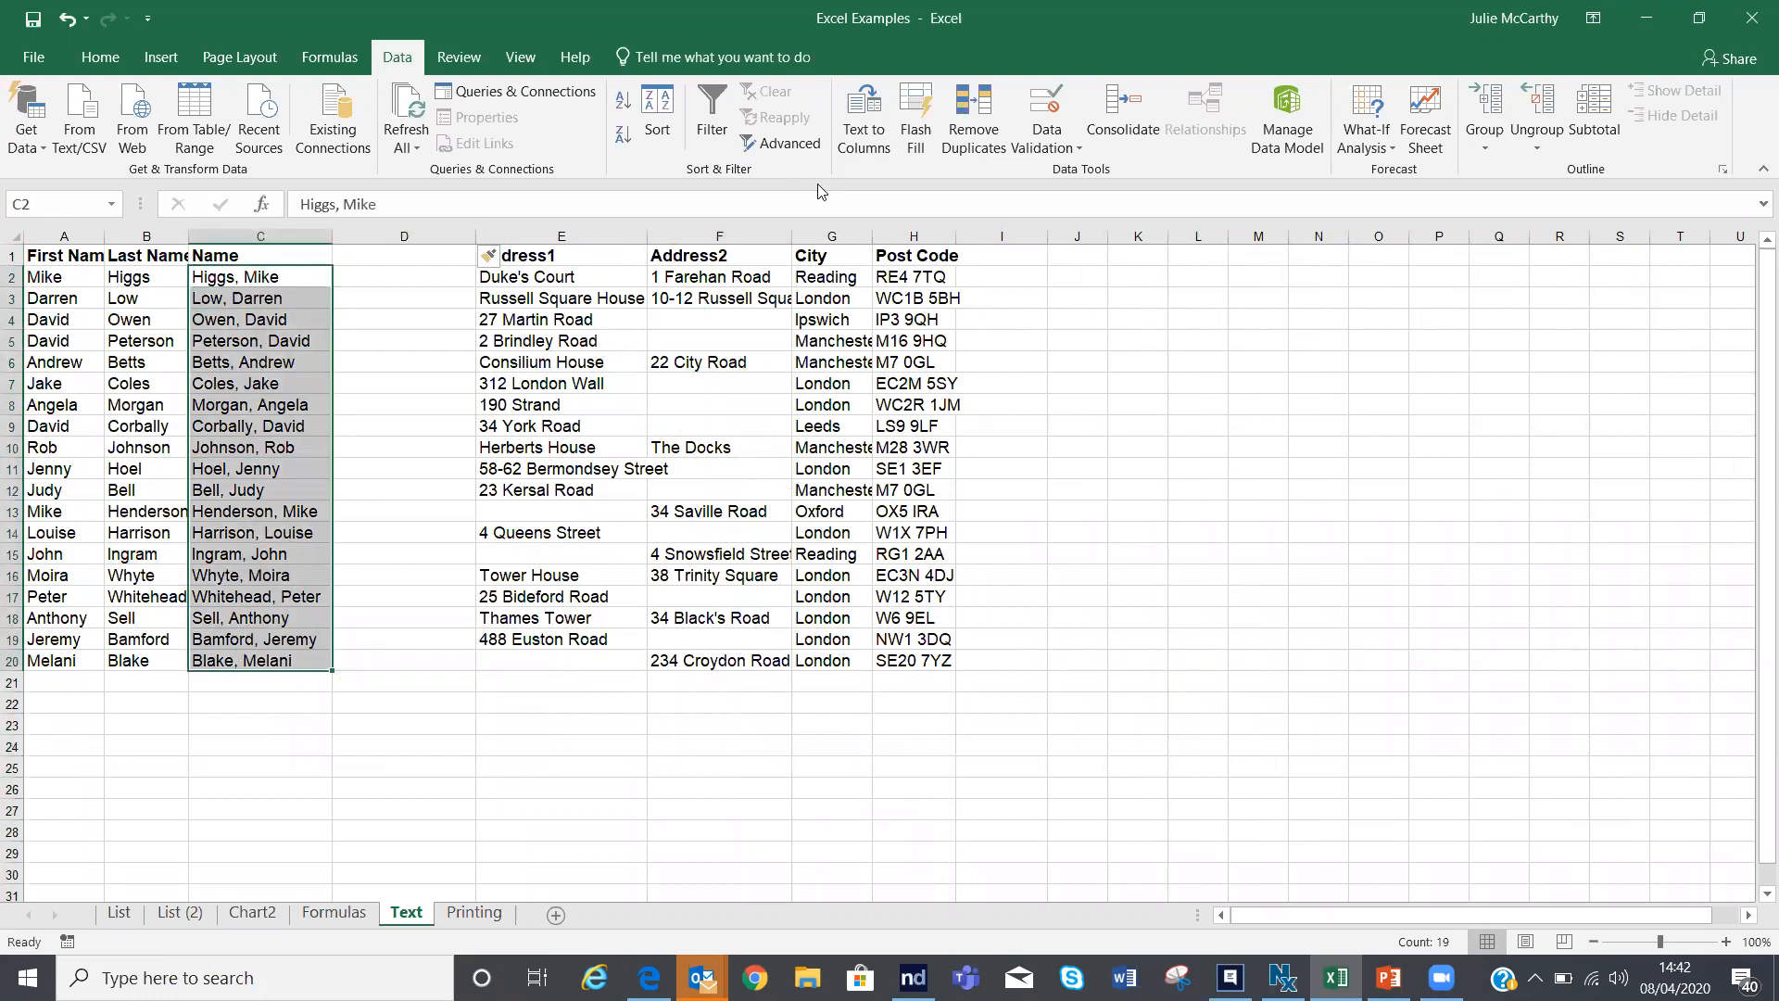
left_click(863, 129)
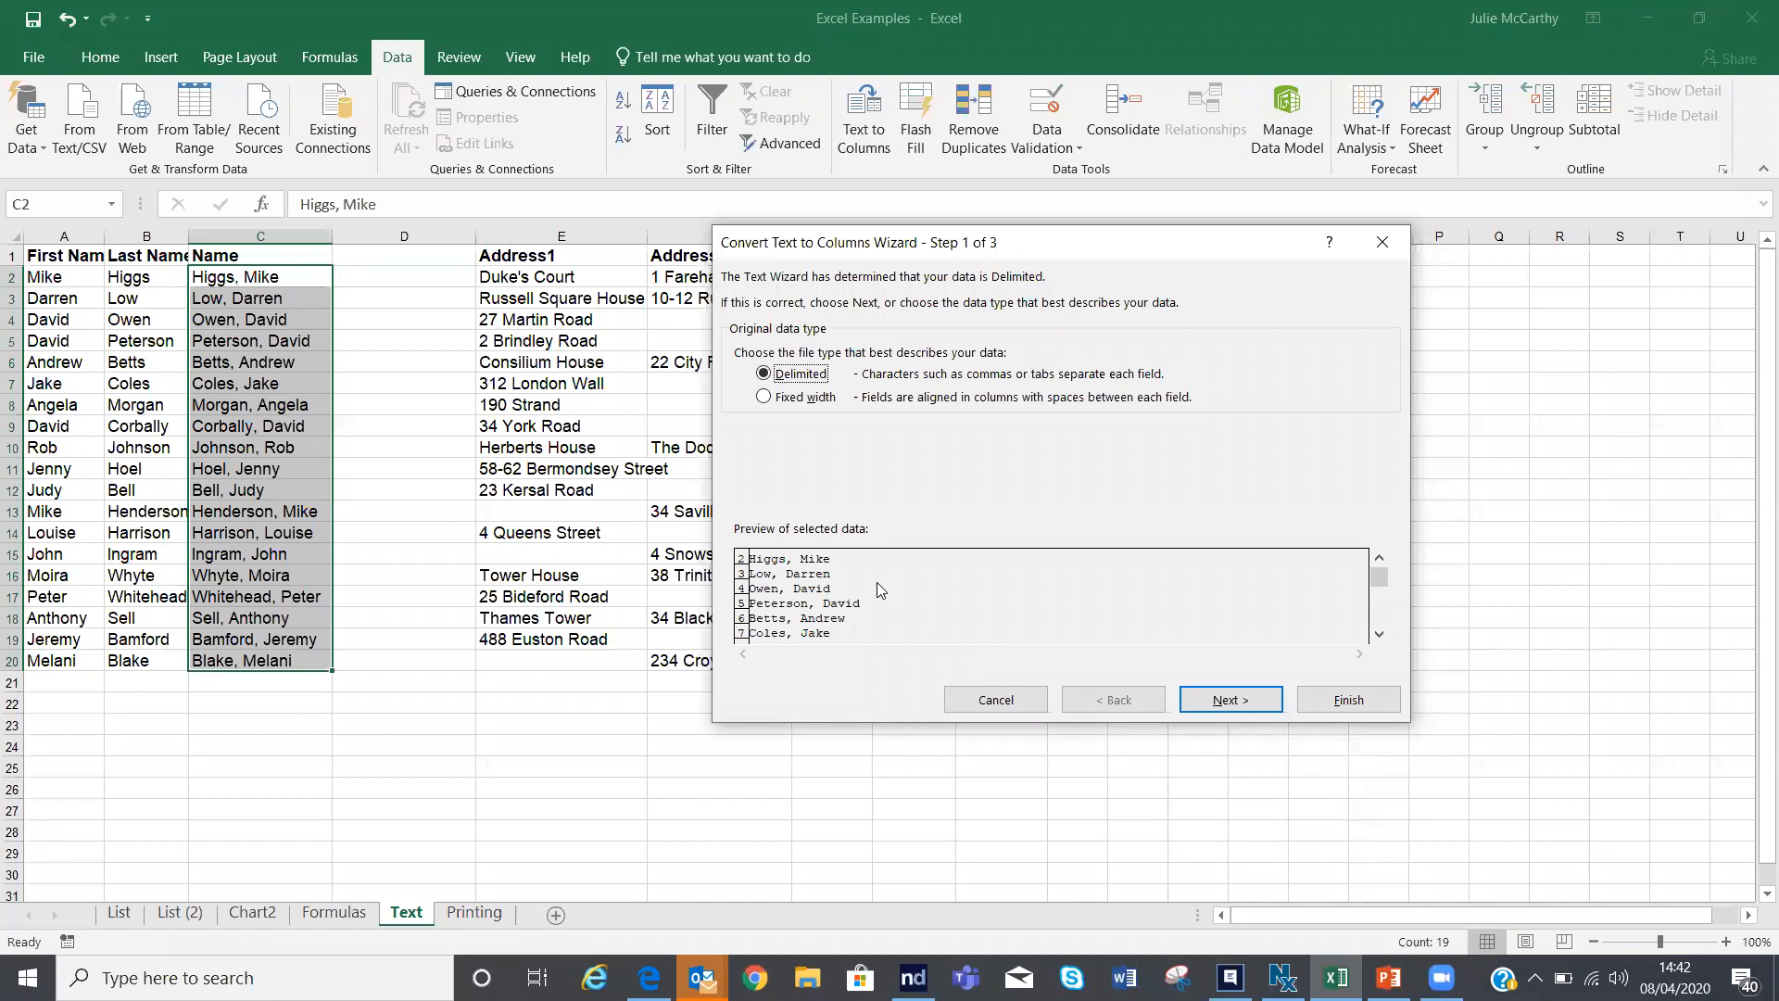
left_click(1233, 705)
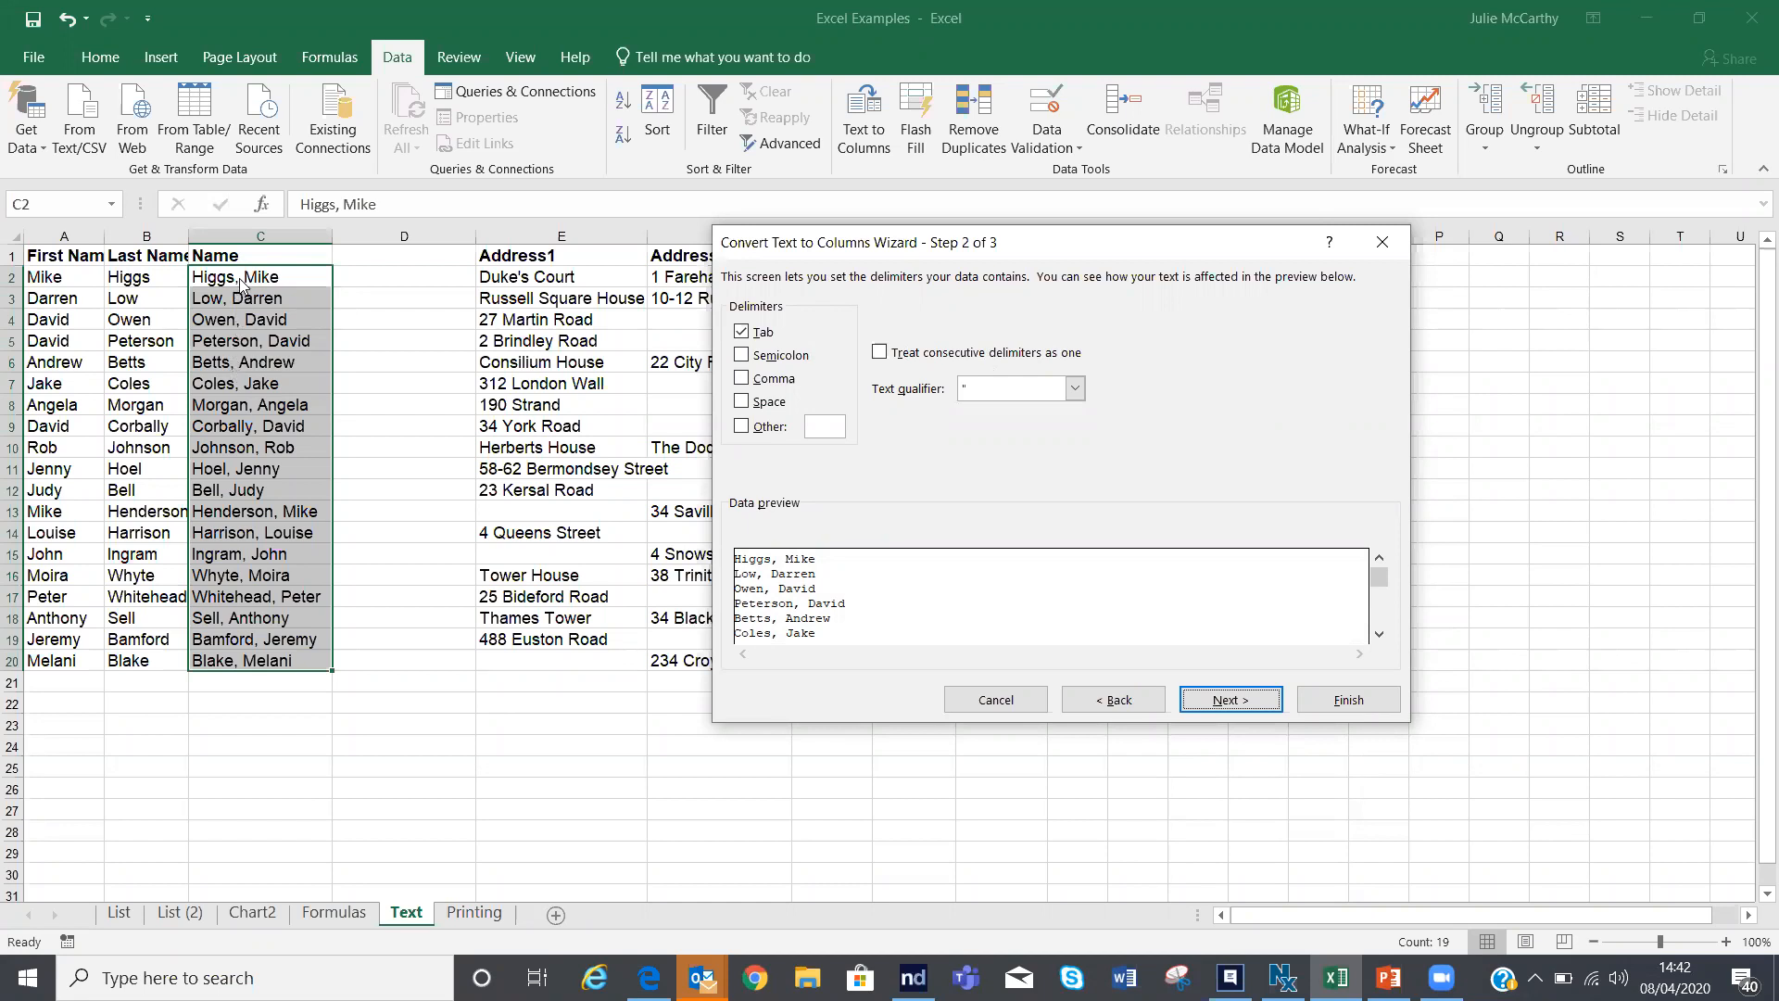
left_click(742, 401)
left_click(777, 386)
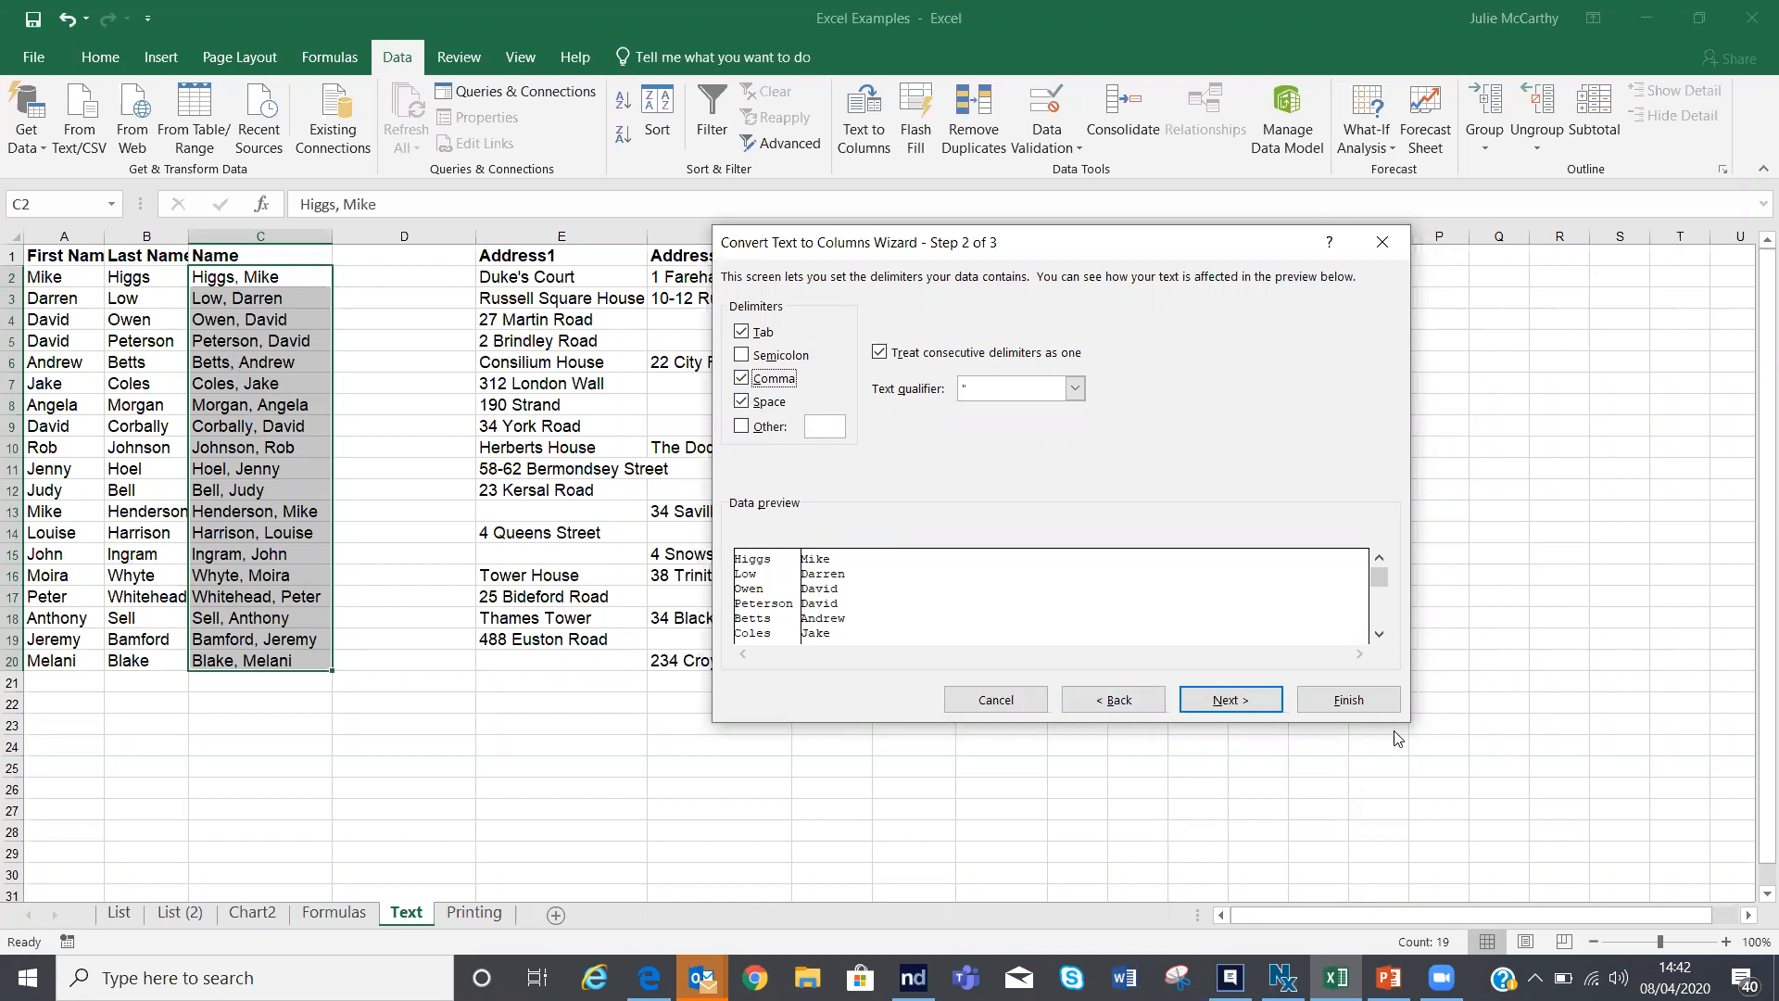
left_click(1346, 700)
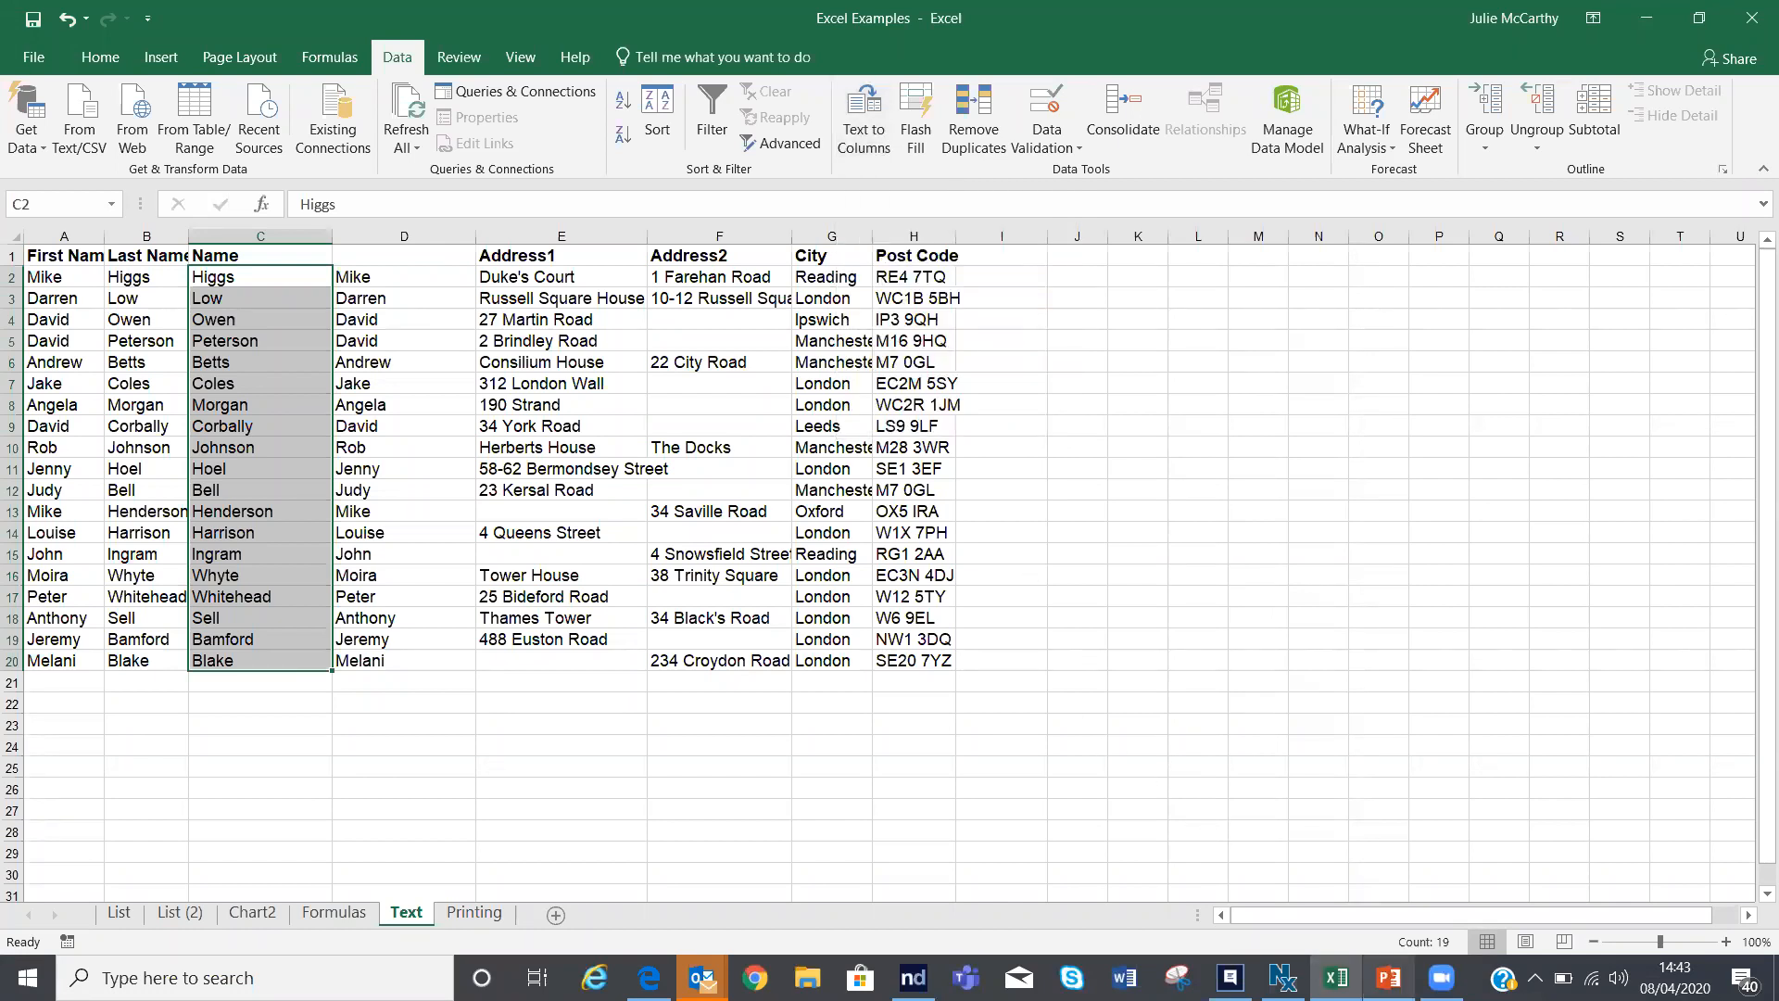
Step: Switch to the Excel Presentation in PowerPoint, select contact slide 4 and start the slide show from it
mouse_move(1388, 978)
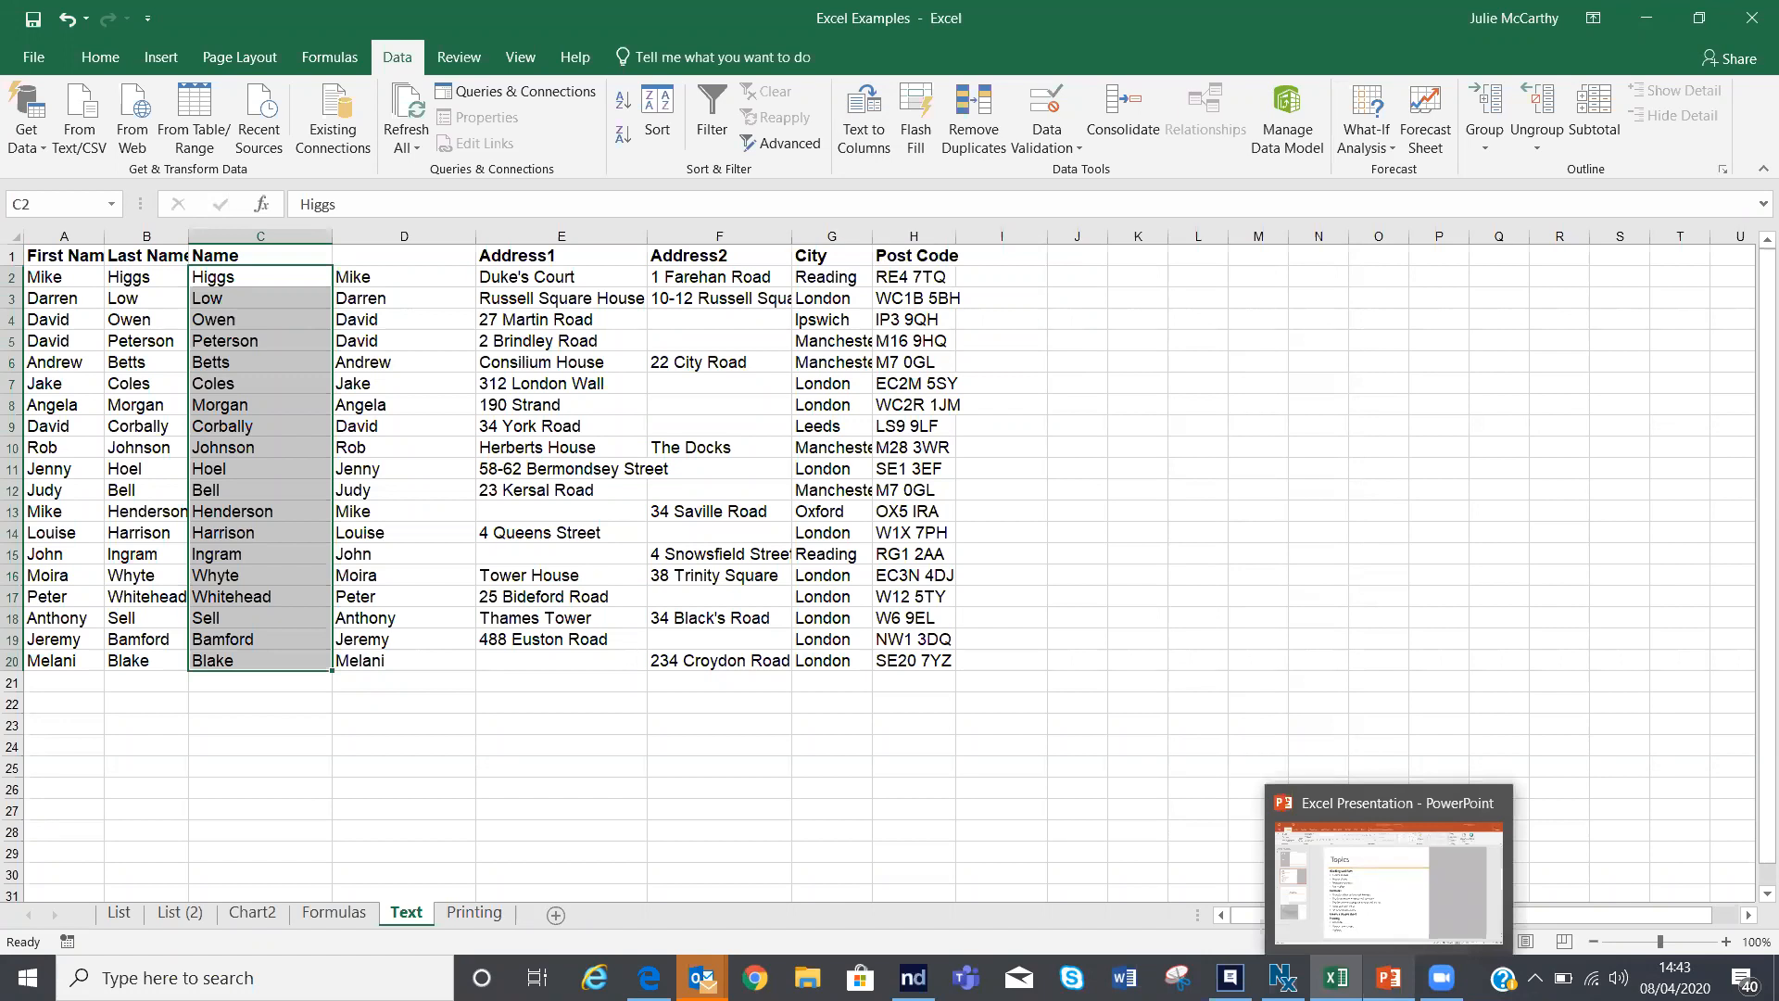
left_click(1388, 881)
left_click(102, 676)
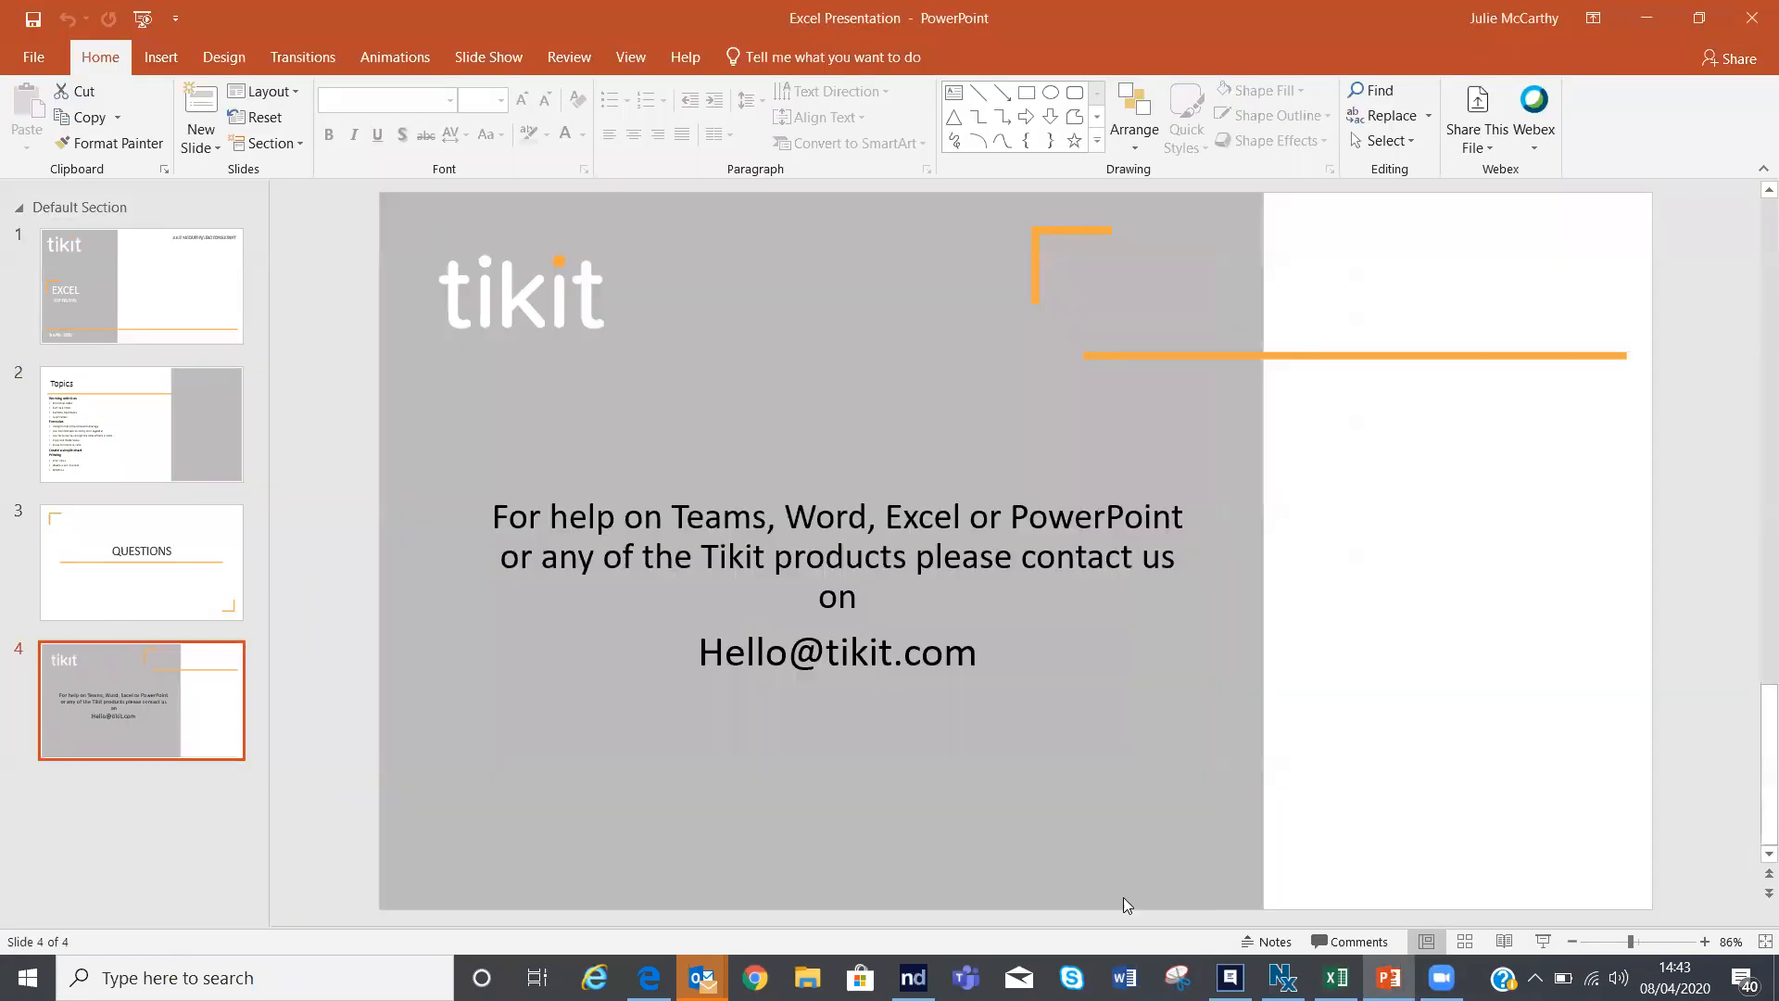
left_click(1543, 941)
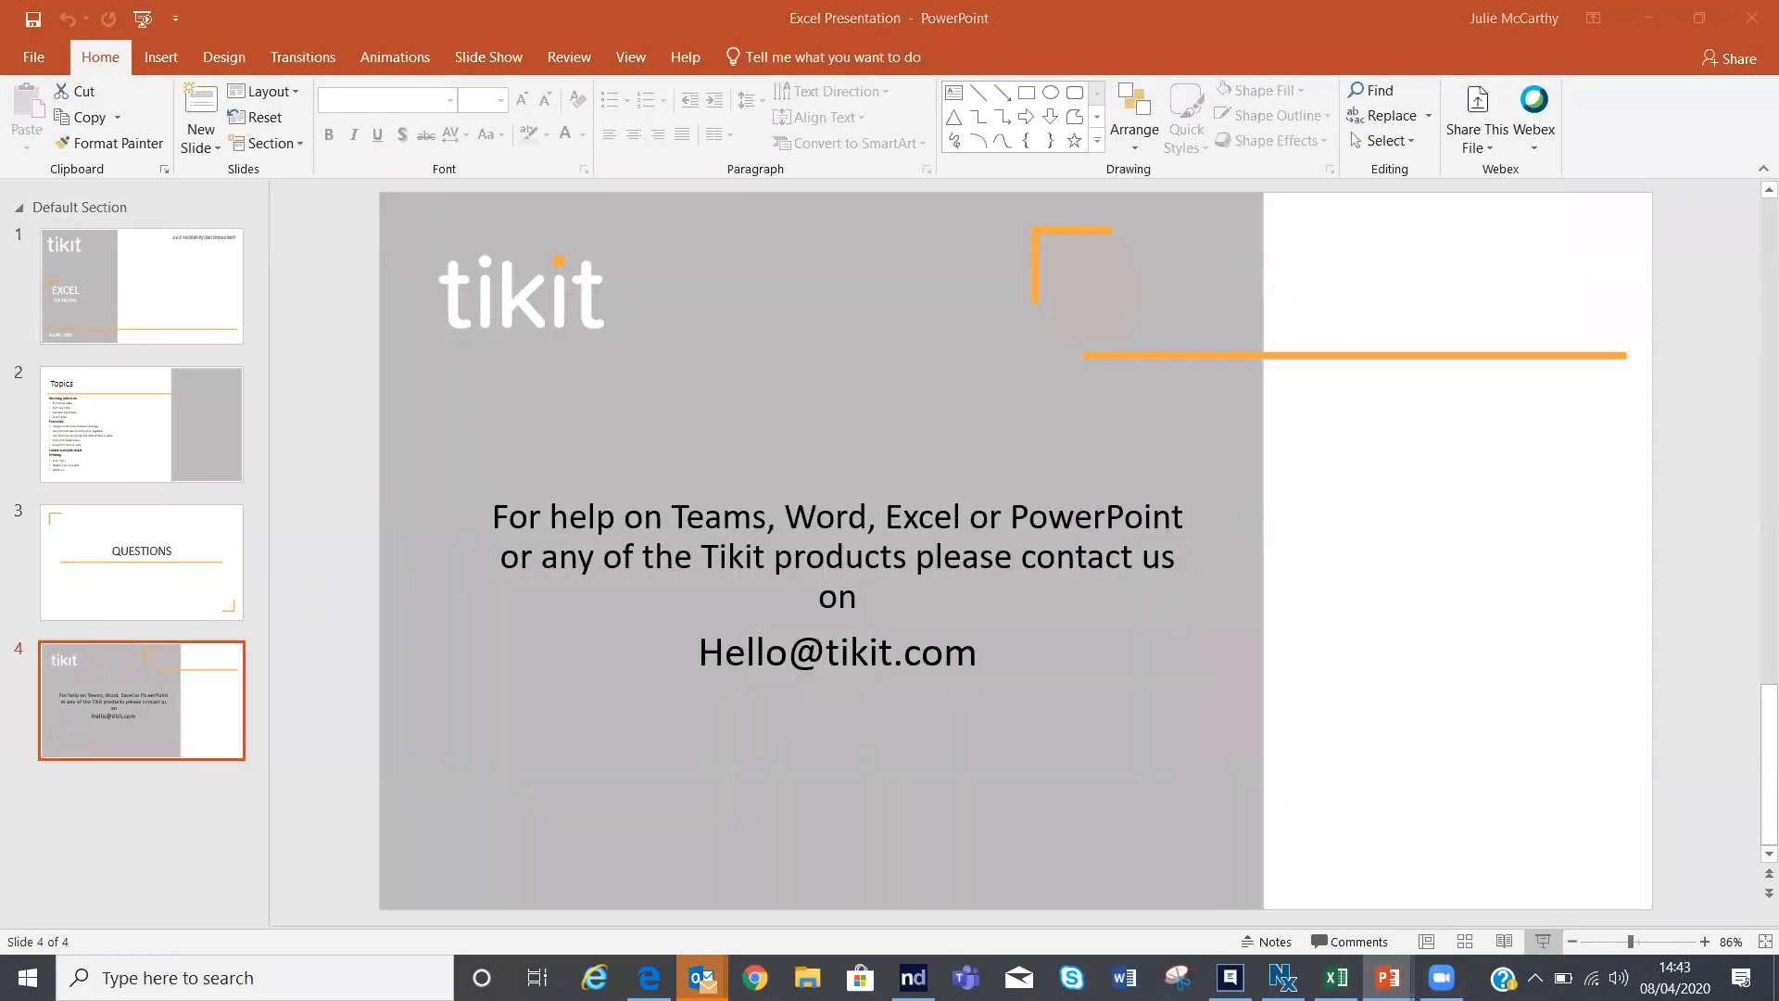